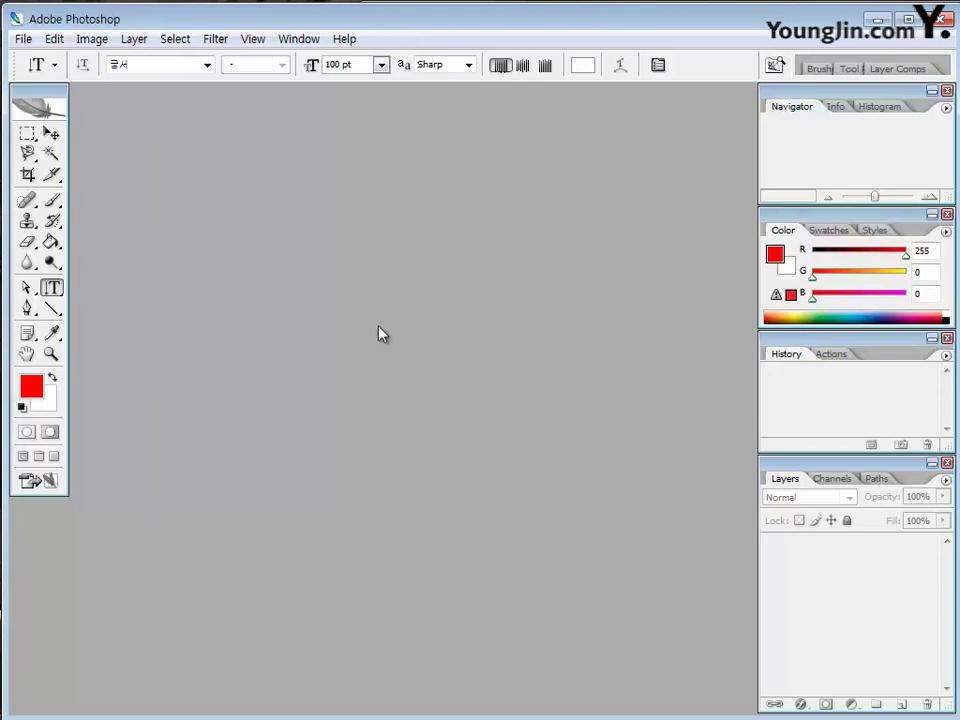
Open the flower photo 1급-1 from the Chapter01 folder.
{"action": "left_click", "coordinate": [22, 39]}
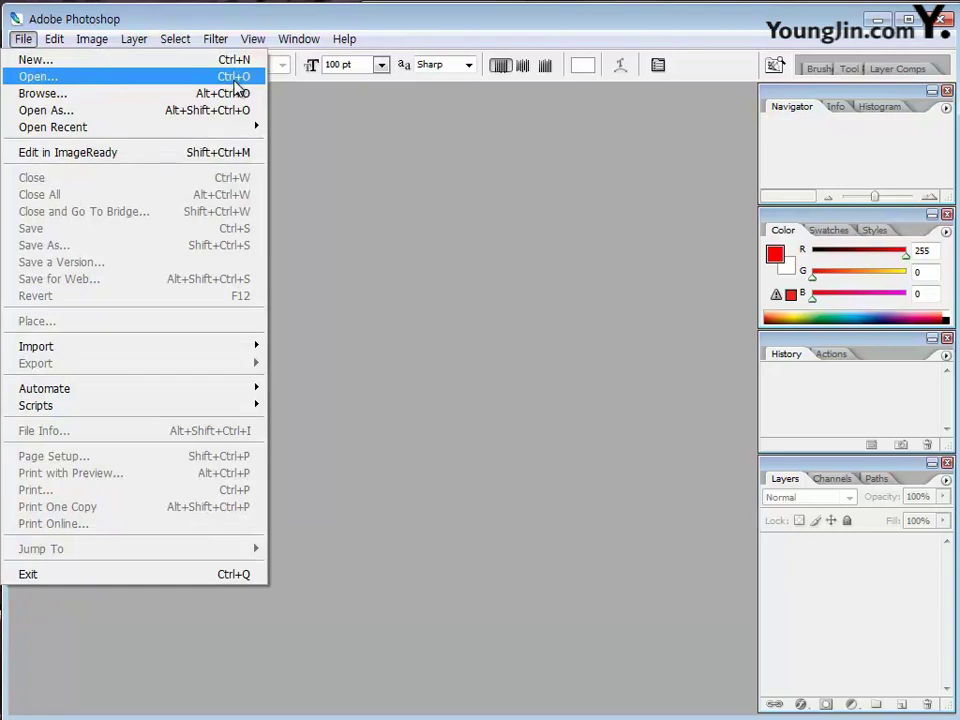
{"action": "left_click", "coordinate": [456, 344]}
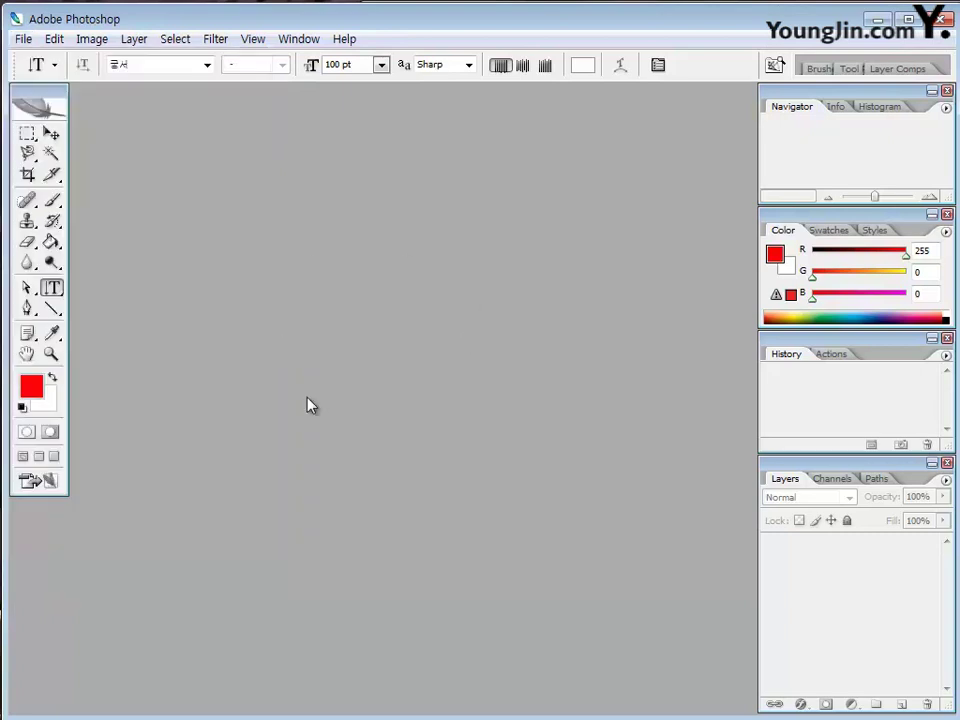
{"action": "double_click", "coordinate": [403, 322]}
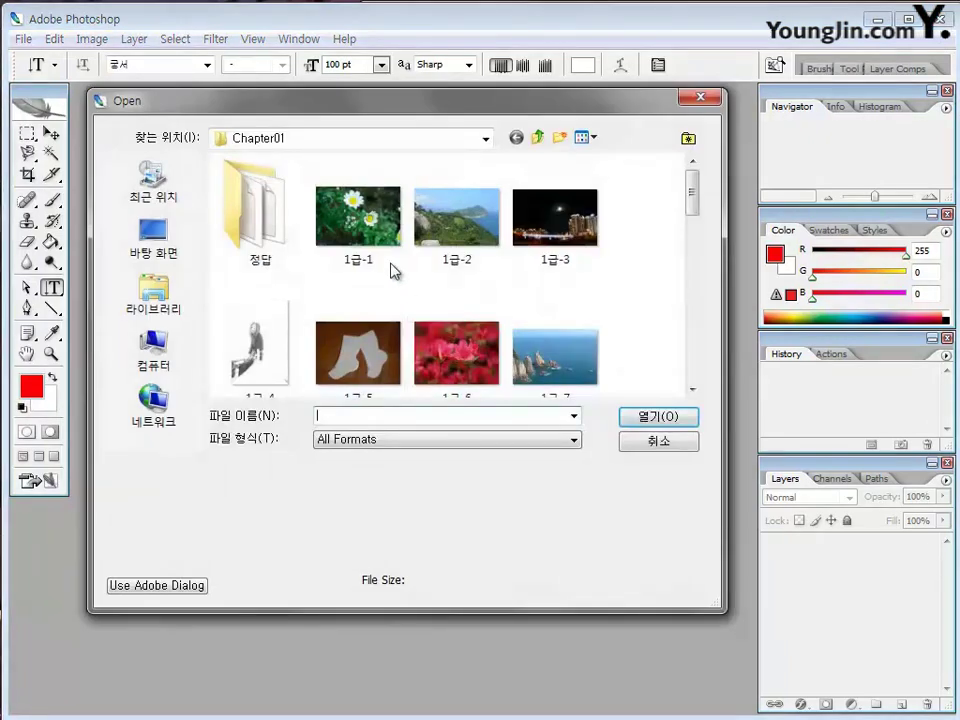
{"action": "left_click", "coordinate": [365, 215]}
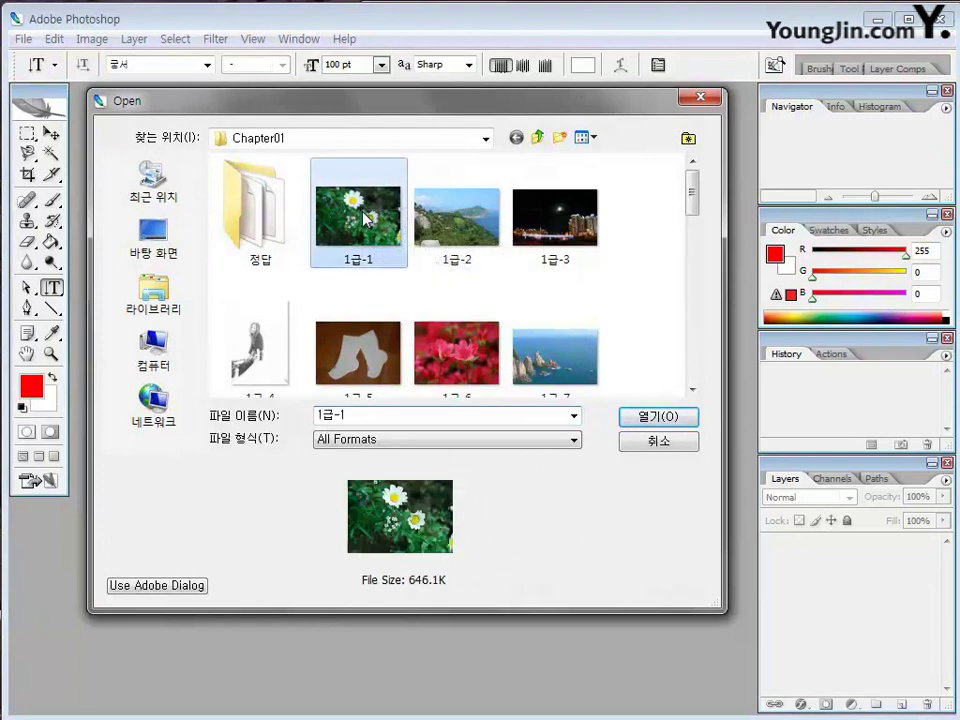
{"action": "left_click", "coordinate": [655, 417]}
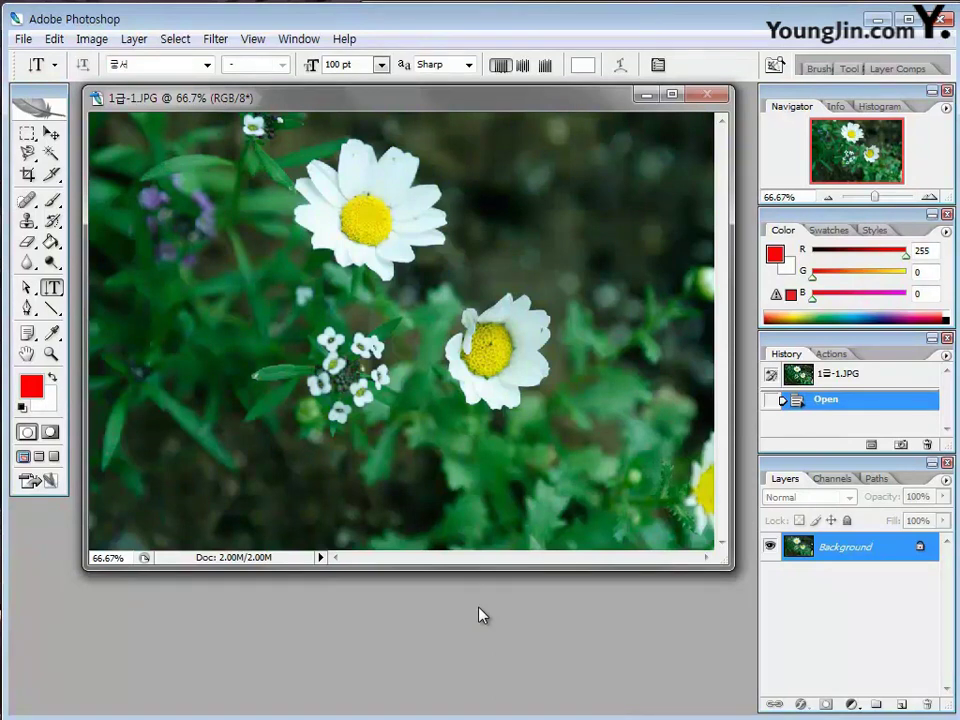
Start a new document with a width of 1000 pixels and a height of 700 pixels.
{"action": "left_click", "coordinate": [22, 38]}
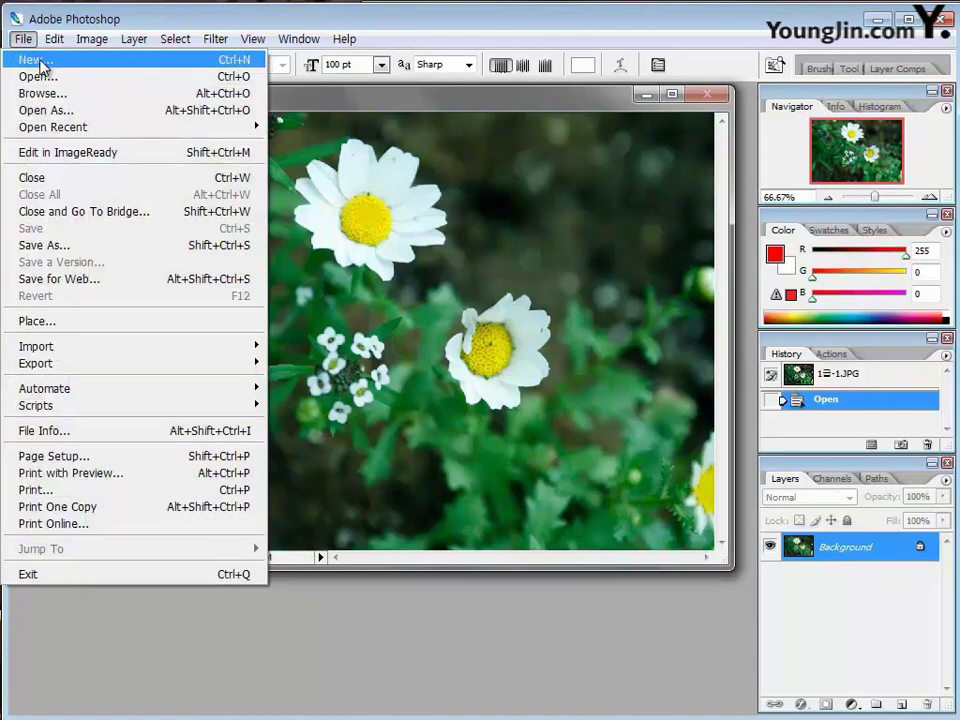
{"action": "left_click", "coordinate": [40, 62]}
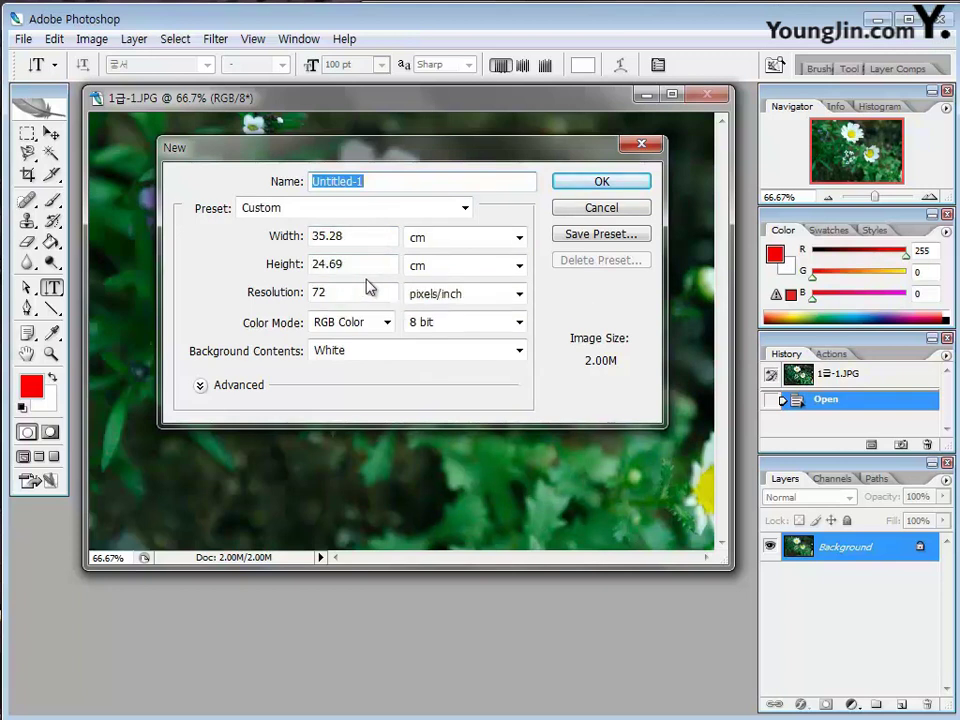
{"action": "left_click", "coordinate": [520, 237]}
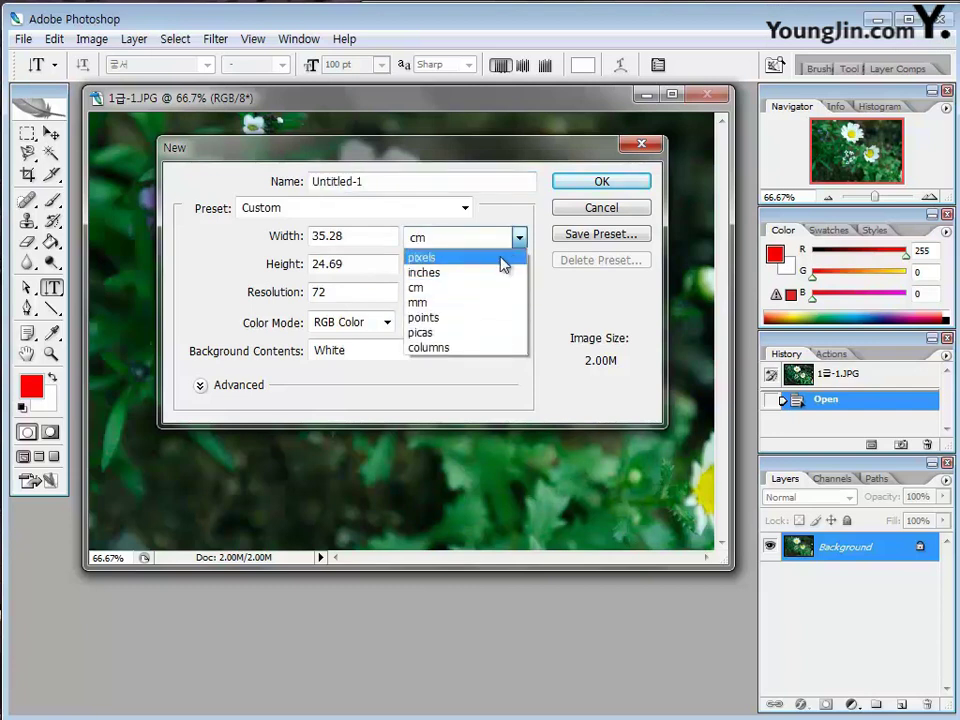
{"action": "left_click", "coordinate": [501, 258]}
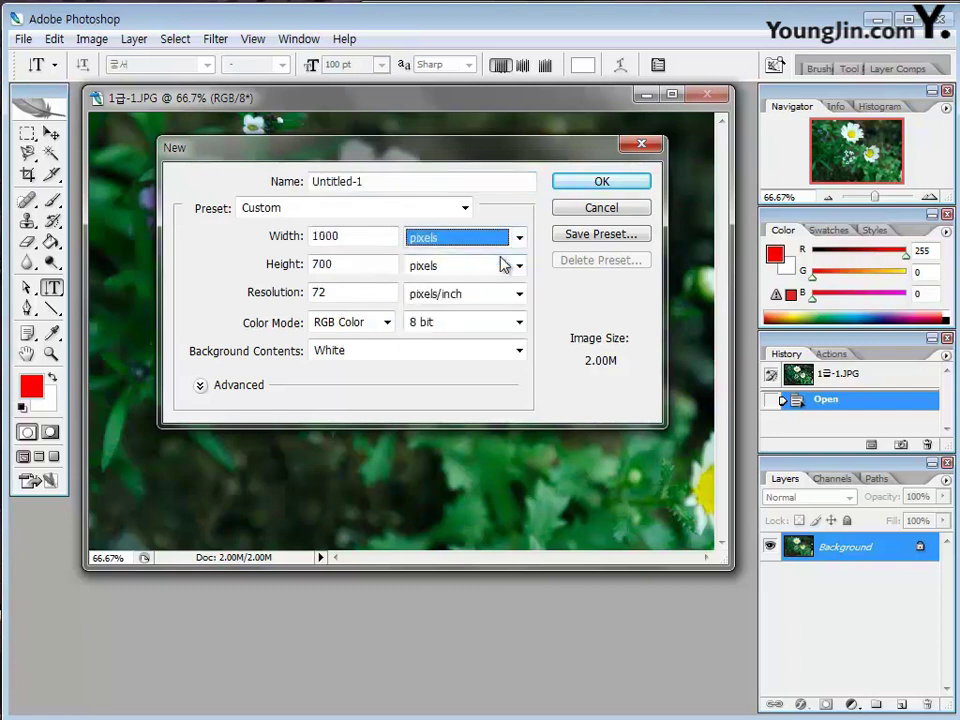
{"action": "double_click", "coordinate": [351, 238]}
{"action": "type", "text": "1000"}
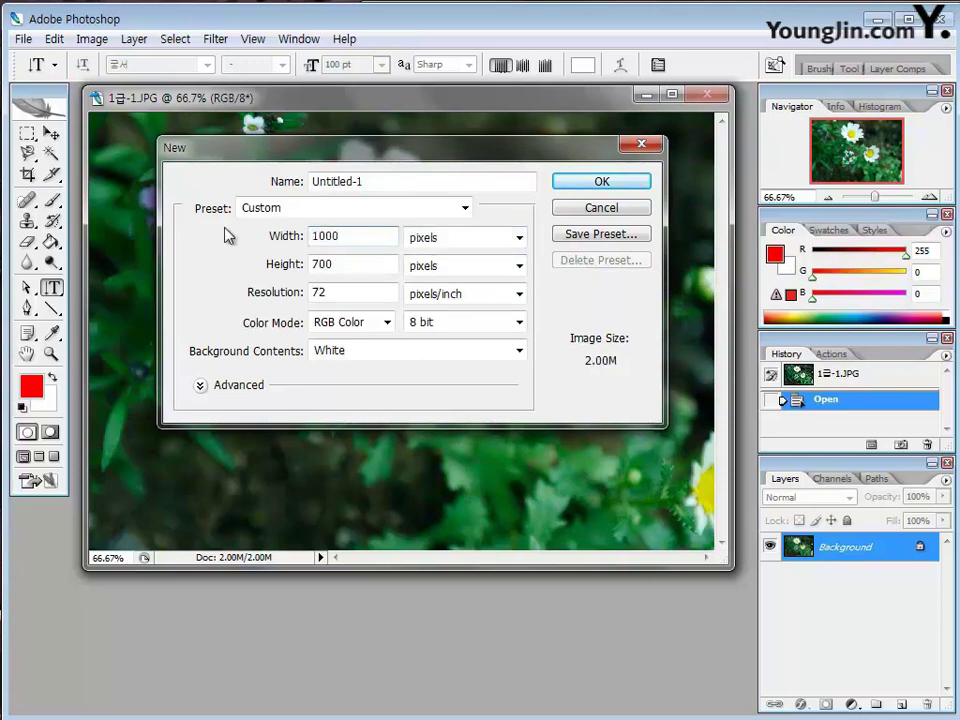
{"action": "key", "text": "Tab"}
{"action": "key", "text": "Tab"}
{"action": "type", "text": "700"}
Create the new document at 72 pixels/inch in RGB Color with White background contents.
{"action": "left_click", "coordinate": [351, 292]}
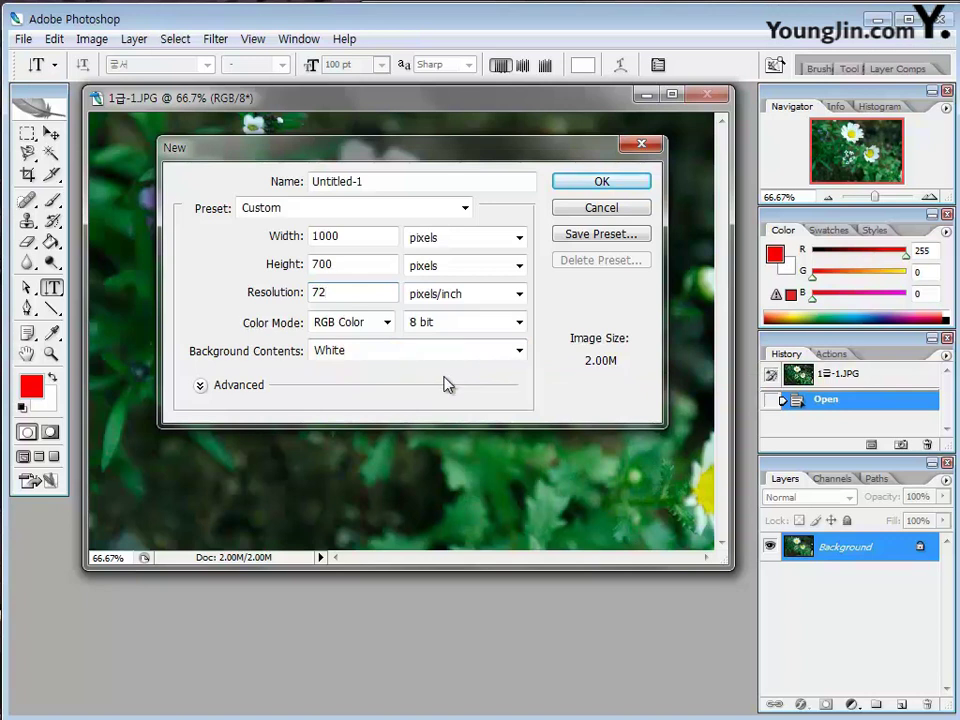
{"action": "left_click", "coordinate": [519, 351]}
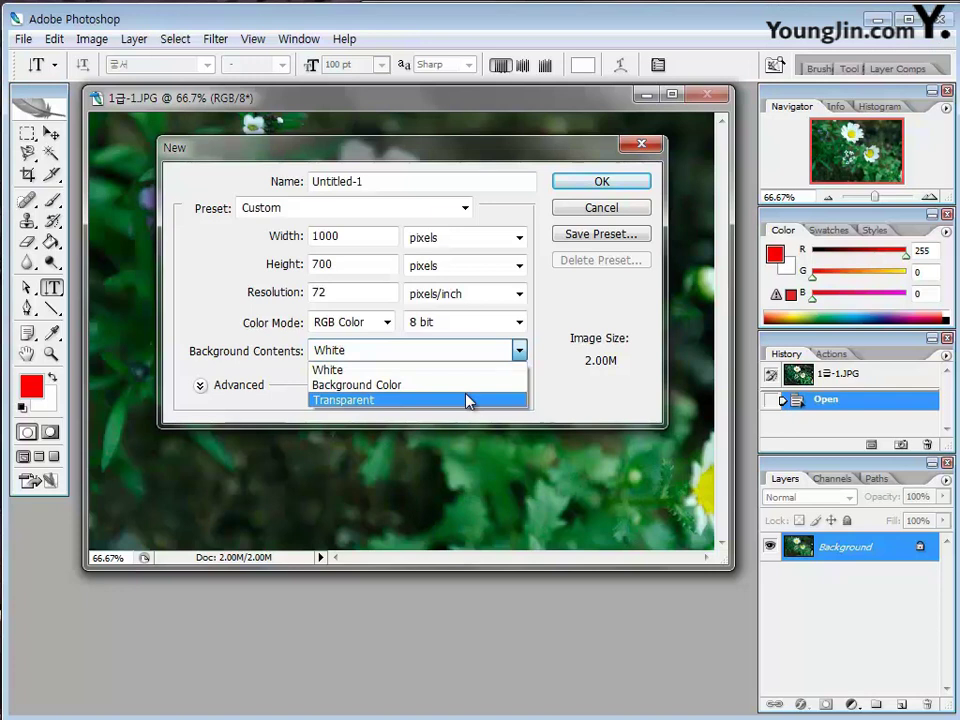
{"action": "left_click", "coordinate": [563, 328]}
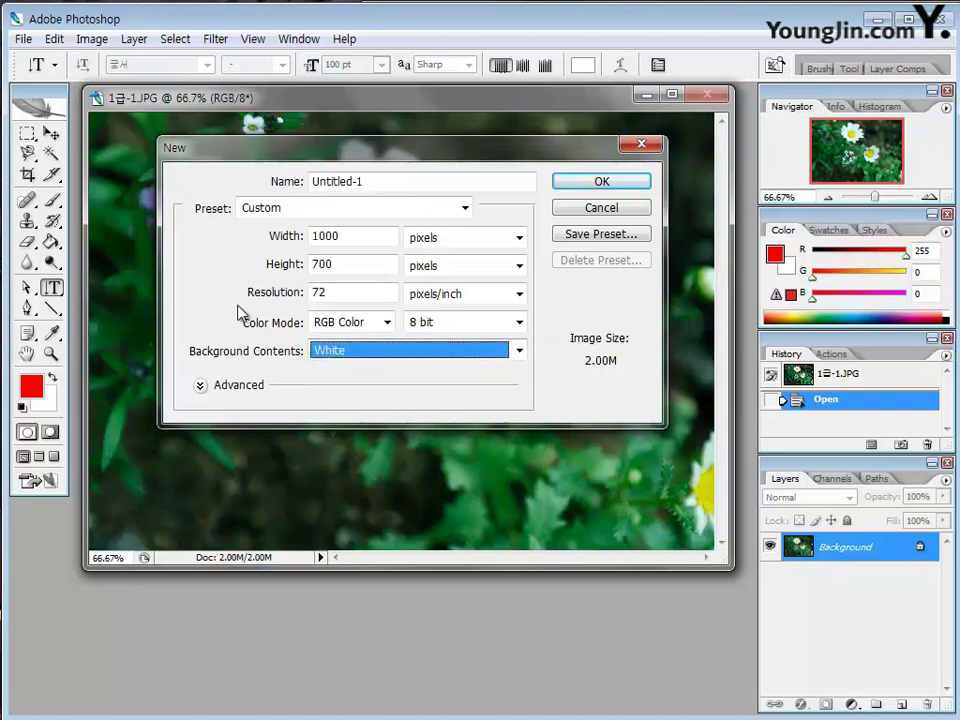
{"action": "left_click", "coordinate": [603, 182]}
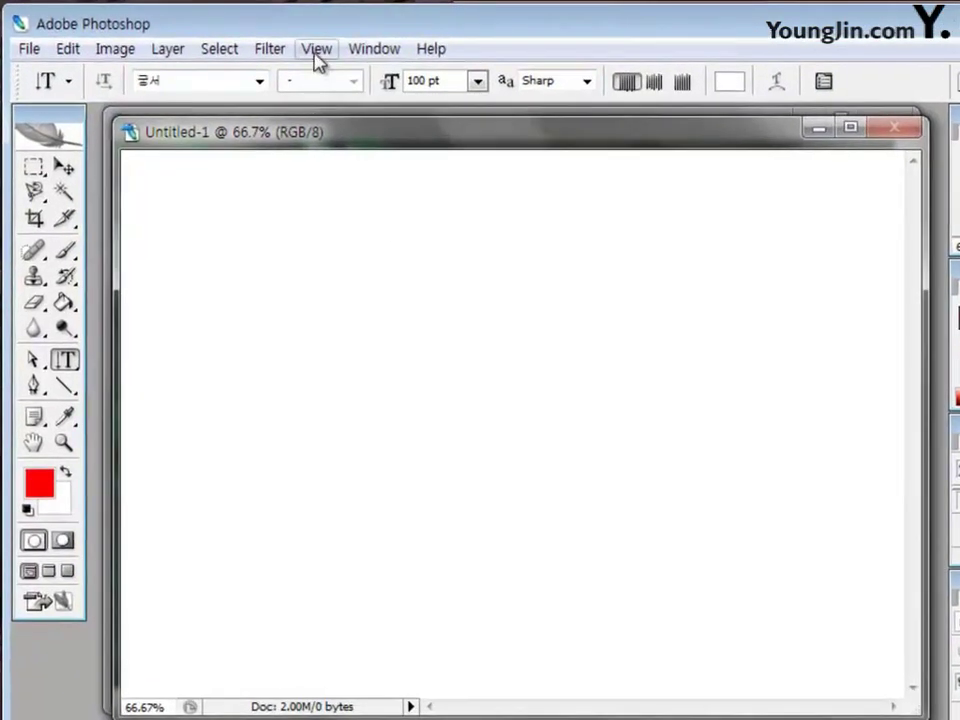
Show the rulers in pixels on Untitled-1 and move its window down to uncover the flower photo.
{"action": "left_click", "coordinate": [252, 38]}
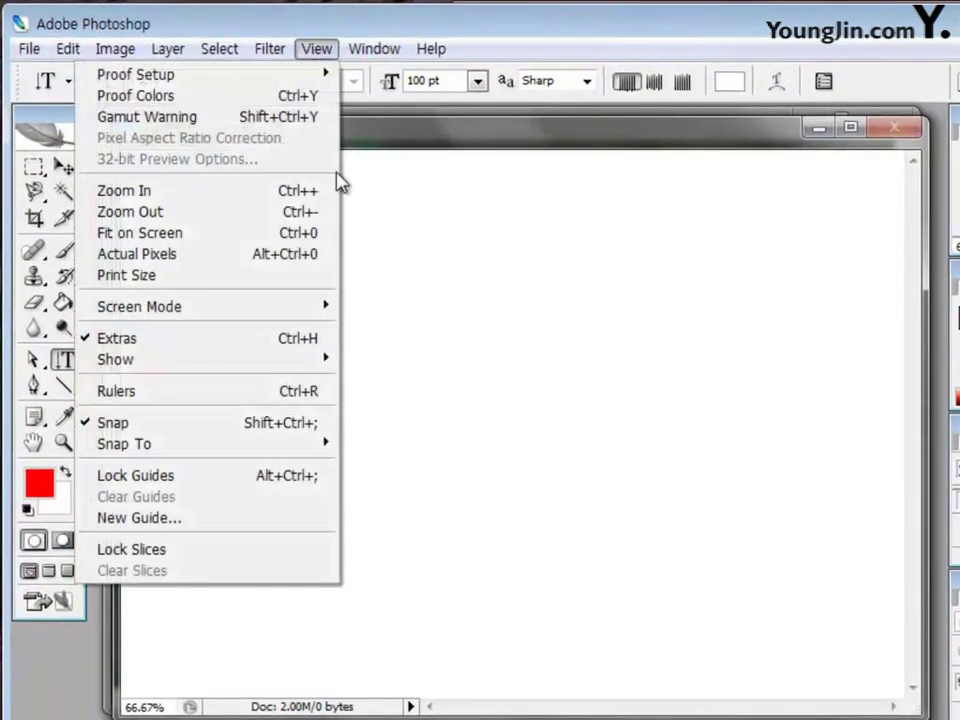
{"action": "left_click", "coordinate": [266, 393]}
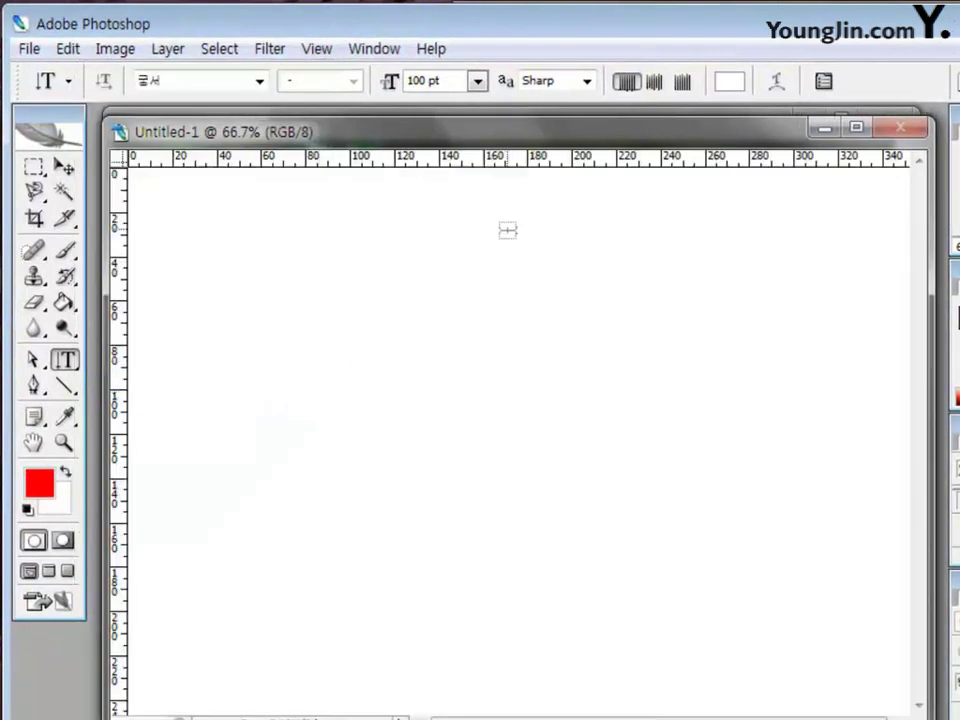
{"action": "right_click", "coordinate": [420, 158]}
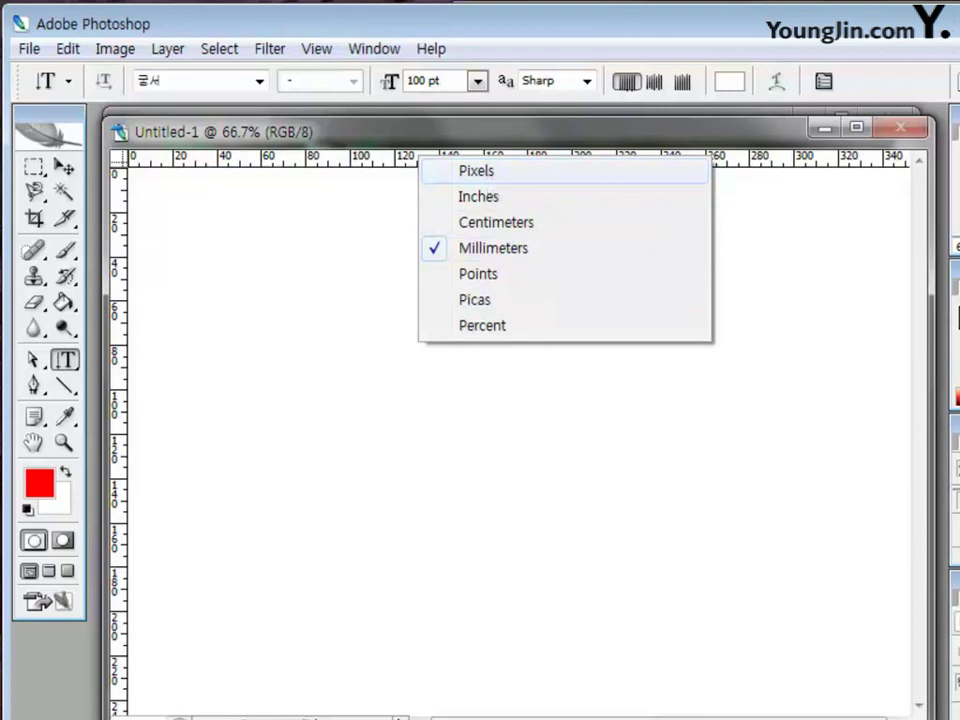
{"action": "left_click", "coordinate": [488, 174]}
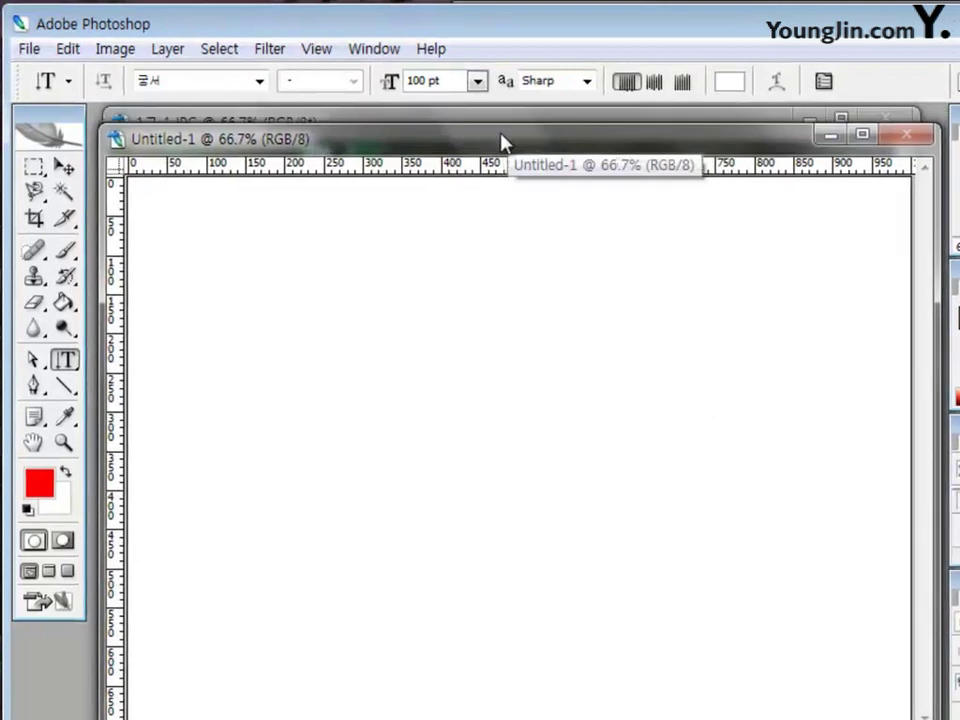
{"action": "left_click_drag", "start_coordinate": [503, 143], "coordinate": [505, 288]}
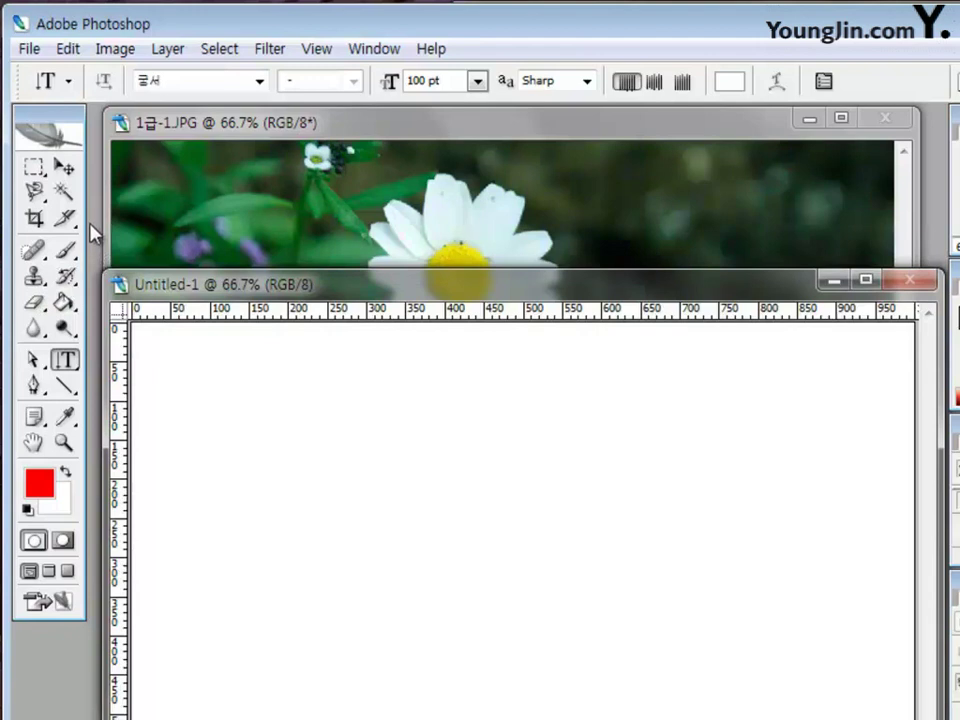
{"action": "left_click", "coordinate": [37, 174]}
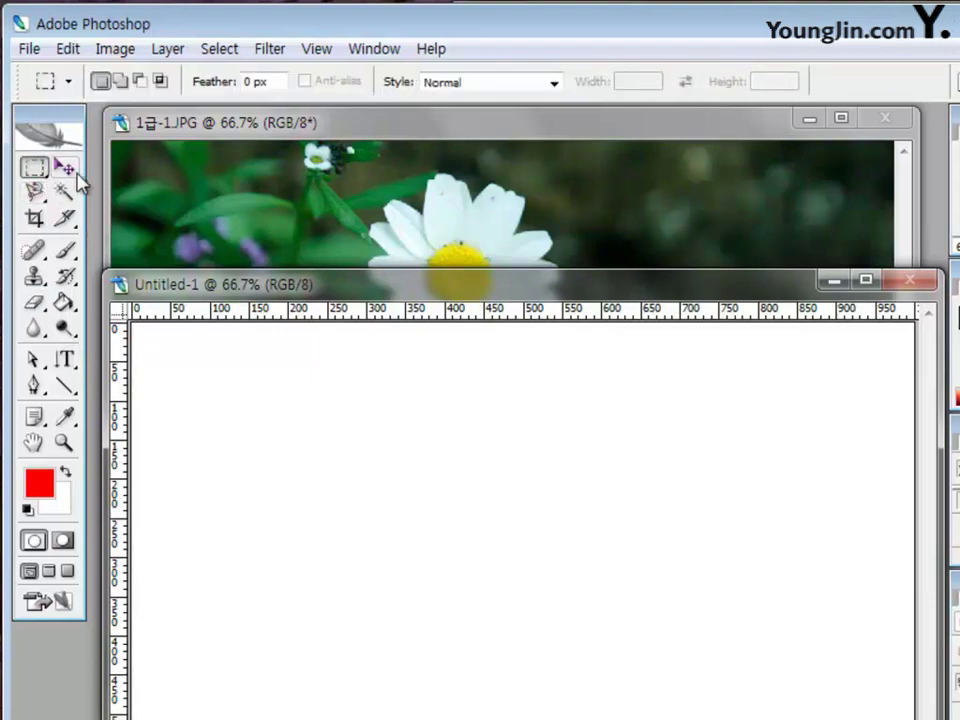
{"action": "left_click", "coordinate": [66, 168]}
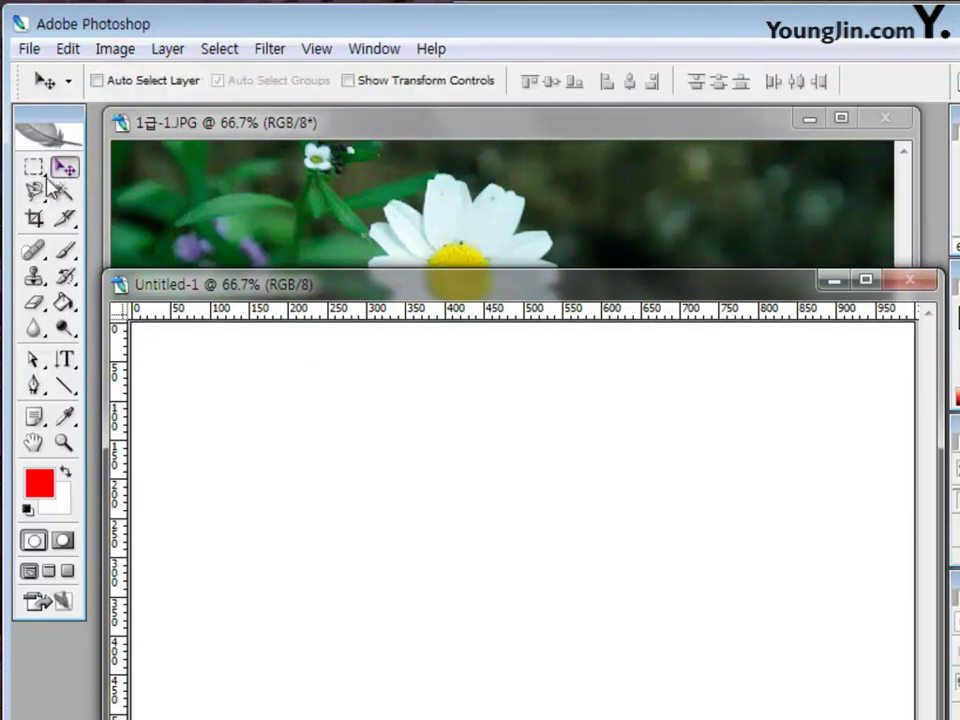
{"action": "left_click", "coordinate": [34, 170]}
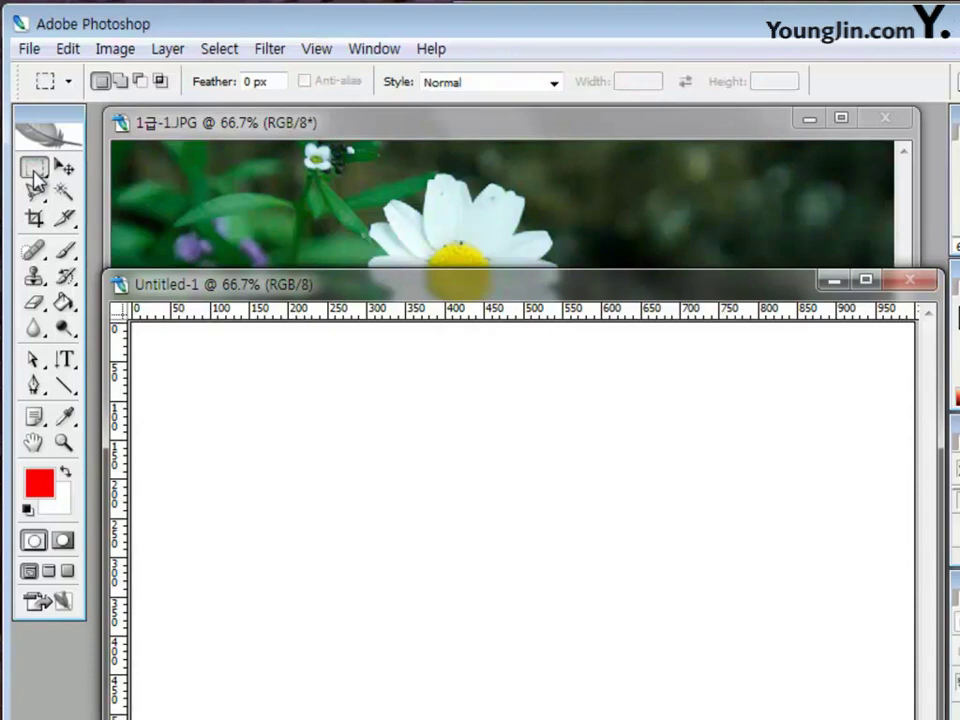
{"action": "left_click", "coordinate": [34, 175]}
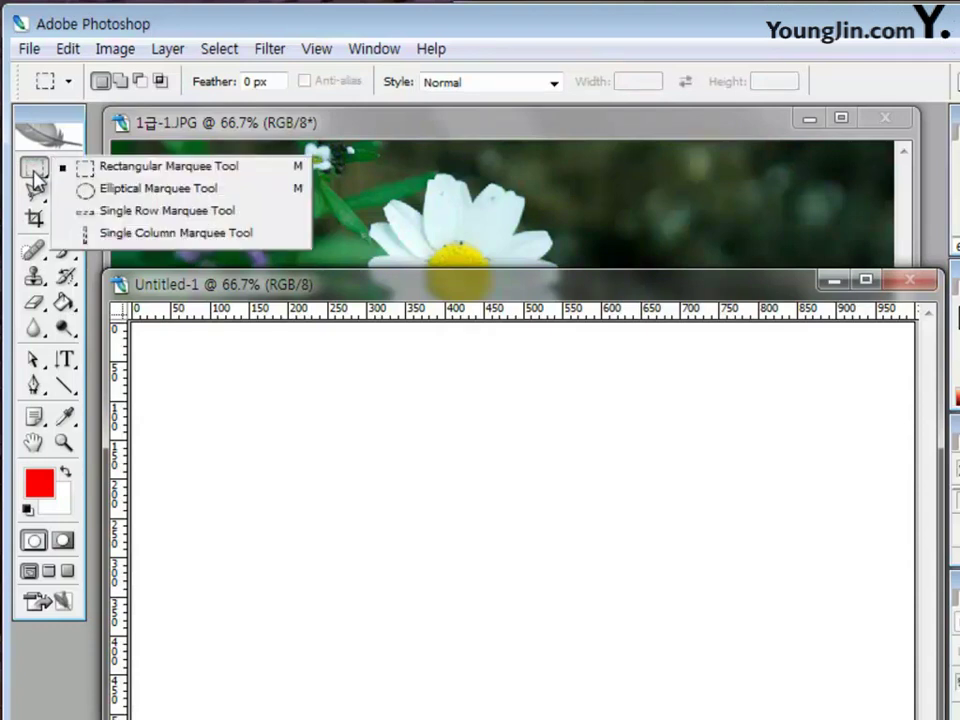
{"action": "left_click", "coordinate": [36, 193]}
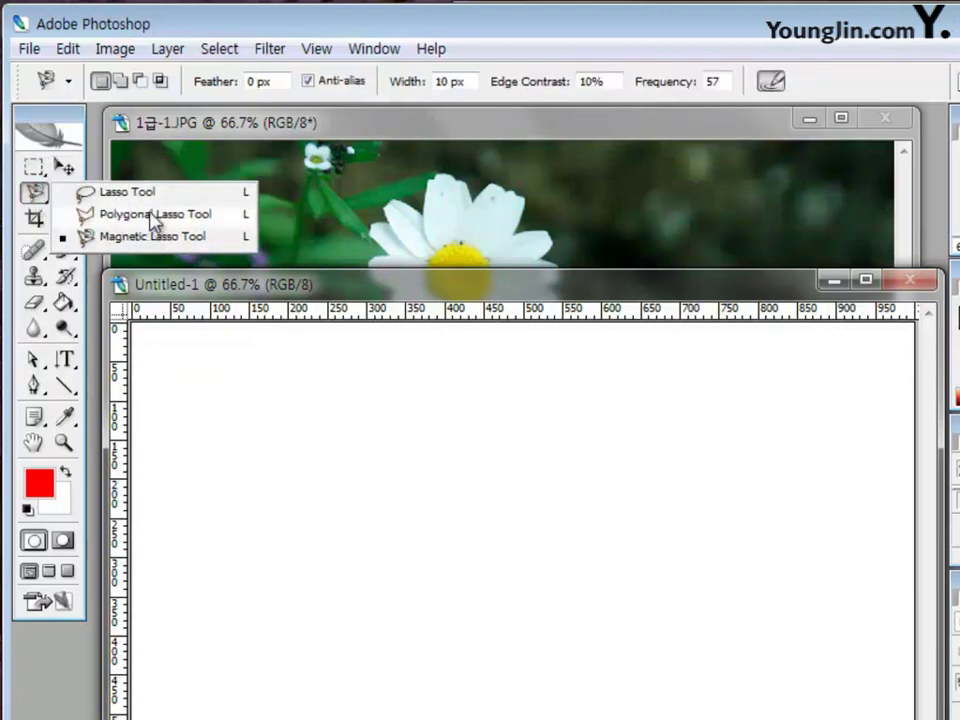
Copy the whole 1급-1.JPG photo into Untitled-1 with the Move tool and position it to fill the canvas.
{"action": "left_click", "coordinate": [64, 168]}
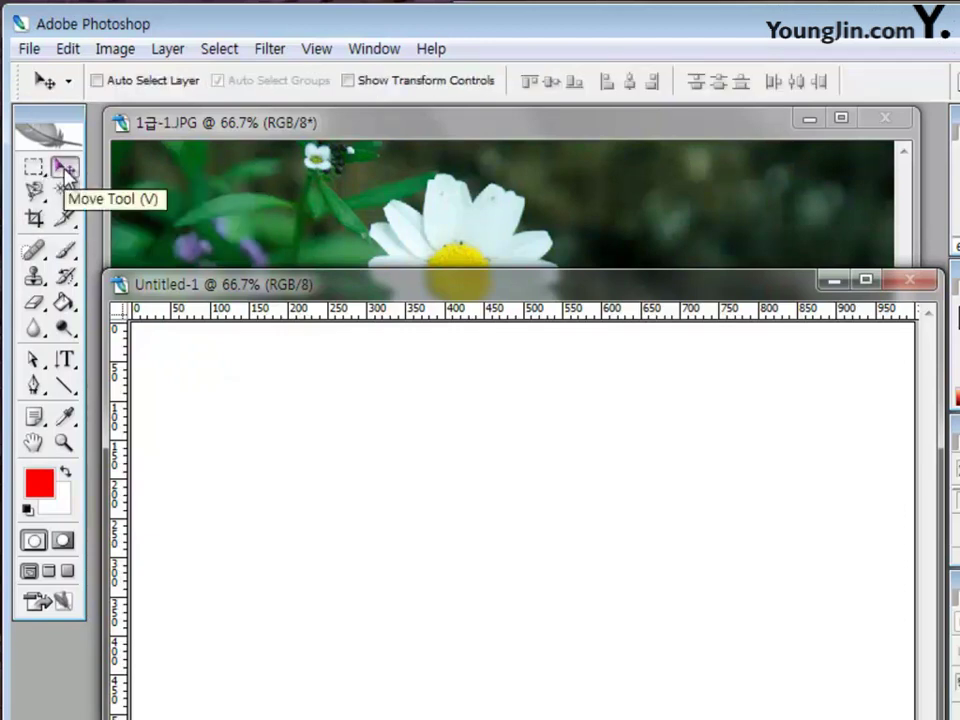
{"action": "left_click", "coordinate": [329, 181]}
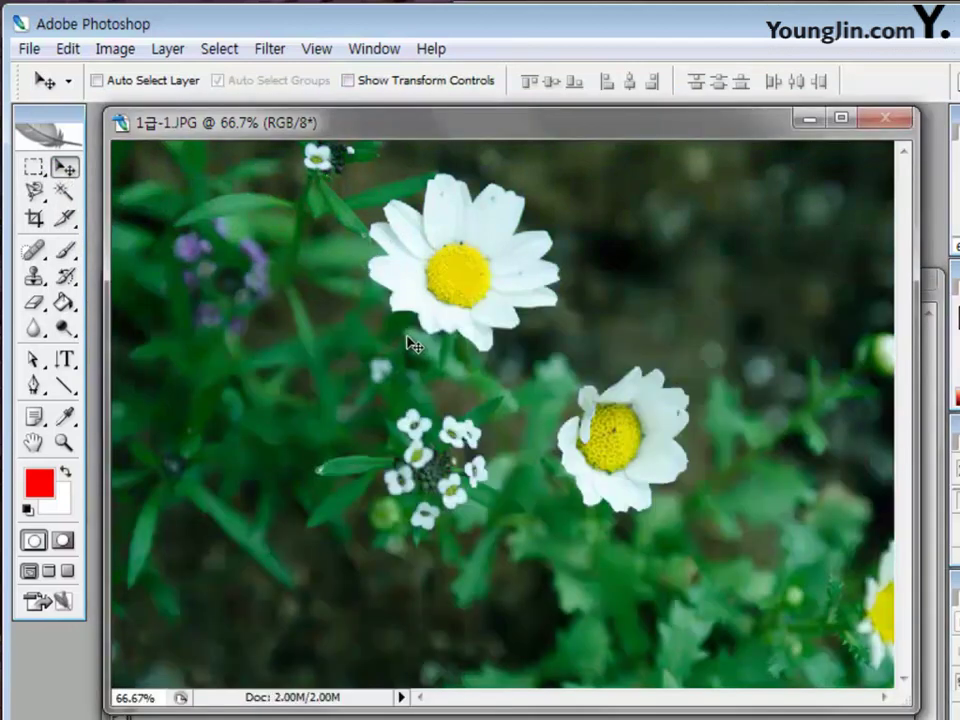
{"action": "left_click_drag", "start_coordinate": [414, 345], "coordinate": [538, 719]}
{"action": "left_click_drag", "start_coordinate": [510, 612], "coordinate": [516, 606]}
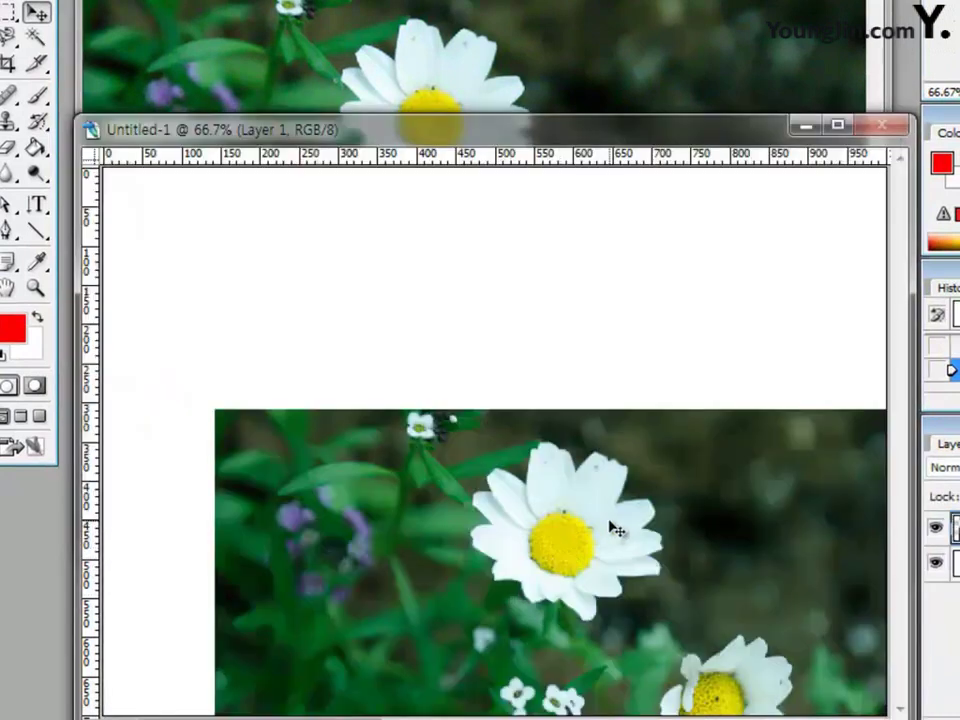
{"action": "left_click_drag", "start_coordinate": [620, 507], "coordinate": [530, 300]}
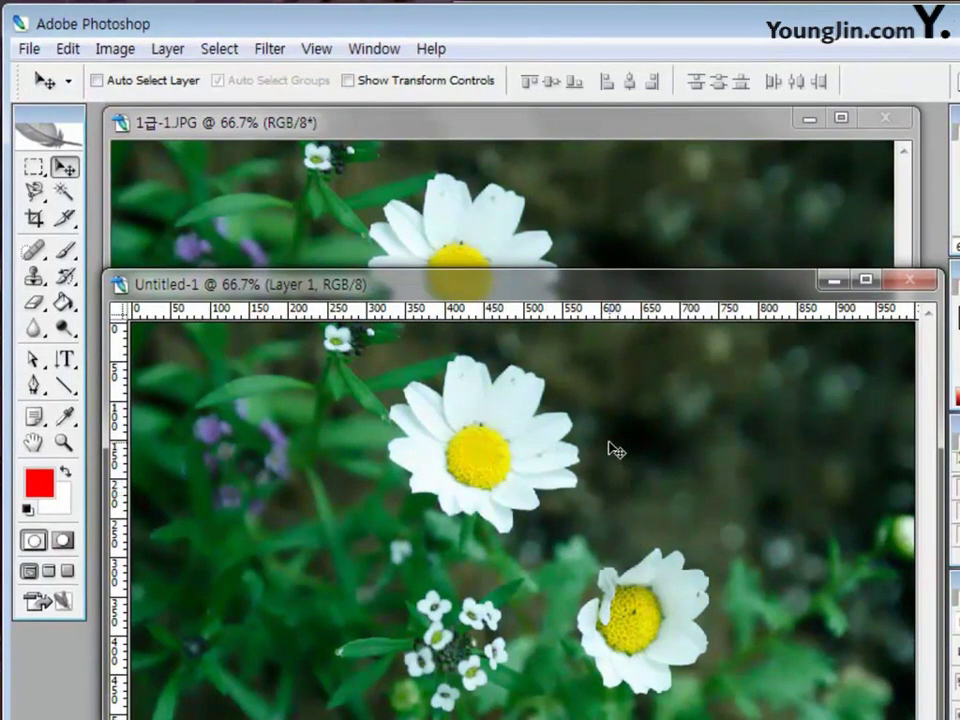
Bring Untitled-1 to the front and move its window back up over the original photo.
{"action": "left_click", "coordinate": [510, 128]}
{"action": "key", "text": "ctrl+Tab"}
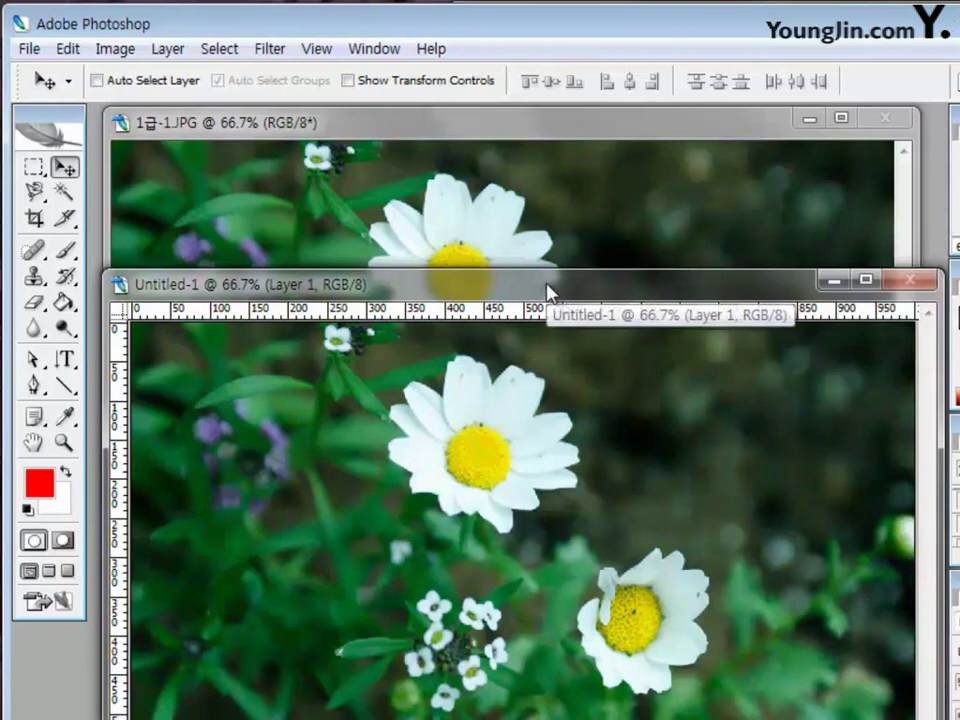
{"action": "left_click_drag", "start_coordinate": [565, 291], "coordinate": [563, 128]}
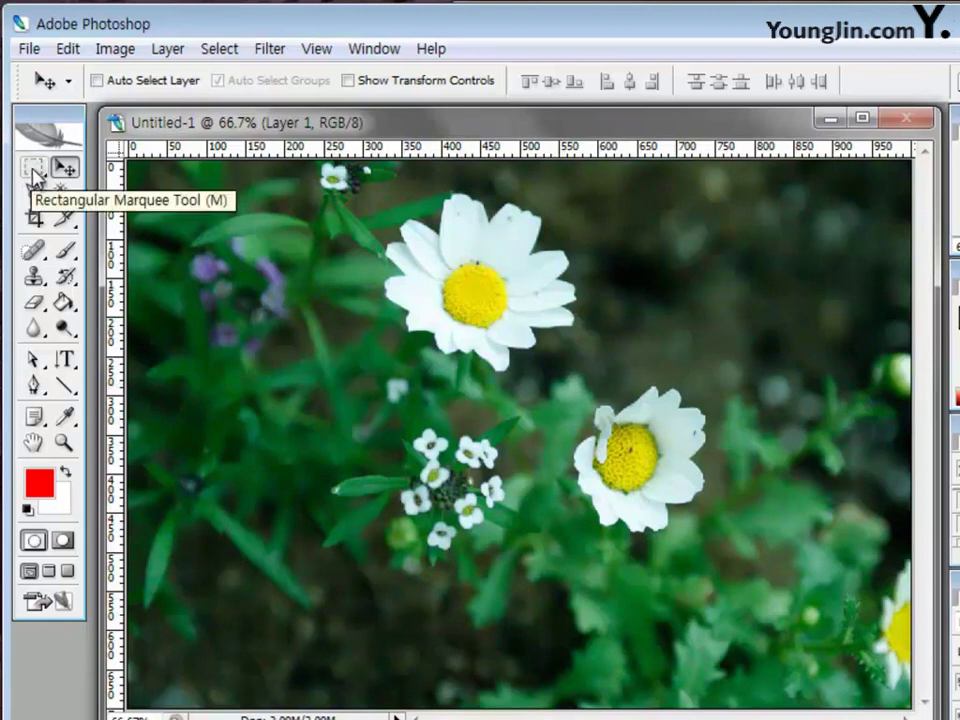
Select the lower-right white daisy with a rectangular marquee about 210 px square and move the cut-out piece down and to the right.
{"action": "left_click", "coordinate": [33, 168]}
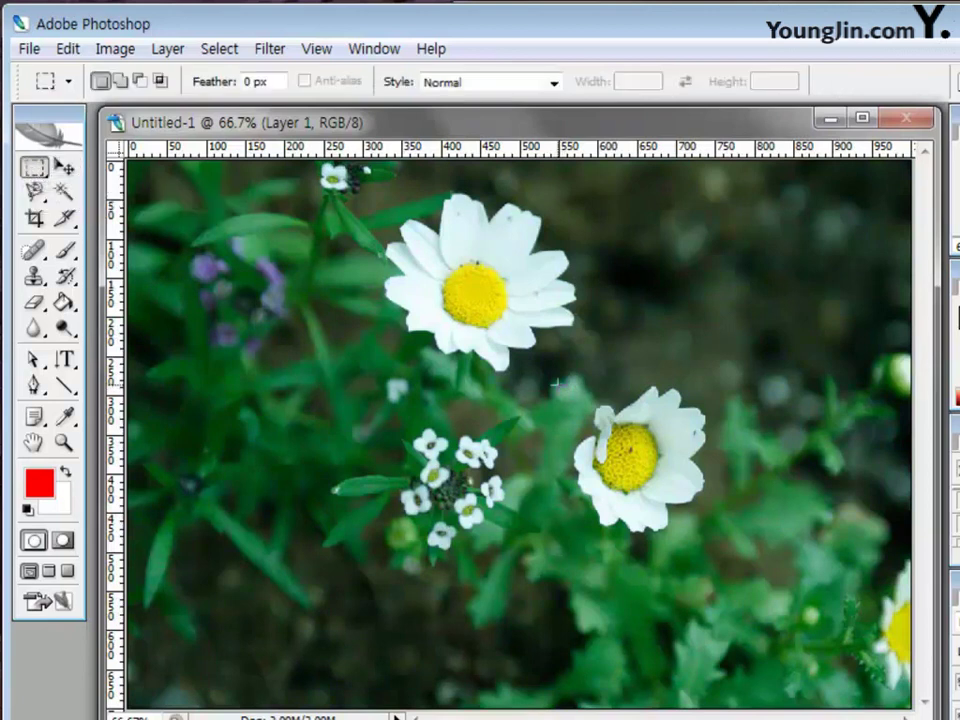
{"action": "left_click_drag", "start_coordinate": [555, 383], "coordinate": [720, 546]}
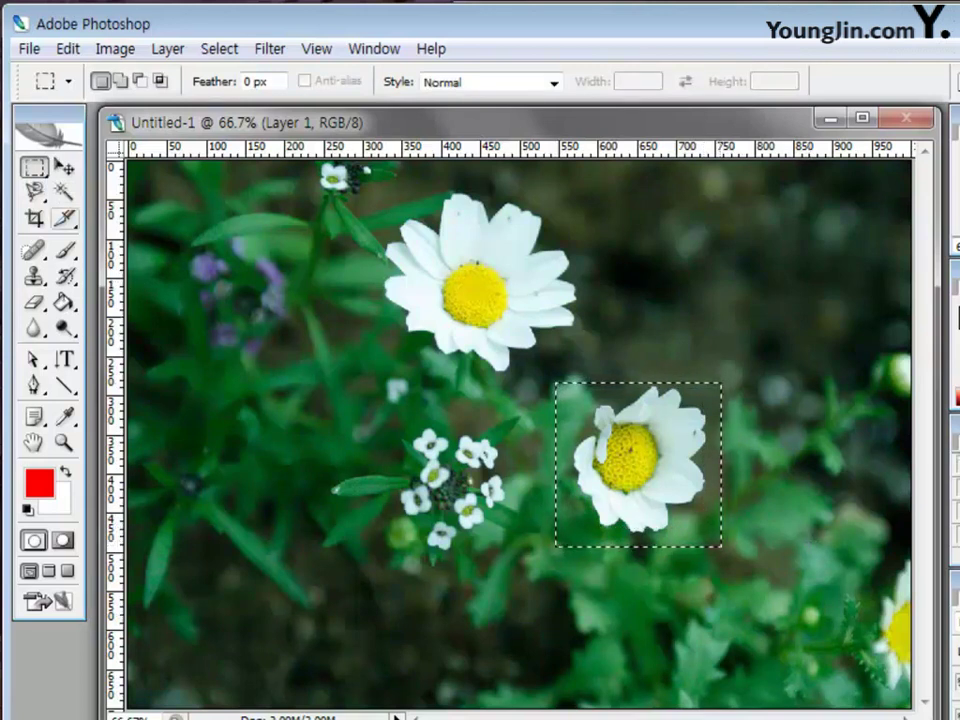
{"action": "left_click", "coordinate": [63, 166]}
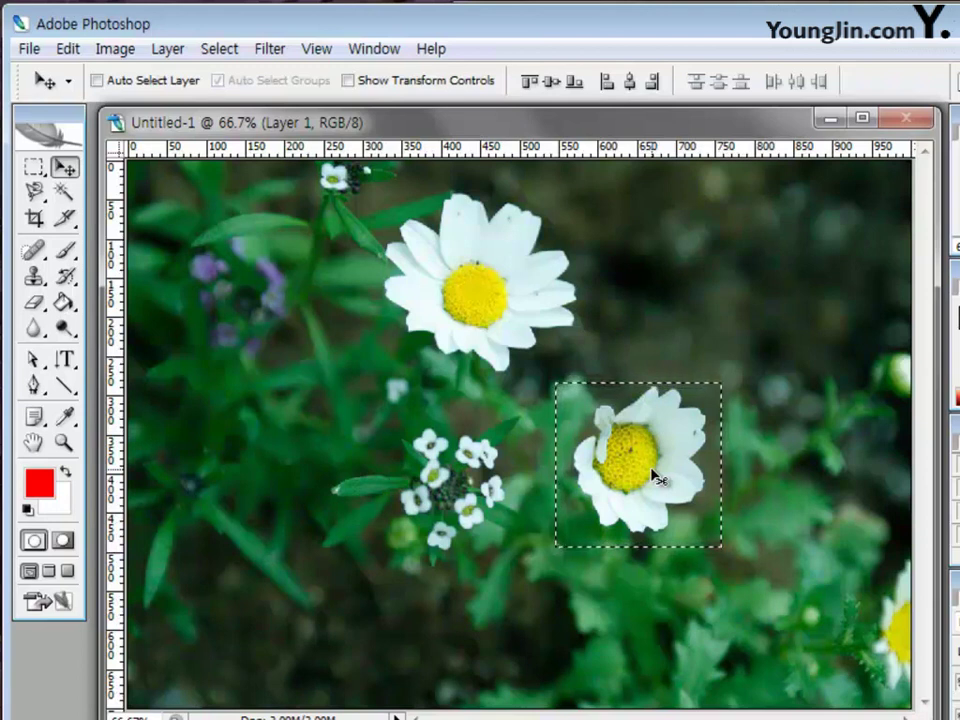
{"action": "left_click_drag", "start_coordinate": [656, 479], "coordinate": [715, 555]}
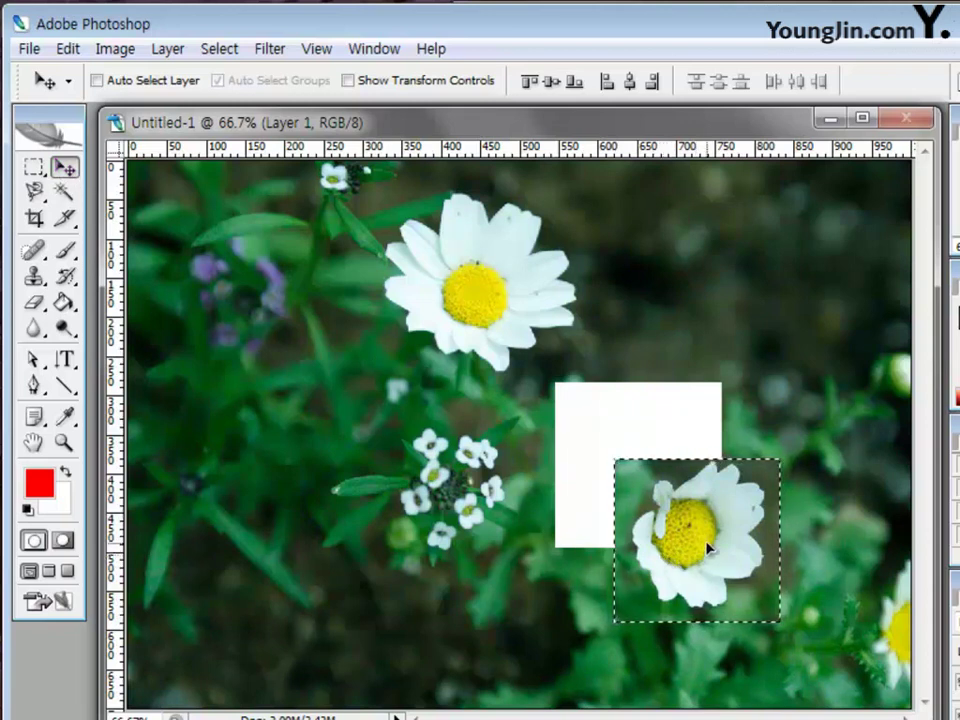
Nudge the selected daisy piece slightly left and up, and place a duplicate of it left of the small white flower cluster.
{"action": "key", "text": "Left"}
{"action": "key", "text": "Left"}
{"action": "key", "text": "Left"}
{"action": "key", "text": "Up"}
{"action": "key", "text": "Up"}
{"action": "key", "text": "Up"}
{"action": "left_click_drag", "start_coordinate": [705, 545], "coordinate": [338, 510], "text": "alt"}
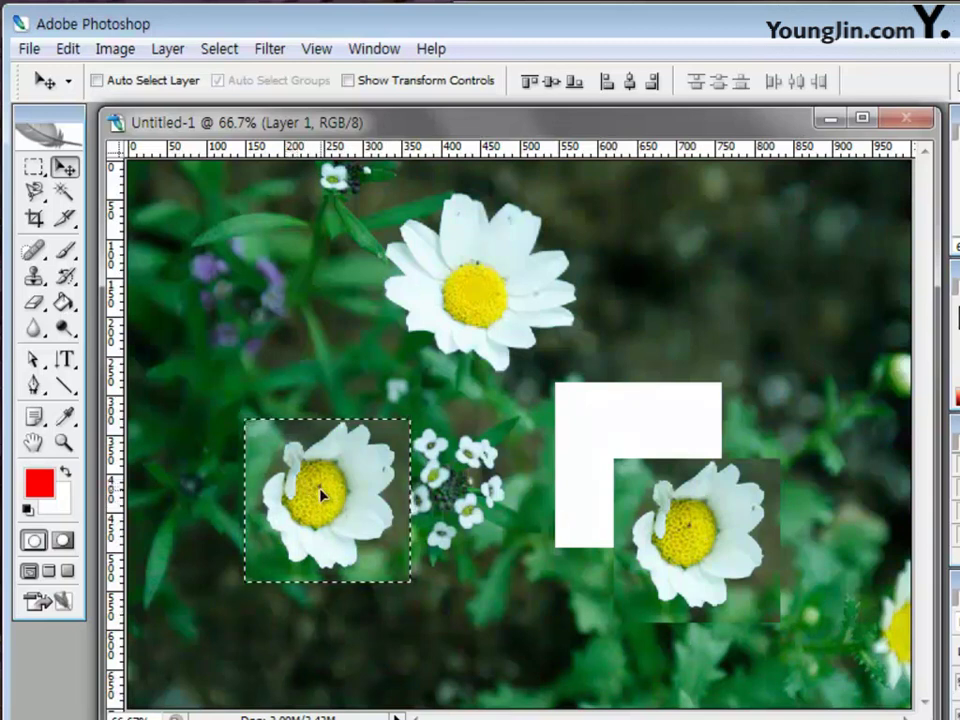
Switch to the Clone Stamp tool and clear the selection around the duplicated daisy.
{"action": "left_click", "coordinate": [34, 275]}
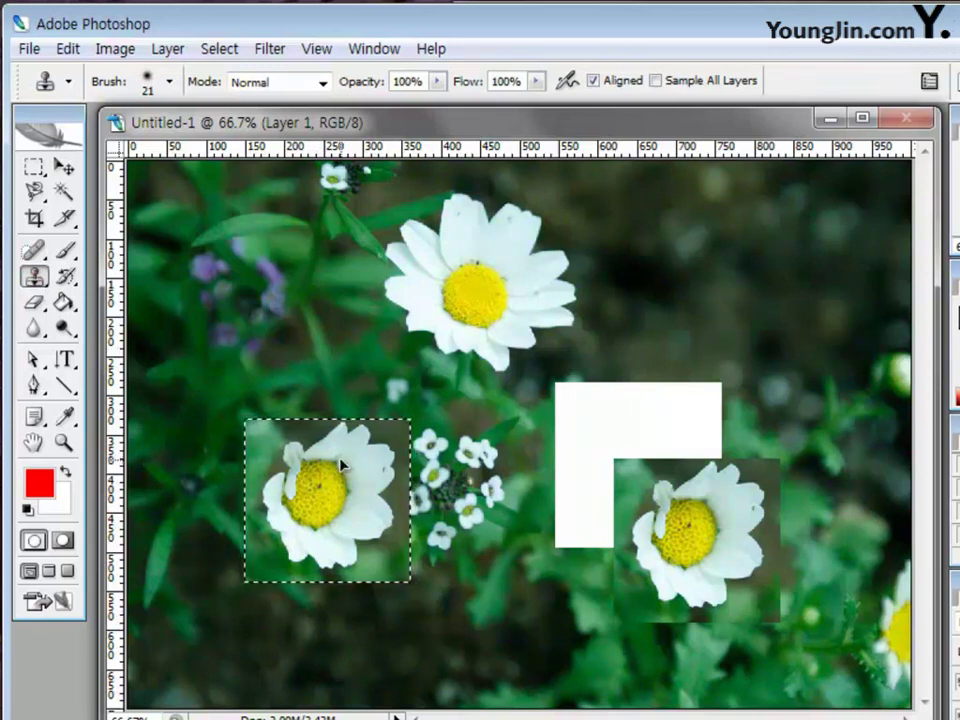
{"action": "mouse_move", "coordinate": [343, 463]}
{"action": "left_mouse_down"}
{"action": "mouse_move", "coordinate": [369, 339]}
{"action": "mouse_move", "coordinate": [407, 386]}
{"action": "mouse_move", "coordinate": [575, 385]}
{"action": "mouse_move", "coordinate": [372, 484]}
{"action": "mouse_move", "coordinate": [348, 521]}
{"action": "left_mouse_up"}
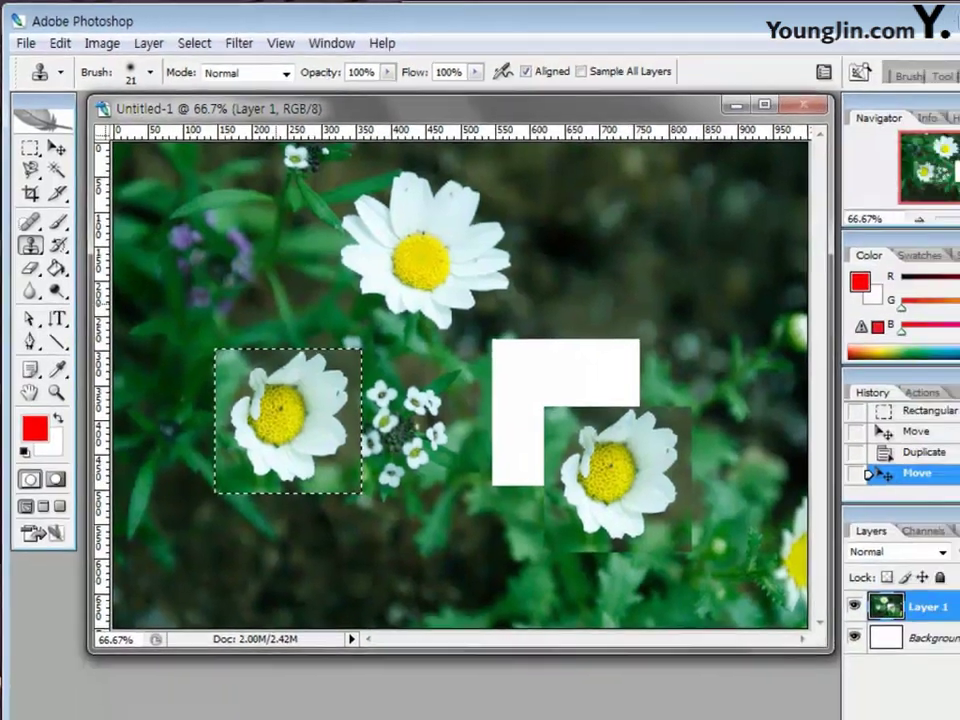
{"action": "key", "text": "ctrl+d"}
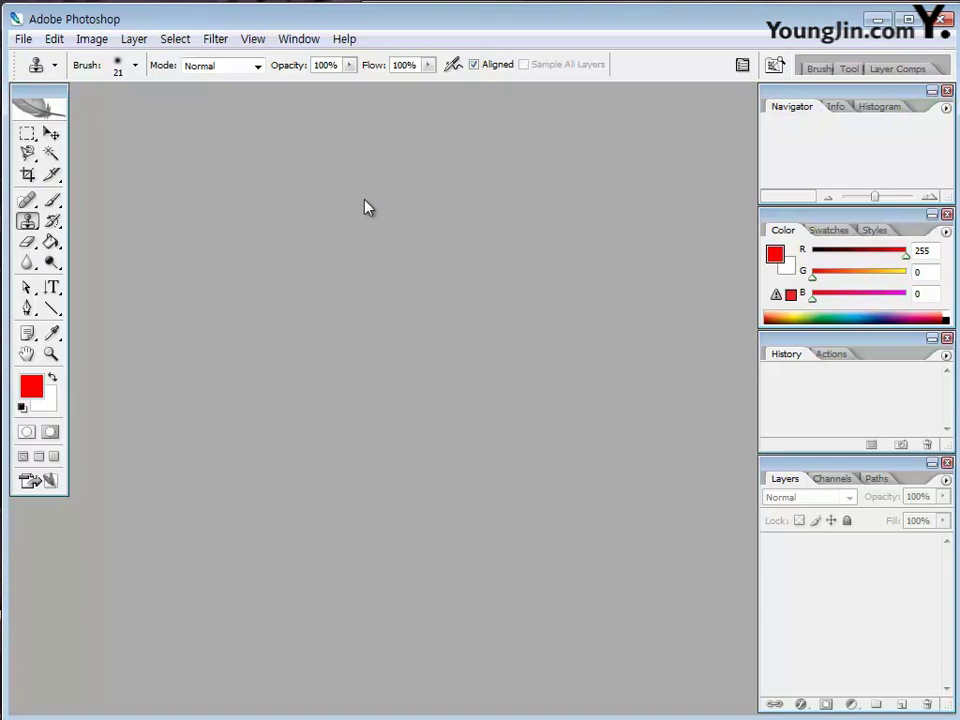
Open the coastal landscape photo 1급-2 from the Chapter01 folder.
{"action": "double_click", "coordinate": [378, 284]}
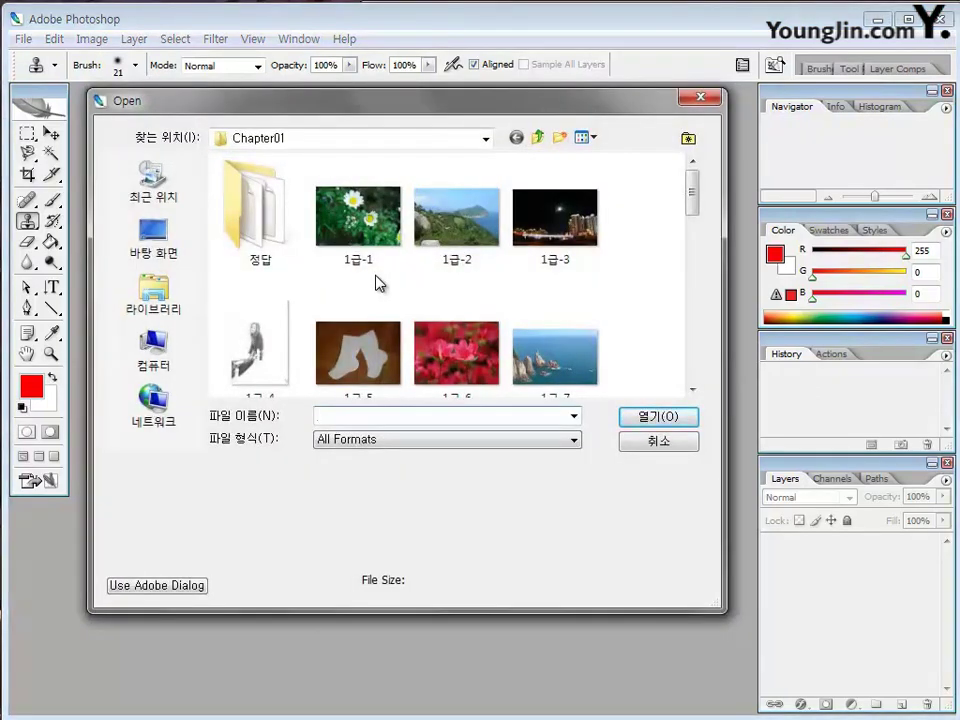
{"action": "left_click", "coordinate": [453, 228]}
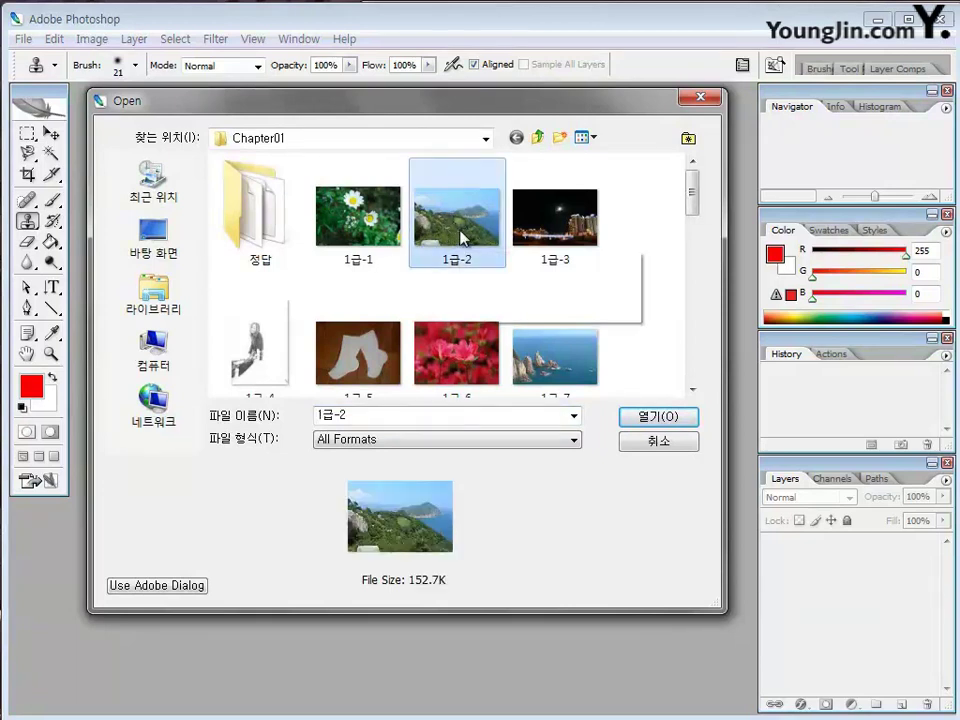
{"action": "left_click", "coordinate": [656, 418]}
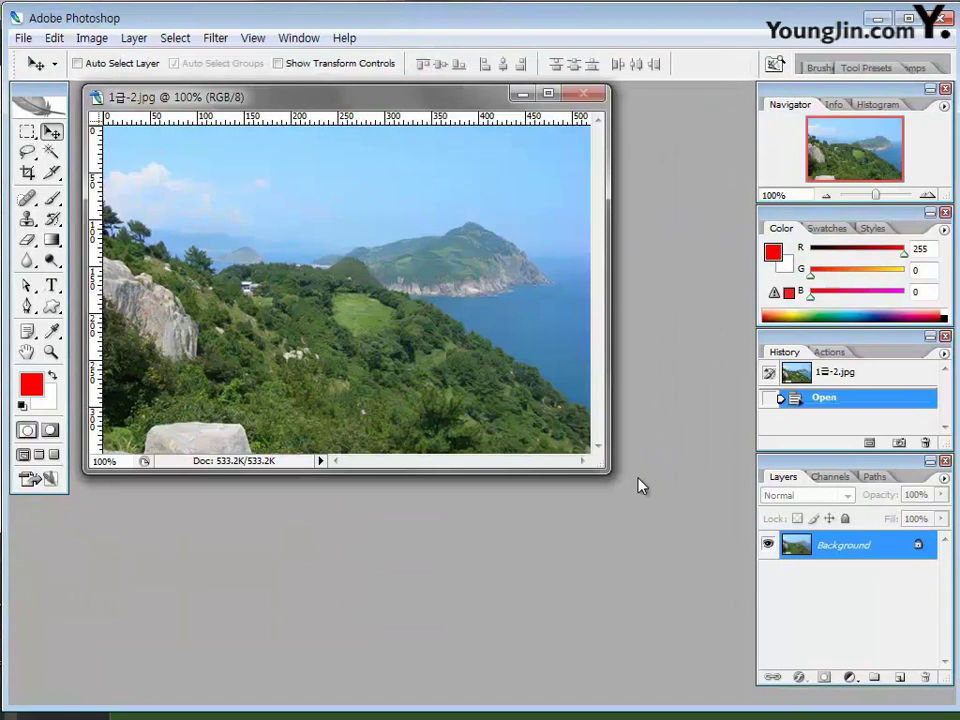
Create a new RGB document 520 pixels wide and 350 pixels high at 72 pixels/inch with a white background.
{"action": "key", "text": "ctrl+n"}
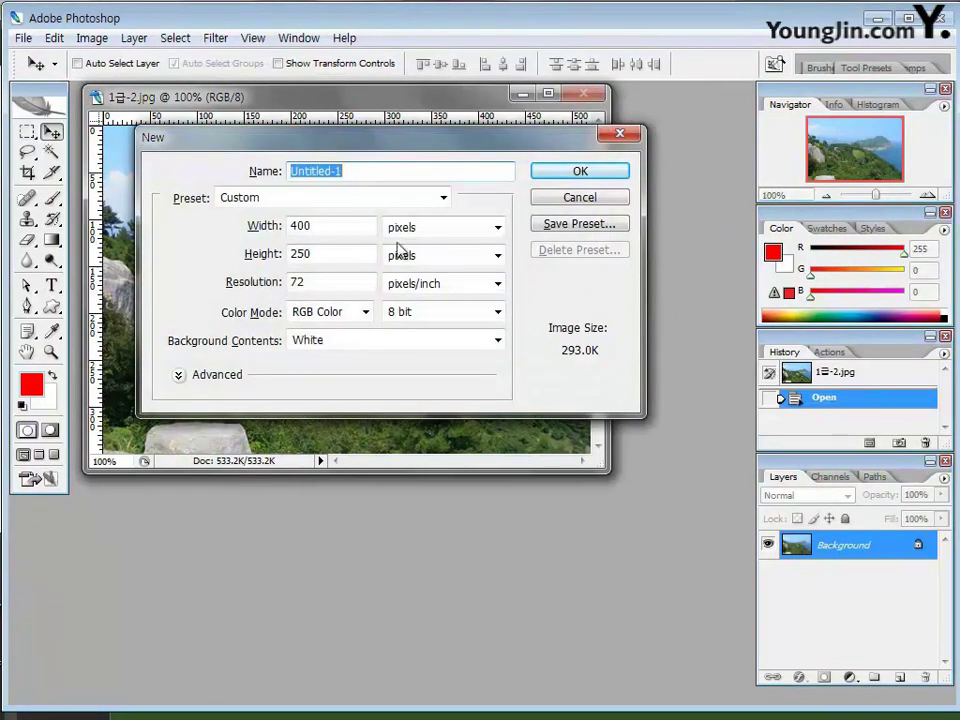
{"action": "double_click", "coordinate": [300, 226]}
{"action": "type", "text": "520"}
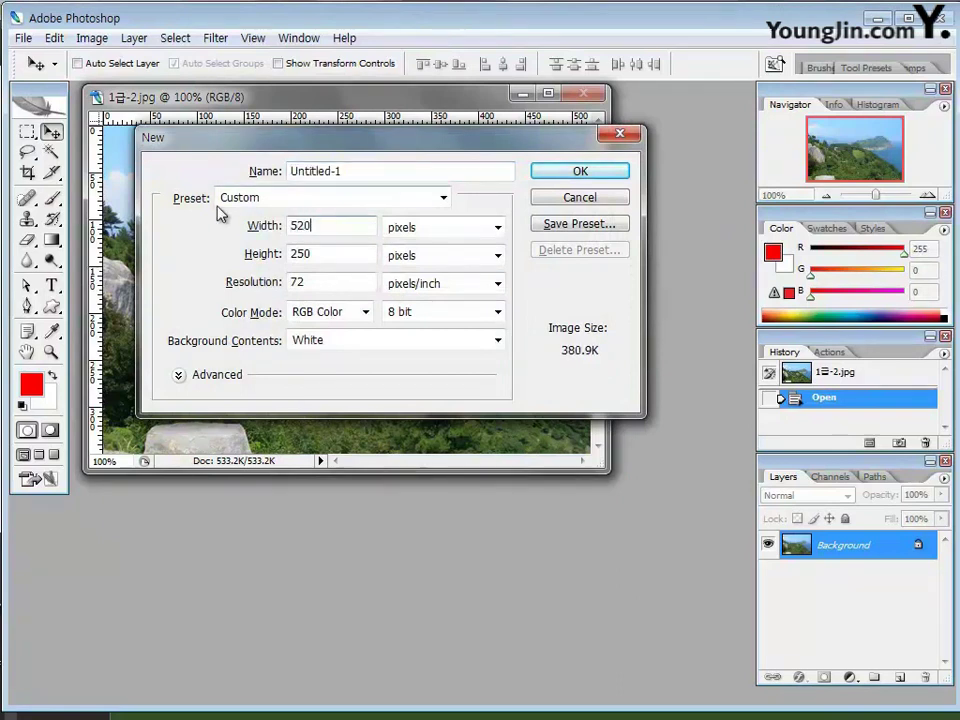
{"action": "double_click", "coordinate": [300, 254]}
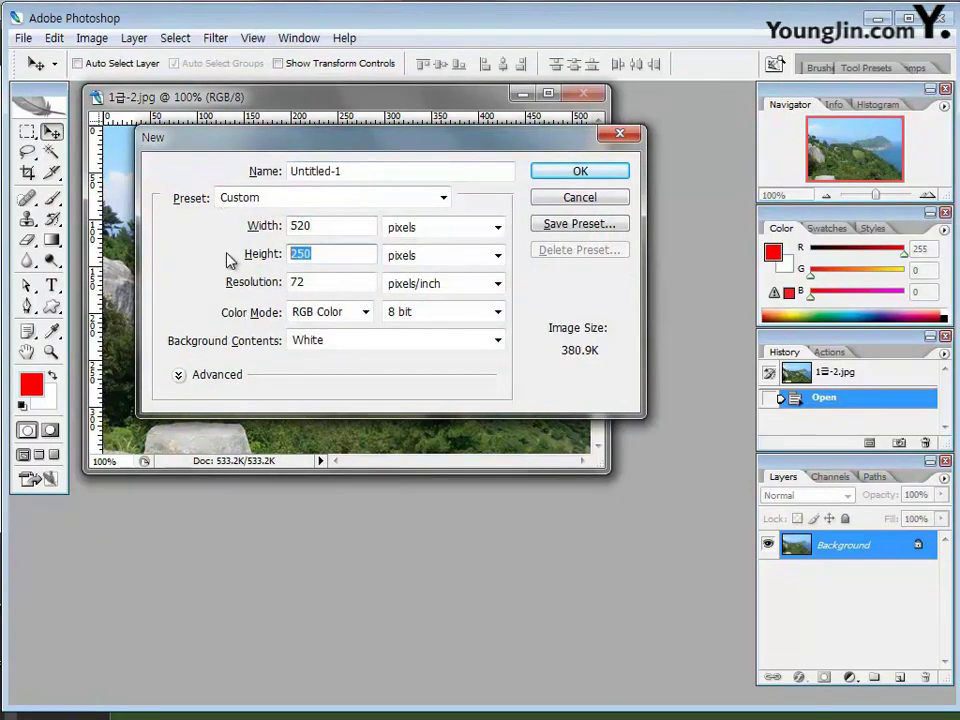
{"action": "type", "text": "350"}
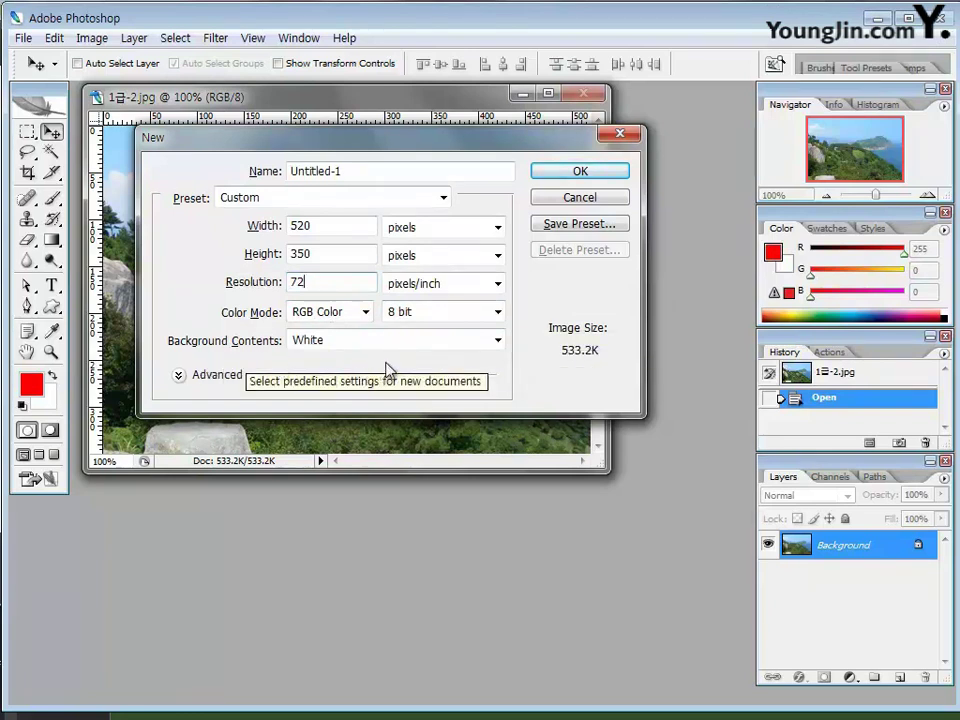
{"action": "left_click", "coordinate": [581, 172]}
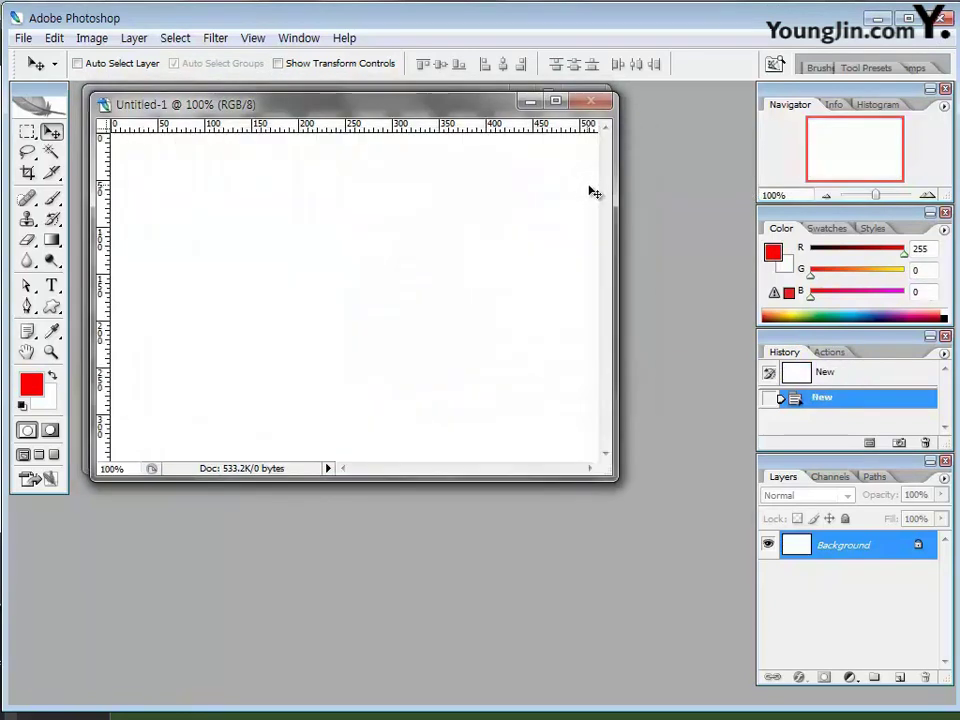
Enlarge the Untitled-1 window around its whole canvas, move it below the photo's title bar, and bring 1급-2.jpg to the front.
{"action": "left_click_drag", "start_coordinate": [612, 476], "coordinate": [630, 500]}
{"action": "left_click_drag", "start_coordinate": [422, 112], "coordinate": [411, 103]}
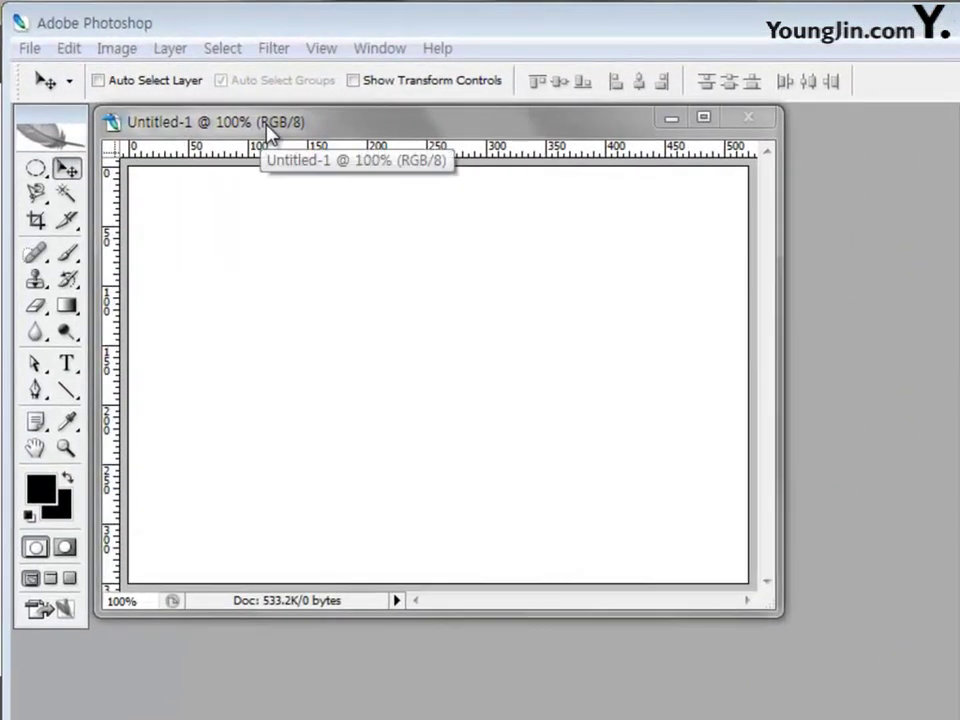
{"action": "left_click_drag", "start_coordinate": [268, 135], "coordinate": [283, 258]}
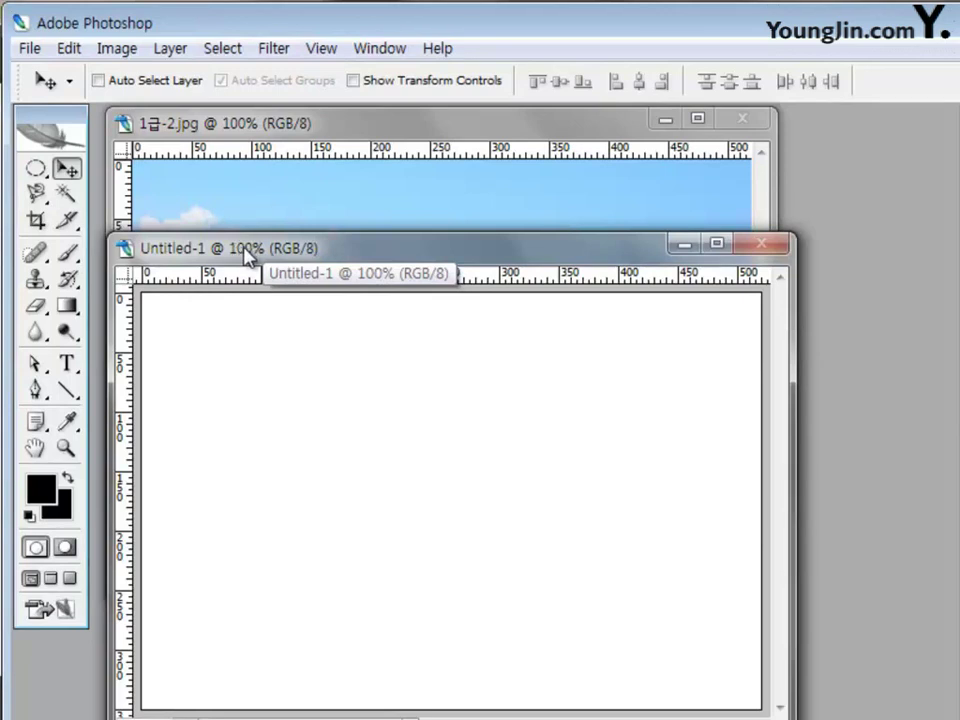
{"action": "left_click", "coordinate": [268, 205]}
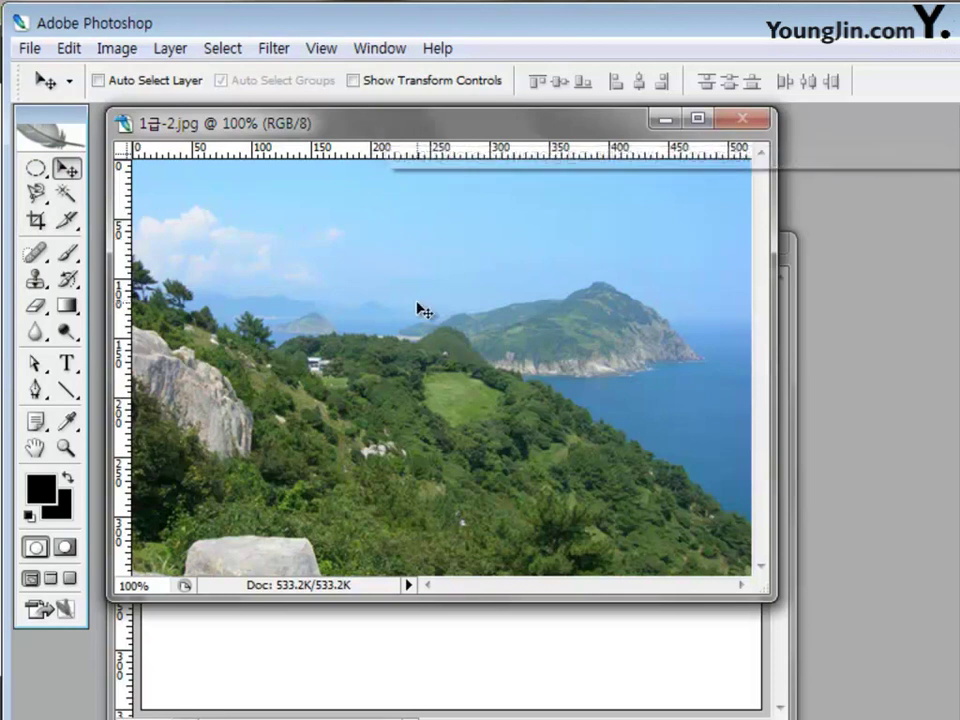
Copy the whole landscape photo into Untitled-1 so it fills the canvas, close 1급-2.jpg, and move the Untitled-1 window back up.
{"action": "left_click_drag", "start_coordinate": [424, 311], "coordinate": [467, 463]}
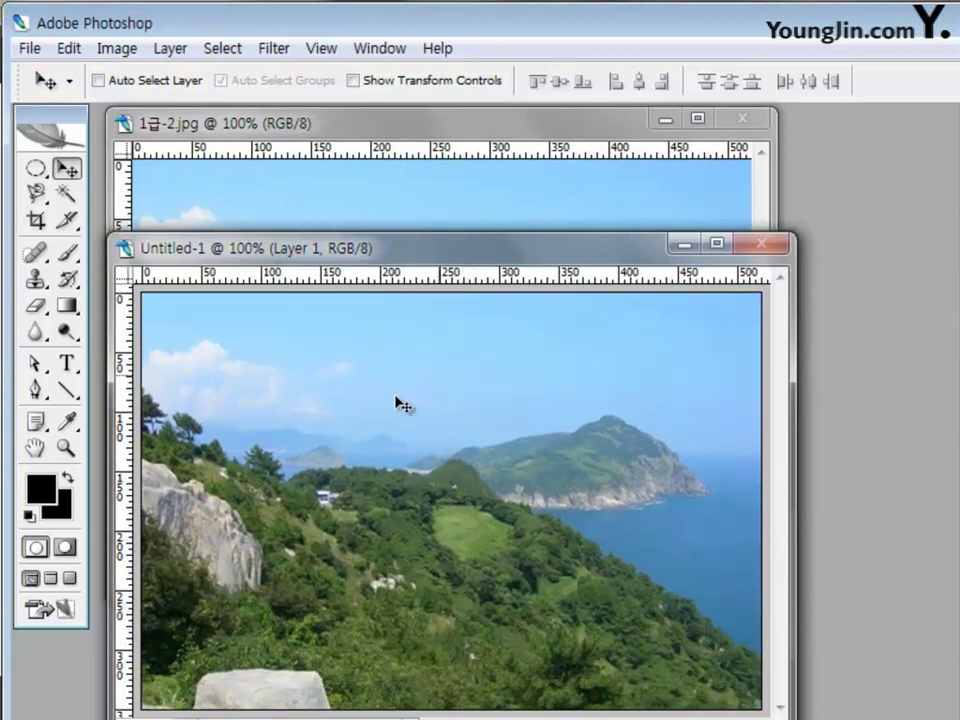
{"action": "left_click", "coordinate": [743, 119]}
{"action": "left_click_drag", "start_coordinate": [505, 262], "coordinate": [491, 137]}
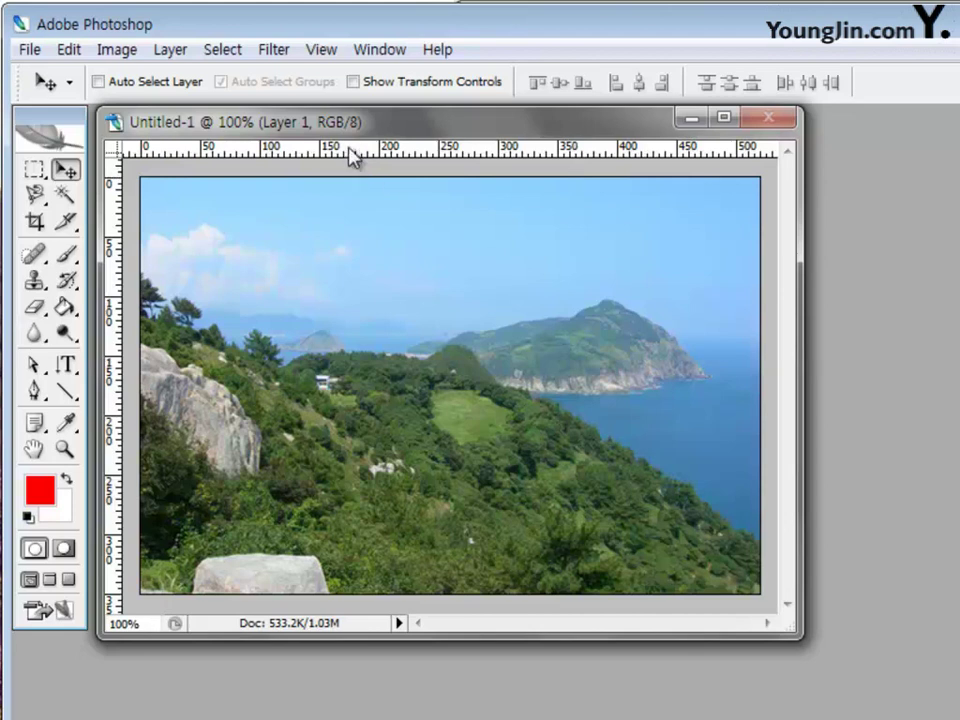
Place a horizontal guide at about 105 px and a vertical guide at about 122 px, and shift the vertical guide further right.
{"action": "left_click_drag", "start_coordinate": [352, 155], "coordinate": [349, 304]}
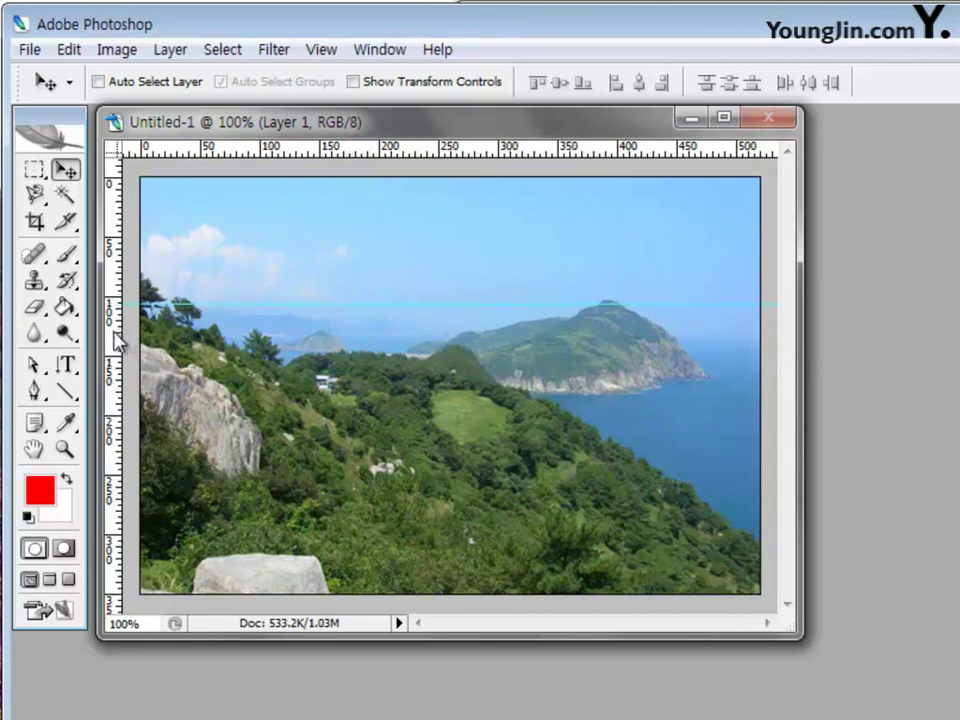
{"action": "left_click_drag", "start_coordinate": [117, 340], "coordinate": [286, 360]}
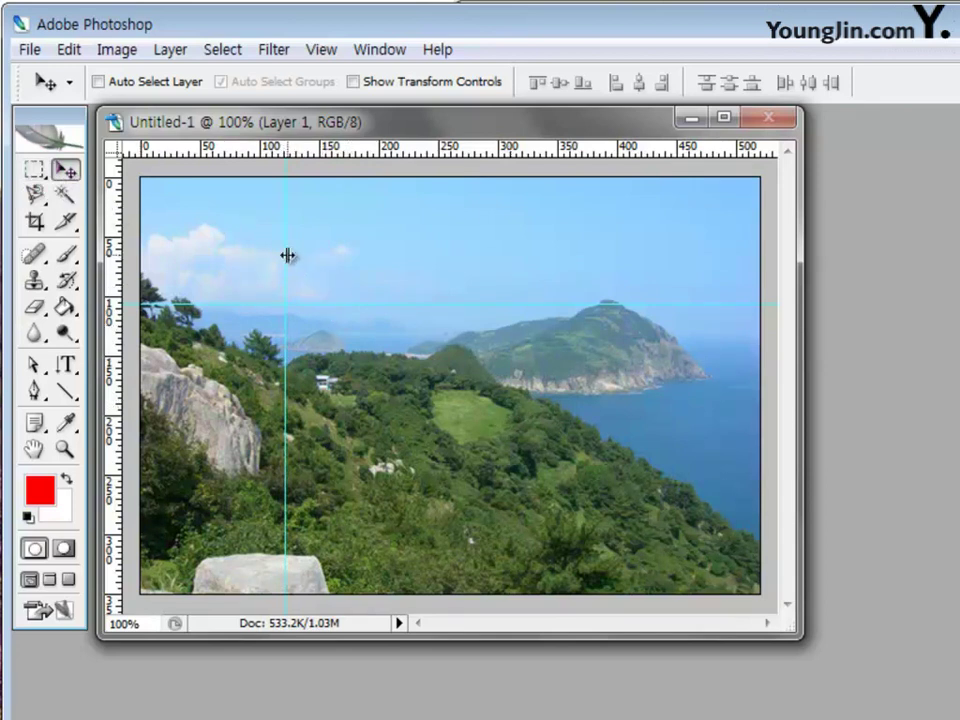
{"action": "left_click_drag", "start_coordinate": [287, 256], "coordinate": [360, 268]}
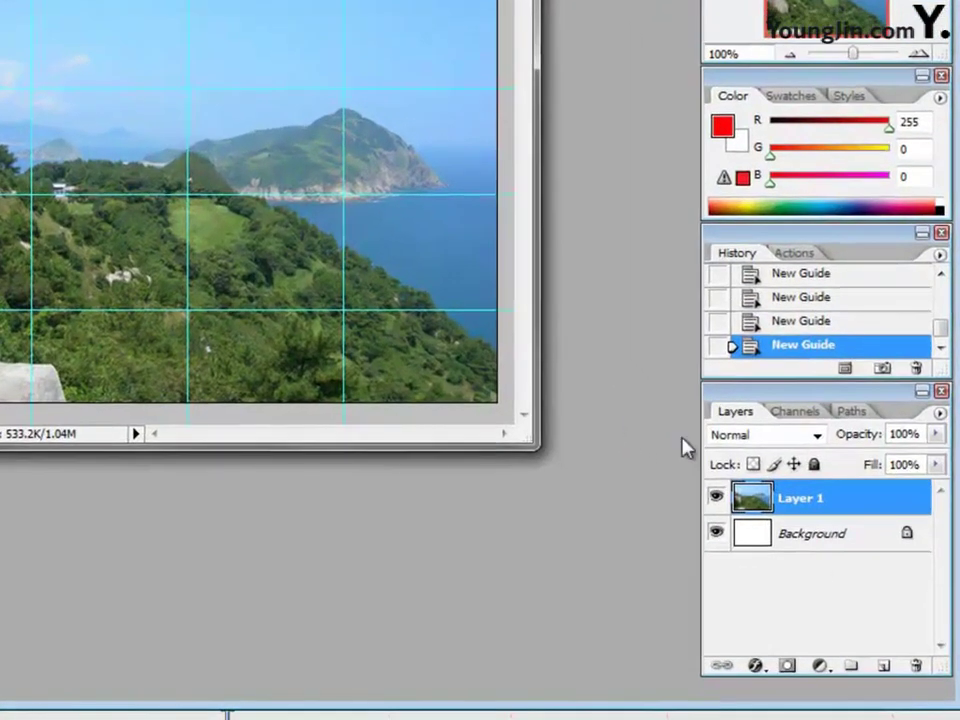
Add a new empty layer above Layer 1 and make Layer 1 active again.
{"action": "left_click", "coordinate": [884, 668]}
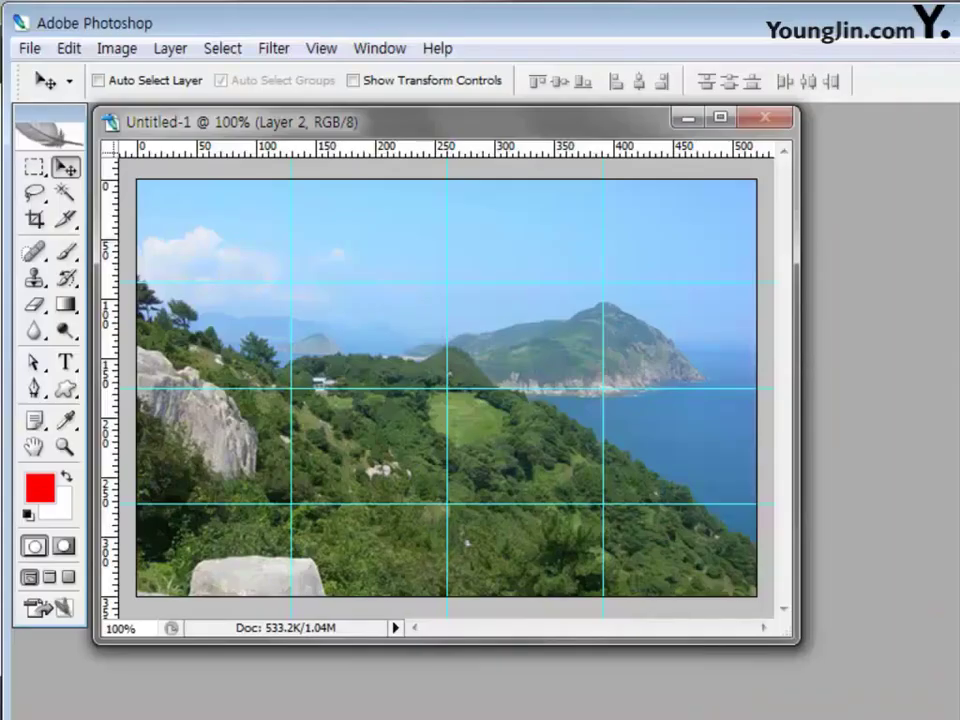
{"action": "left_click", "coordinate": [125, 159], "text": "ctrl"}
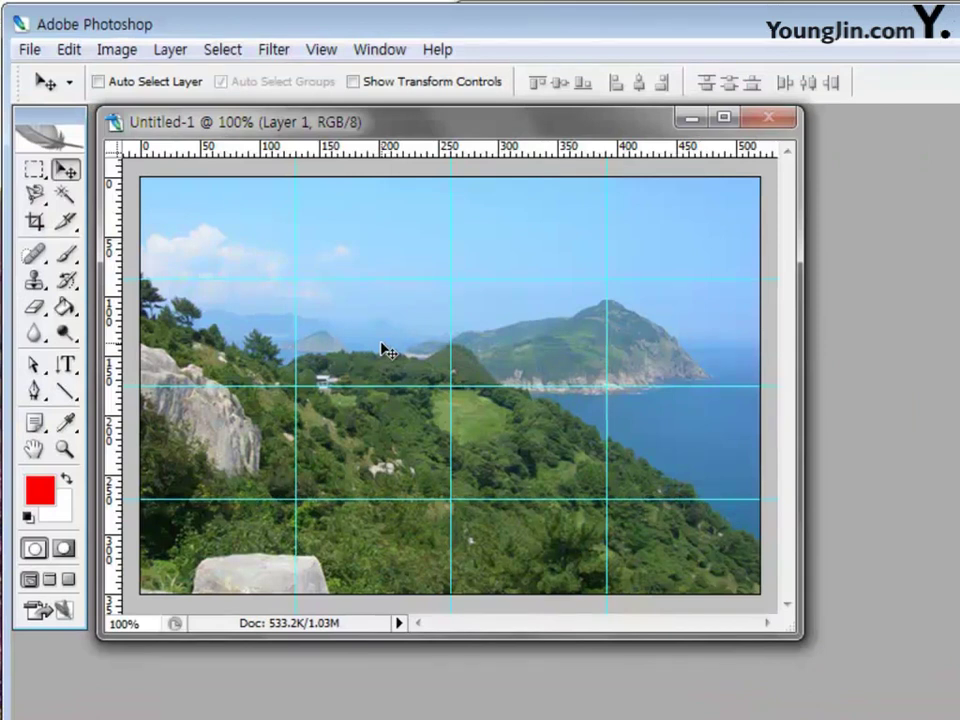
Select the top-left guide cell of the photo with the Rectangular Marquee tool and check the Snap option.
{"action": "left_click", "coordinate": [35, 171]}
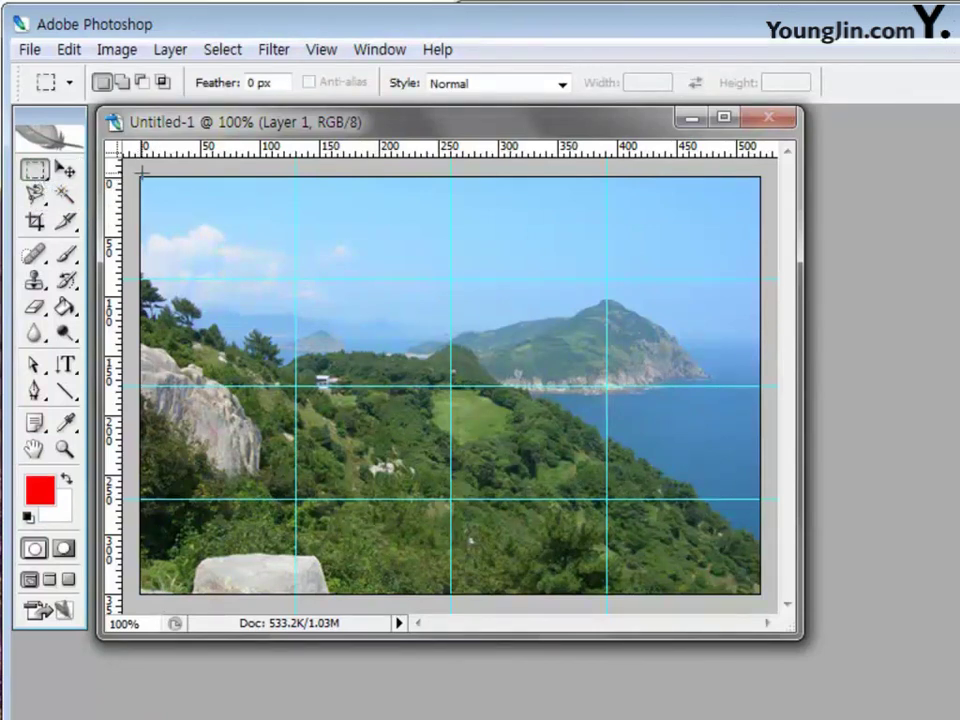
{"action": "left_click_drag", "start_coordinate": [142, 175], "coordinate": [296, 277]}
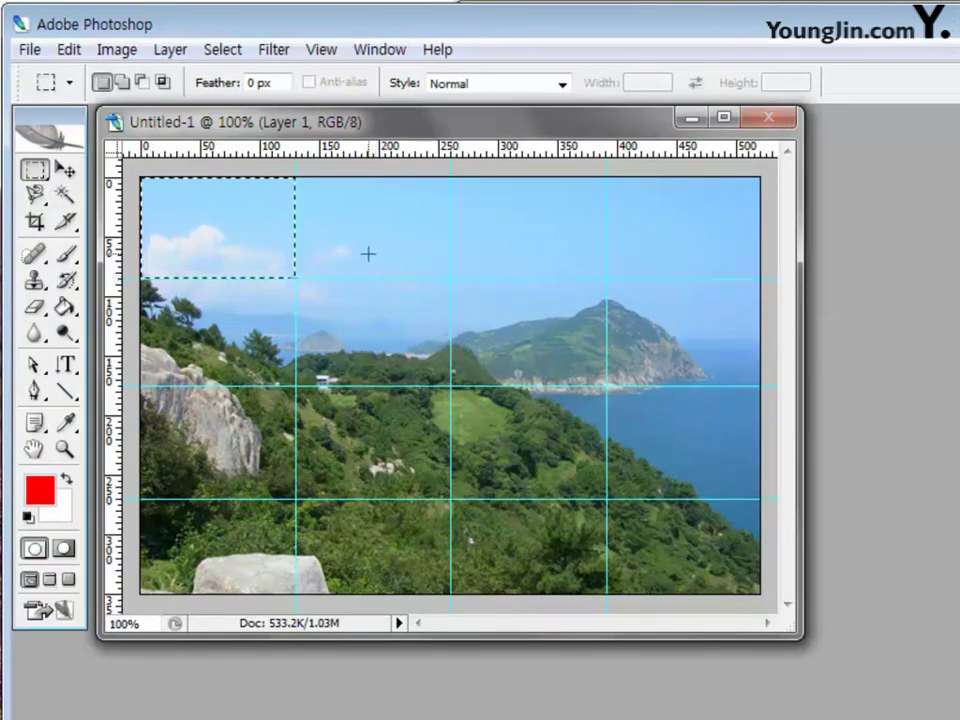
{"action": "left_click", "coordinate": [322, 50]}
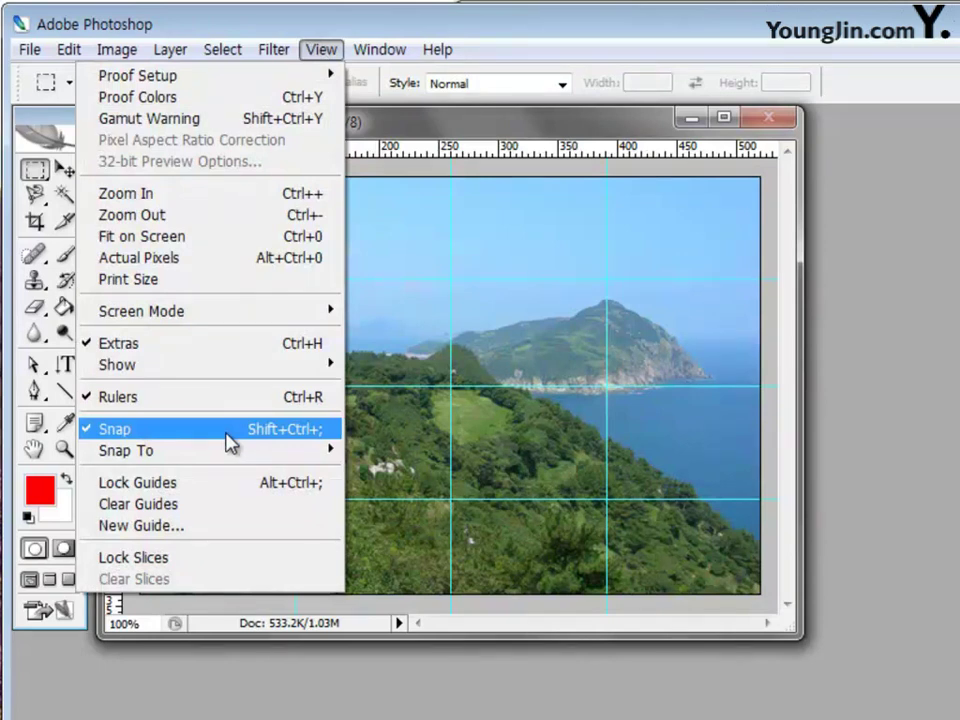
{"action": "left_click", "coordinate": [735, 37]}
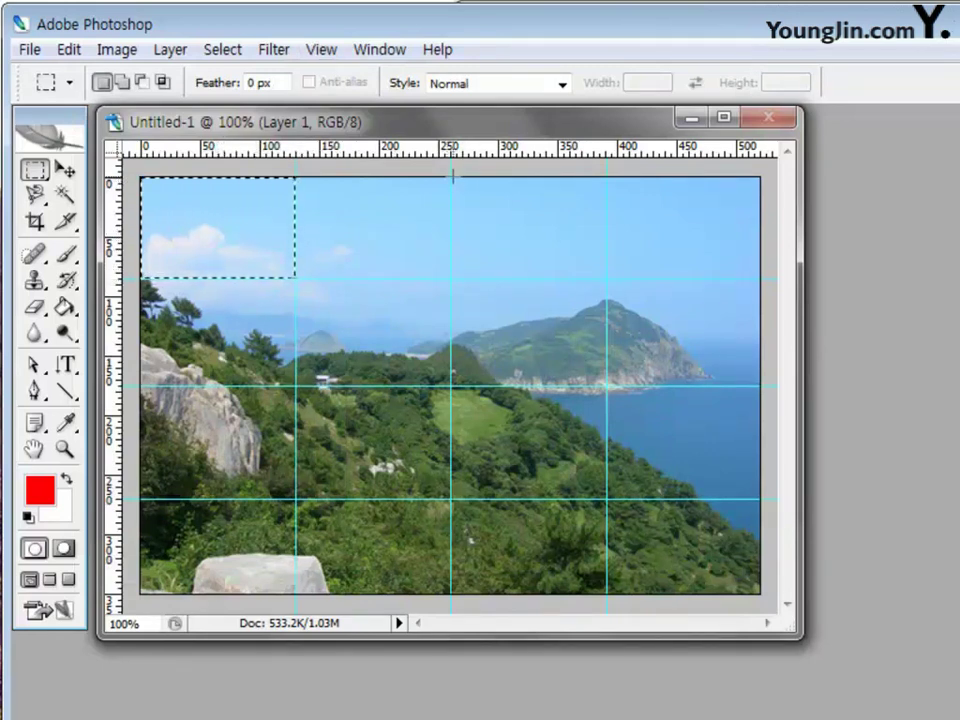
Select the third guide cell of the top row, and replace that selection with the top-left cell.
{"action": "left_click_drag", "start_coordinate": [450, 178], "coordinate": [607, 282]}
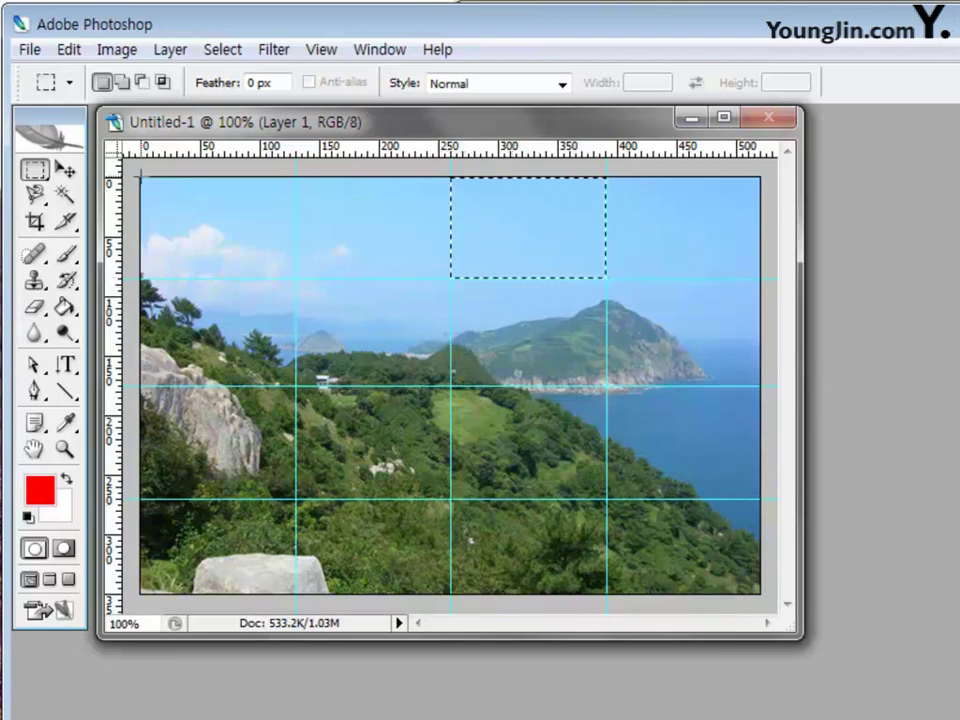
{"action": "left_click_drag", "start_coordinate": [141, 178], "coordinate": [213, 234]}
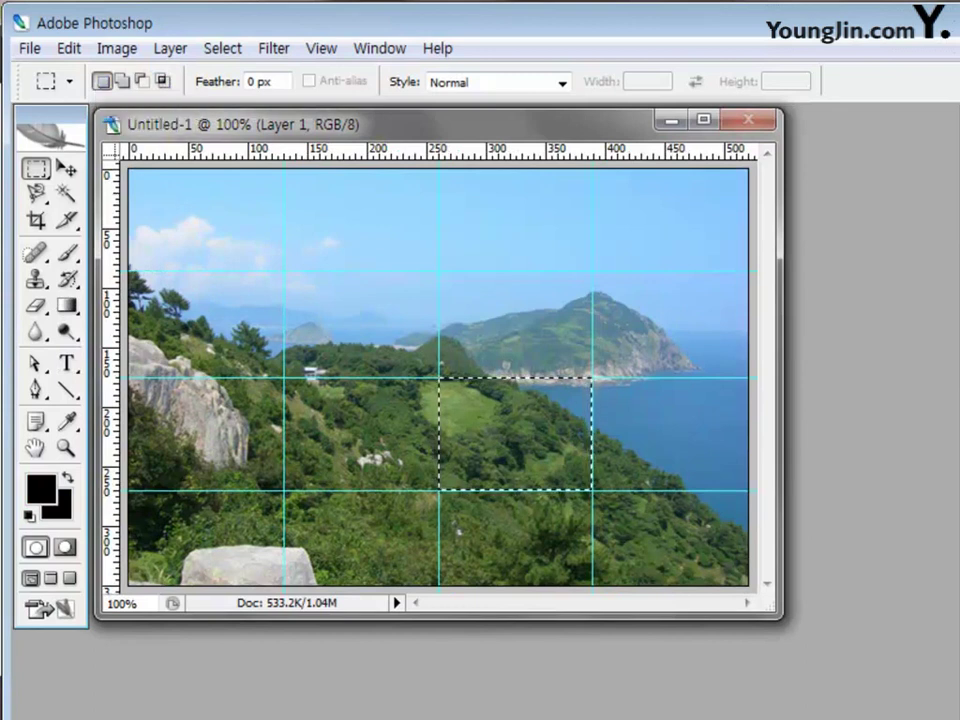
{"action": "left_click_drag", "start_coordinate": [129, 170], "coordinate": [283, 268]}
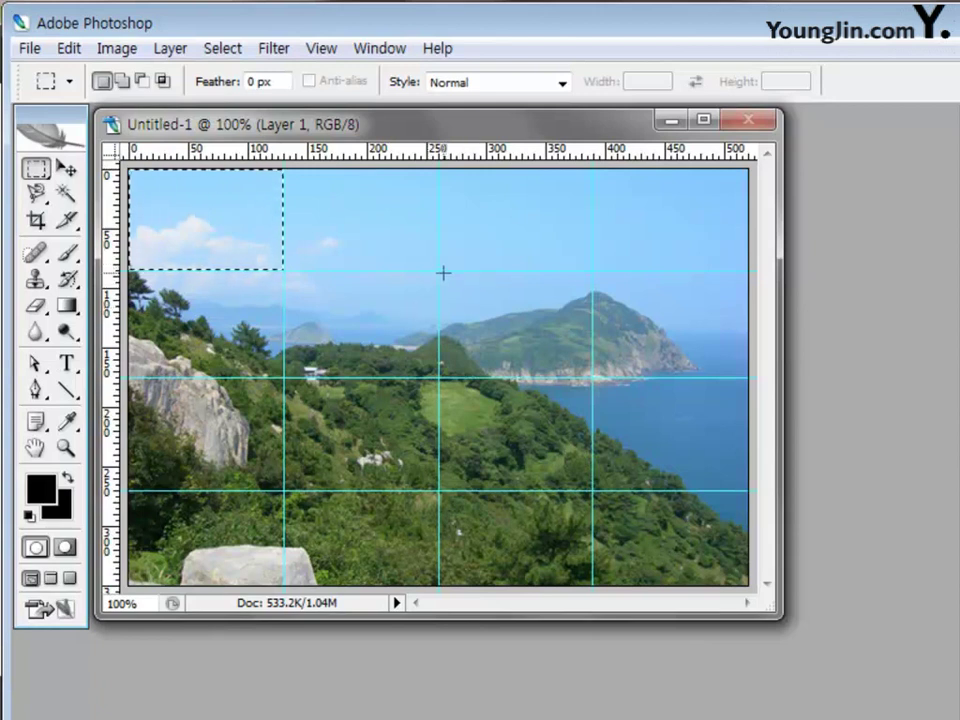
Select the third guide cell of the second row and add the top-left and bottom-right cells to the selection.
{"action": "left_click_drag", "start_coordinate": [439, 270], "coordinate": [594, 376]}
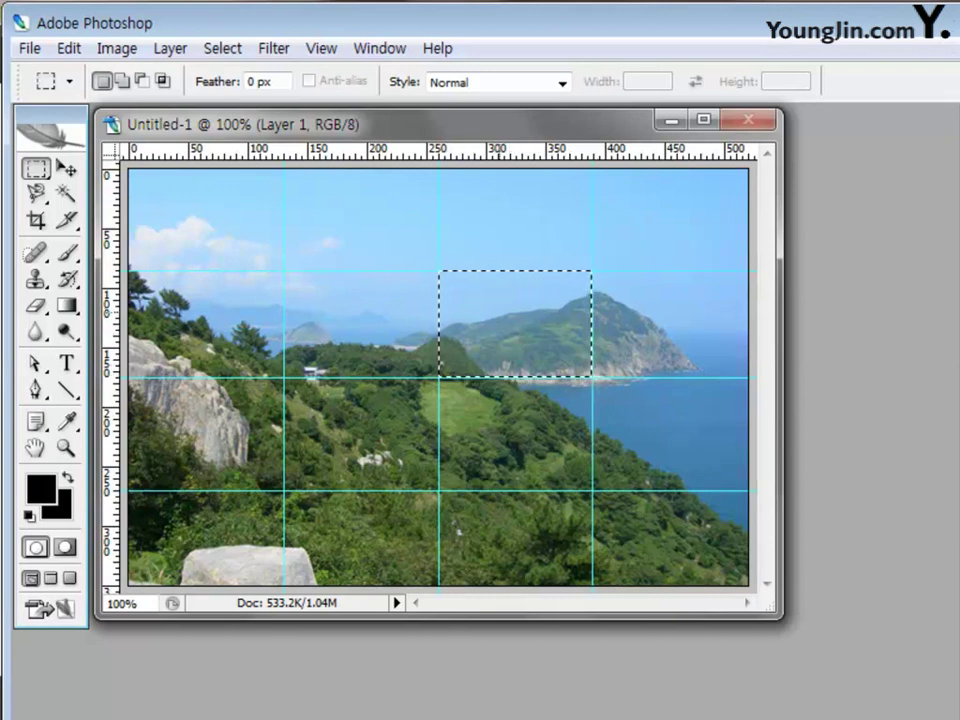
{"action": "left_click", "coordinate": [121, 82]}
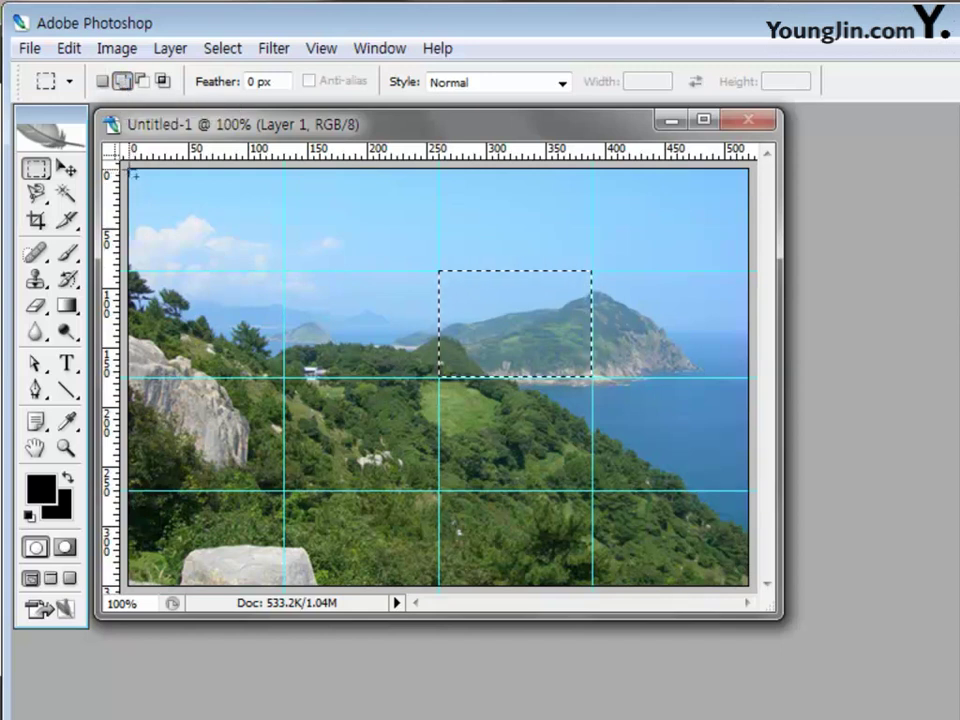
{"action": "left_click_drag", "start_coordinate": [134, 175], "coordinate": [285, 276]}
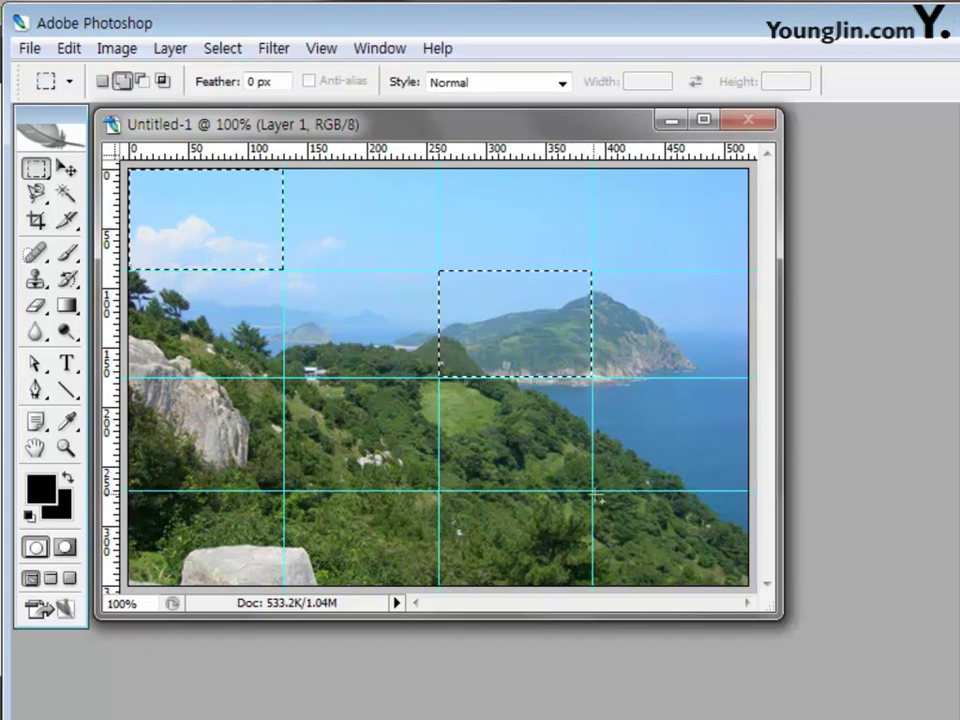
{"action": "left_click_drag", "start_coordinate": [593, 491], "coordinate": [750, 586]}
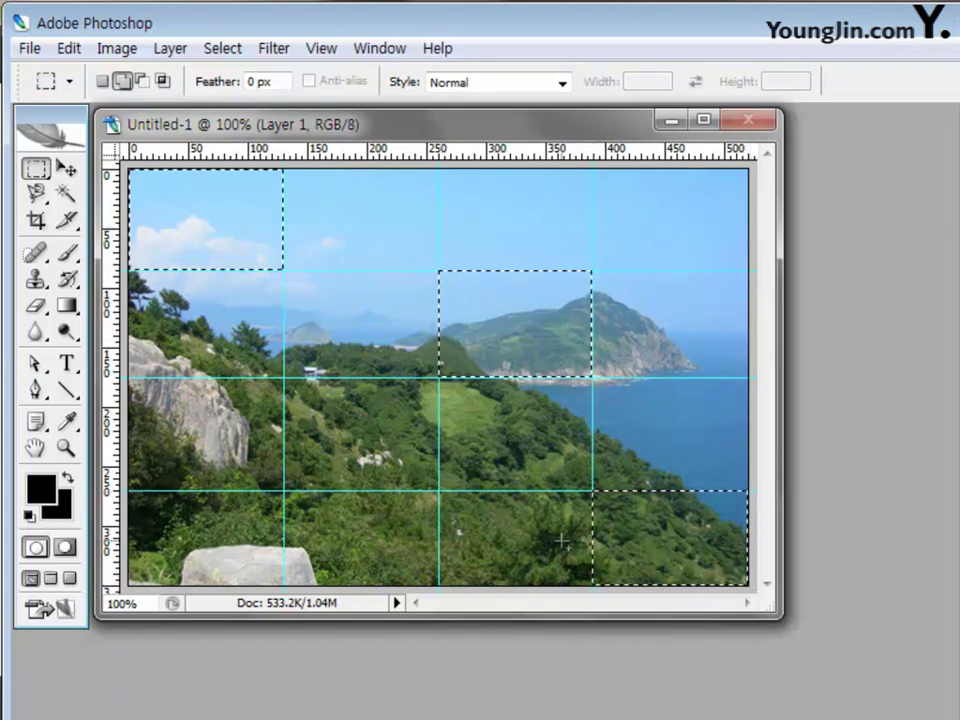
Subtract the third guide cell of the second row from the selection.
{"action": "left_click", "coordinate": [143, 83]}
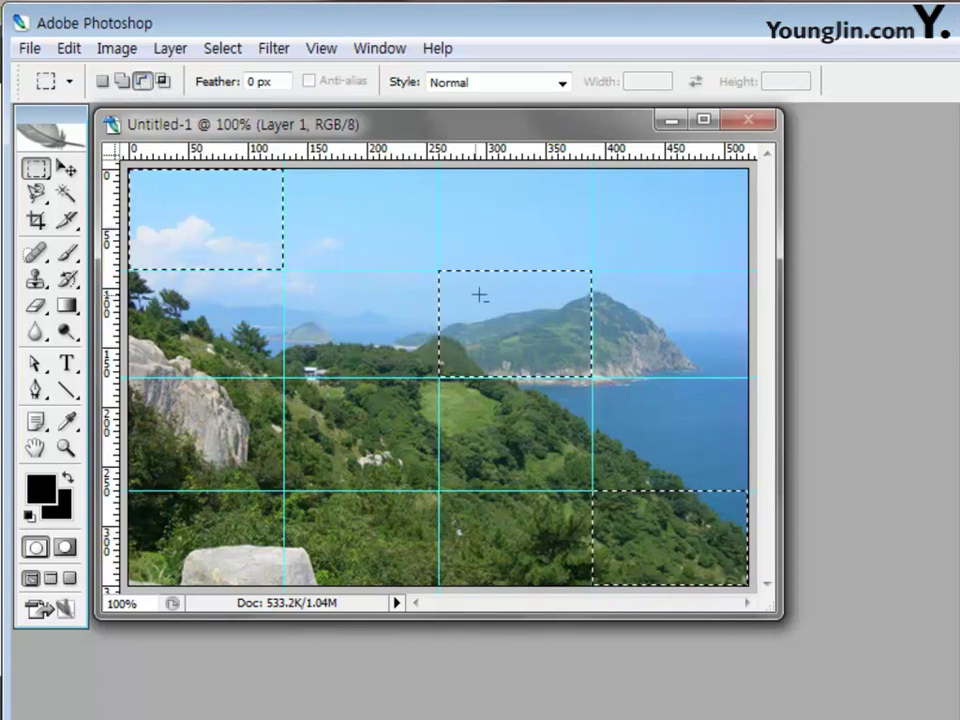
{"action": "left_click_drag", "start_coordinate": [439, 270], "coordinate": [591, 380]}
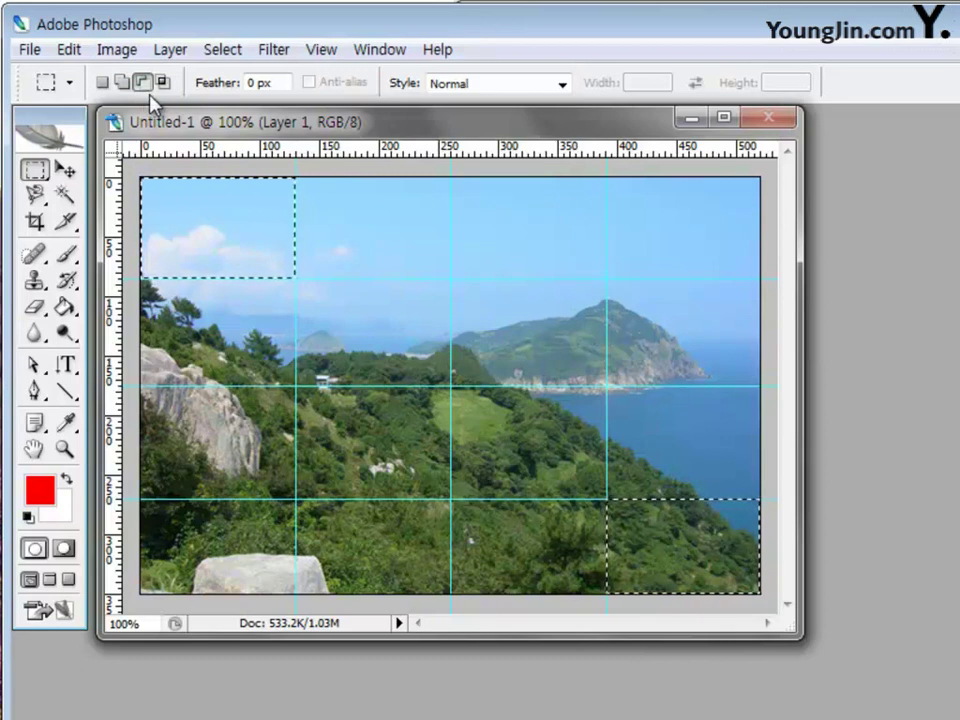
{"action": "left_click", "coordinate": [35, 176]}
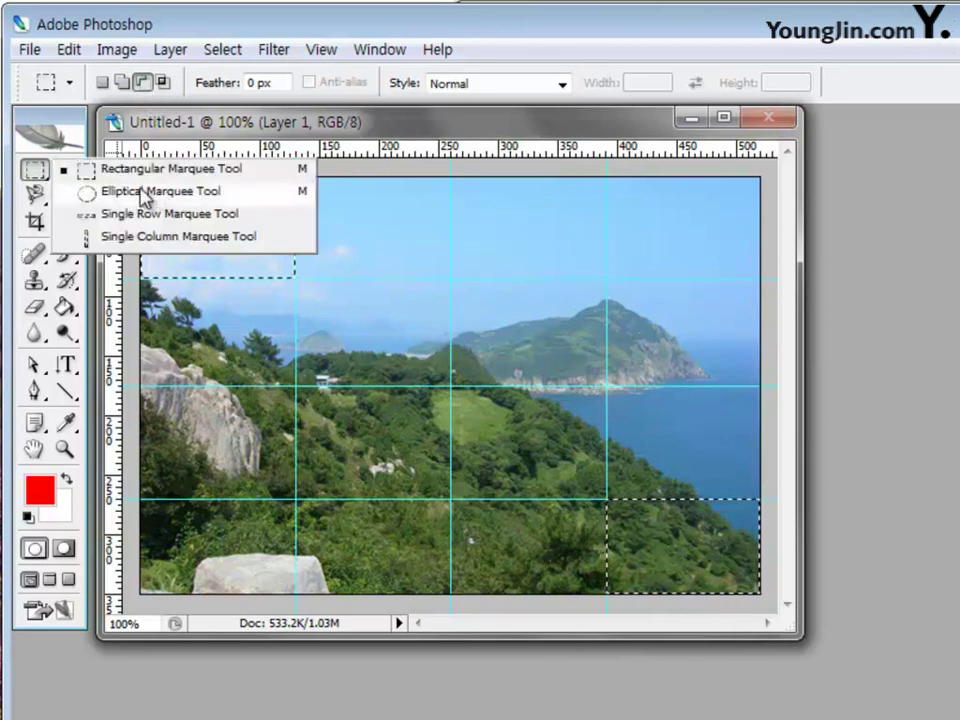
{"action": "left_click", "coordinate": [35, 193]}
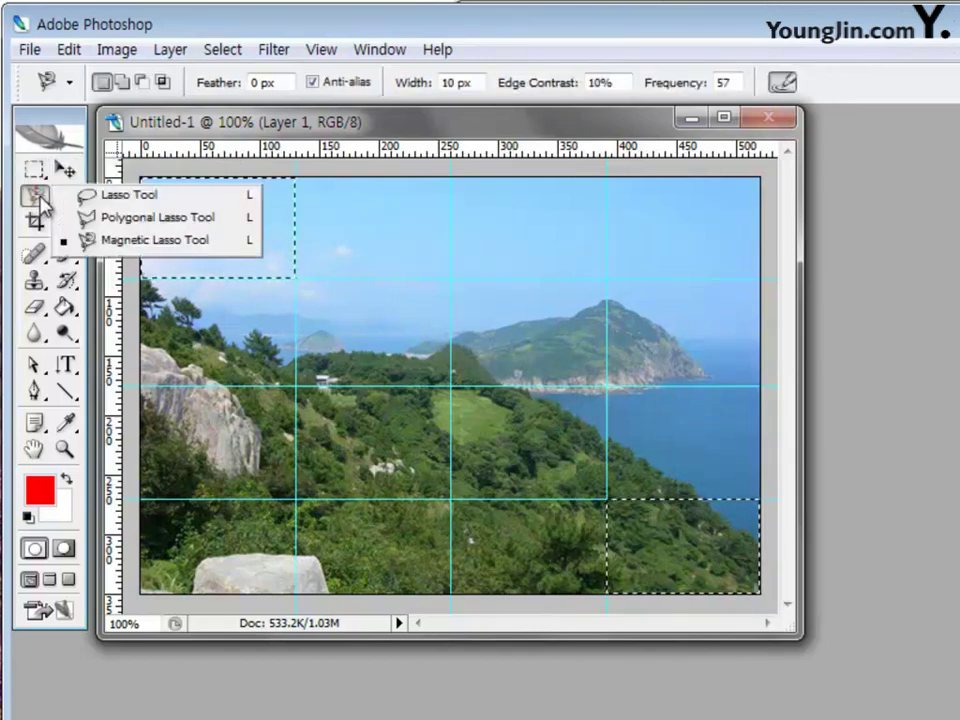
{"action": "left_click", "coordinate": [168, 240]}
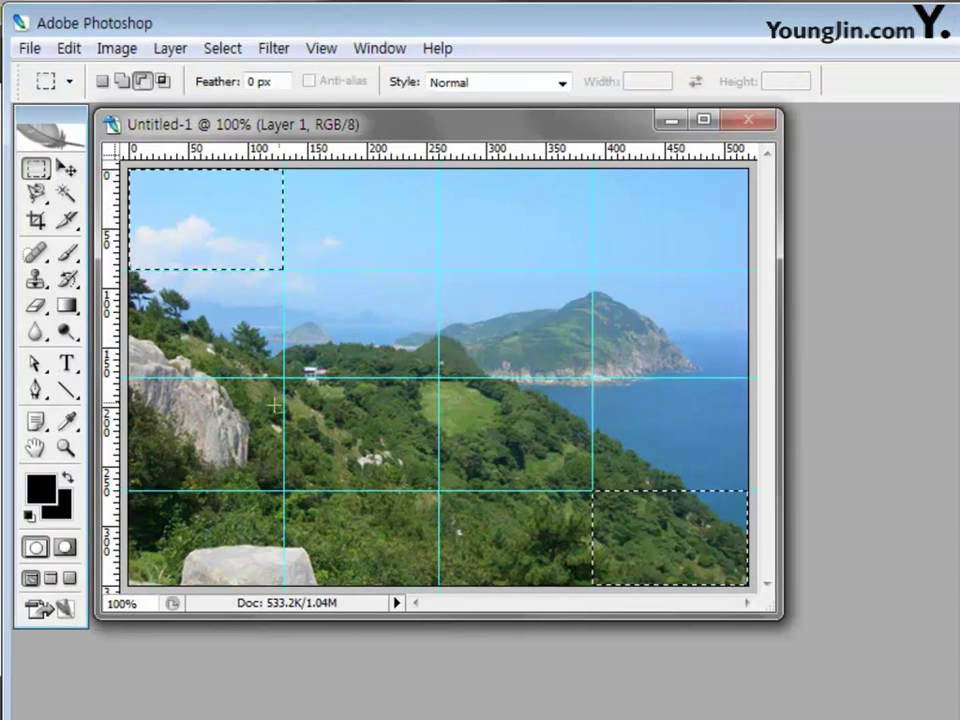
Add the second guide cell of the third row to the marquee selection, and subtract it again.
{"action": "key", "text": "shift"}
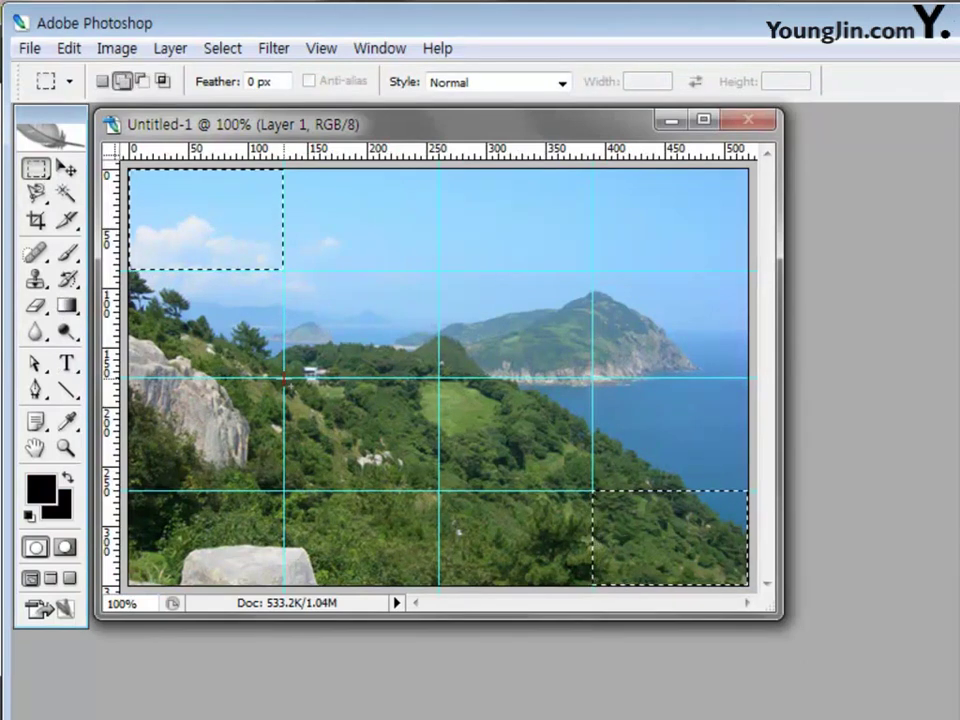
{"action": "left_click_drag", "start_coordinate": [285, 378], "coordinate": [438, 490]}
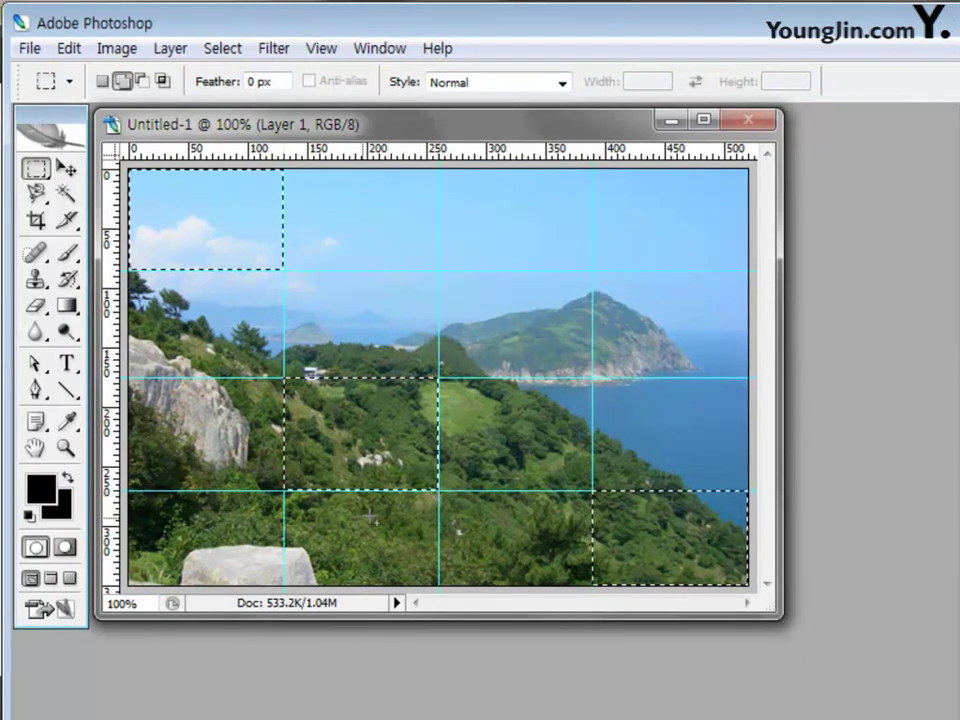
{"action": "key", "text": "alt"}
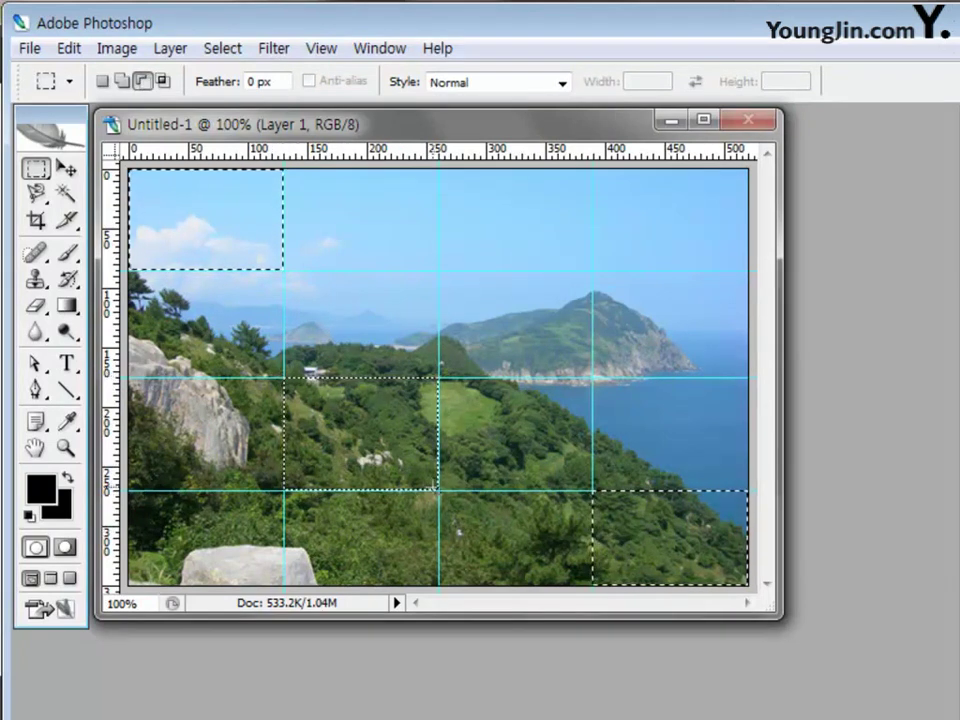
{"action": "left_click_drag", "start_coordinate": [285, 378], "coordinate": [438, 490]}
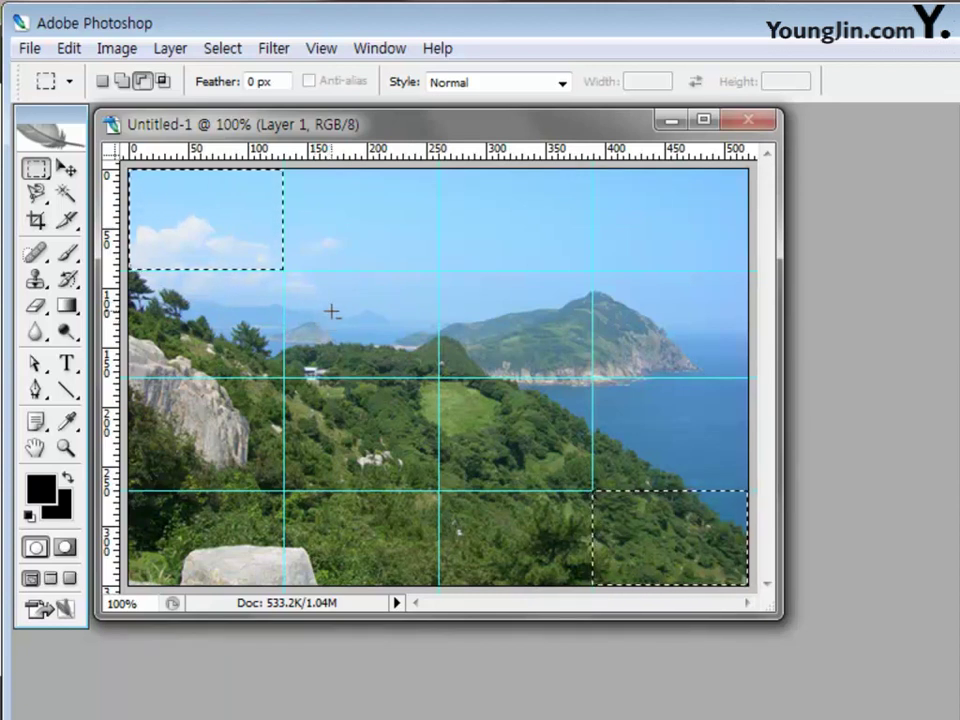
Reset the colours to default, set the foreground colour to yellow ffff00, and return to the marquee tool.
{"action": "key", "text": "d"}
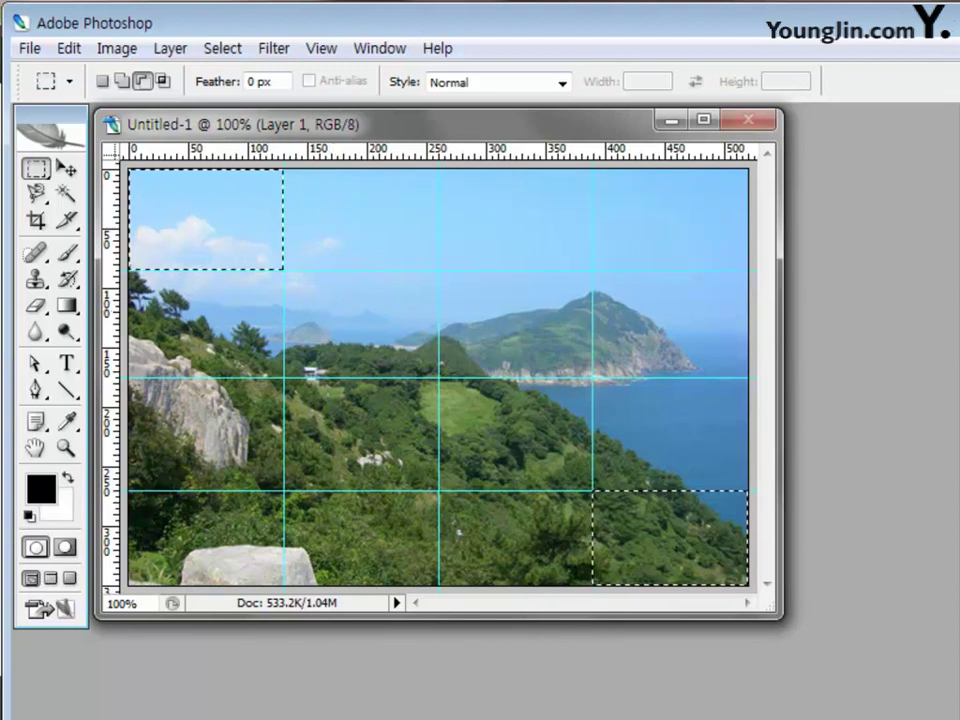
{"action": "left_click", "coordinate": [40, 490]}
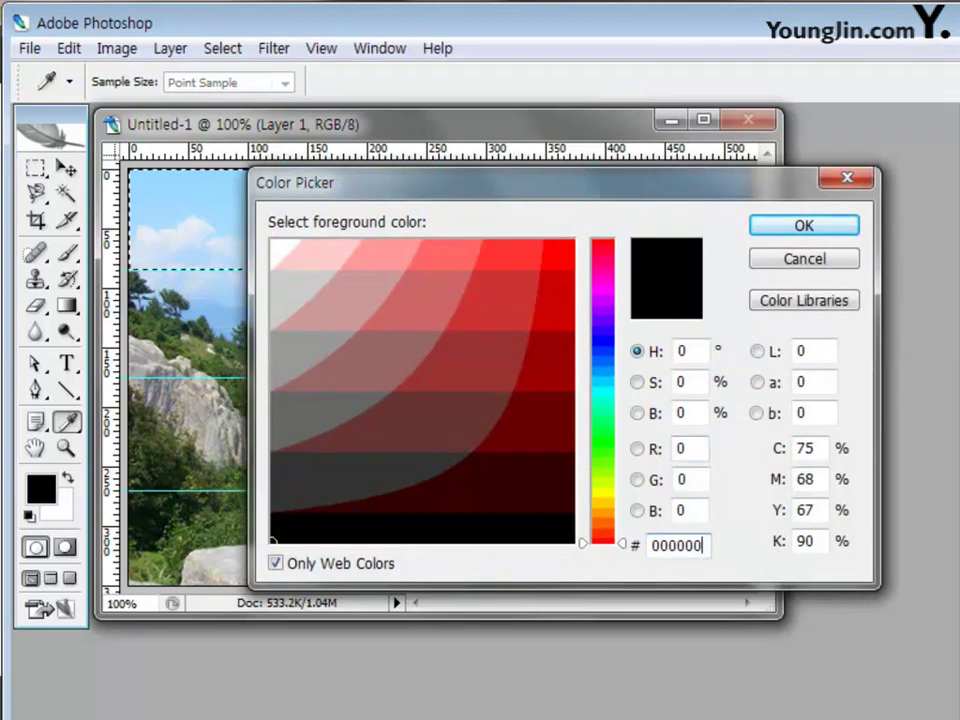
{"action": "key", "text": "ctrl+a"}
{"action": "type", "text": "f"}
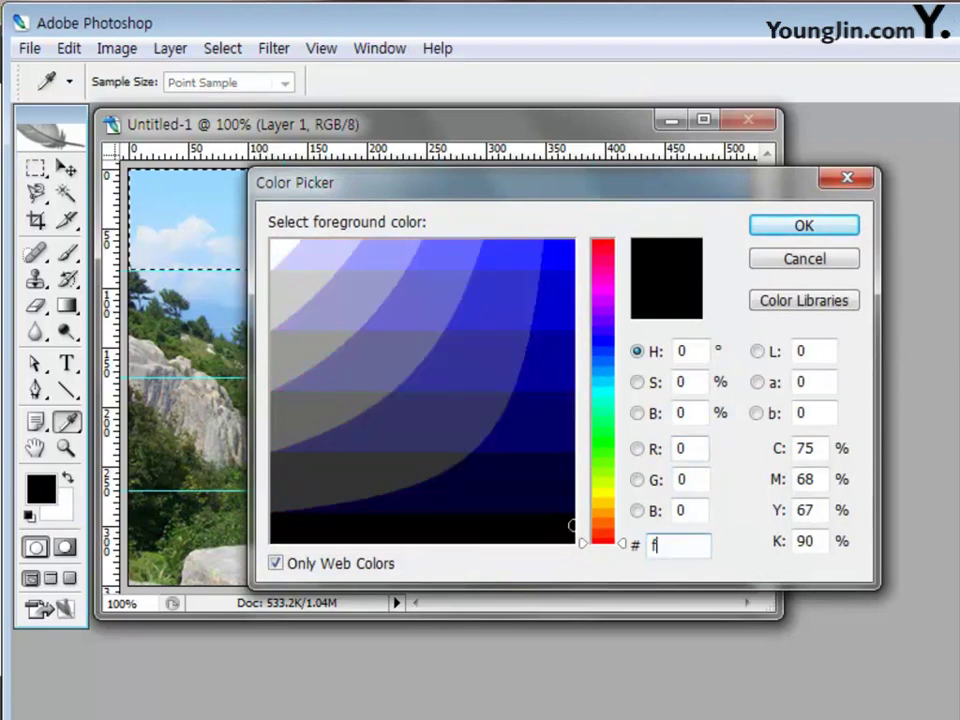
{"action": "type", "text": "fff00"}
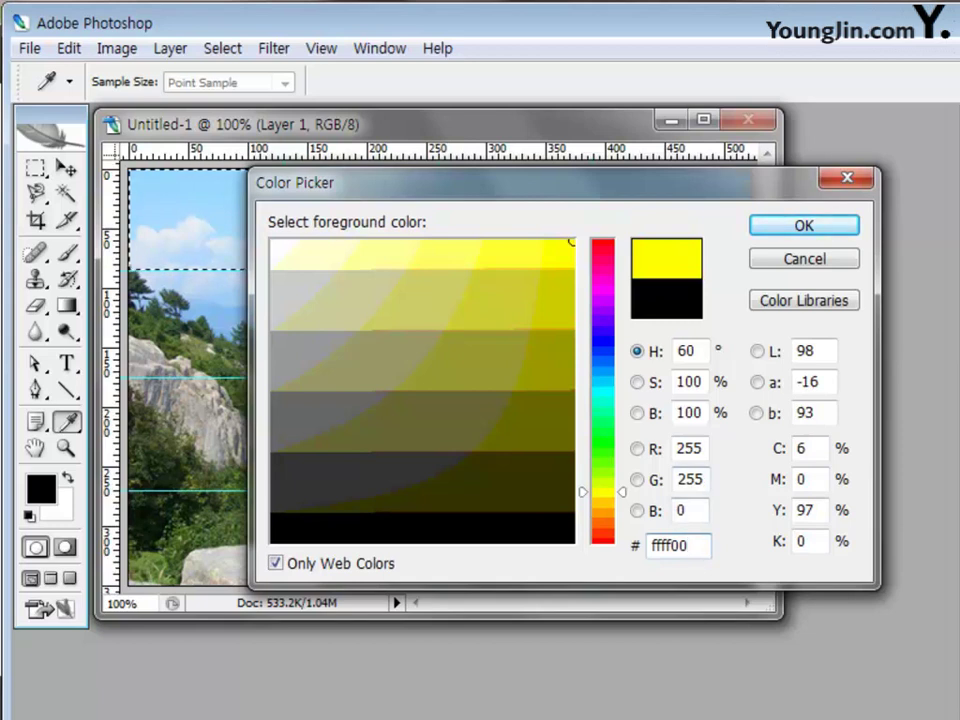
{"action": "key", "text": "Return"}
{"action": "key", "text": "m"}
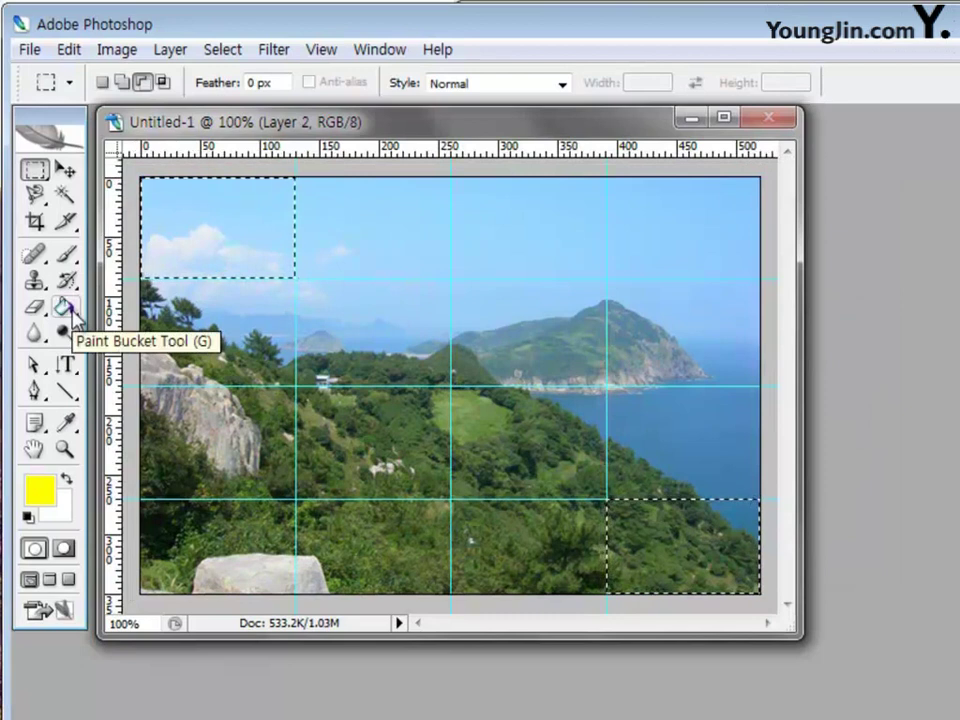
Fill the two selected corner cells on Layer 2 with yellow, undo the fill, and apply it again.
{"action": "left_click", "coordinate": [70, 312]}
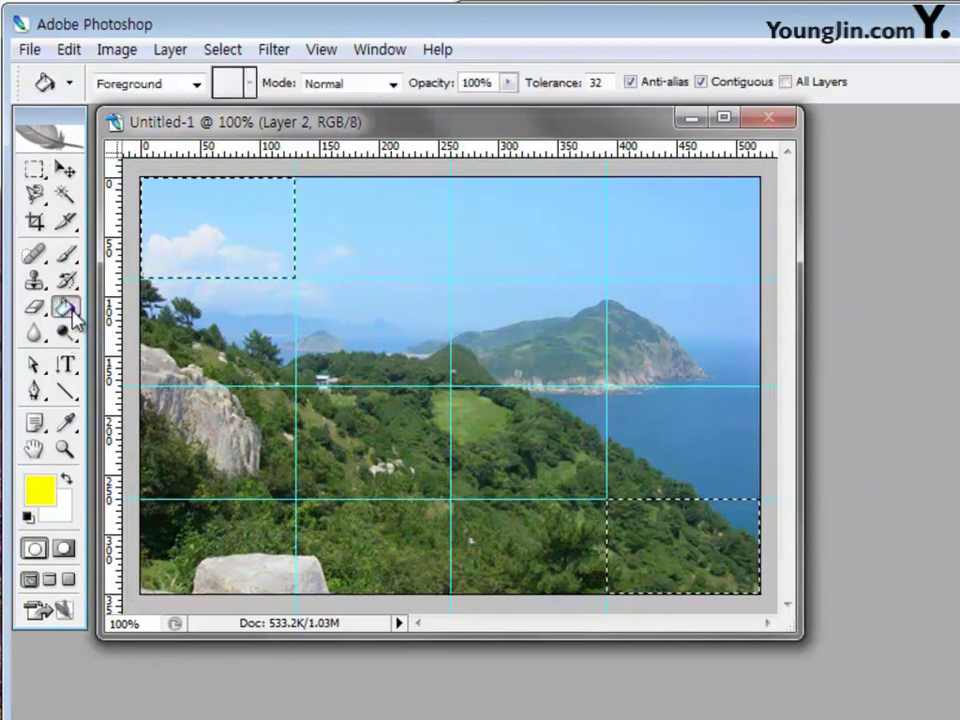
{"action": "left_click", "coordinate": [201, 249]}
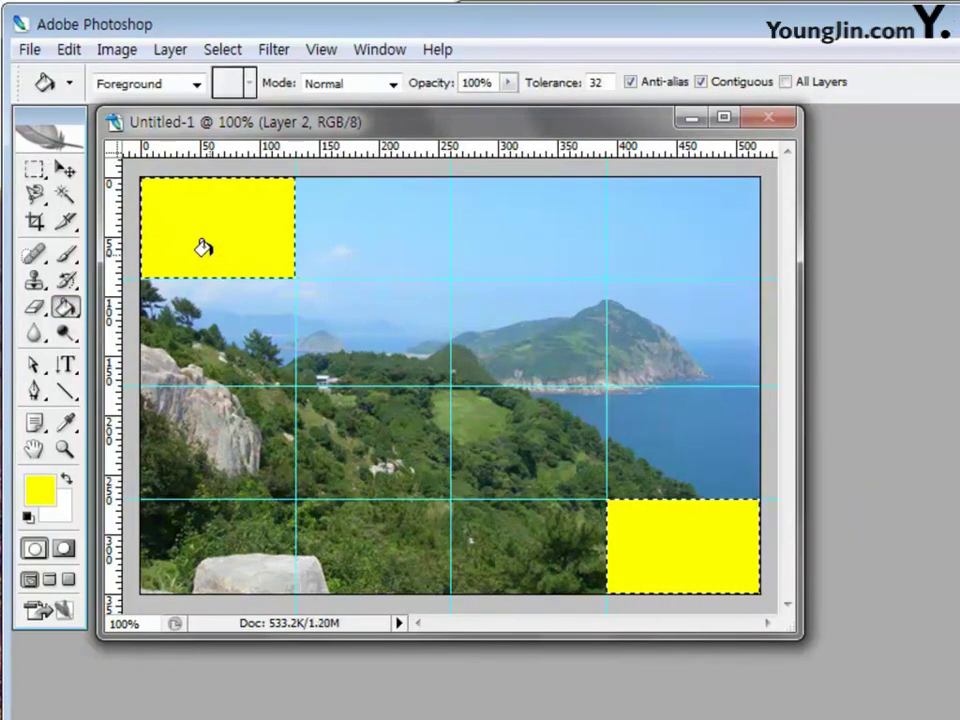
{"action": "key", "text": "ctrl+z"}
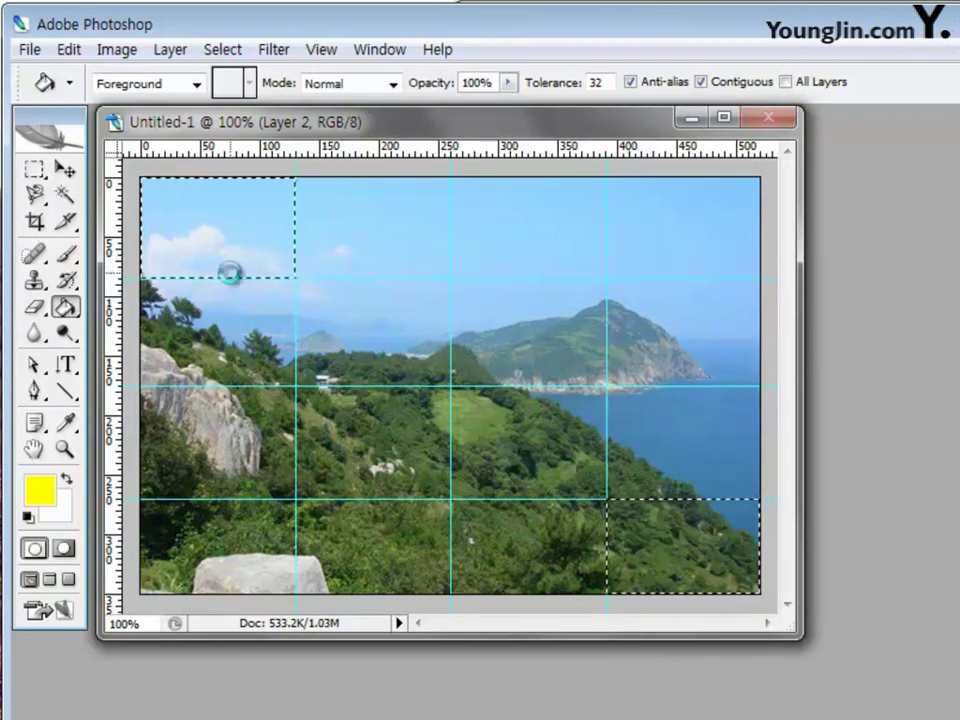
{"action": "left_click", "coordinate": [229, 272]}
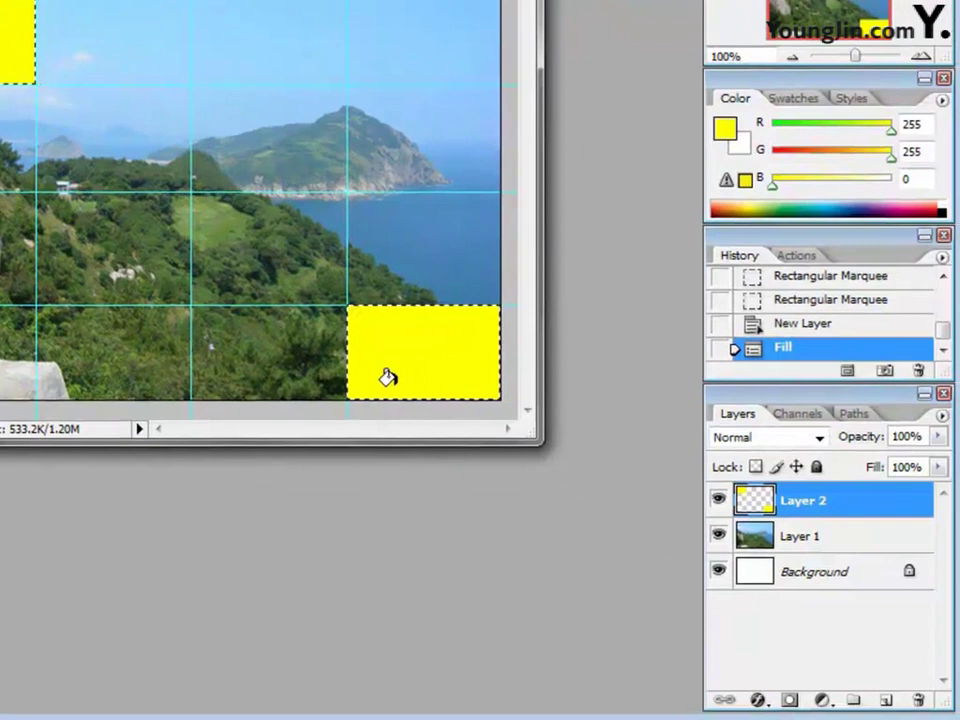
Set the opacity of the yellow layer to 50% and remove the selection.
{"action": "left_click", "coordinate": [853, 441]}
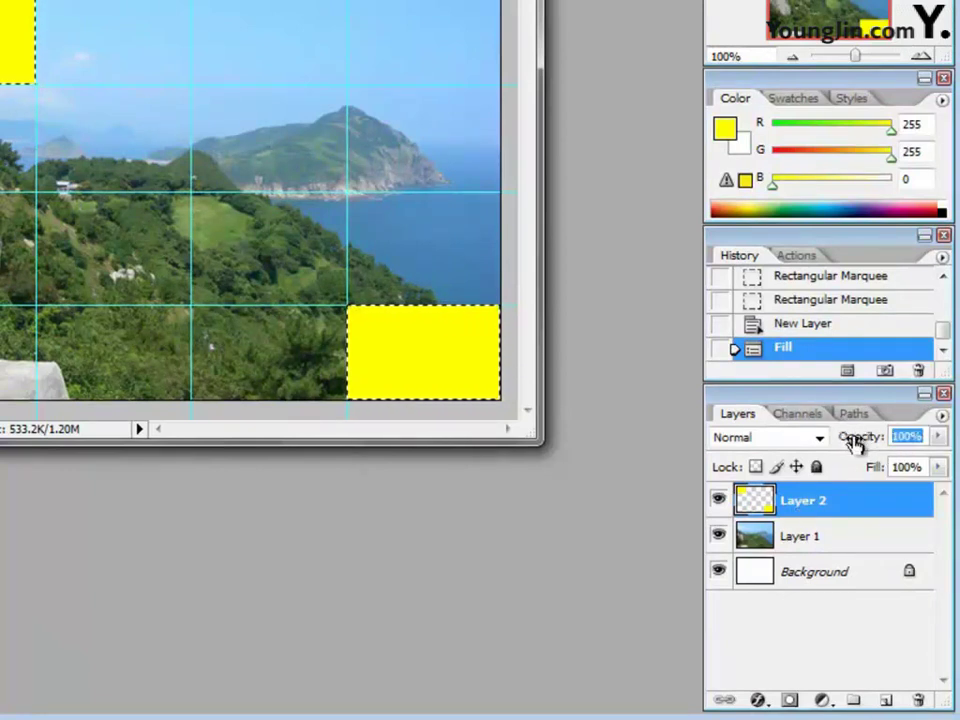
{"action": "type", "text": "50"}
{"action": "key", "text": "Return"}
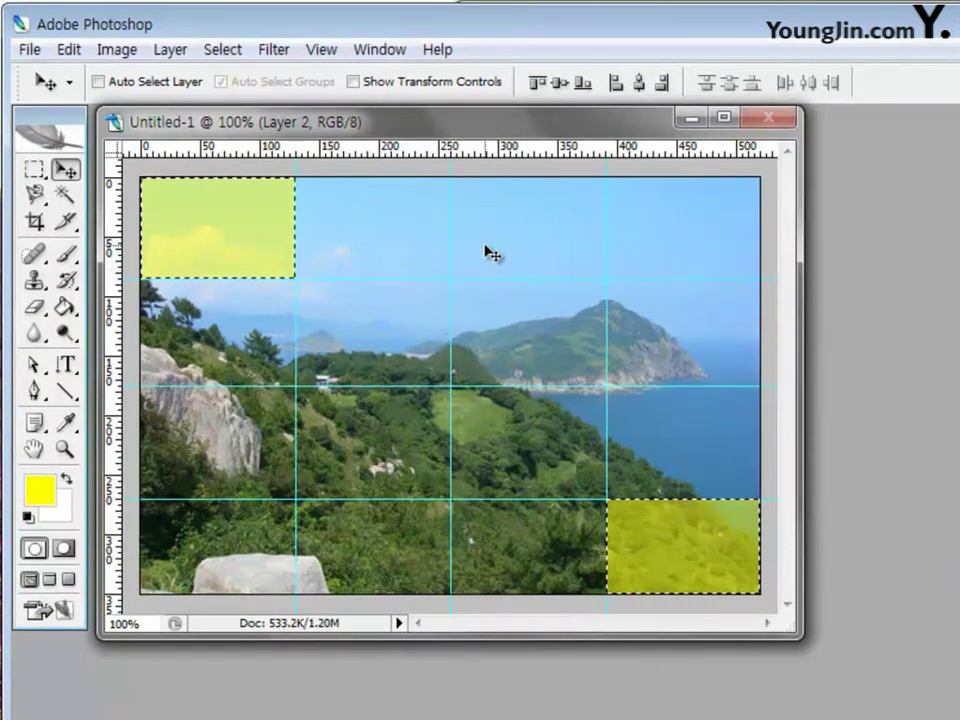
{"action": "key", "text": "ctrl+d"}
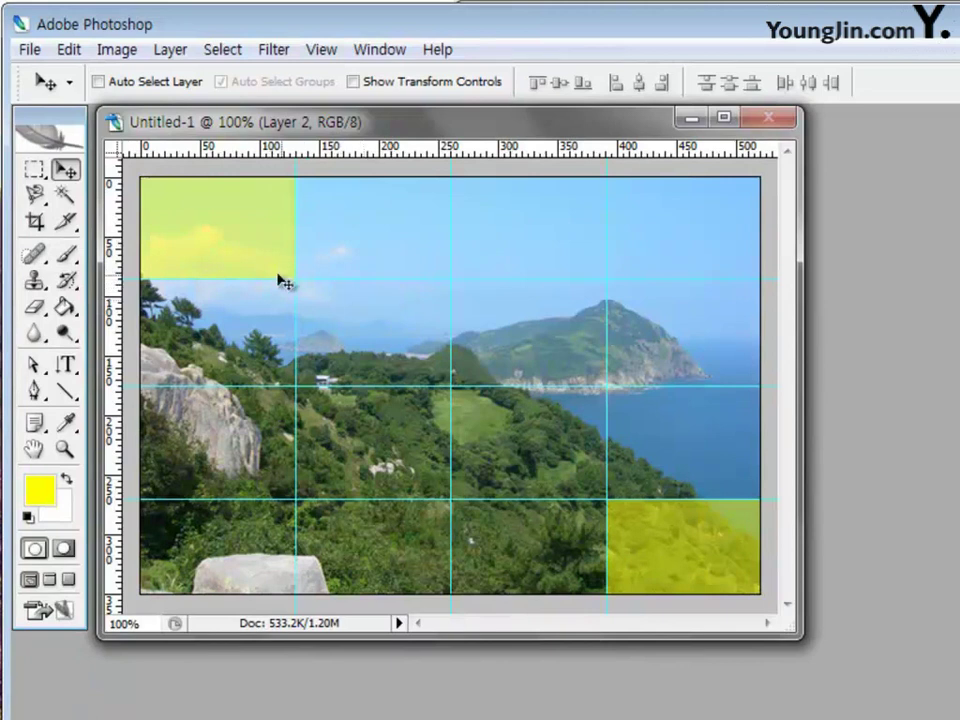
Select an ellipse spanning the four central guide cells with the Elliptical Marquee tool and a 10 px feather.
{"action": "left_click", "coordinate": [30, 172]}
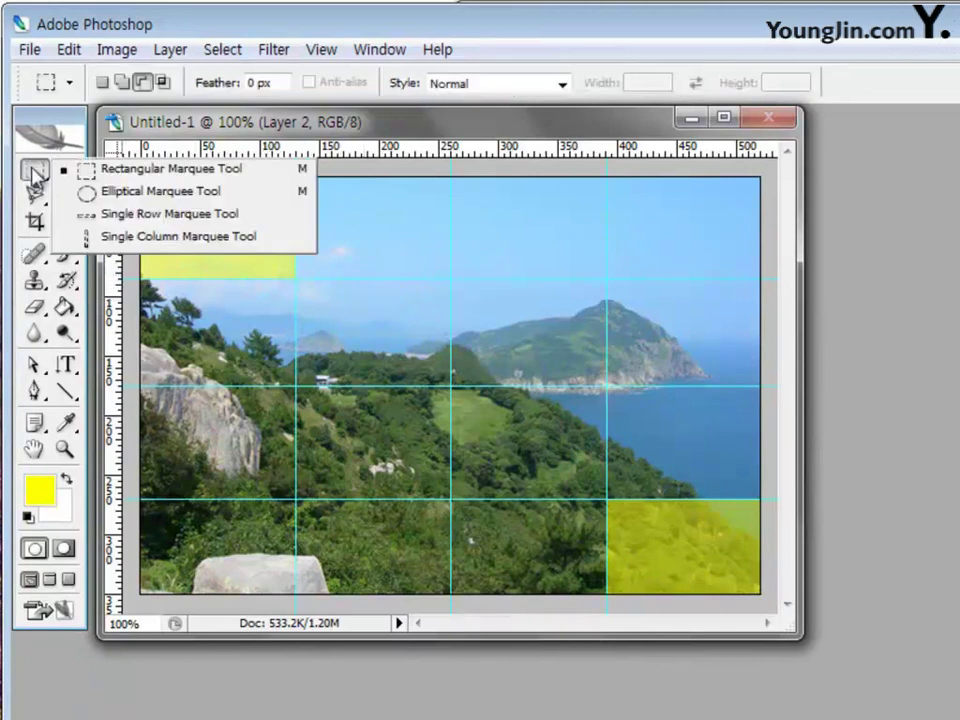
{"action": "left_click", "coordinate": [142, 194]}
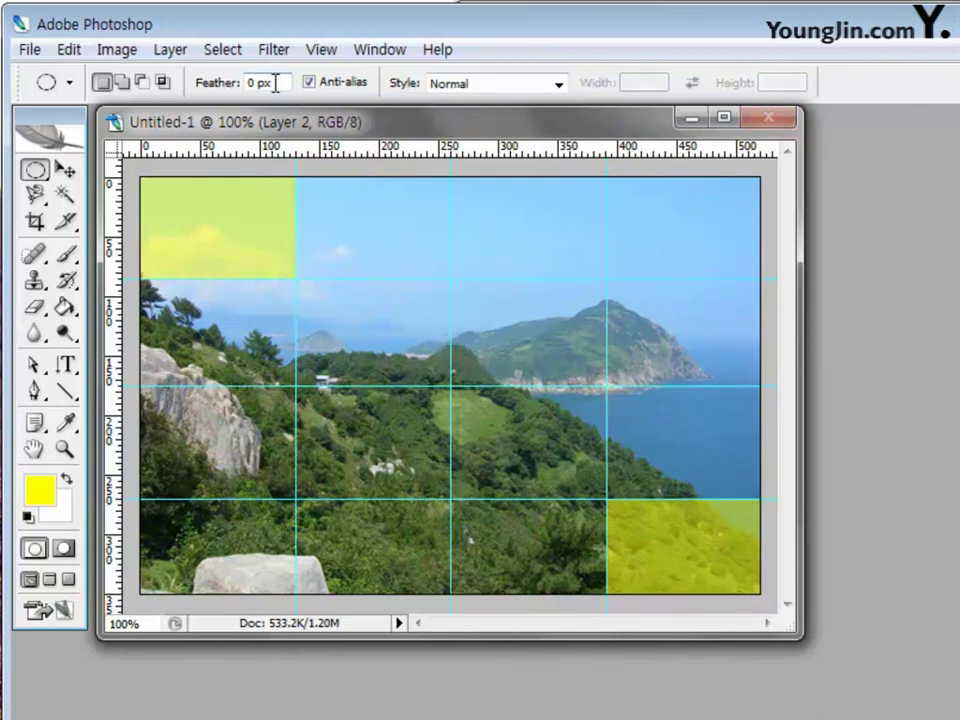
{"action": "left_click", "coordinate": [204, 82]}
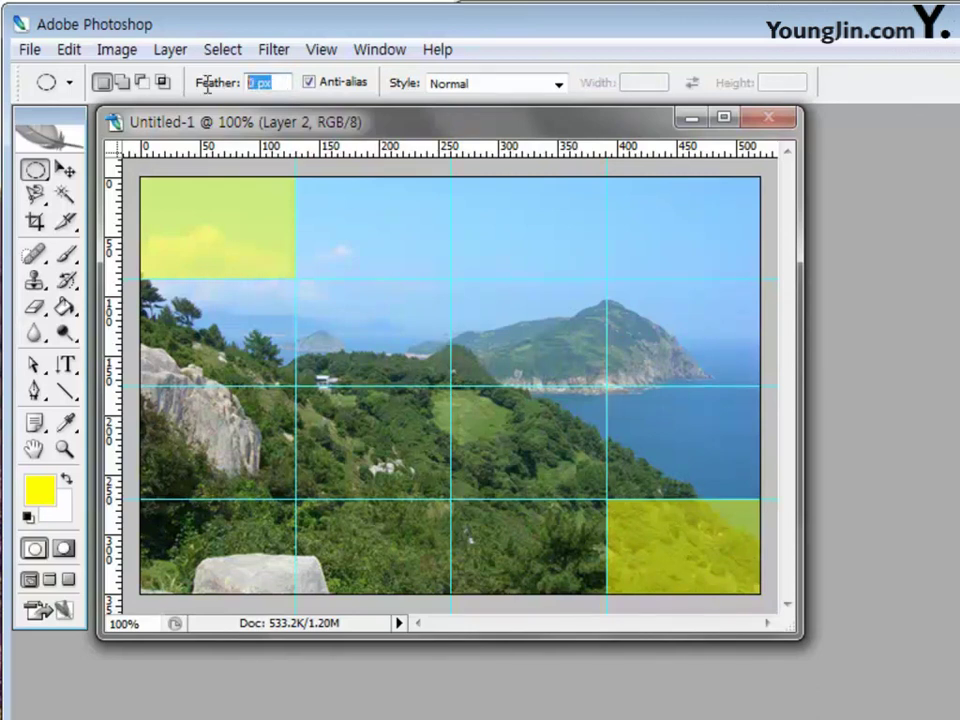
{"action": "type", "text": "110"}
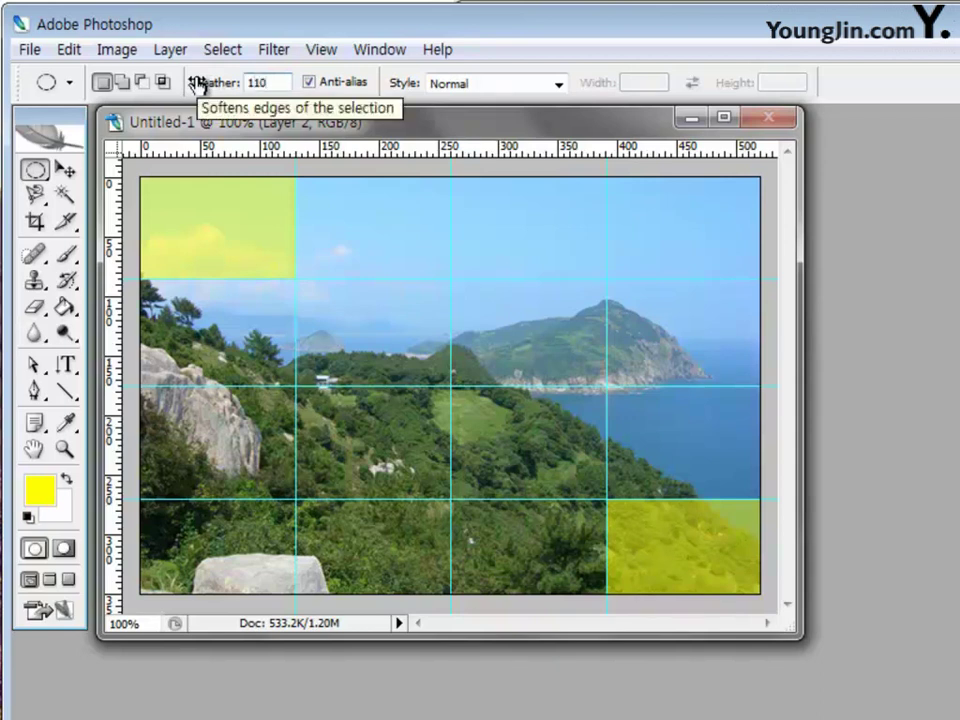
{"action": "key", "text": "BackSpace"}
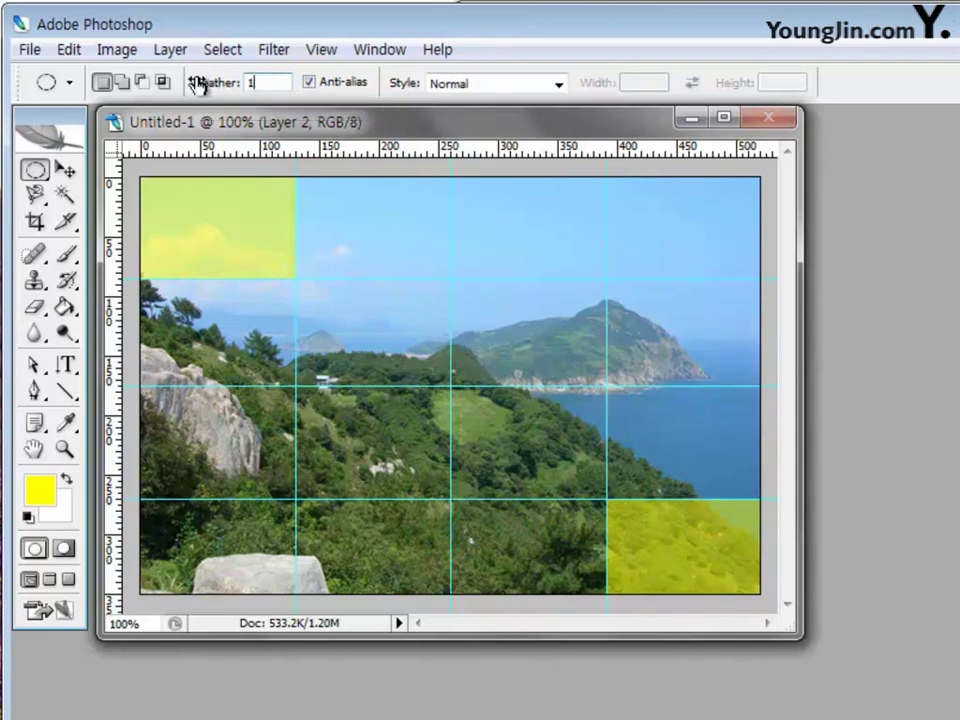
{"action": "key", "text": "Return"}
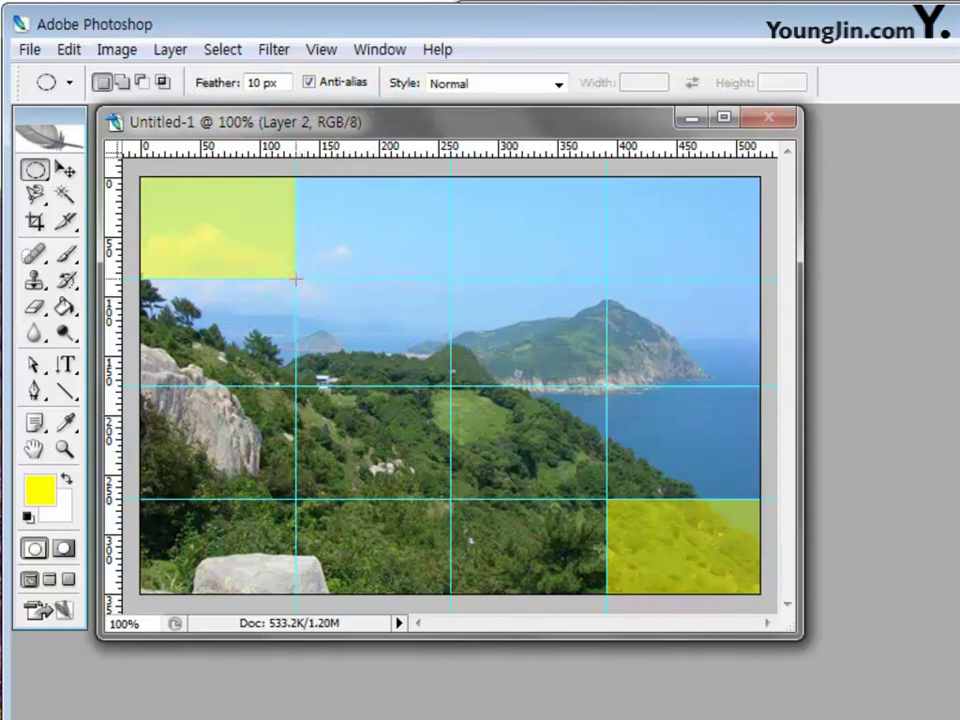
{"action": "left_click_drag", "start_coordinate": [296, 280], "coordinate": [603, 493]}
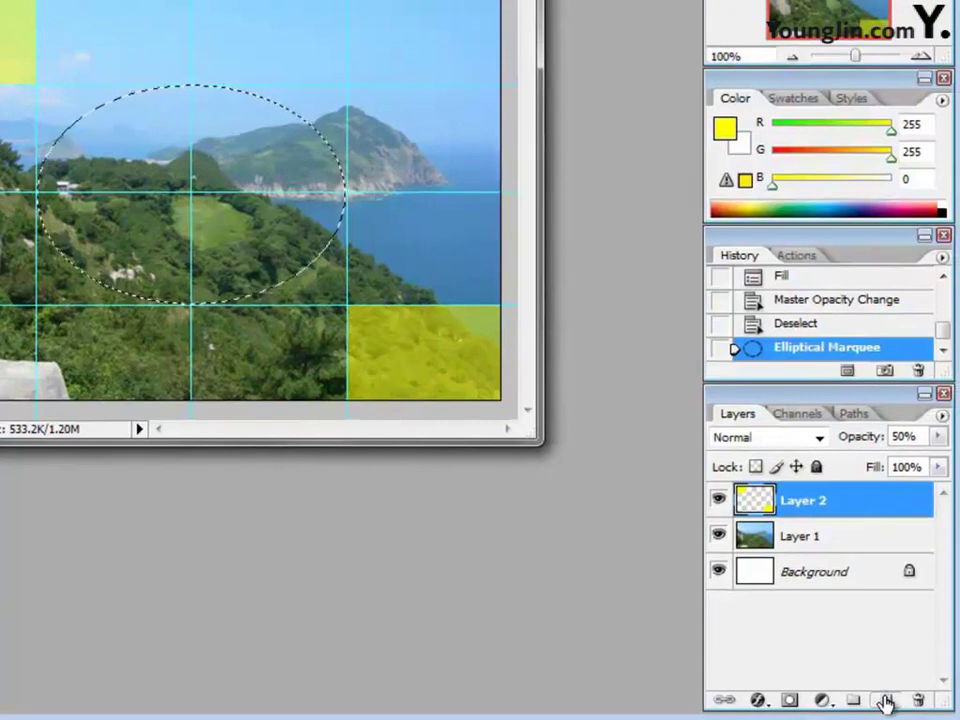
Add a new layer and fill the feathered elliptical selection with red, colour ff0000.
{"action": "left_click", "coordinate": [886, 701]}
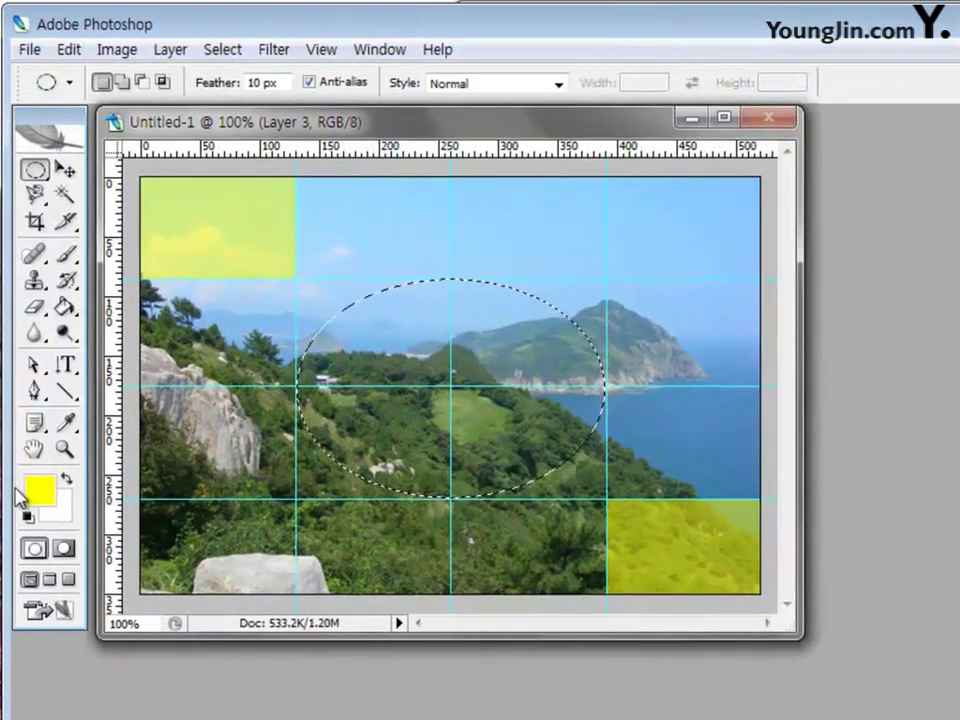
{"action": "left_click", "coordinate": [44, 492]}
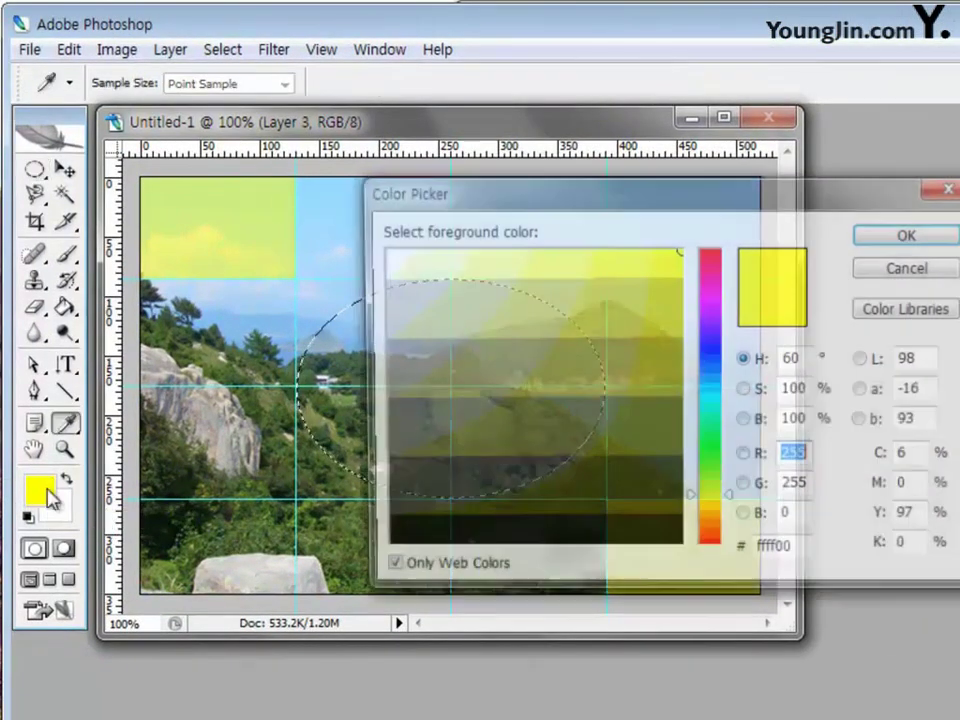
{"action": "left_click", "coordinate": [810, 555]}
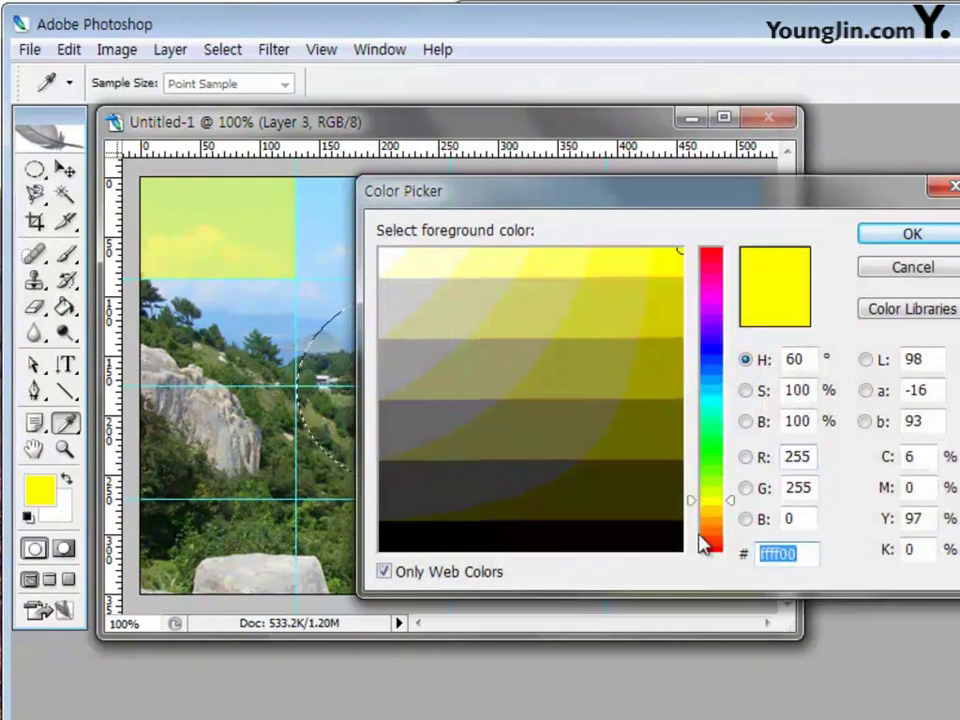
{"action": "type", "text": "ff0000"}
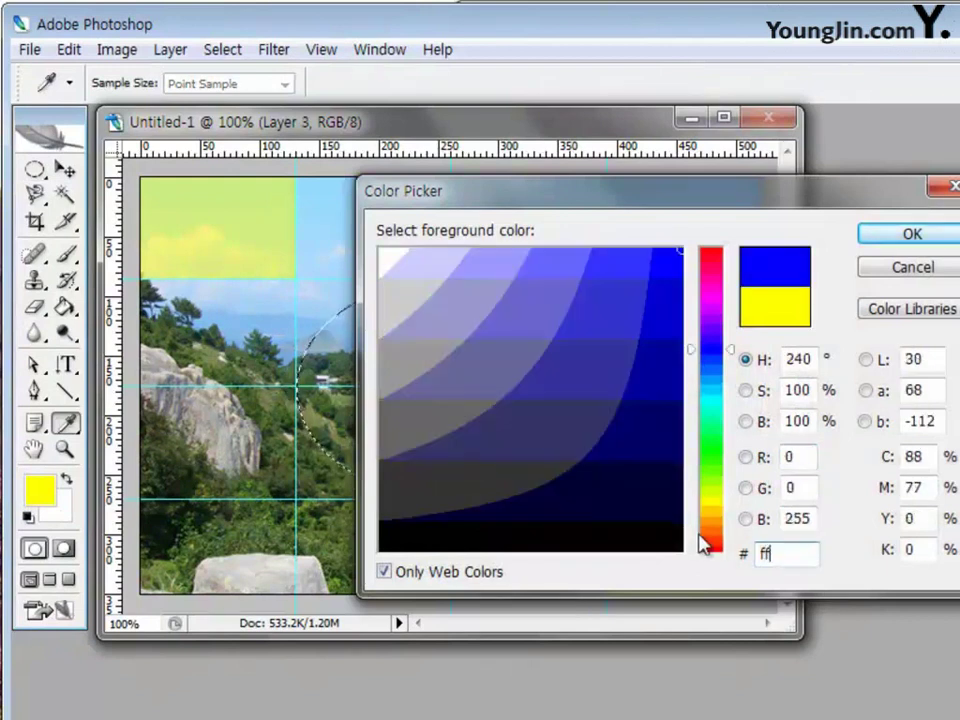
{"action": "left_click", "coordinate": [947, 237]}
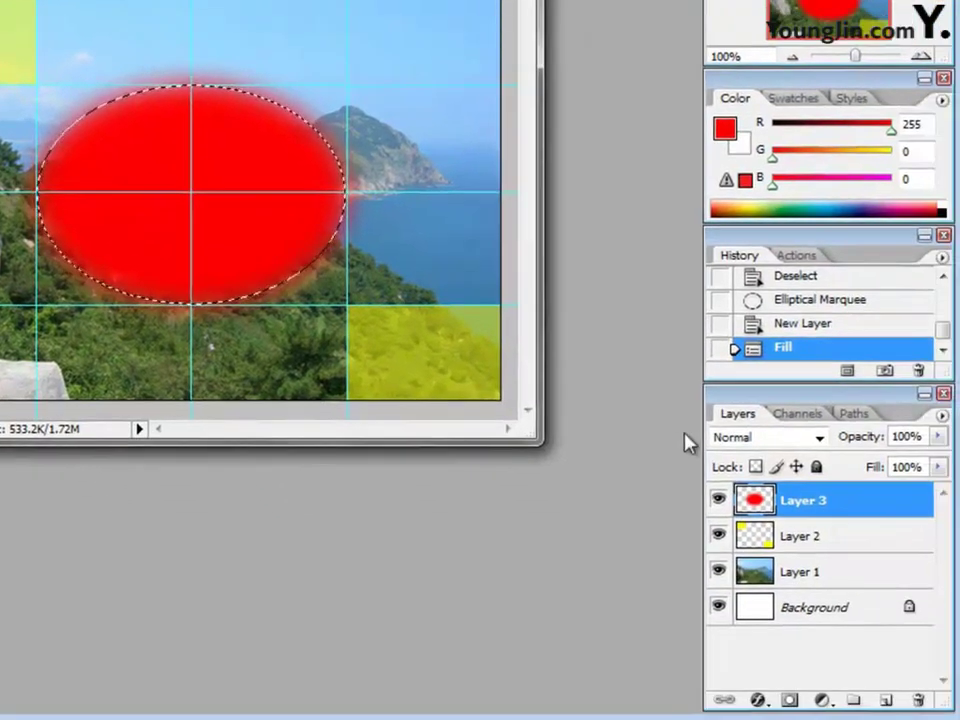
Set the opacity of the red ellipse layer to 30% and remove the selection.
{"action": "key", "text": "Return"}
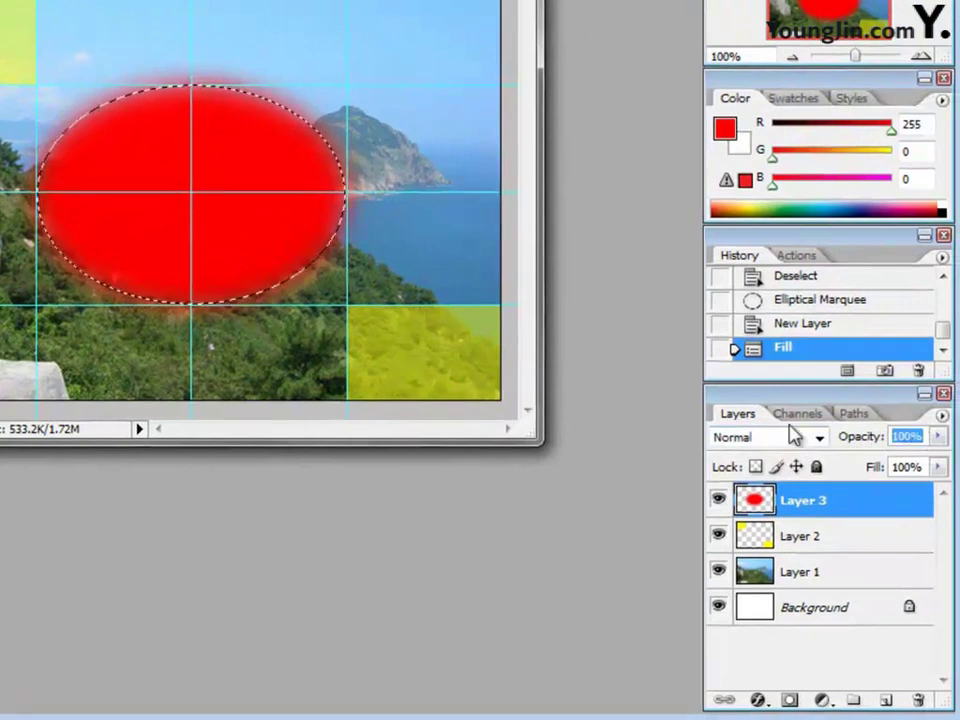
{"action": "type", "text": "30"}
{"action": "key", "text": "Return"}
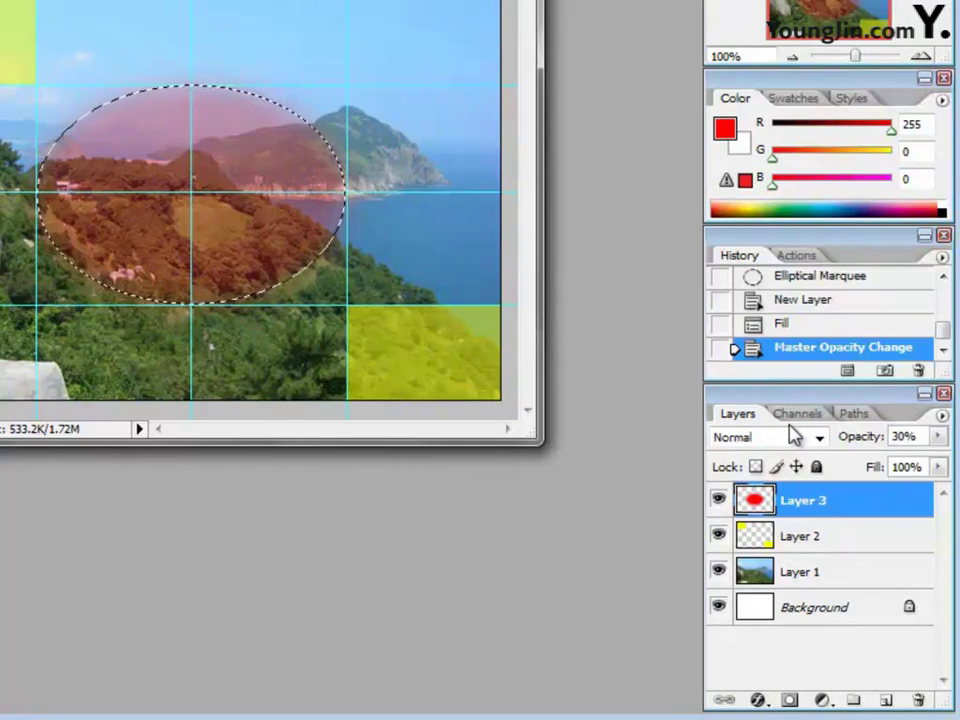
{"action": "key", "text": "ctrl+d"}
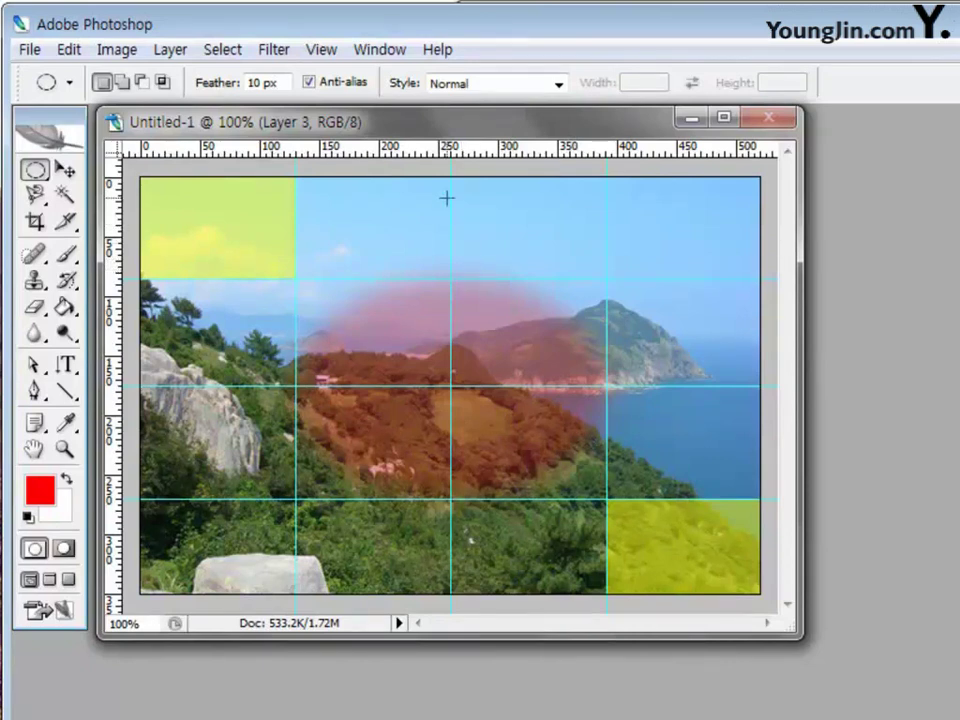
Clear all guides from the image.
{"action": "left_click", "coordinate": [320, 52]}
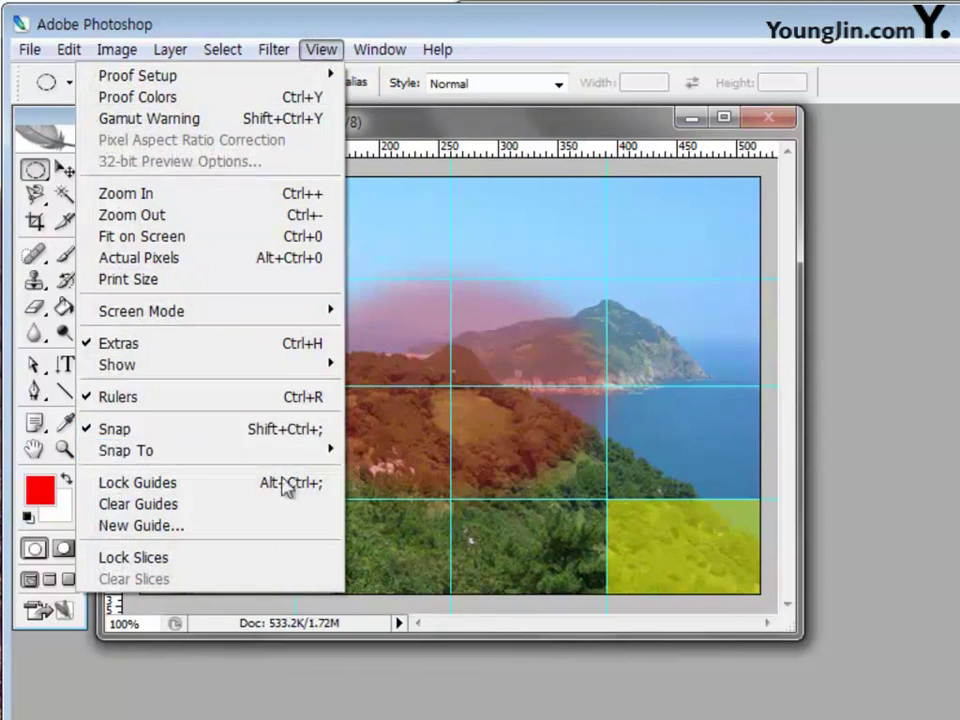
{"action": "left_click", "coordinate": [290, 512]}
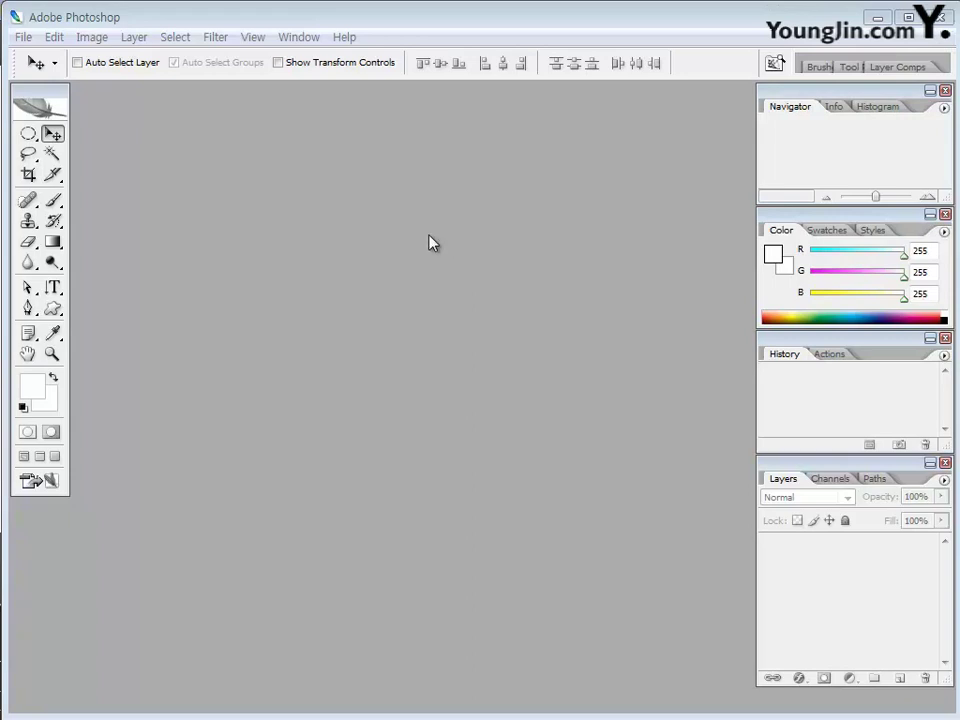
Open the three photos 1급-2, 1급-3 and 1급-4 together from the Chapter01 folder.
{"action": "double_click", "coordinate": [432, 243]}
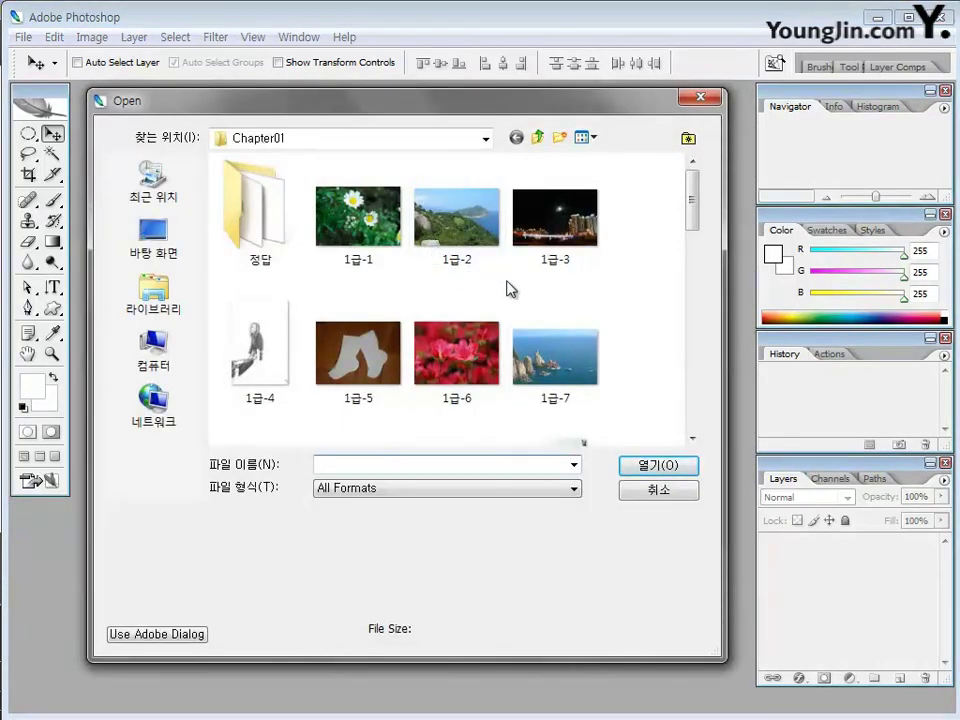
{"action": "left_click", "coordinate": [466, 243]}
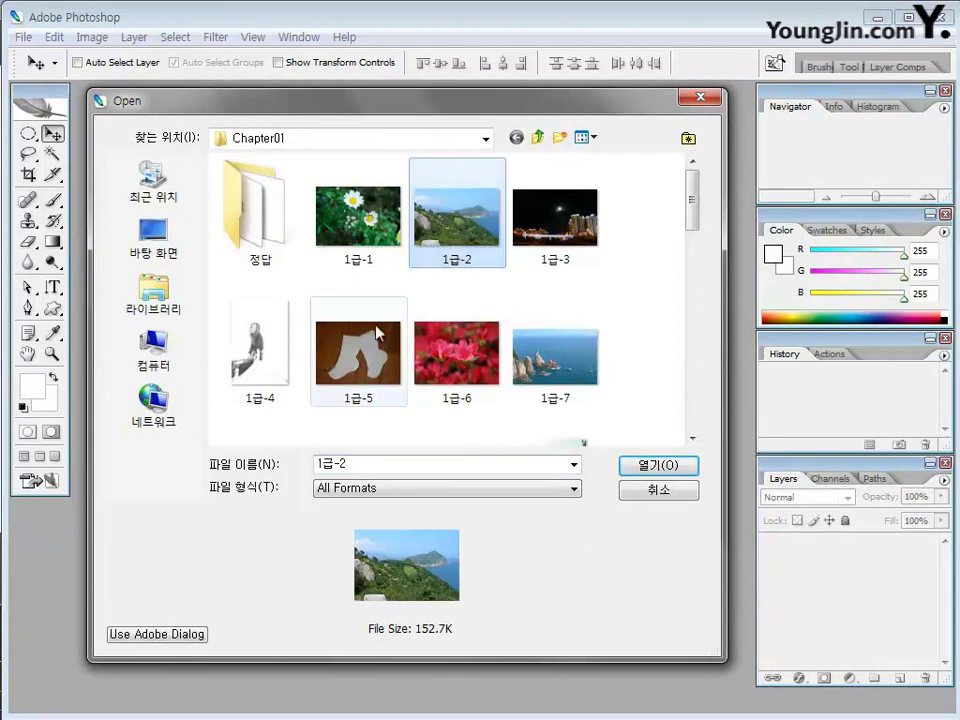
{"action": "left_click", "coordinate": [268, 362], "text": "shift"}
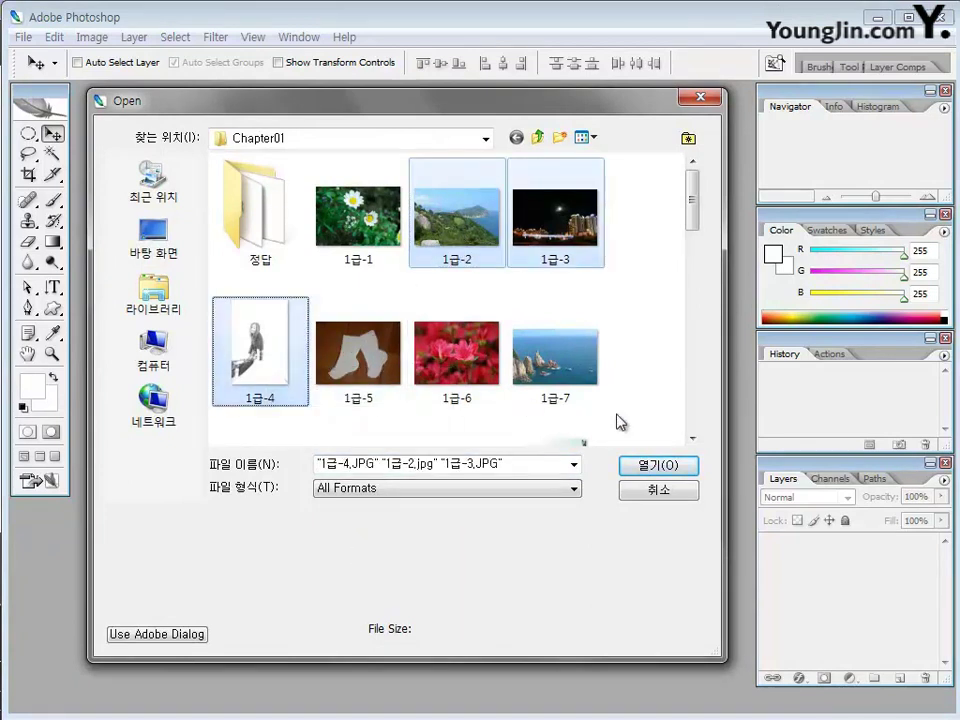
{"action": "left_click", "coordinate": [663, 467]}
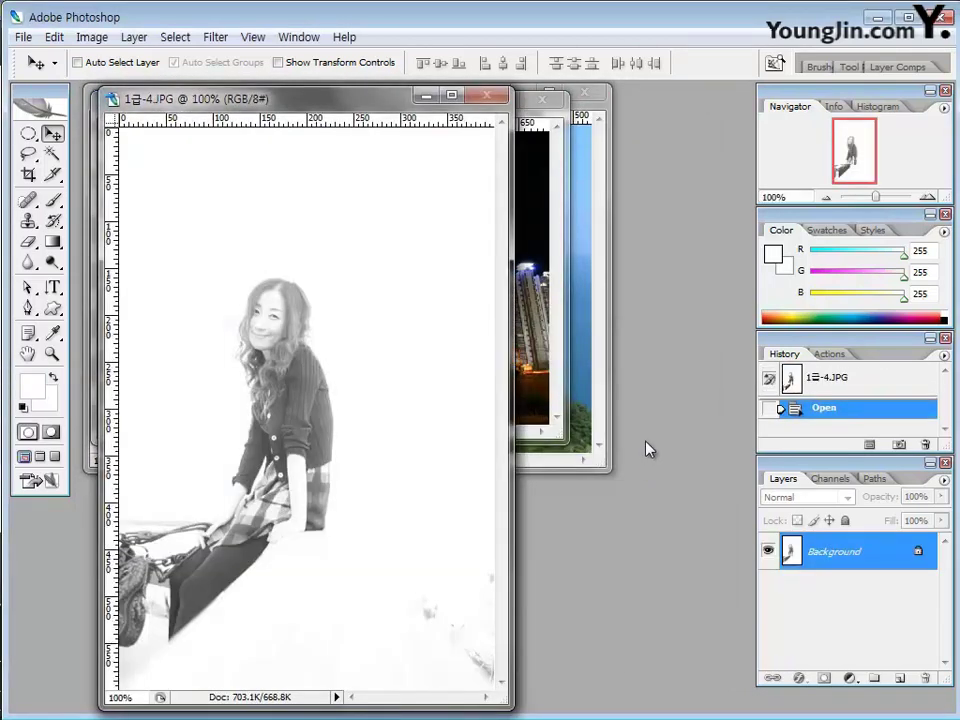
Create a new 700 x 500 pixel document at 72 pixels/inch in RGB Color with a white background.
{"action": "key", "text": "ctrl+n"}
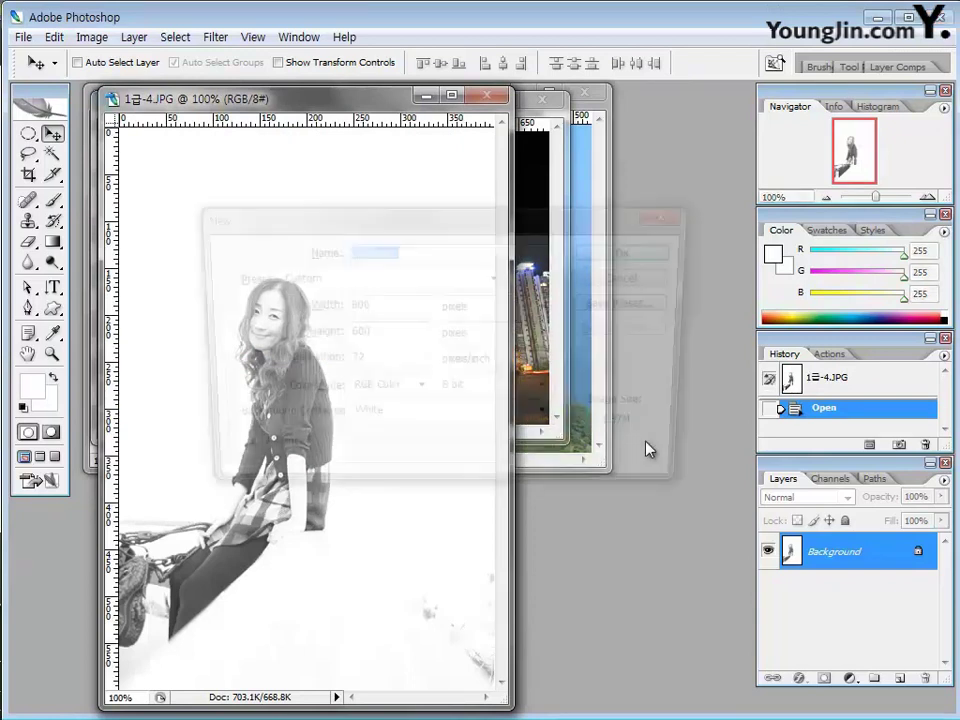
{"action": "left_click", "coordinate": [376, 307]}
{"action": "left_click_drag", "start_coordinate": [376, 307], "coordinate": [292, 305]}
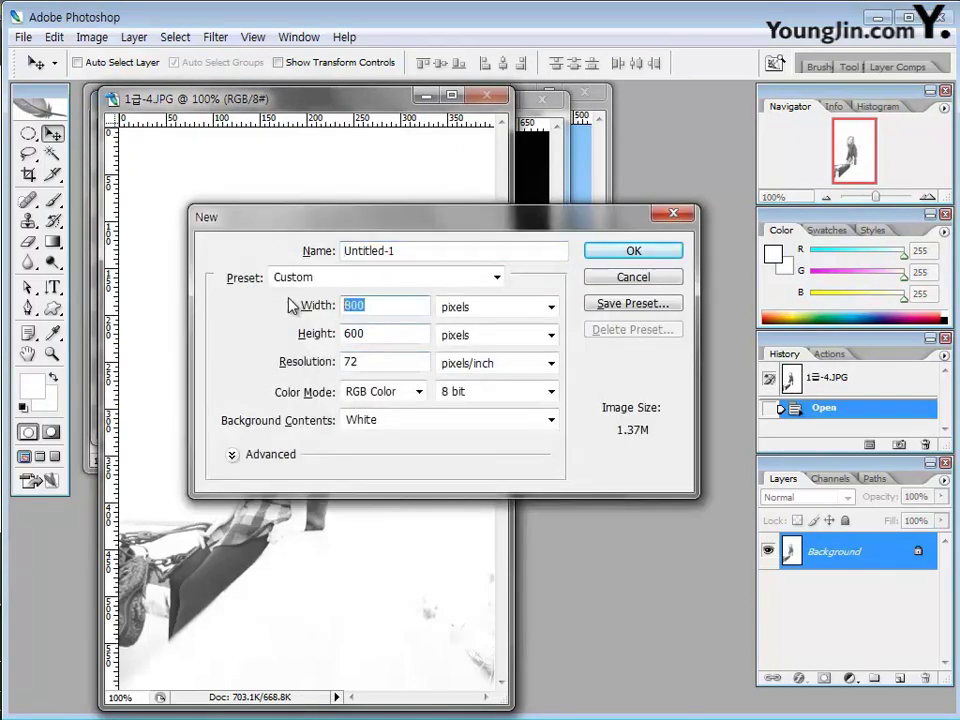
{"action": "type", "text": "700"}
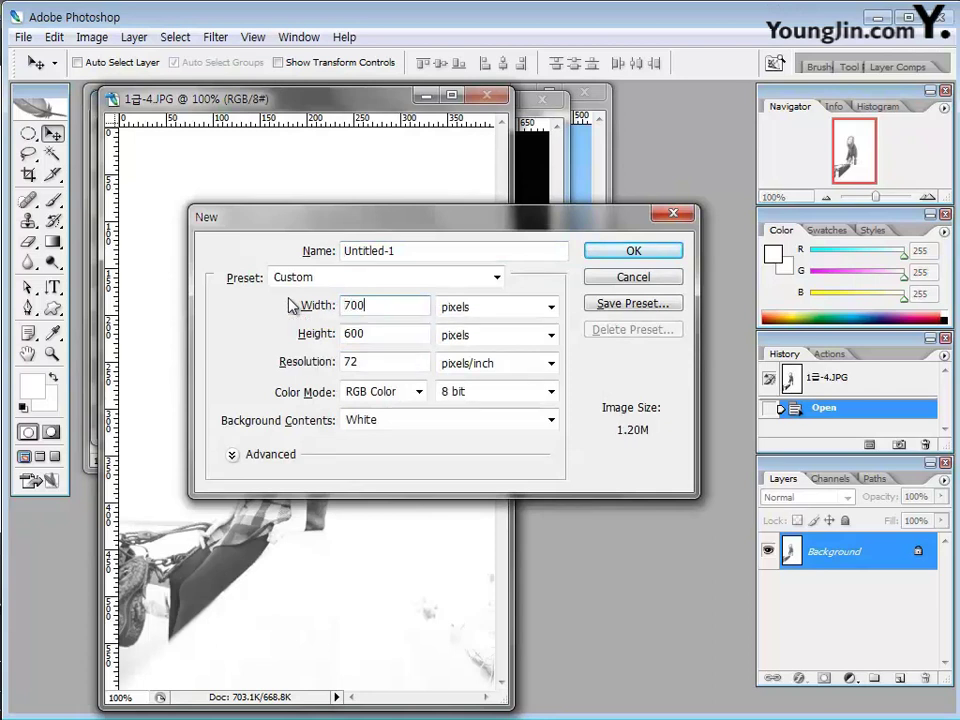
{"action": "key", "text": "Tab"}
{"action": "type", "text": "500"}
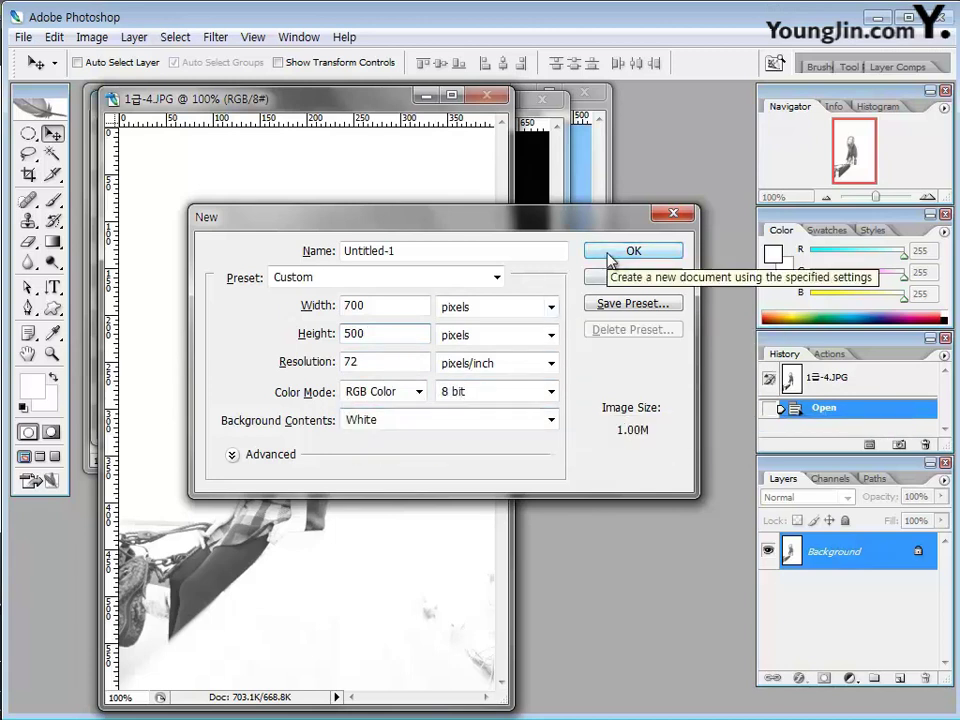
{"action": "left_click", "coordinate": [611, 259]}
Arrange the document windows so that the blank Untitled-1 canvas and the 1급-2 photo are both accessible.
{"action": "left_click_drag", "start_coordinate": [573, 476], "coordinate": [601, 505]}
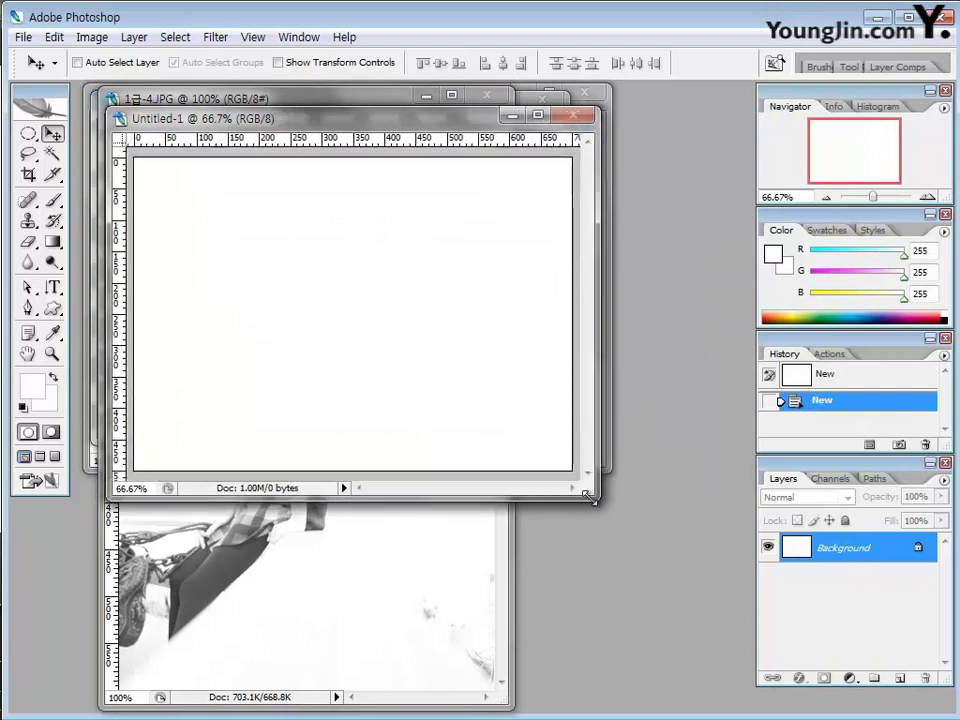
{"action": "left_click_drag", "start_coordinate": [390, 133], "coordinate": [362, 165]}
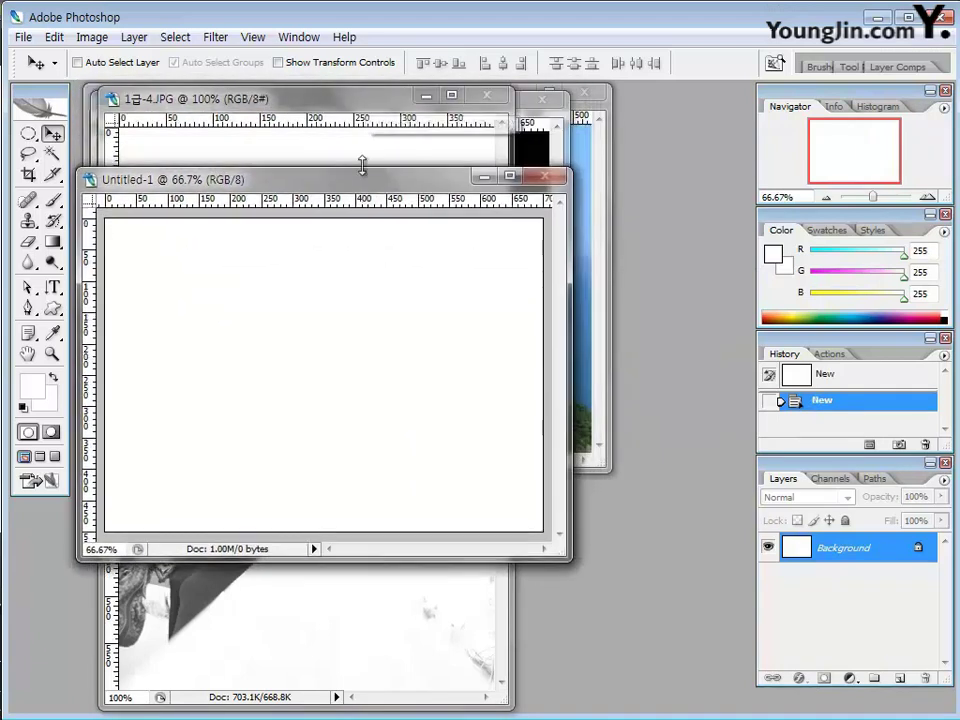
{"action": "left_click", "coordinate": [364, 98]}
{"action": "left_click_drag", "start_coordinate": [364, 98], "coordinate": [340, 215]}
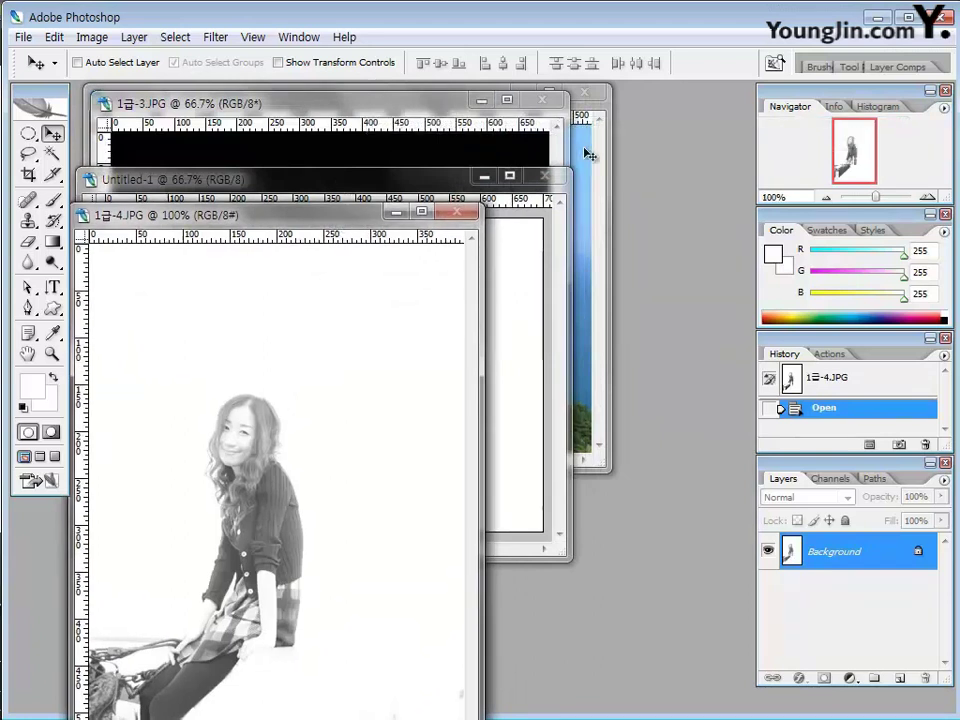
{"action": "key", "text": "ctrl+Tab"}
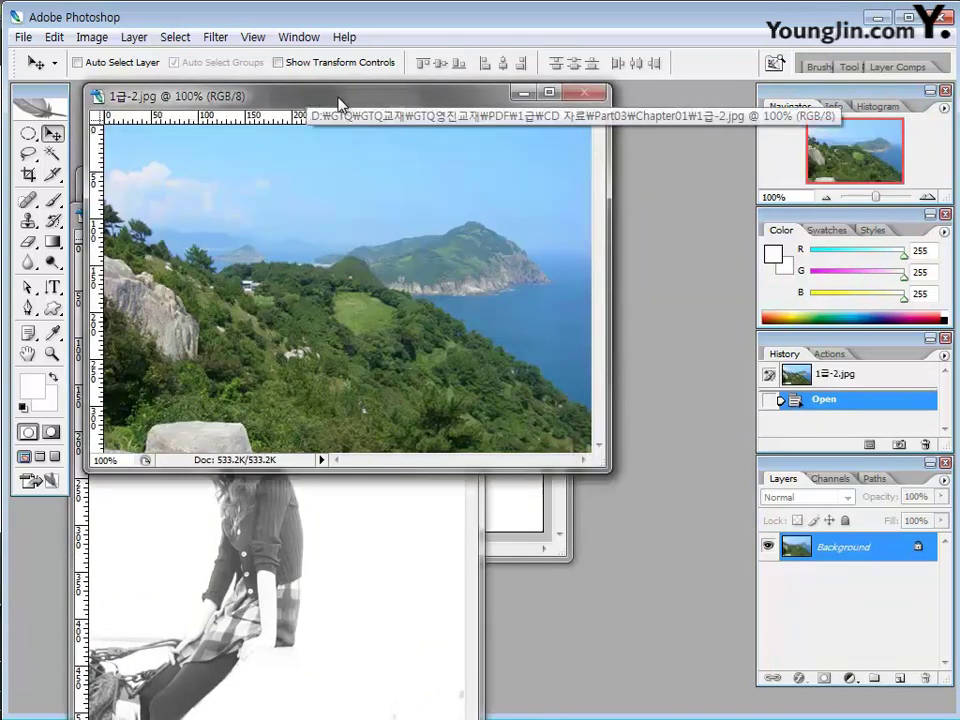
{"action": "left_click_drag", "start_coordinate": [336, 103], "coordinate": [525, 203]}
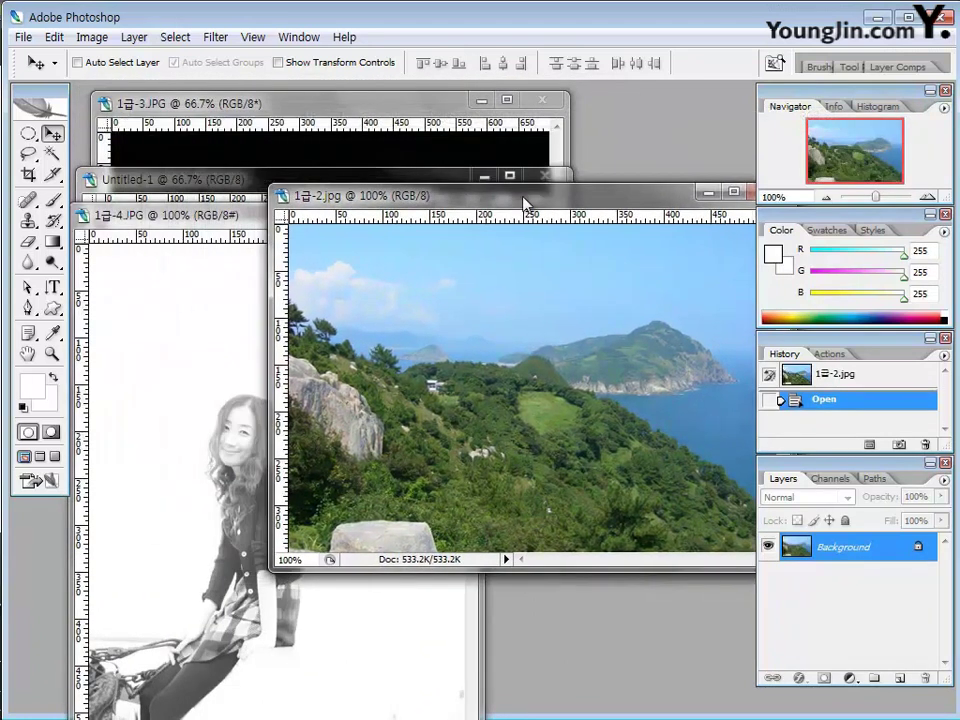
{"action": "left_click", "coordinate": [200, 180]}
{"action": "left_click_drag", "start_coordinate": [200, 180], "coordinate": [200, 124]}
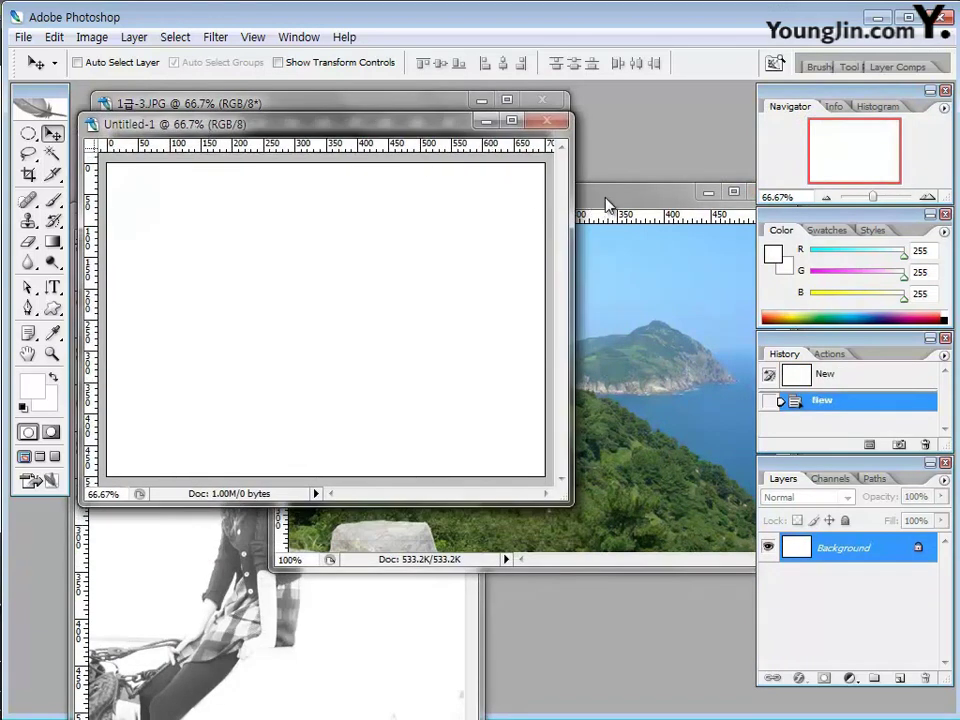
Copy the 1급-2 photo into Untitled-1 as a new layer and stretch it with Free Transform to cover the whole canvas.
{"action": "left_click", "coordinate": [606, 204]}
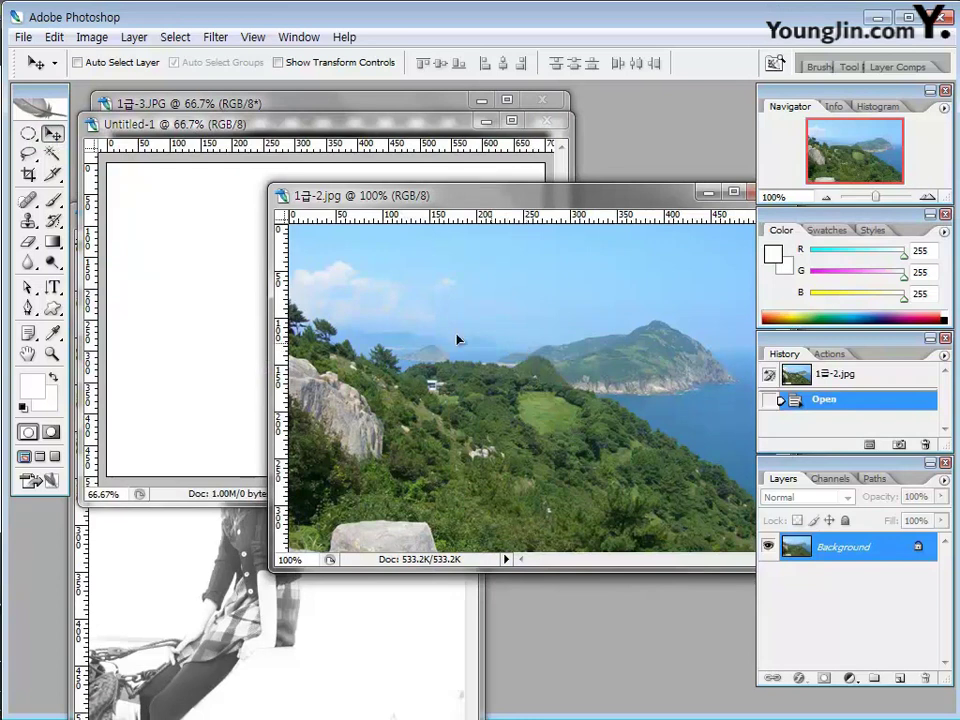
{"action": "left_click_drag", "start_coordinate": [457, 340], "coordinate": [332, 274]}
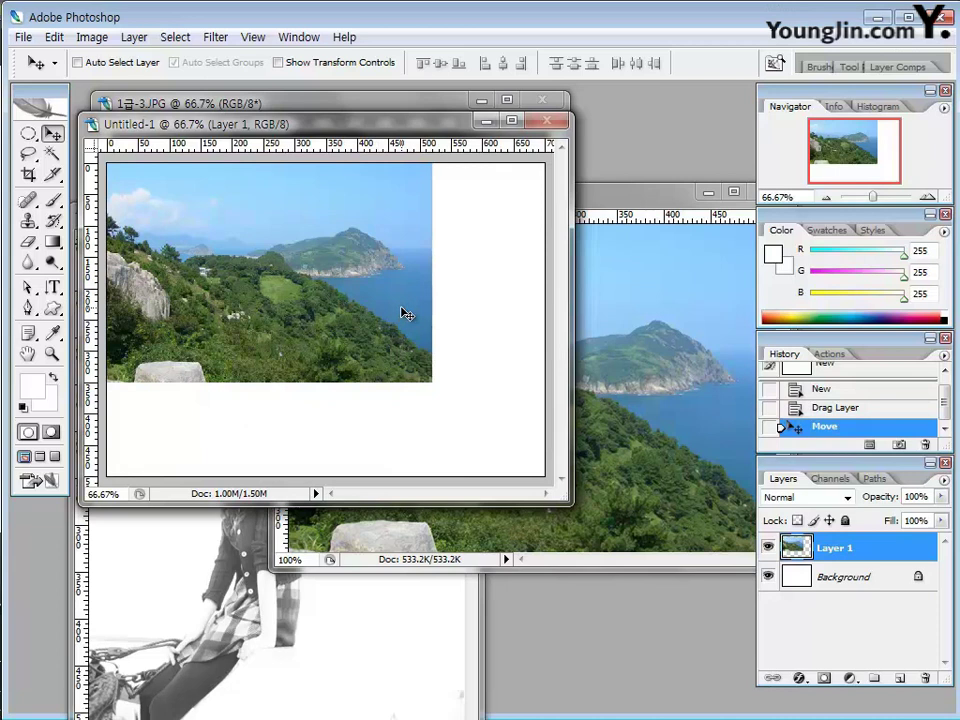
{"action": "key", "text": "ctrl+t"}
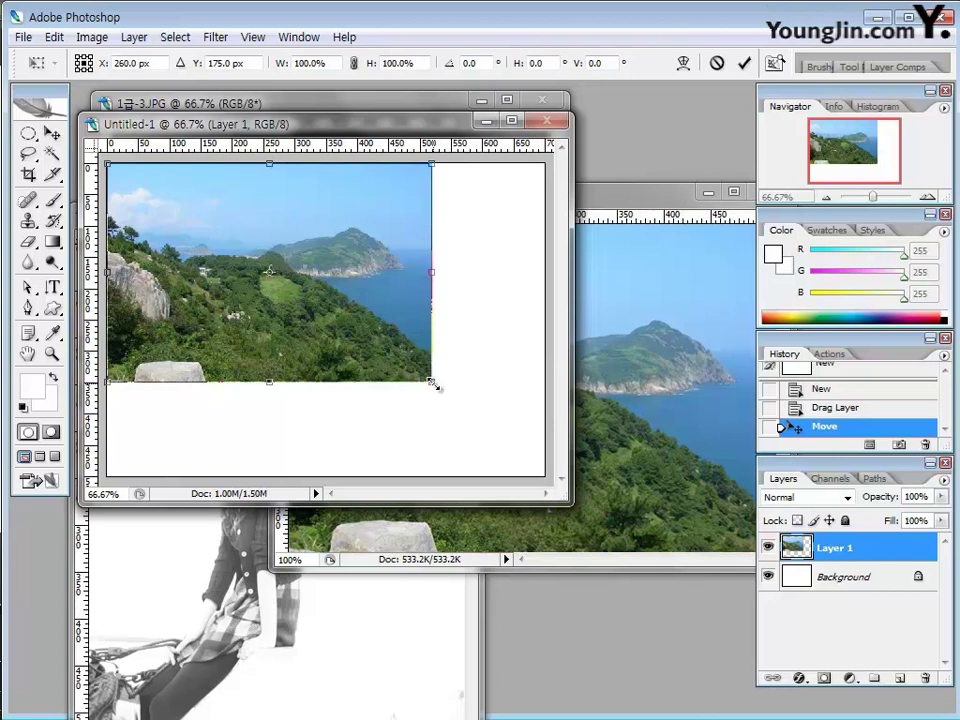
{"action": "left_click_drag", "start_coordinate": [433, 383], "coordinate": [543, 480]}
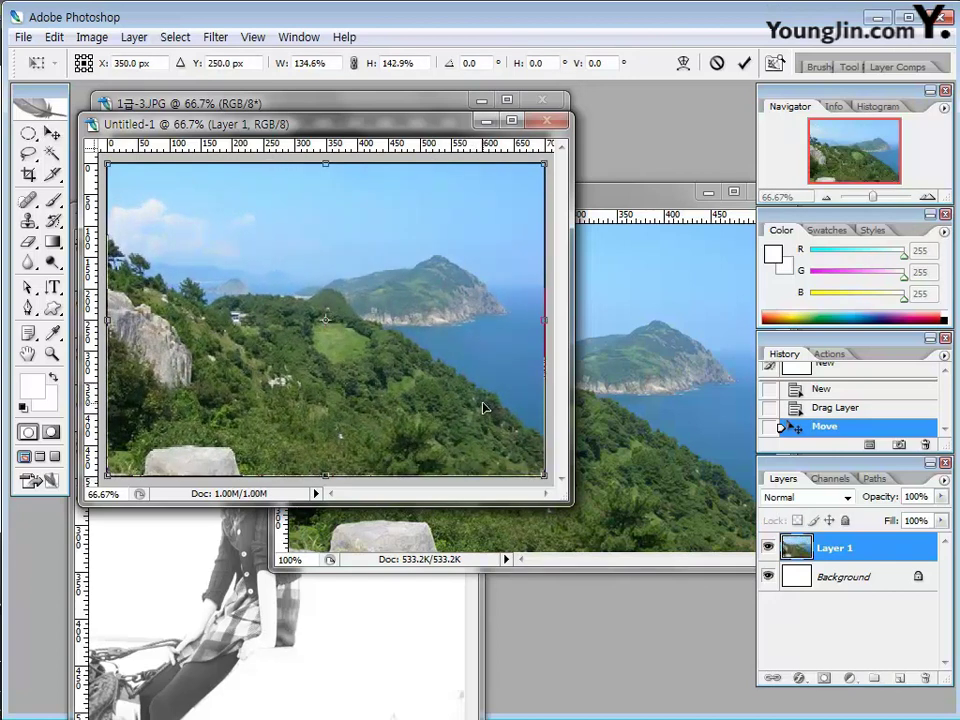
{"action": "key", "text": "Return"}
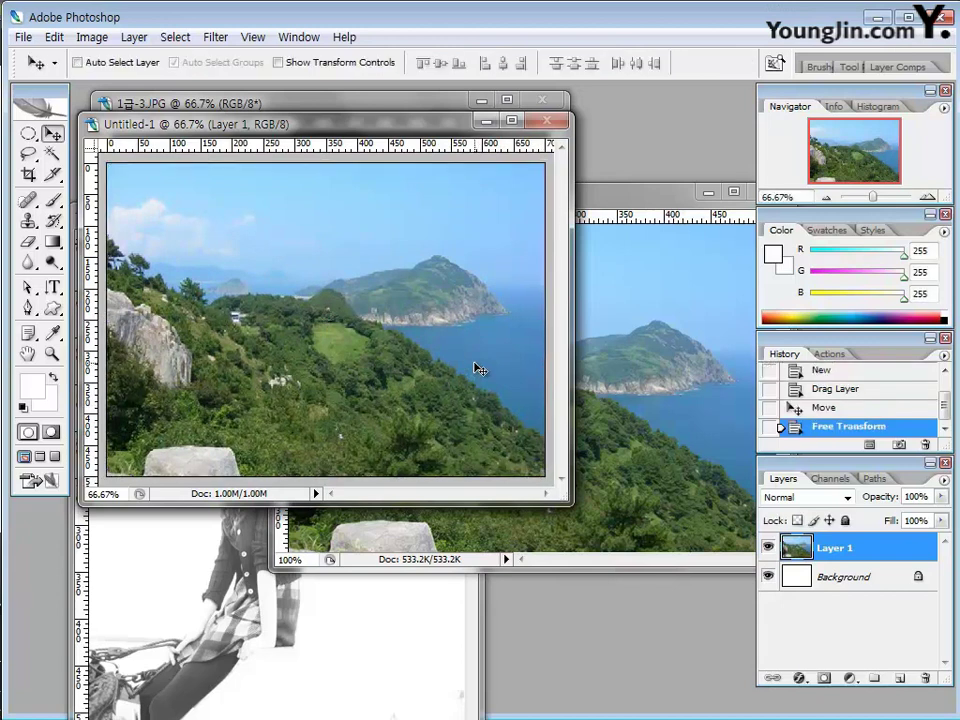
Close the original 1급-2.jpg document.
{"action": "left_click", "coordinate": [650, 192]}
{"action": "left_click_drag", "start_coordinate": [650, 192], "coordinate": [540, 200]}
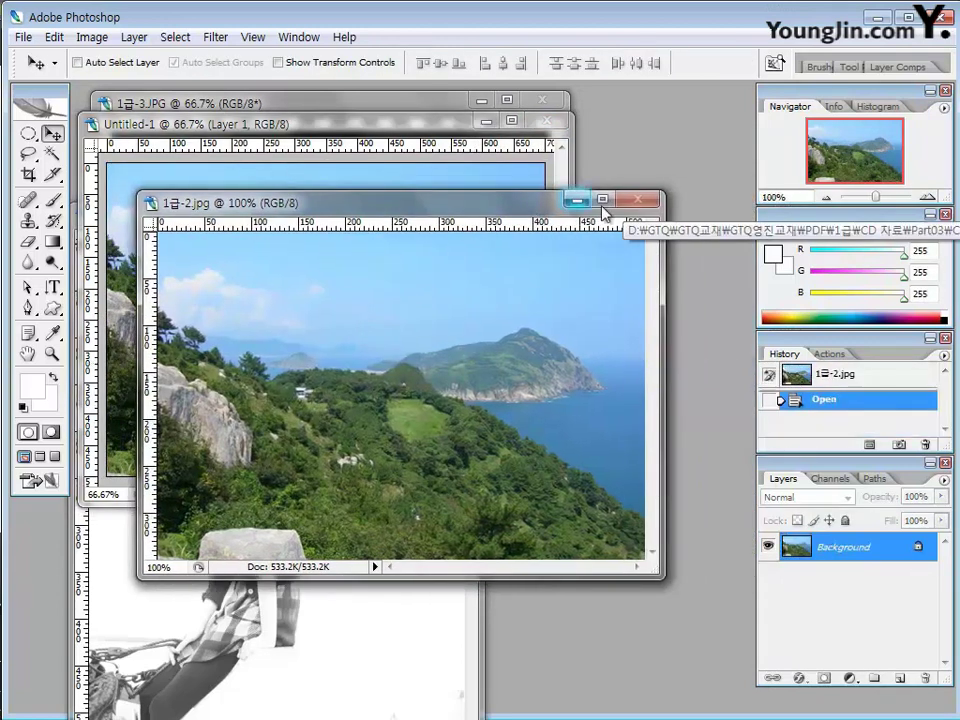
{"action": "left_click", "coordinate": [642, 203]}
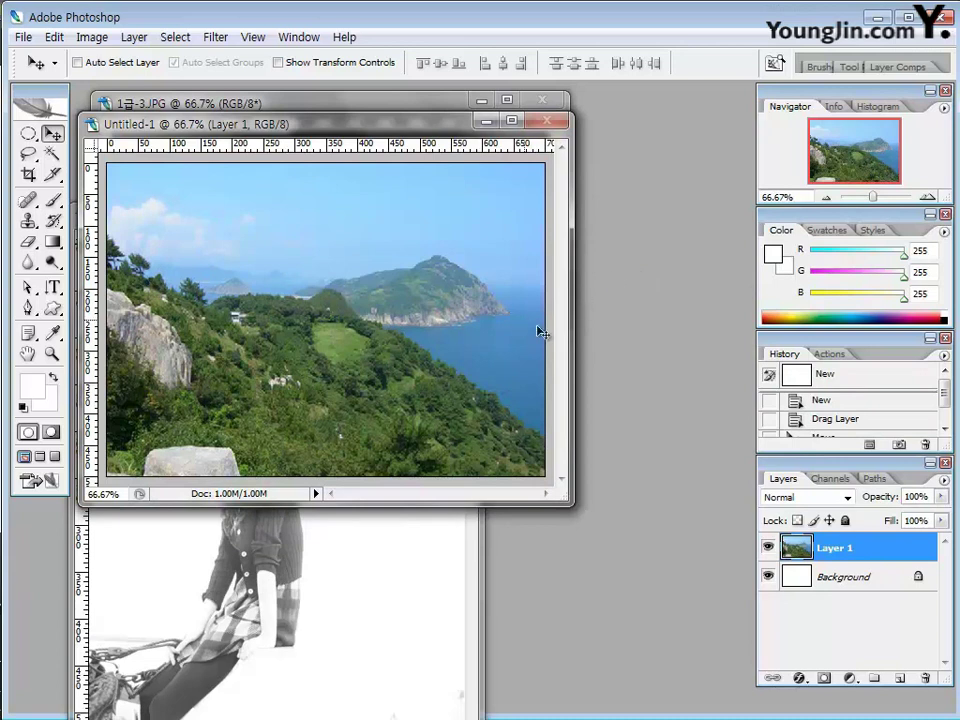
Select the black sky of the 1급-3 photo with the Magic Wand at tolerance 32, and add the moon area with the Lasso tool.
{"action": "left_click", "coordinate": [347, 110]}
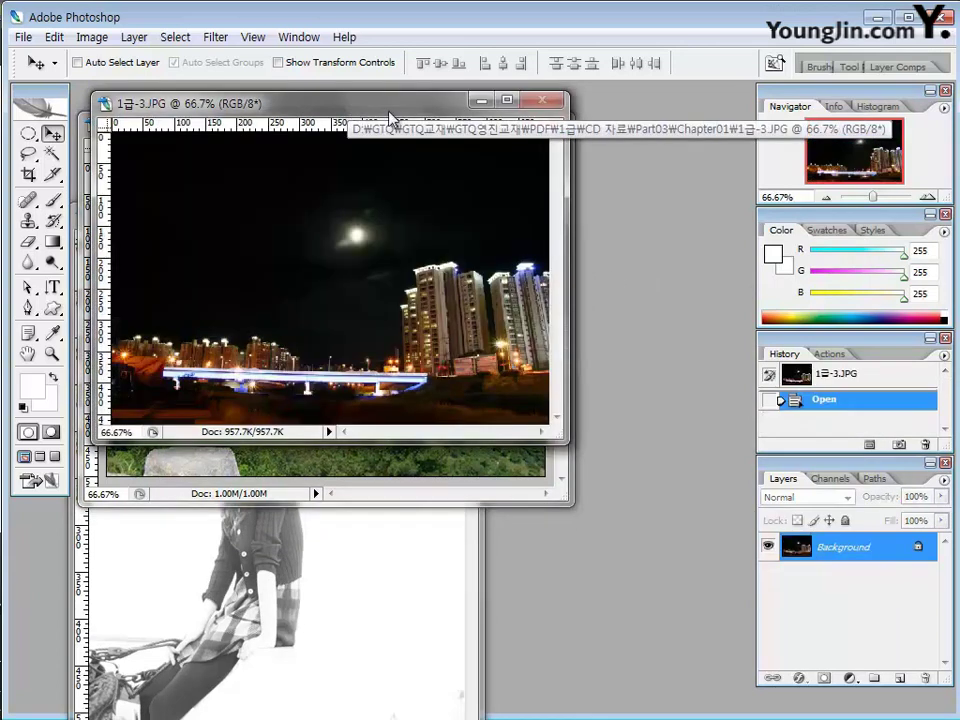
{"action": "left_click_drag", "start_coordinate": [365, 113], "coordinate": [371, 141]}
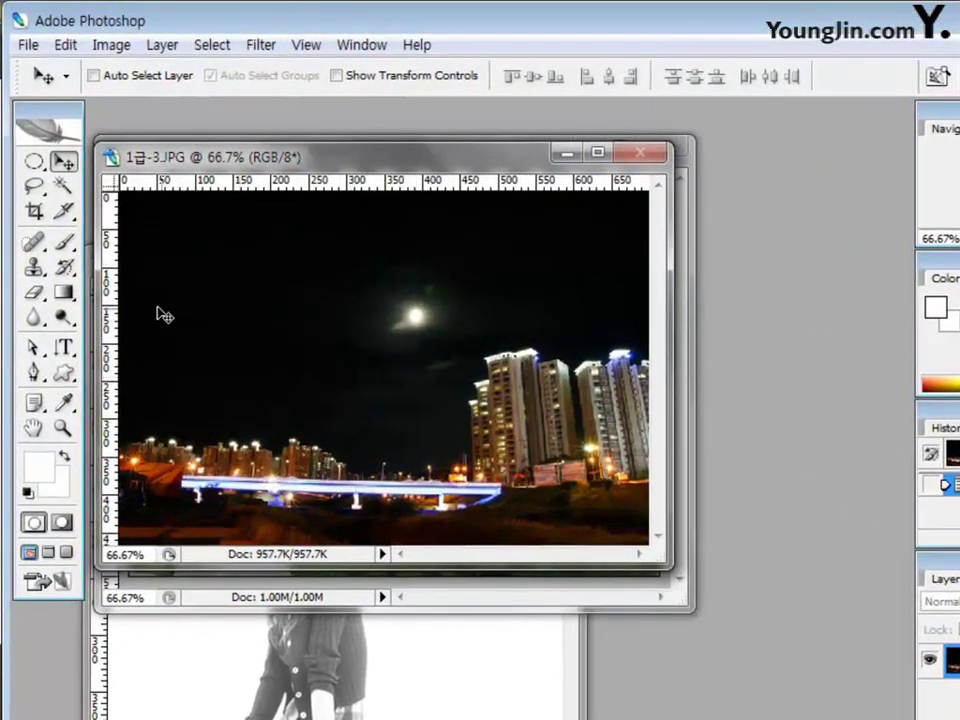
{"action": "left_click", "coordinate": [62, 187]}
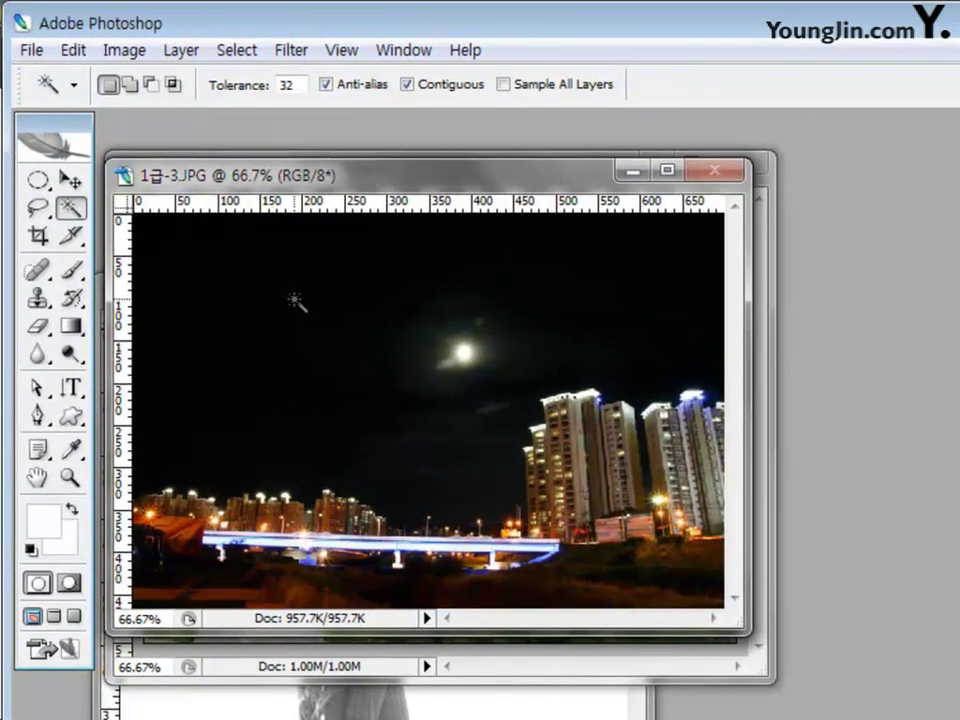
{"action": "left_click", "coordinate": [543, 260]}
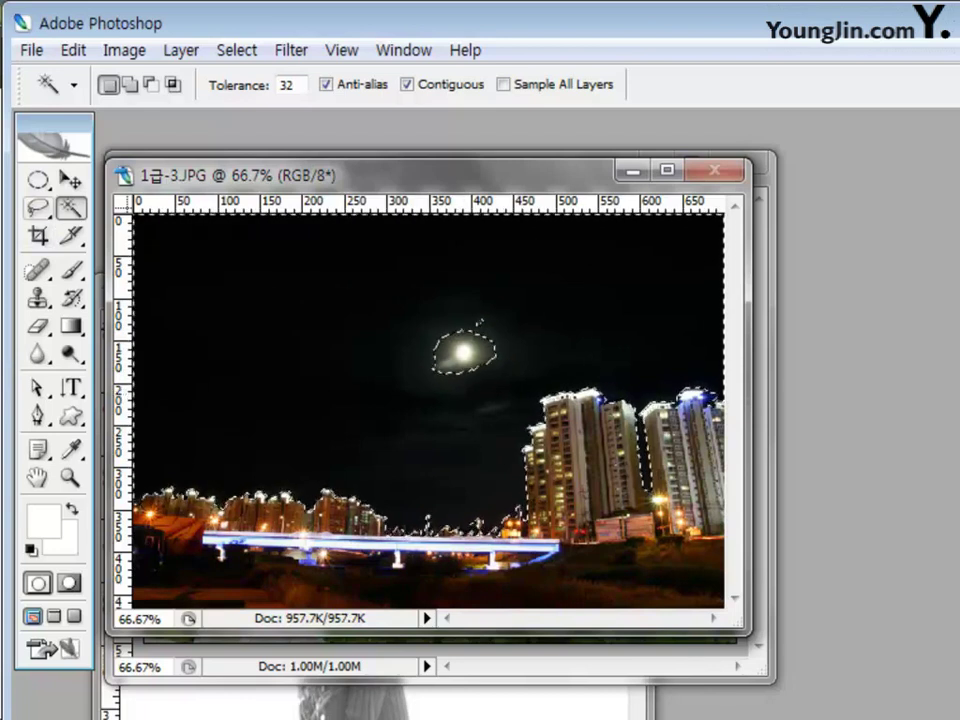
{"action": "left_click", "coordinate": [39, 208]}
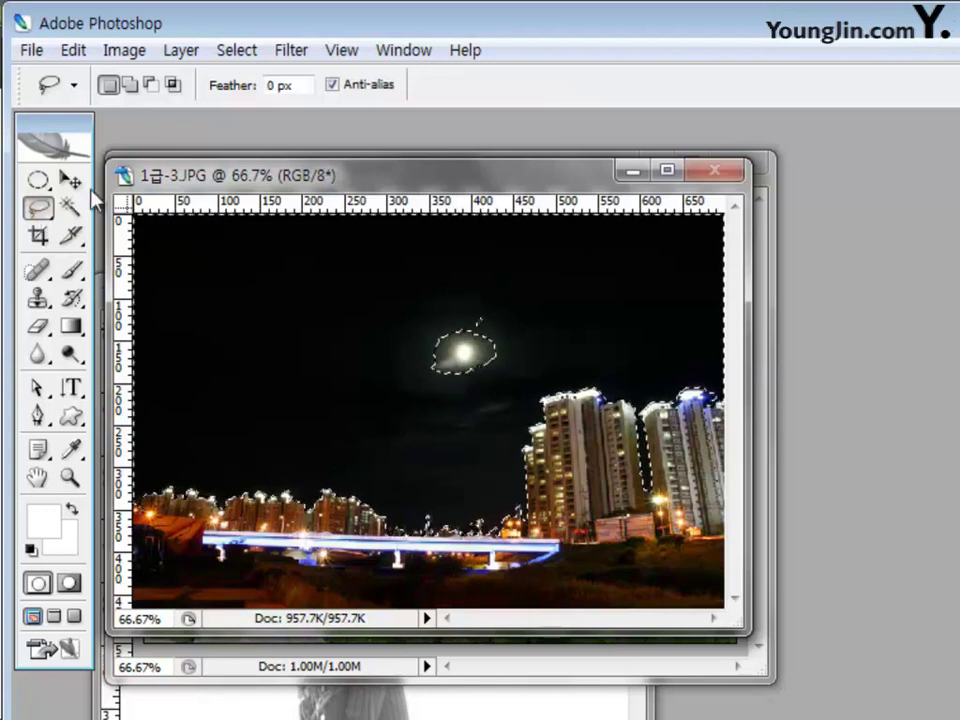
{"action": "left_click", "coordinate": [129, 86]}
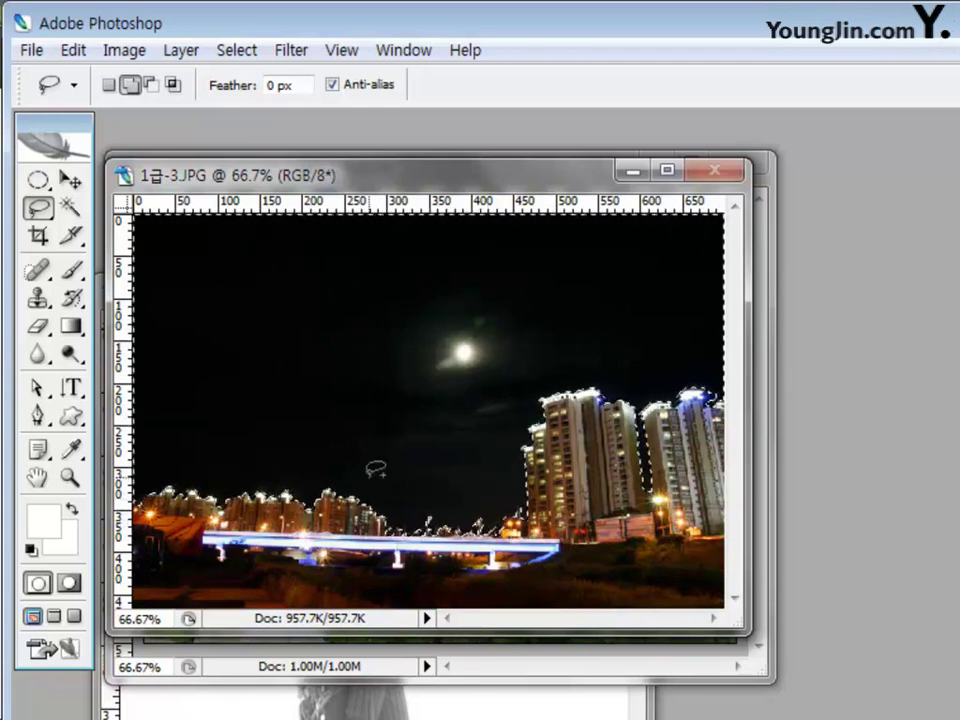
Examine the selection edge along the rooftops and bridge at 200% magnification, and return the view to 66.67%.
{"action": "left_click", "coordinate": [69, 480]}
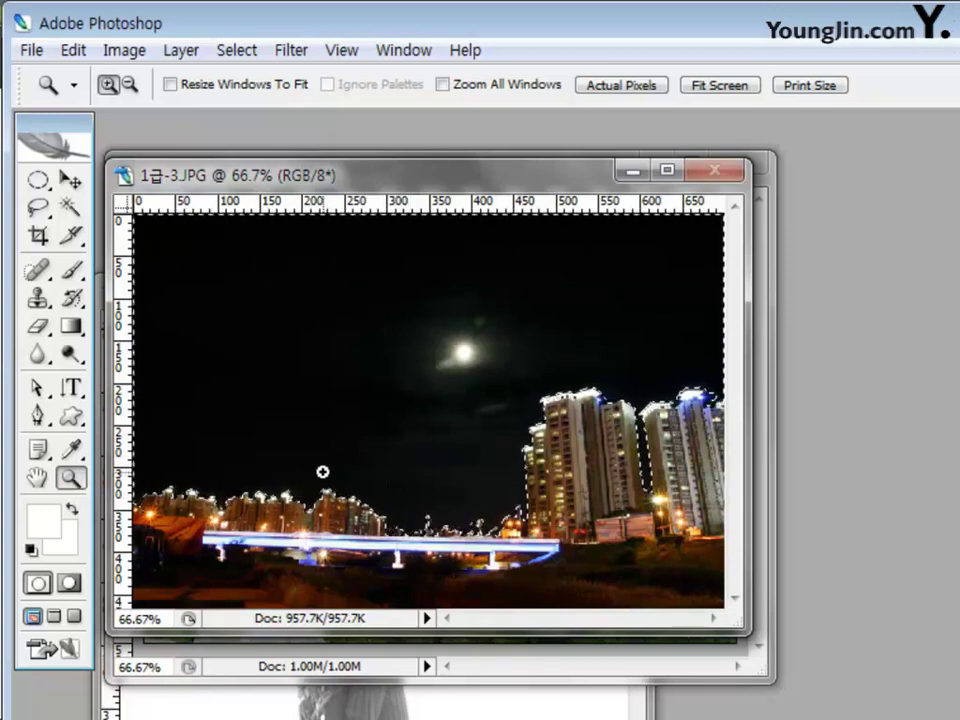
{"action": "left_click", "coordinate": [367, 511]}
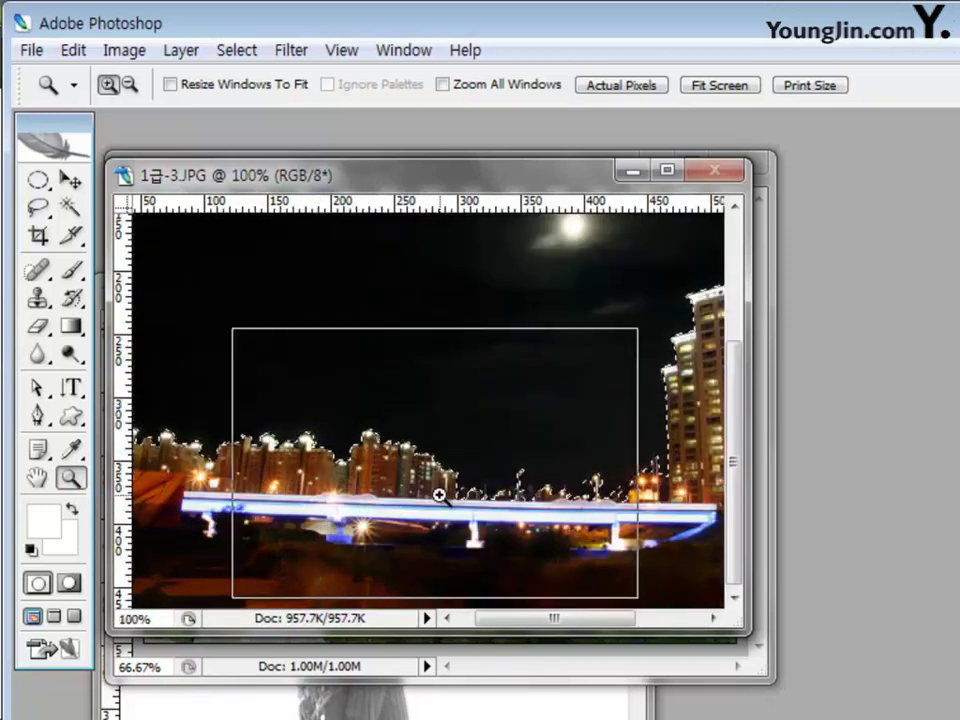
{"action": "left_click", "coordinate": [437, 495]}
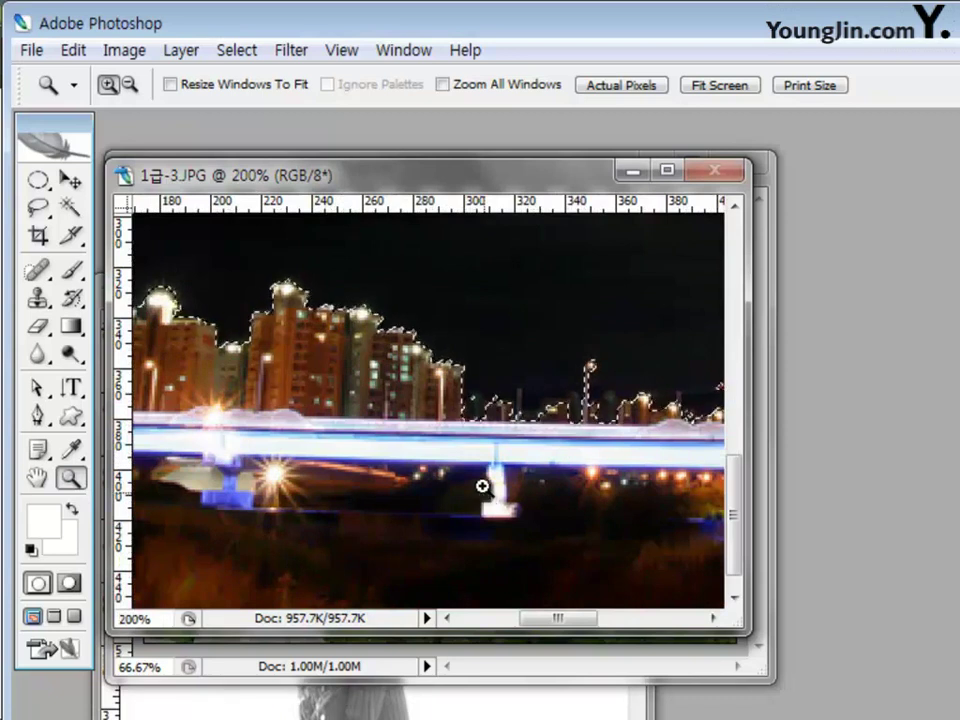
{"action": "key", "text": "alt"}
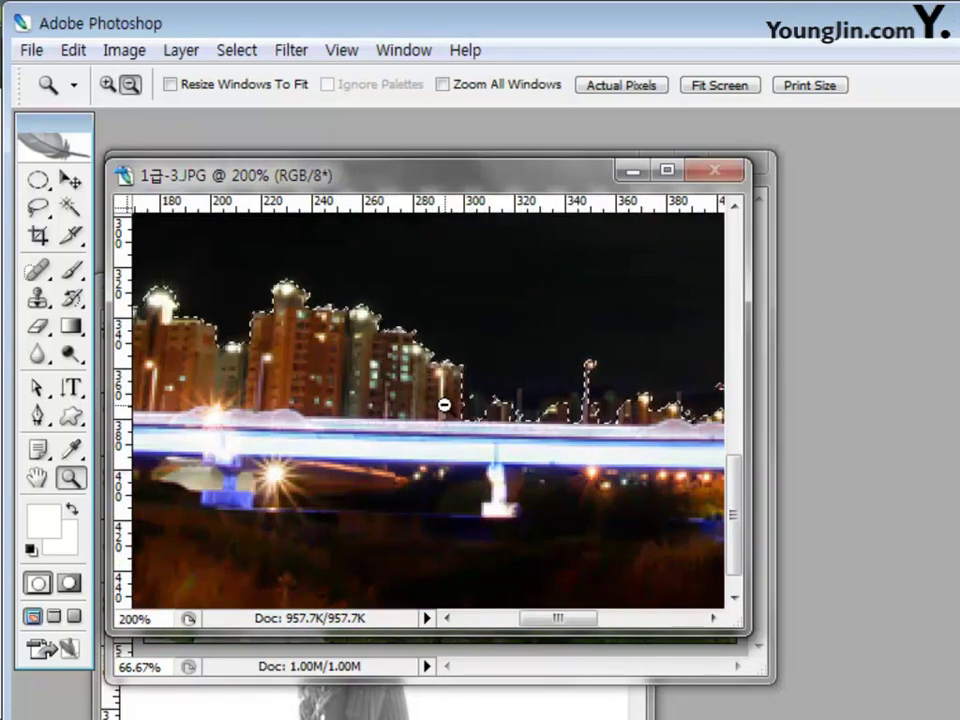
{"action": "left_click", "coordinate": [444, 404]}
{"action": "left_click", "coordinate": [505, 492]}
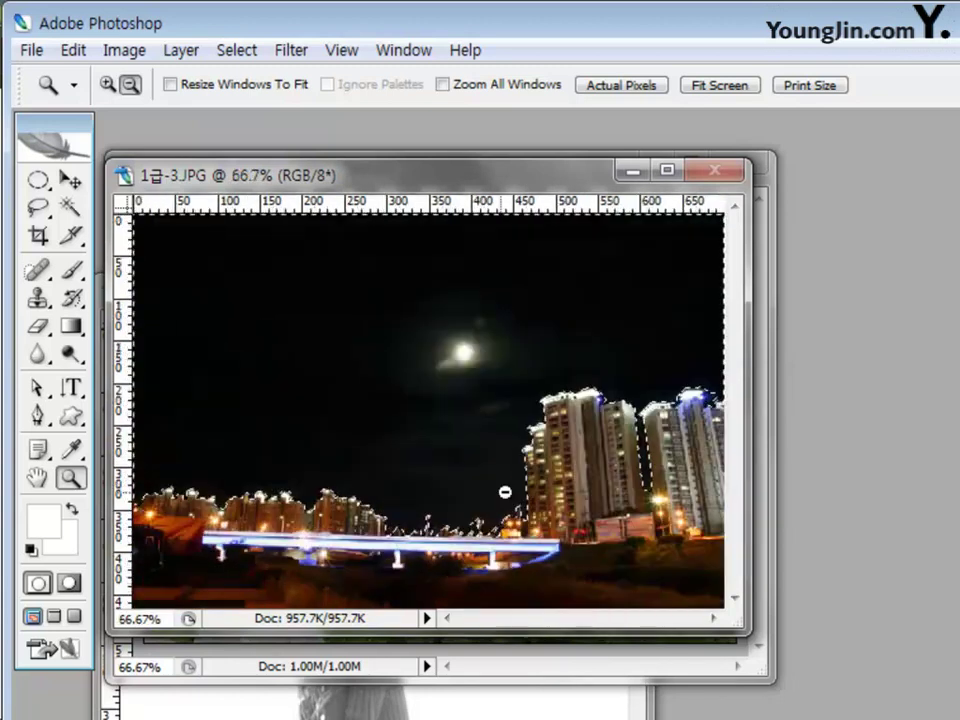
{"action": "key", "text": "alt"}
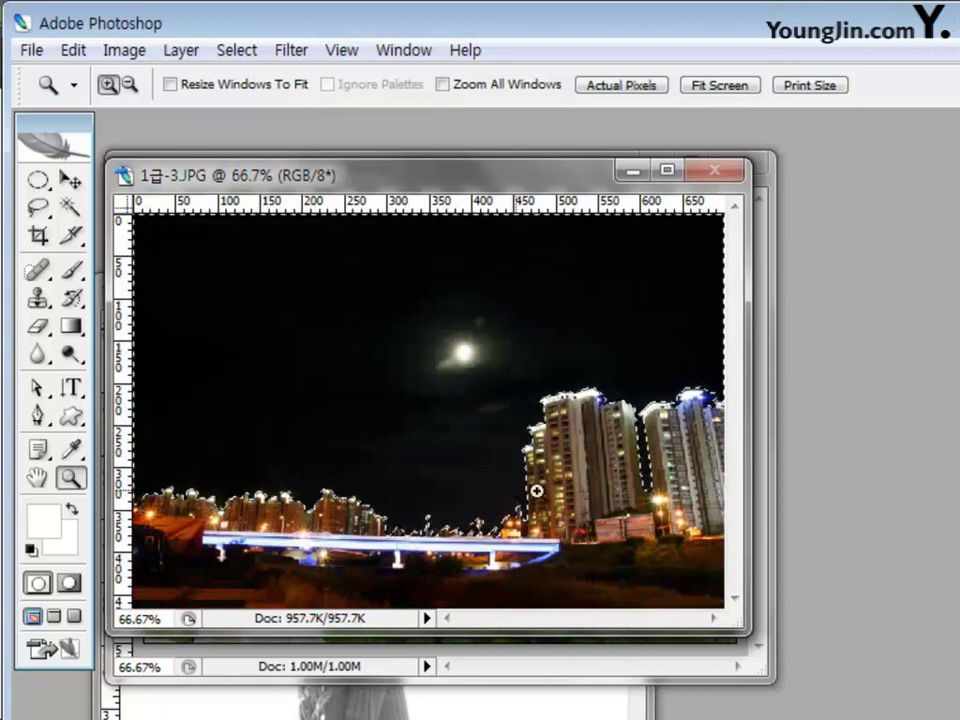
{"action": "left_click", "coordinate": [542, 495]}
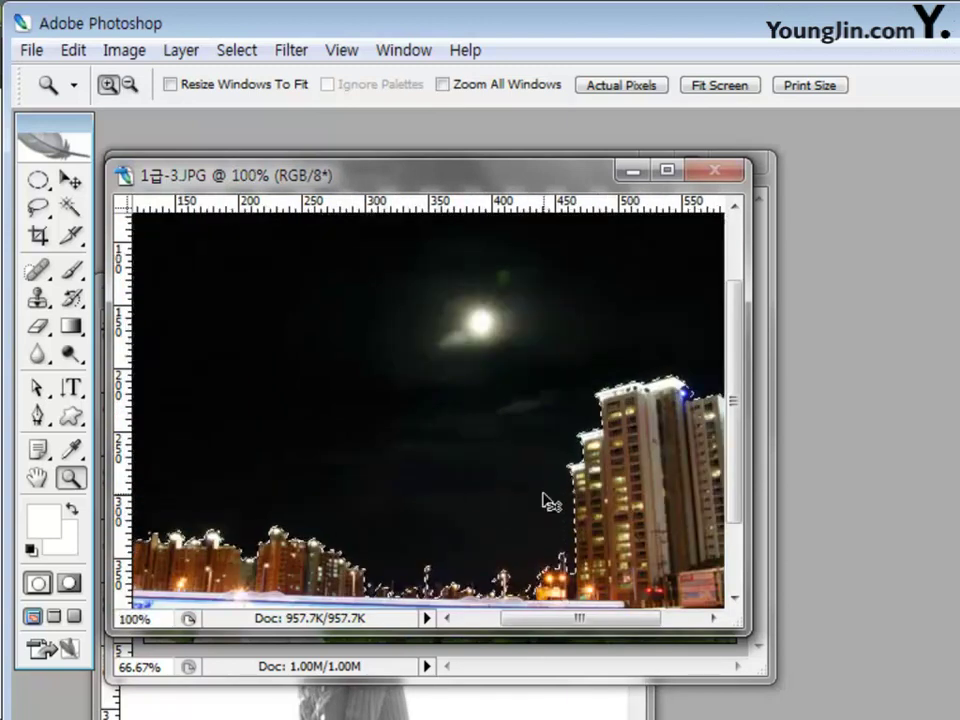
{"action": "left_click", "coordinate": [543, 495], "text": "alt"}
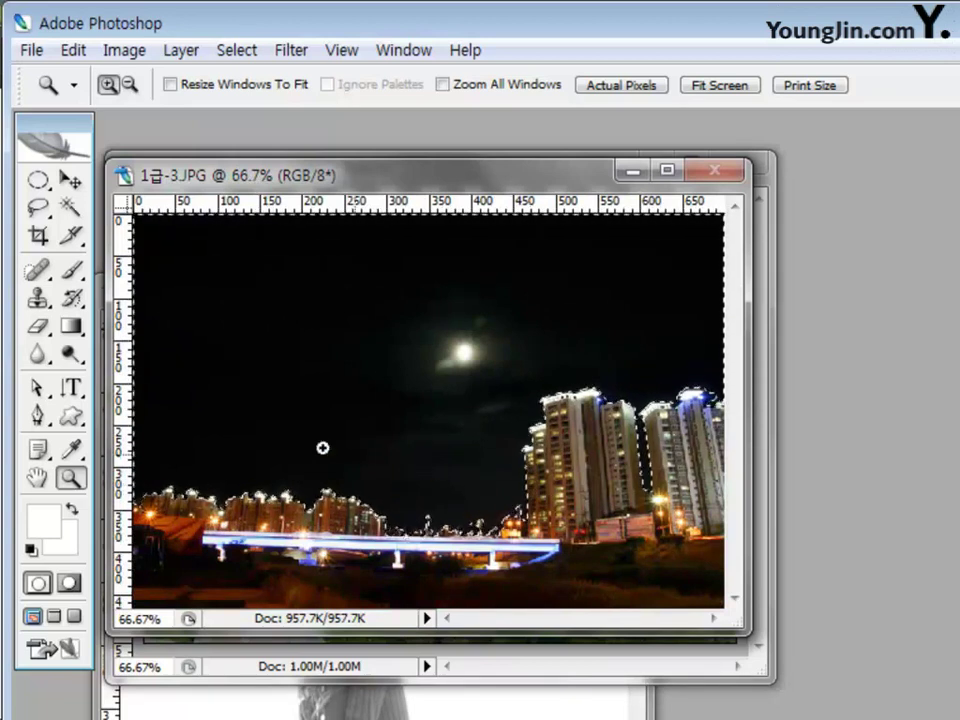
{"action": "left_click", "coordinate": [70, 179]}
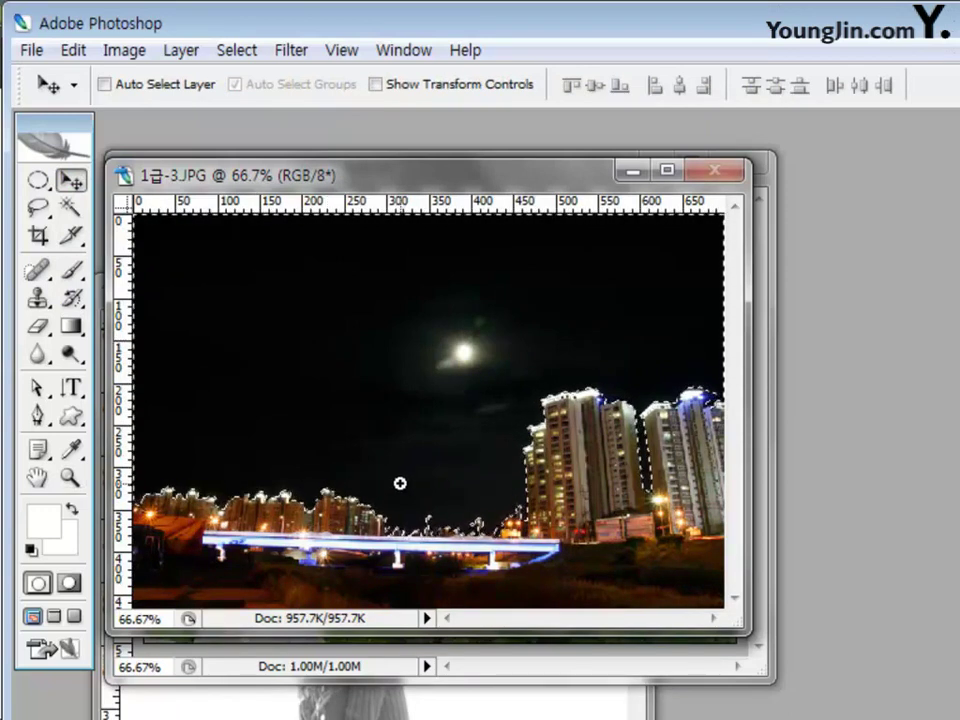
{"action": "key", "text": "ctrl+plus"}
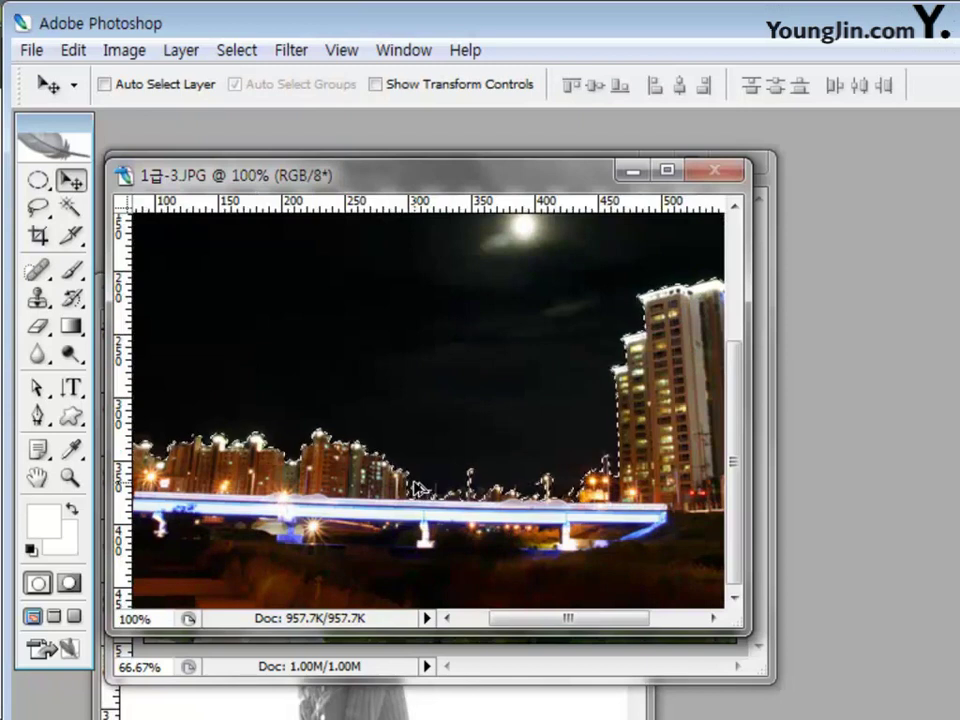
{"action": "key", "text": "ctrl+minus"}
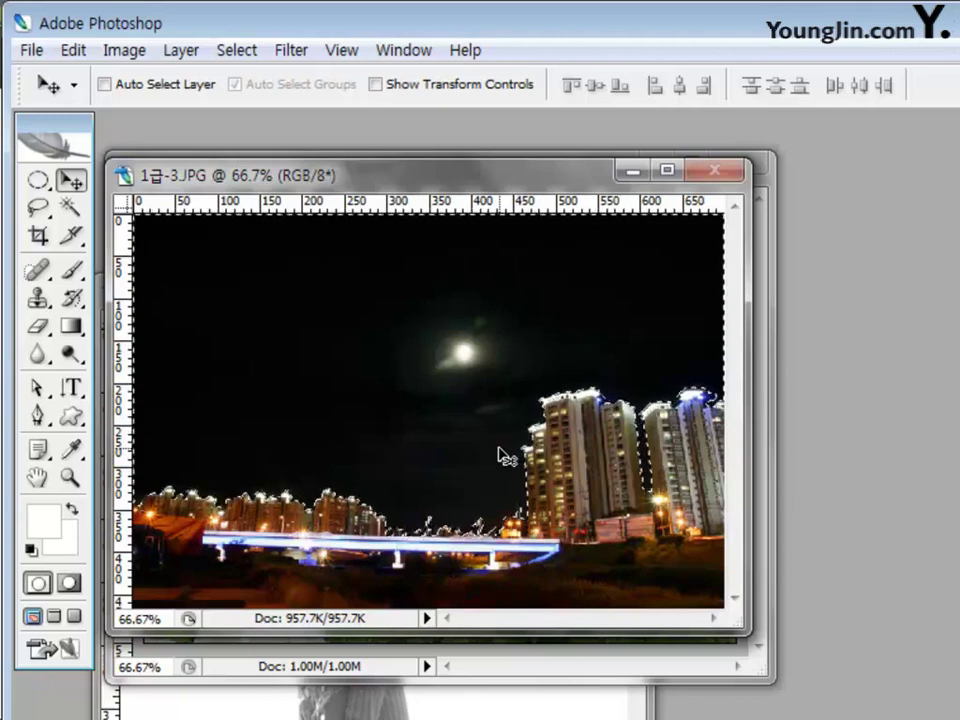
Add the leftover spot beside the street lamp above the bridge to the sky selection with the Lasso tool.
{"action": "left_click", "coordinate": [432, 519]}
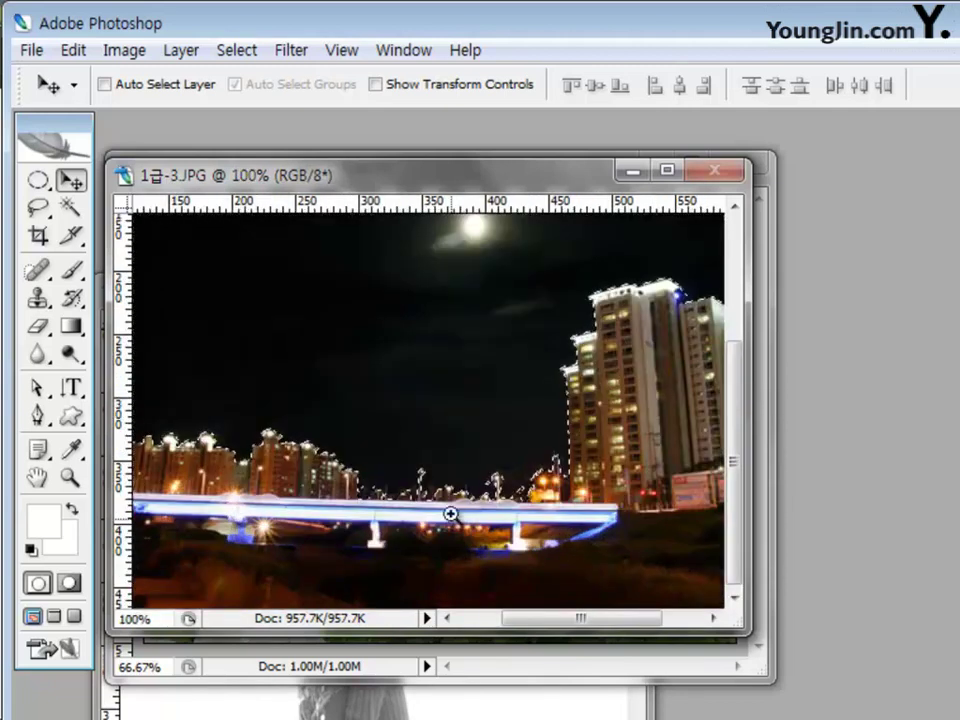
{"action": "left_click", "coordinate": [450, 510]}
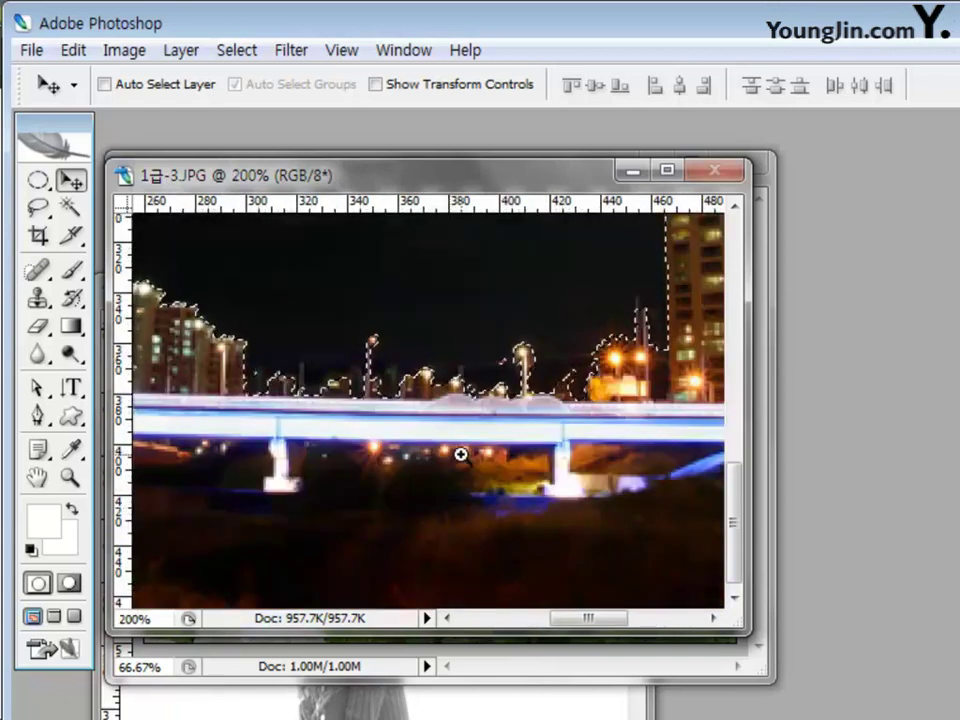
{"action": "left_click", "coordinate": [499, 444]}
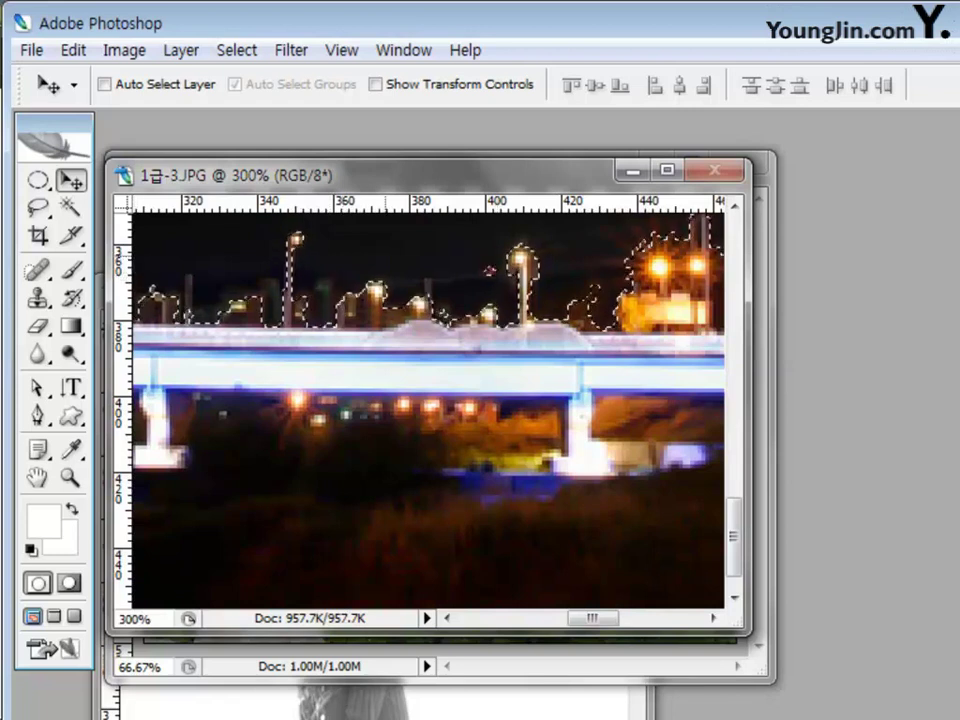
{"action": "key", "text": "l"}
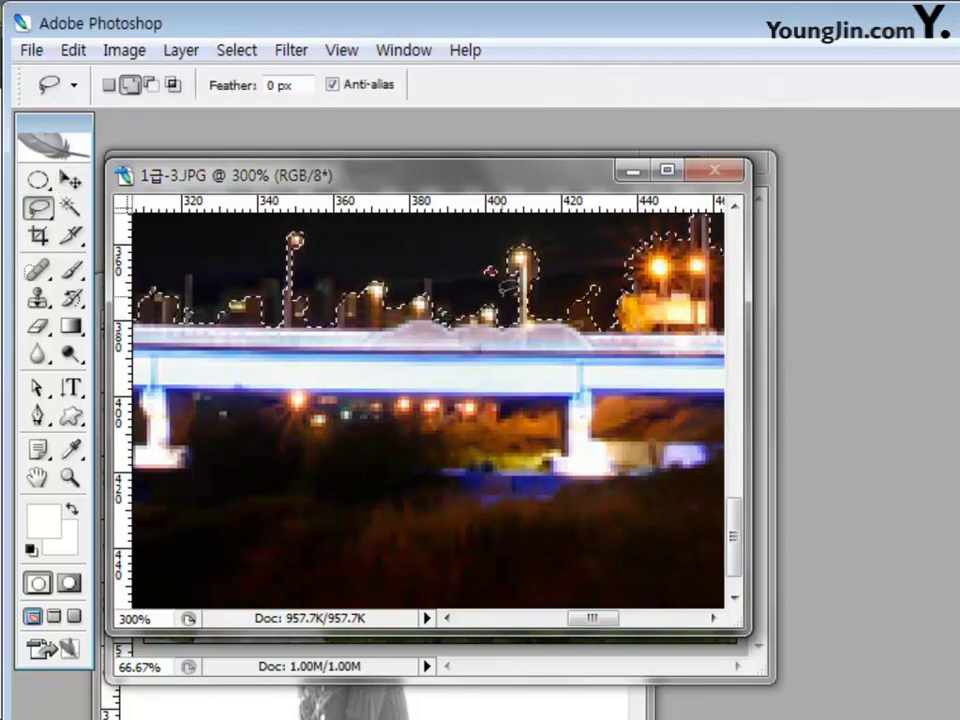
{"action": "mouse_move", "coordinate": [508, 248]}
{"action": "left_mouse_down"}
{"action": "mouse_move", "coordinate": [490, 262]}
{"action": "mouse_move", "coordinate": [485, 288]}
{"action": "mouse_move", "coordinate": [508, 248]}
{"action": "left_mouse_up"}
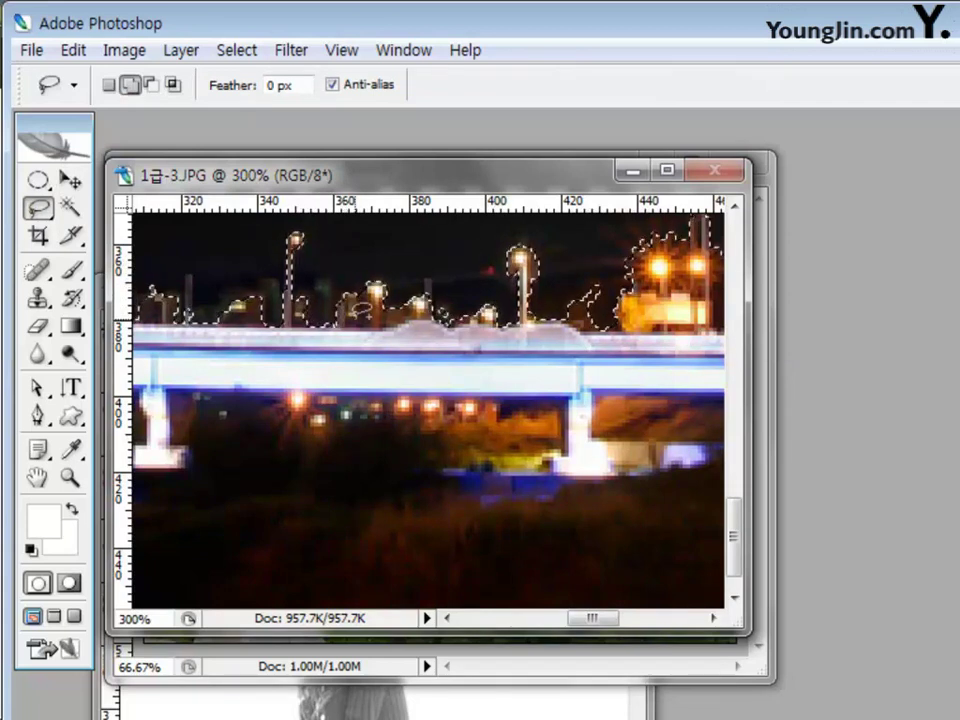
{"action": "key", "text": "ctrl+minus"}
{"action": "key", "text": "ctrl+minus"}
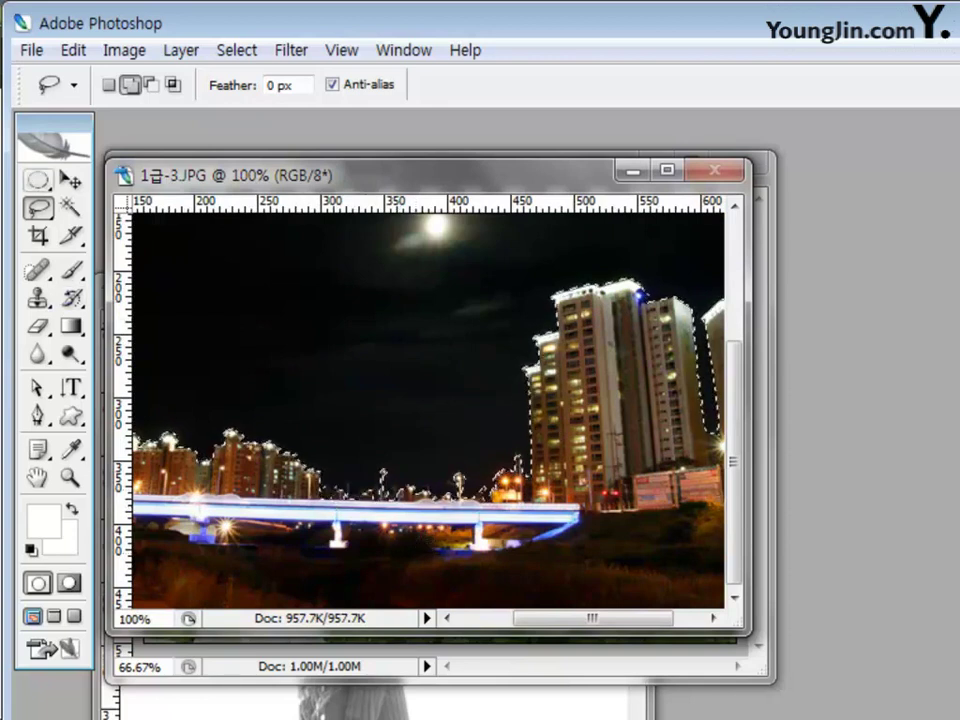
Invert the selection in the 1급-3 photo and copy the selected night cityscape into Untitled-1 as a new layer.
{"action": "left_click", "coordinate": [70, 180]}
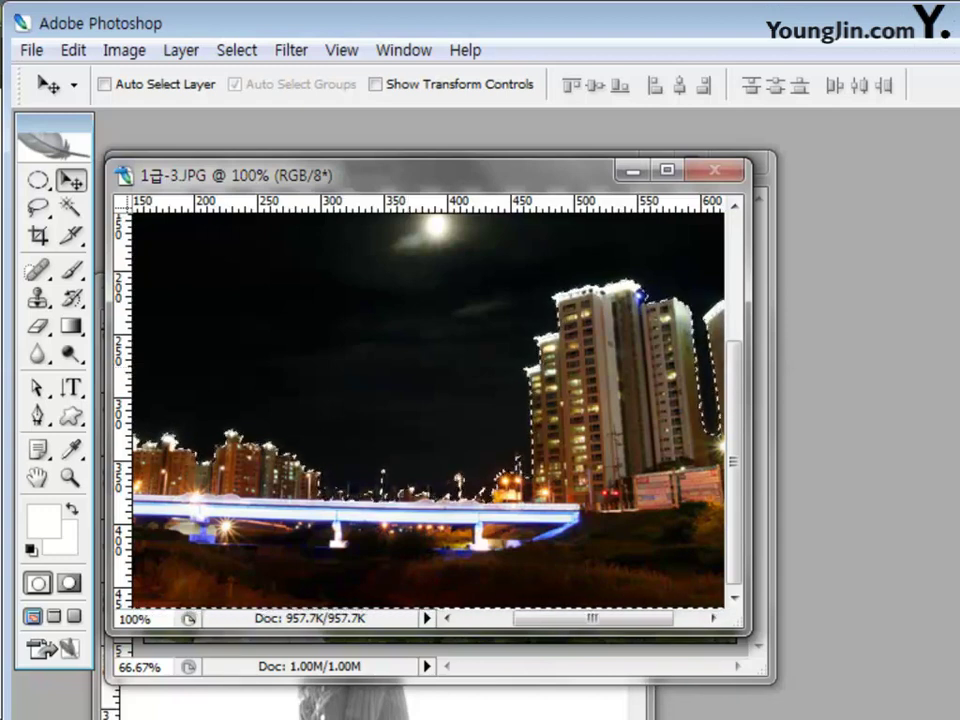
{"action": "left_click_drag", "start_coordinate": [444, 180], "coordinate": [662, 198]}
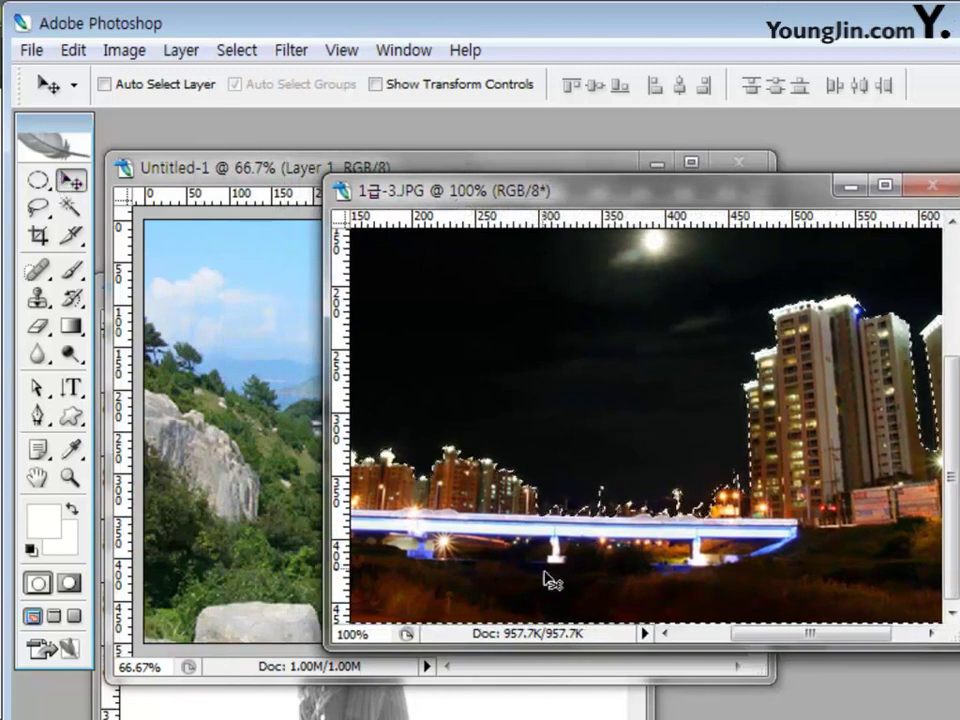
{"action": "left_click_drag", "start_coordinate": [549, 574], "coordinate": [272, 478]}
{"action": "left_click_drag", "start_coordinate": [272, 478], "coordinate": [279, 467]}
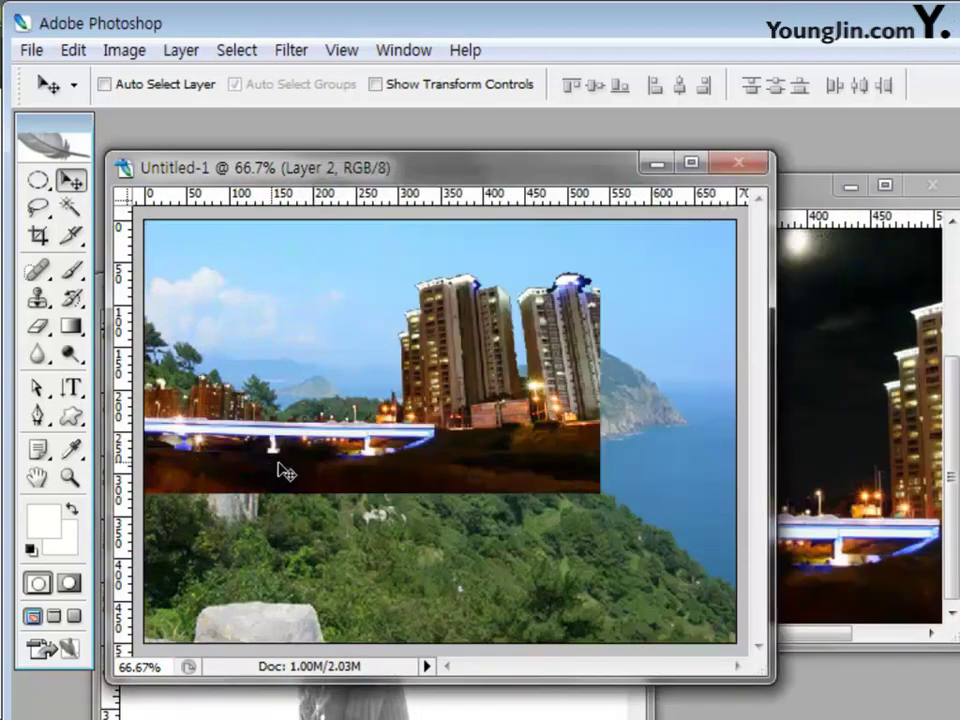
Align the cityscape with the lower edge of the Untitled-1 canvas and close the 1급-3.JPG document.
{"action": "left_click_drag", "start_coordinate": [403, 476], "coordinate": [529, 626]}
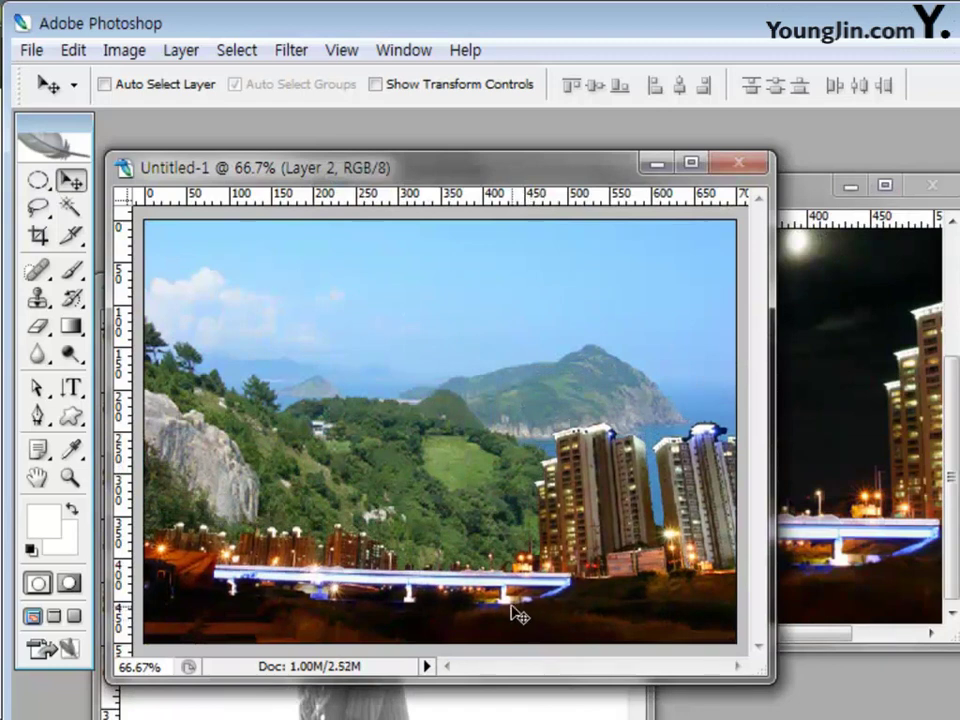
{"action": "left_click", "coordinate": [935, 187]}
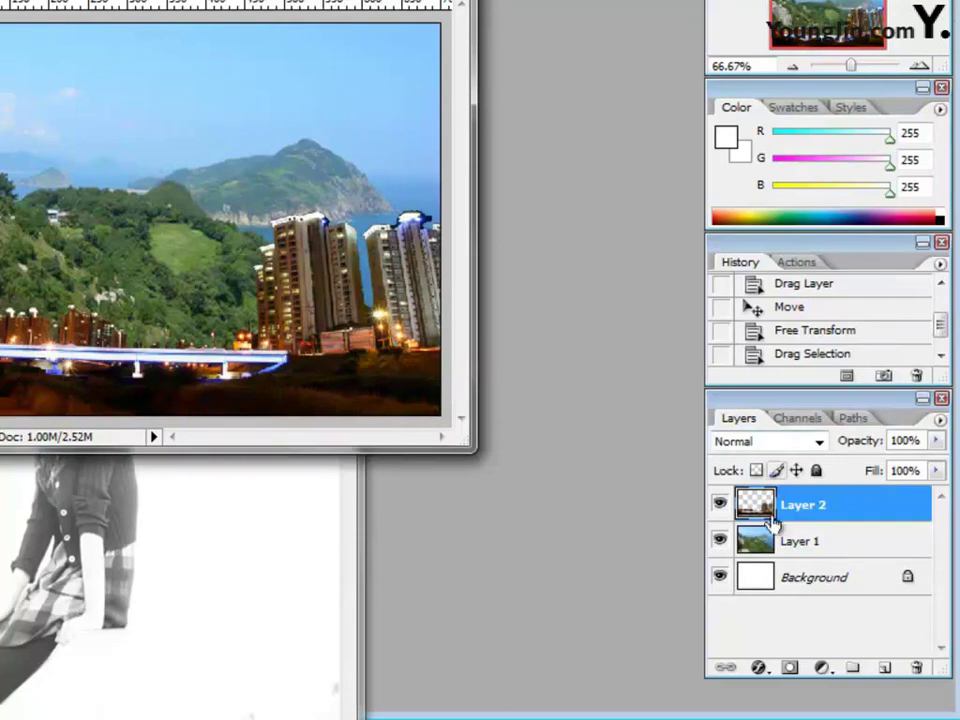
Apply an Outer Glow layer style with a size of 15 px to the cityscape on Layer 2.
{"action": "left_click", "coordinate": [758, 668]}
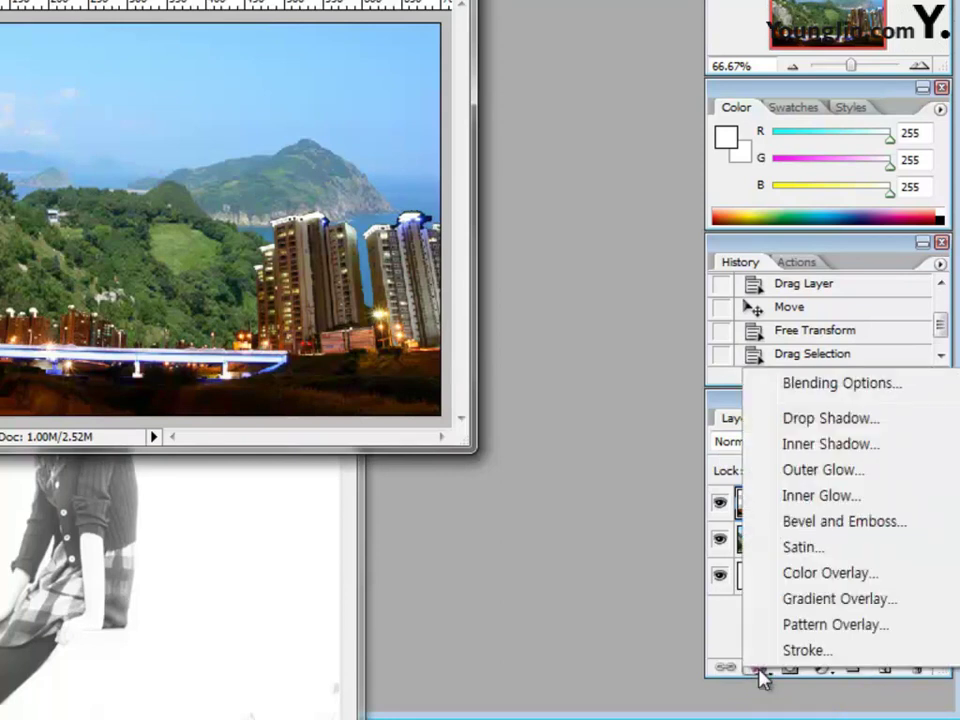
{"action": "left_click", "coordinate": [823, 474]}
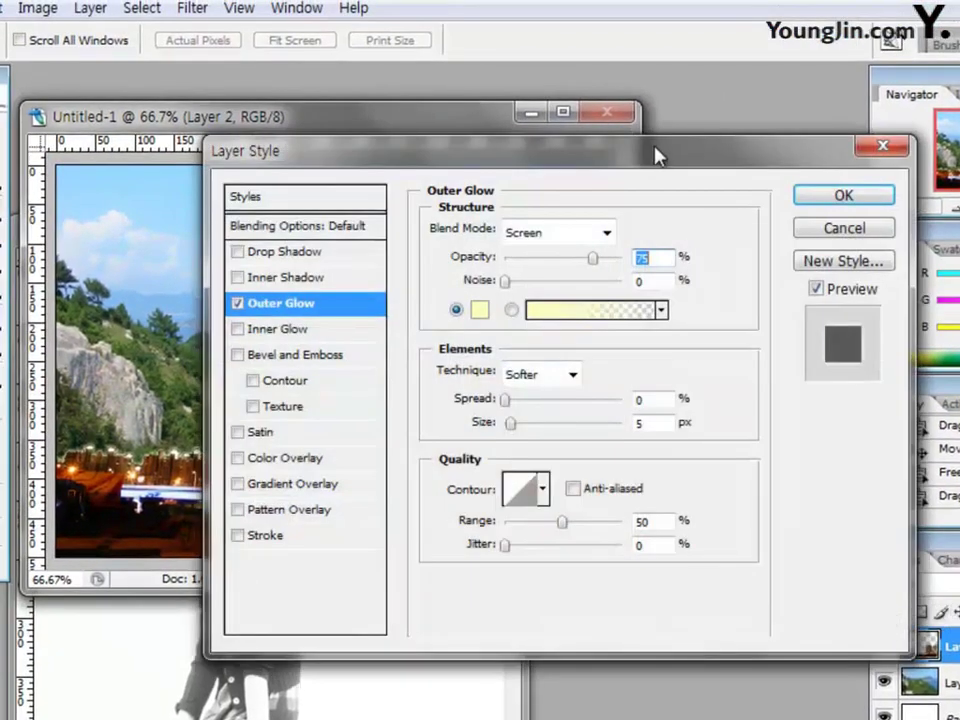
{"action": "left_click_drag", "start_coordinate": [657, 155], "coordinate": [641, 180]}
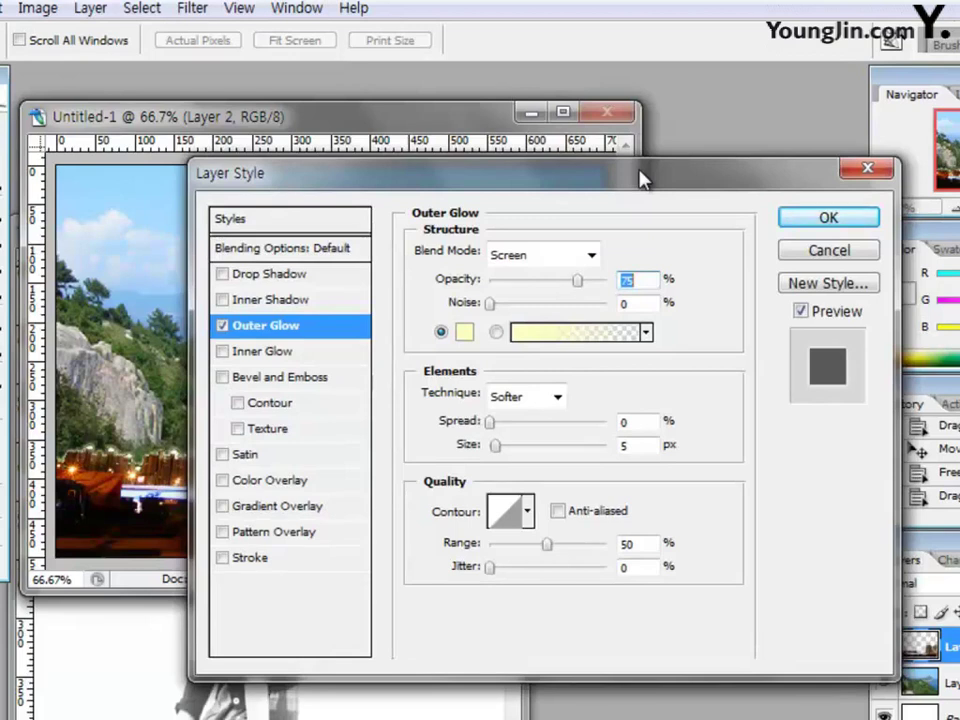
{"action": "double_click", "coordinate": [636, 446]}
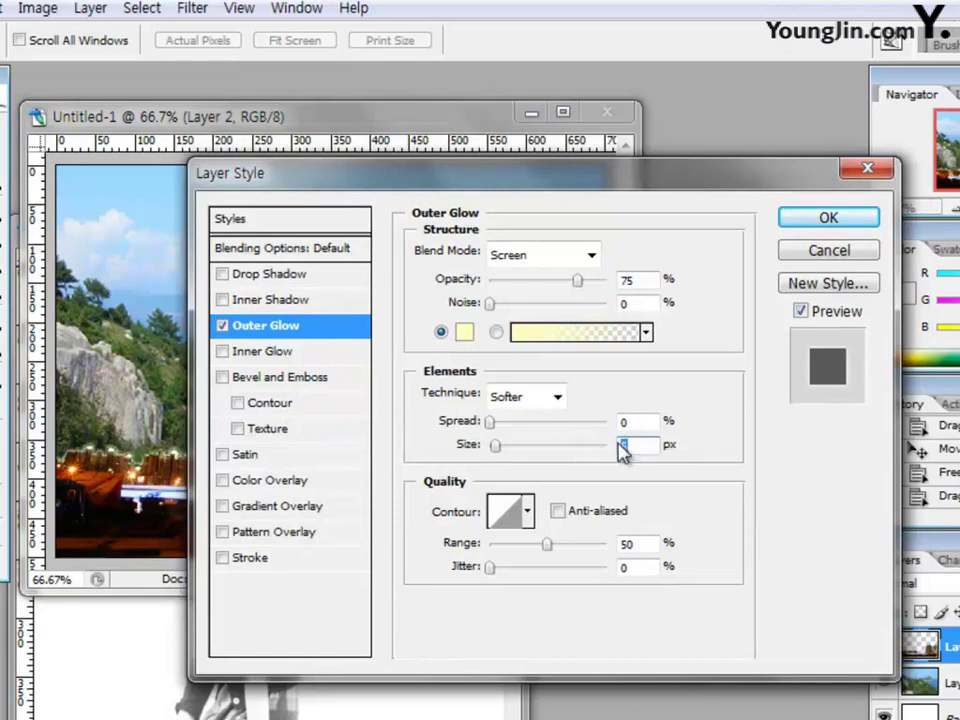
{"action": "type", "text": "15"}
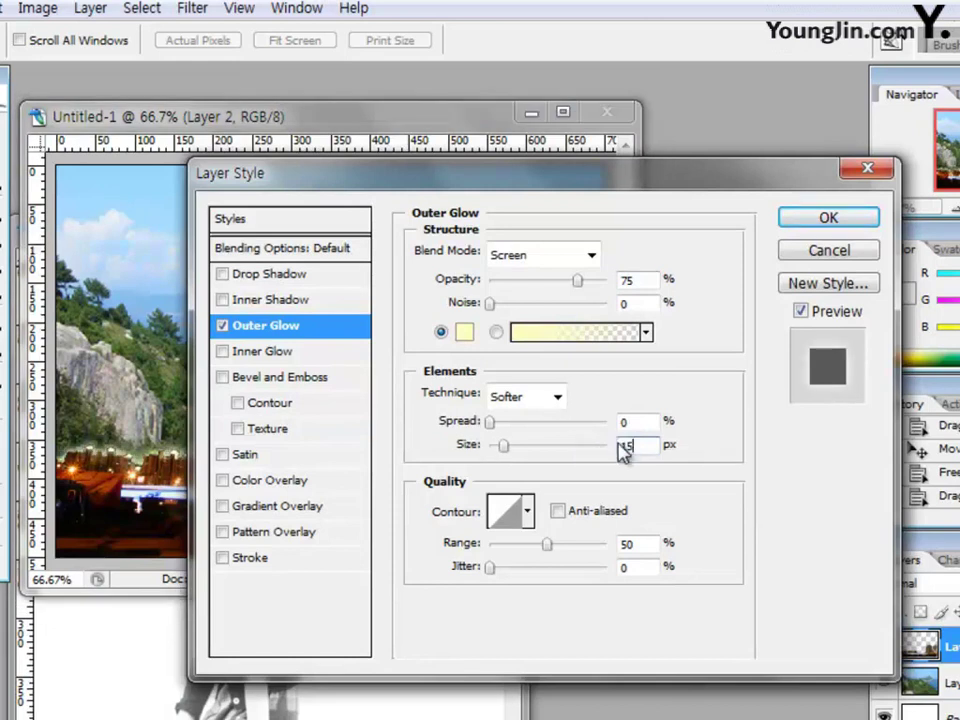
{"action": "left_click", "coordinate": [825, 236]}
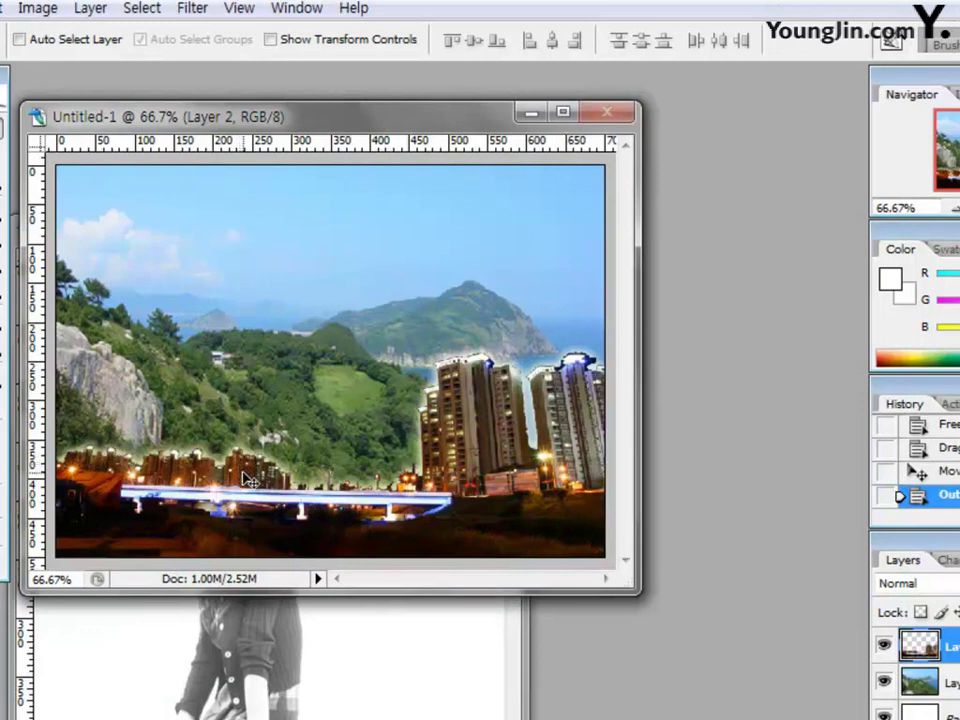
Select the white background of the 1급-4 photo with the Magic Wand and invert the selection to the woman.
{"action": "left_click", "coordinate": [332, 647]}
{"action": "left_click_drag", "start_coordinate": [274, 236], "coordinate": [320, 143]}
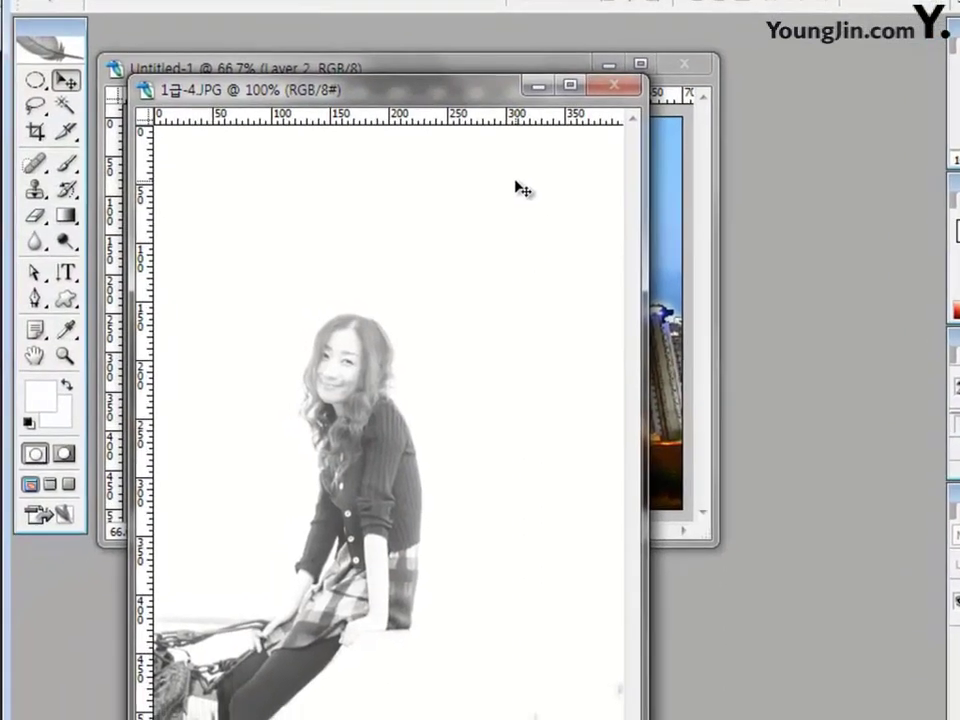
{"action": "left_click", "coordinate": [66, 108]}
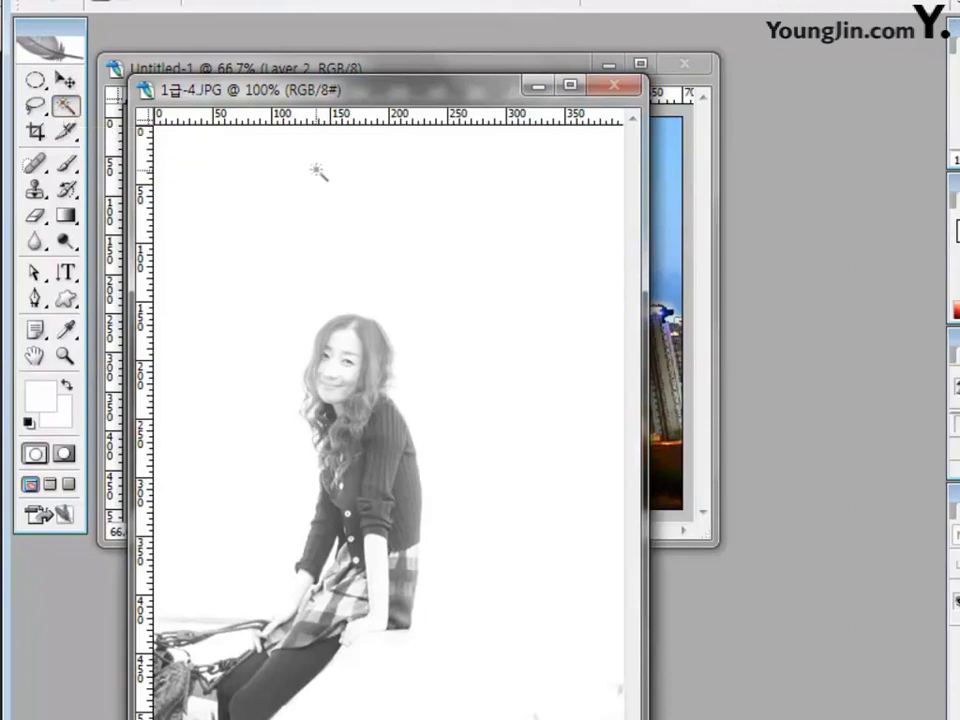
{"action": "left_click", "coordinate": [349, 186]}
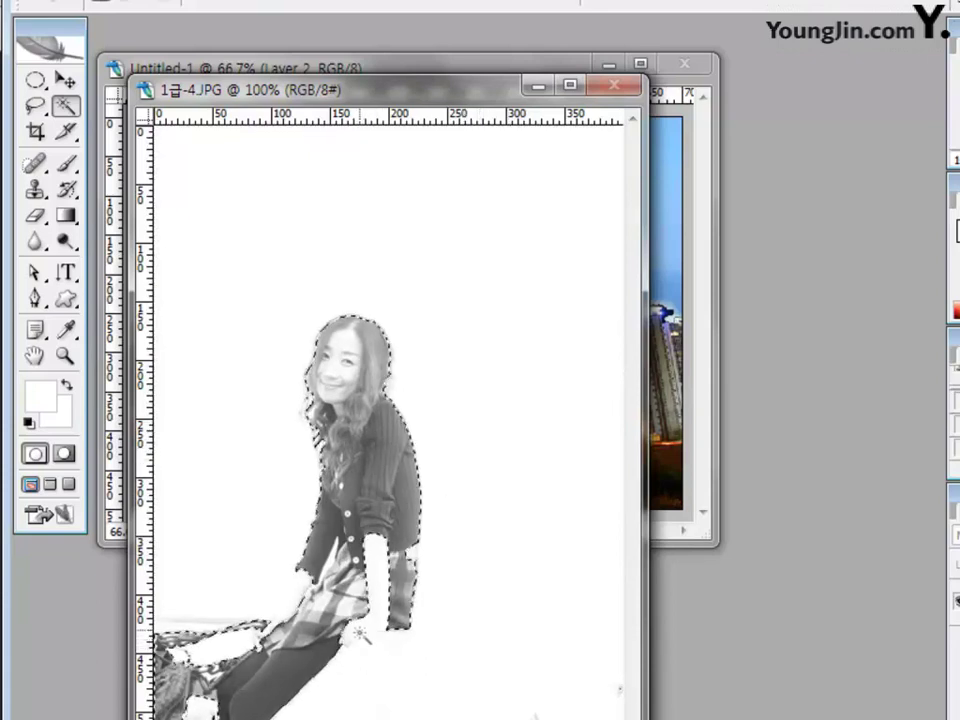
Add the woman's supporting hand and lower forearm to the selection with the Magnetic Lasso tool in add mode.
{"action": "left_click", "coordinate": [36, 104]}
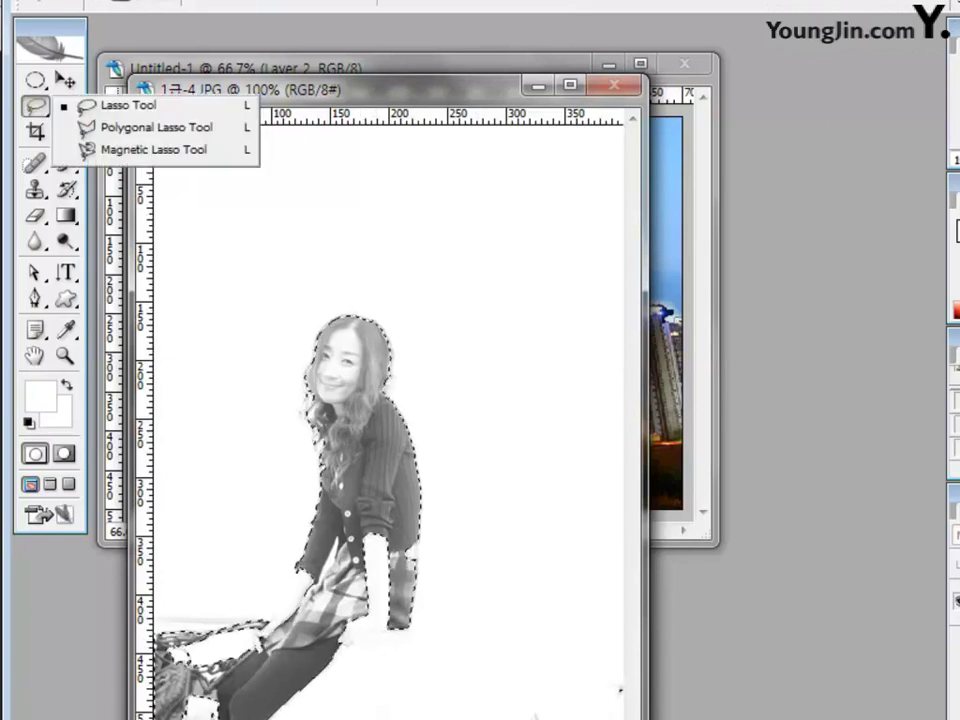
{"action": "left_click", "coordinate": [150, 149]}
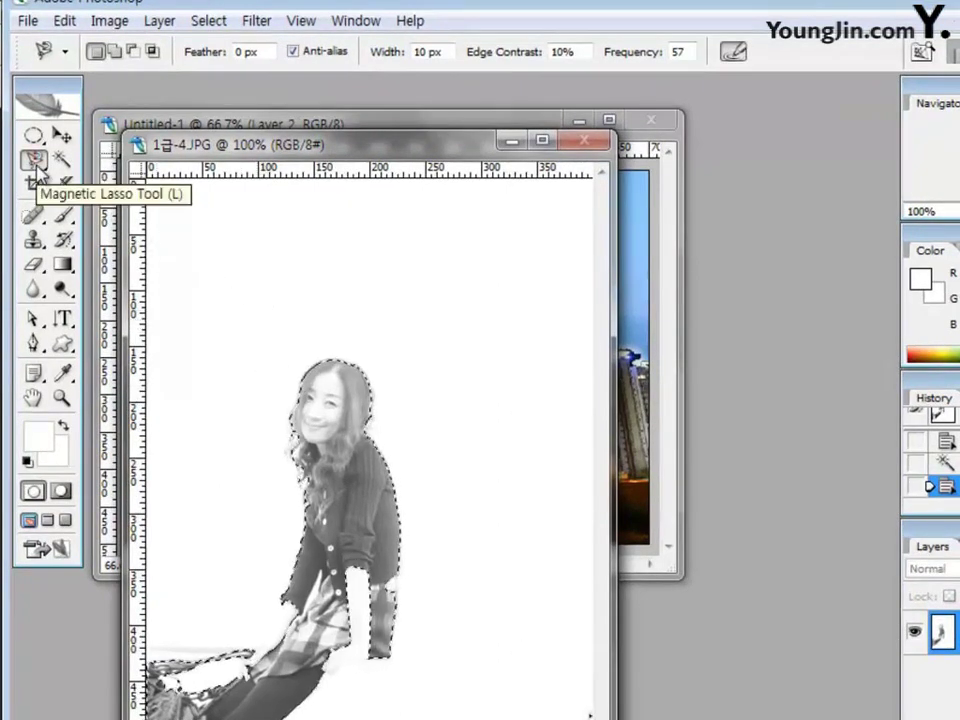
{"action": "left_click", "coordinate": [117, 52]}
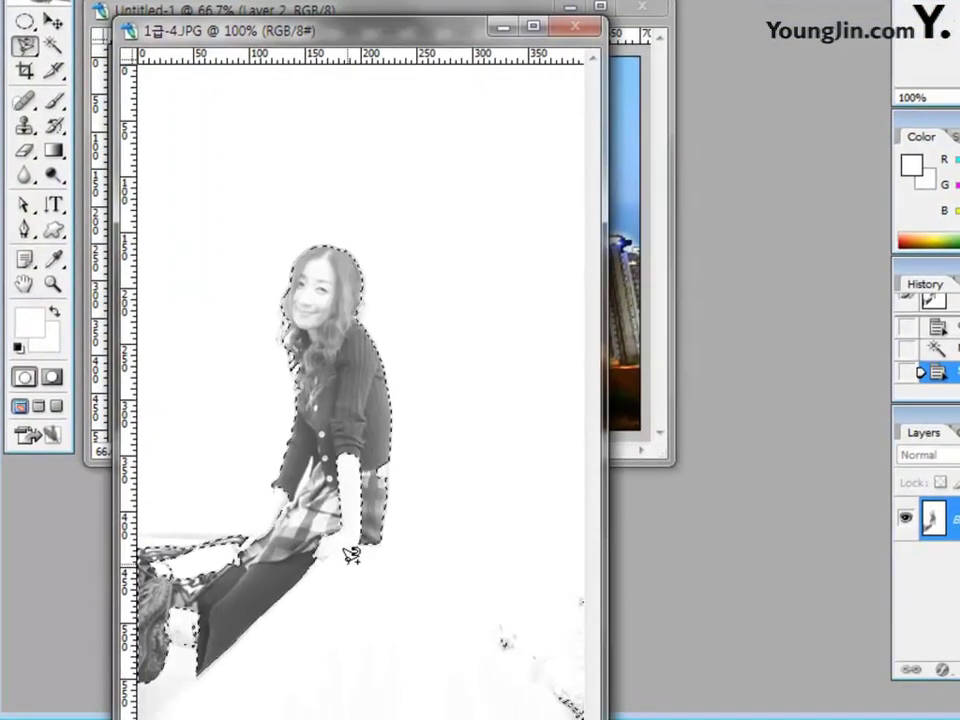
{"action": "left_click", "coordinate": [385, 544]}
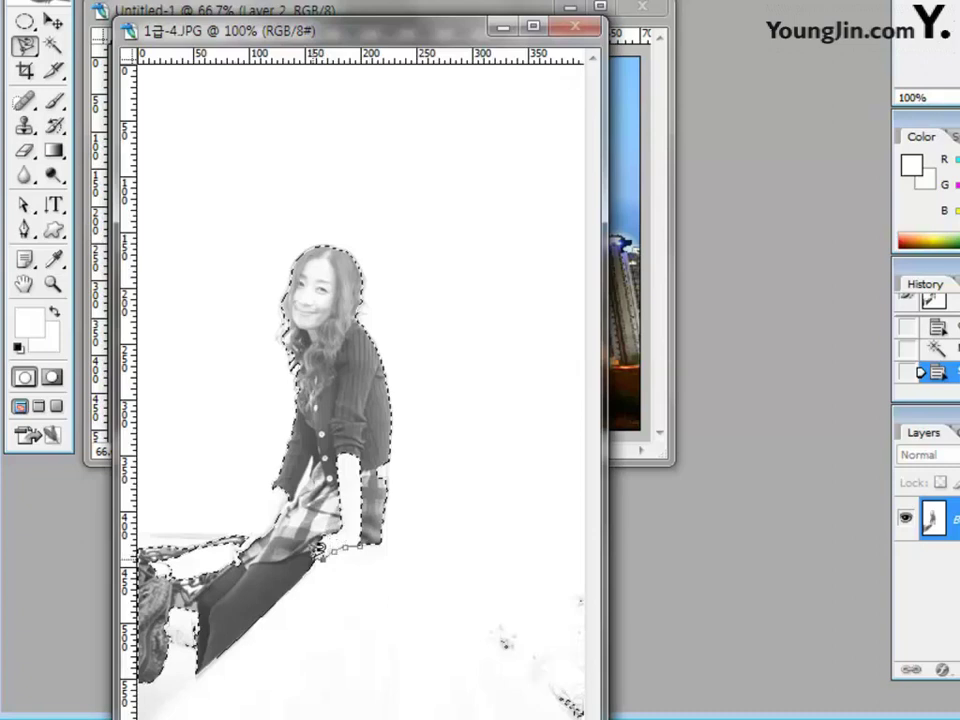
{"action": "left_click", "coordinate": [318, 557]}
{"action": "left_click", "coordinate": [350, 485]}
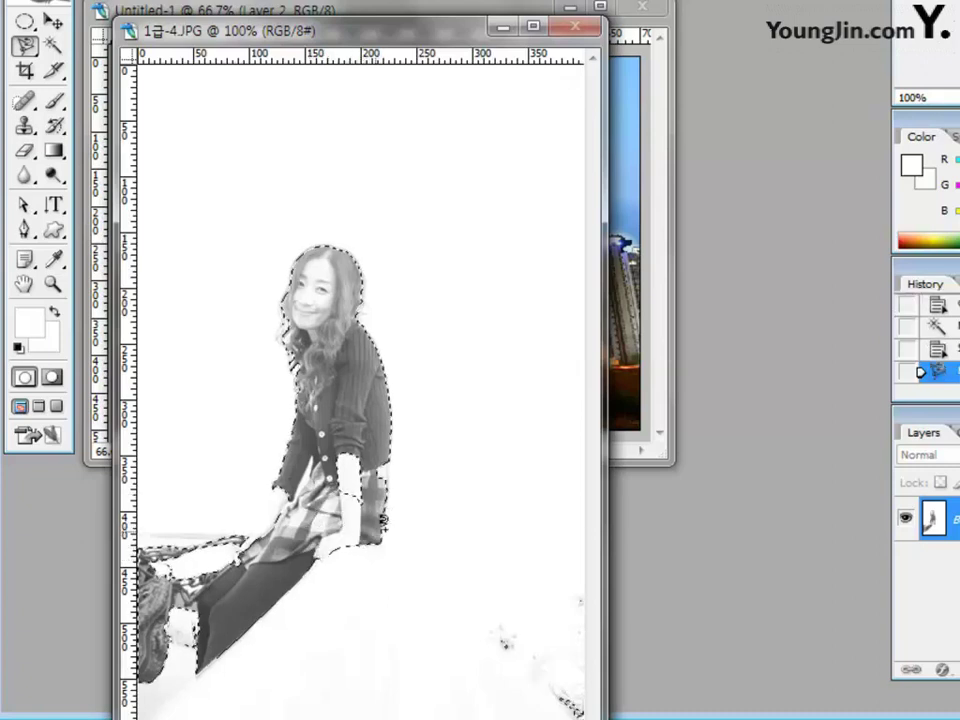
Add the rest of the woman's forearm and the adjoining back edge of her skirt with the Magnetic Lasso.
{"action": "left_click", "coordinate": [338, 452]}
{"action": "left_click", "coordinate": [330, 455]}
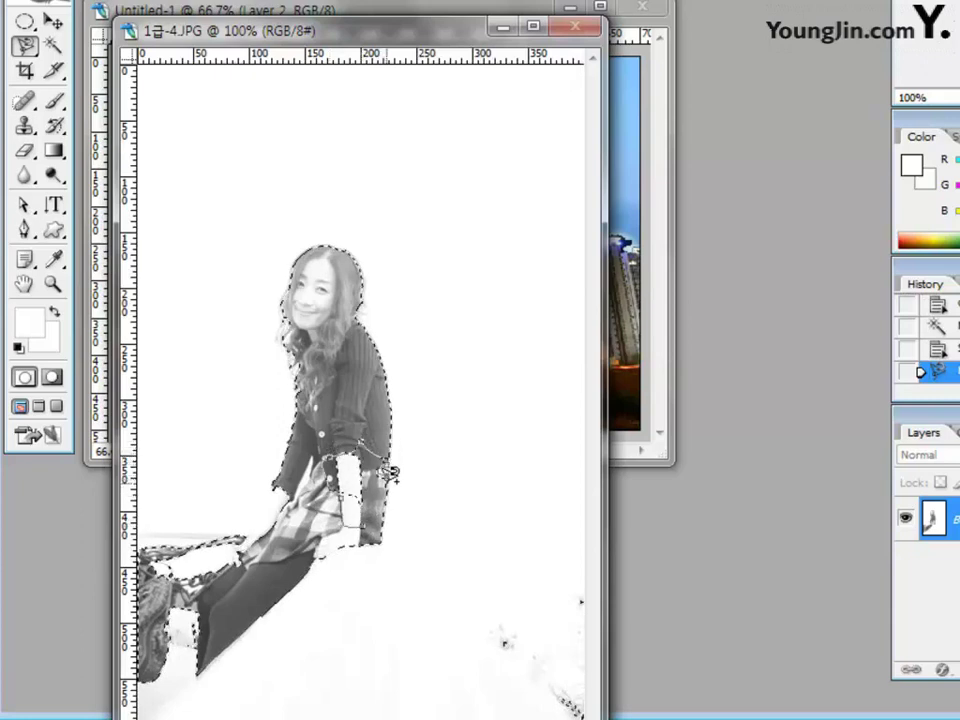
{"action": "left_click", "coordinate": [375, 509]}
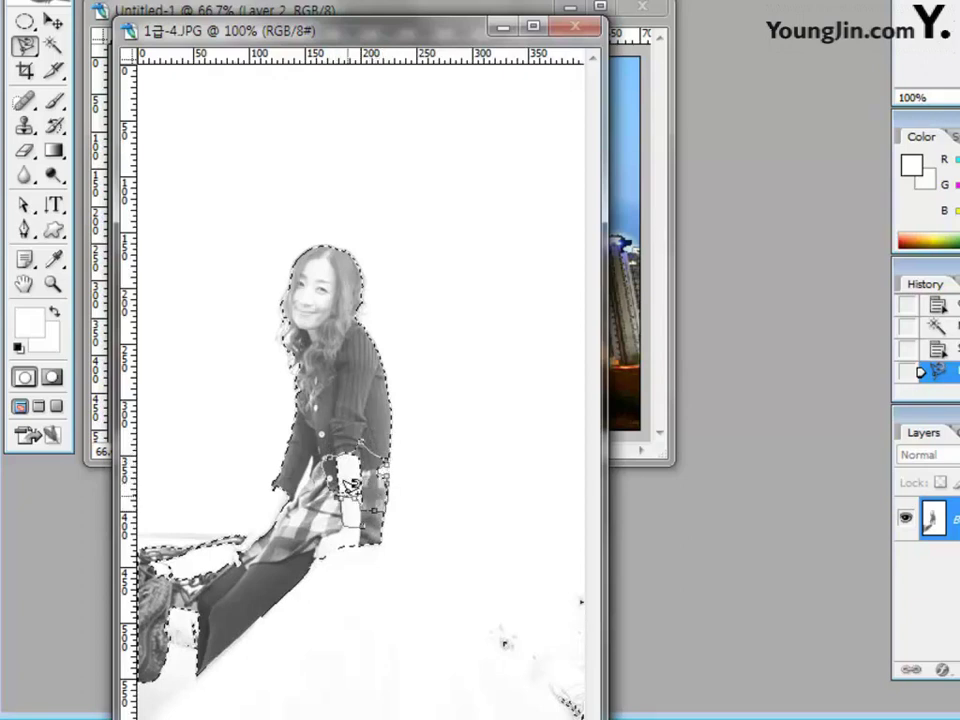
{"action": "left_click", "coordinate": [316, 456]}
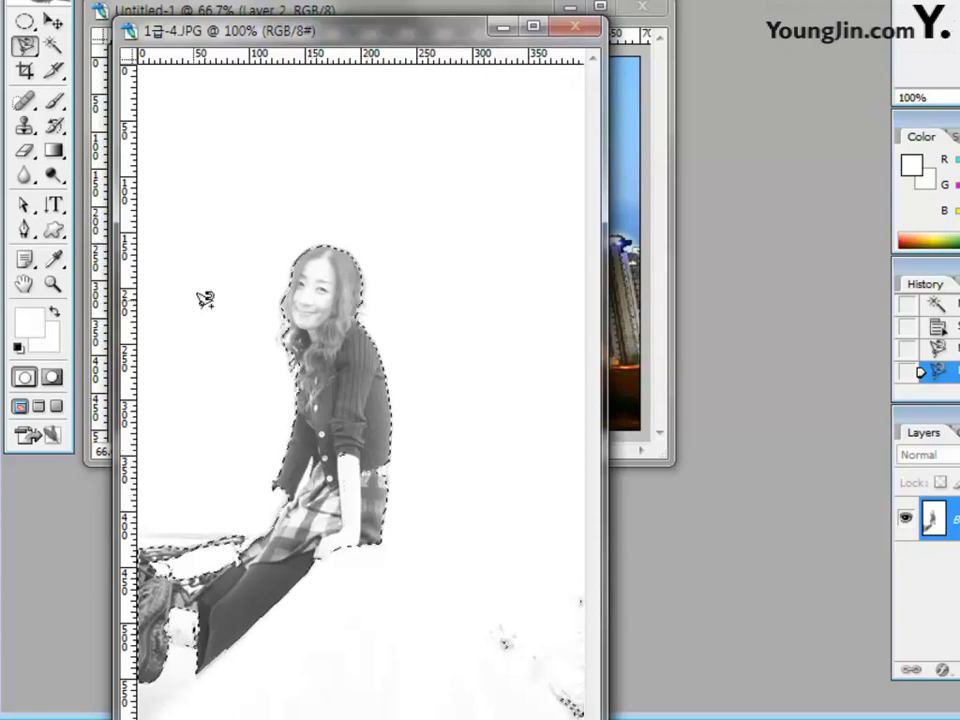
Add the gap at the skirt's waist and the woman's front forearm and hand to the selection with the freehand Lasso tool.
{"action": "left_click", "coordinate": [25, 45]}
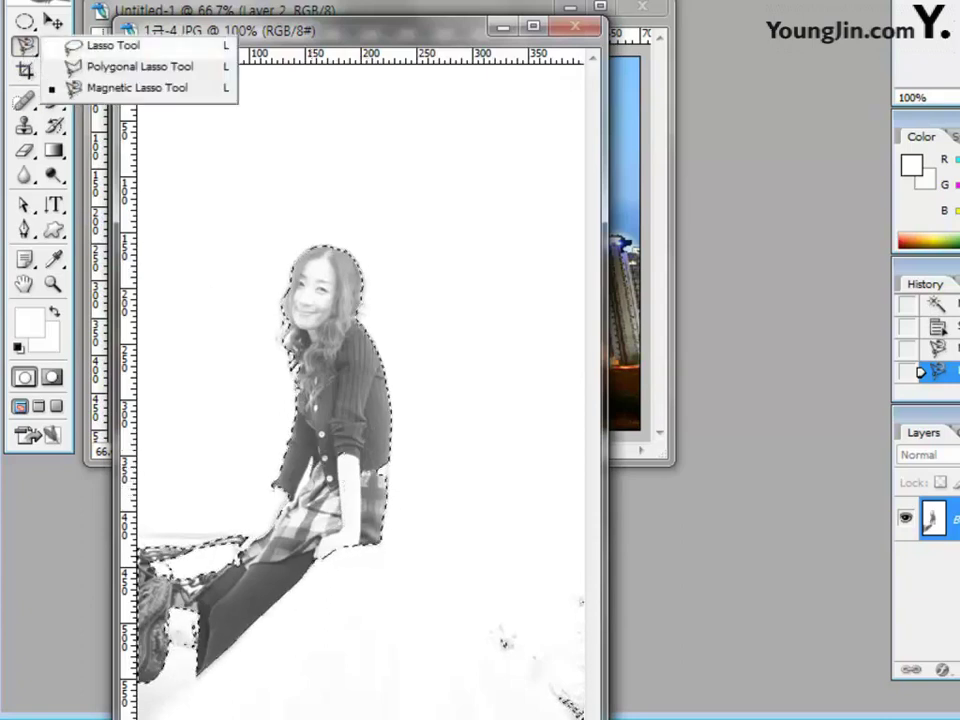
{"action": "left_click", "coordinate": [110, 45]}
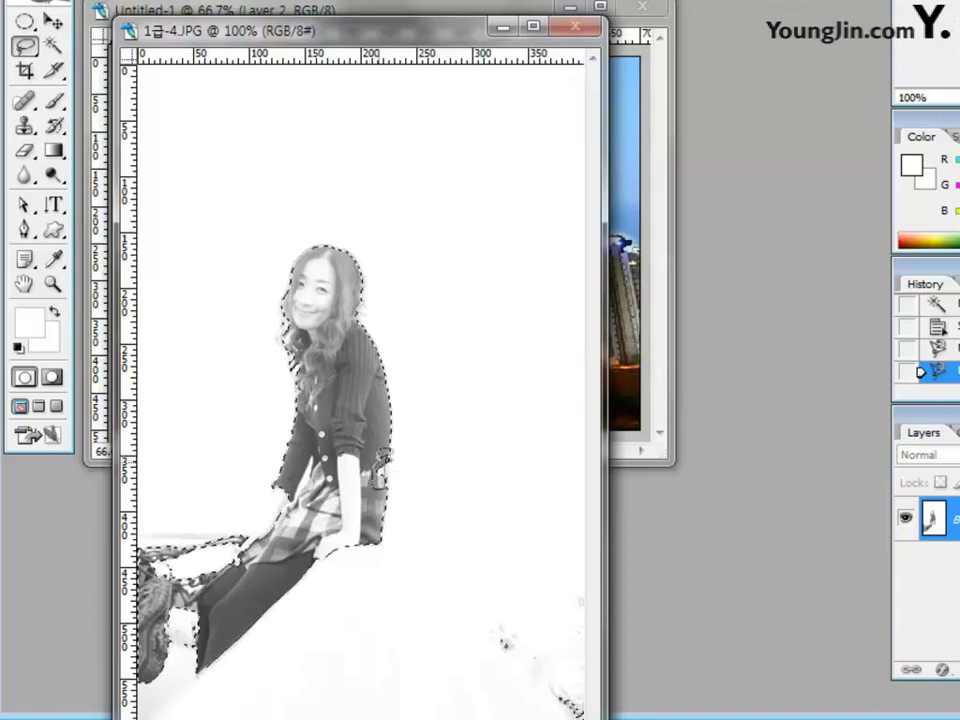
{"action": "left_click_drag", "start_coordinate": [380, 468], "coordinate": [395, 452]}
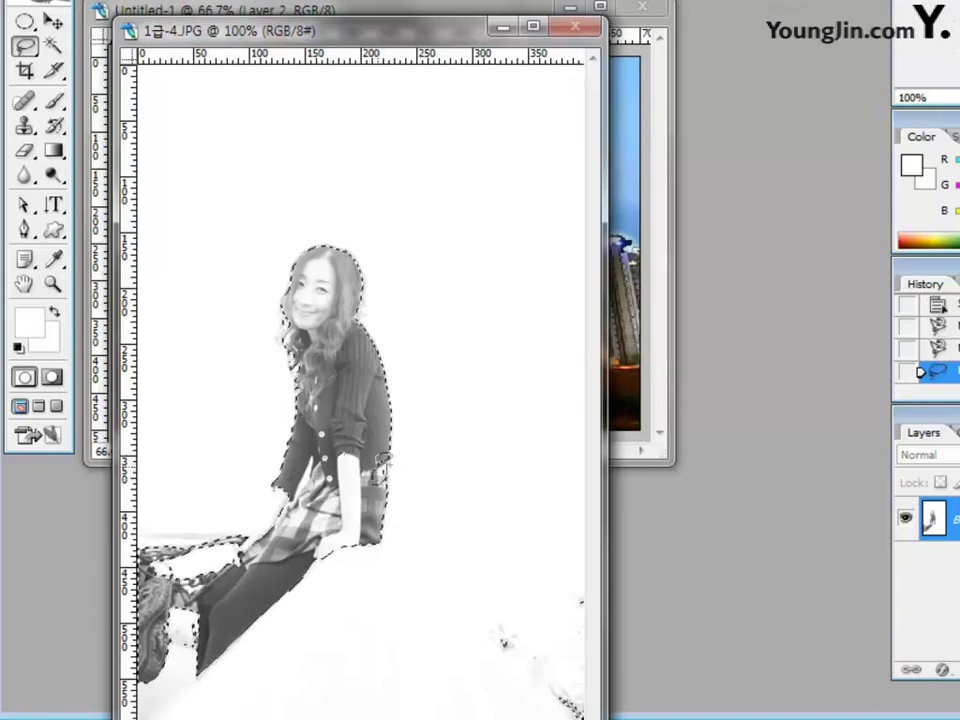
{"action": "left_click_drag", "start_coordinate": [395, 455], "coordinate": [278, 480]}
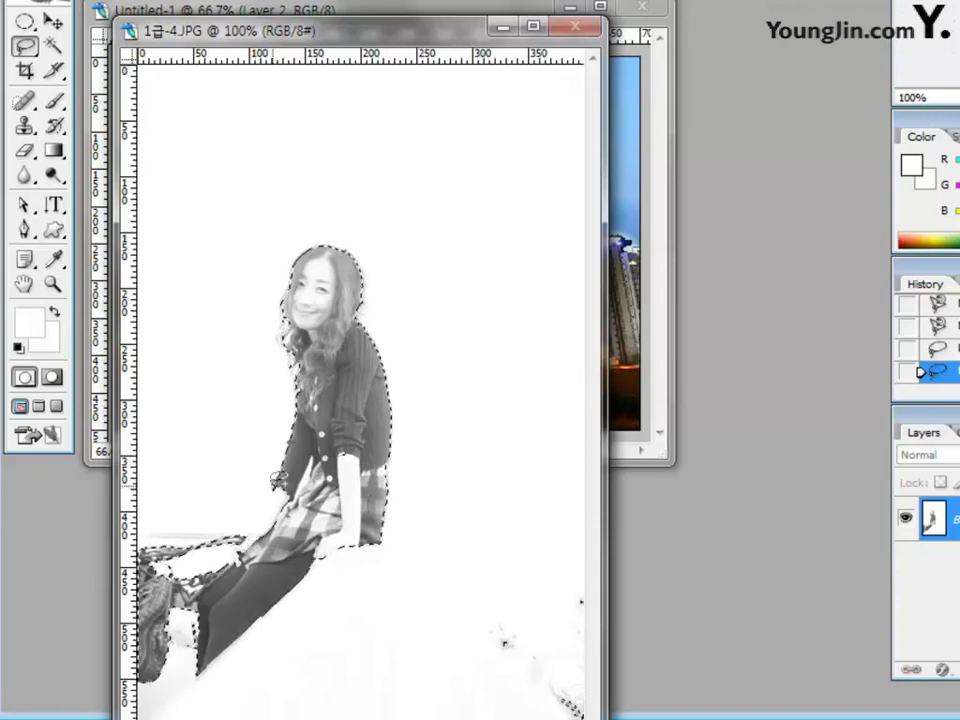
{"action": "left_click_drag", "start_coordinate": [278, 482], "coordinate": [252, 525]}
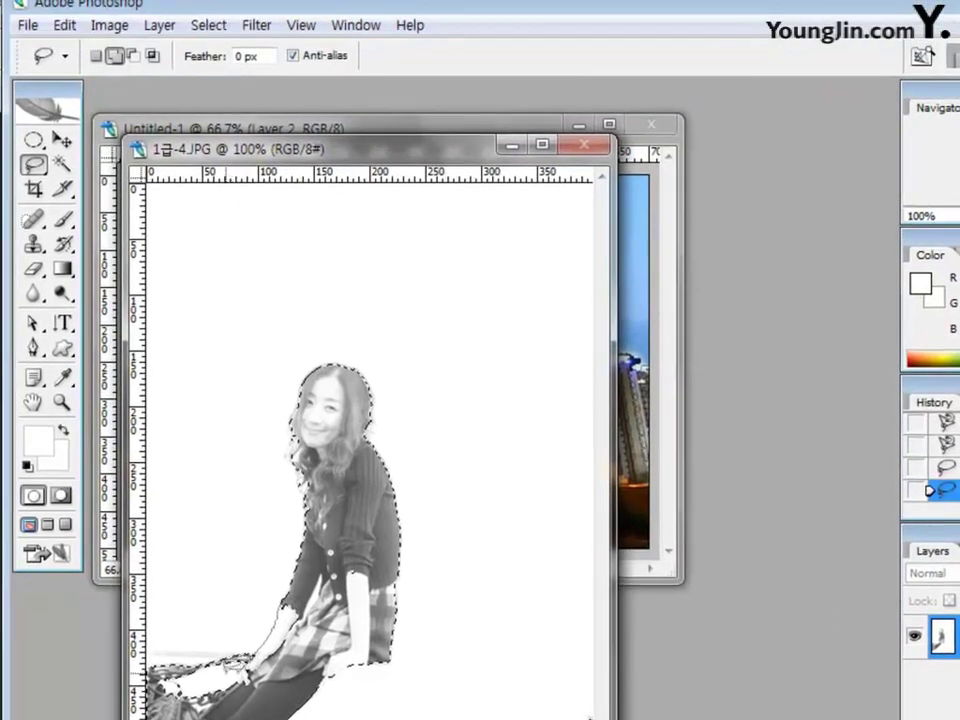
{"action": "mouse_move", "coordinate": [240, 672]}
{"action": "left_mouse_down"}
{"action": "mouse_move", "coordinate": [282, 662]}
{"action": "mouse_move", "coordinate": [245, 670]}
{"action": "mouse_move", "coordinate": [265, 660]}
{"action": "left_mouse_up"}
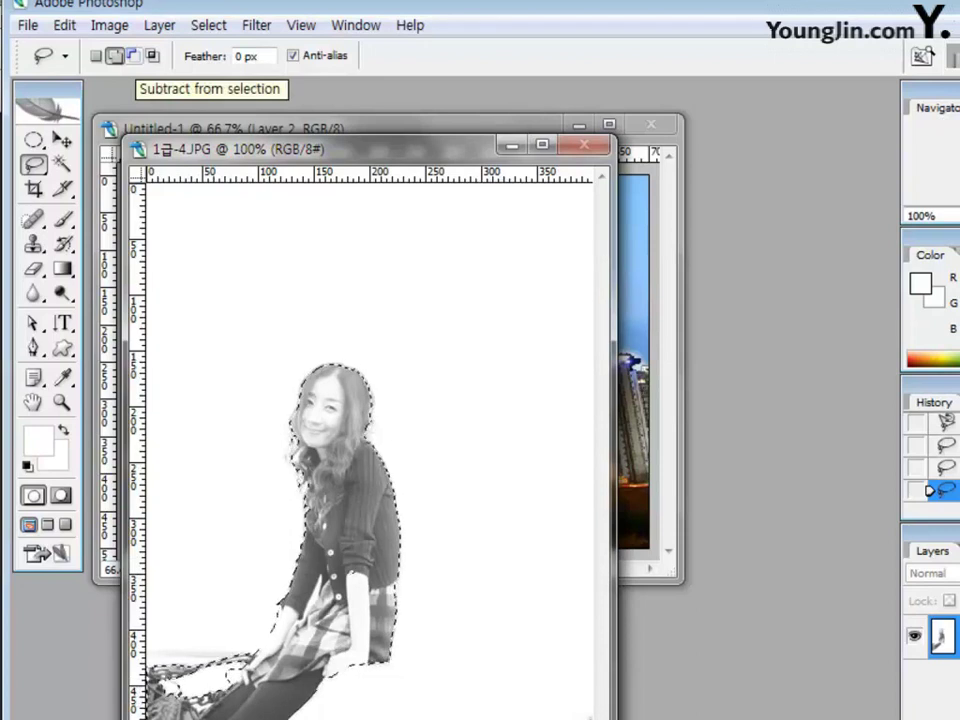
Remove the chain, footwear and ankle area in front of the woman's dark trousers from the selection with the Lasso in subtract mode.
{"action": "left_click", "coordinate": [133, 56]}
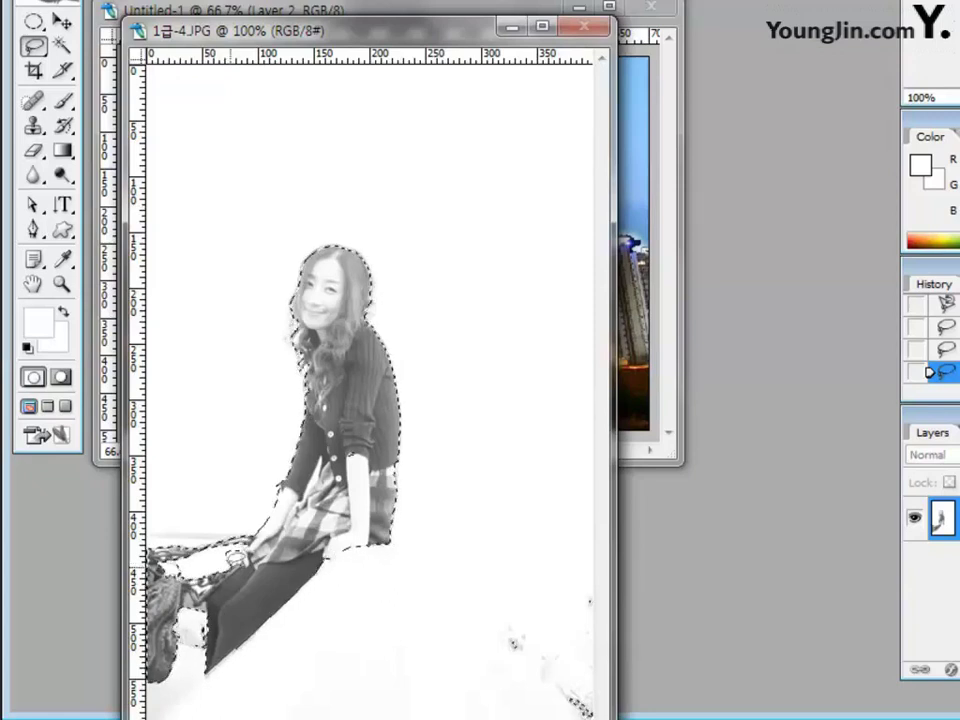
{"action": "left_click_drag", "start_coordinate": [233, 560], "coordinate": [215, 632]}
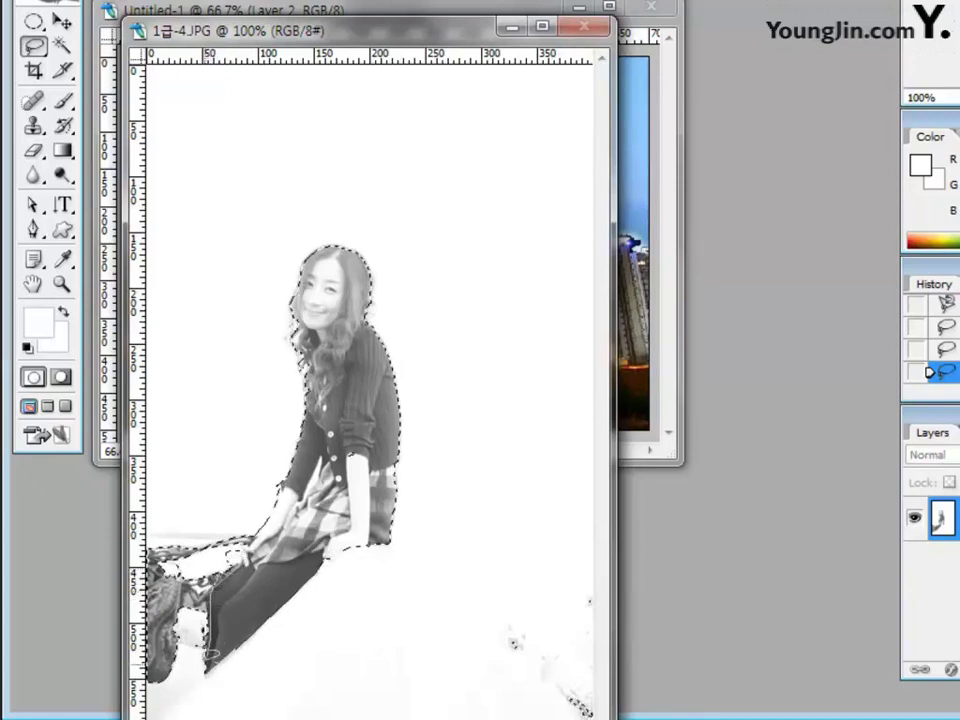
{"action": "mouse_move", "coordinate": [148, 620]}
{"action": "left_mouse_down"}
{"action": "mouse_move", "coordinate": [145, 585]}
{"action": "mouse_move", "coordinate": [165, 520]}
{"action": "mouse_move", "coordinate": [215, 495]}
{"action": "mouse_move", "coordinate": [250, 520]}
{"action": "mouse_move", "coordinate": [243, 545]}
{"action": "left_mouse_up"}
{"action": "left_click_drag", "start_coordinate": [200, 684], "coordinate": [205, 682]}
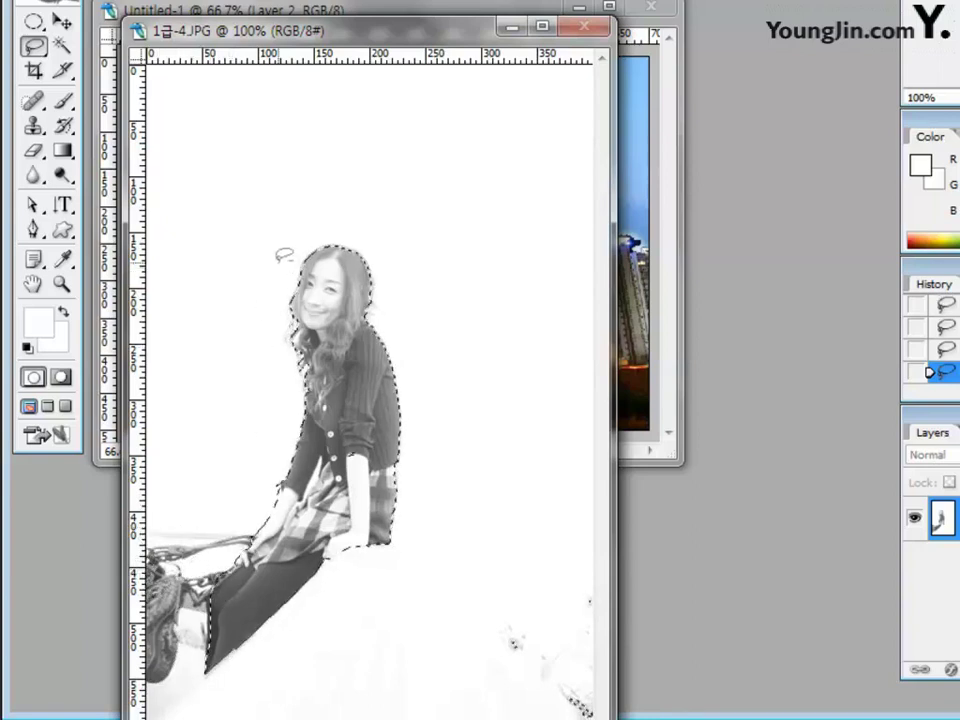
Move the selected woman into the Untitled-1 composite and place her at the lower edge, just beside the tall apartment buildings.
{"action": "left_click_drag", "start_coordinate": [255, 30], "coordinate": [416, 20]}
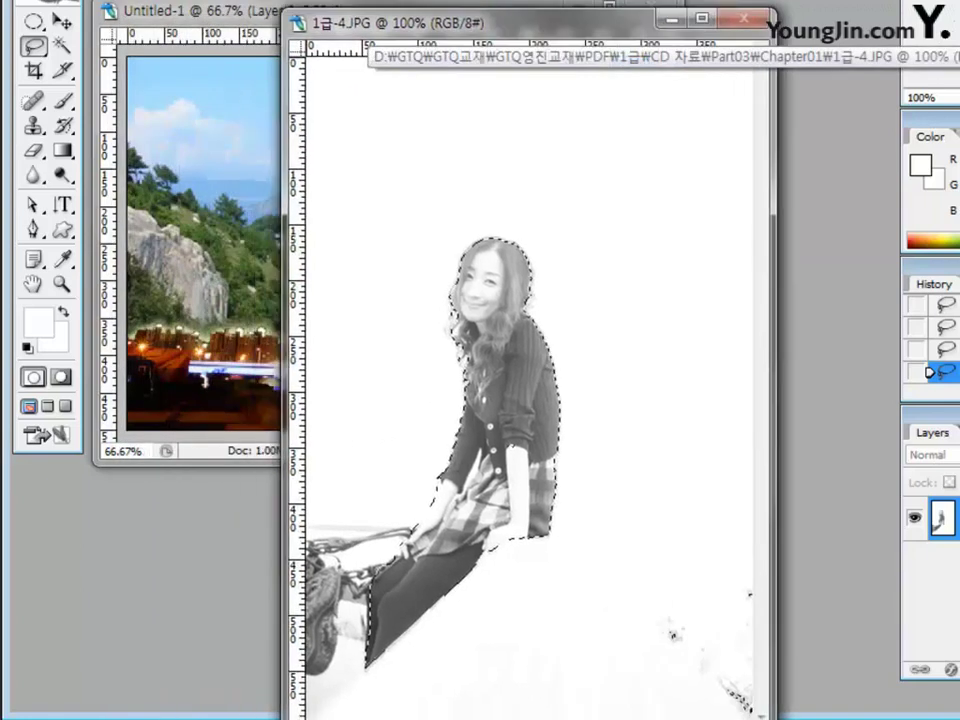
{"action": "left_click", "coordinate": [60, 22]}
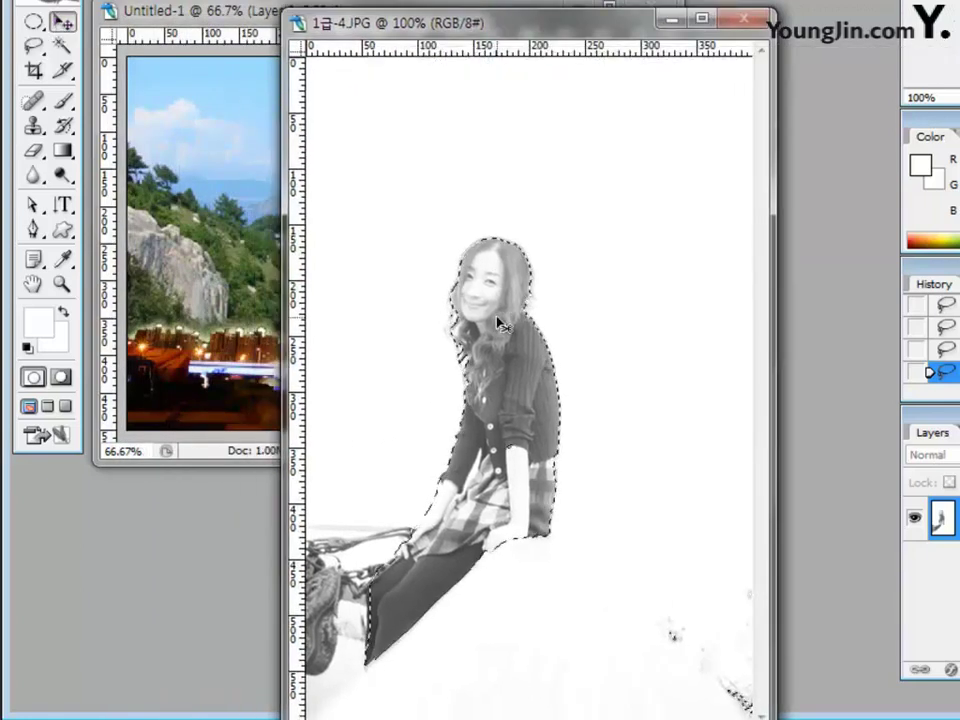
{"action": "left_click_drag", "start_coordinate": [497, 321], "coordinate": [240, 200]}
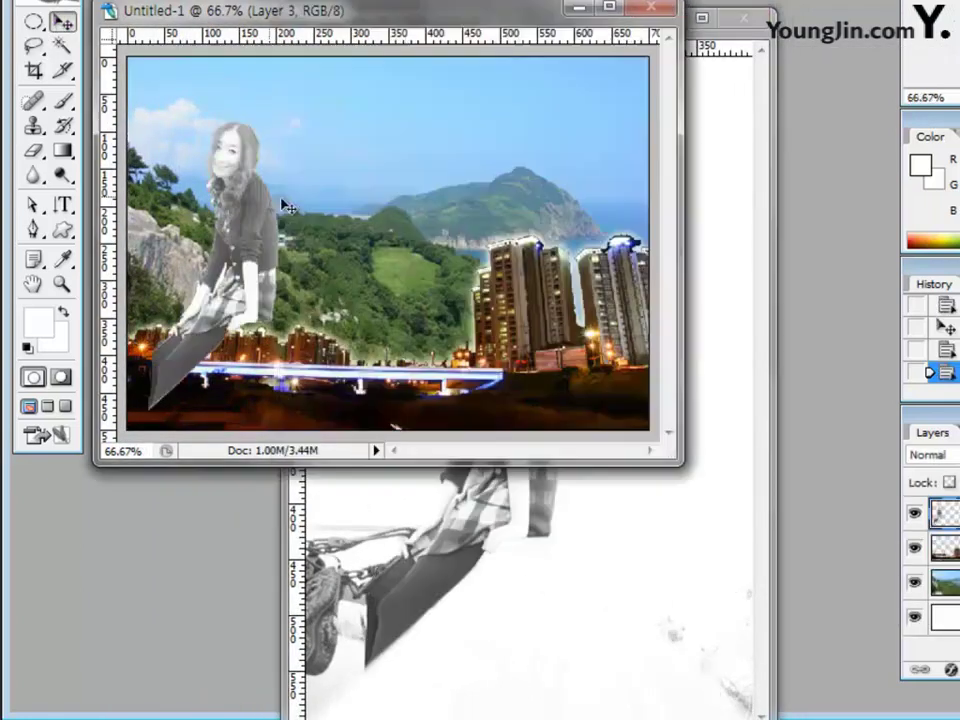
{"action": "left_click_drag", "start_coordinate": [232, 250], "coordinate": [450, 353]}
{"action": "left_click_drag", "start_coordinate": [448, 489], "coordinate": [447, 490]}
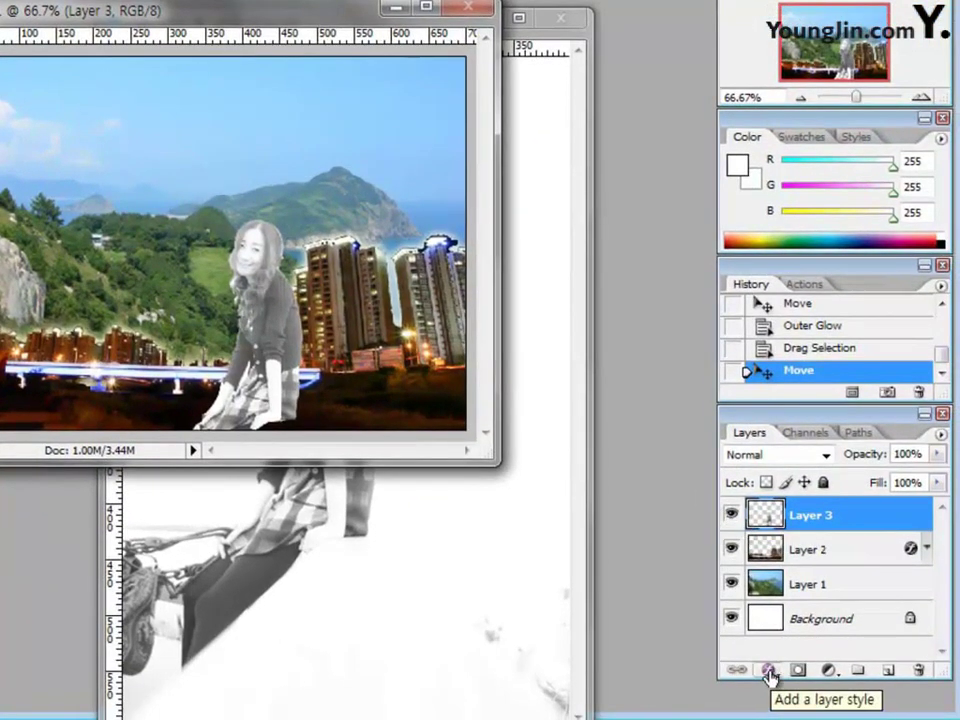
Apply an Outer Glow layer style with a size of 70 px to the woman on Layer 3.
{"action": "left_click", "coordinate": [768, 676]}
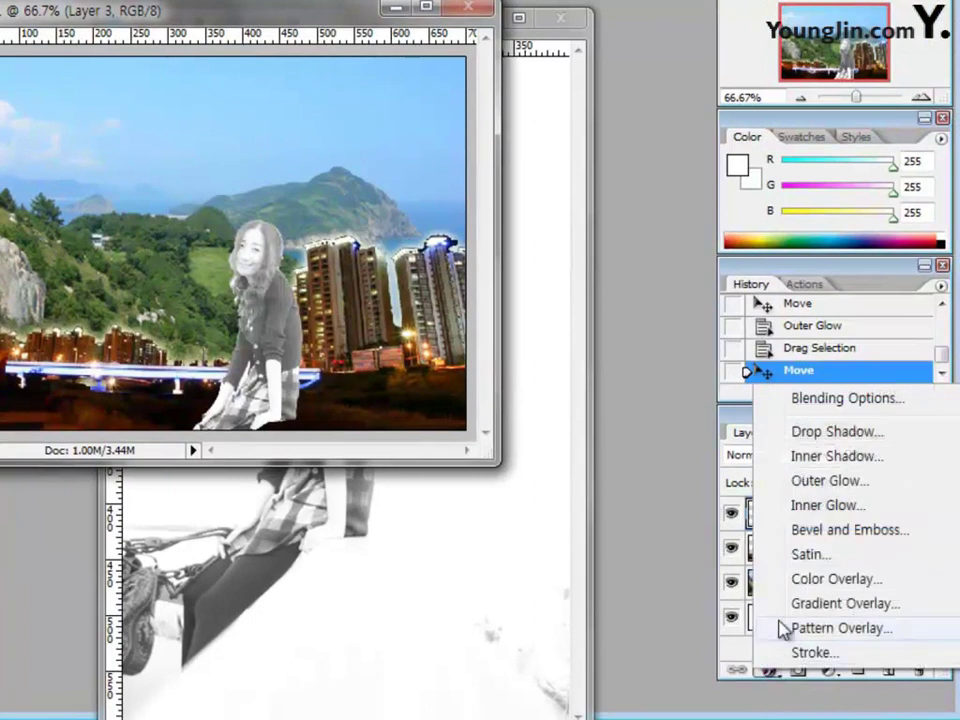
{"action": "left_click", "coordinate": [834, 484]}
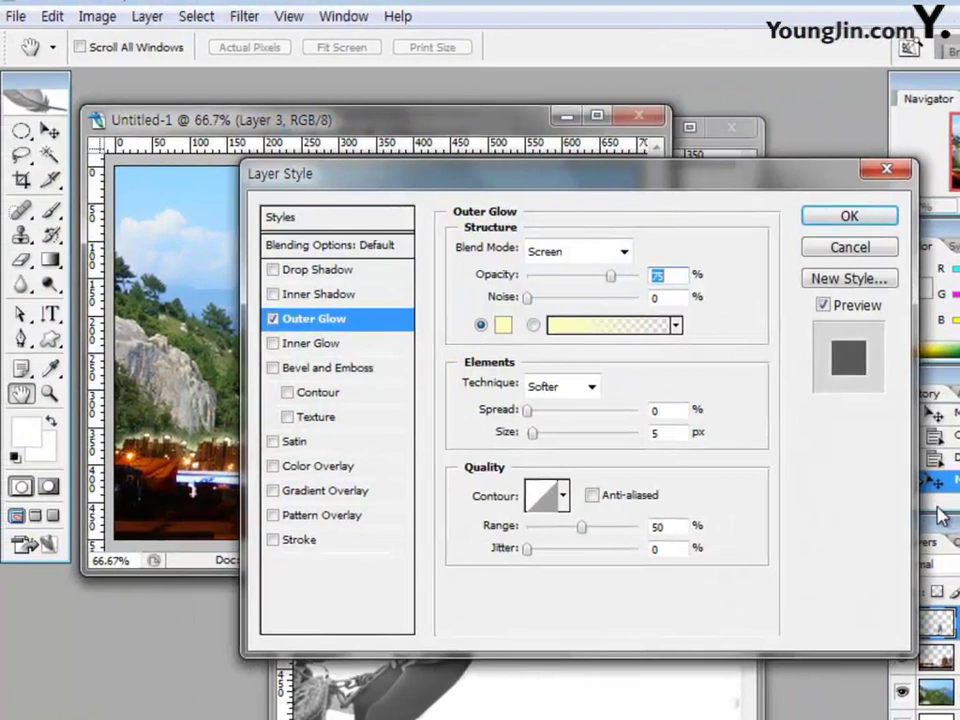
{"action": "double_click", "coordinate": [666, 432]}
{"action": "type", "text": "7"}
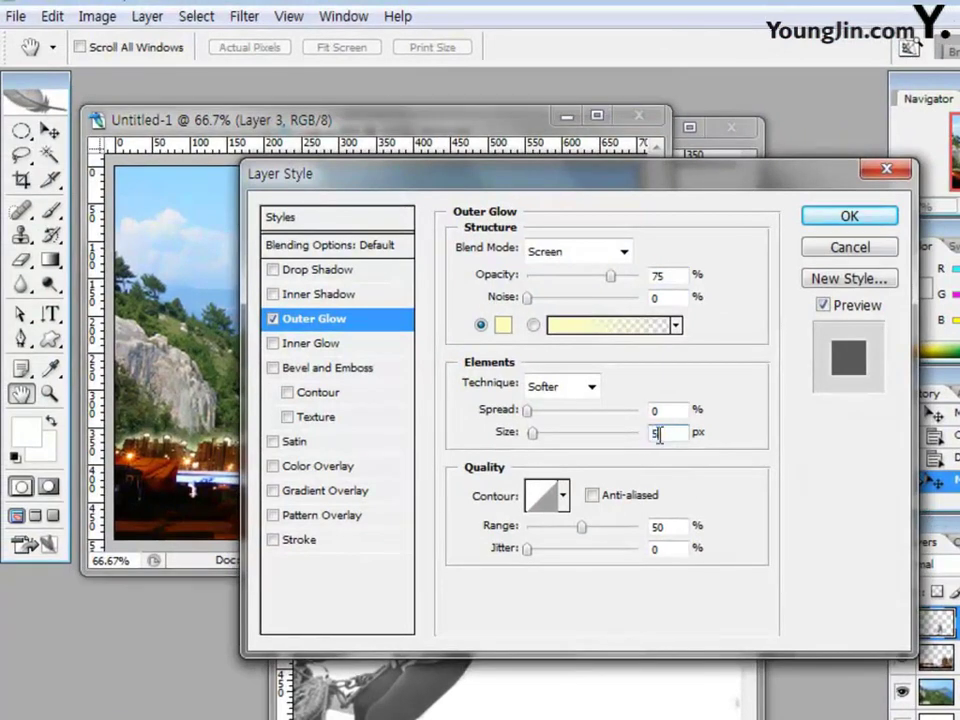
{"action": "type", "text": "0"}
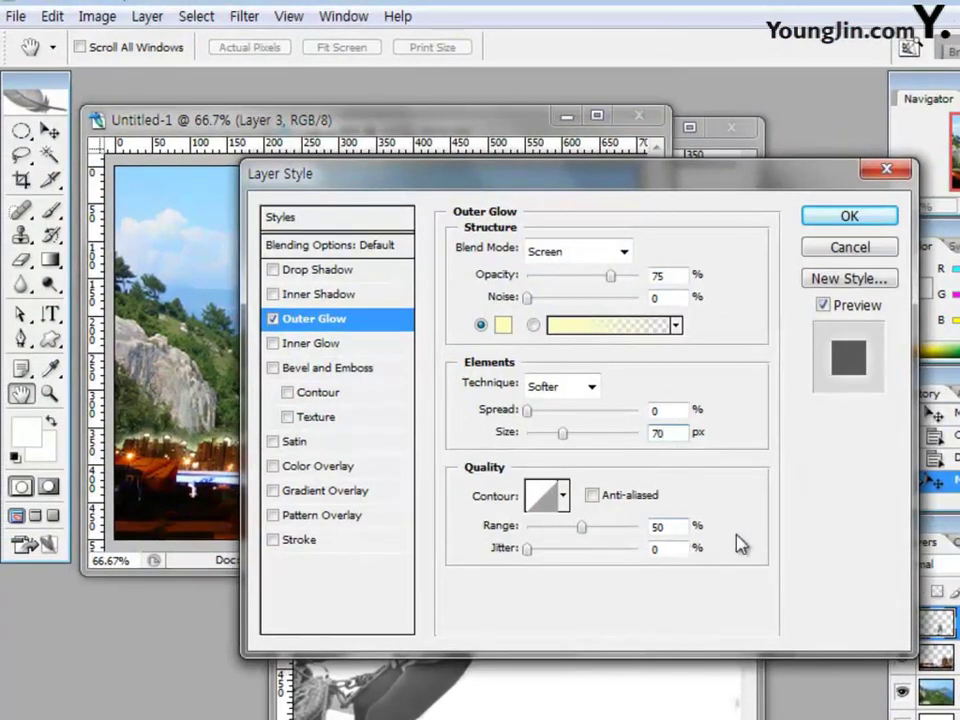
{"action": "left_click", "coordinate": [876, 218]}
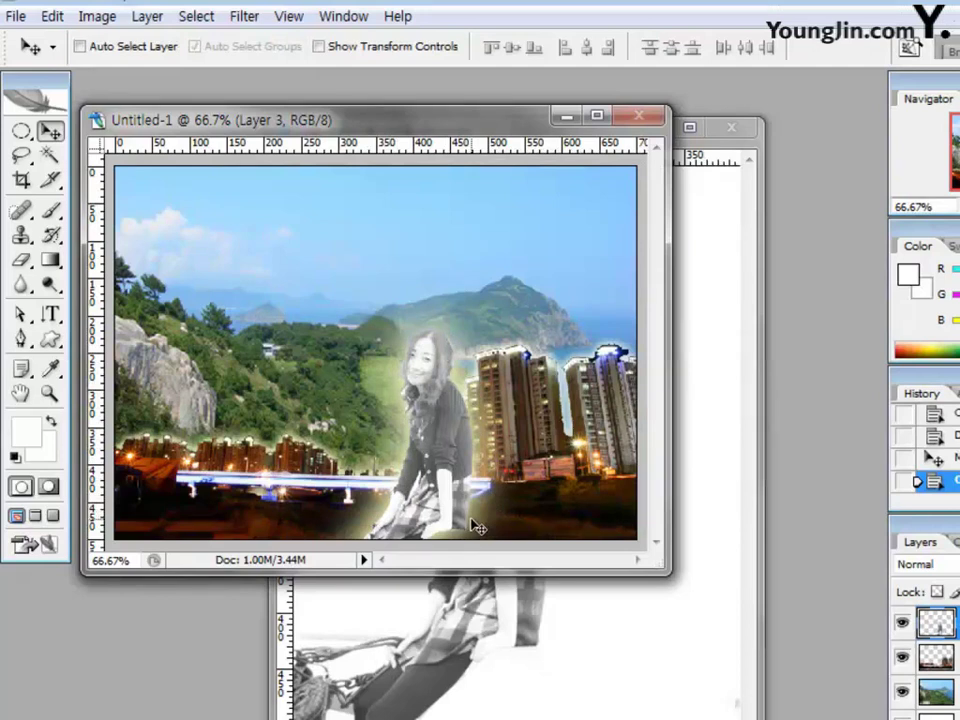
{"action": "left_click", "coordinate": [49, 158]}
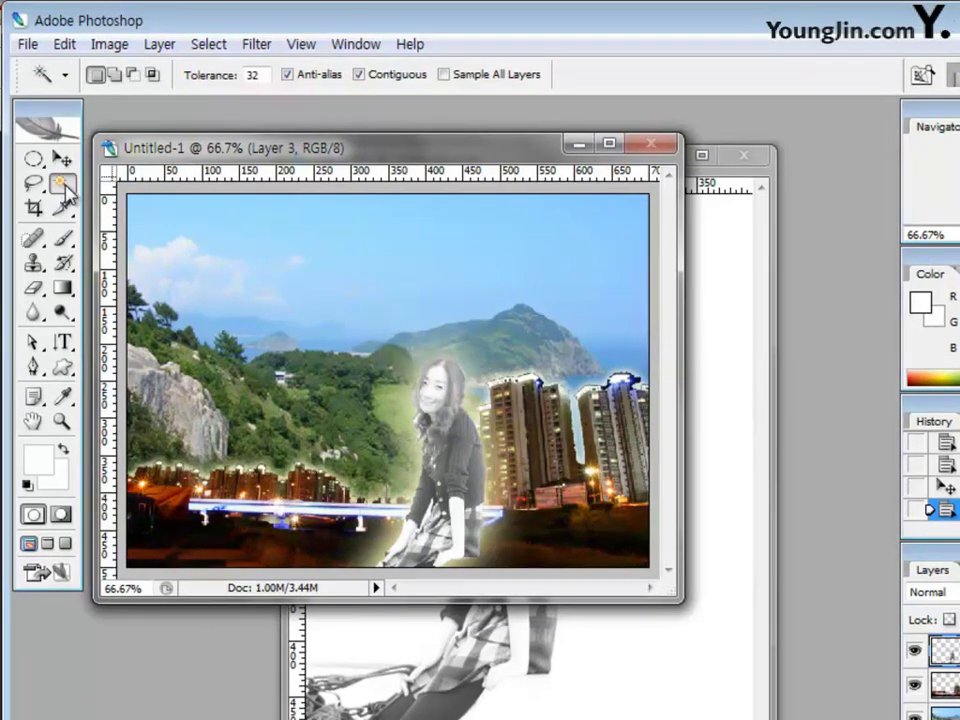
{"action": "left_click", "coordinate": [34, 184]}
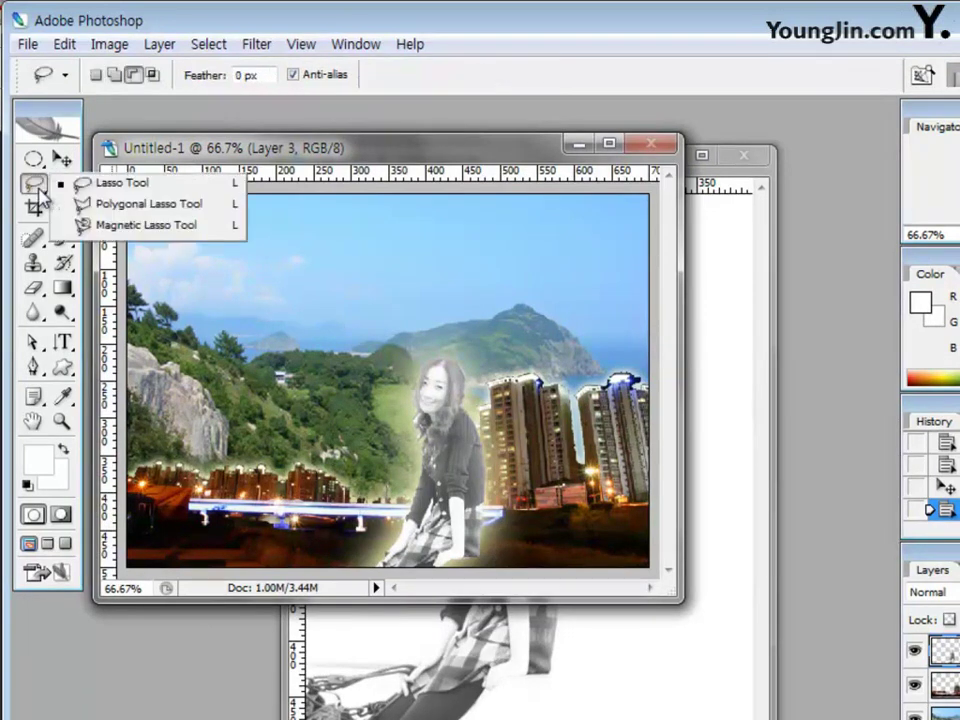
{"action": "left_click", "coordinate": [95, 224]}
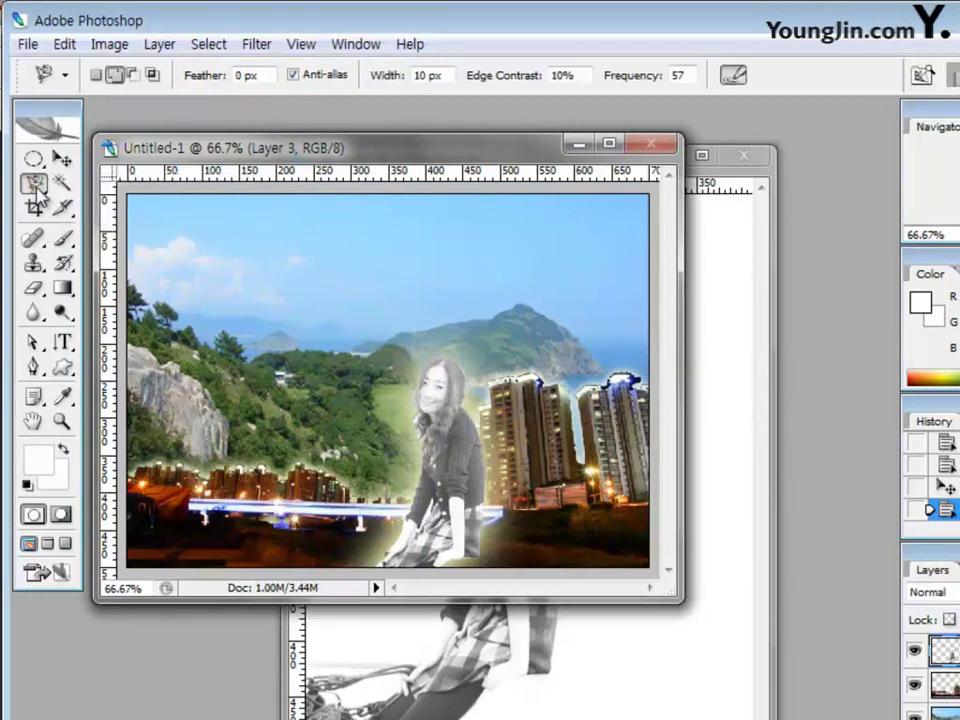
{"action": "left_click", "coordinate": [60, 185]}
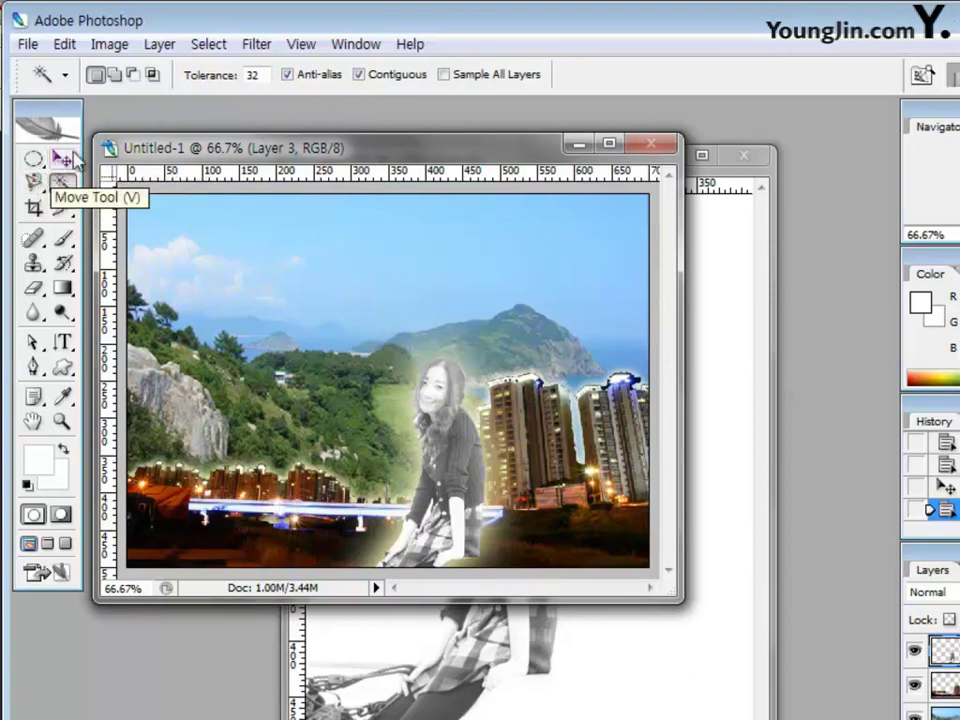
{"action": "left_click", "coordinate": [62, 184]}
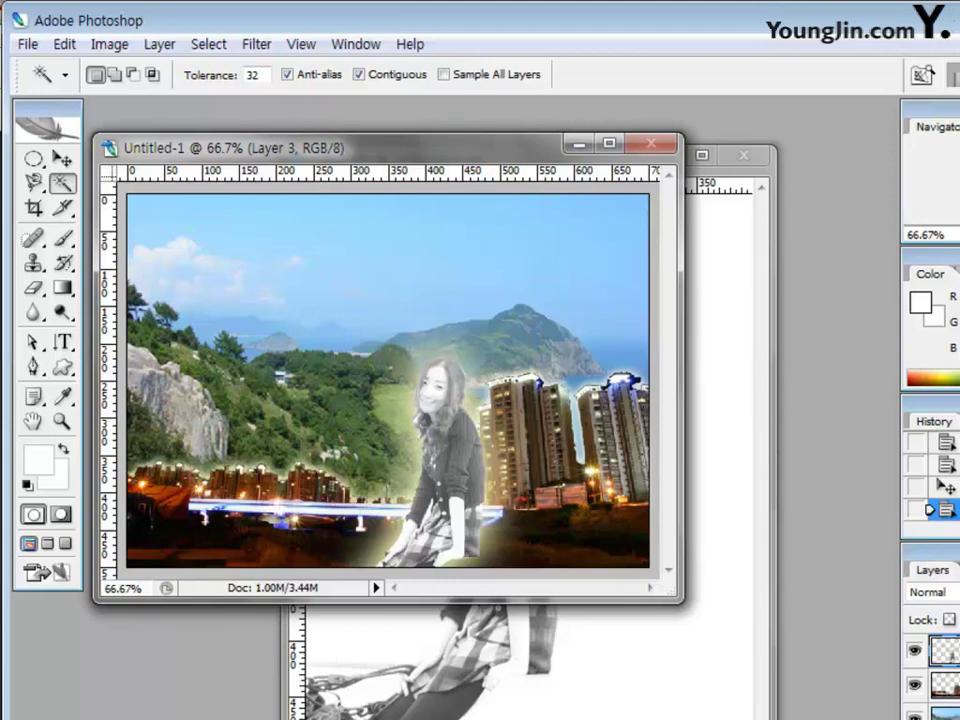
{"action": "left_click", "coordinate": [358, 74]}
{"action": "left_click", "coordinate": [358, 74]}
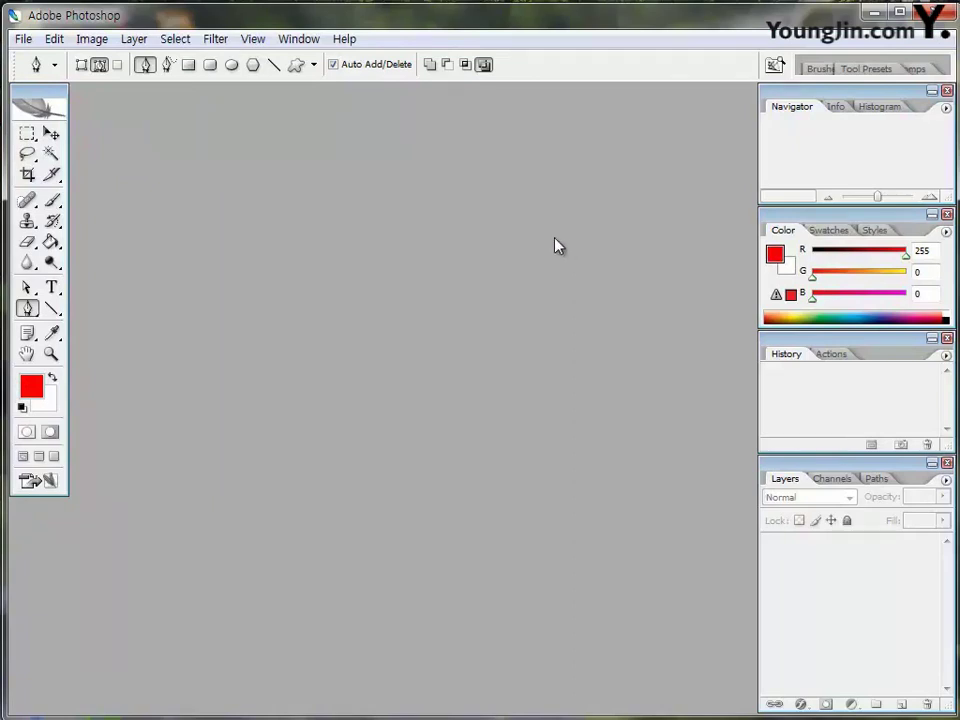
Open the 1급-5 and 1급-6 images together from the Chapter01 folder.
{"action": "double_click", "coordinate": [432, 286]}
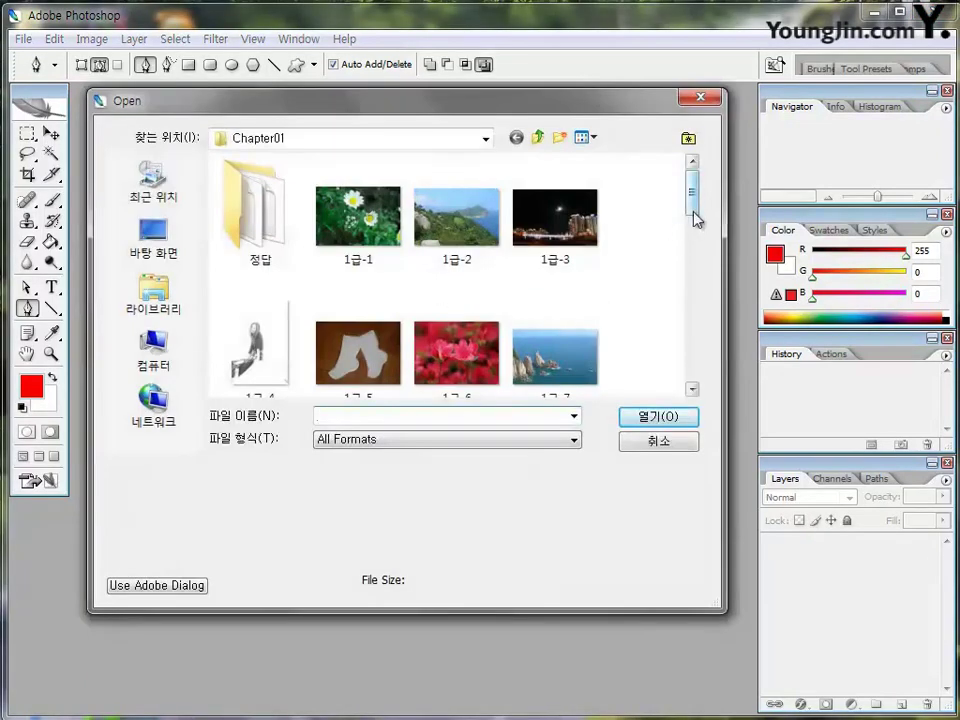
{"action": "scroll", "coordinate": [695, 222], "scroll_direction": "down", "scroll_amount": 1}
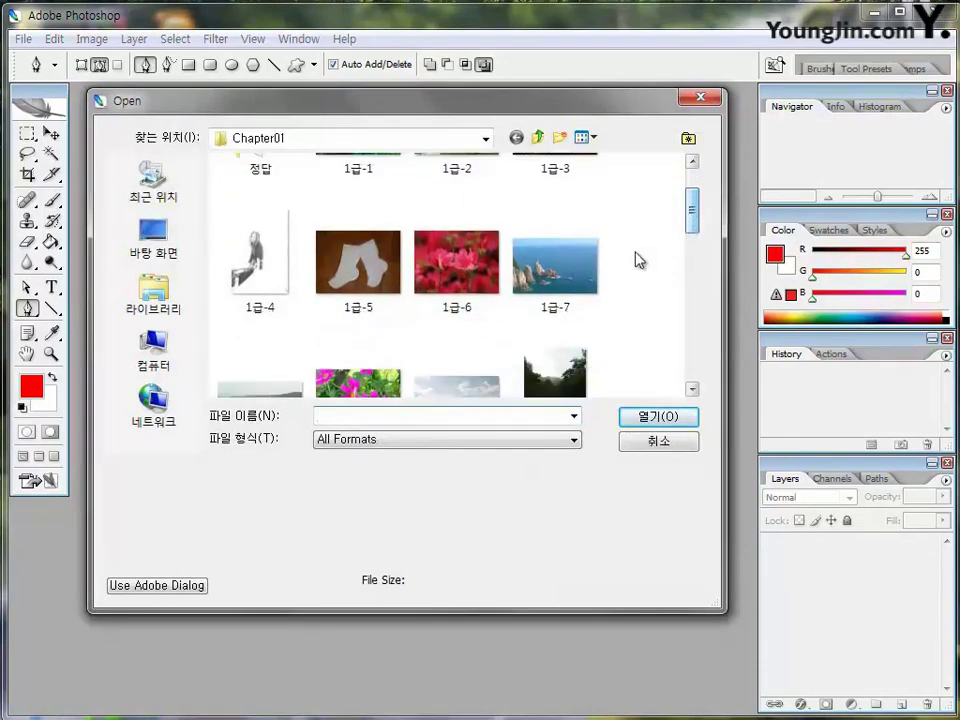
{"action": "left_click", "coordinate": [374, 285]}
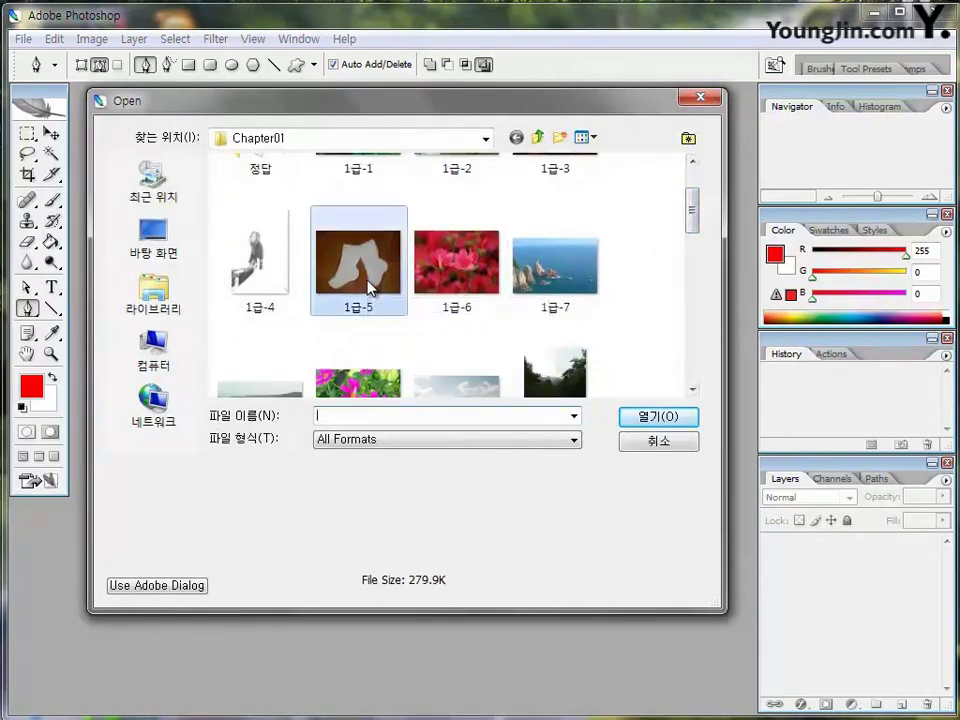
{"action": "left_click", "coordinate": [466, 282], "text": "ctrl"}
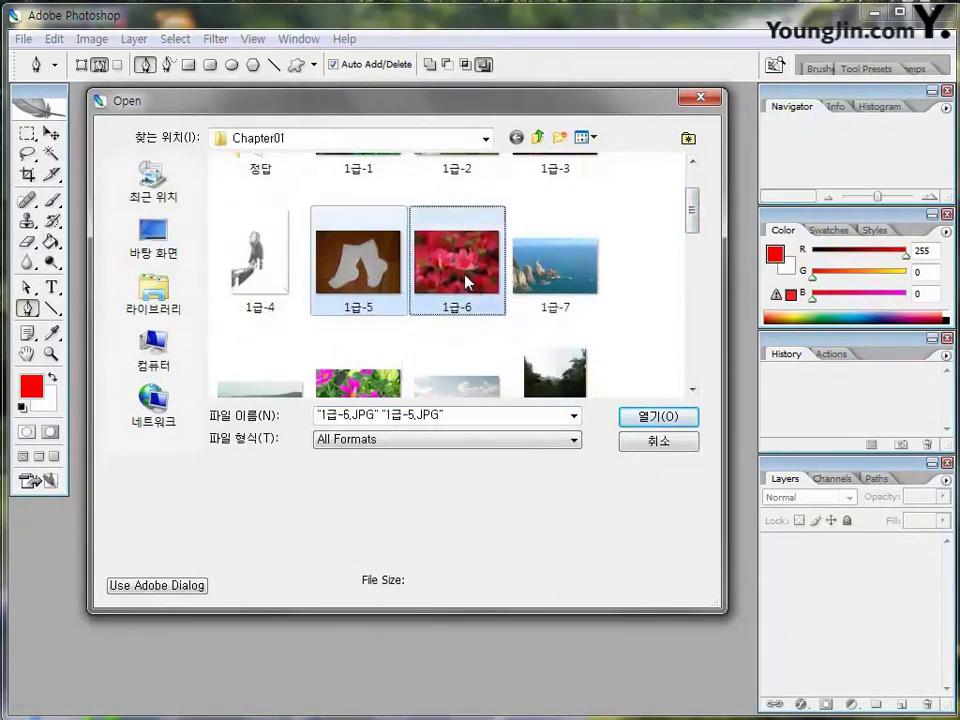
{"action": "left_click", "coordinate": [648, 417]}
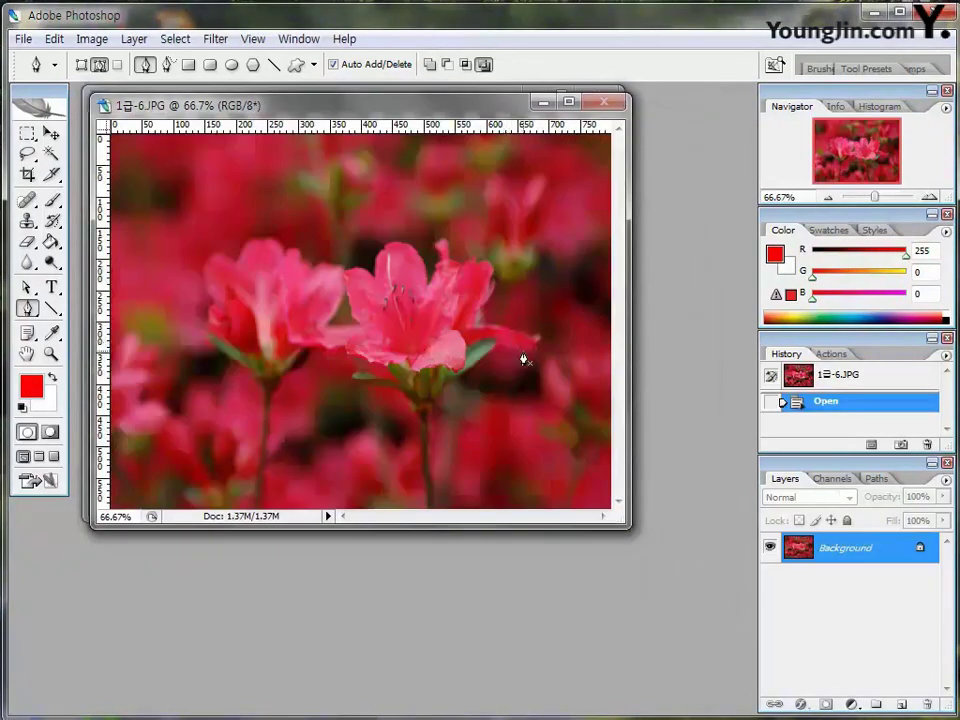
Create a new 800 x 600 pixel document with a white background and shift its window to uncover the 1급-6 title bar.
{"action": "key", "text": "ctrl+n"}
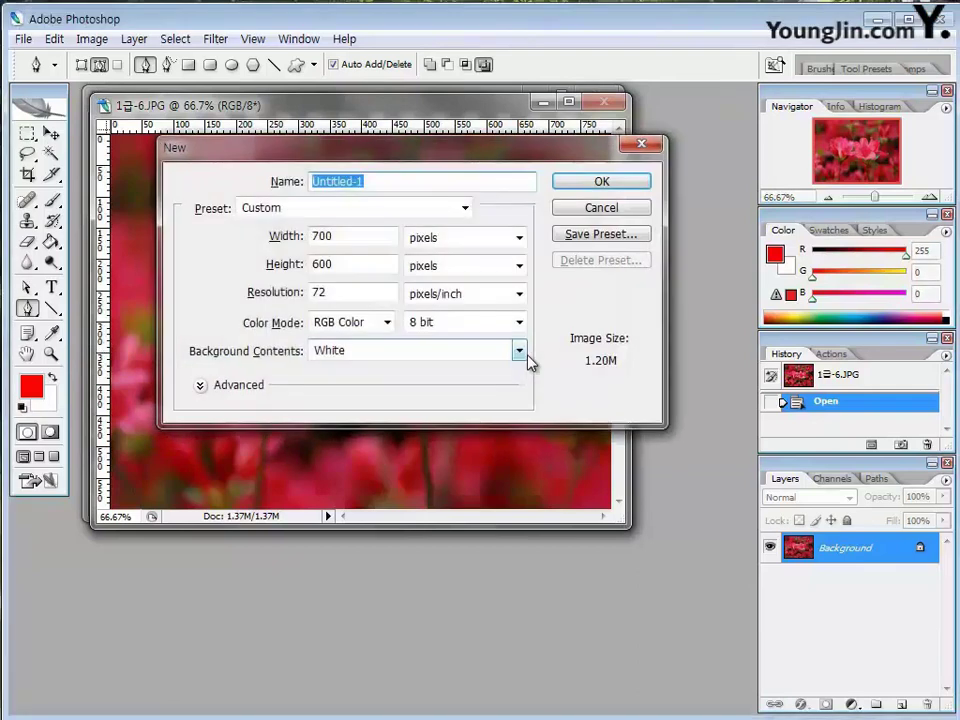
{"action": "double_click", "coordinate": [348, 238]}
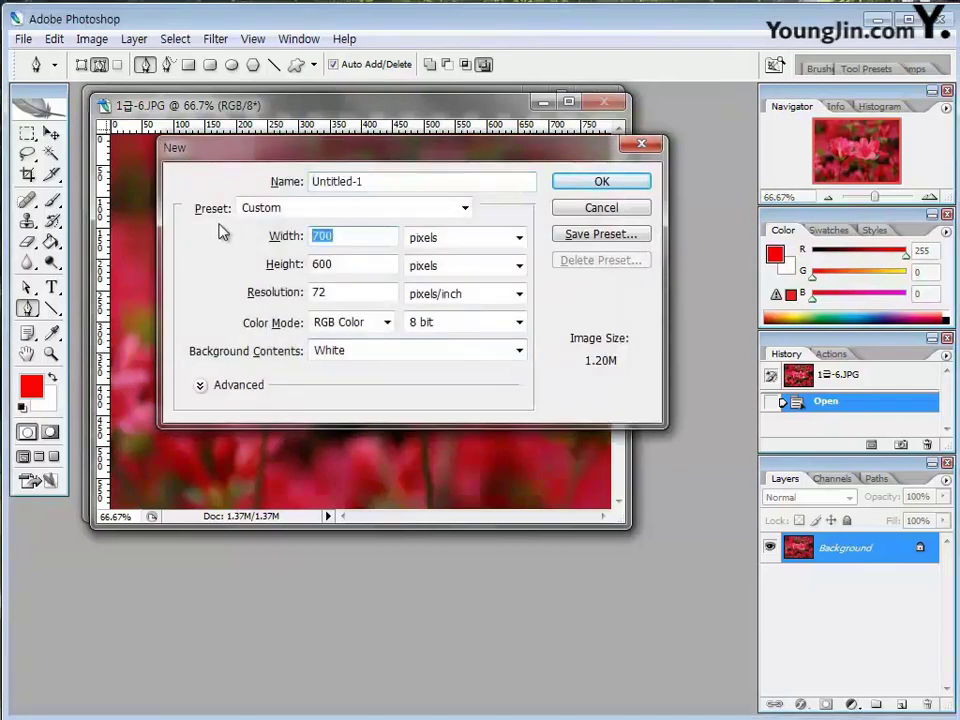
{"action": "type", "text": "800"}
{"action": "key", "text": "Tab"}
{"action": "key", "text": "Tab"}
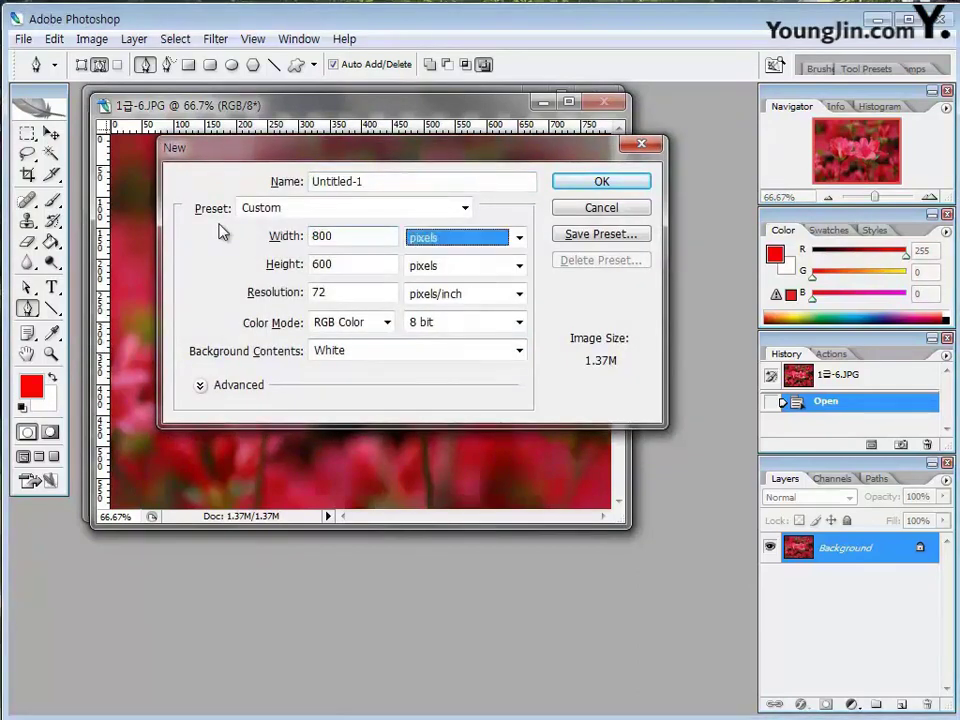
{"action": "type", "text": "600"}
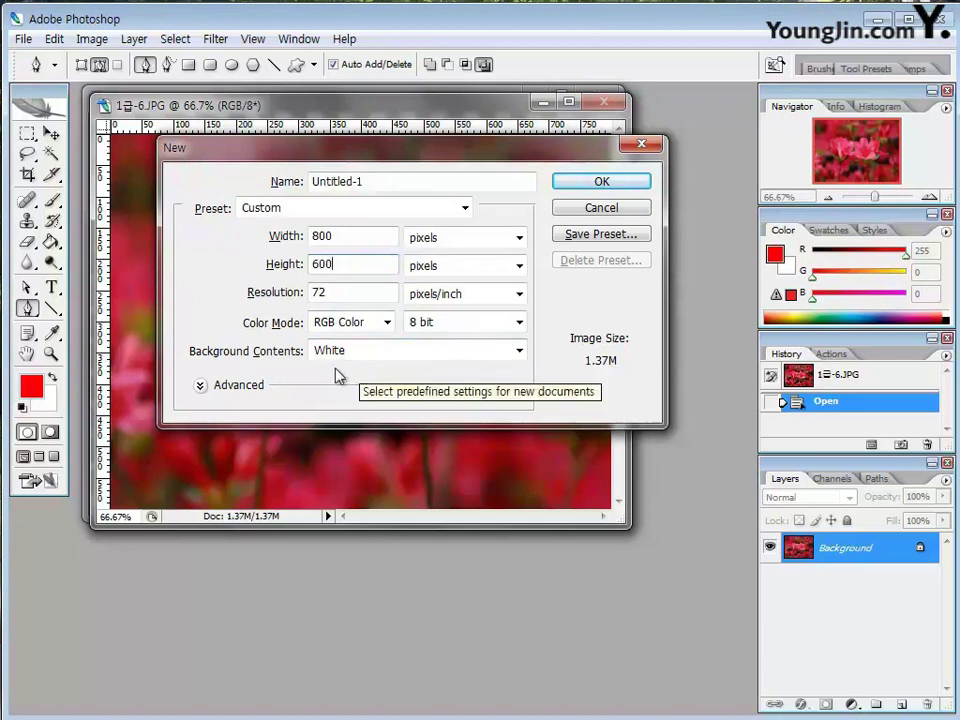
{"action": "left_click", "coordinate": [640, 184]}
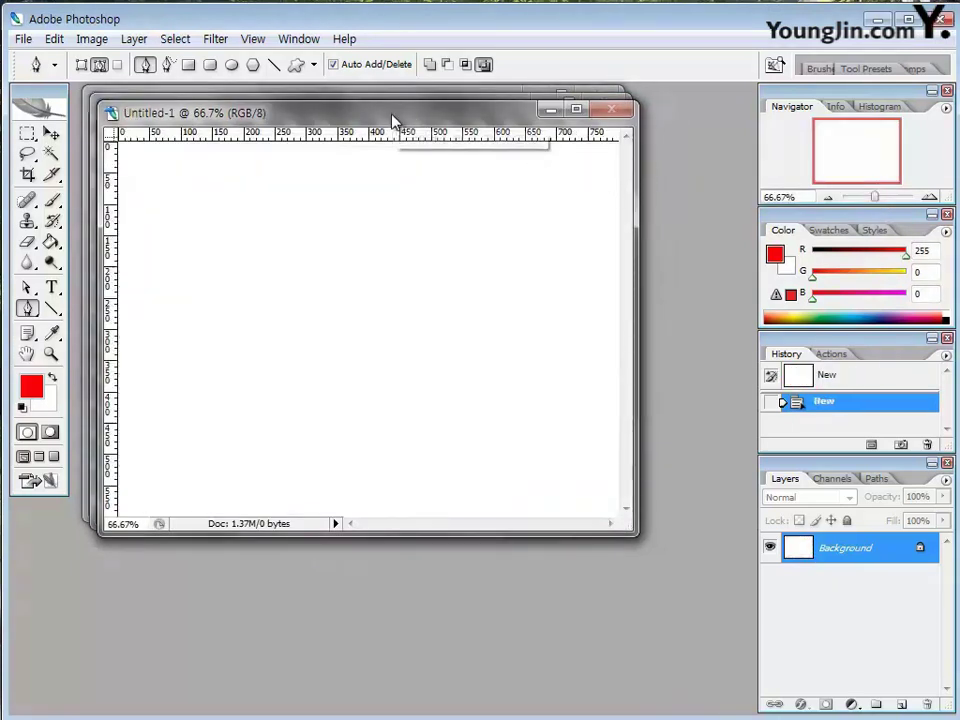
{"action": "left_click_drag", "start_coordinate": [395, 120], "coordinate": [381, 147]}
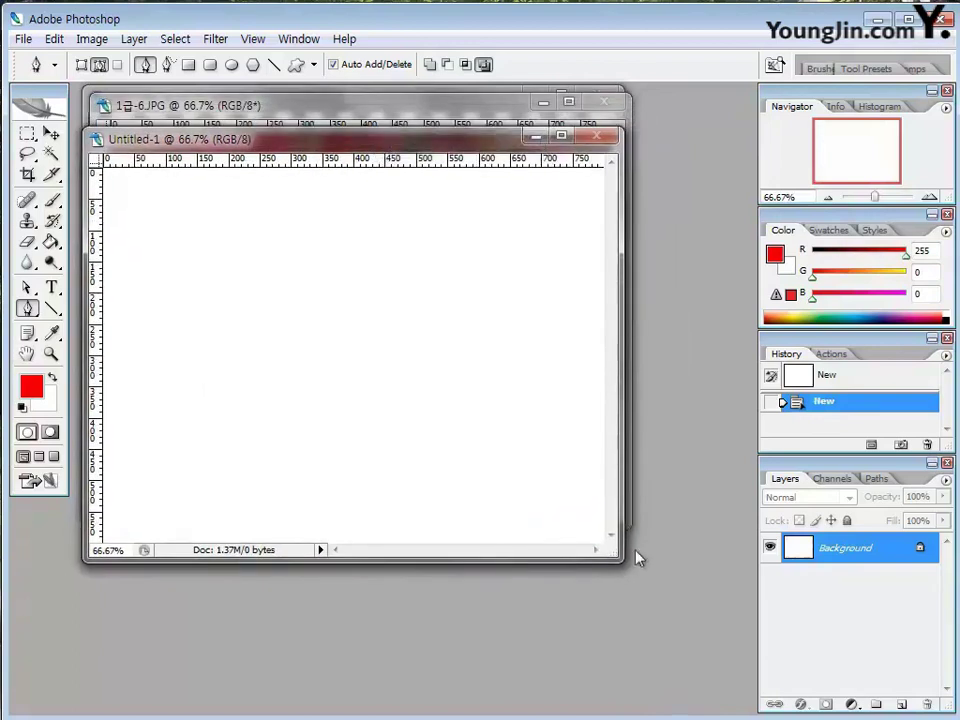
Enlarge the Untitled-1 window to fit its canvas, move the 1급-5 sock photo into it, and align the photo with the canvas.
{"action": "left_click_drag", "start_coordinate": [637, 557], "coordinate": [656, 584]}
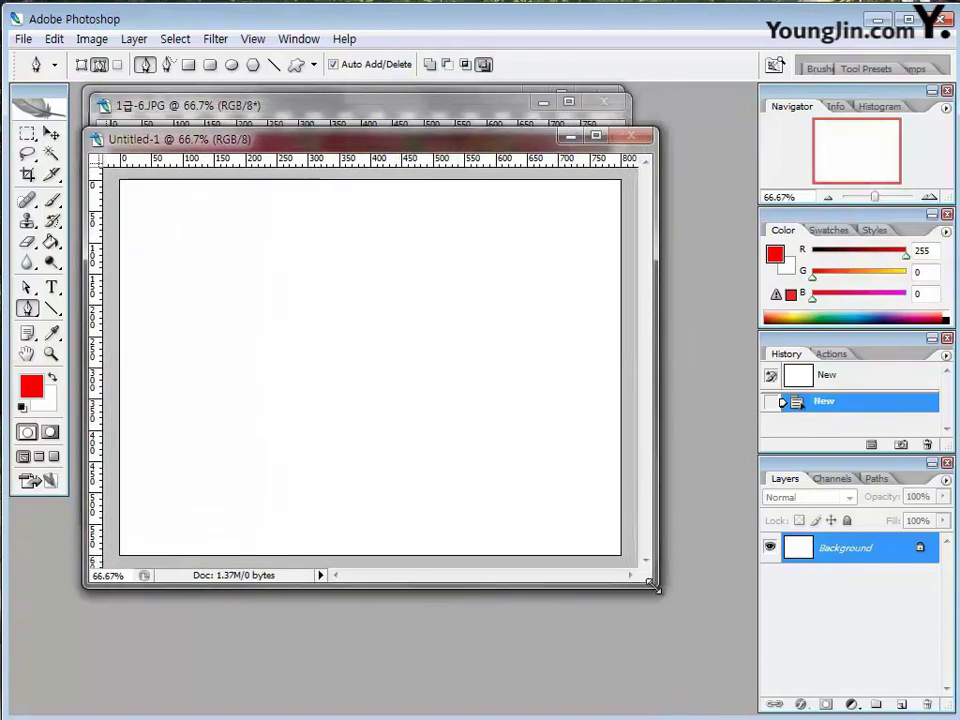
{"action": "left_click", "coordinate": [365, 92]}
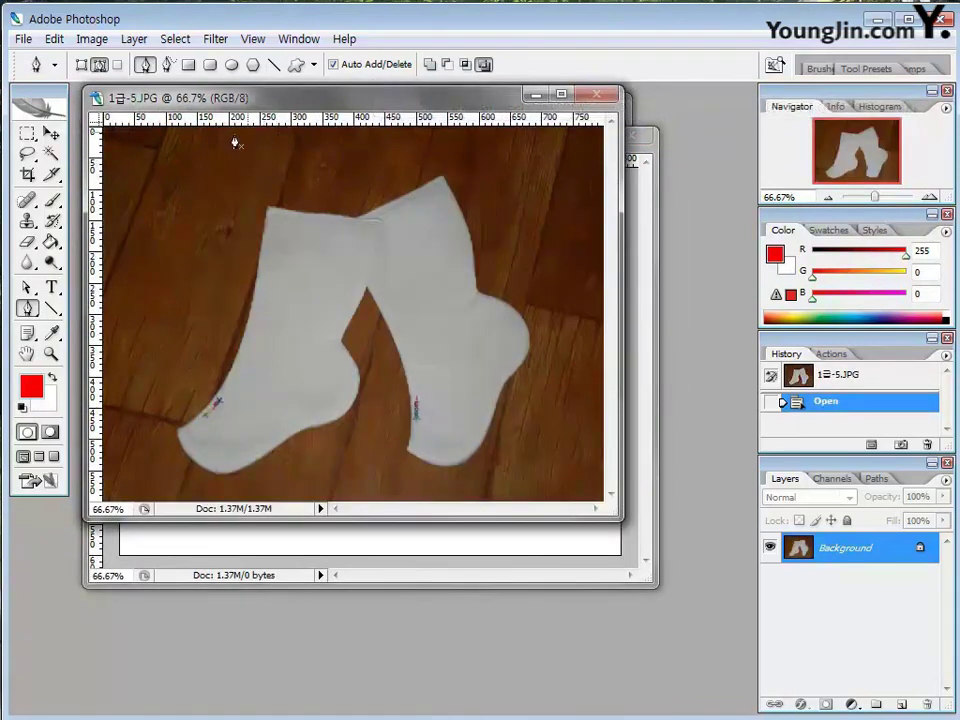
{"action": "left_click", "coordinate": [52, 135]}
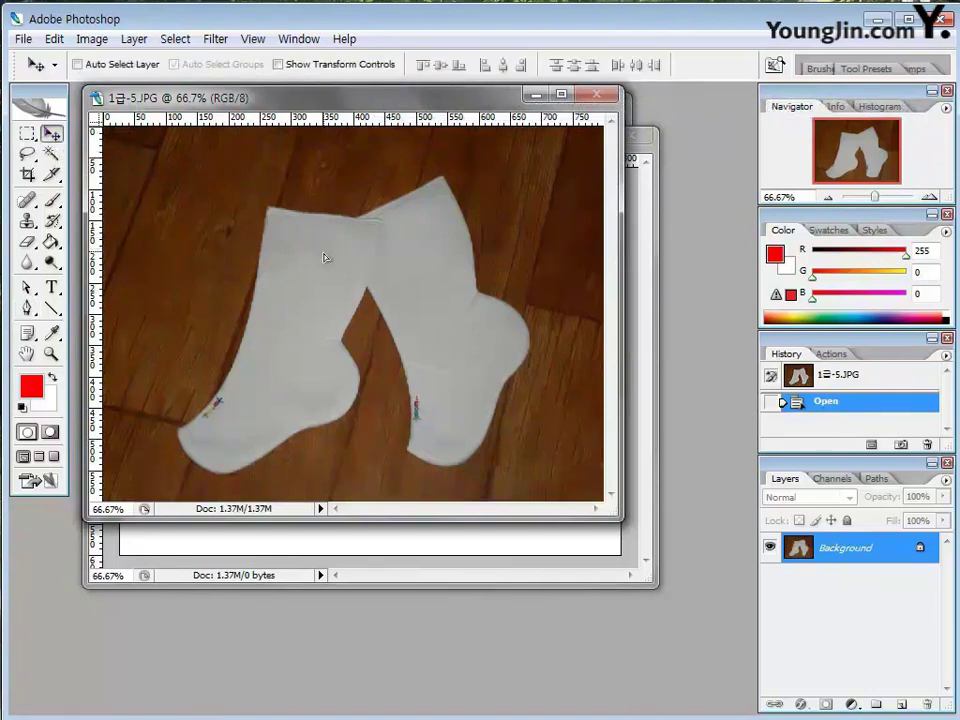
{"action": "left_click_drag", "start_coordinate": [461, 500], "coordinate": [368, 281]}
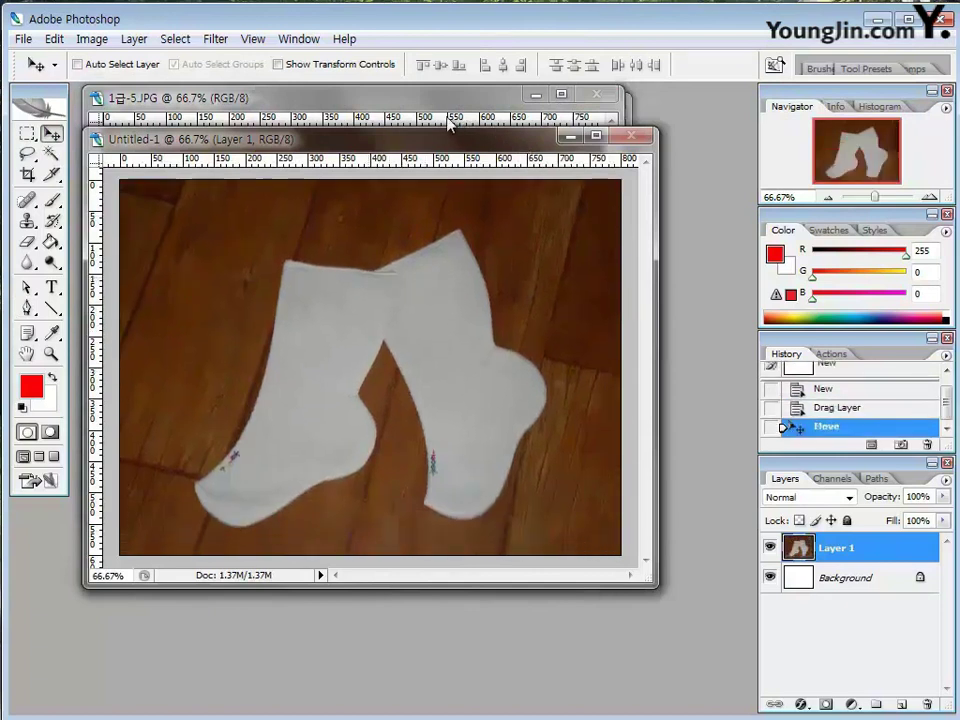
{"action": "left_click_drag", "start_coordinate": [436, 143], "coordinate": [439, 193]}
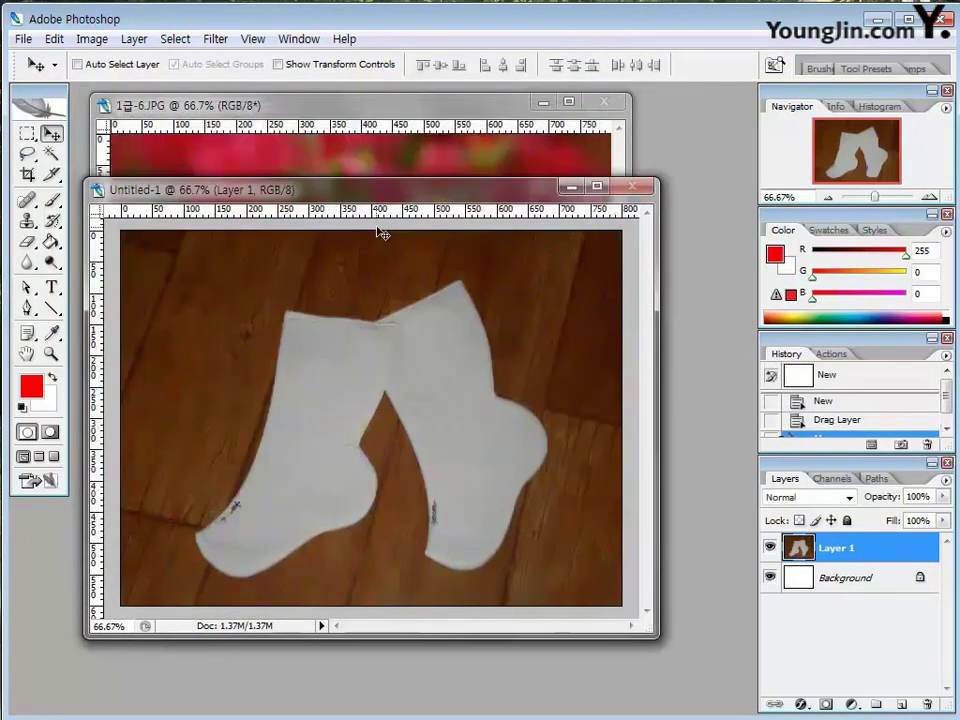
{"action": "left_click_drag", "start_coordinate": [392, 193], "coordinate": [382, 104]}
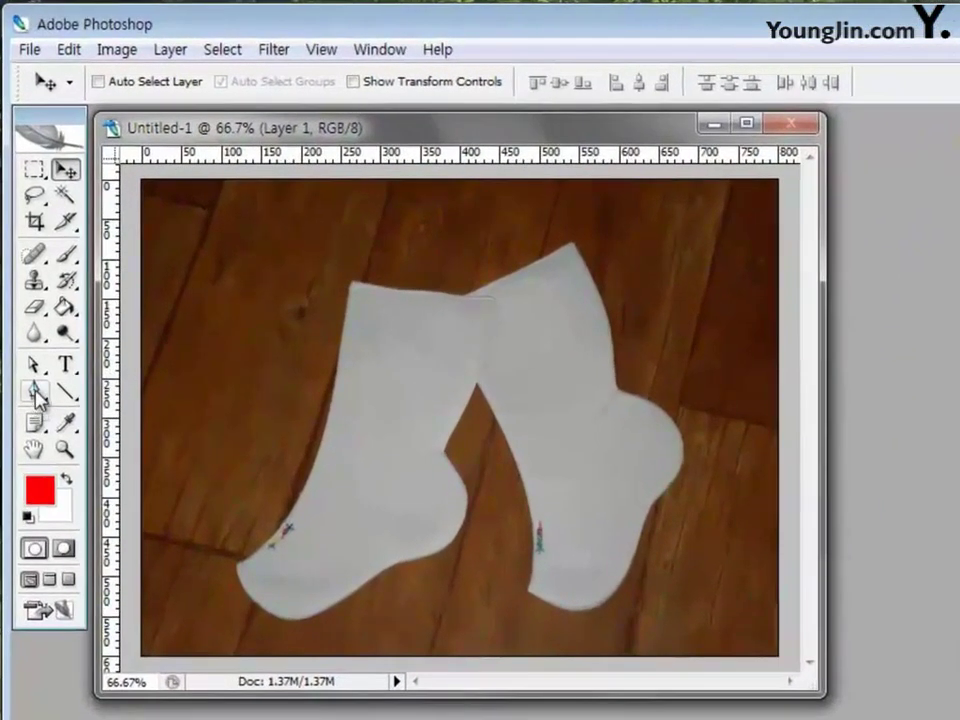
Try tracing the left sock's front edge with the Pen tool in Shape Layers mode, and remove the unfinished shape.
{"action": "left_click", "coordinate": [36, 394]}
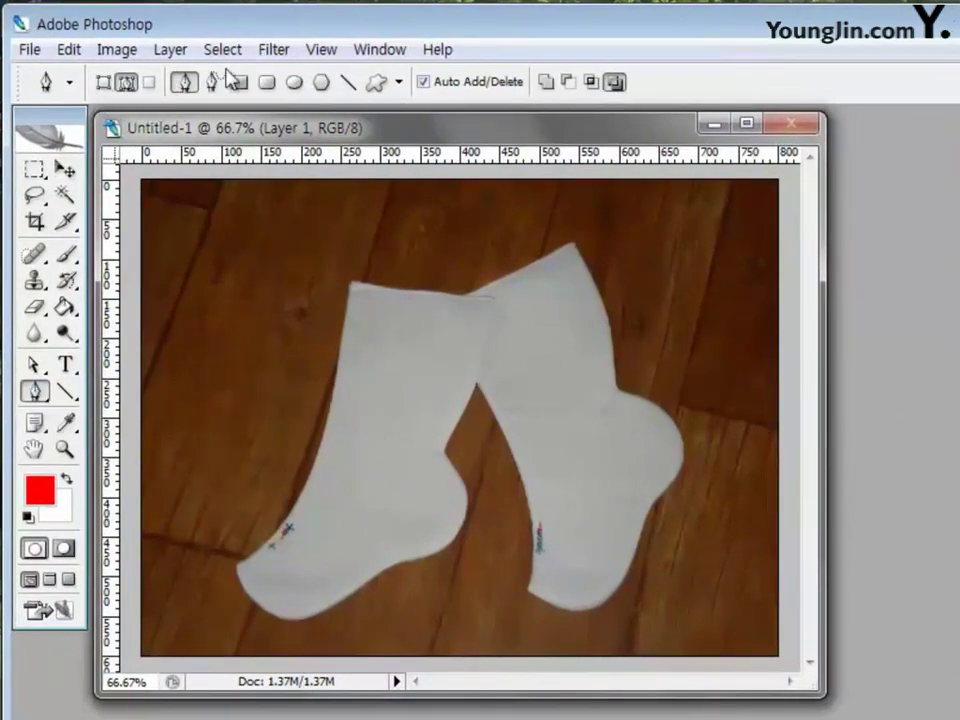
{"action": "left_click", "coordinate": [103, 83]}
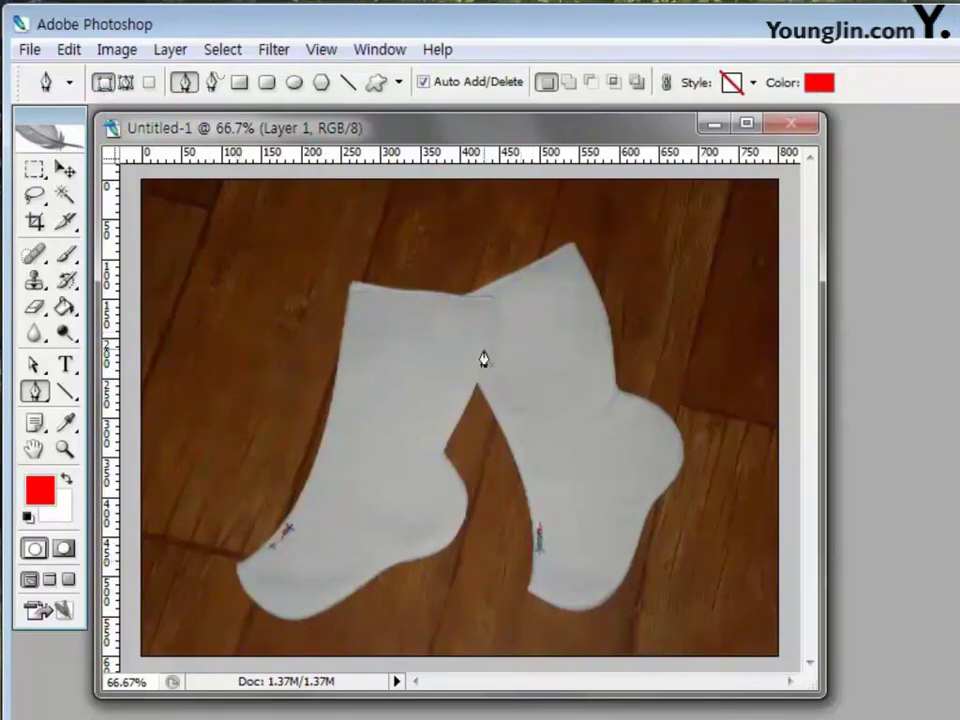
{"action": "left_click", "coordinate": [240, 563]}
{"action": "left_click_drag", "start_coordinate": [328, 422], "coordinate": [348, 310]}
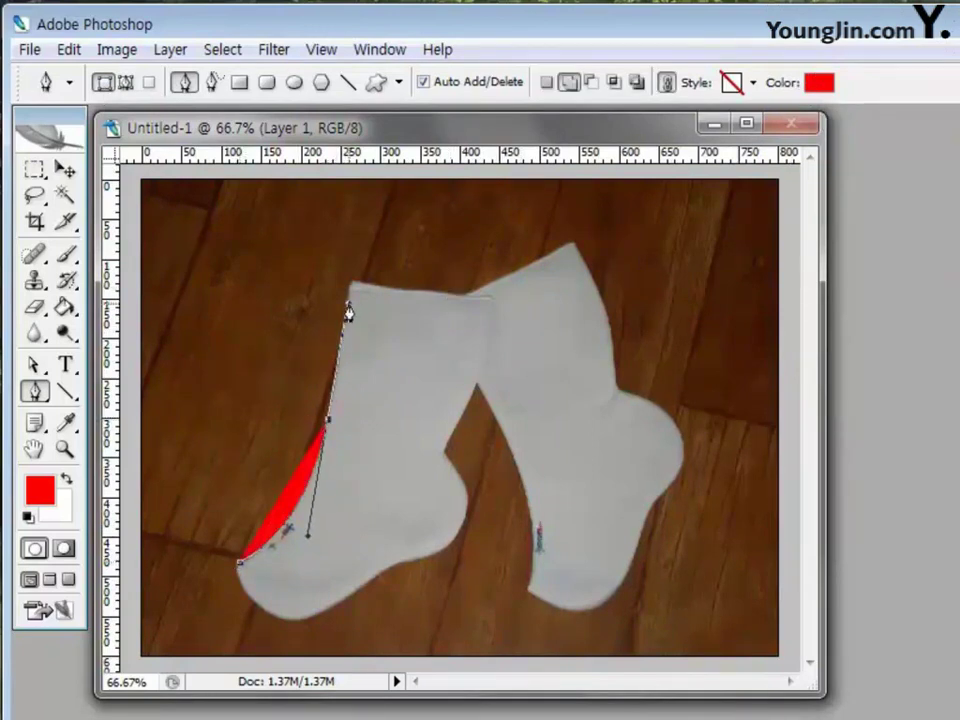
{"action": "left_click", "coordinate": [328, 420], "text": "alt"}
{"action": "left_click", "coordinate": [349, 285]}
{"action": "left_click_drag", "start_coordinate": [491, 298], "coordinate": [529, 290]}
{"action": "key", "text": "ctrl+alt+z"}
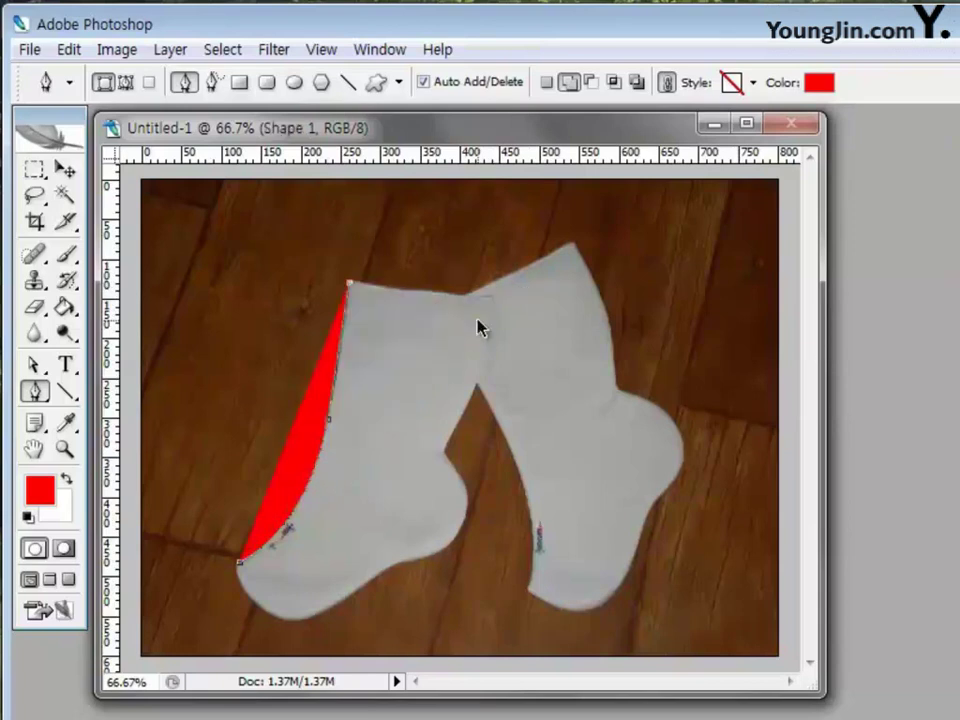
{"action": "key", "text": "ctrl+alt+z"}
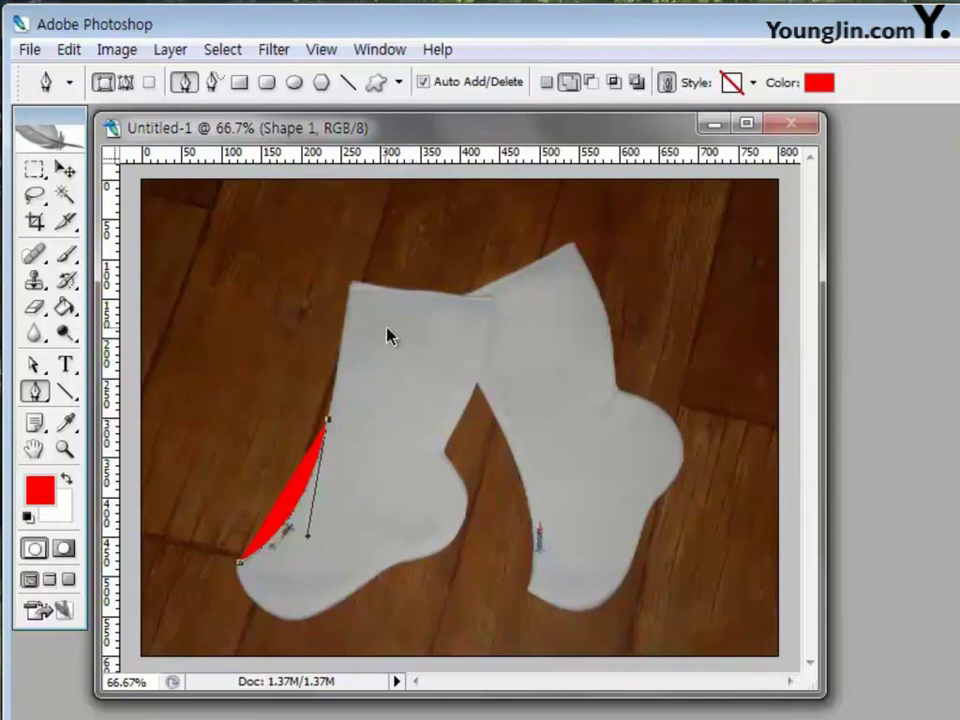
{"action": "key", "text": "Delete"}
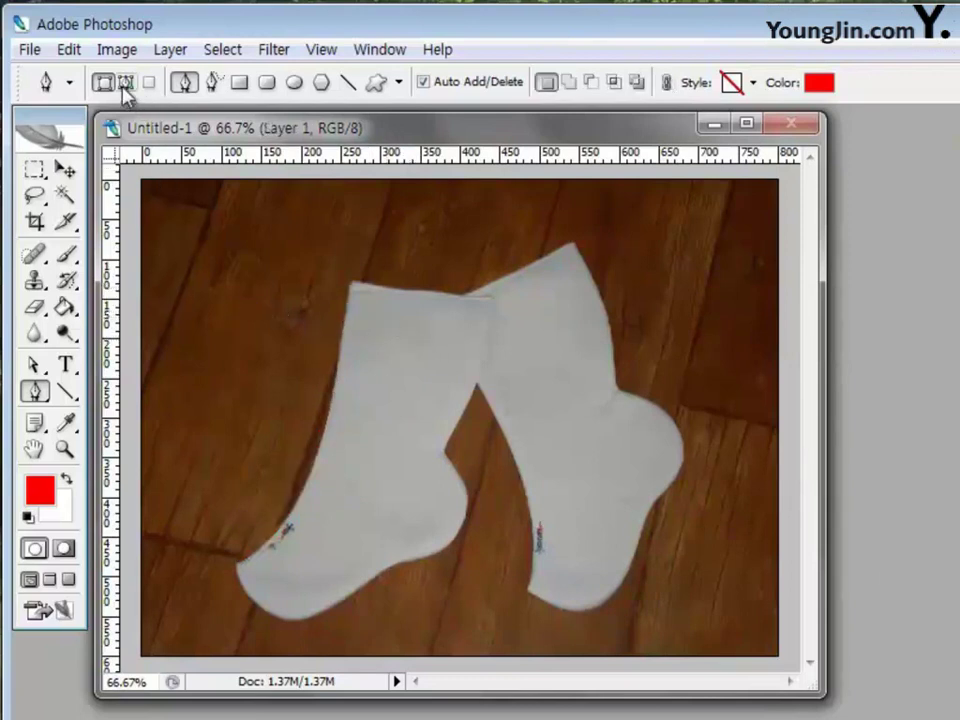
Set the Pen tool to Paths mode and place the first anchor point at the left sock's toe tip.
{"action": "left_click", "coordinate": [126, 83]}
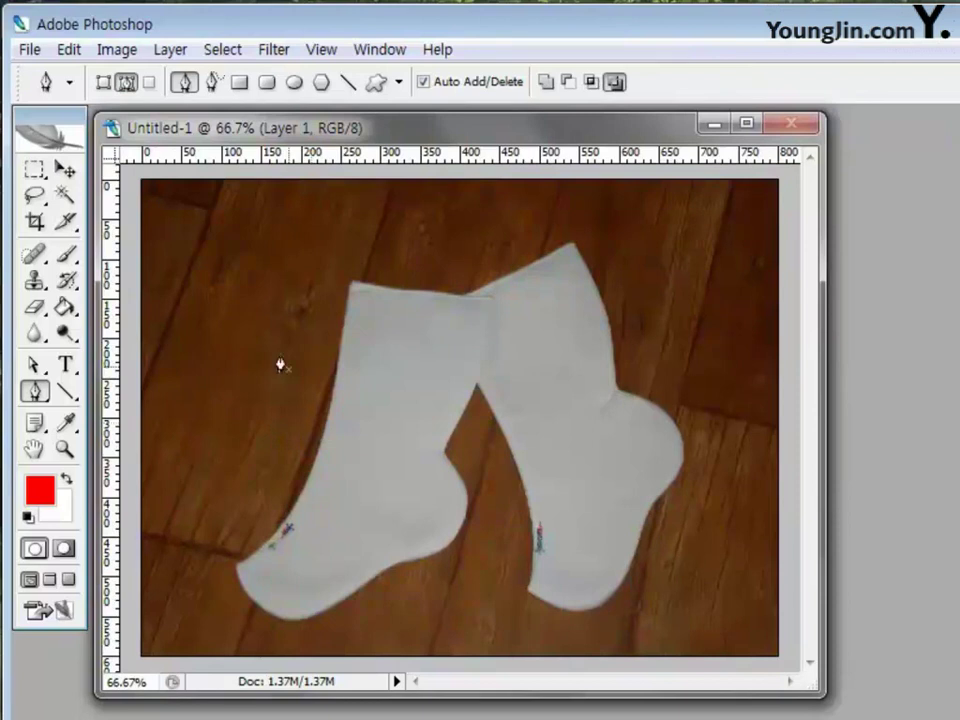
{"action": "left_click", "coordinate": [131, 88]}
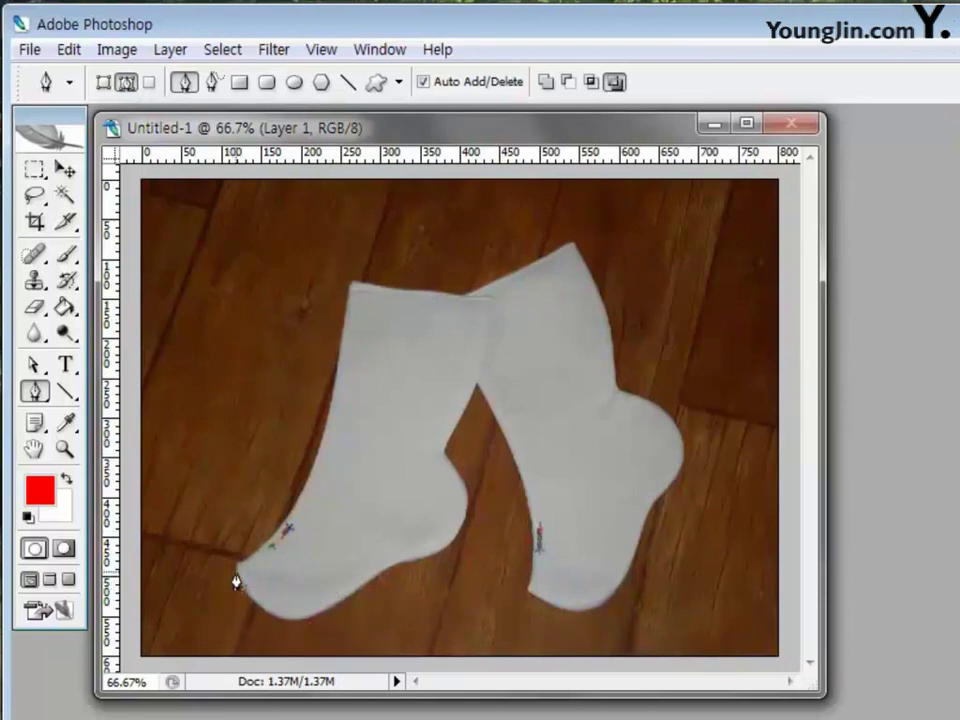
{"action": "left_click_drag", "start_coordinate": [408, 140], "coordinate": [410, 211]}
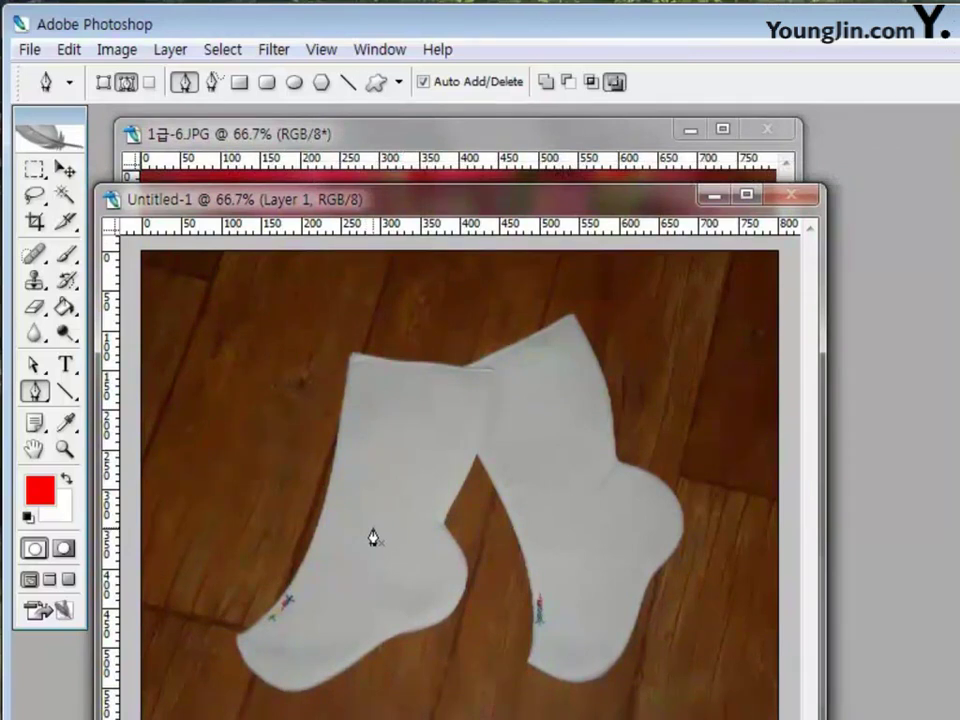
{"action": "left_click_drag", "start_coordinate": [448, 204], "coordinate": [452, 136]}
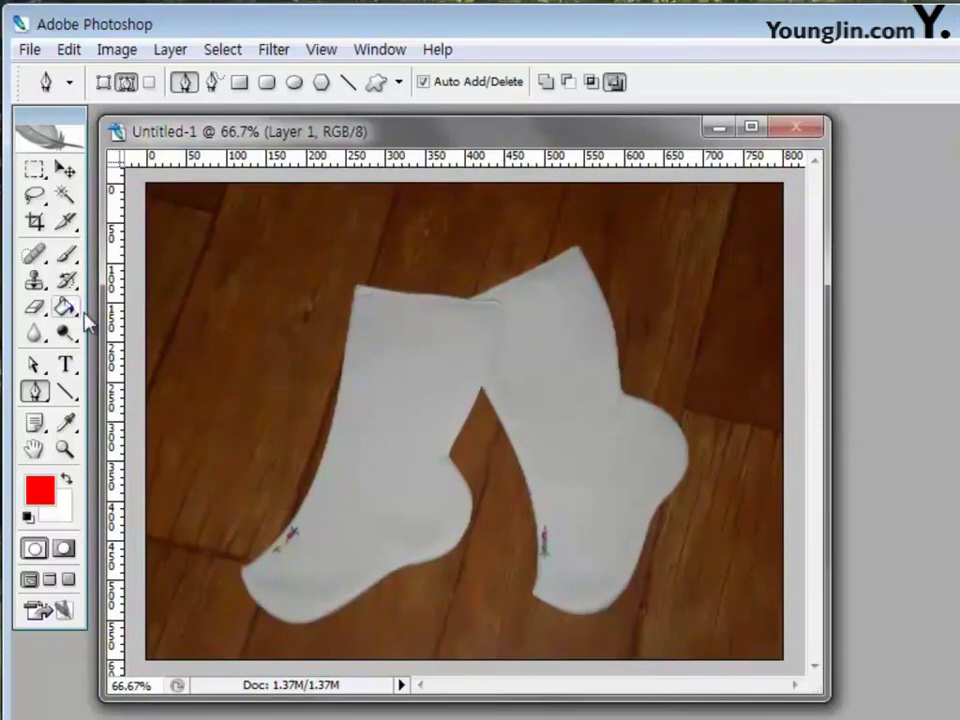
{"action": "left_click", "coordinate": [241, 568]}
Try straight and curved path segments along the left sock's front edge, undoing each attempt back to the toe anchor.
{"action": "left_click", "coordinate": [358, 288]}
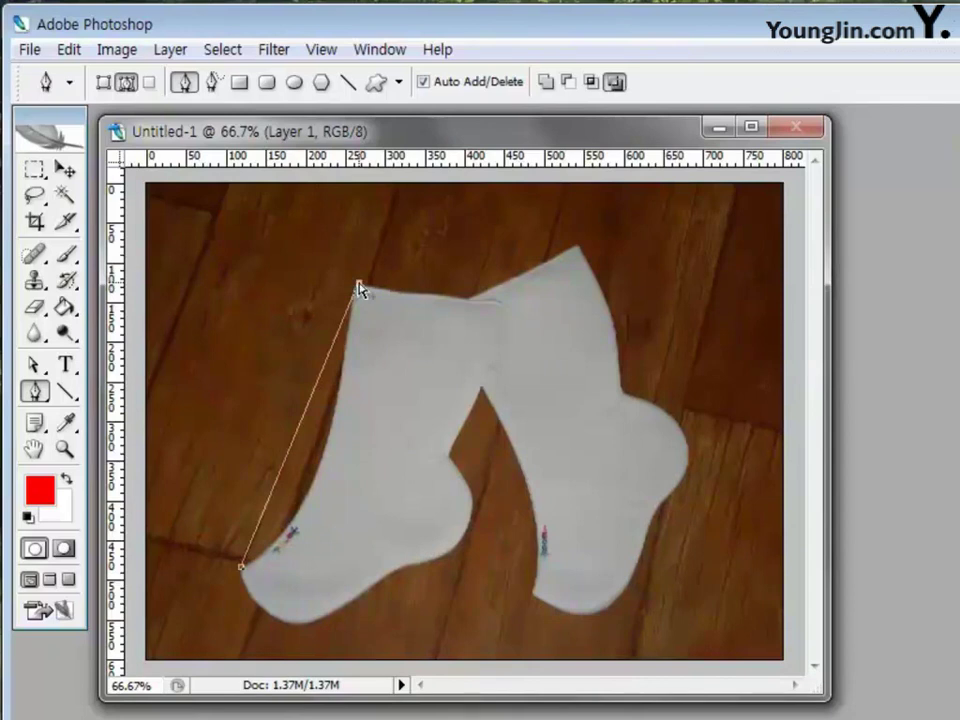
{"action": "left_click", "coordinate": [358, 288]}
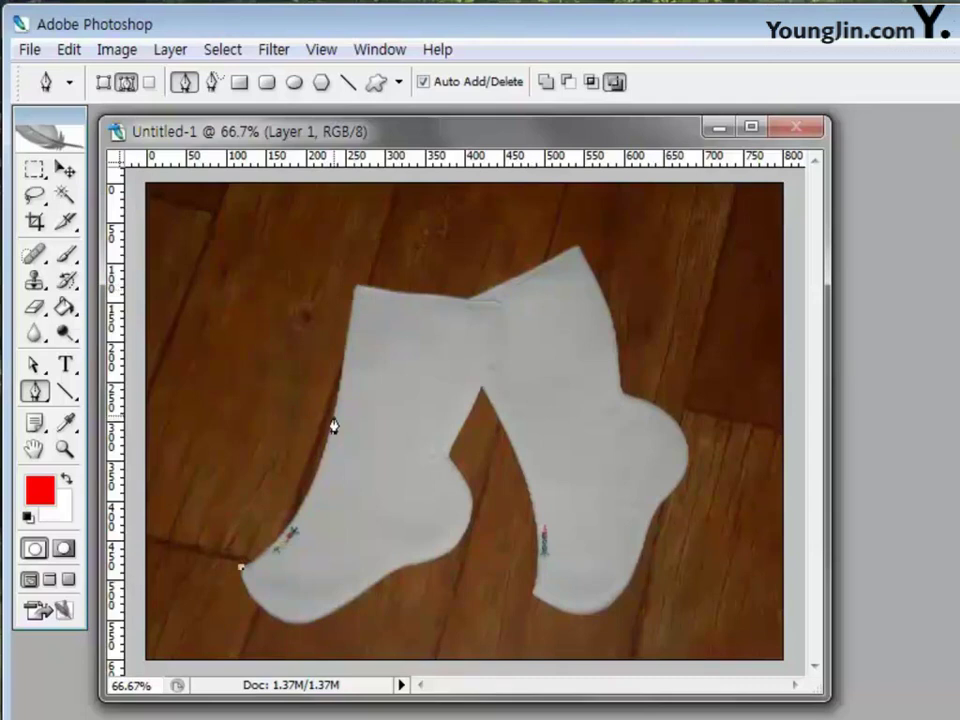
{"action": "left_click_drag", "start_coordinate": [333, 418], "coordinate": [364, 282]}
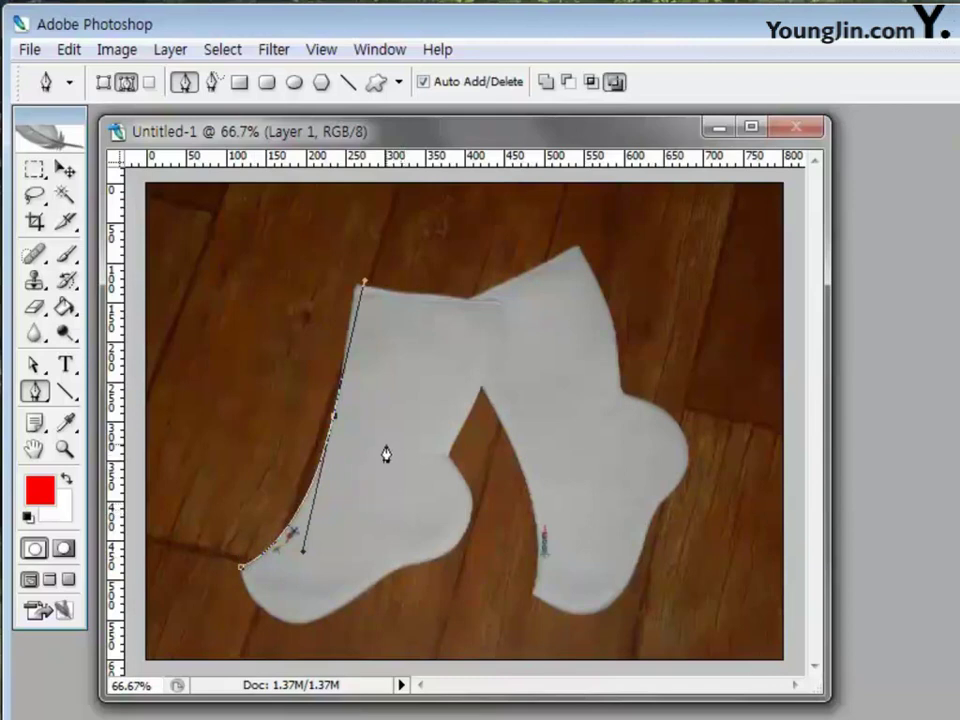
{"action": "key", "text": "ctrl+alt+z"}
{"action": "key", "text": "ctrl+alt+z"}
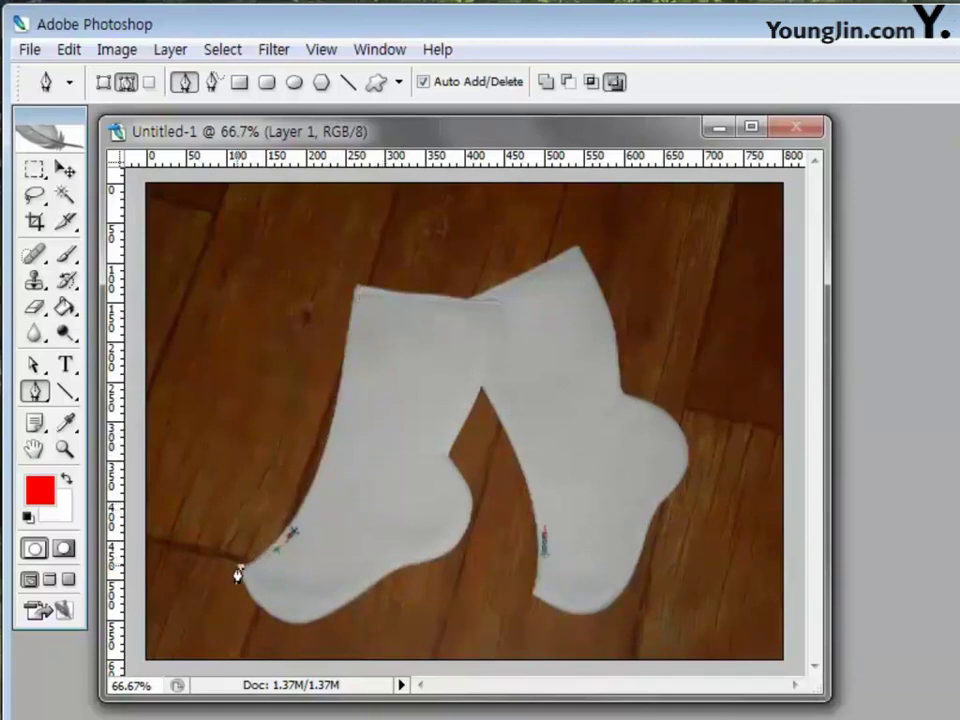
{"action": "left_click", "coordinate": [324, 446]}
{"action": "left_click_drag", "start_coordinate": [324, 446], "coordinate": [352, 348]}
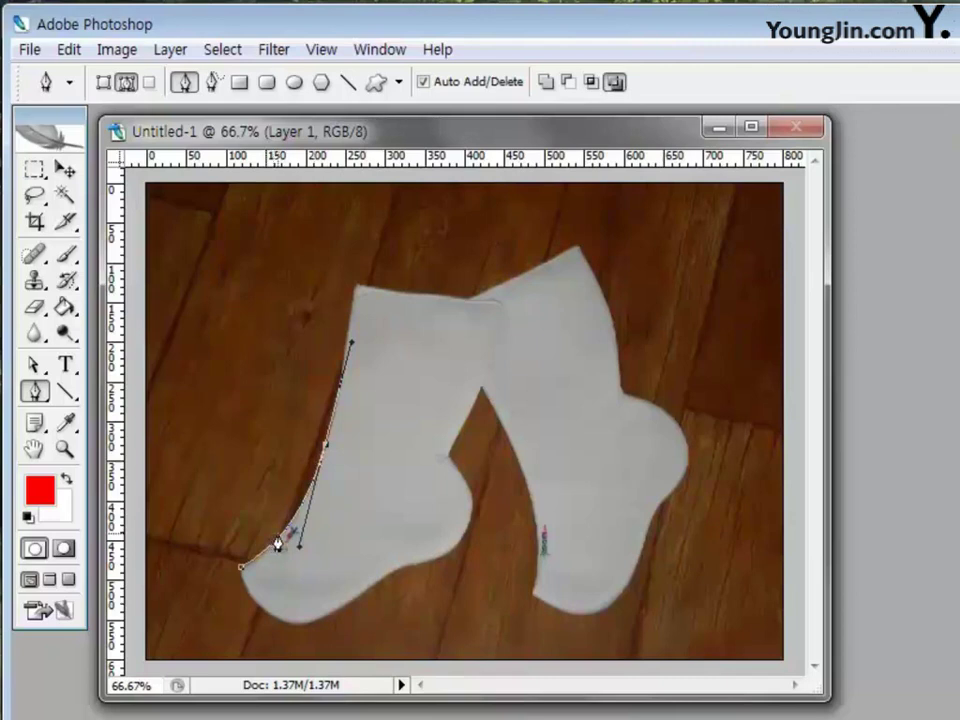
{"action": "key", "text": "ctrl+alt+z"}
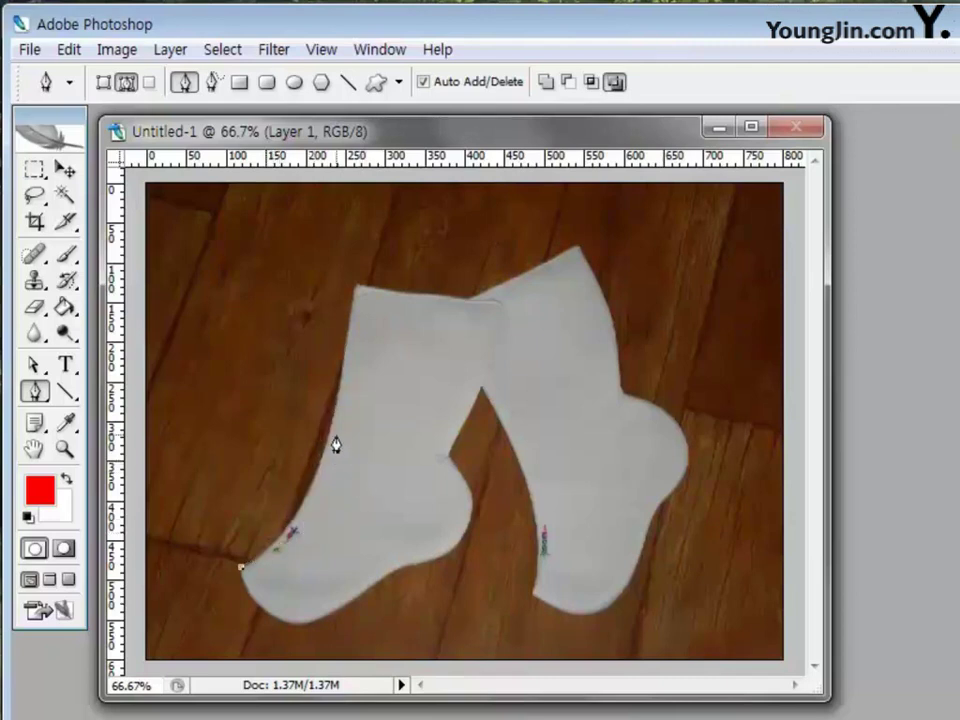
Trace the left sock's front edge with two curved segments up to the cuff corner, removing the outgoing direction handle there.
{"action": "left_click_drag", "start_coordinate": [328, 437], "coordinate": [356, 316]}
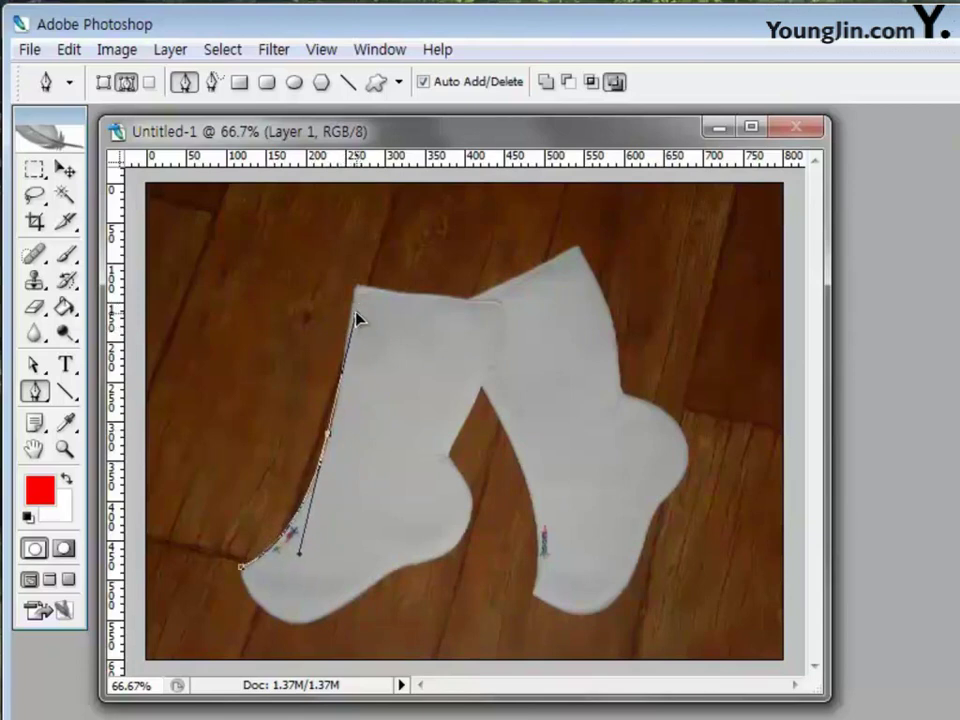
{"action": "left_click_drag", "start_coordinate": [331, 316], "coordinate": [349, 332]}
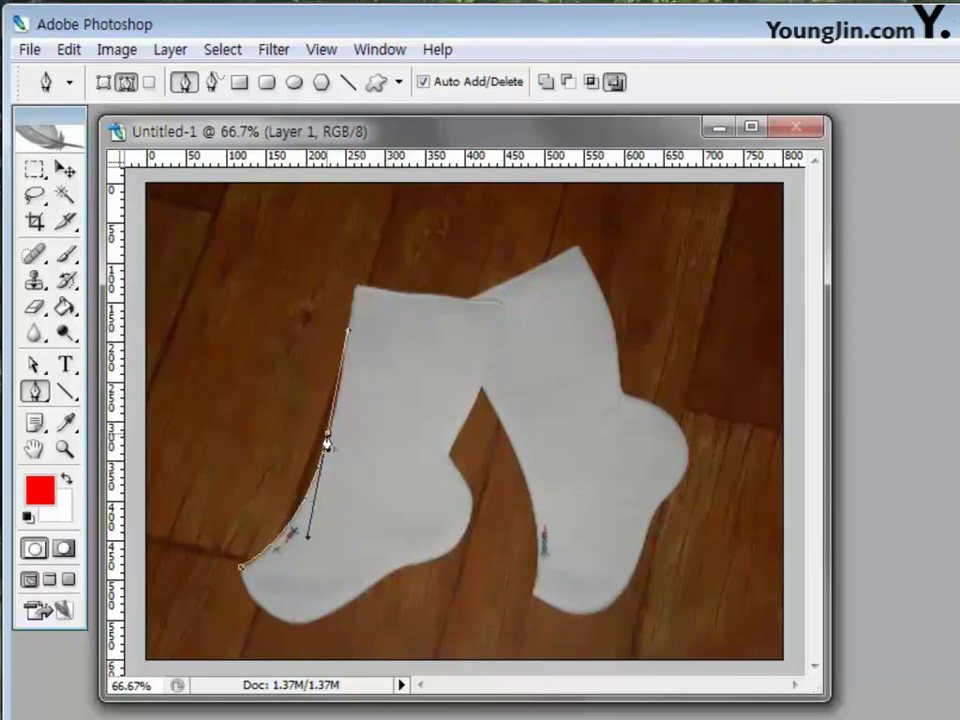
{"action": "key", "text": "ctrl+z"}
{"action": "left_click_drag", "start_coordinate": [356, 287], "coordinate": [385, 121]}
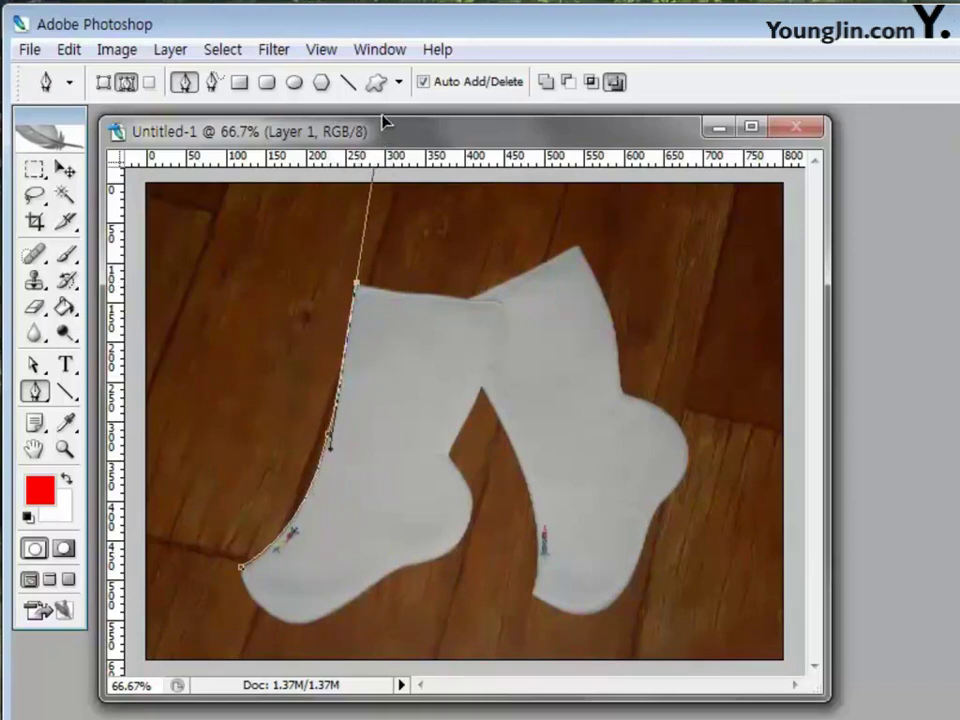
{"action": "left_click", "coordinate": [356, 287]}
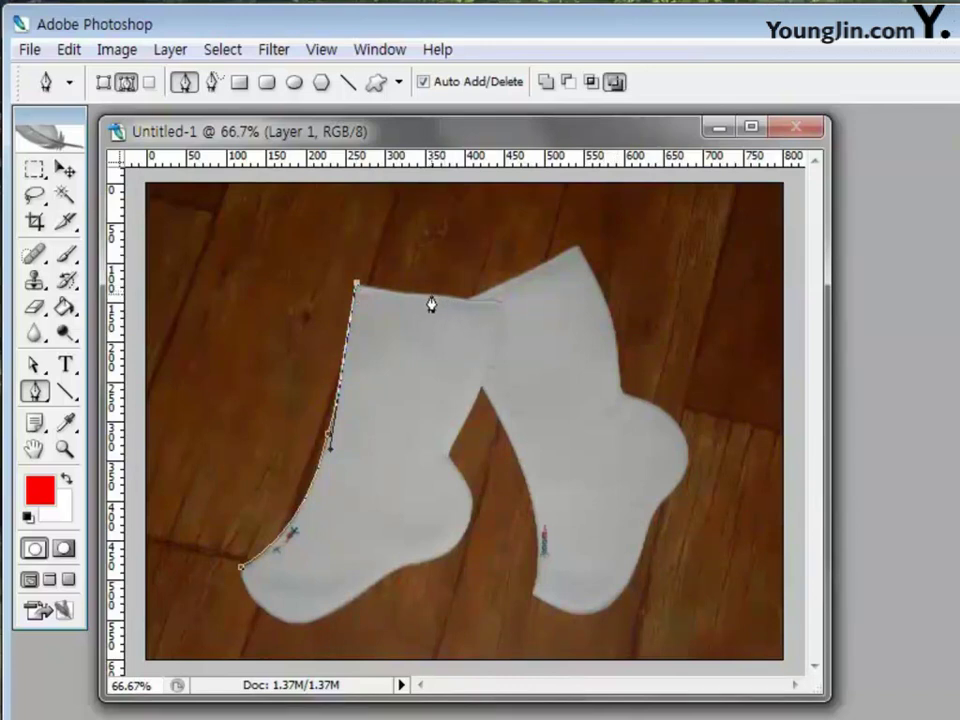
Continue the path along both cuff edges to the right sock's upper tip, making it a corner point without an outgoing handle.
{"action": "left_click_drag", "start_coordinate": [431, 294], "coordinate": [460, 295]}
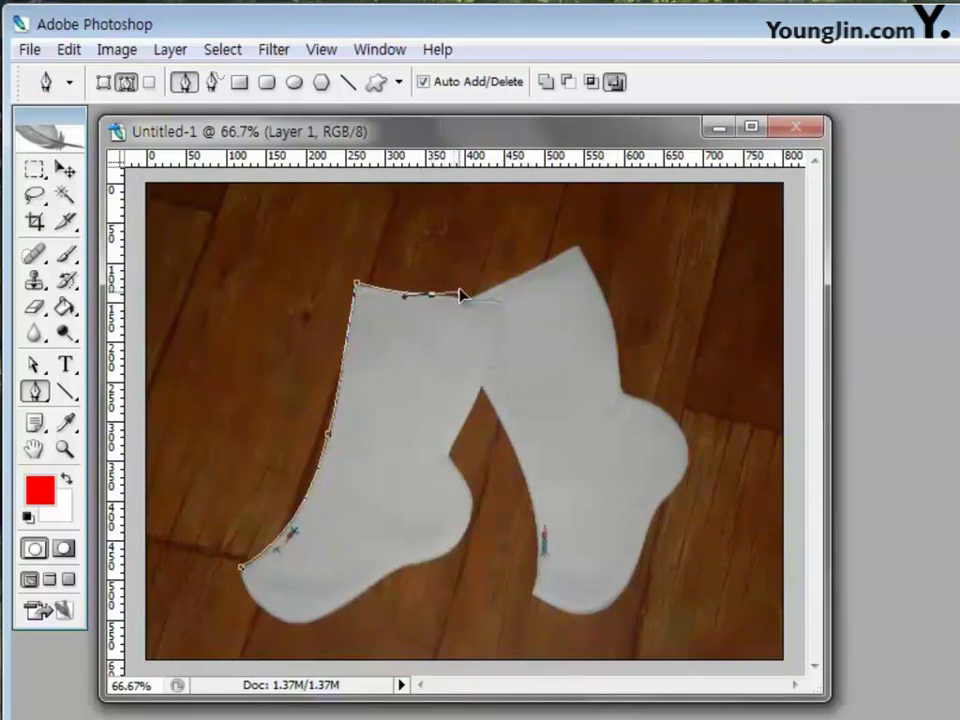
{"action": "left_click", "coordinate": [431, 295]}
{"action": "left_click", "coordinate": [474, 300]}
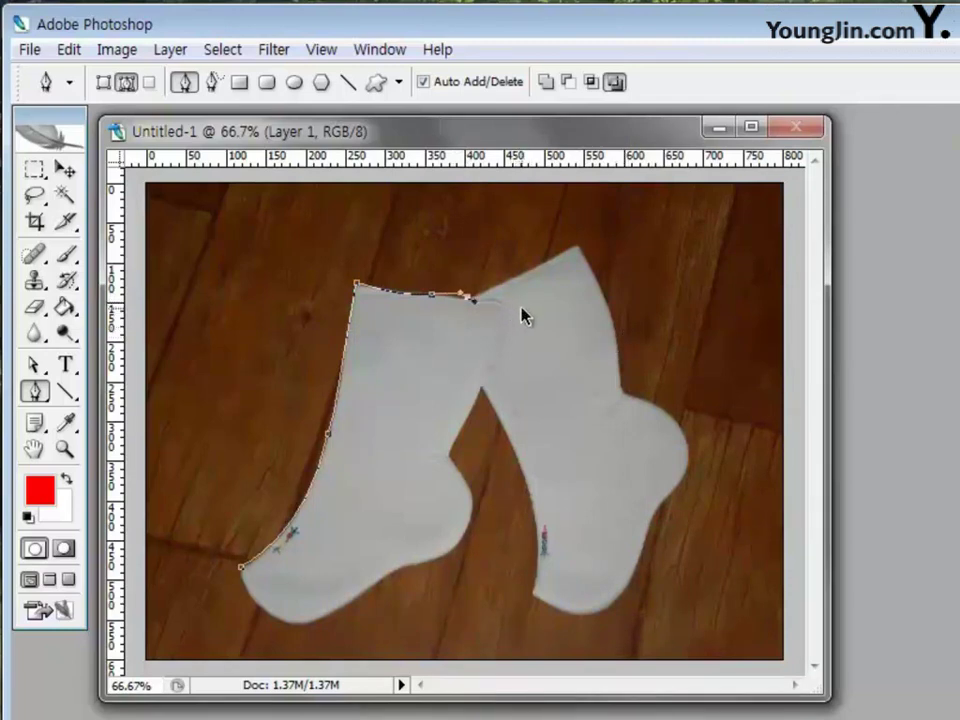
{"action": "left_click", "coordinate": [465, 305]}
{"action": "left_click_drag", "start_coordinate": [578, 247], "coordinate": [601, 232]}
{"action": "left_click", "coordinate": [578, 248]}
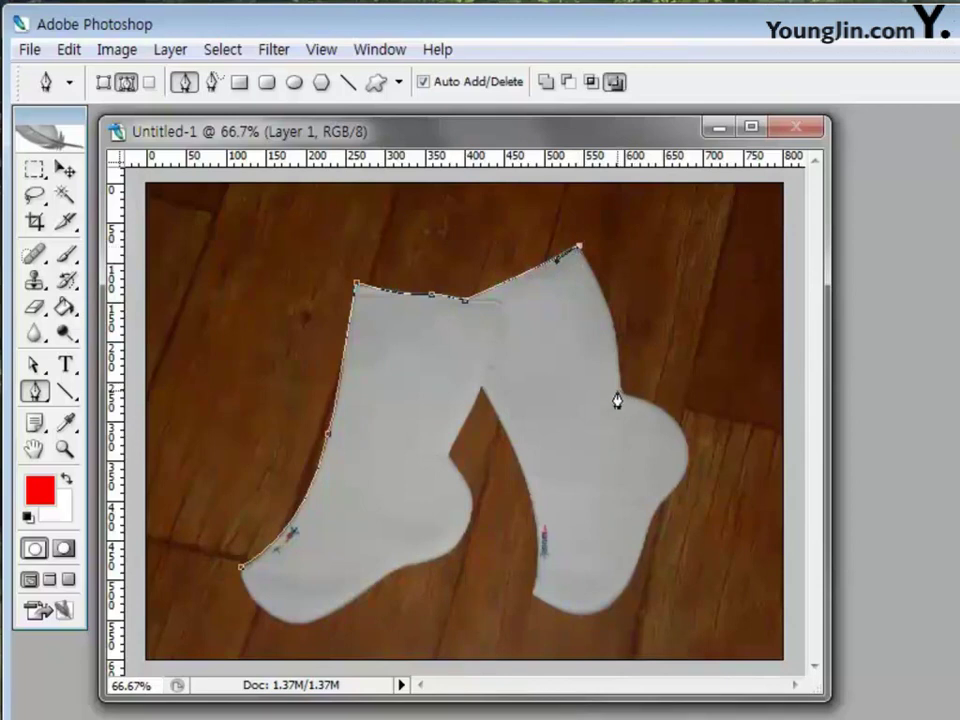
Trace the right sock's back edge, heel, sole, toe and front edge up to where the socks meet, ending with a corner point.
{"action": "left_click_drag", "start_coordinate": [621, 391], "coordinate": [611, 456]}
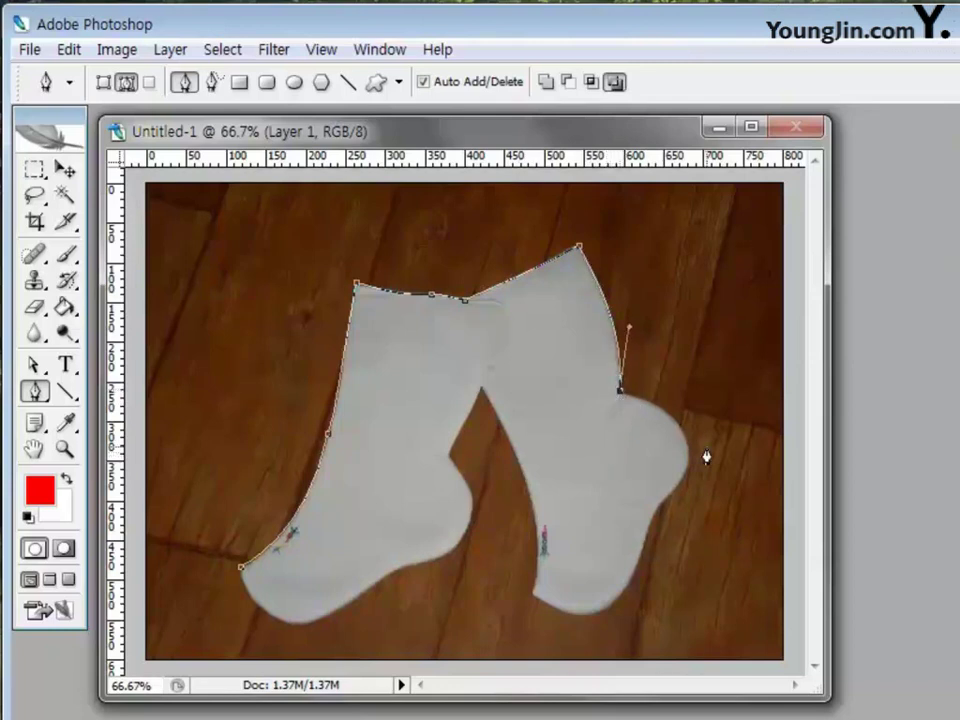
{"action": "left_click_drag", "start_coordinate": [679, 483], "coordinate": [642, 555]}
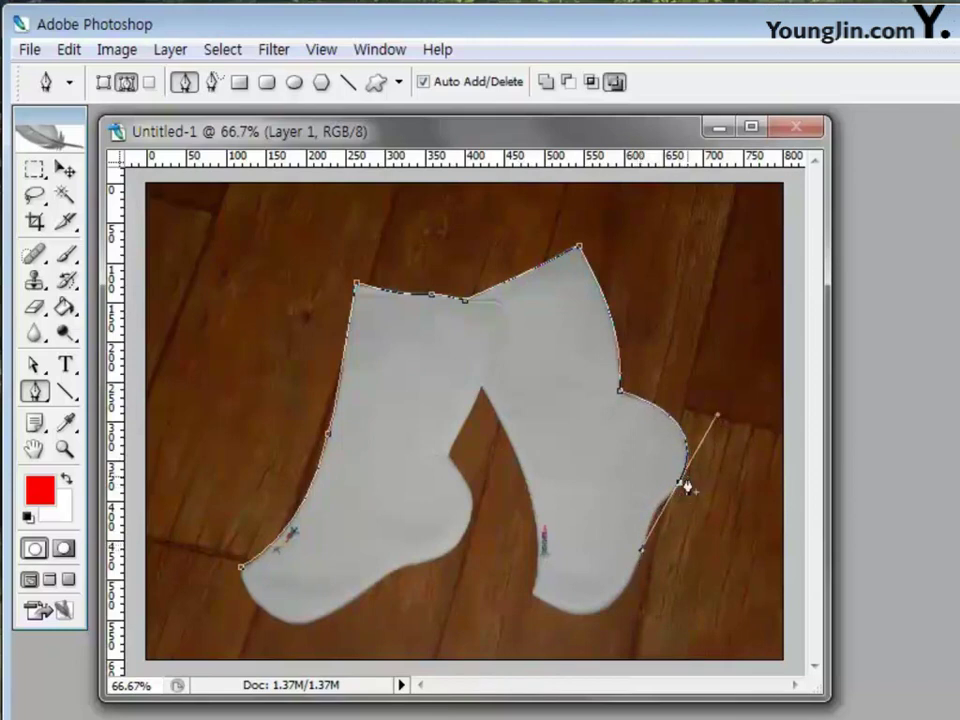
{"action": "left_click", "coordinate": [641, 552]}
{"action": "left_click_drag", "start_coordinate": [641, 562], "coordinate": [635, 594]}
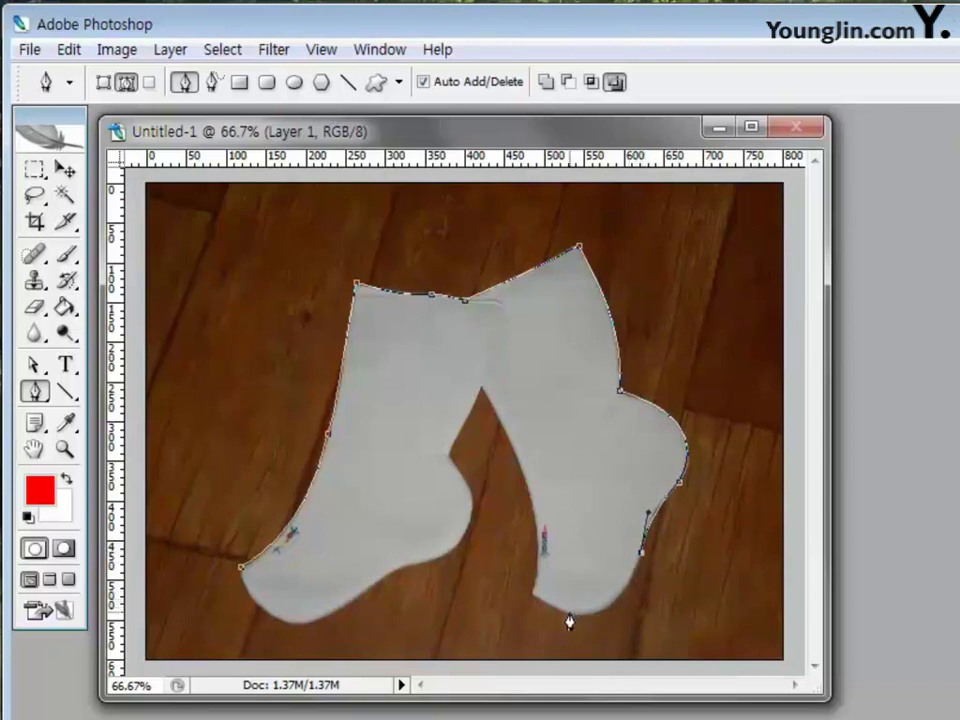
{"action": "left_click_drag", "start_coordinate": [569, 615], "coordinate": [513, 603]}
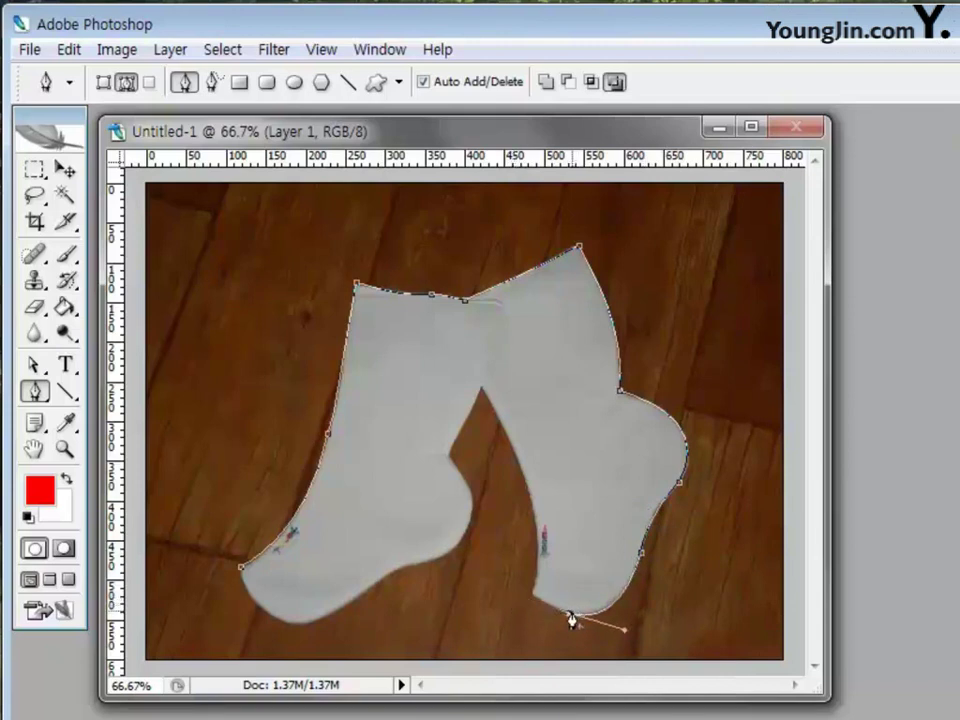
{"action": "left_click", "coordinate": [531, 601]}
{"action": "left_click_drag", "start_coordinate": [482, 398], "coordinate": [401, 259]}
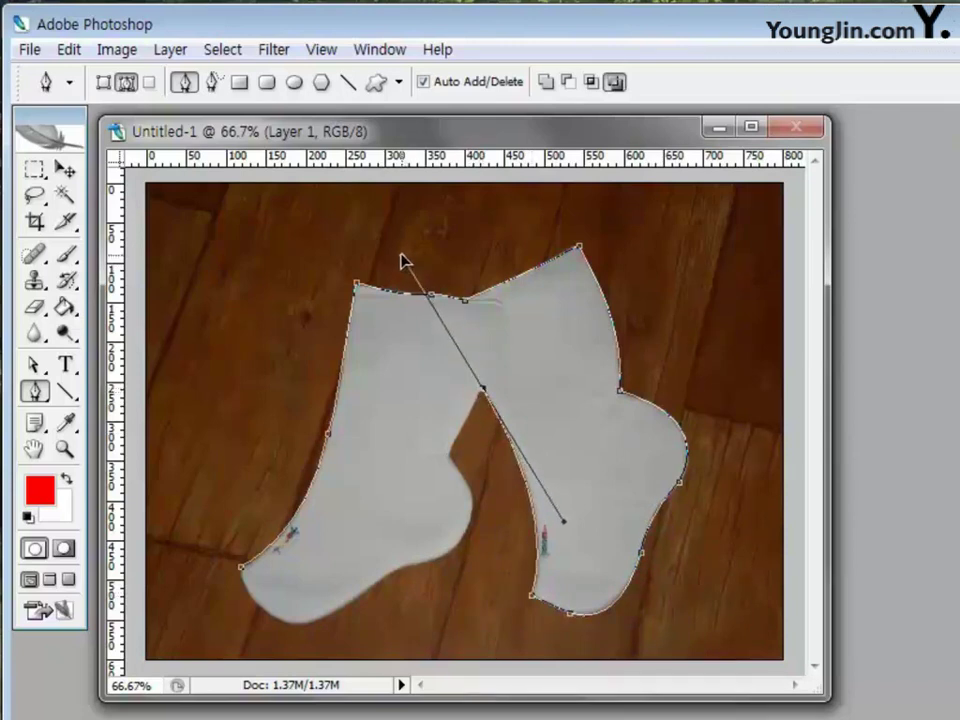
{"action": "left_click", "coordinate": [483, 391], "text": "alt"}
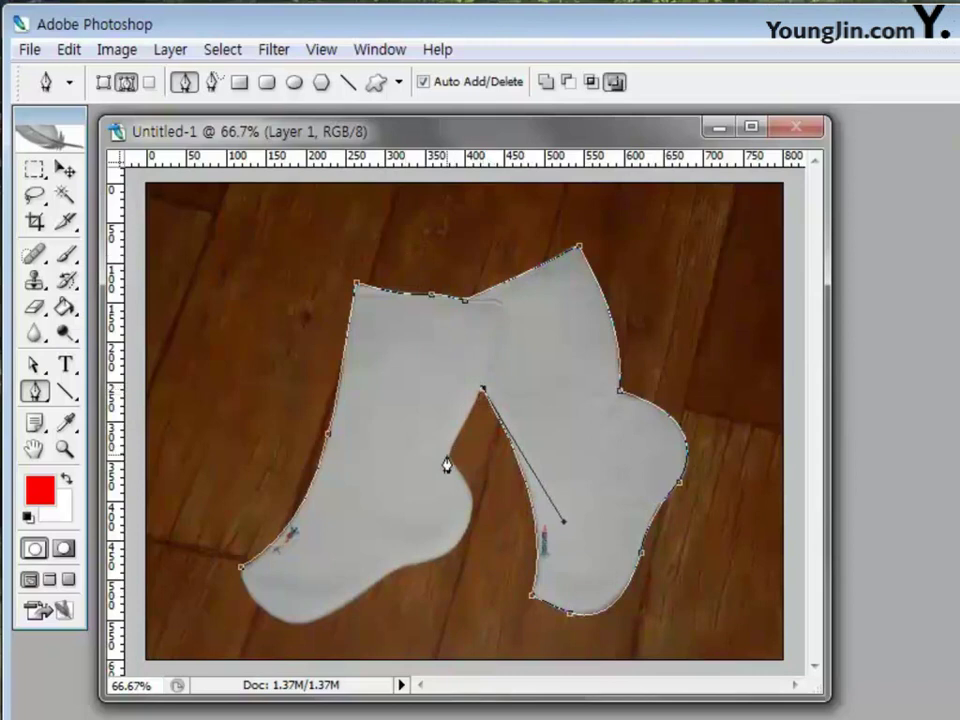
Trace the left sock's heel, sole and toe with curved segments, close the path at the toe anchor and deselect it.
{"action": "left_click", "coordinate": [447, 460]}
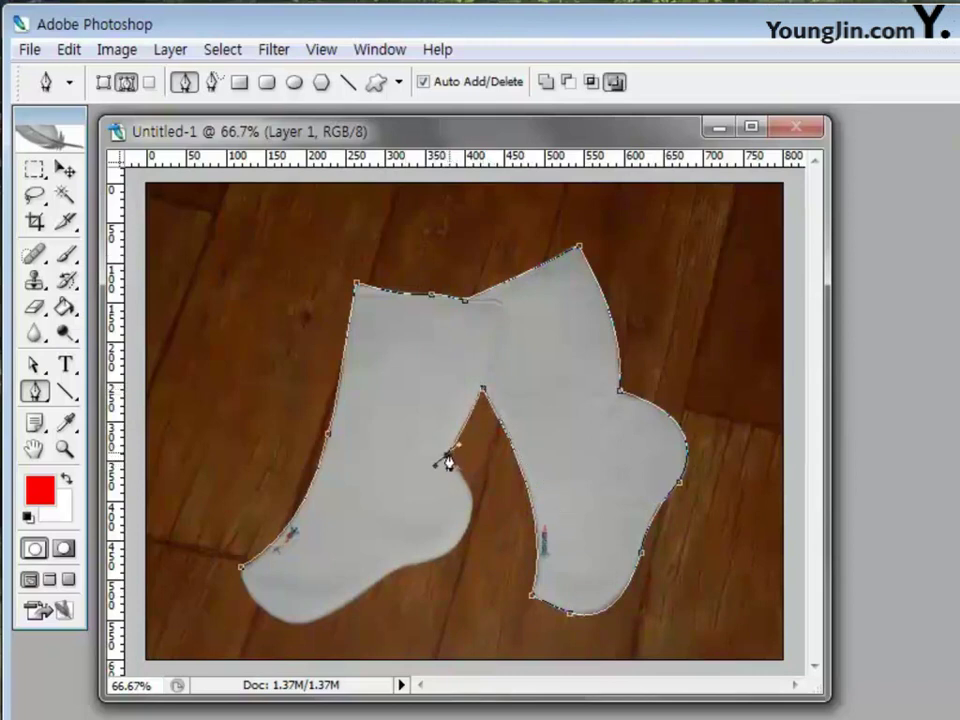
{"action": "left_click_drag", "start_coordinate": [446, 553], "coordinate": [384, 605]}
{"action": "left_click", "coordinate": [447, 555], "text": "alt"}
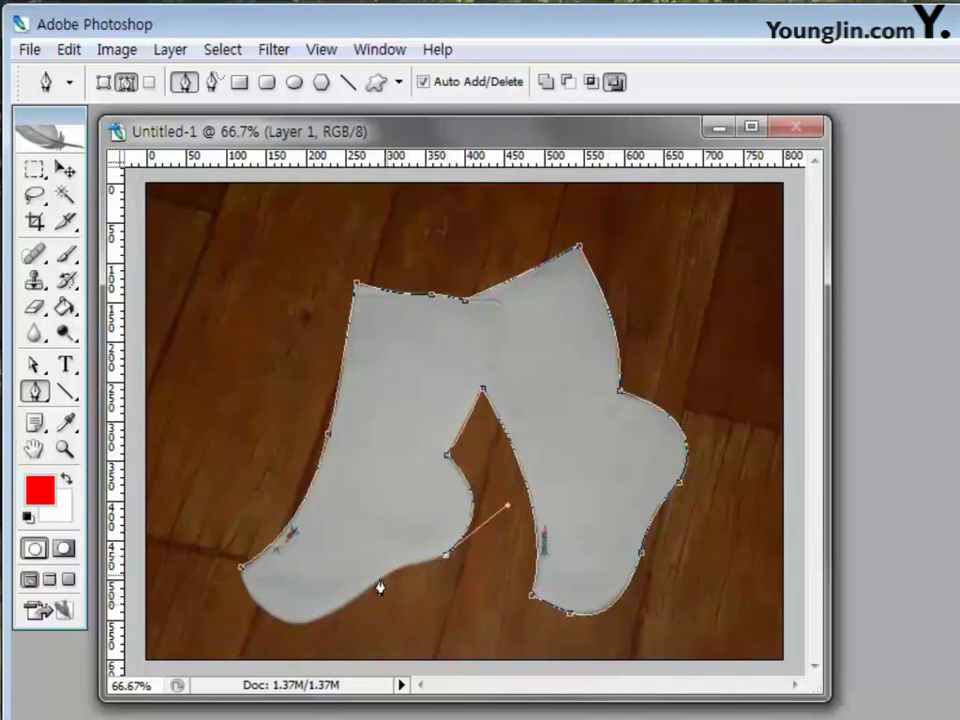
{"action": "left_click_drag", "start_coordinate": [363, 593], "coordinate": [336, 620]}
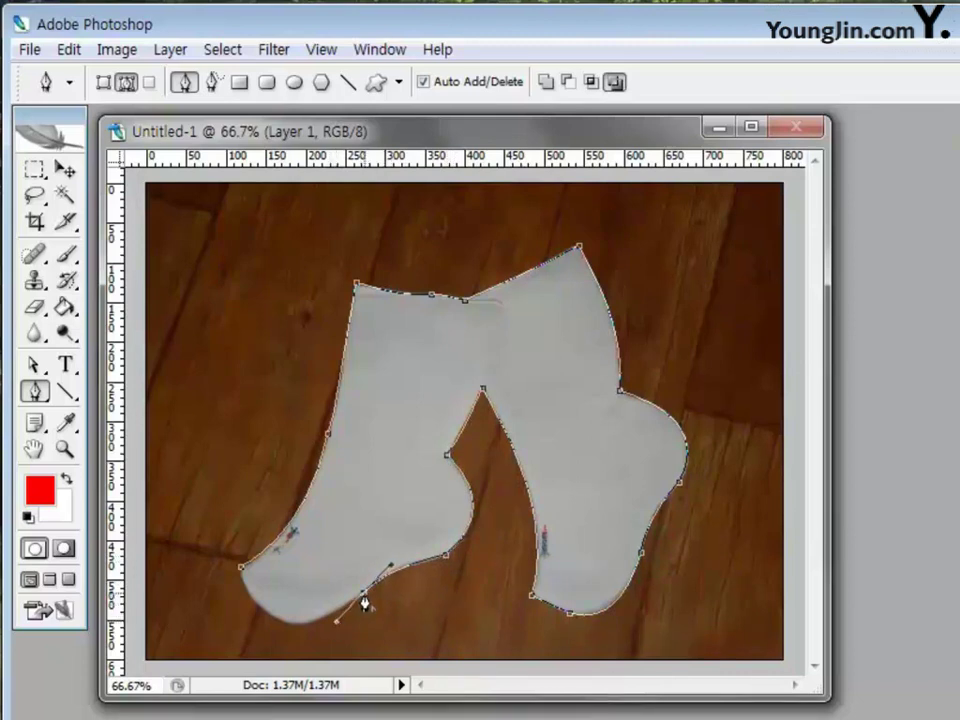
{"action": "left_click", "coordinate": [364, 597], "text": "alt"}
{"action": "left_click_drag", "start_coordinate": [277, 616], "coordinate": [240, 544]}
{"action": "left_click", "coordinate": [415, 548], "text": "ctrl"}
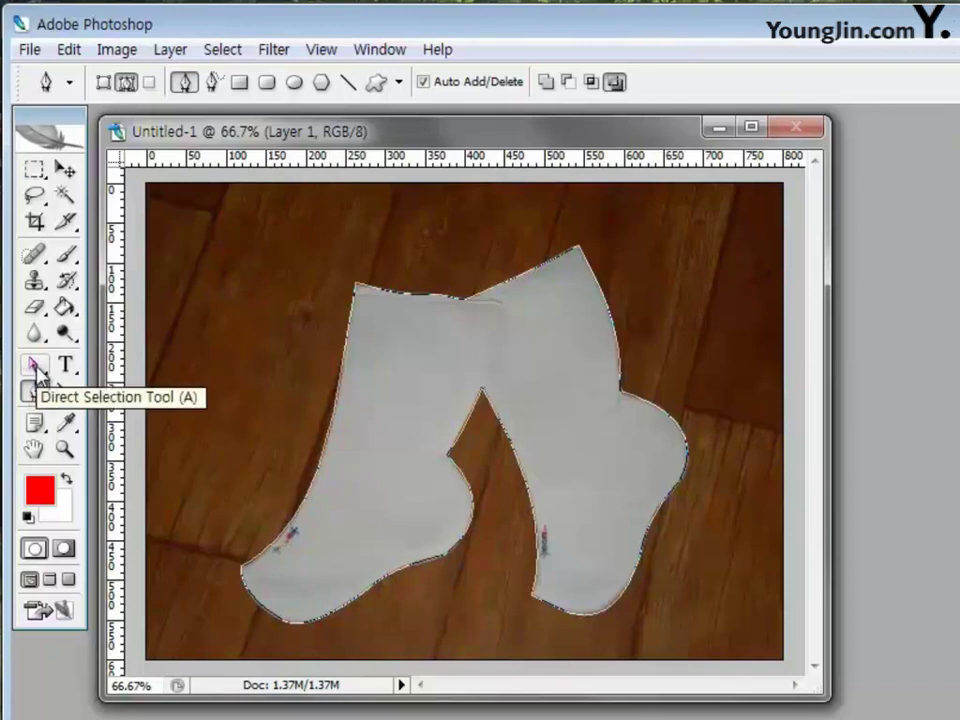
Select the path with the Direct Selection tool and nudge the anchor point on the right sock's sole slightly outward.
{"action": "left_click_drag", "start_coordinate": [36, 366], "coordinate": [204, 392]}
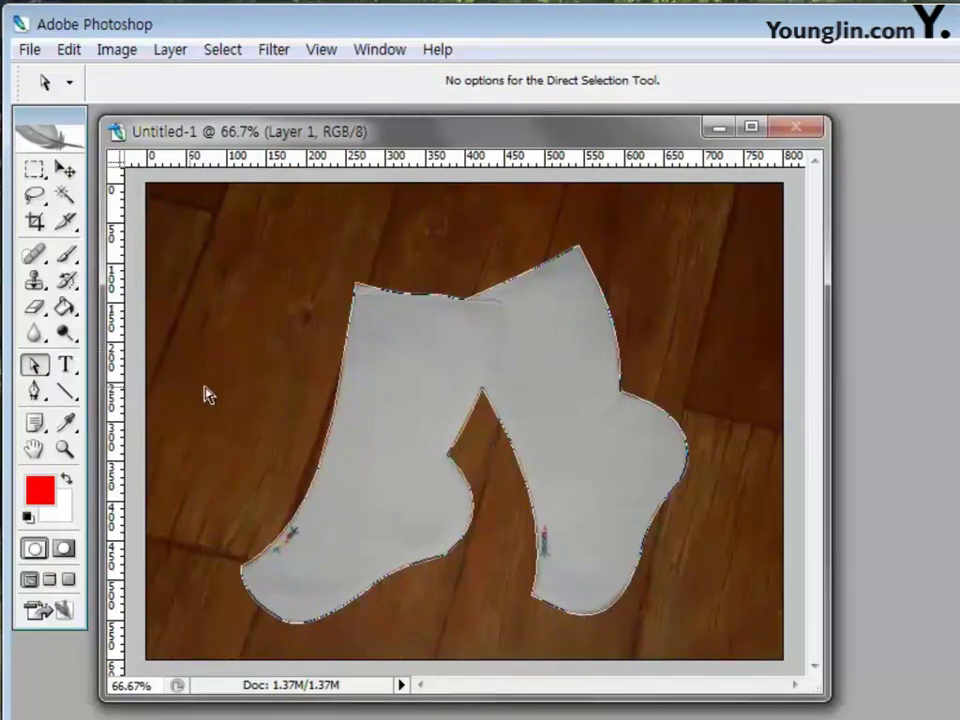
{"action": "left_click", "coordinate": [336, 418]}
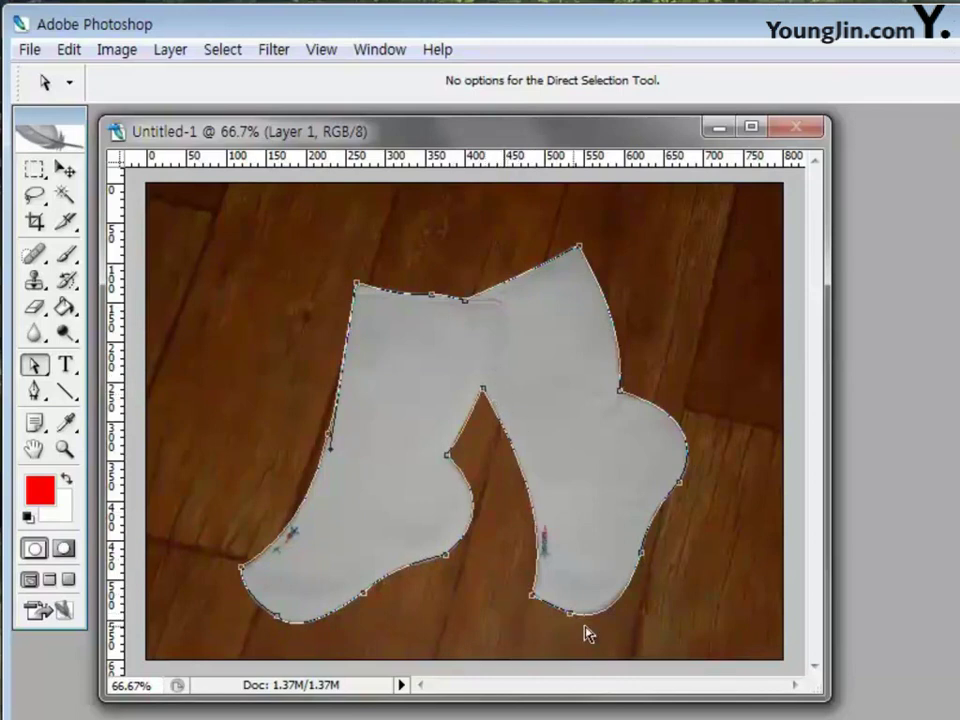
{"action": "left_click", "coordinate": [643, 563]}
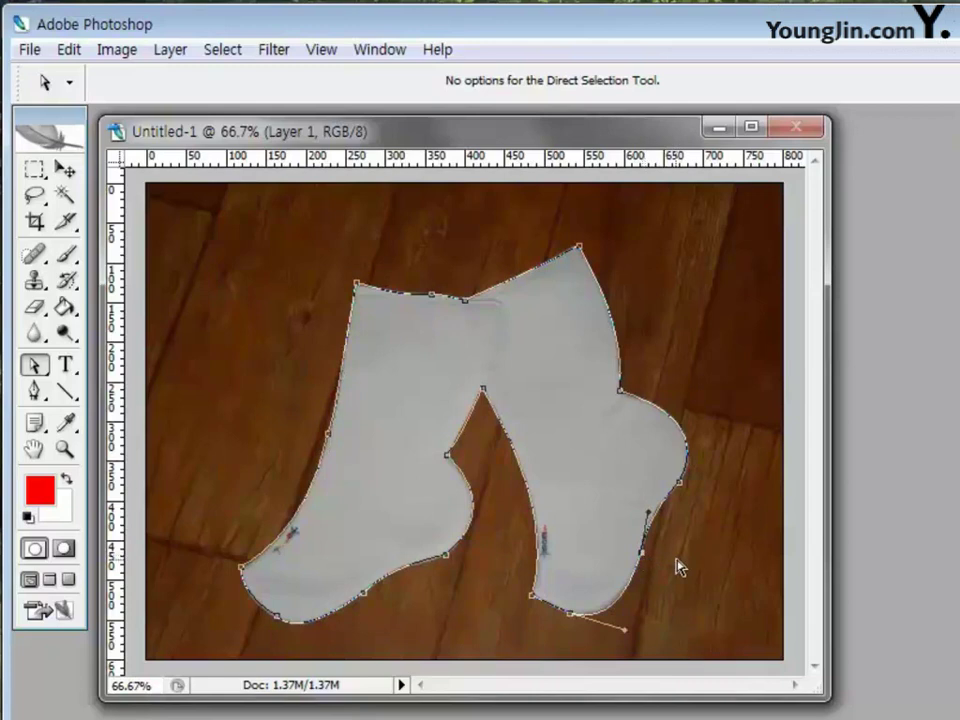
{"action": "left_click", "coordinate": [650, 513]}
{"action": "mouse_move", "coordinate": [649, 561]}
{"action": "left_mouse_down"}
{"action": "mouse_move", "coordinate": [677, 574]}
{"action": "mouse_move", "coordinate": [645, 570]}
{"action": "mouse_move", "coordinate": [648, 559]}
{"action": "left_mouse_up"}
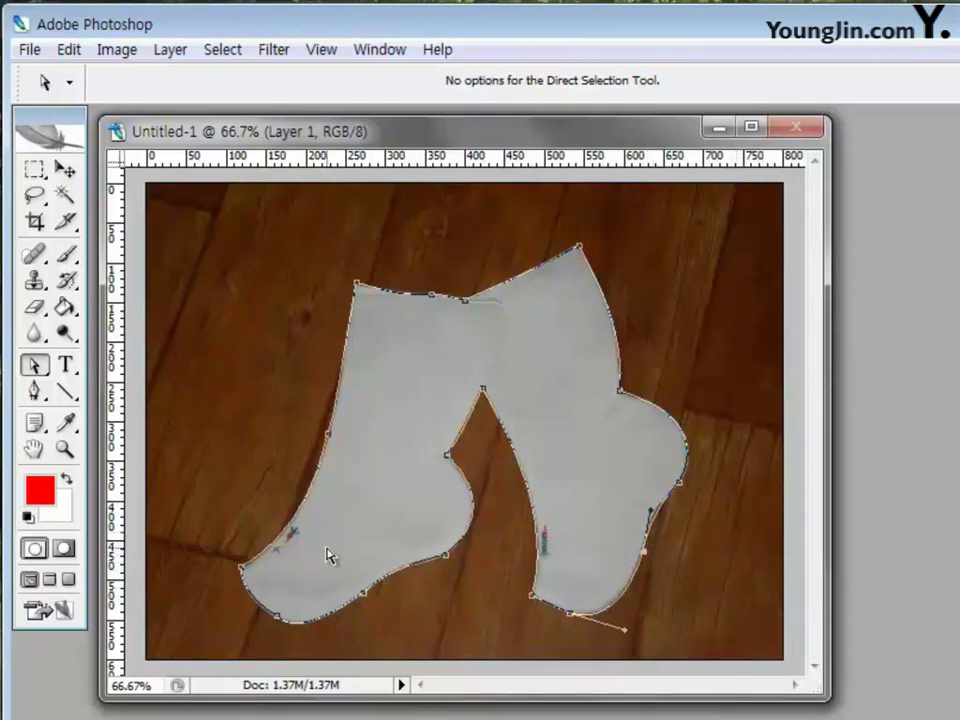
Add an anchor point on the left sock's upper front edge, adjust it slightly and select the cuff corner anchor.
{"action": "left_click", "coordinate": [35, 390]}
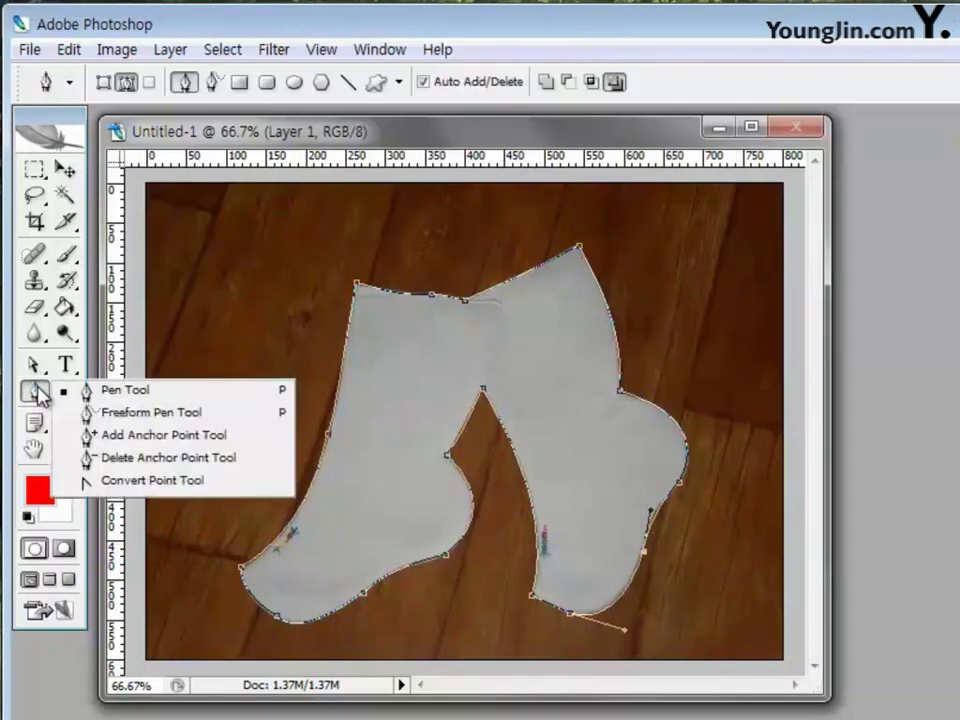
{"action": "left_click", "coordinate": [134, 438]}
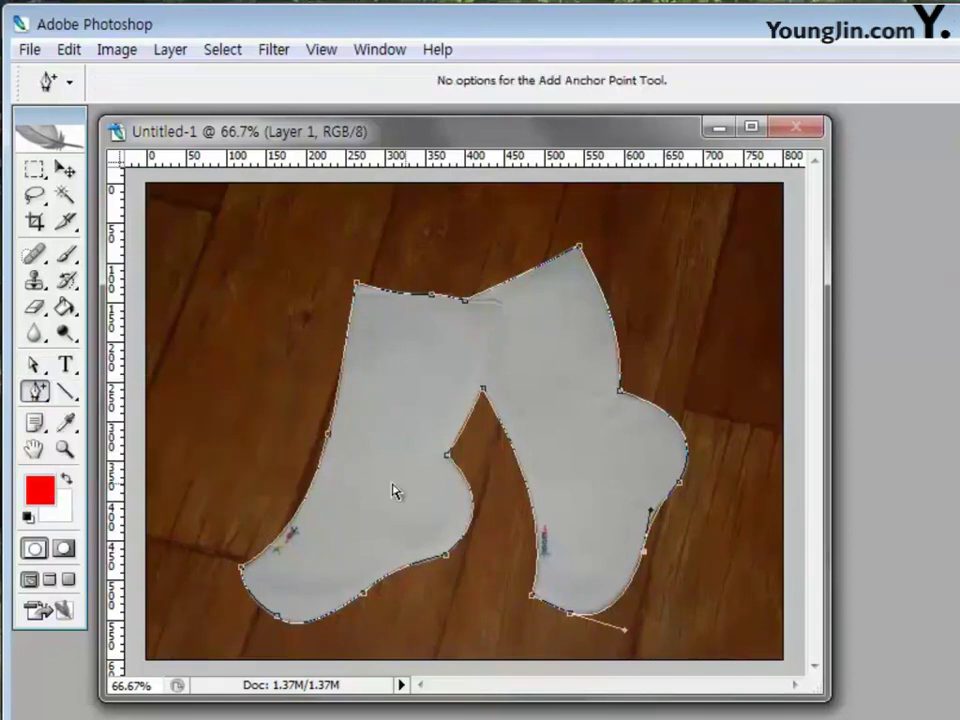
{"action": "left_click", "coordinate": [349, 366]}
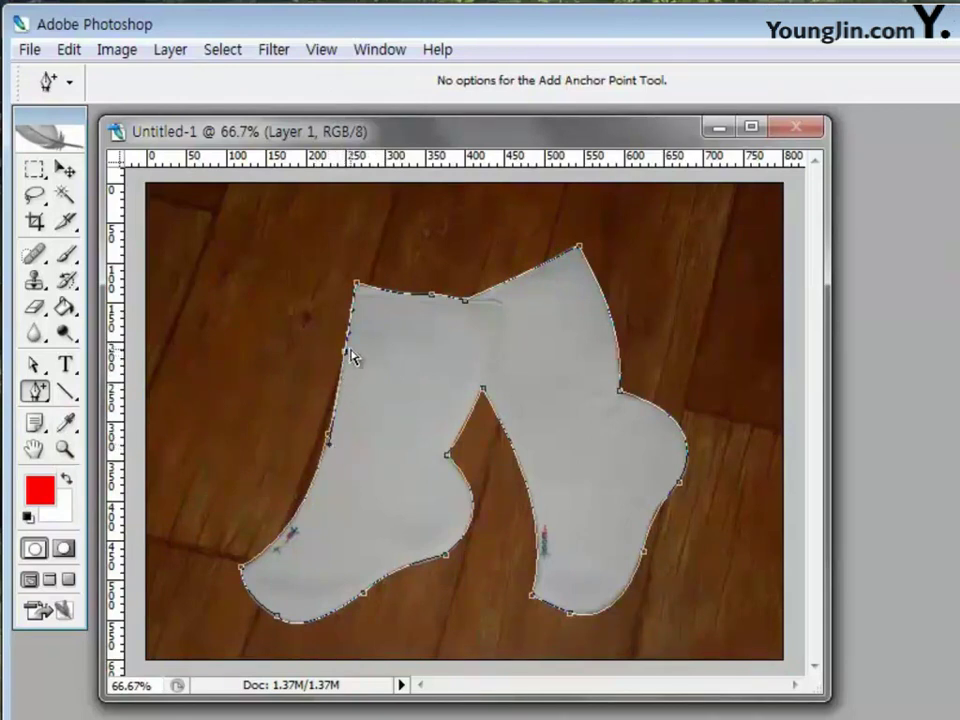
{"action": "mouse_move", "coordinate": [344, 358]}
{"action": "left_mouse_down"}
{"action": "mouse_move", "coordinate": [321, 353]}
{"action": "mouse_move", "coordinate": [348, 360]}
{"action": "left_mouse_up"}
{"action": "left_click", "coordinate": [331, 446]}
{"action": "left_click", "coordinate": [37, 391]}
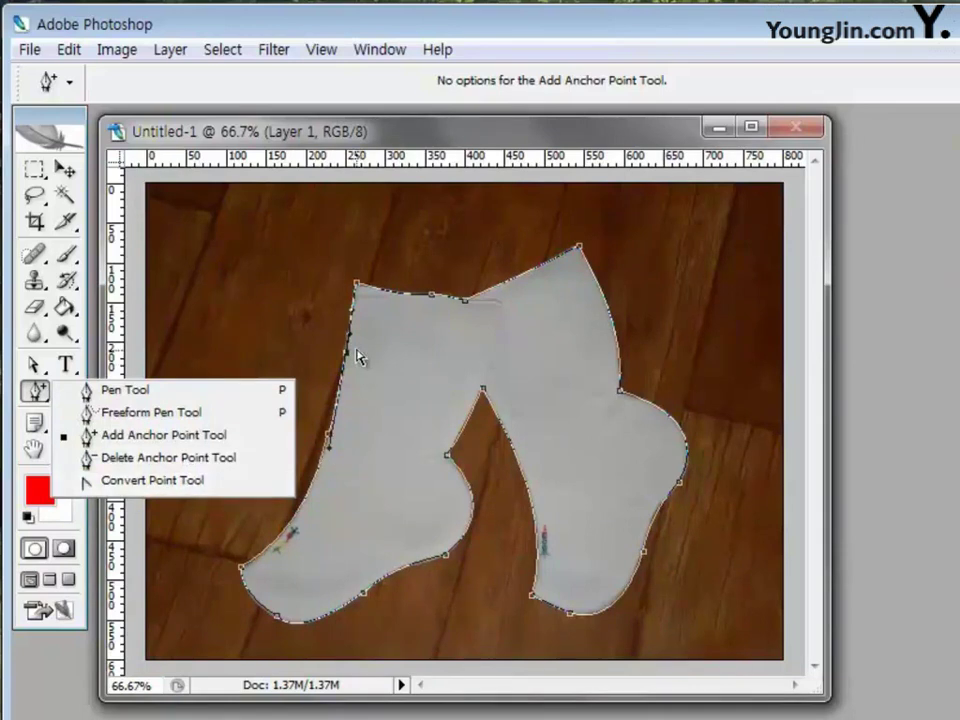
{"action": "left_click", "coordinate": [359, 291]}
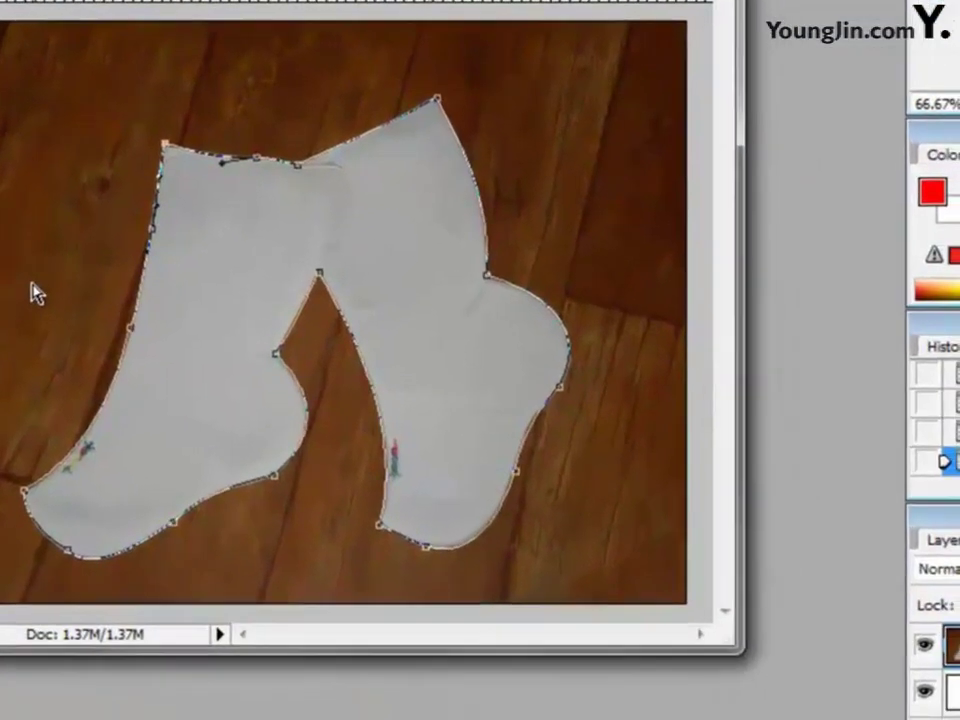
{"action": "left_click_drag", "start_coordinate": [5, 206], "coordinate": [5, 297]}
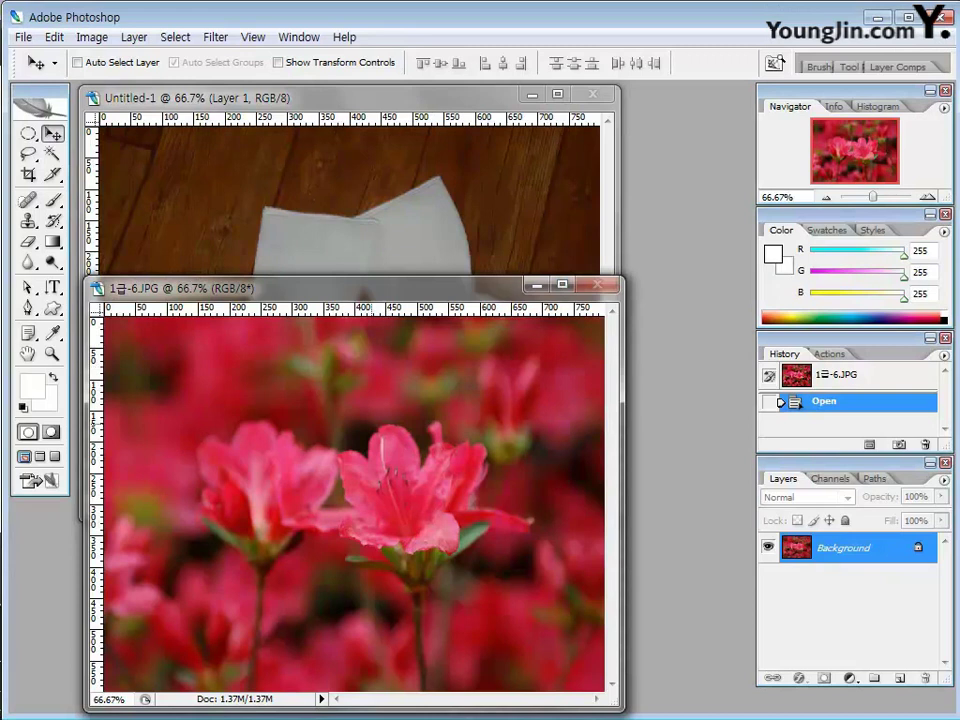
Copy the 1급-6 flower photo into Untitled-1 and load the sock Work Path as a selection.
{"action": "left_click_drag", "start_coordinate": [350, 500], "coordinate": [370, 268]}
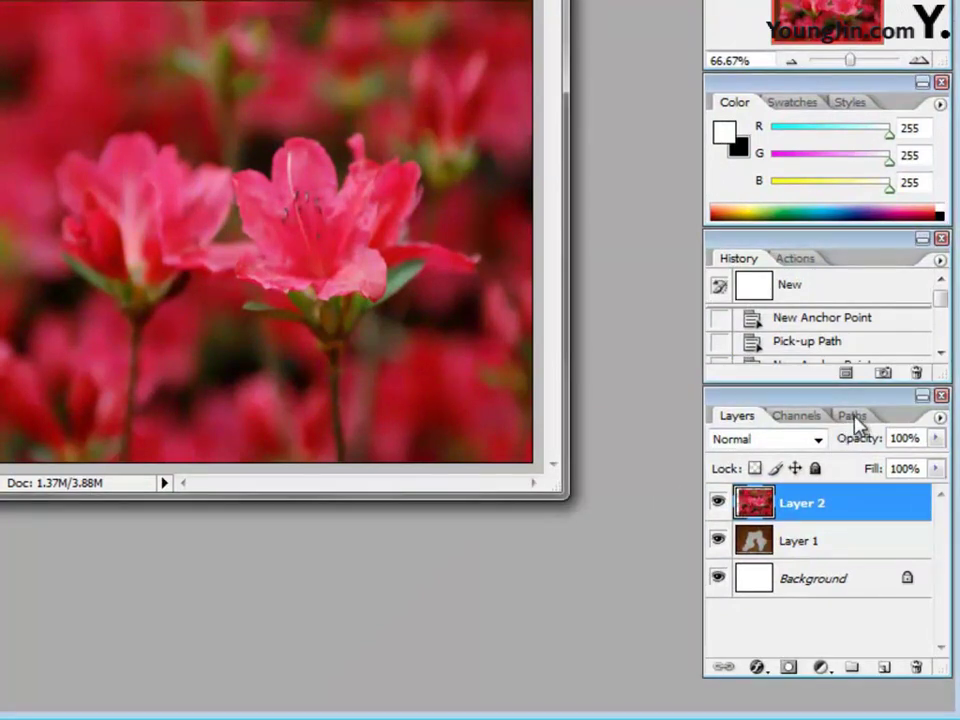
{"action": "left_click", "coordinate": [855, 418]}
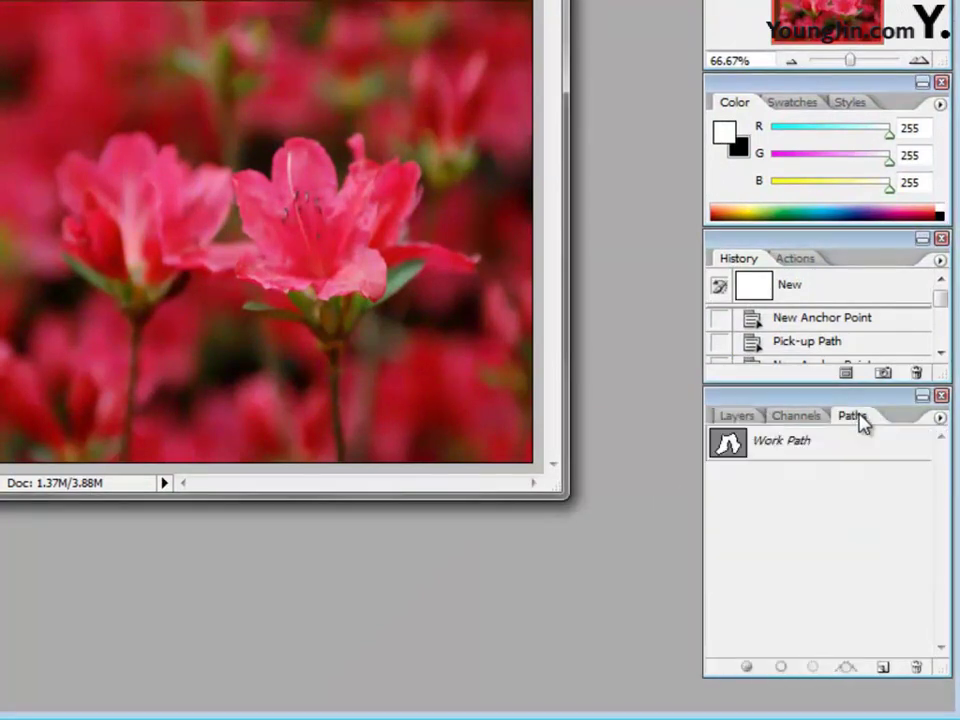
{"action": "left_click", "coordinate": [818, 453], "text": "ctrl"}
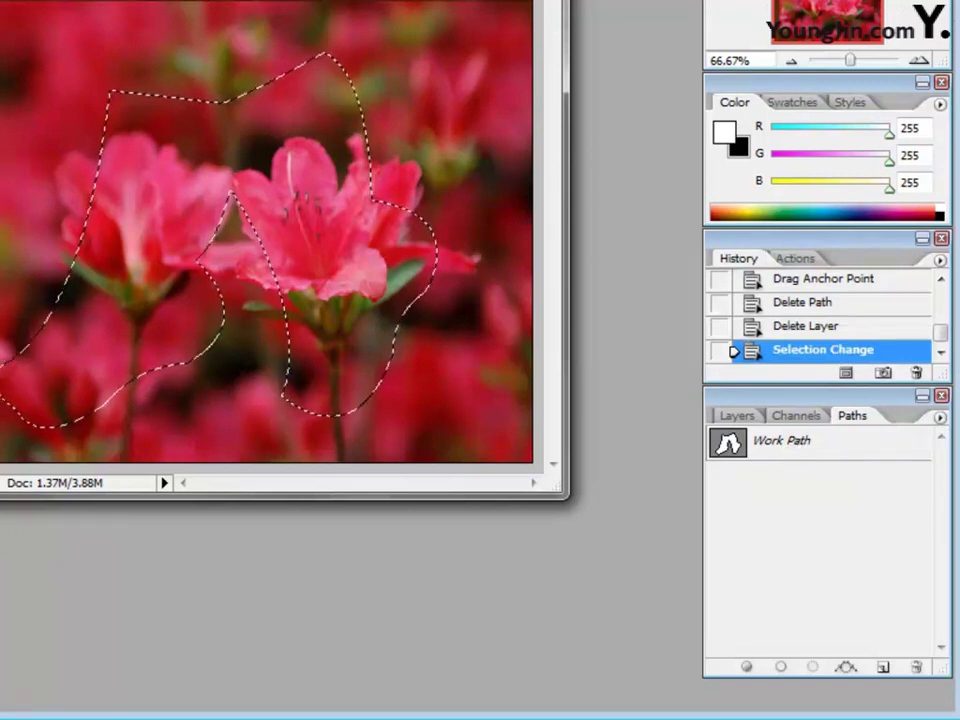
Create a new layer above Layer 1, hide the flower layer and fill the sock selection with the default black foreground.
{"action": "key", "text": "d"}
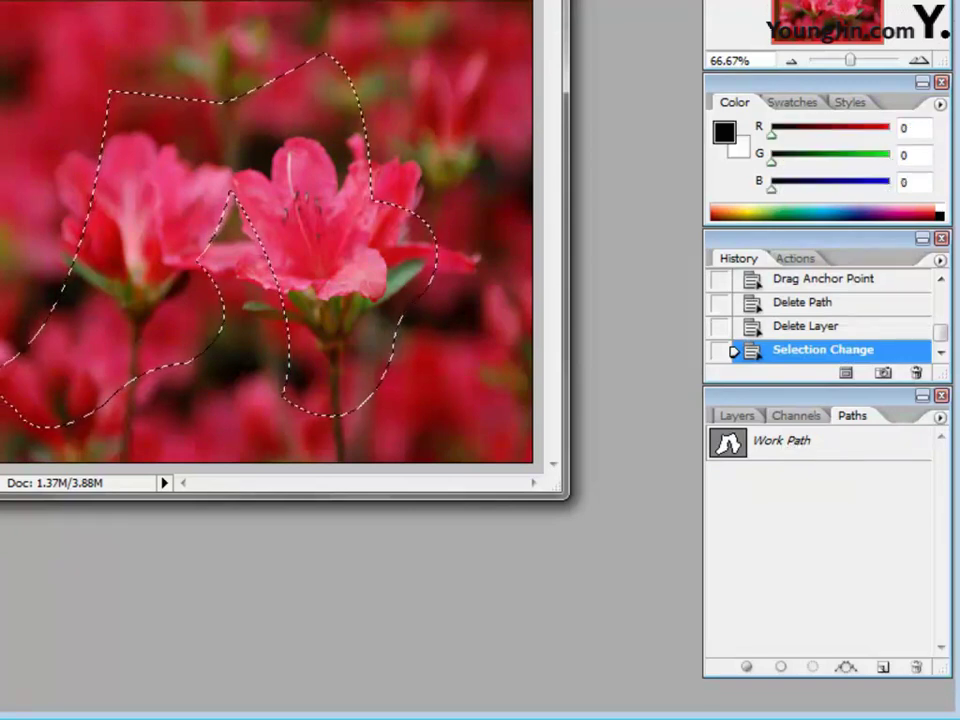
{"action": "left_click", "coordinate": [738, 416]}
{"action": "left_click", "coordinate": [836, 503]}
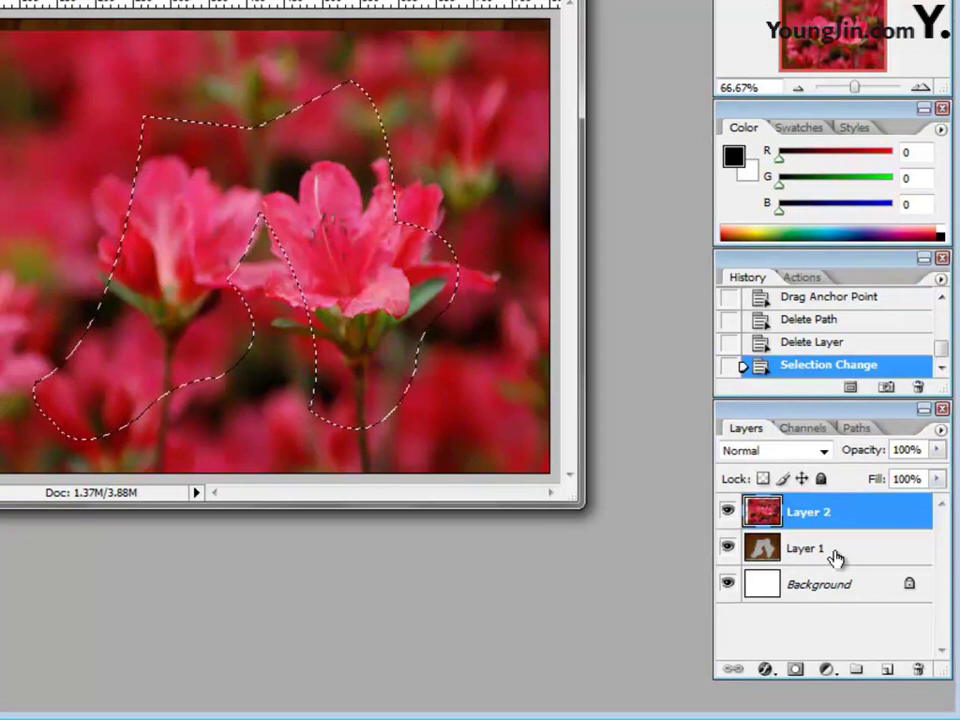
{"action": "left_click", "coordinate": [836, 557]}
{"action": "left_click", "coordinate": [888, 670]}
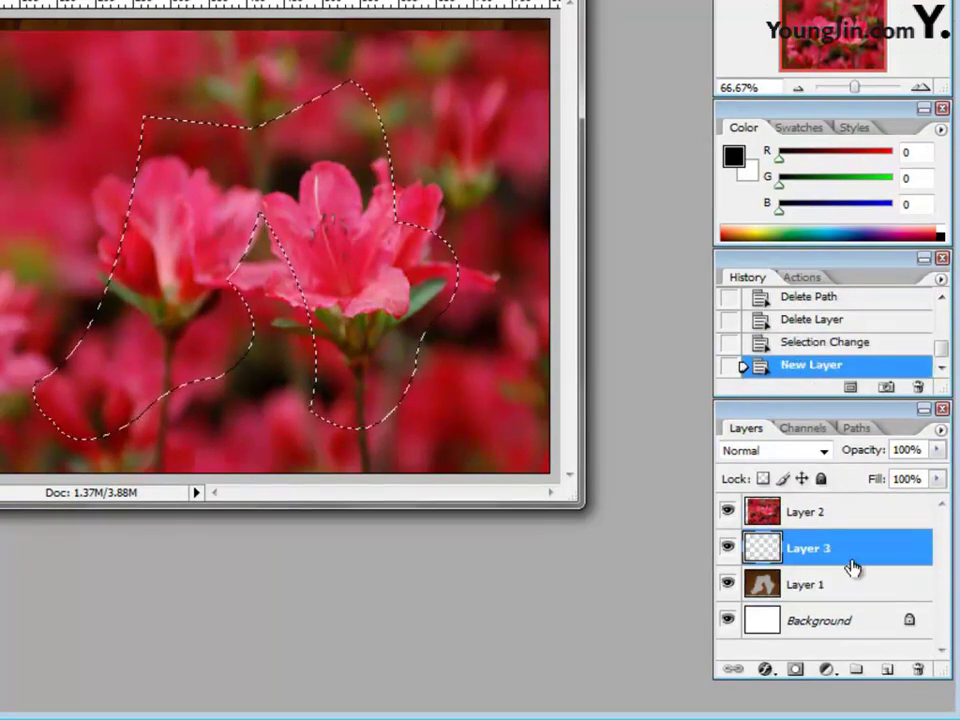
{"action": "left_click", "coordinate": [726, 513]}
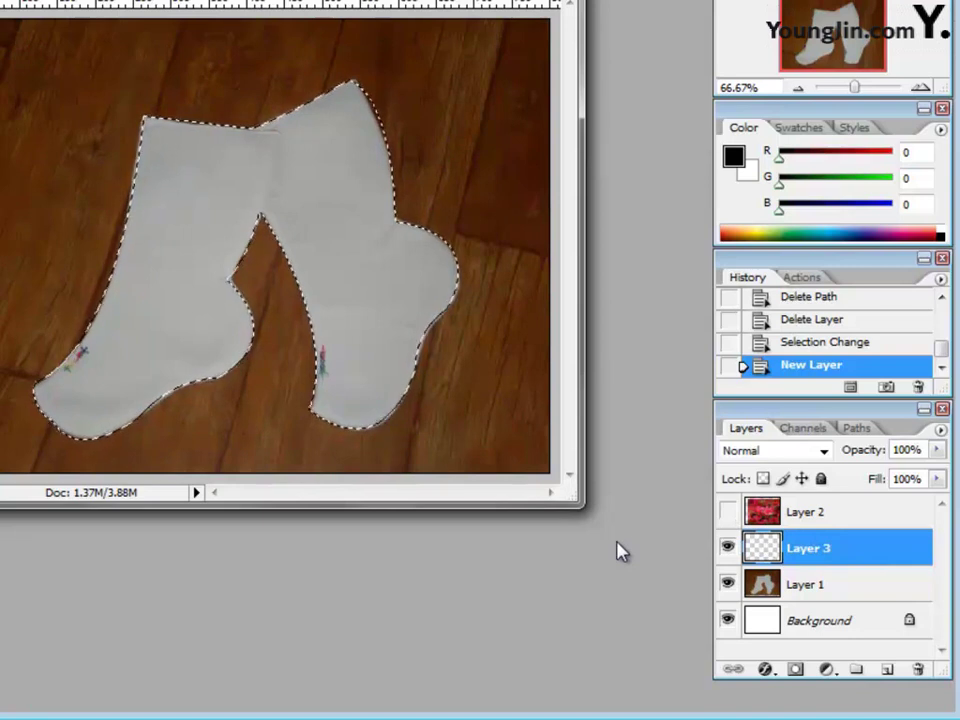
{"action": "key", "text": "alt+BackSpace"}
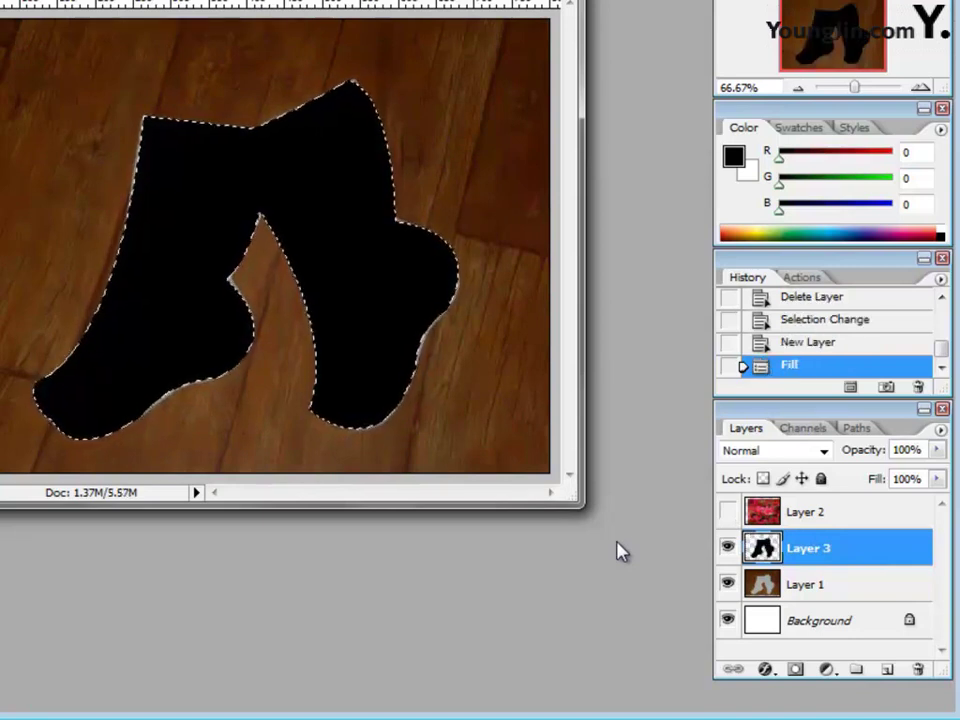
Clip the flower layer to the black sock shape with a clipping mask, clear the selection and show the flower layer.
{"action": "key", "text": "ctrl+alt+g"}
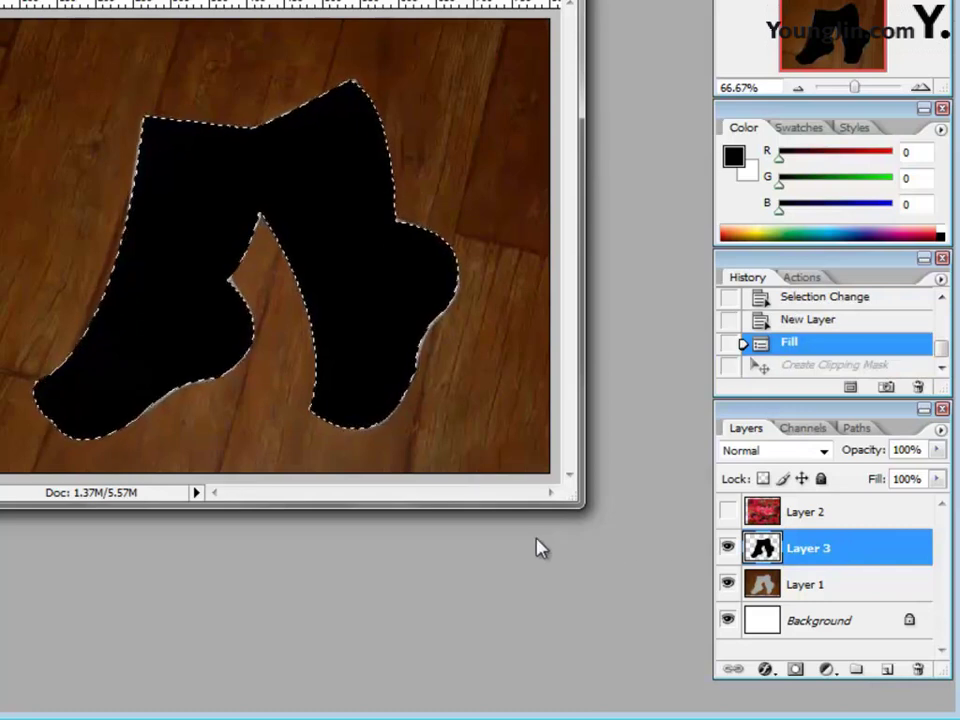
{"action": "left_click", "coordinate": [830, 531], "text": "alt"}
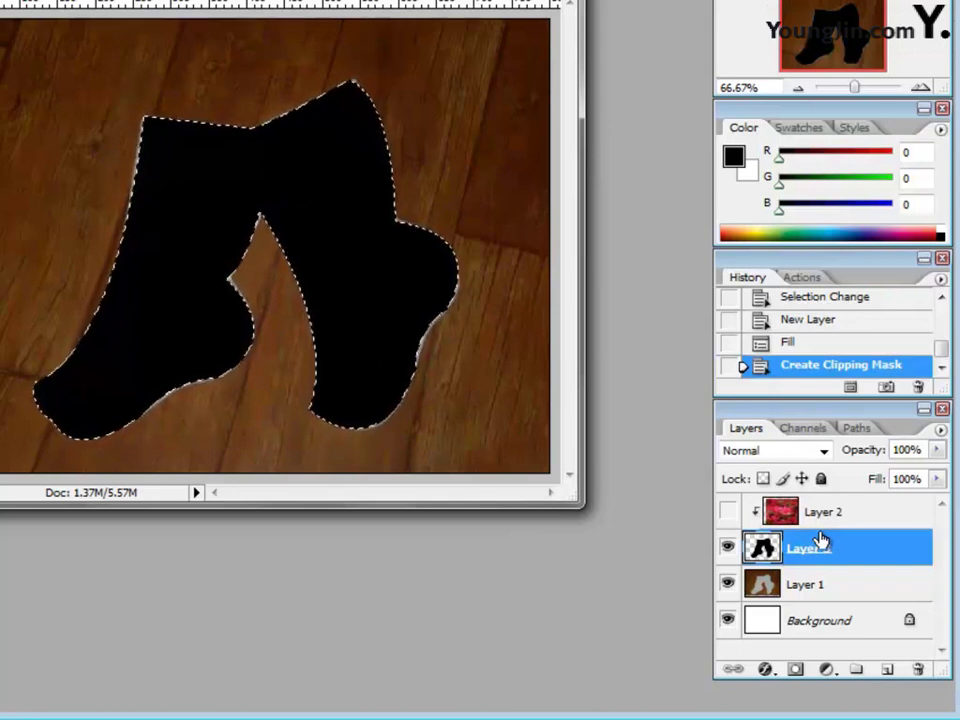
{"action": "key", "text": "ctrl+d"}
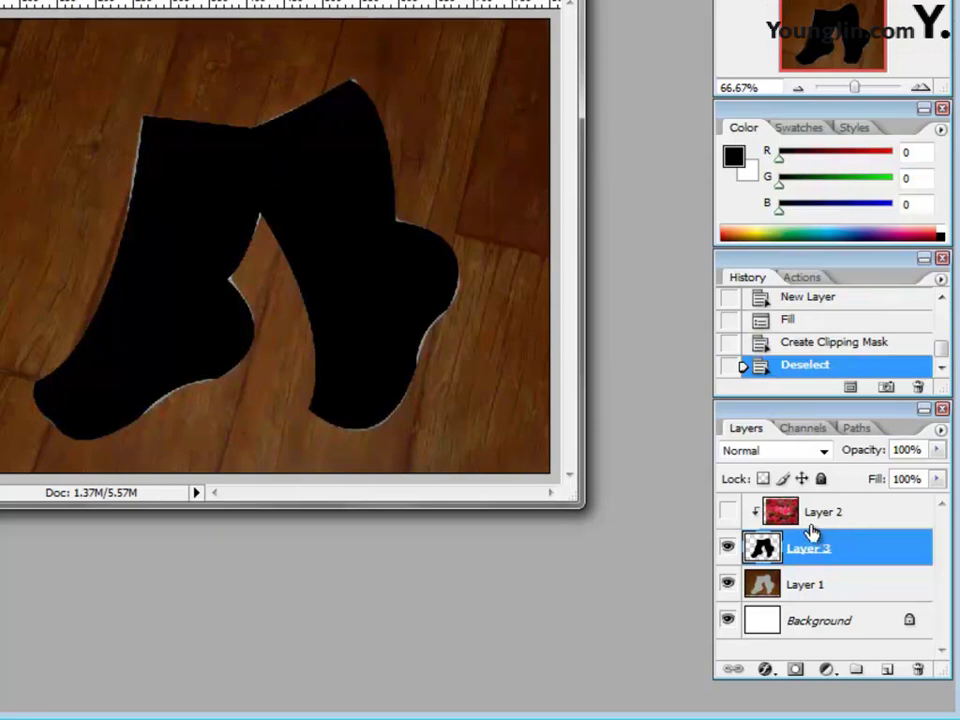
{"action": "left_click", "coordinate": [727, 513]}
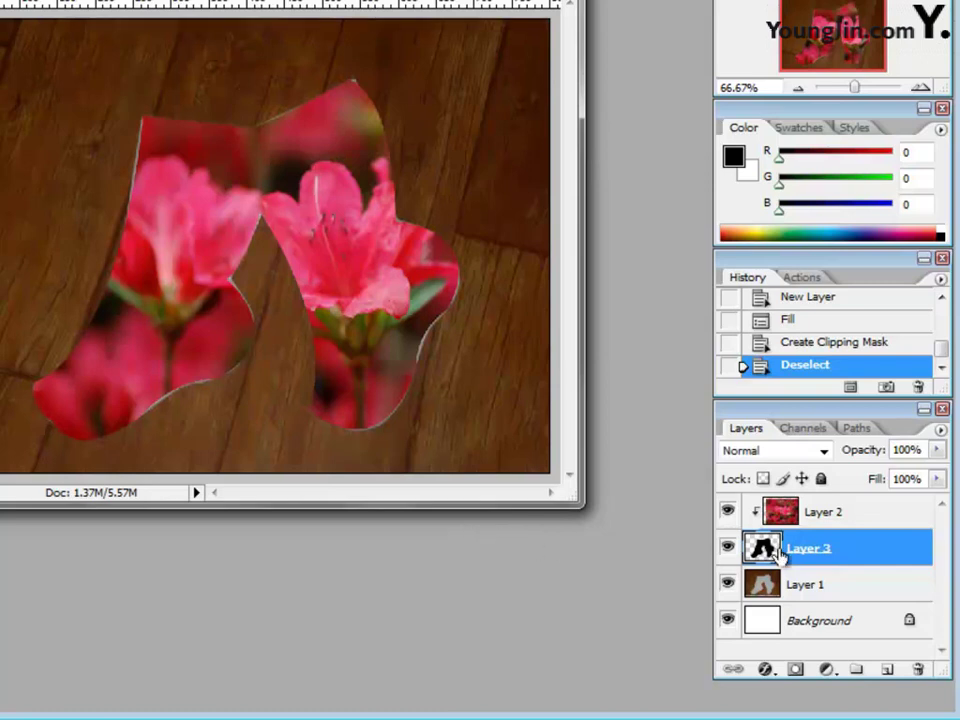
Add an outside Stroke layer style to the sock shape layer, 3 px in white (ffffff).
{"action": "left_click", "coordinate": [764, 670]}
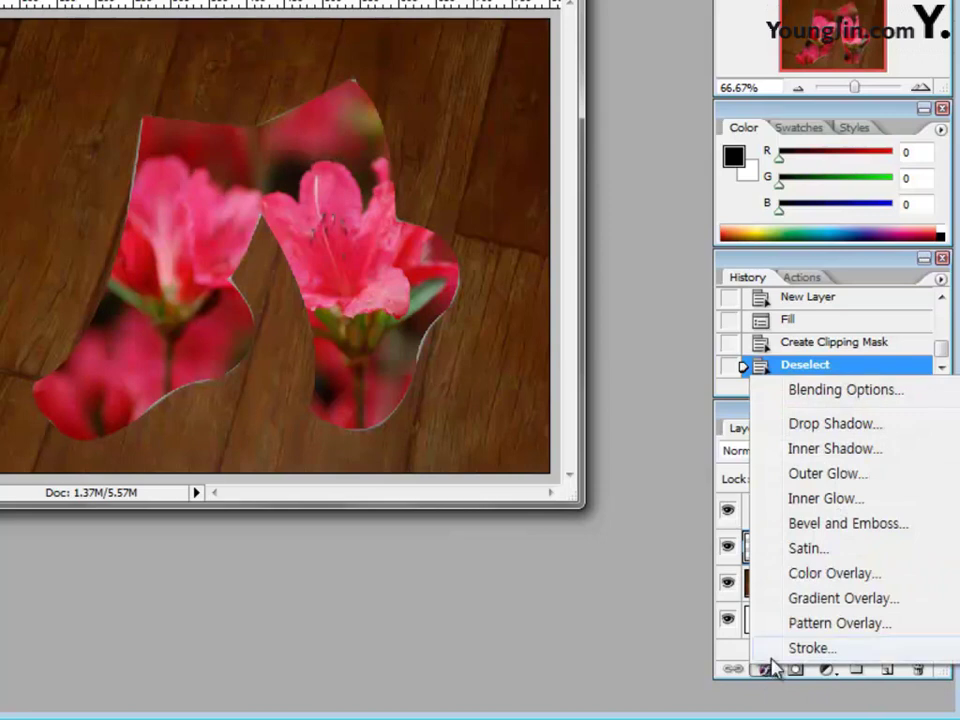
{"action": "left_click", "coordinate": [790, 648]}
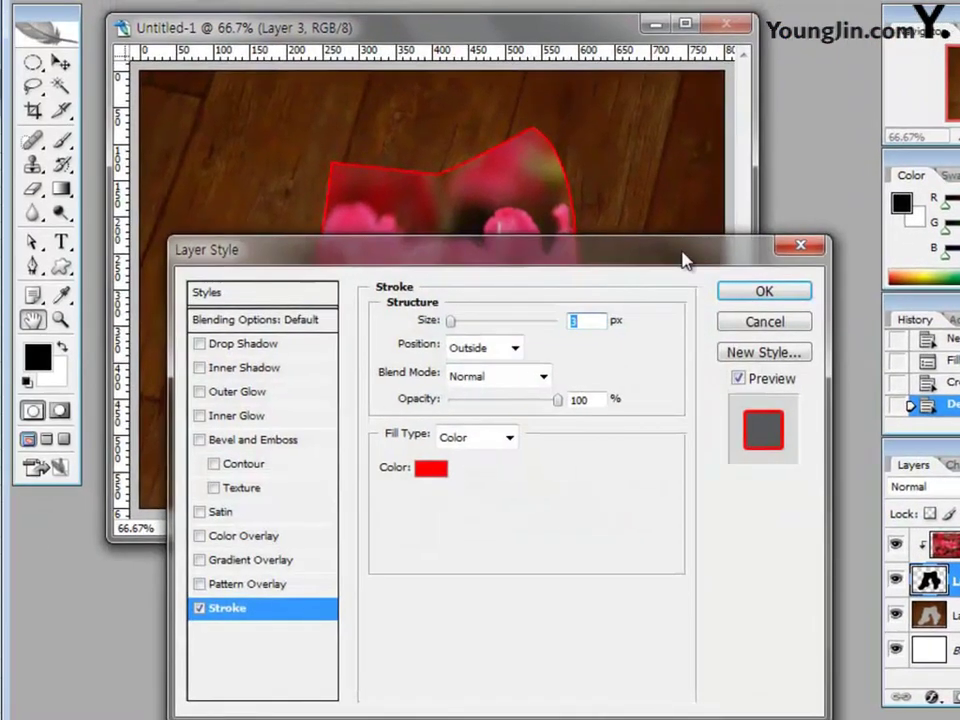
{"action": "left_click_drag", "start_coordinate": [667, 250], "coordinate": [663, 149]}
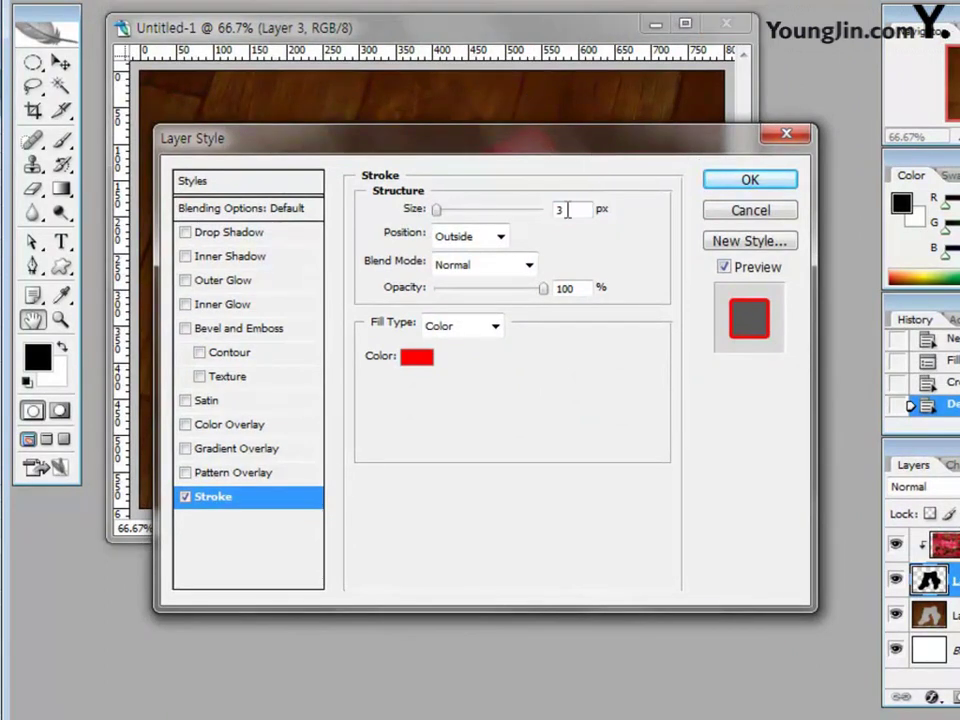
{"action": "left_click", "coordinate": [415, 358]}
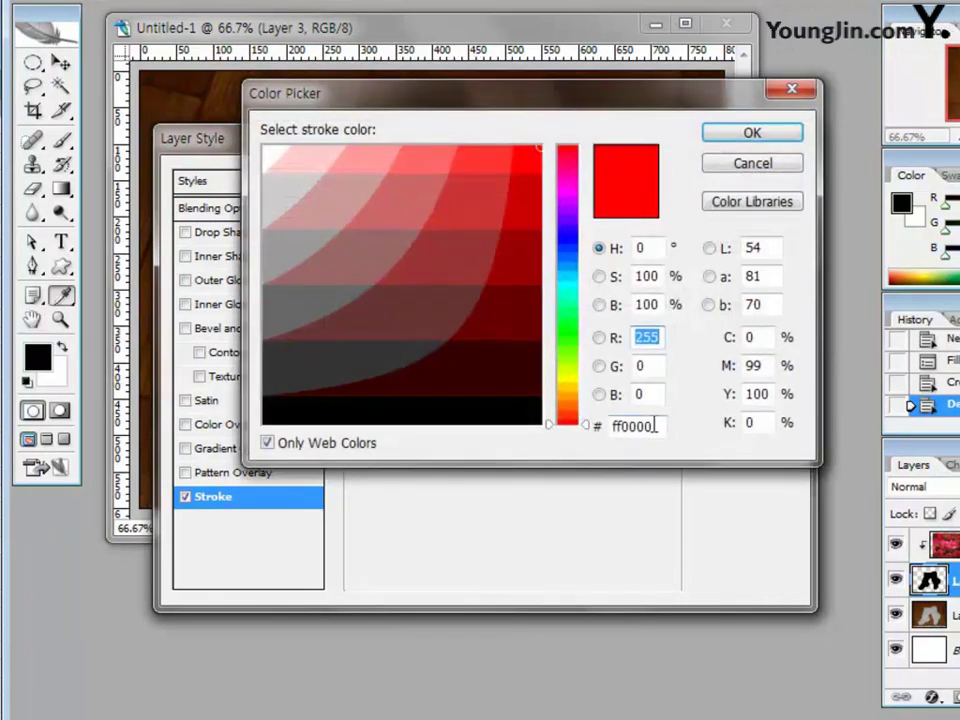
{"action": "double_click", "coordinate": [632, 426]}
{"action": "type", "text": "ff"}
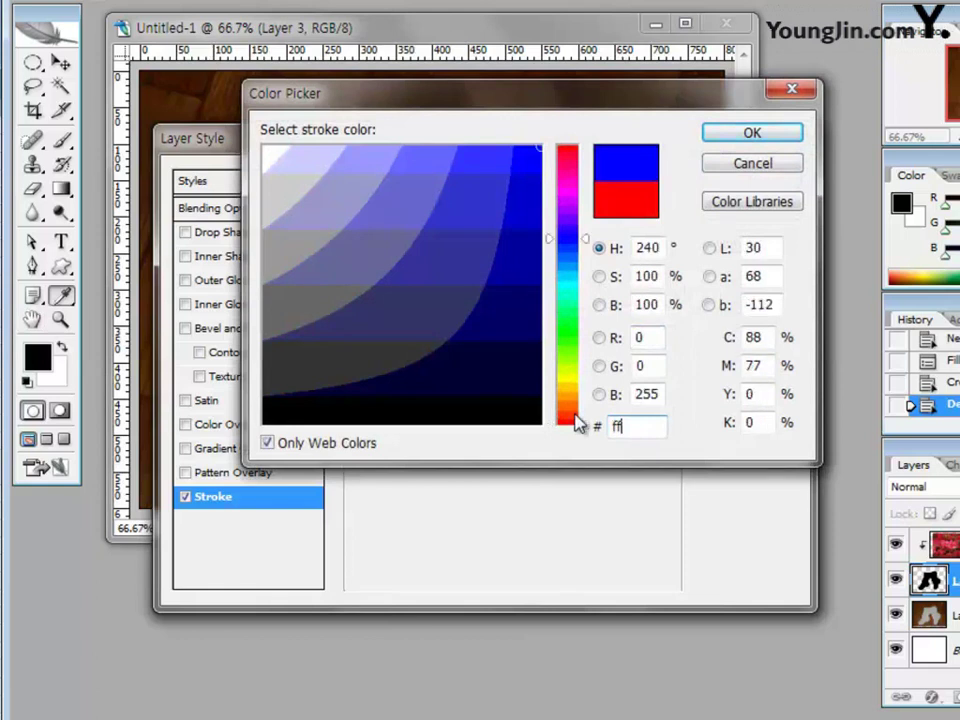
{"action": "type", "text": "ffff"}
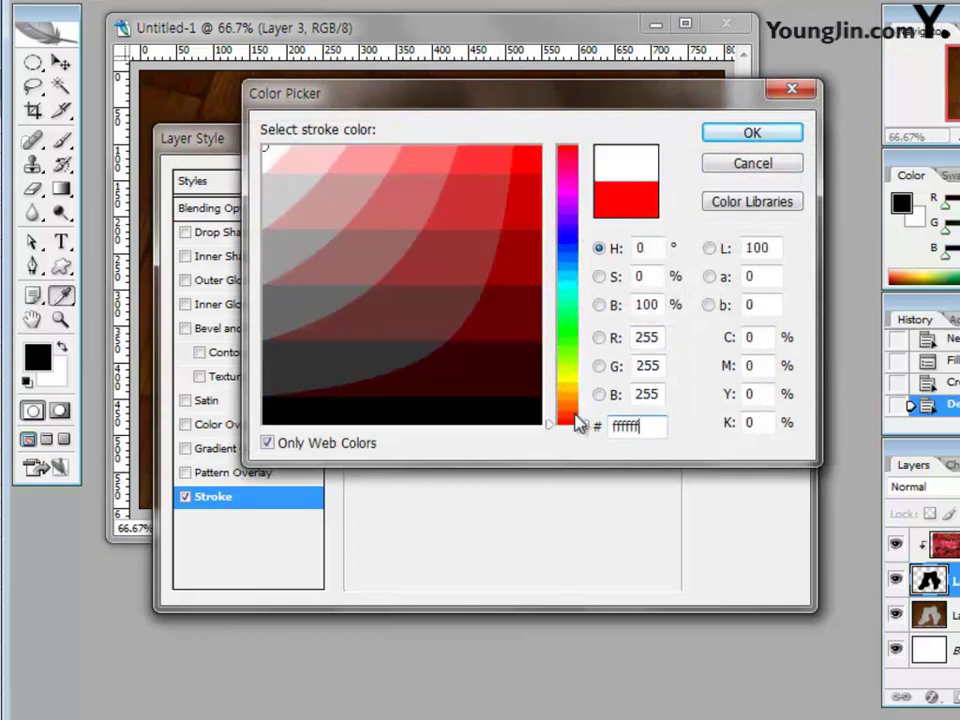
{"action": "left_click", "coordinate": [784, 138]}
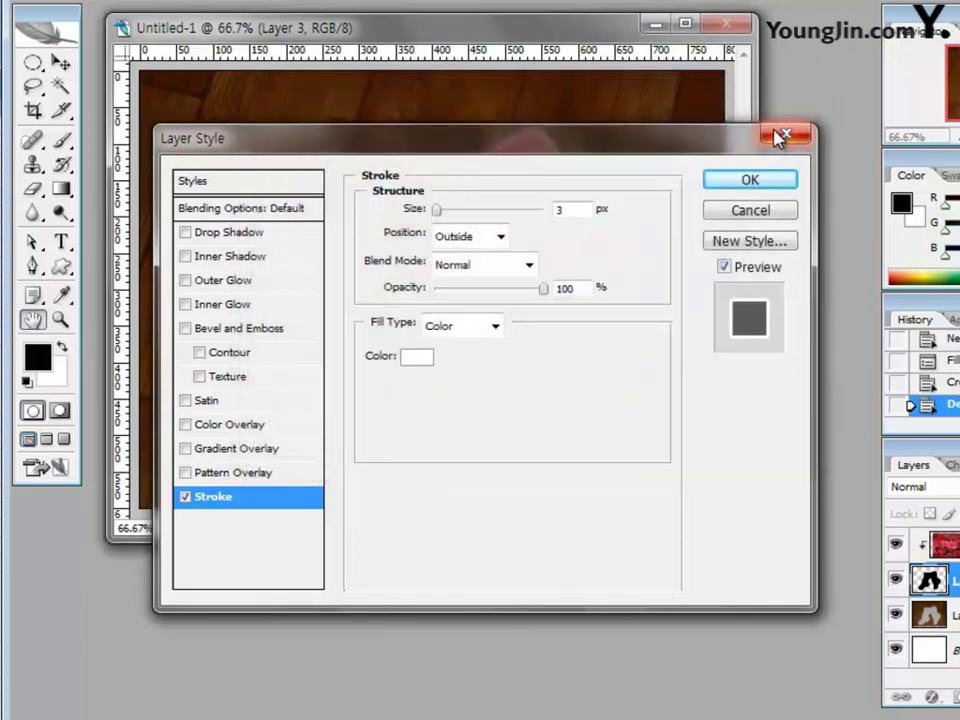
{"action": "left_click", "coordinate": [748, 182]}
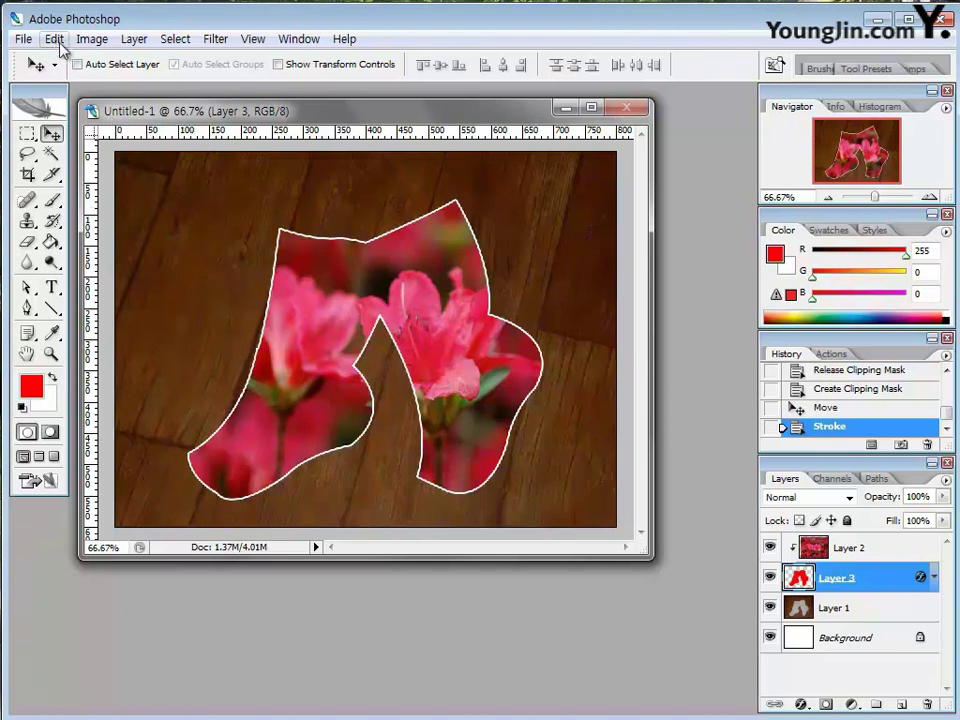
Activate the Type tool and check the Type preferences for the Show Font Names in English option, leaving it off.
{"action": "left_click", "coordinate": [53, 288]}
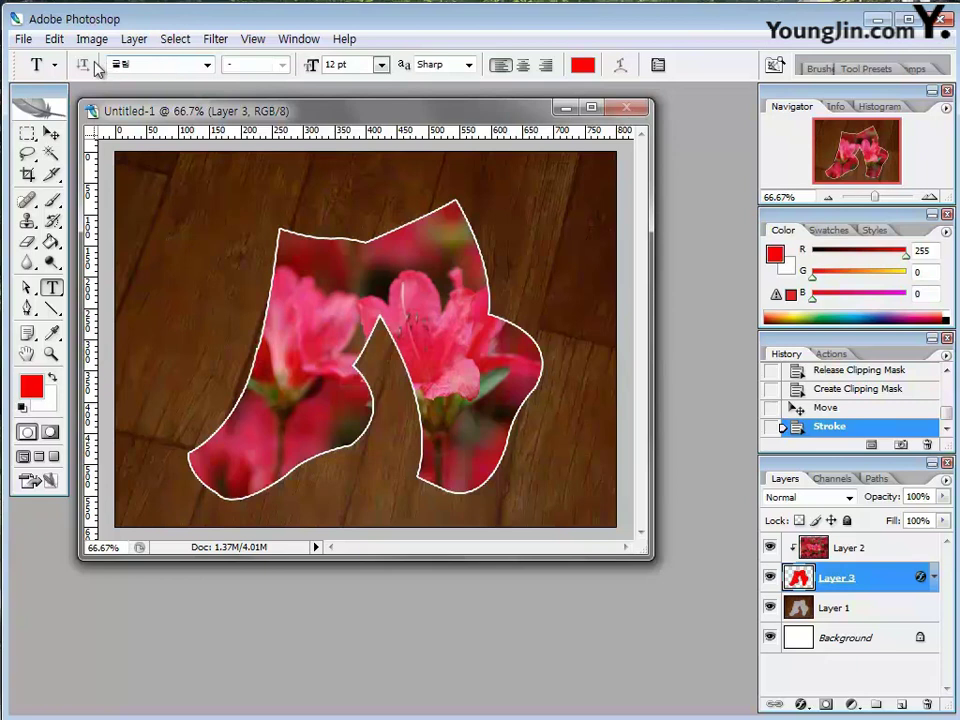
{"action": "left_click", "coordinate": [56, 42]}
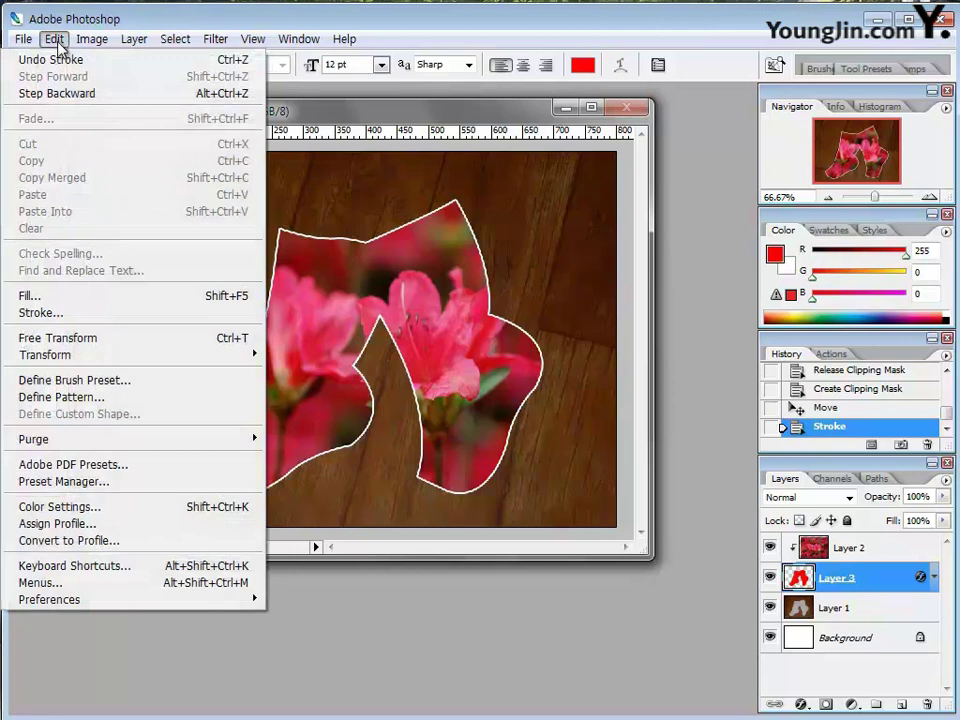
{"action": "mouse_move", "coordinate": [108, 606]}
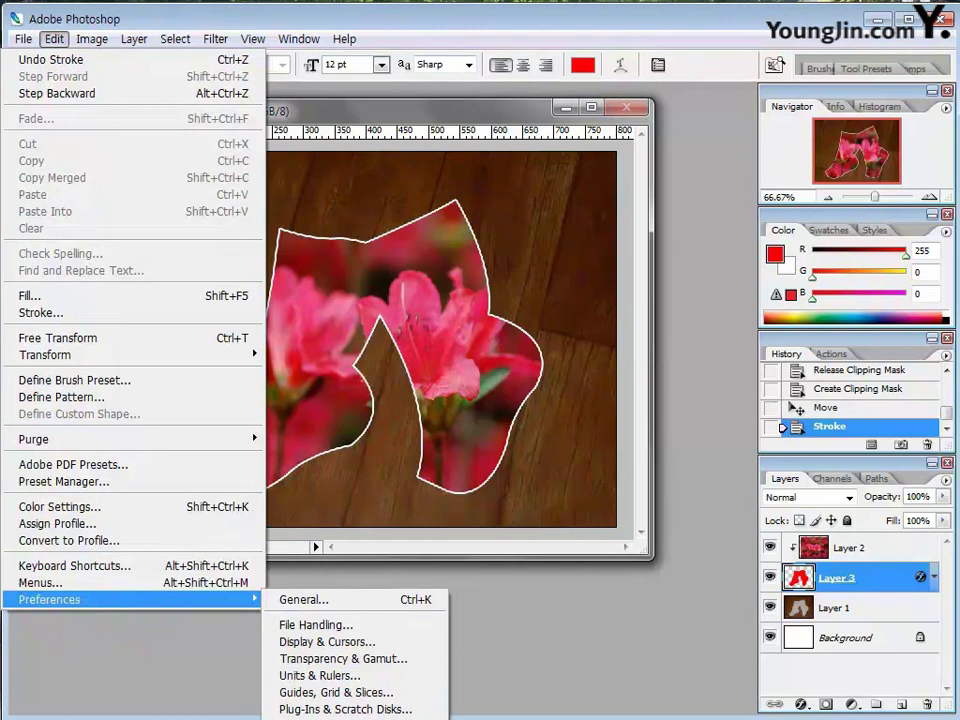
{"action": "left_click", "coordinate": [300, 719]}
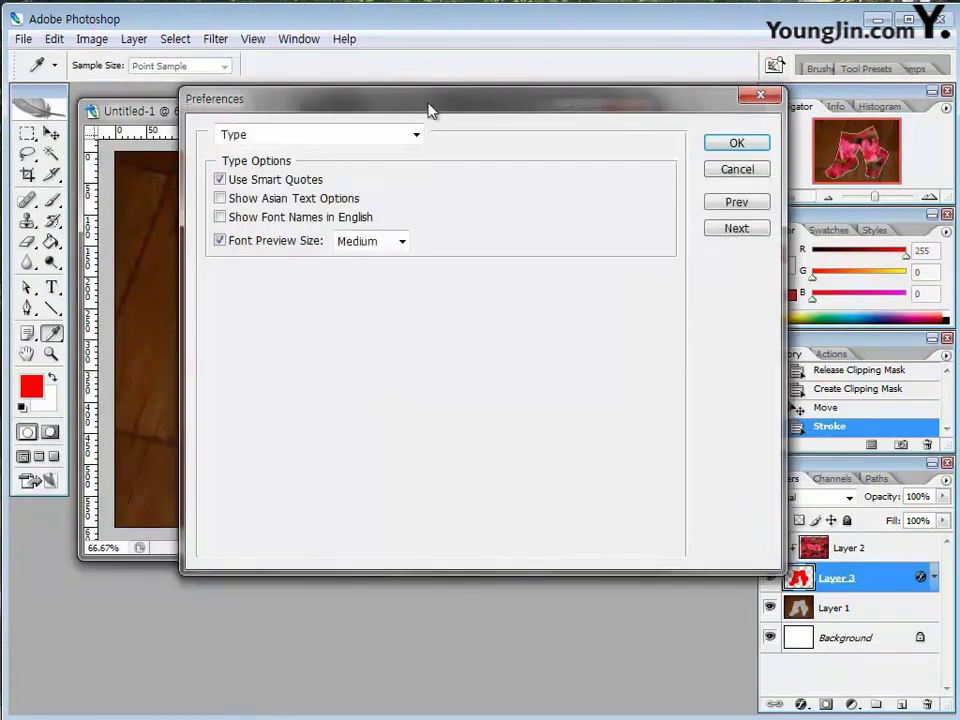
{"action": "left_click_drag", "start_coordinate": [430, 108], "coordinate": [388, 125]}
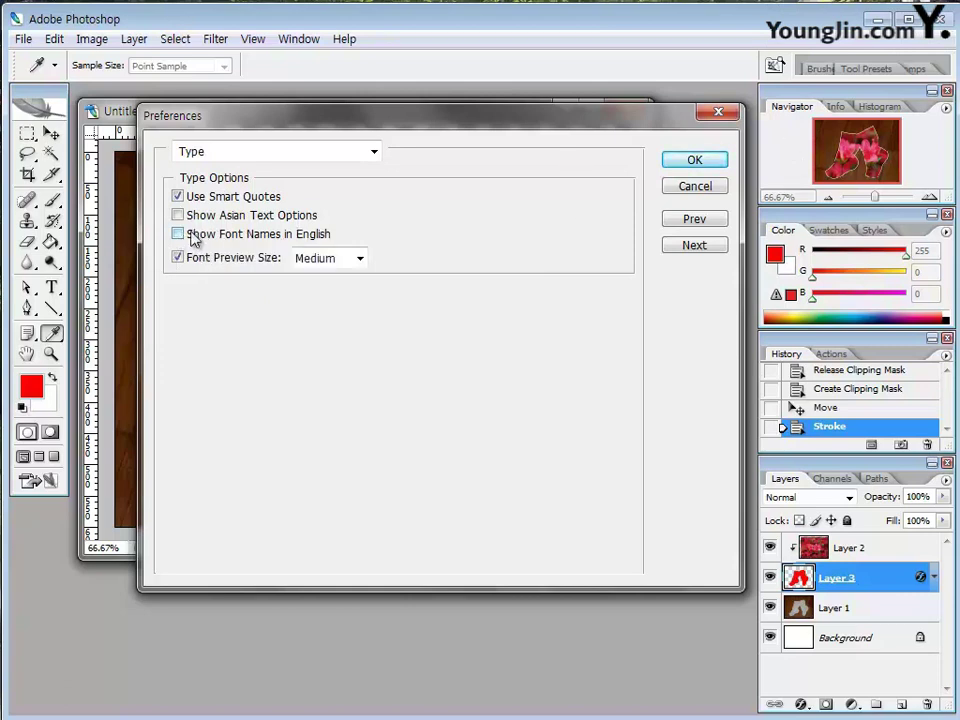
{"action": "left_click", "coordinate": [695, 161]}
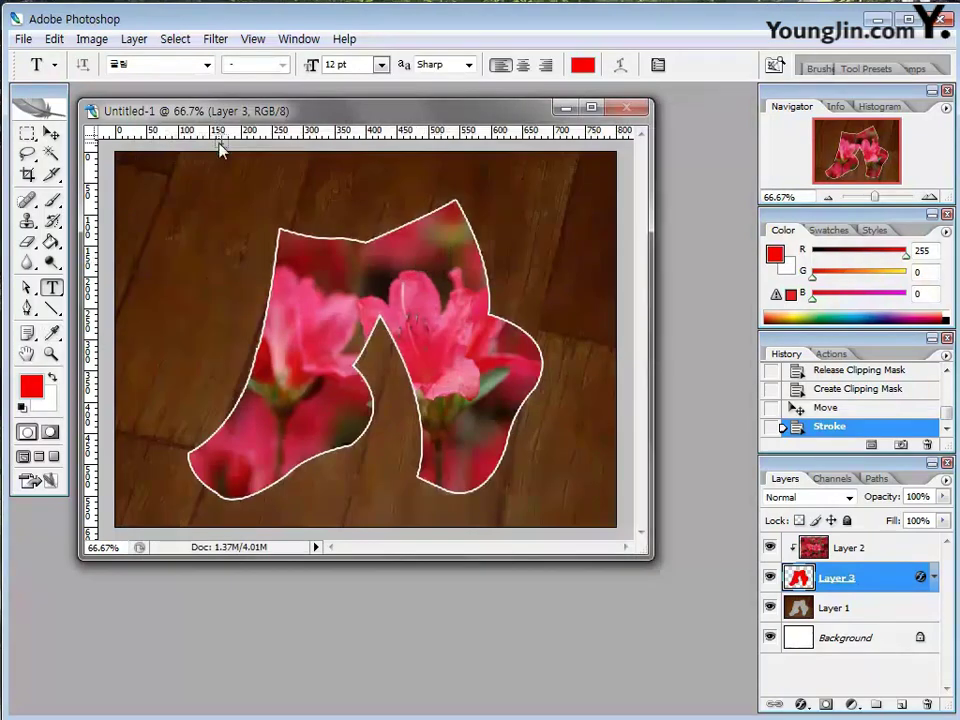
Examine the Korean font names available for the Type tool.
{"action": "left_click", "coordinate": [209, 72]}
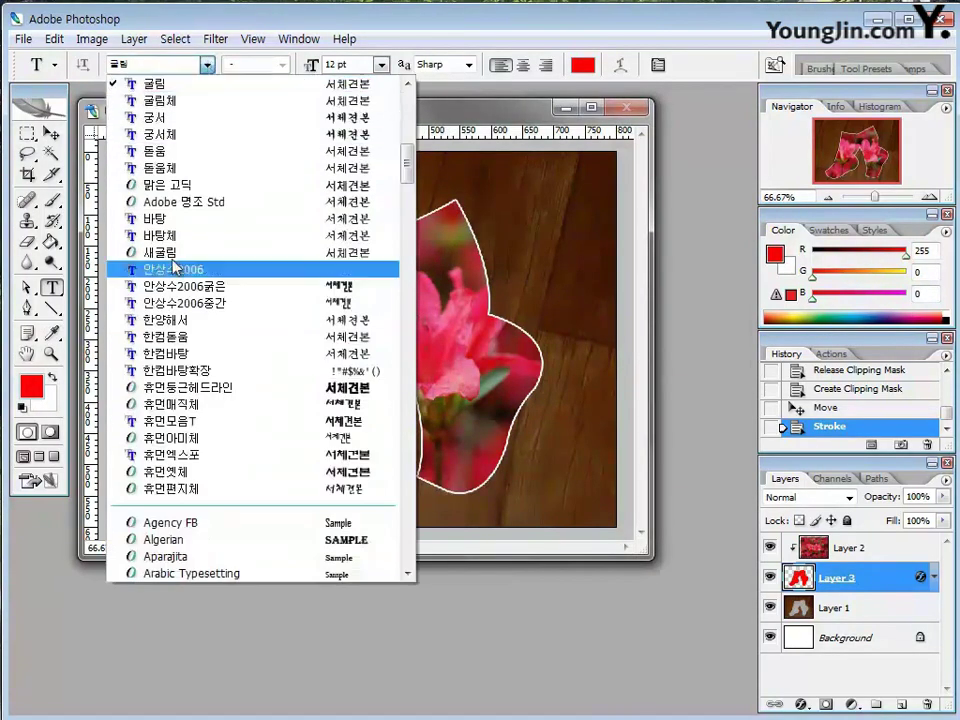
{"action": "scroll", "coordinate": [230, 285], "scroll_direction": "down", "scroll_amount": 3}
{"action": "scroll", "coordinate": [185, 298], "scroll_direction": "up", "scroll_amount": 11}
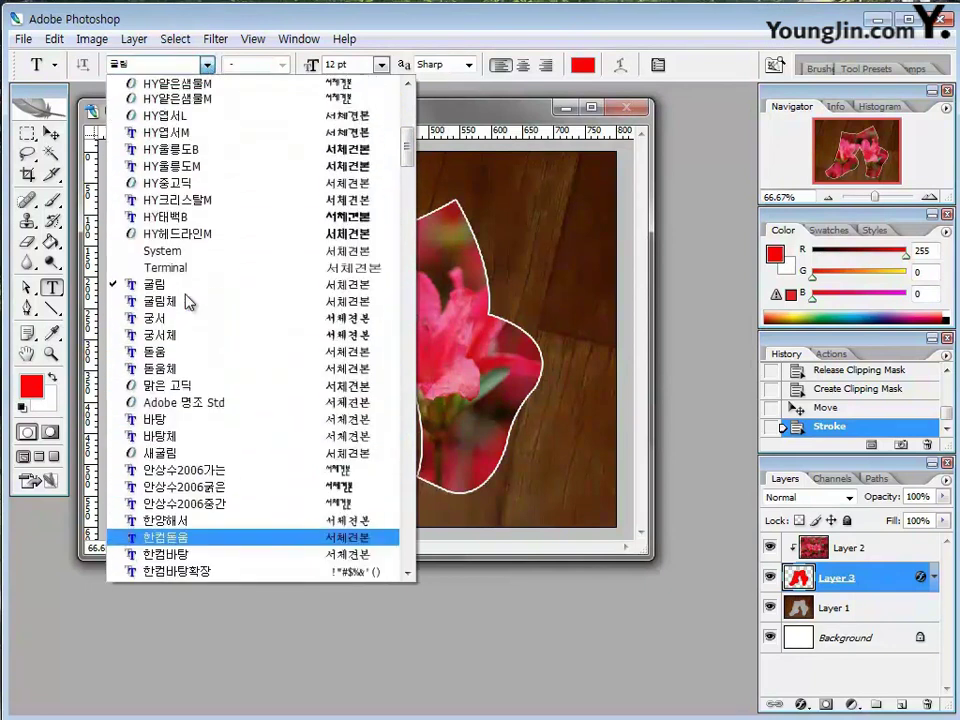
{"action": "scroll", "coordinate": [188, 300], "scroll_direction": "down", "scroll_amount": 6}
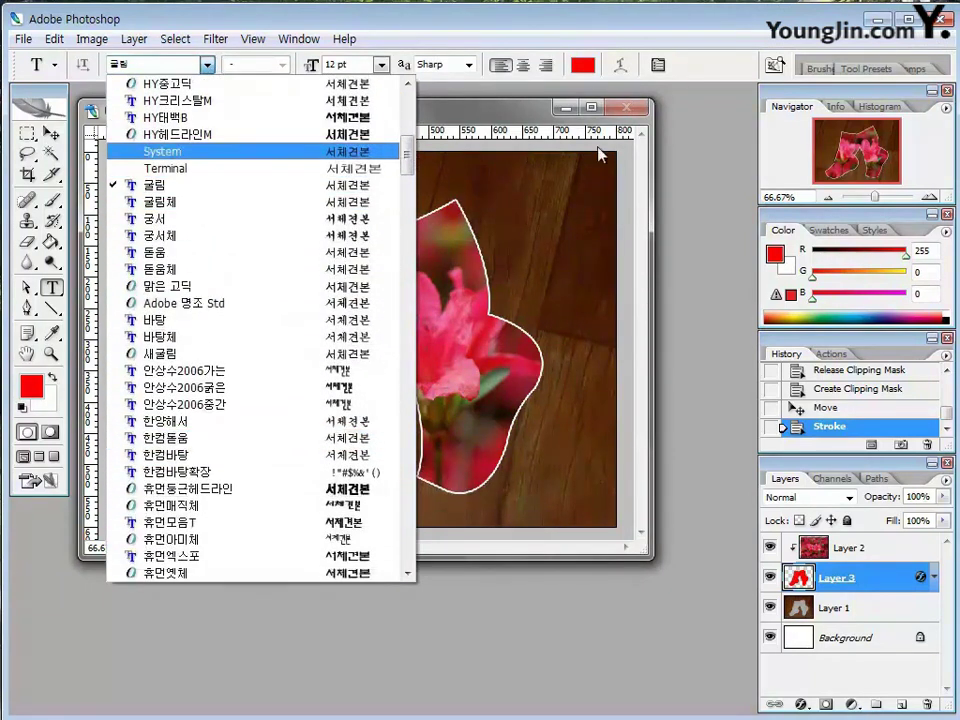
Set up the Vertical Type Tool with the 궁서 font at a size of 100 pt.
{"action": "left_click", "coordinate": [681, 160]}
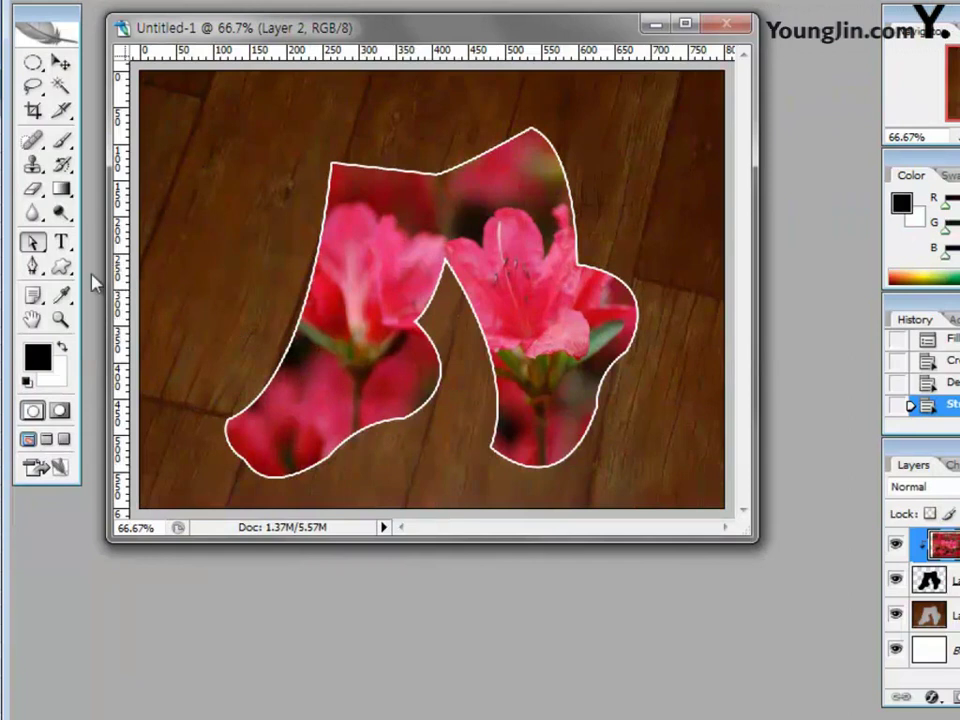
{"action": "left_click", "coordinate": [61, 242]}
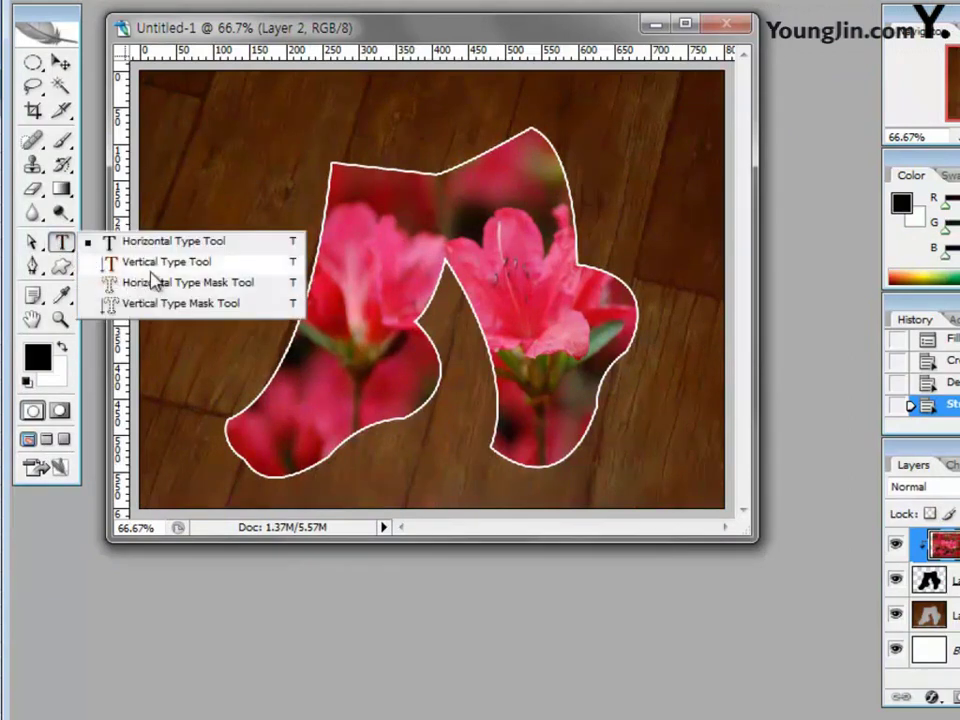
{"action": "left_click", "coordinate": [152, 268]}
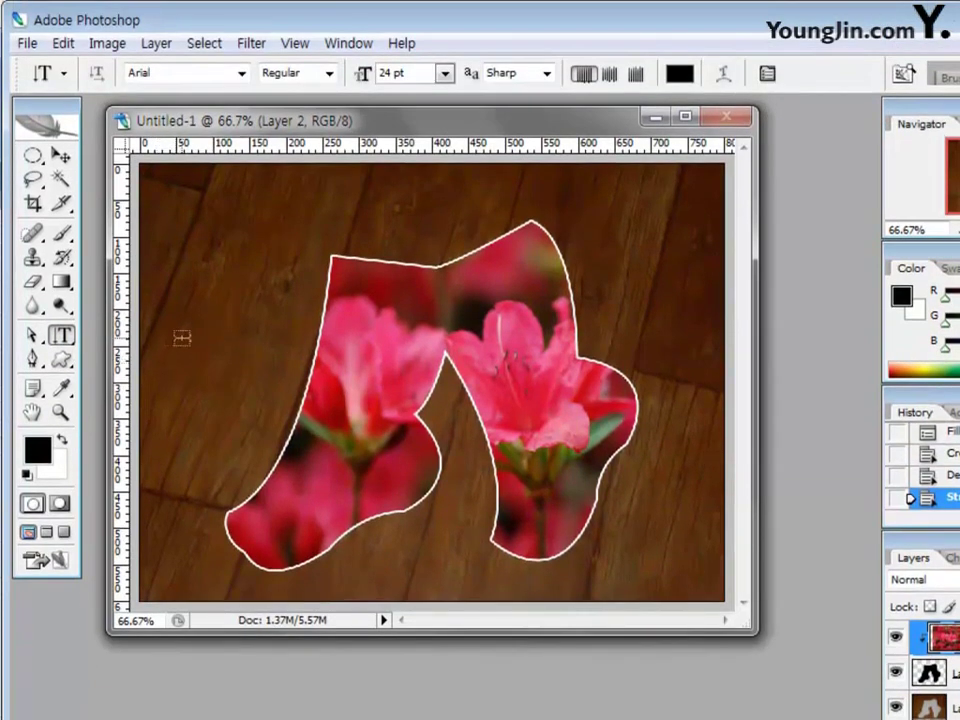
{"action": "left_click", "coordinate": [241, 73]}
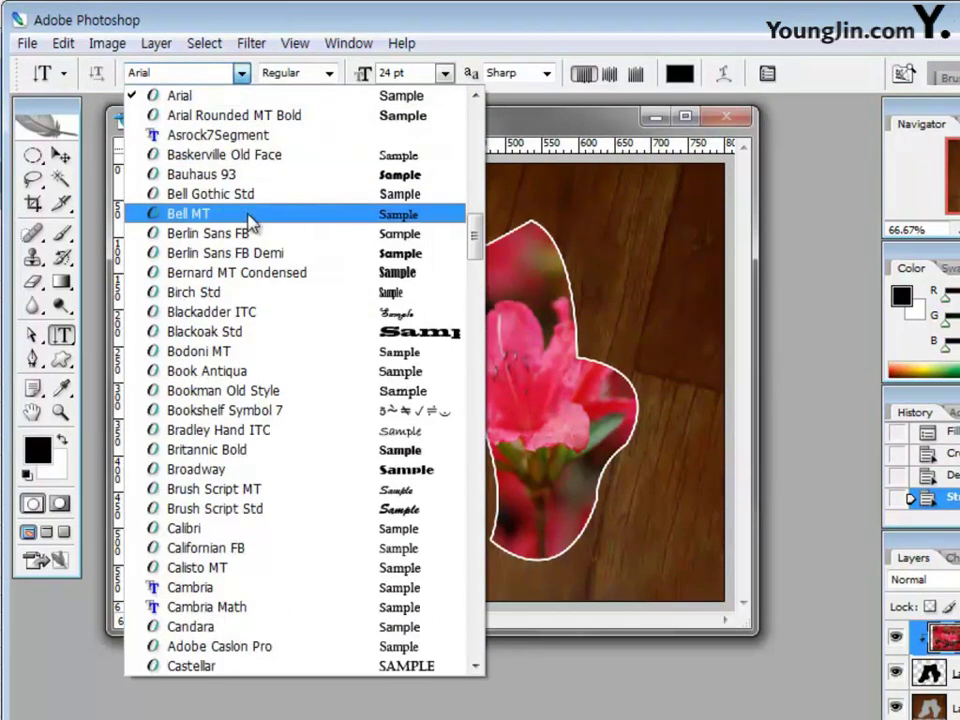
{"action": "scroll", "coordinate": [248, 222], "scroll_direction": "up", "scroll_amount": 12}
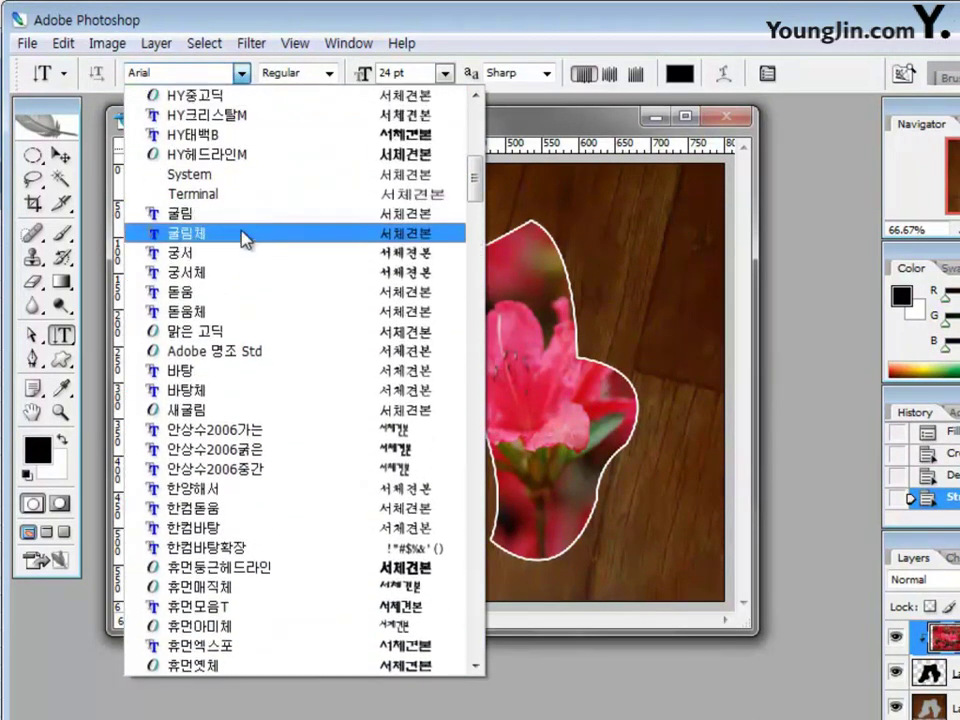
{"action": "left_click", "coordinate": [245, 252]}
{"action": "key", "text": "Tab"}
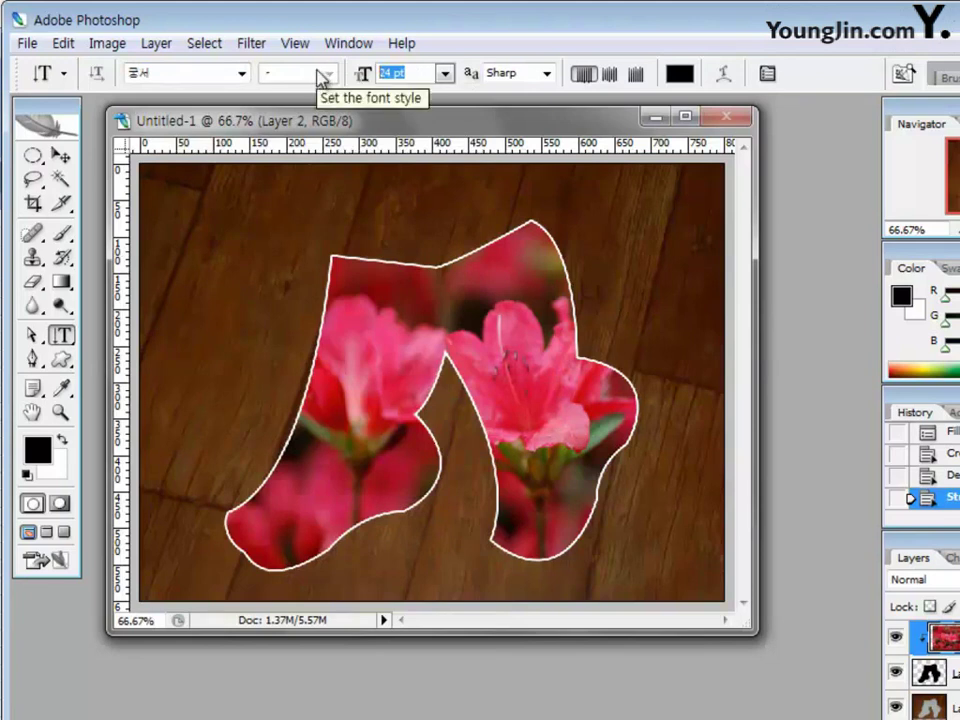
{"action": "type", "text": "1010"}
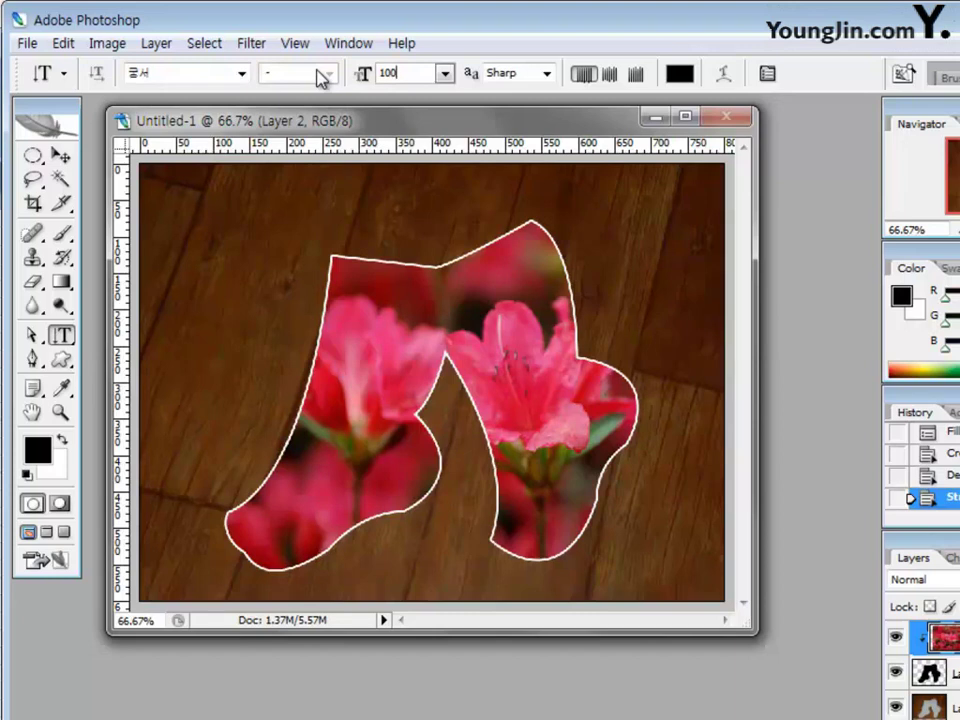
Set the text color to white, hex ffffff.
{"action": "left_click", "coordinate": [682, 75]}
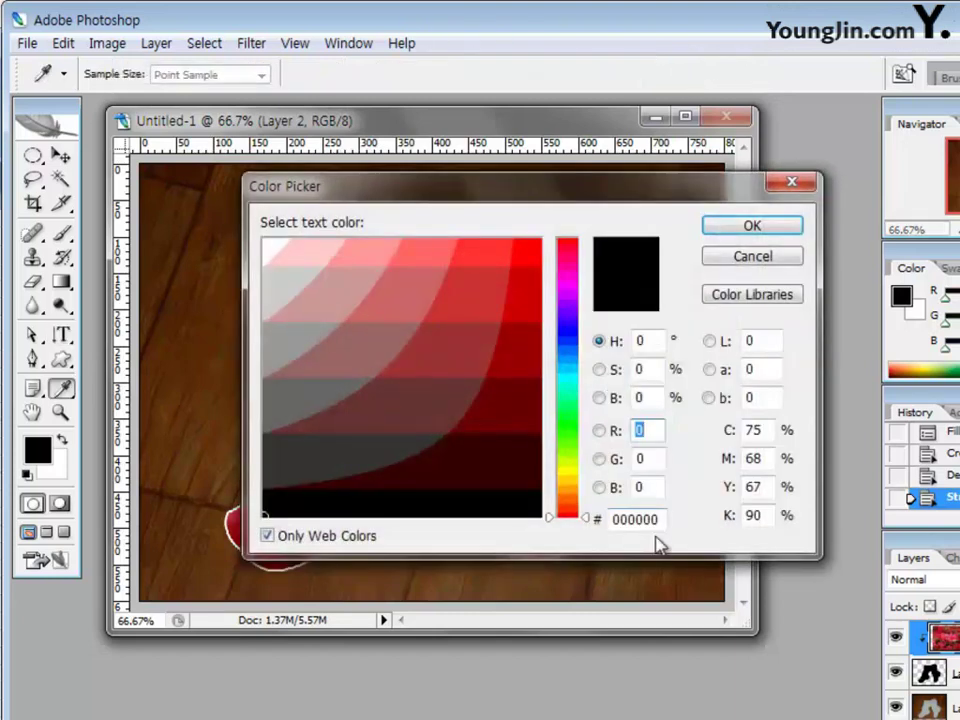
{"action": "left_click_drag", "start_coordinate": [662, 520], "coordinate": [598, 521]}
{"action": "type", "text": "ff"}
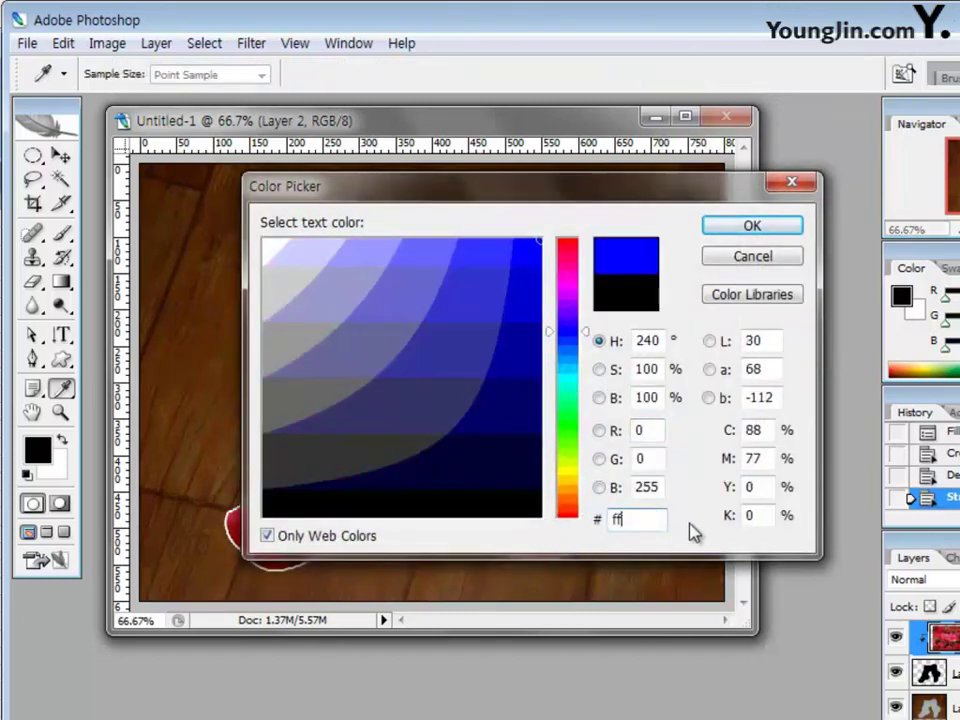
{"action": "type", "text": "ffff"}
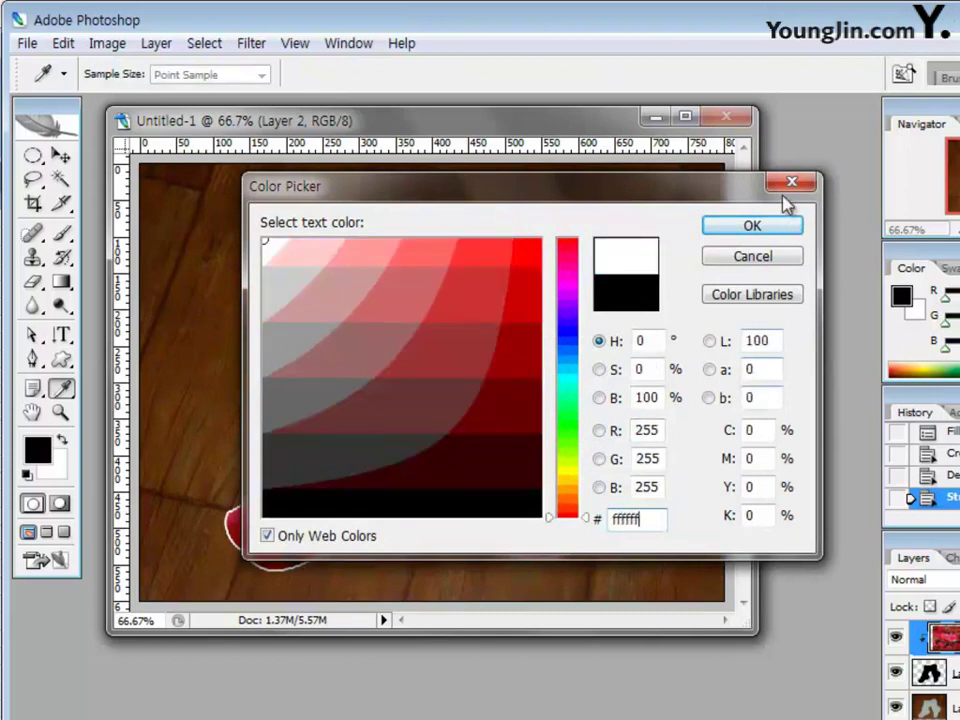
{"action": "left_click", "coordinate": [757, 228]}
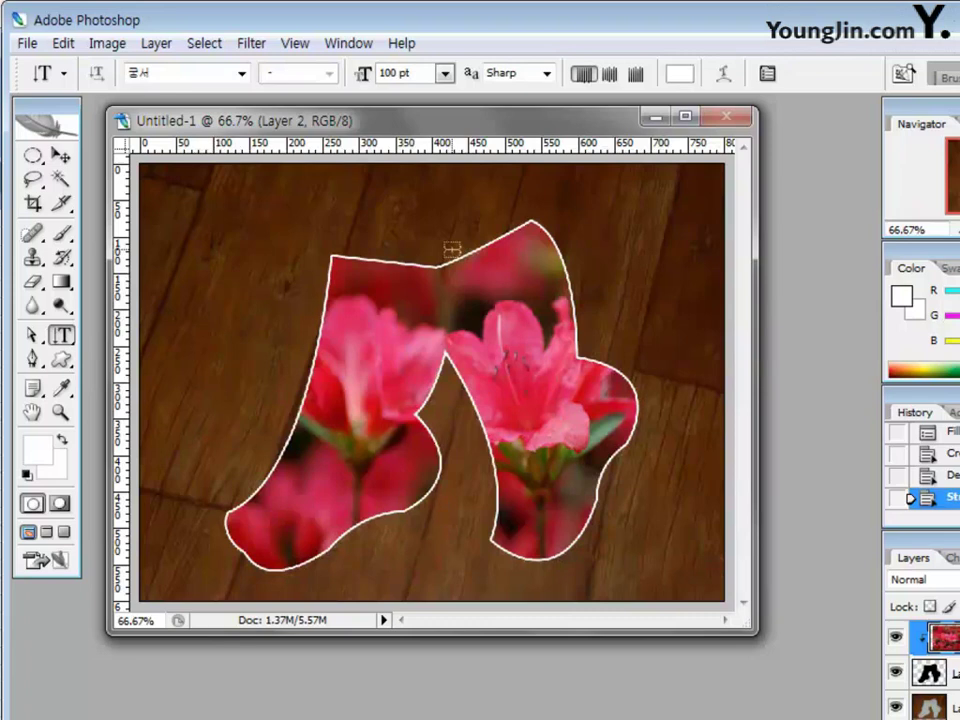
Add the vertical text "한국의 멋" beside the socks near the image's left edge, shift it up toward the upper corner and commit it.
{"action": "left_click", "coordinate": [190, 231]}
{"action": "type", "text": "한국"}
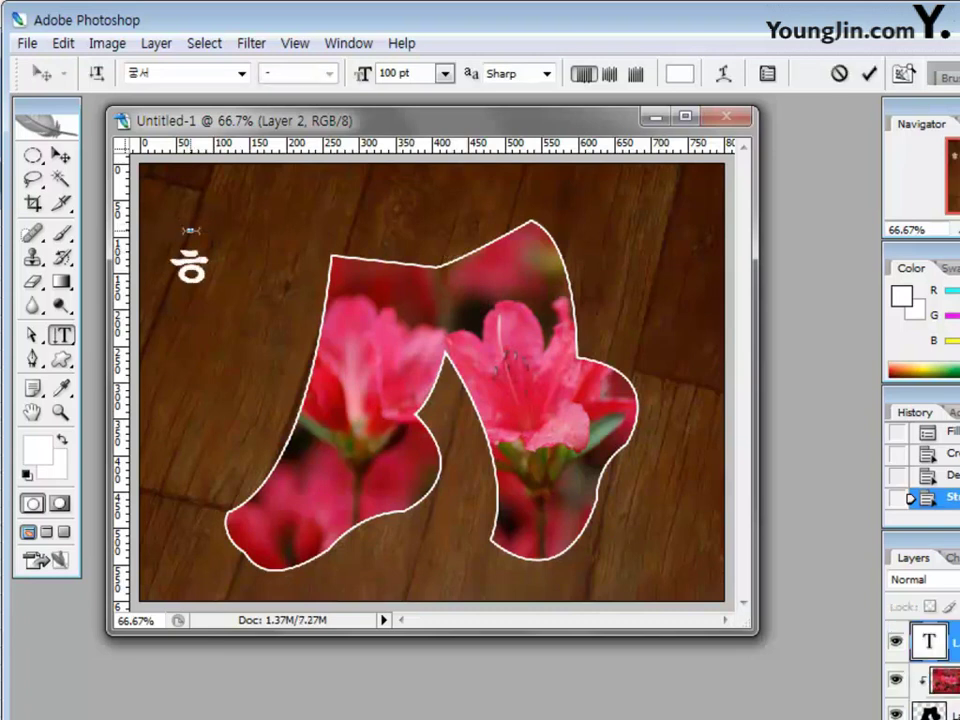
{"action": "type", "text": "의 멋"}
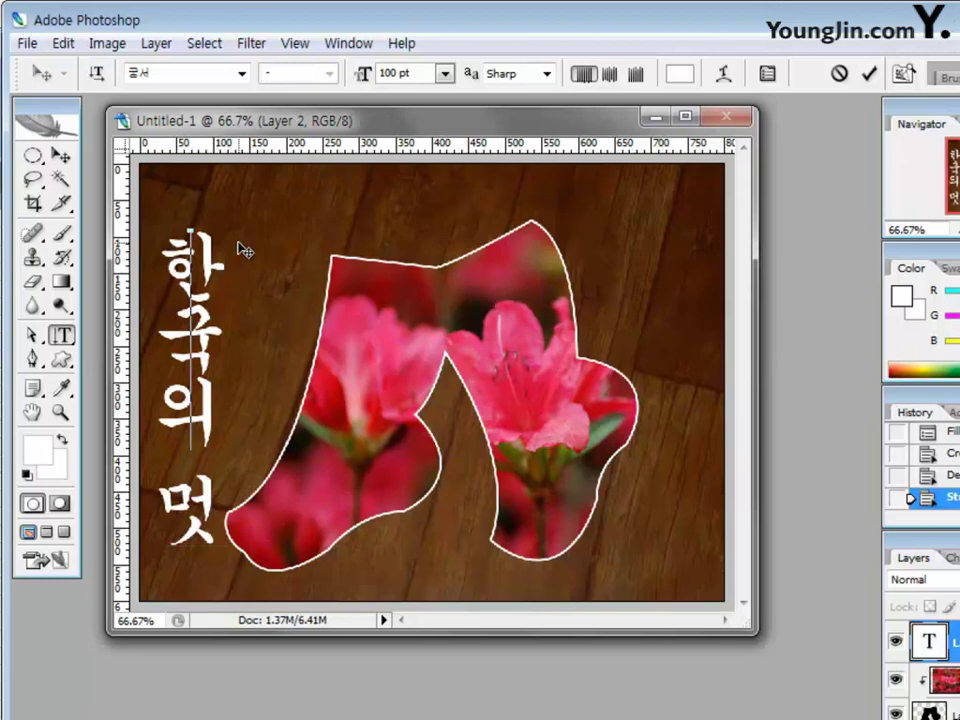
{"action": "left_click_drag", "start_coordinate": [245, 250], "coordinate": [250, 217]}
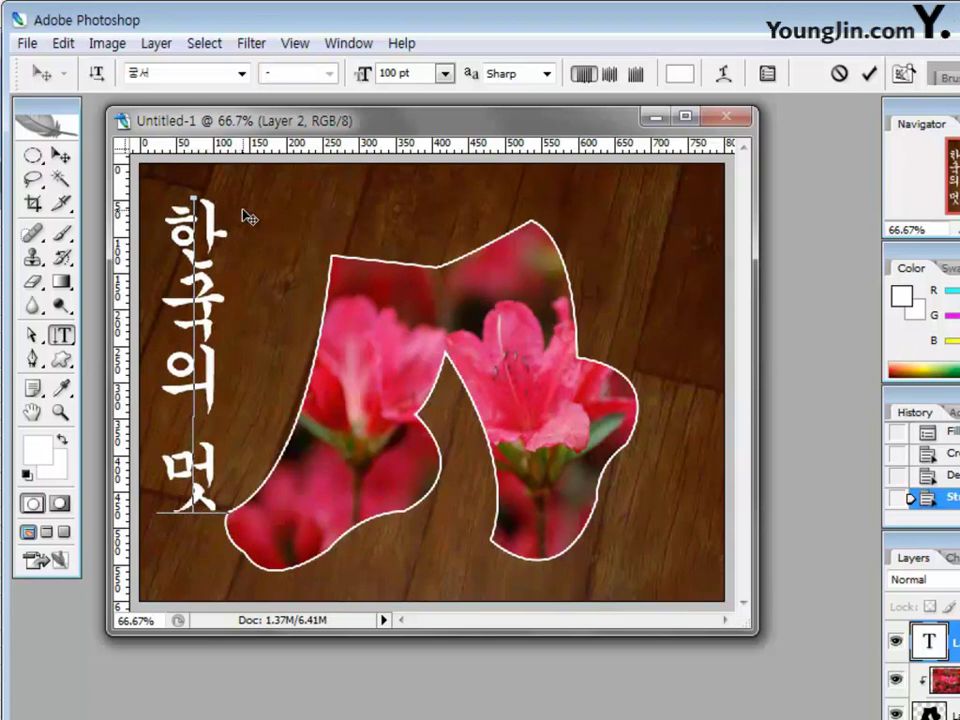
{"action": "left_click_drag", "start_coordinate": [249, 216], "coordinate": [250, 197]}
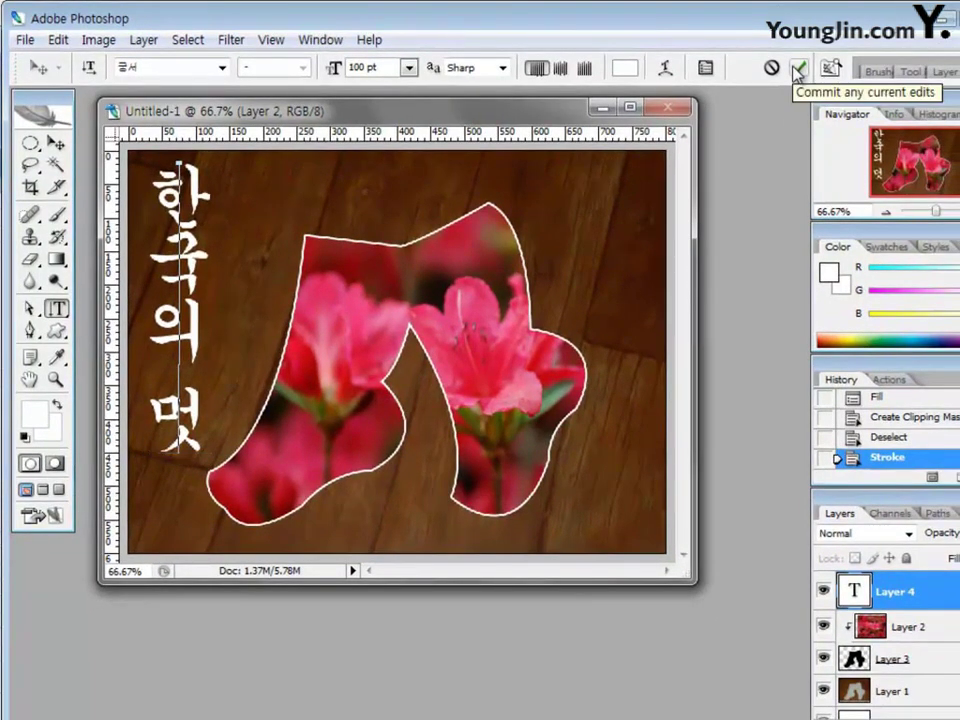
{"action": "left_click", "coordinate": [800, 70]}
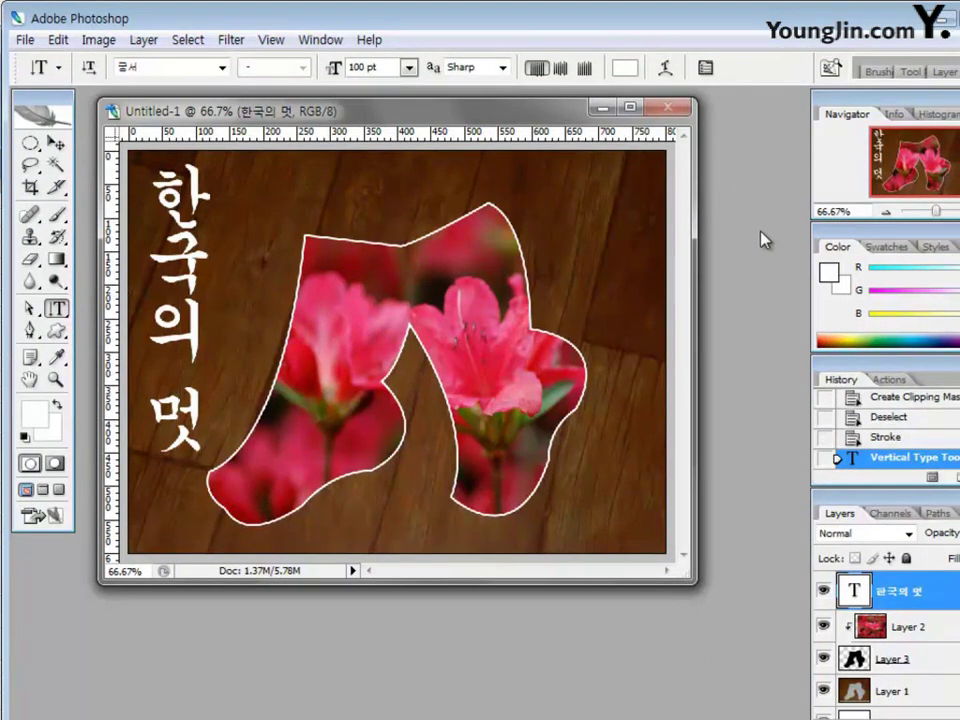
Edit the black-to-white gradient for the Gradient tool, setting its starting color stop to 3300ff.
{"action": "left_click", "coordinate": [57, 261]}
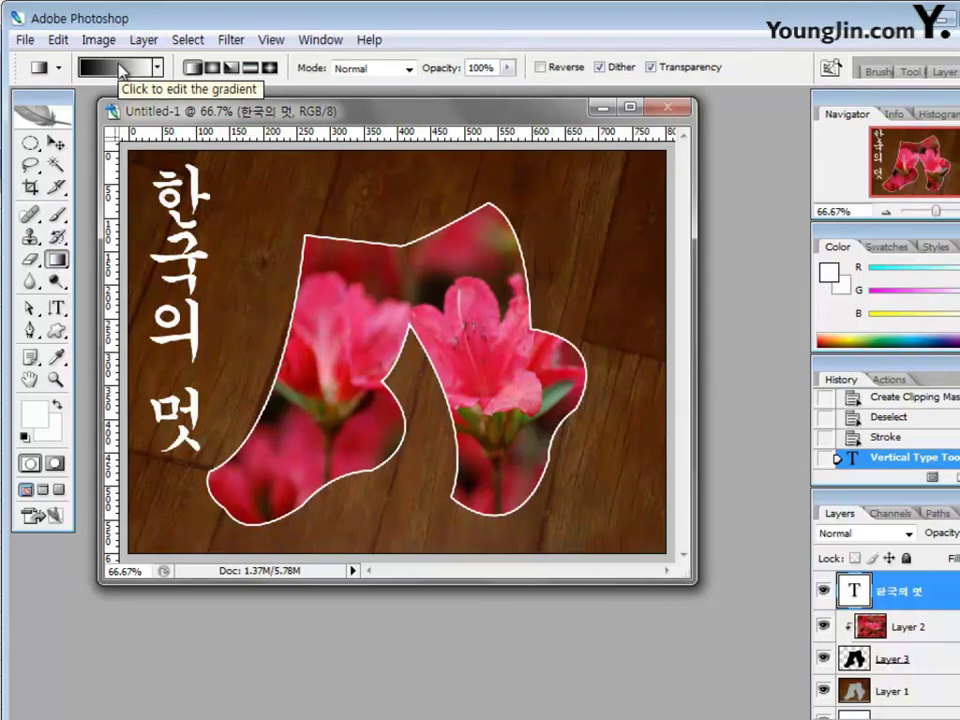
{"action": "left_click", "coordinate": [120, 70]}
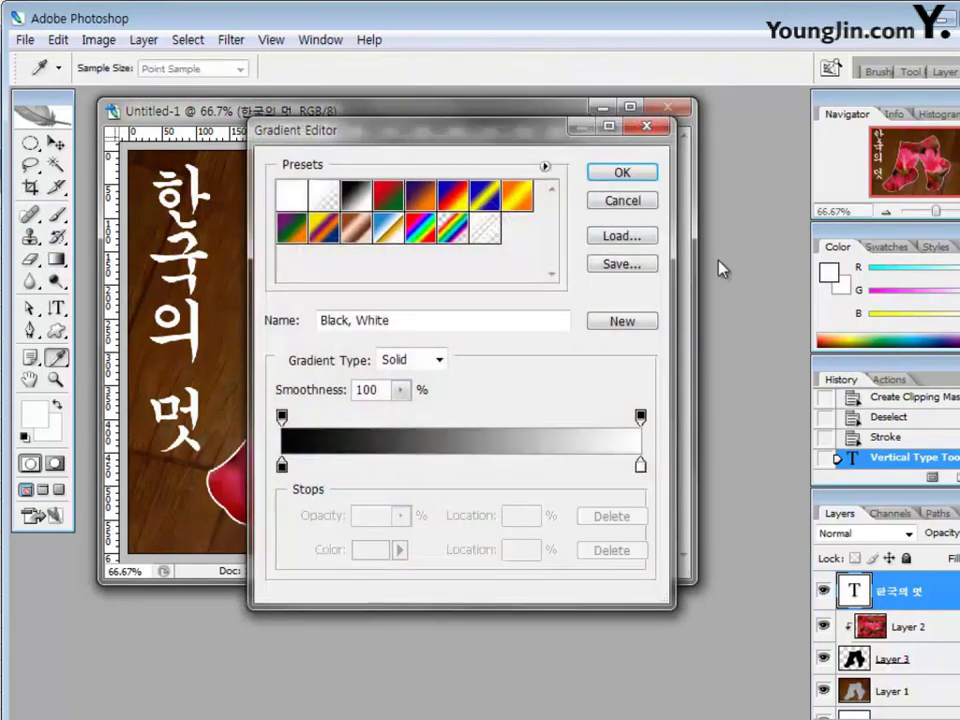
{"action": "double_click", "coordinate": [281, 467]}
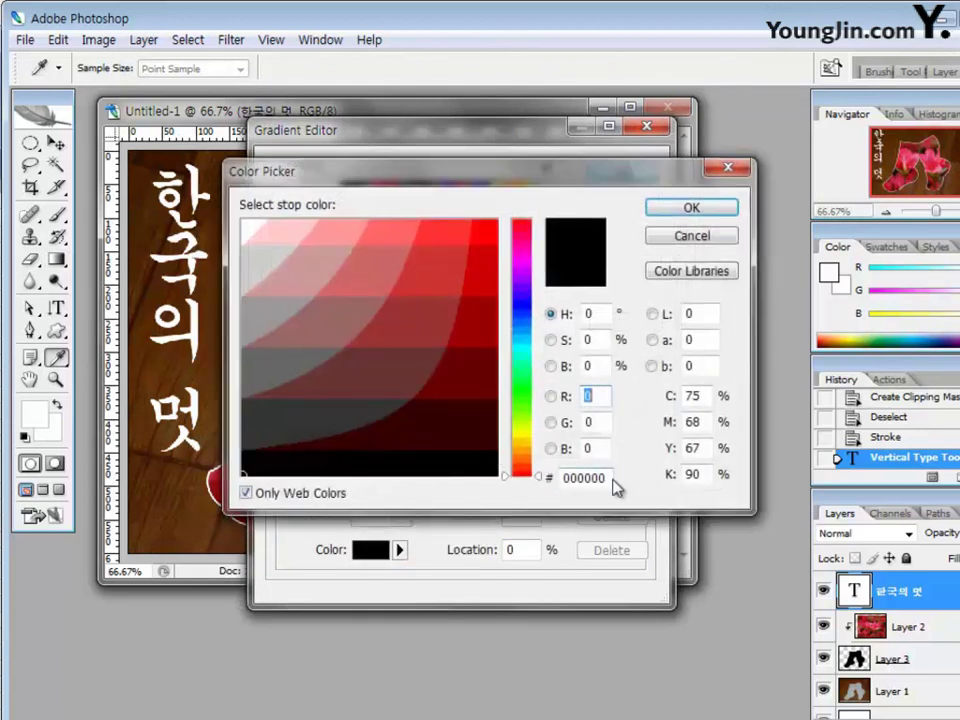
{"action": "left_click", "coordinate": [604, 478]}
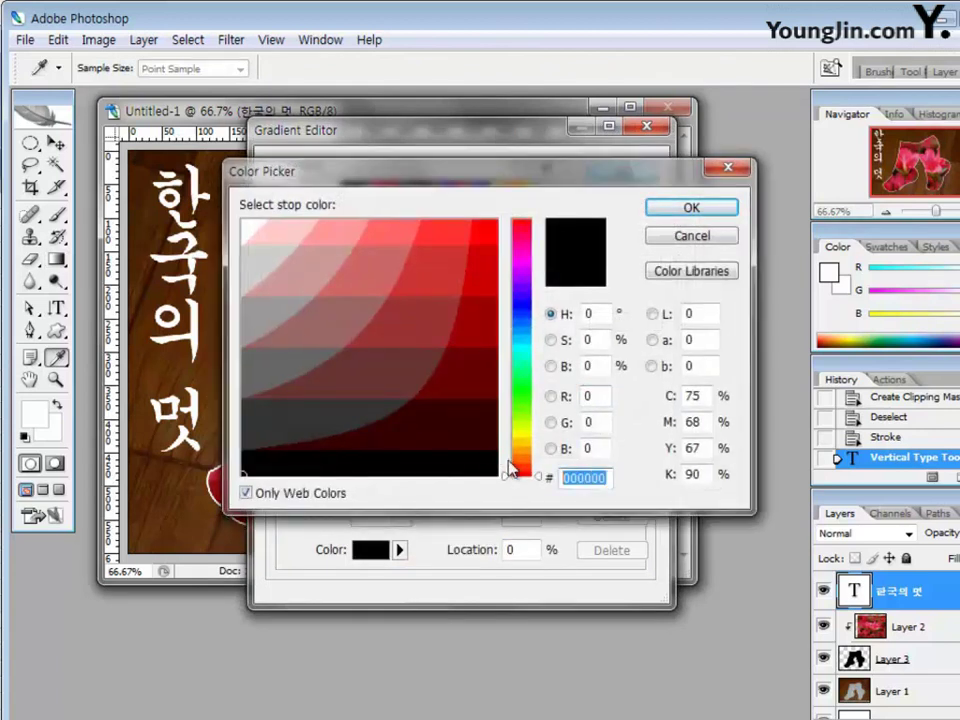
{"action": "type", "text": "3300ff"}
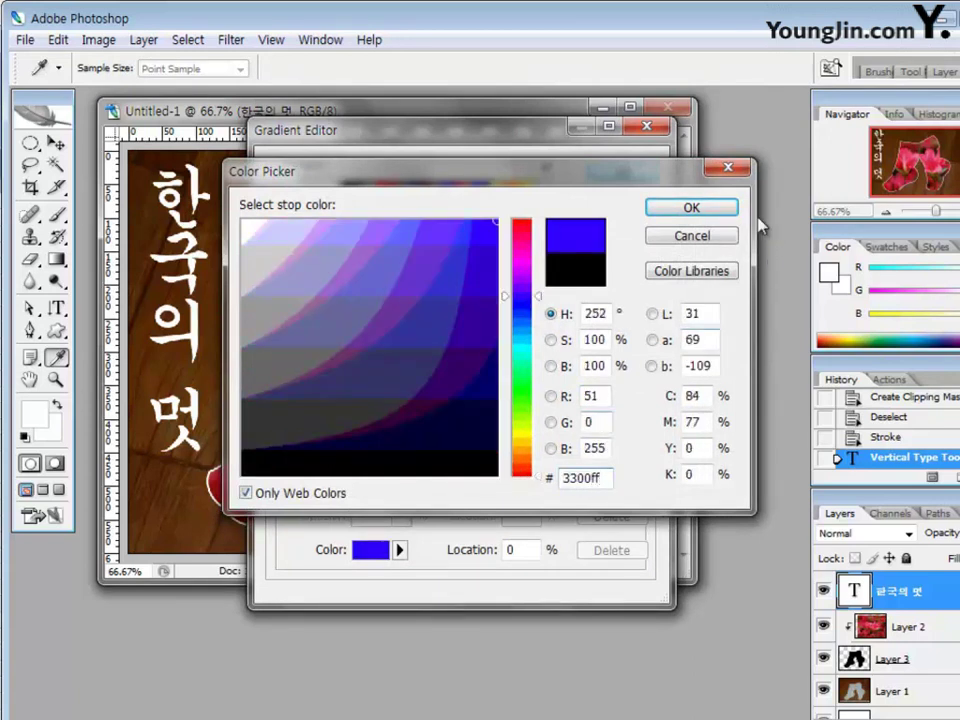
{"action": "left_click", "coordinate": [712, 209]}
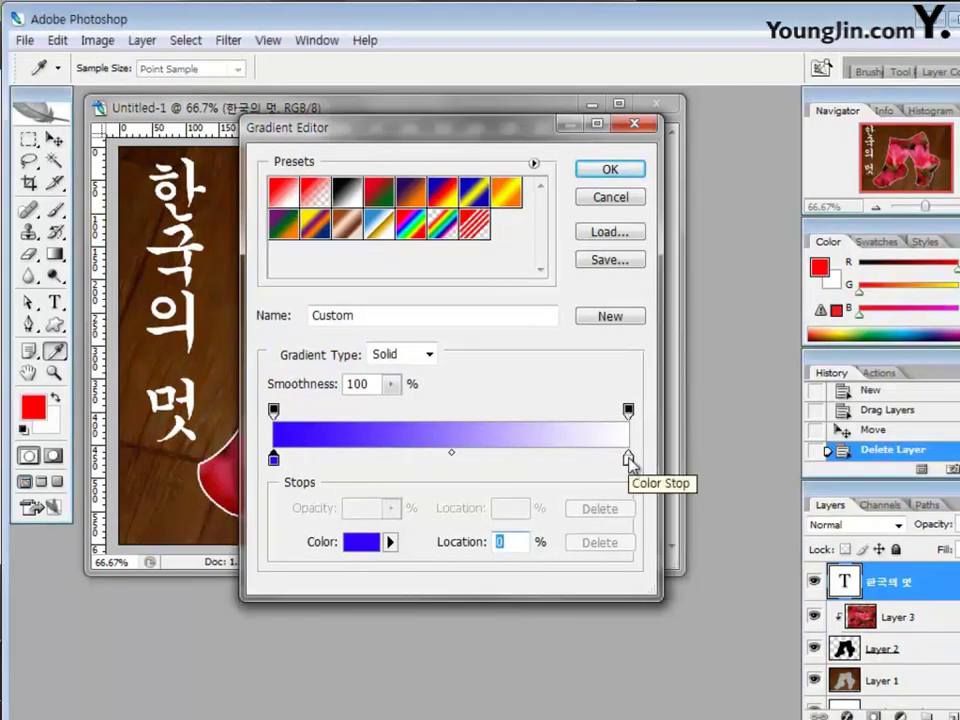
Set the gradient's ending color stop to ffff33 and accept the edited gradient.
{"action": "double_click", "coordinate": [628, 458]}
{"action": "double_click", "coordinate": [585, 441]}
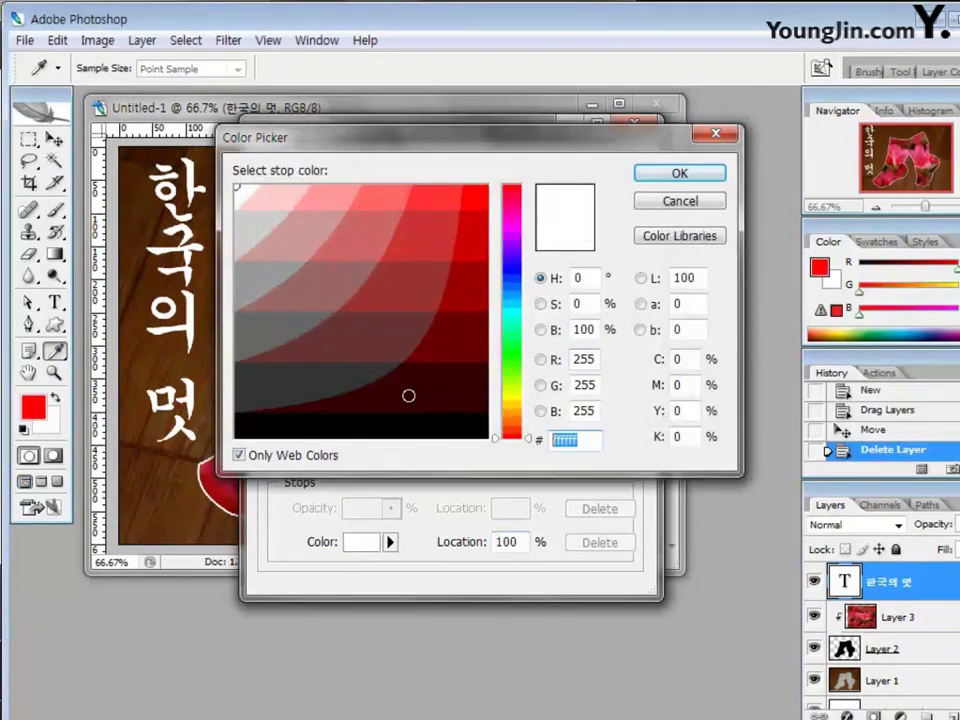
{"action": "type", "text": "ffff33"}
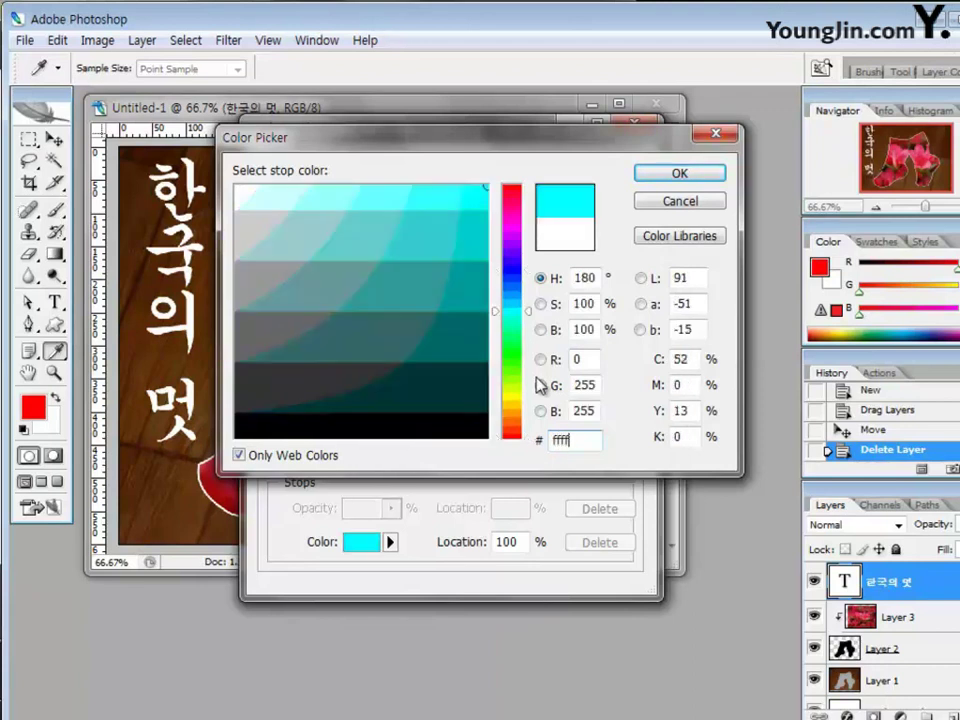
{"action": "left_click", "coordinate": [675, 180]}
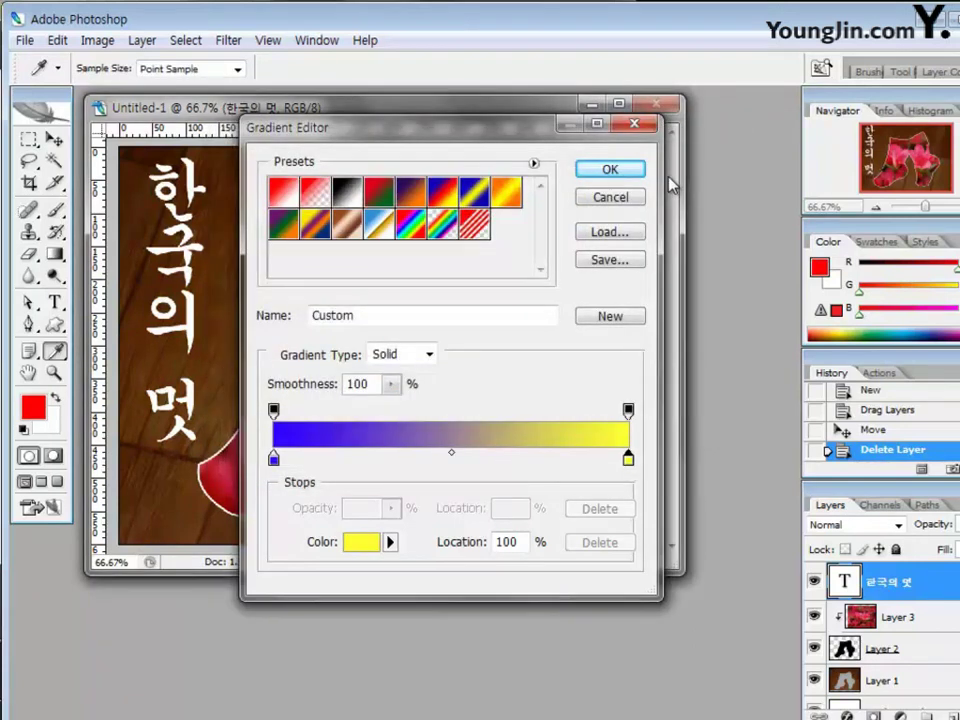
{"action": "left_click", "coordinate": [612, 171]}
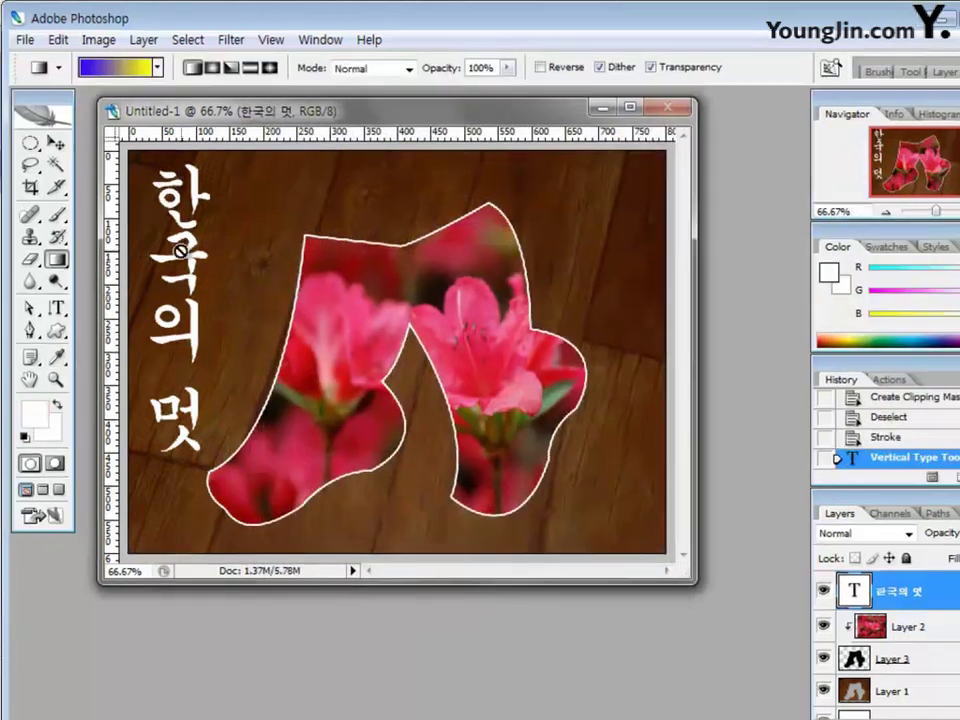
Load the text's outline as a selection, fill it on a new layer with the blue-to-yellow gradient from top to bottom, and deselect.
{"action": "left_click", "coordinate": [855, 590], "text": "ctrl"}
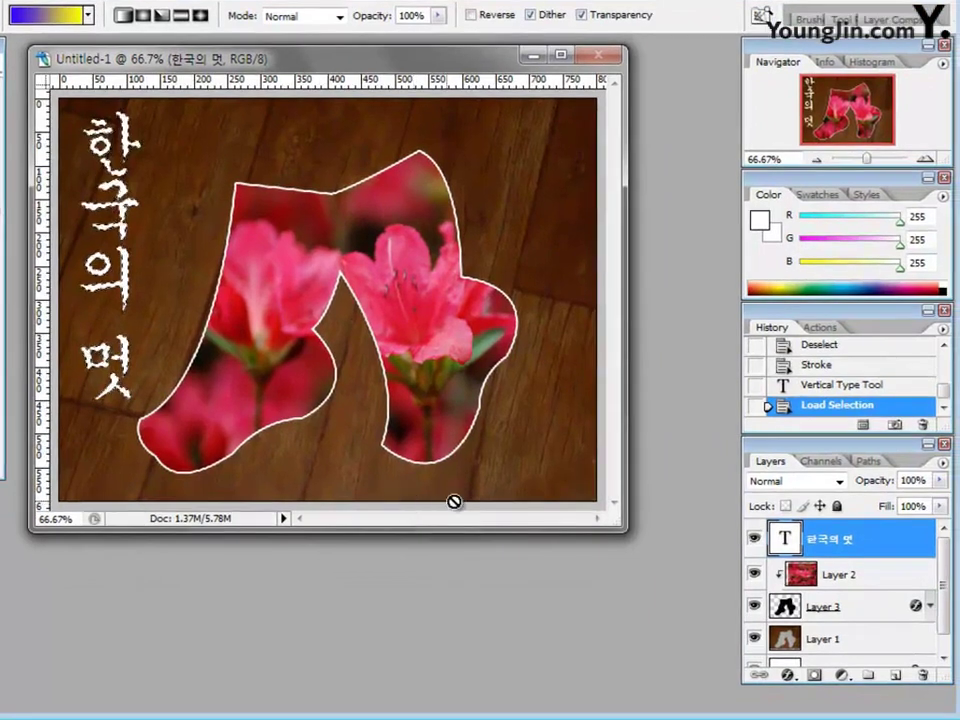
{"action": "left_click", "coordinate": [896, 677]}
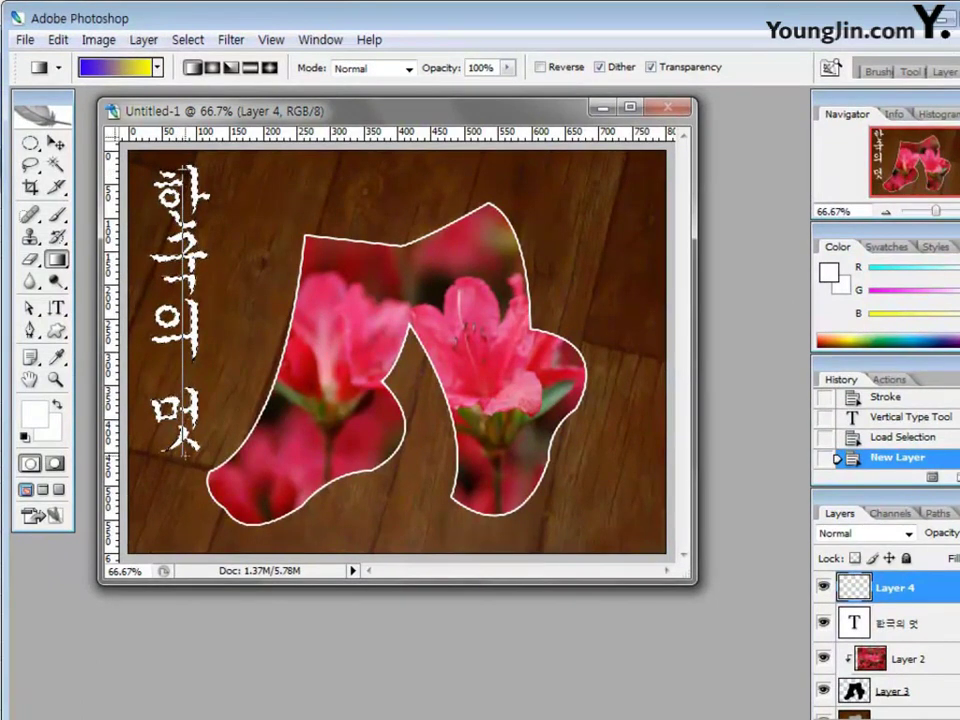
{"action": "left_click_drag", "start_coordinate": [183, 452], "coordinate": [184, 453]}
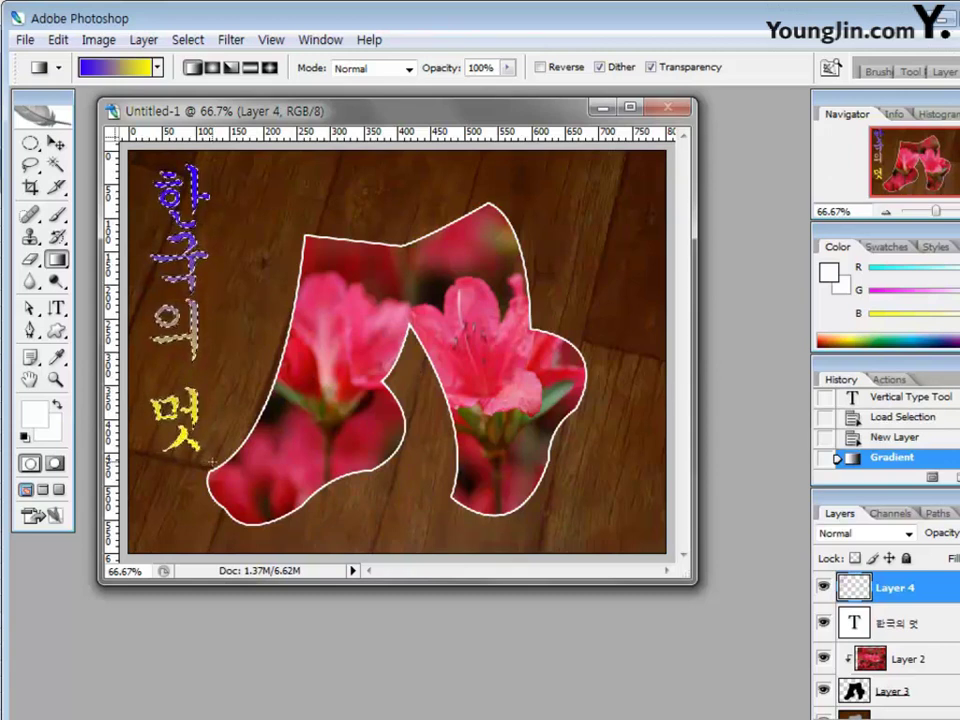
{"action": "key", "text": "ctrl+d"}
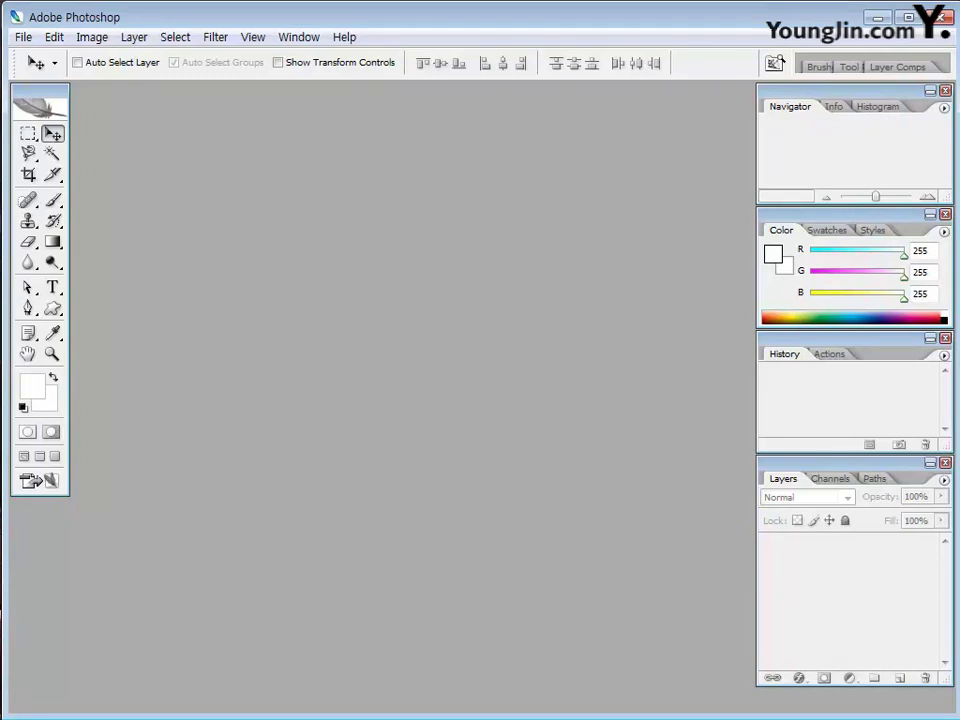
Open the images 1급-7, 1급-8 and 1급-9 from the Chapter01 folder and move the 1급-8.jpg window below the others.
{"action": "key", "text": "ctrl+o"}
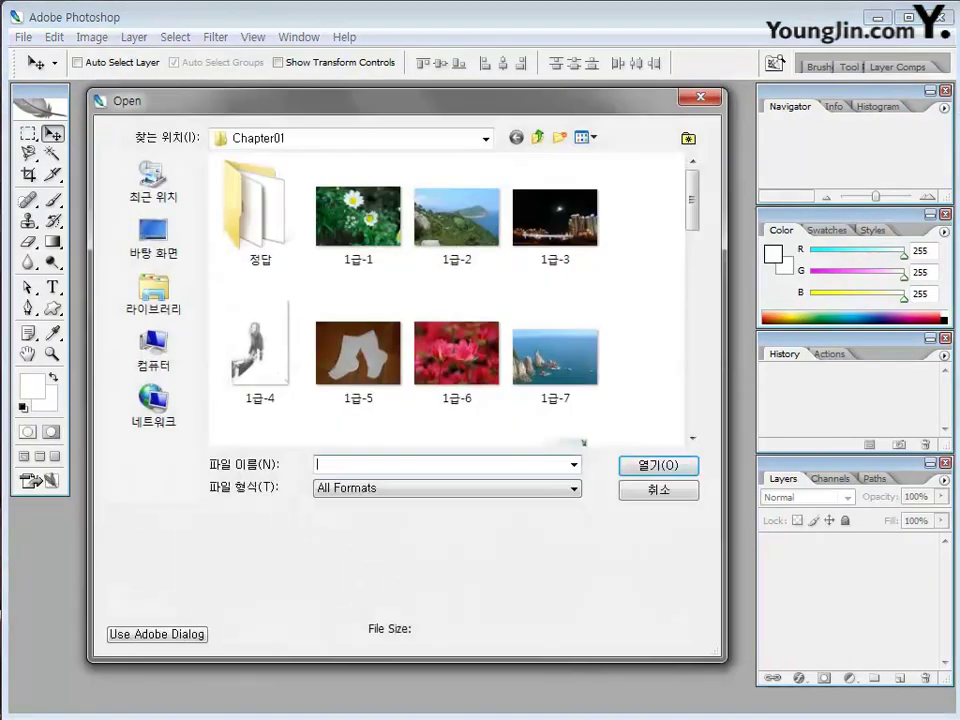
{"action": "left_click_drag", "start_coordinate": [694, 223], "coordinate": [695, 260]}
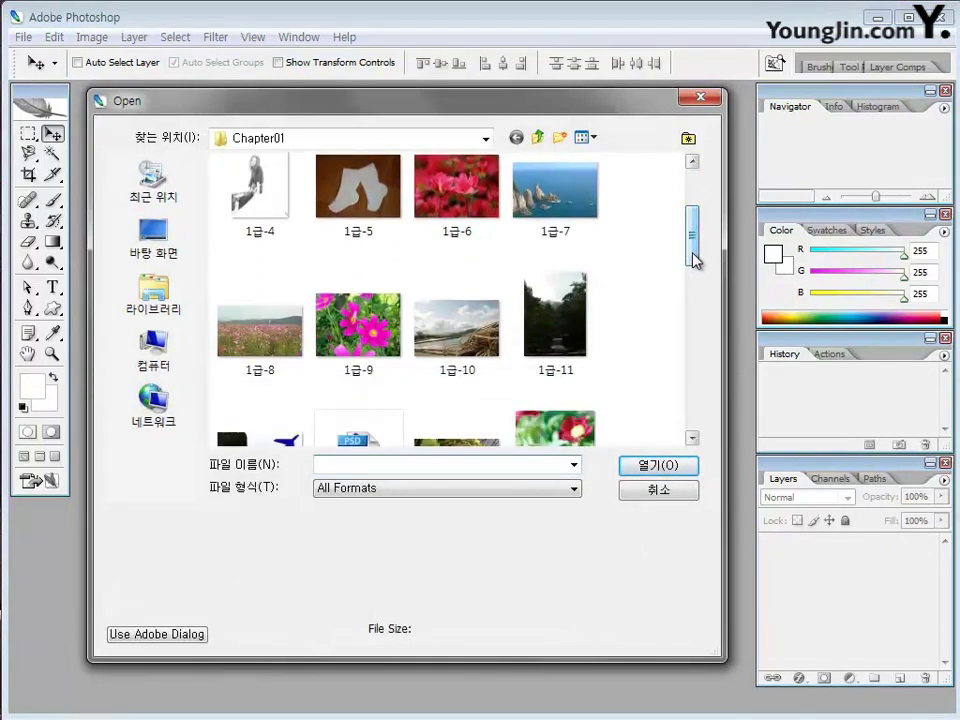
{"action": "left_click", "coordinate": [560, 195]}
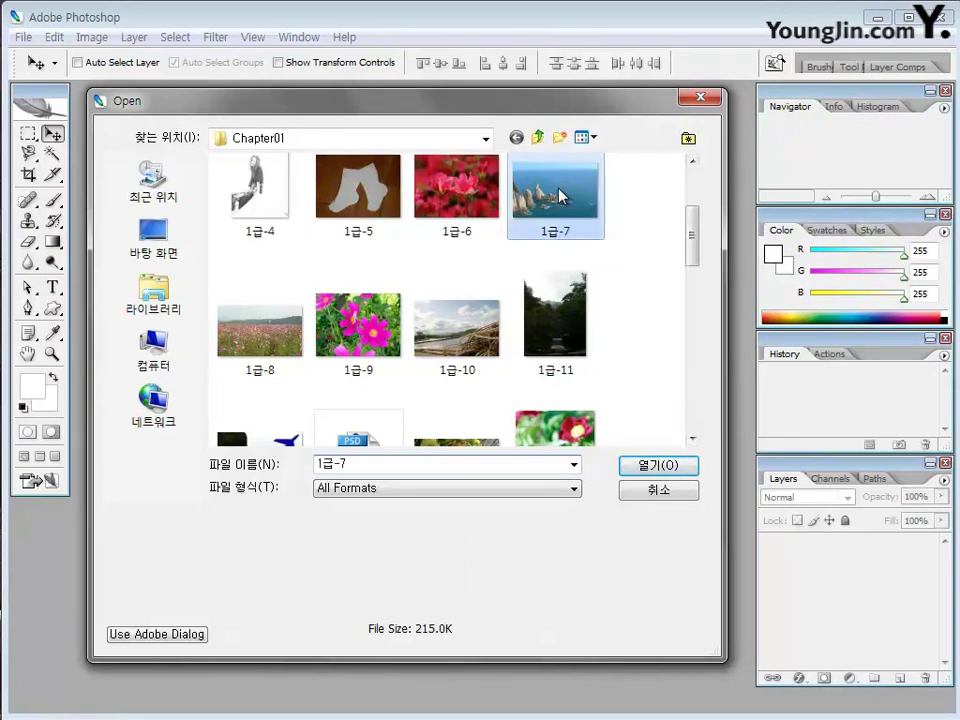
{"action": "left_click", "coordinate": [373, 347], "text": "shift"}
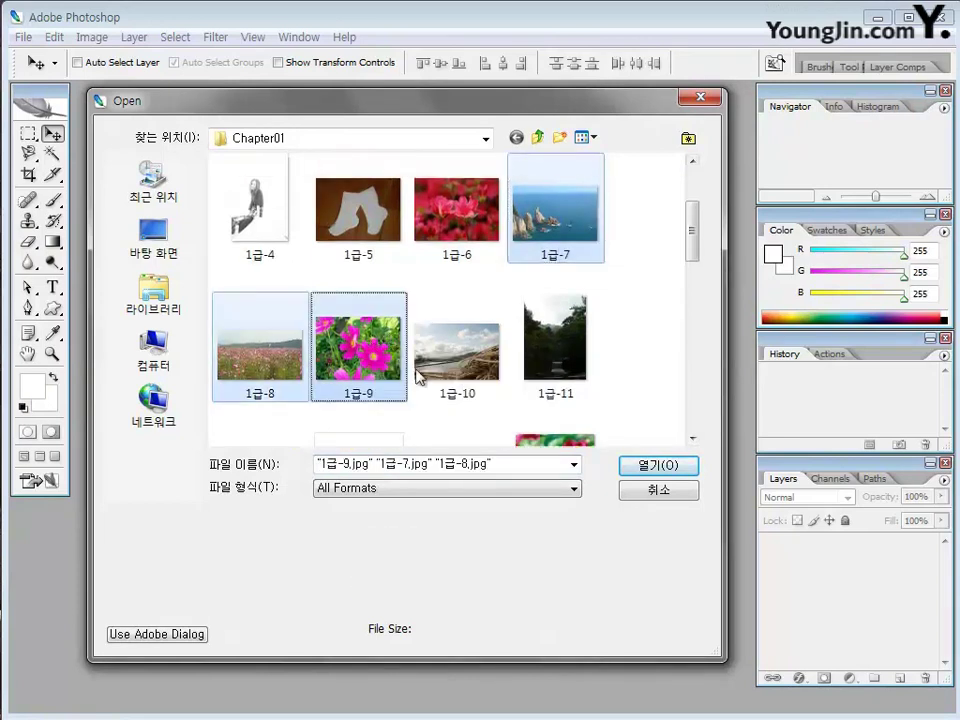
{"action": "left_click", "coordinate": [660, 466]}
{"action": "left_click_drag", "start_coordinate": [342, 113], "coordinate": [340, 218]}
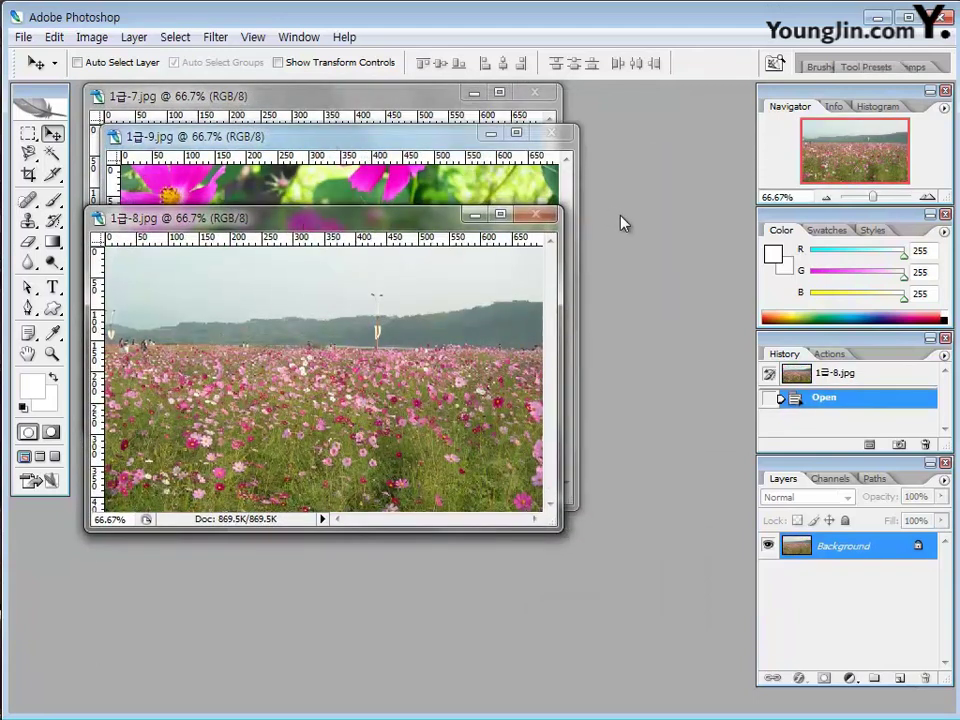
Create a new 700 by 460 pixel document, enlarge its window to show the whole canvas, and reposition the window.
{"action": "key", "text": "ctrl+n"}
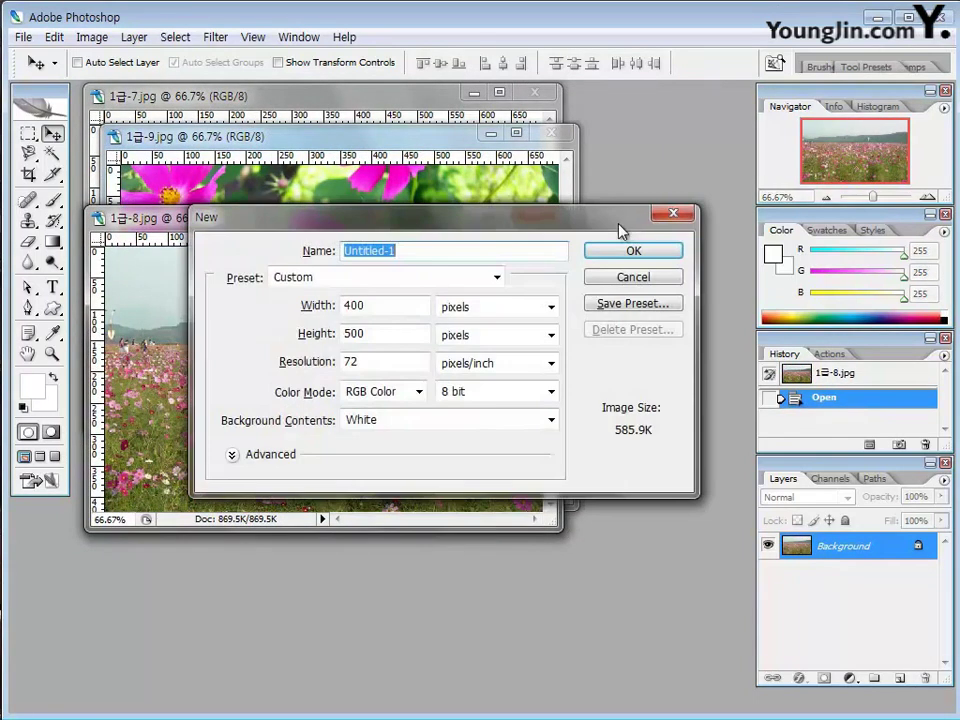
{"action": "left_click", "coordinate": [334, 303]}
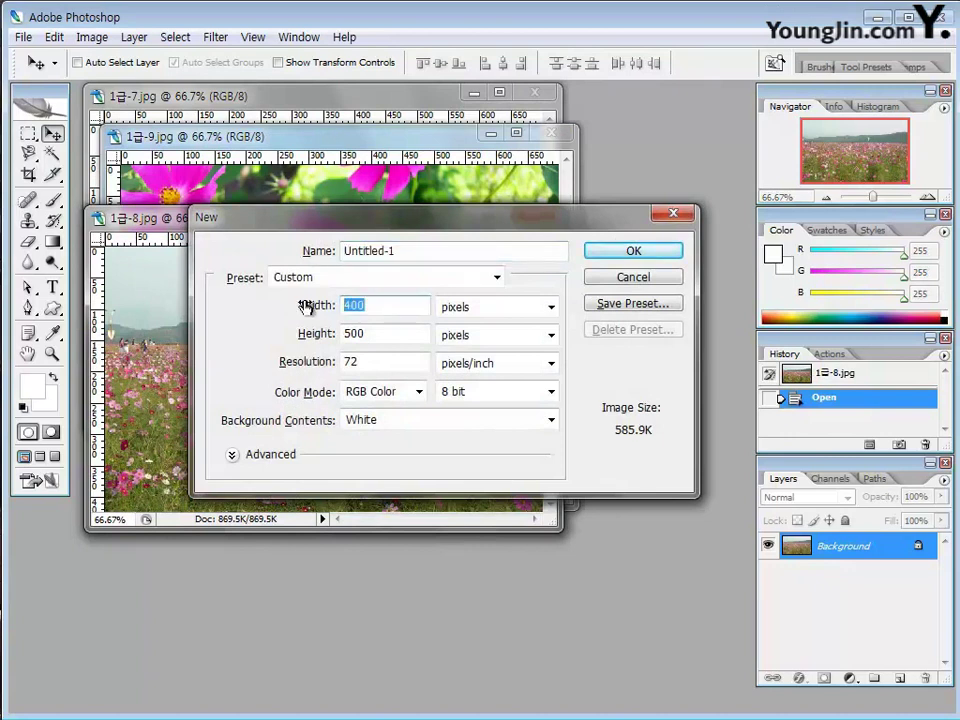
{"action": "type", "text": "700"}
{"action": "key", "text": "Tab"}
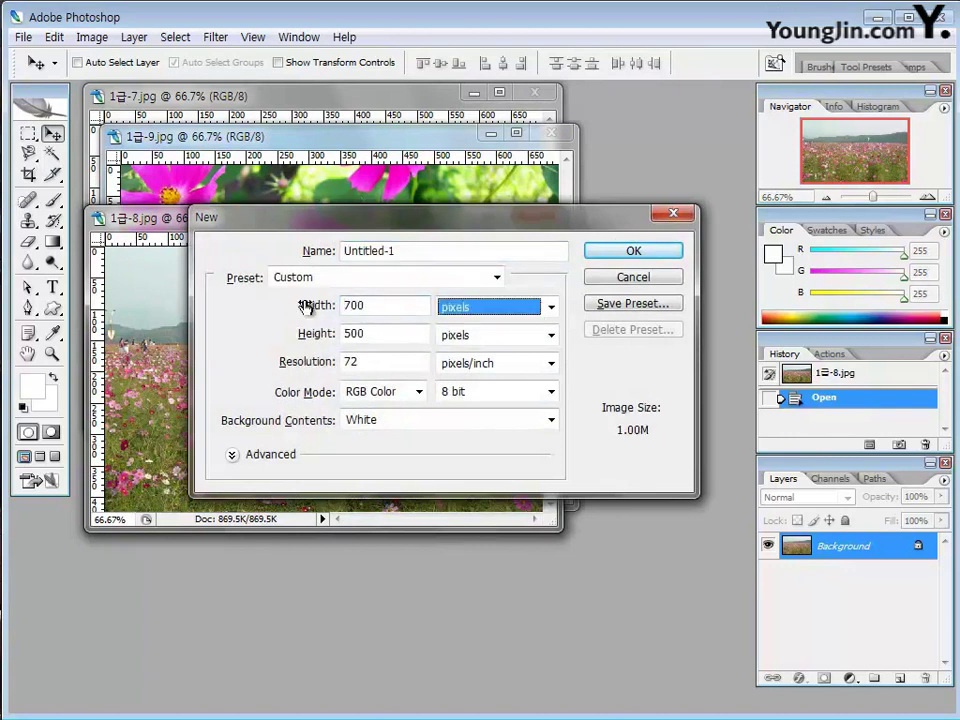
{"action": "key", "text": "Tab"}
{"action": "type", "text": "460"}
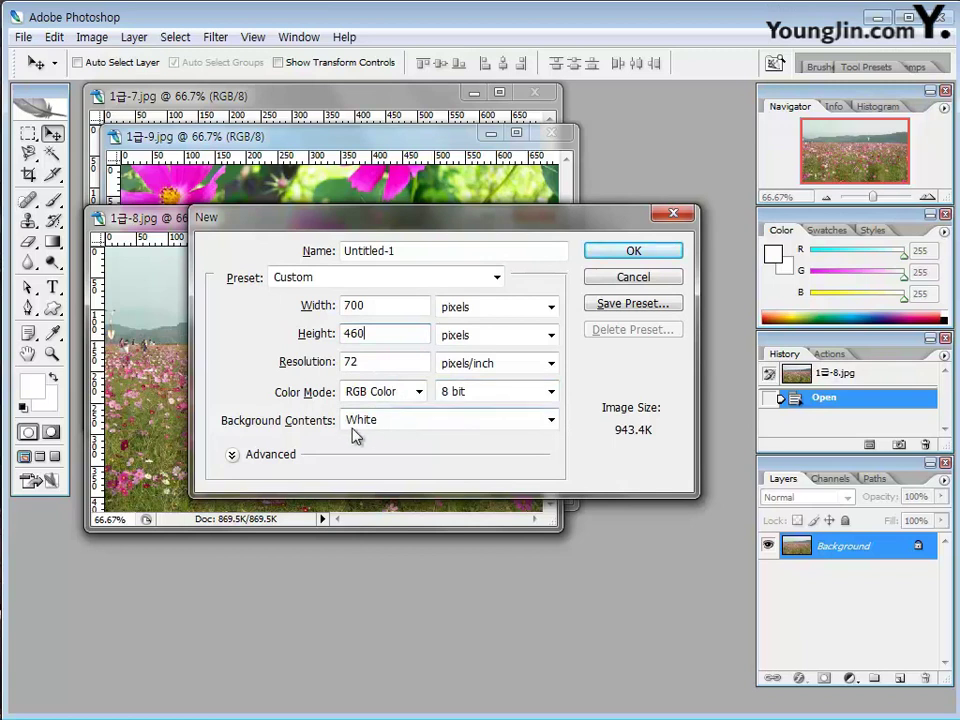
{"action": "left_click", "coordinate": [634, 252]}
{"action": "left_click_drag", "start_coordinate": [575, 447], "coordinate": [608, 482]}
{"action": "left_click_drag", "start_coordinate": [348, 132], "coordinate": [328, 157]}
Copy the 1급-7.jpg sea image into the new document, align it to fill the canvas, and close 1급-7.jpg.
{"action": "left_click", "coordinate": [317, 100]}
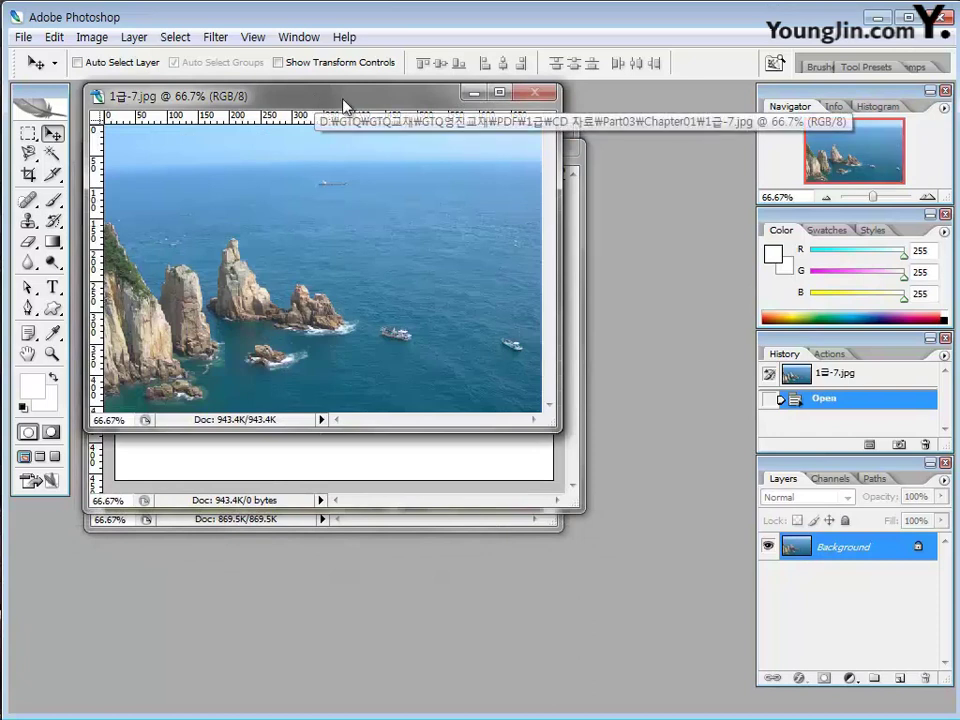
{"action": "left_click_drag", "start_coordinate": [343, 103], "coordinate": [505, 166]}
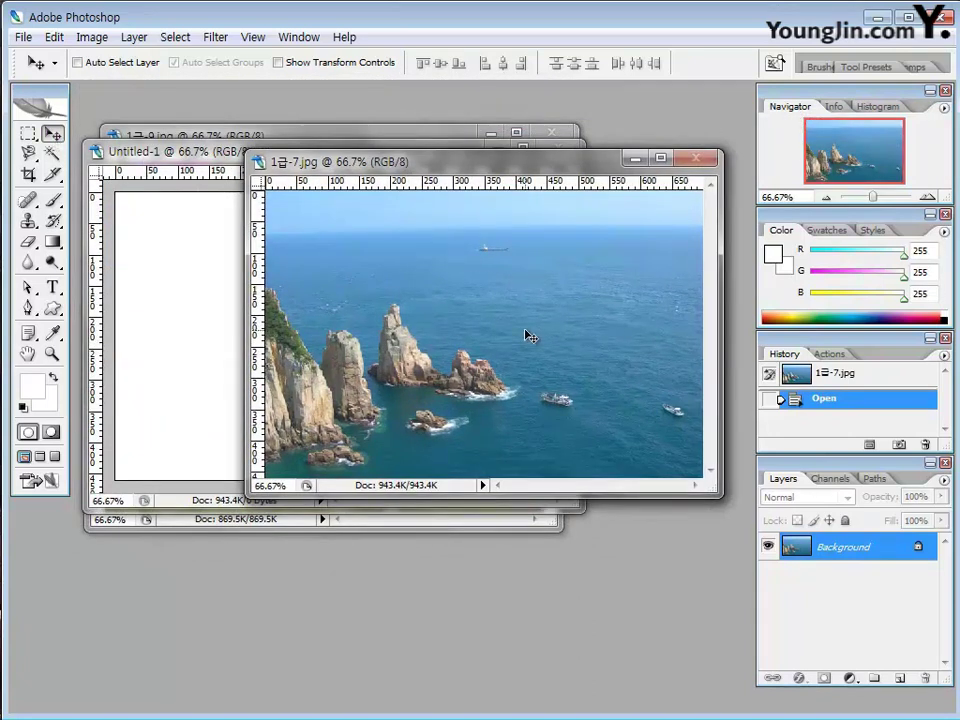
{"action": "left_click_drag", "start_coordinate": [530, 337], "coordinate": [240, 298]}
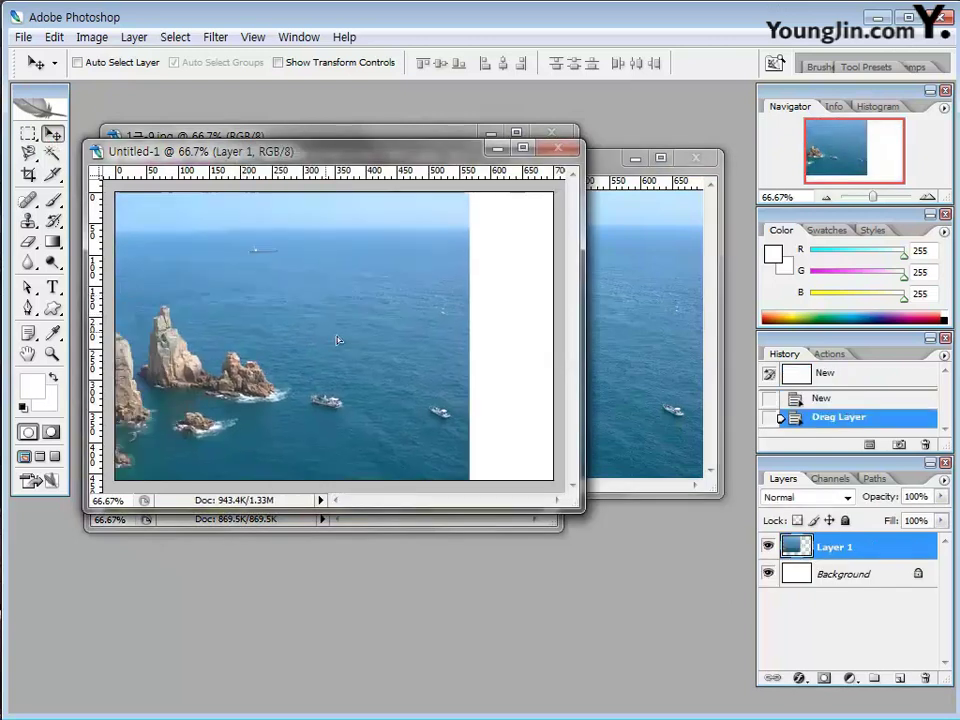
{"action": "left_click_drag", "start_coordinate": [337, 340], "coordinate": [409, 346]}
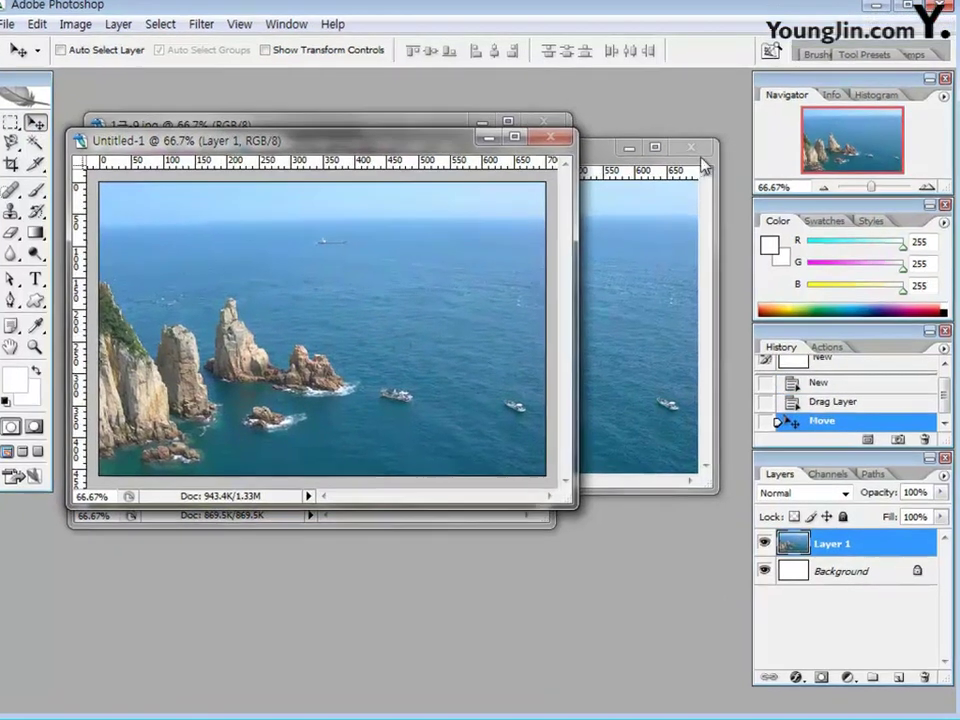
{"action": "left_click", "coordinate": [705, 158]}
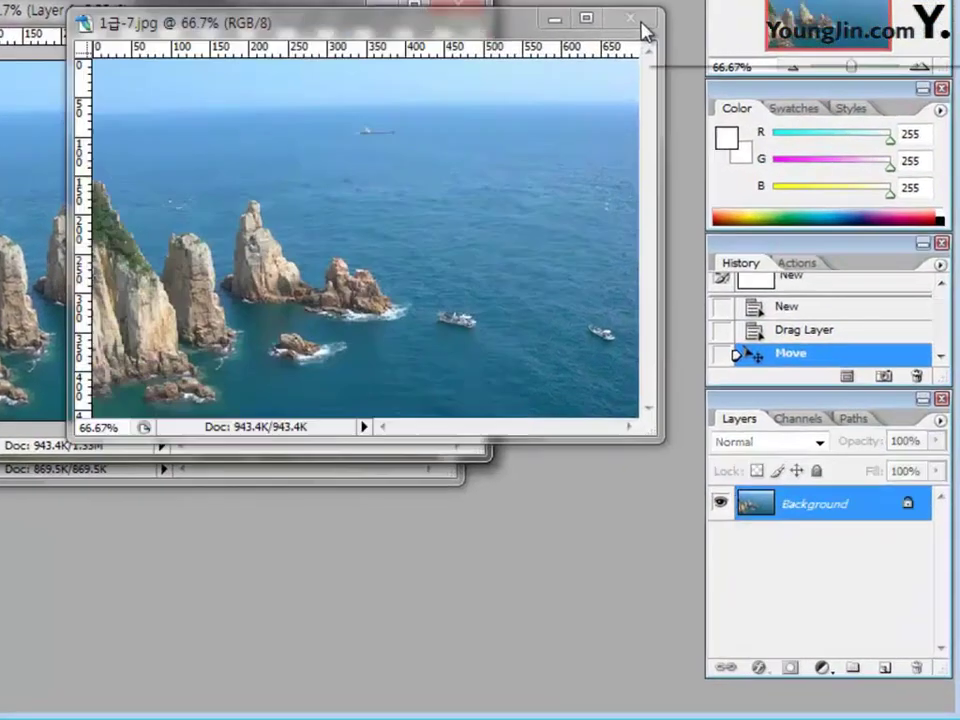
{"action": "left_click", "coordinate": [638, 22]}
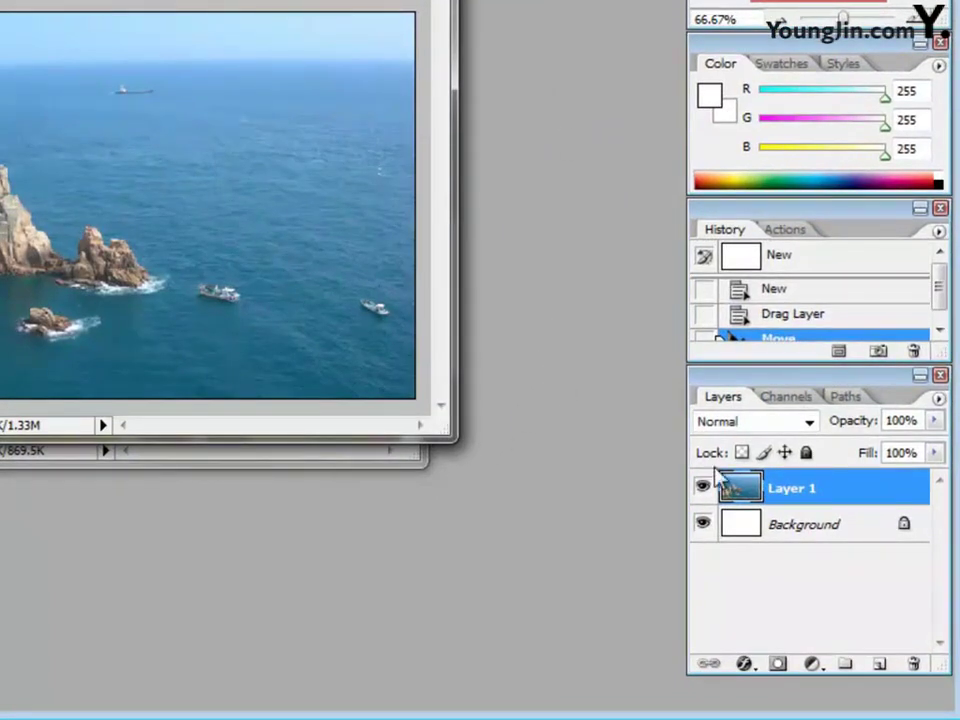
Rename the sea image layer to 바다, leaving its layer style options unchanged.
{"action": "double_click", "coordinate": [800, 490]}
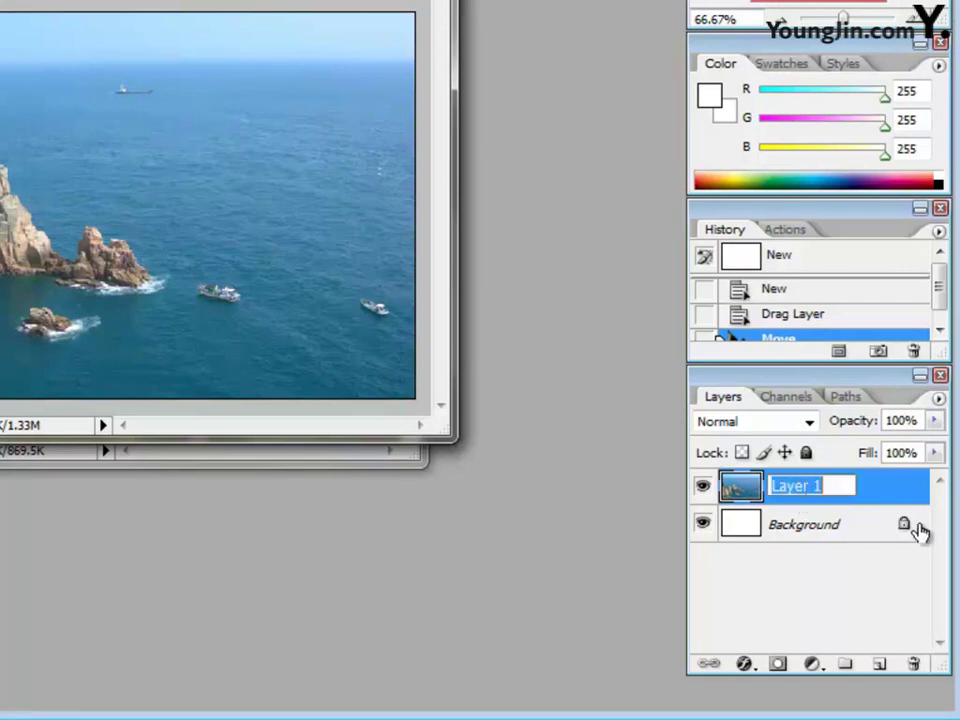
{"action": "type", "text": "qkek"}
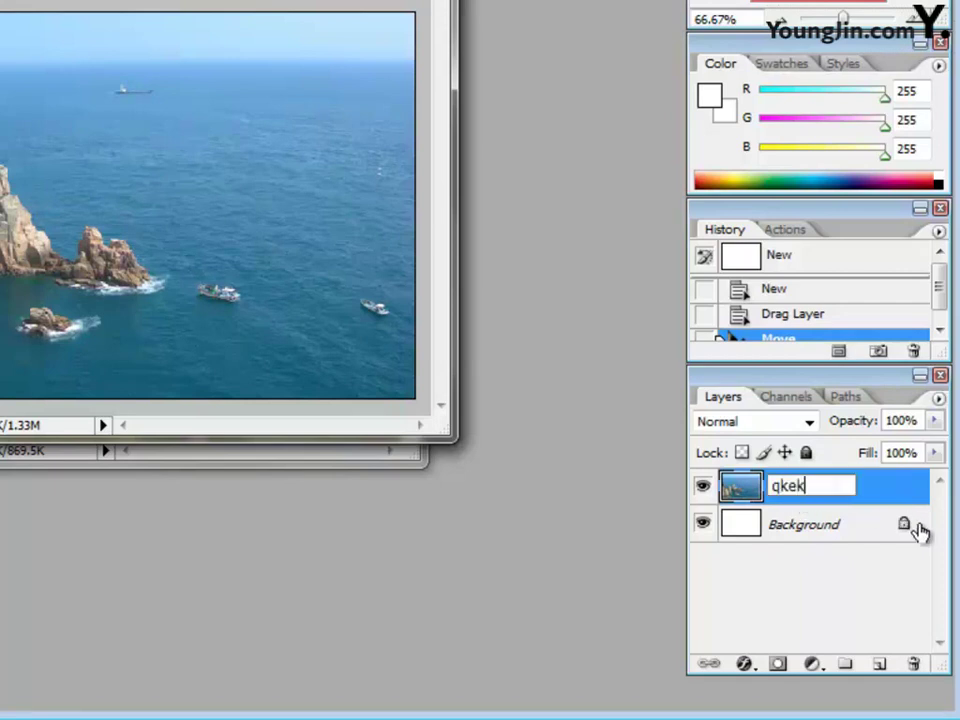
{"action": "key", "text": "BackSpace"}
{"action": "key", "text": "BackSpace"}
{"action": "key", "text": "BackSpace"}
{"action": "key", "text": "BackSpace"}
{"action": "type", "text": "바다"}
{"action": "key", "text": "Return"}
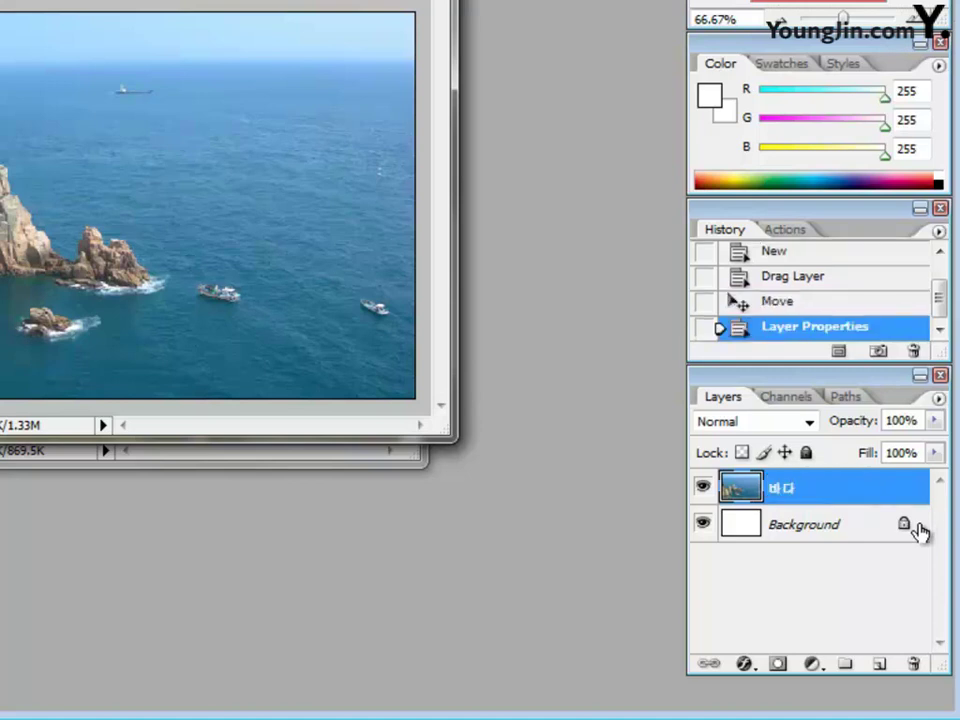
{"action": "double_click", "coordinate": [866, 500]}
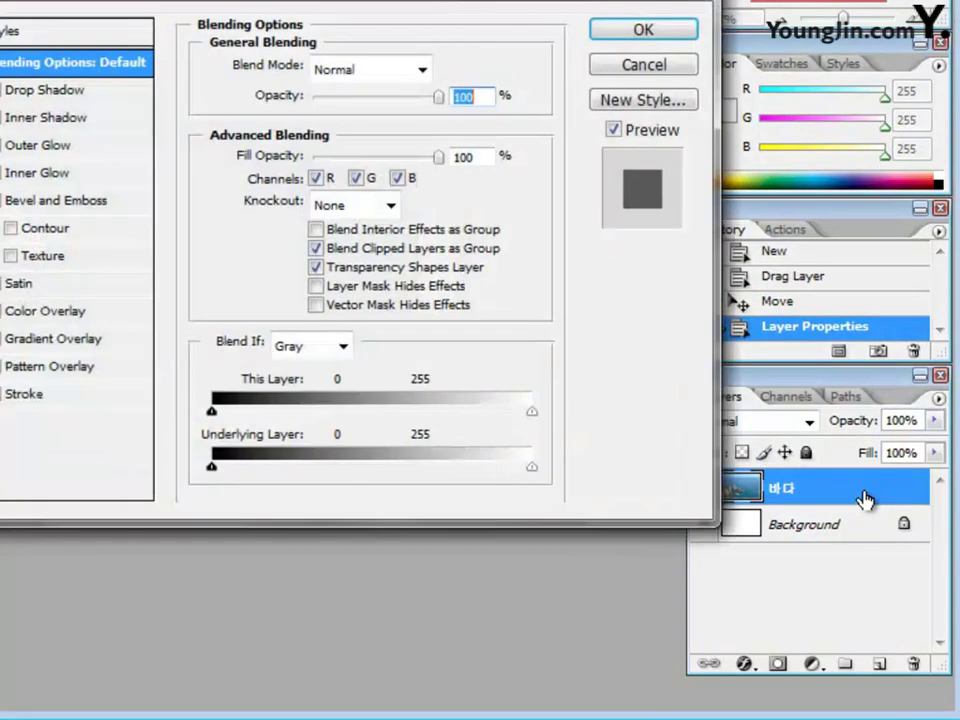
{"action": "left_click", "coordinate": [662, 70]}
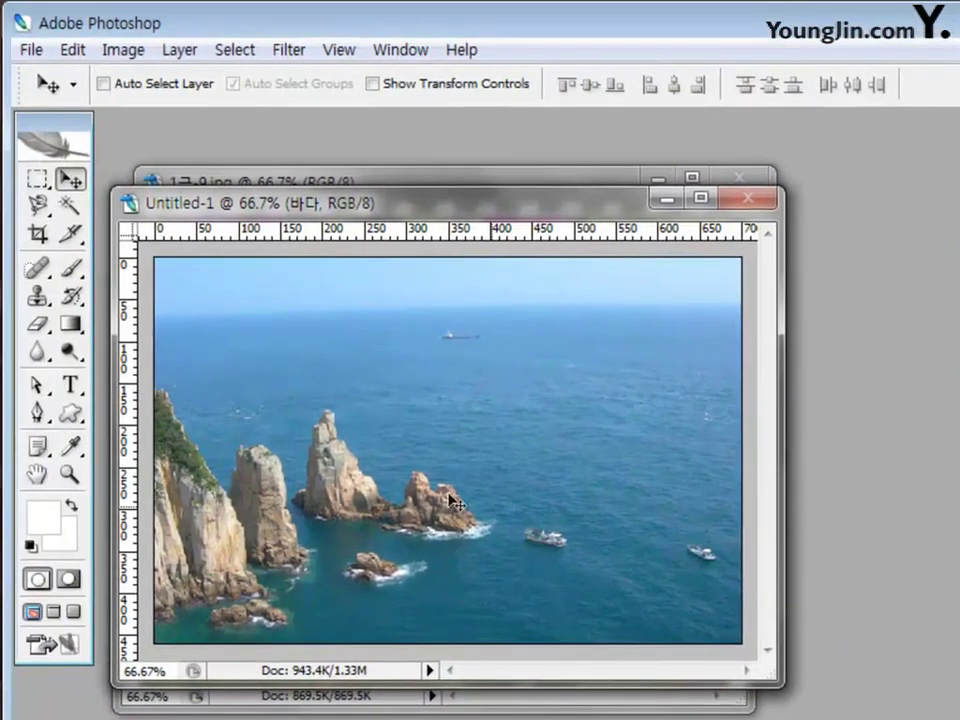
Set up the Horizontal Type tool with the 궁서 font, 100 pt size and white text color ffffff.
{"action": "left_click", "coordinate": [70, 387]}
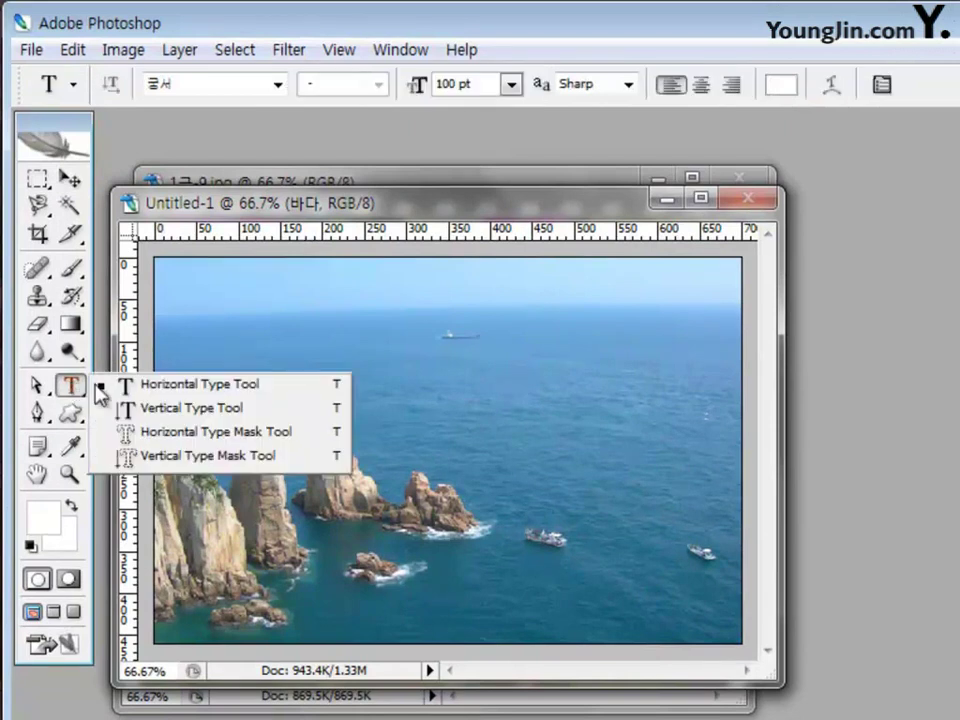
{"action": "left_click", "coordinate": [197, 384]}
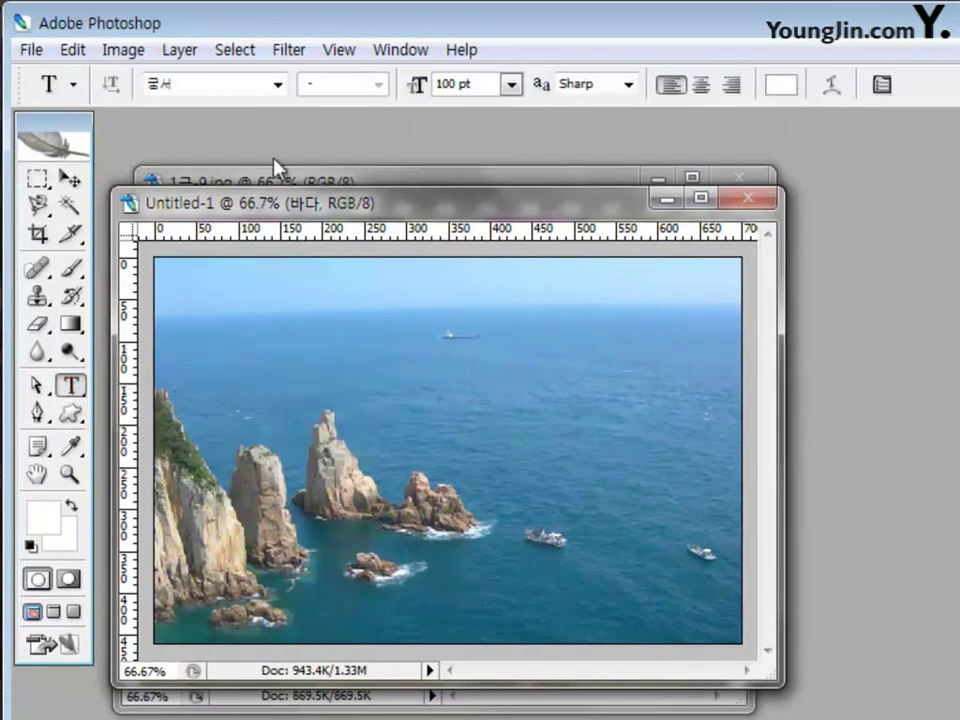
{"action": "left_click", "coordinate": [277, 84]}
{"action": "left_click", "coordinate": [257, 118]}
{"action": "left_click", "coordinate": [486, 84]}
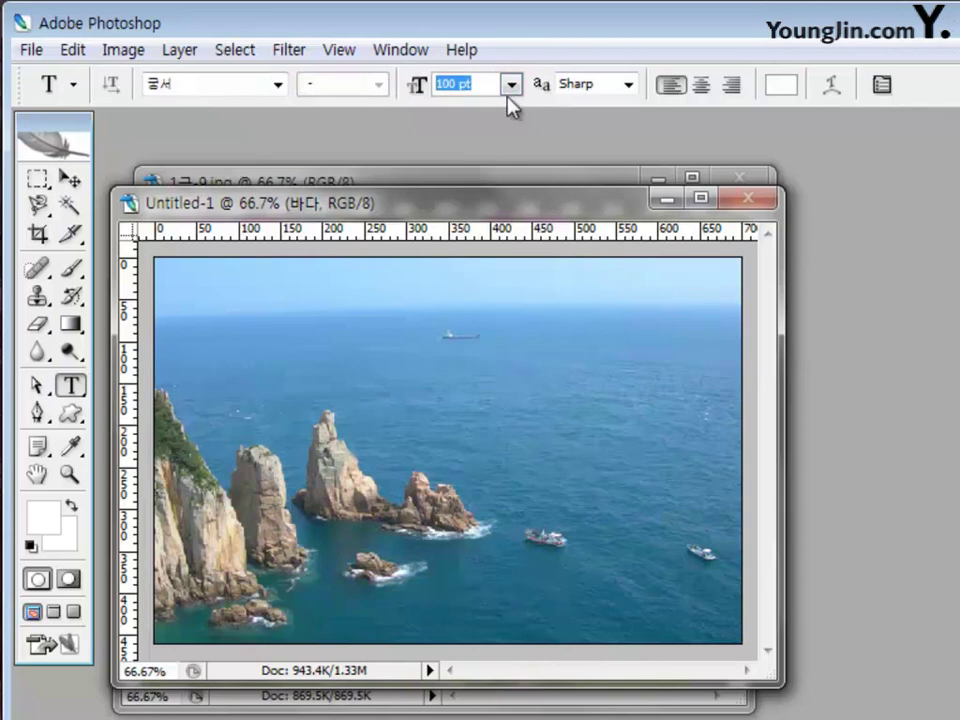
{"action": "type", "text": "100"}
{"action": "left_click", "coordinate": [790, 88]}
{"action": "left_click", "coordinate": [752, 598]}
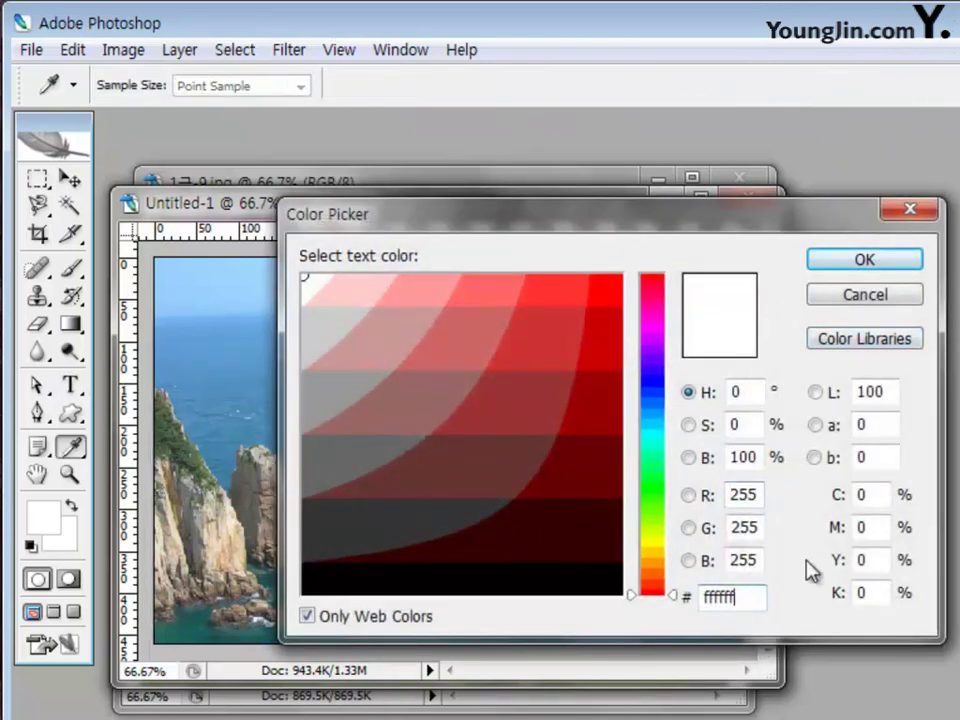
{"action": "left_click", "coordinate": [855, 267]}
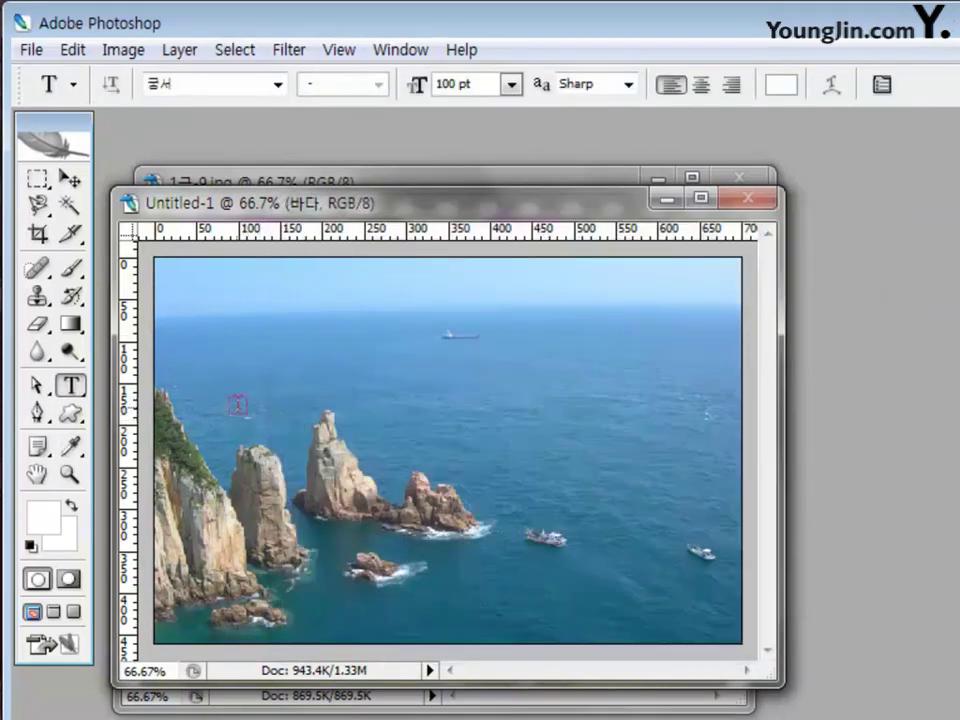
Add the text "한국의 자연" across the upper part of the sea image, shift it slightly down, and commit it.
{"action": "left_click", "coordinate": [245, 363]}
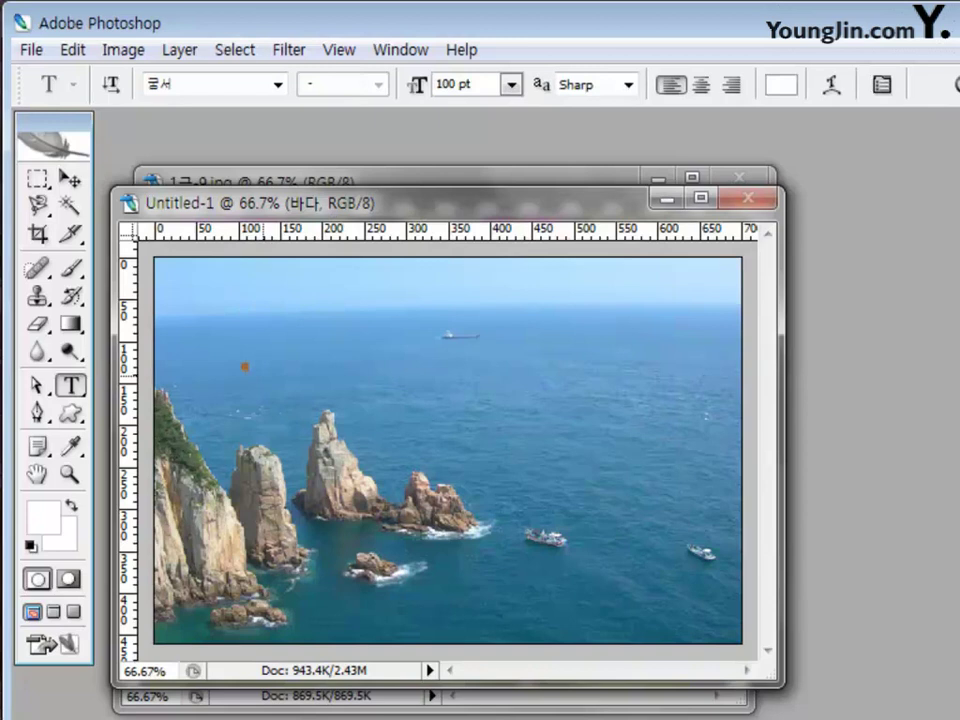
{"action": "type", "text": "g"}
{"action": "key", "text": "BackSpace"}
{"action": "type", "text": "하"}
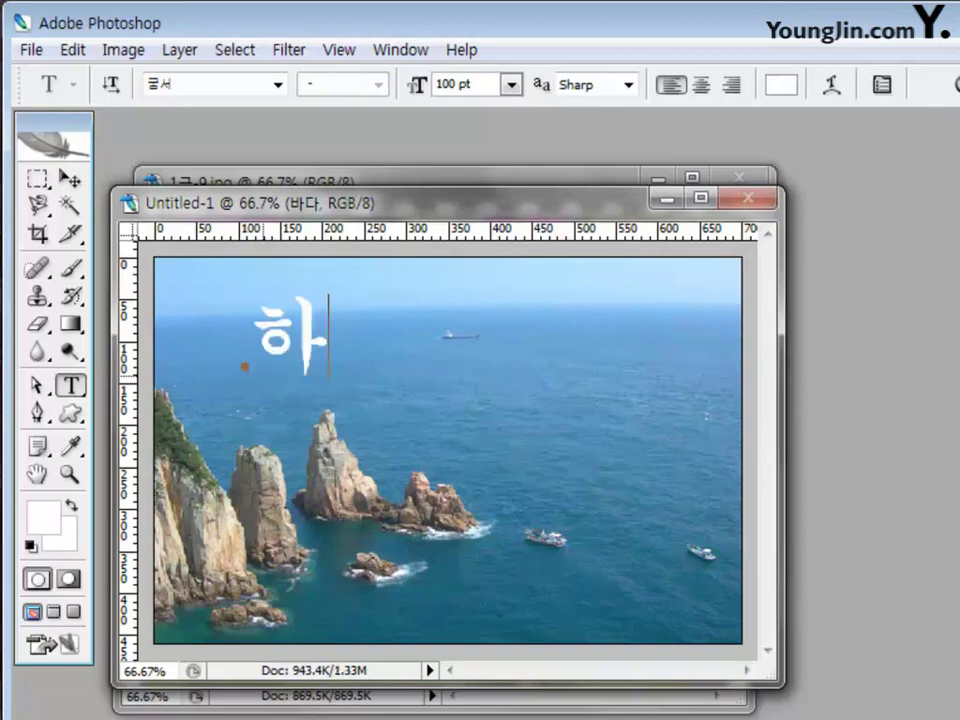
{"action": "type", "text": "ㄴ국의 자연"}
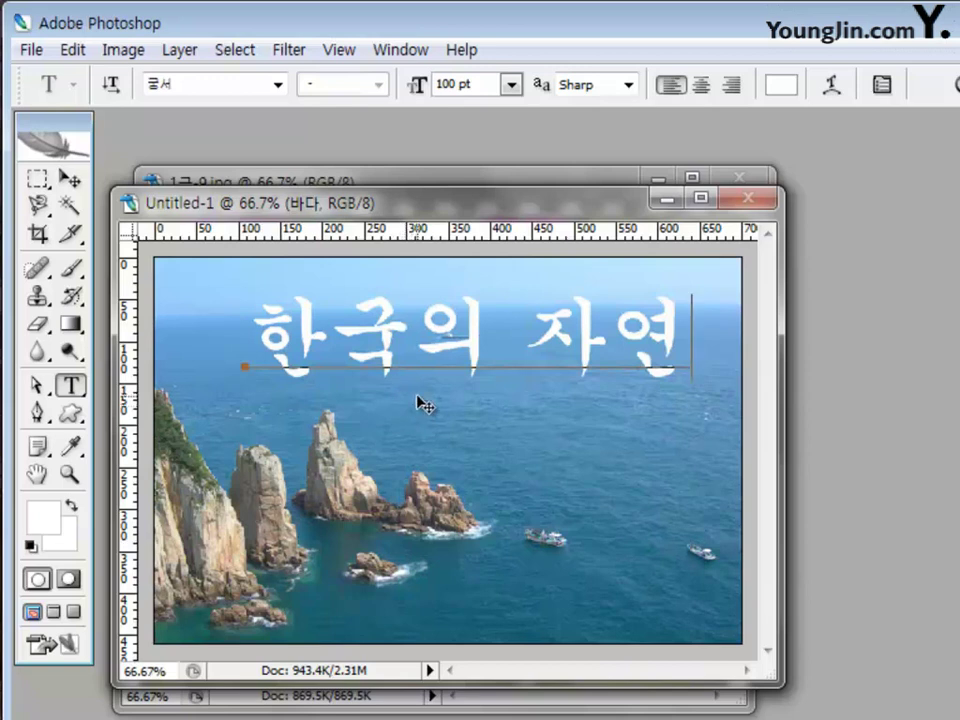
{"action": "mouse_move", "coordinate": [420, 403]}
{"action": "left_mouse_down"}
{"action": "mouse_move", "coordinate": [421, 418]}
{"action": "mouse_move", "coordinate": [396, 420]}
{"action": "mouse_move", "coordinate": [418, 422]}
{"action": "left_mouse_up"}
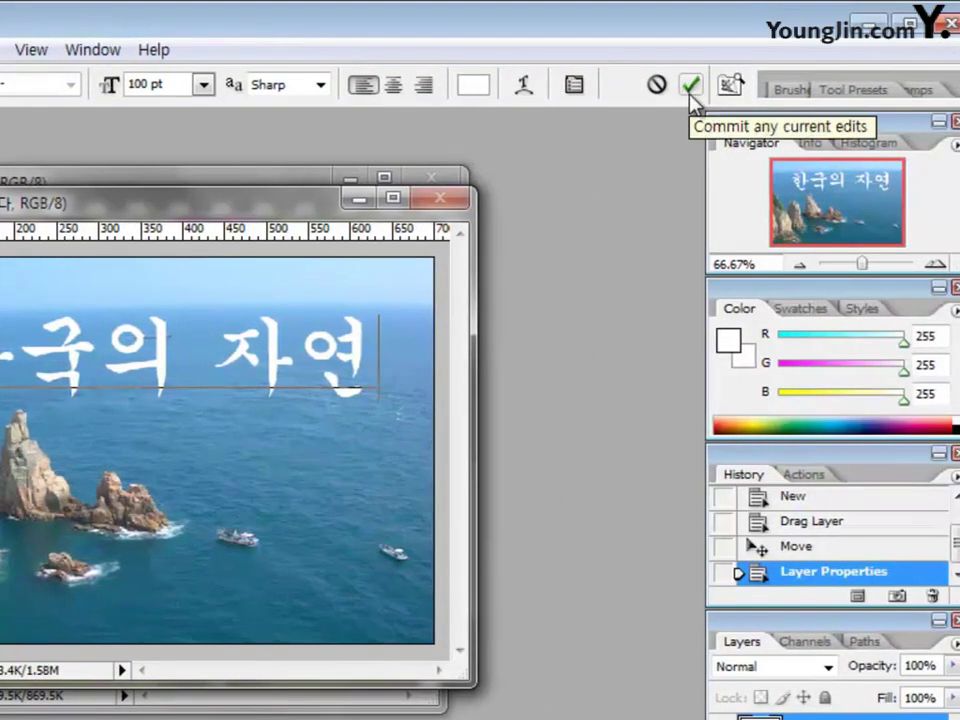
{"action": "left_click", "coordinate": [690, 87]}
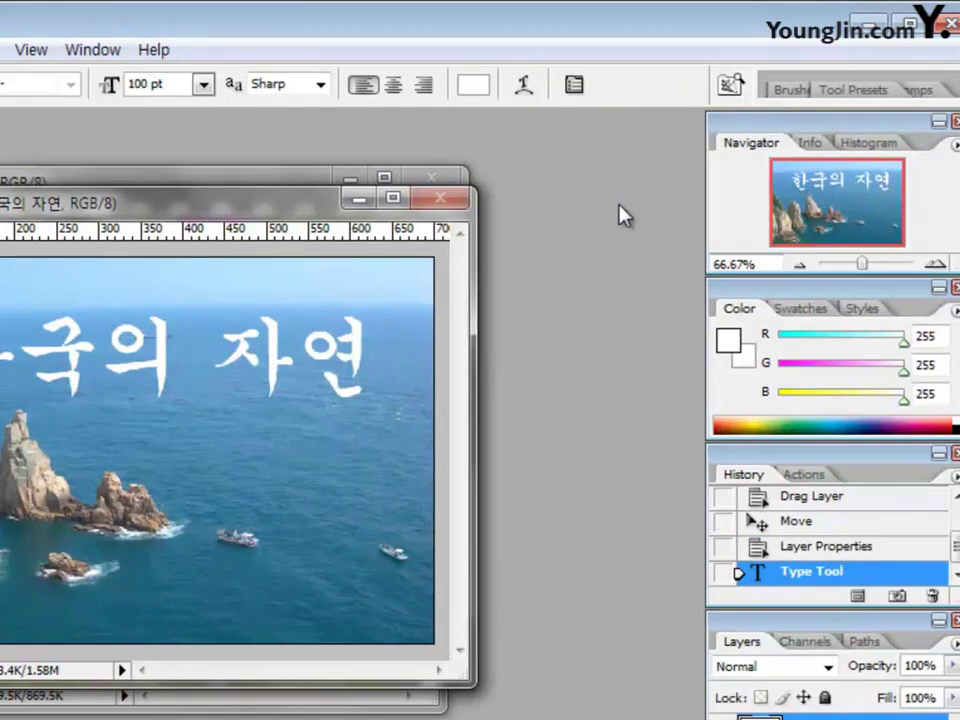
Warp the "한국의 자연" text with the Arc style, horizontal, at +50% bend.
{"action": "left_click", "coordinate": [522, 87]}
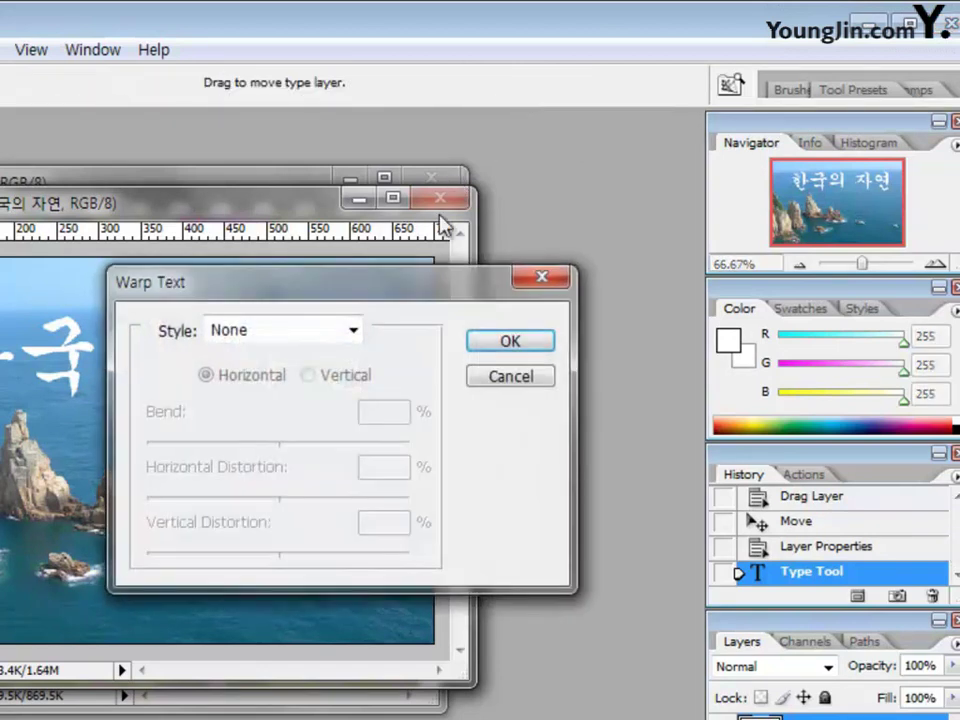
{"action": "left_click", "coordinate": [353, 334]}
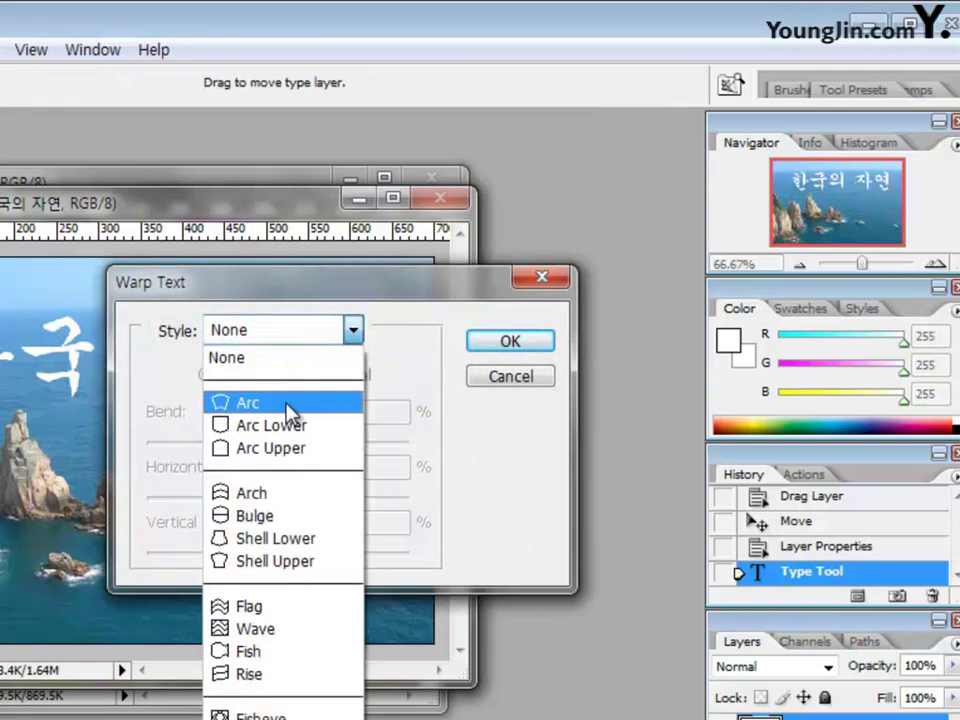
{"action": "left_click", "coordinate": [290, 405]}
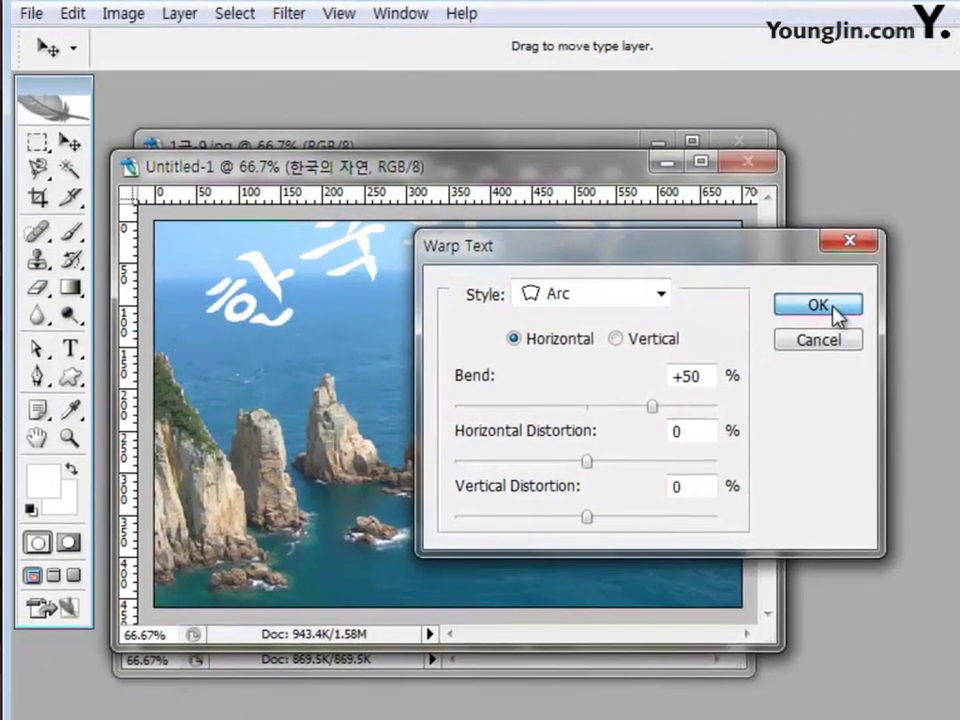
{"action": "left_click", "coordinate": [818, 305]}
Move the arched text down so it lies fully inside the canvas, then nudge it slightly up to fine-tune its position.
{"action": "left_click", "coordinate": [70, 143]}
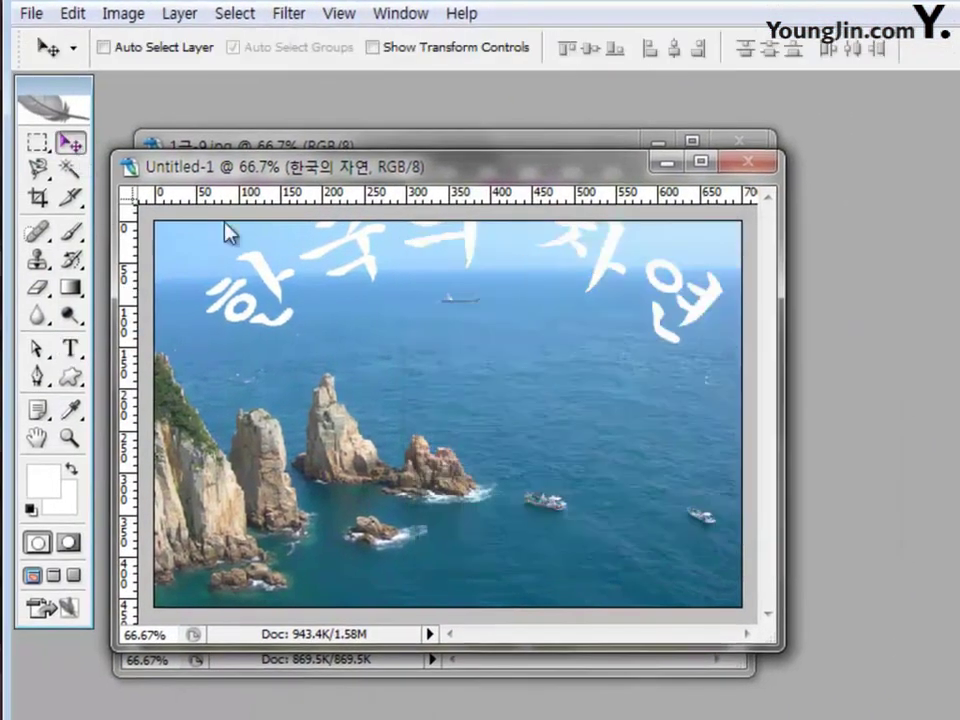
{"action": "left_click_drag", "start_coordinate": [600, 268], "coordinate": [590, 318]}
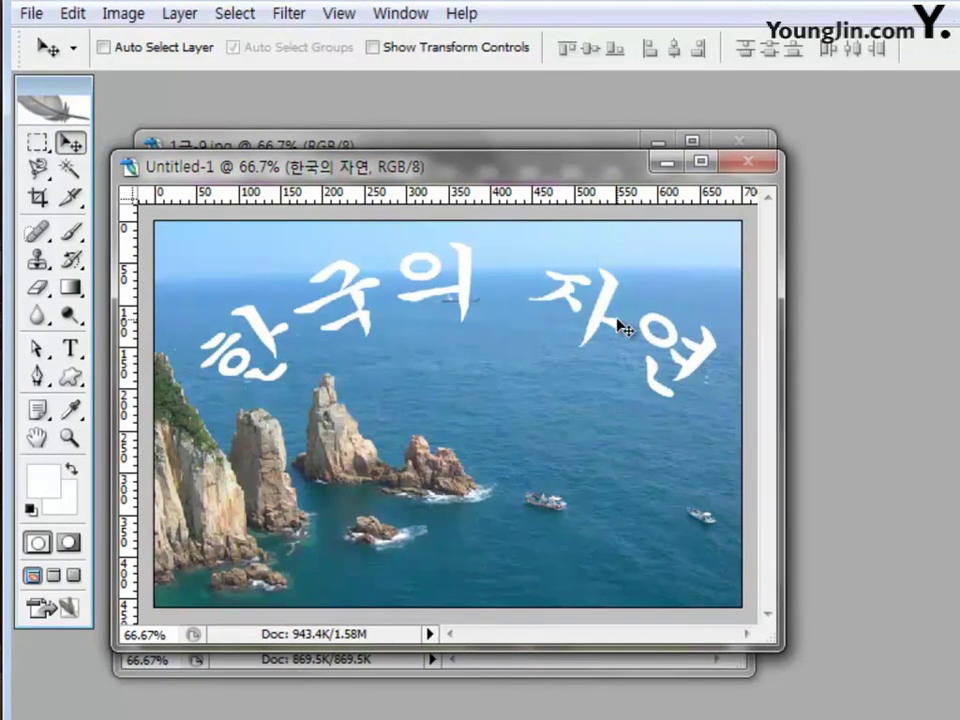
{"action": "key", "text": "Up"}
{"action": "key", "text": "Up"}
{"action": "key", "text": "Up"}
{"action": "key", "text": "Up"}
{"action": "key", "text": "Up"}
{"action": "key", "text": "Up"}
{"action": "key", "text": "Up"}
{"action": "key", "text": "Up"}
{"action": "key", "text": "Up"}
{"action": "key", "text": "Up"}
{"action": "key", "text": "Up"}
{"action": "key", "text": "Up"}
{"action": "key", "text": "Up"}
{"action": "key", "text": "Up"}
{"action": "key", "text": "Up"}
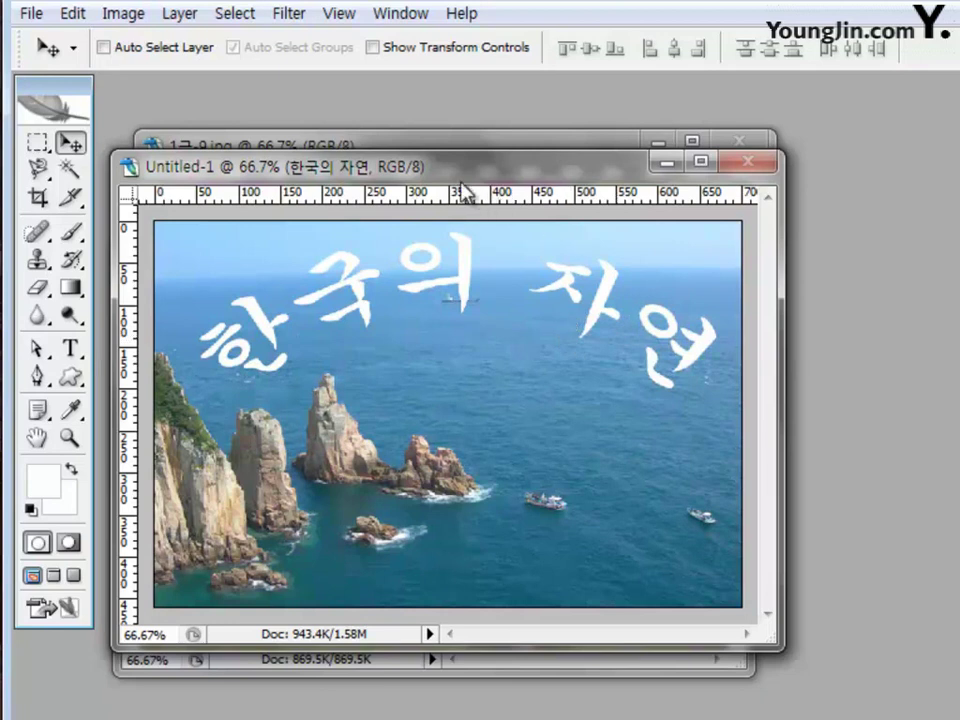
Copy the 1급-8.jpg cosmos field image into the new document, align it with the canvas's upper edge, and close 1급-8.jpg.
{"action": "left_click_drag", "start_coordinate": [469, 166], "coordinate": [540, 135]}
{"action": "left_click", "coordinate": [149, 258]}
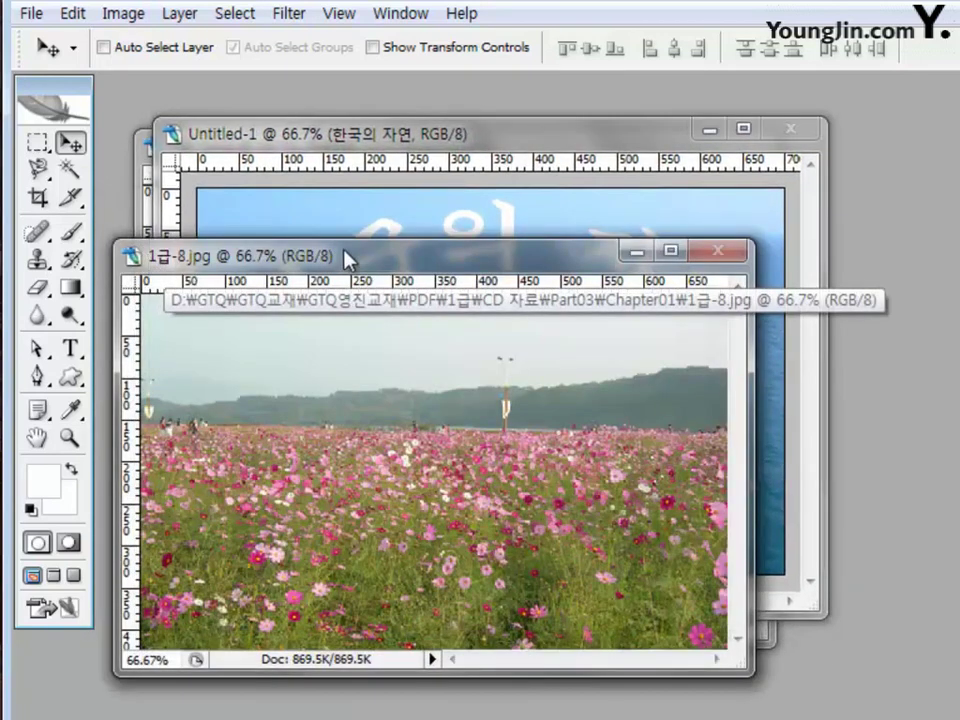
{"action": "left_click_drag", "start_coordinate": [347, 260], "coordinate": [457, 281]}
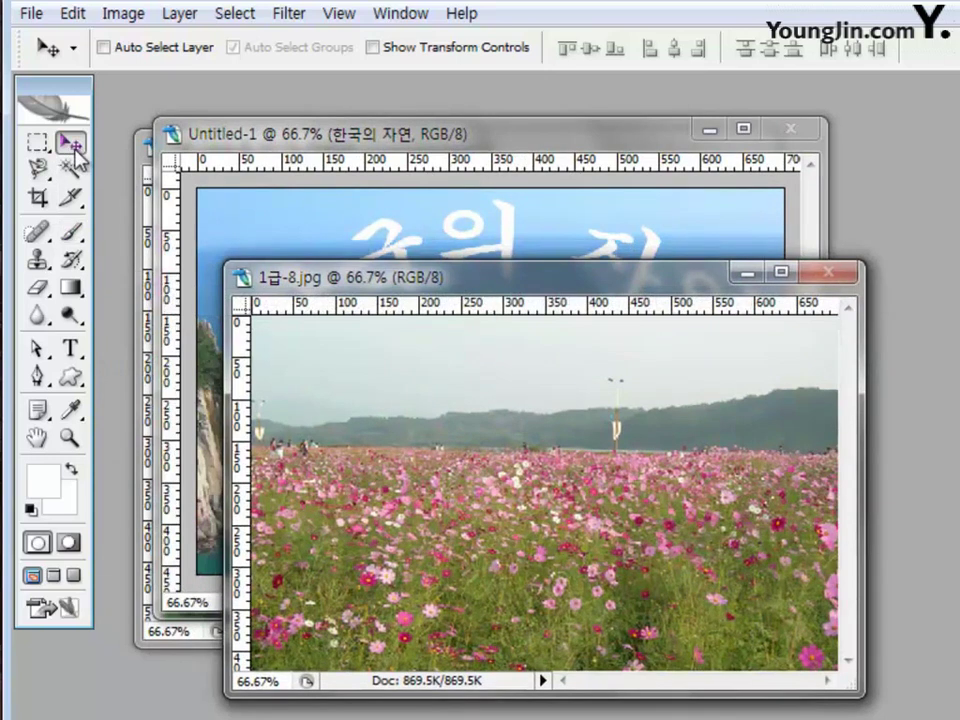
{"action": "left_click_drag", "start_coordinate": [410, 364], "coordinate": [590, 322]}
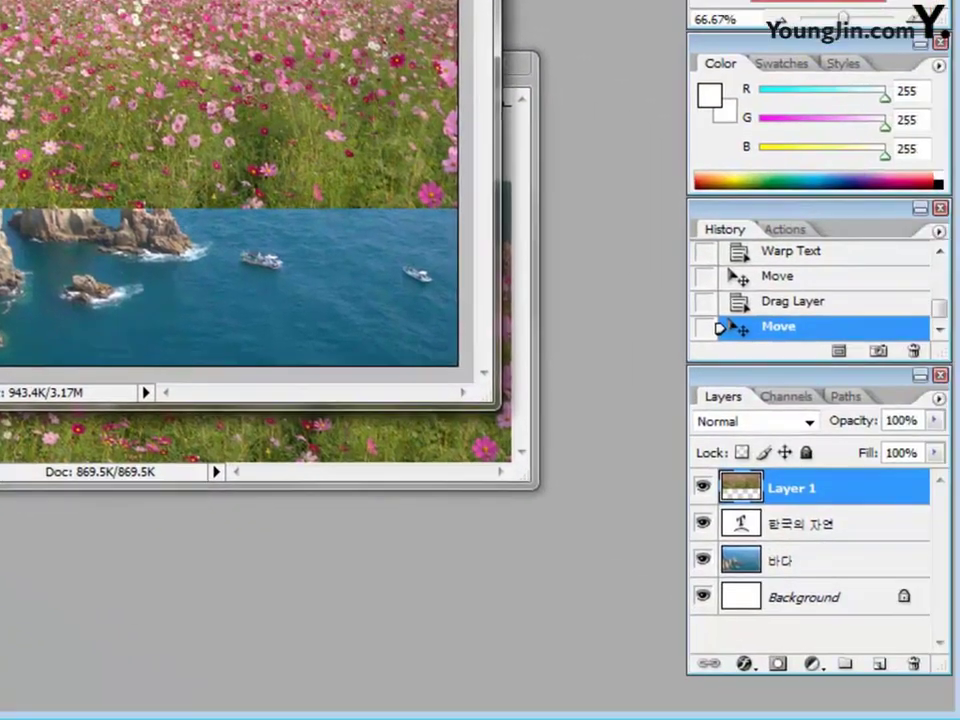
{"action": "left_click", "coordinate": [501, 64]}
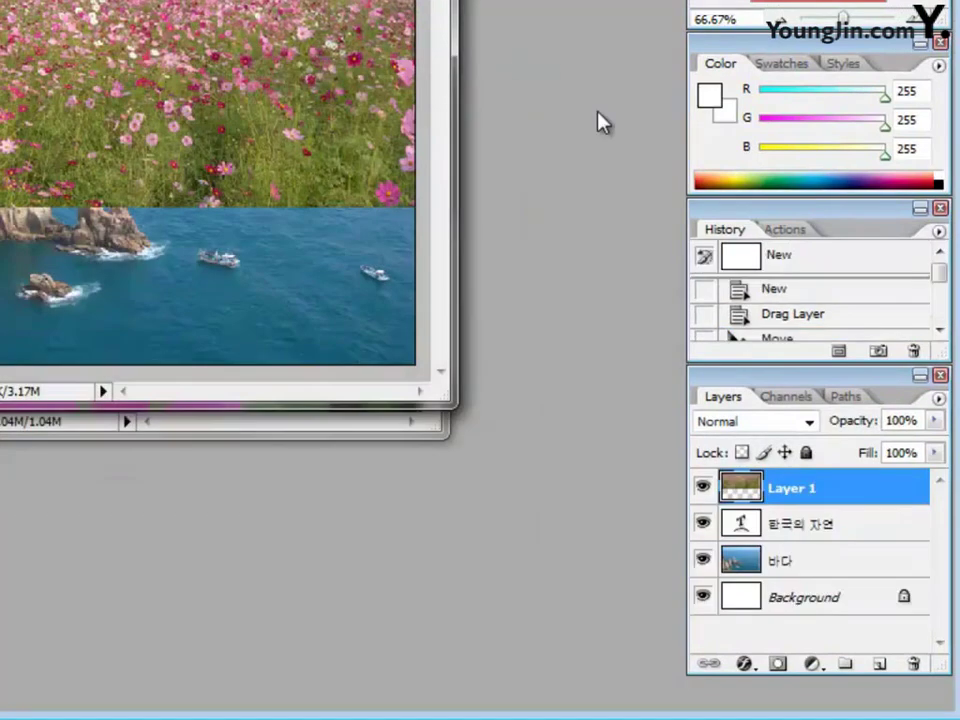
Rename the copied cosmos field layer as "코스모스".
{"action": "double_click", "coordinate": [790, 492]}
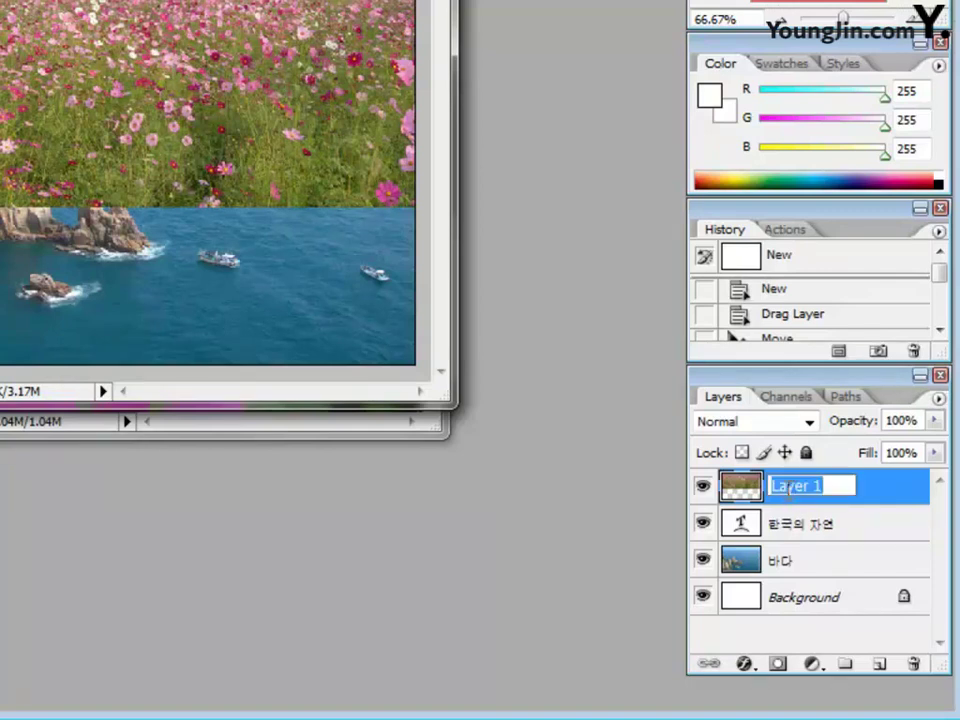
{"action": "type", "text": "코모스모"}
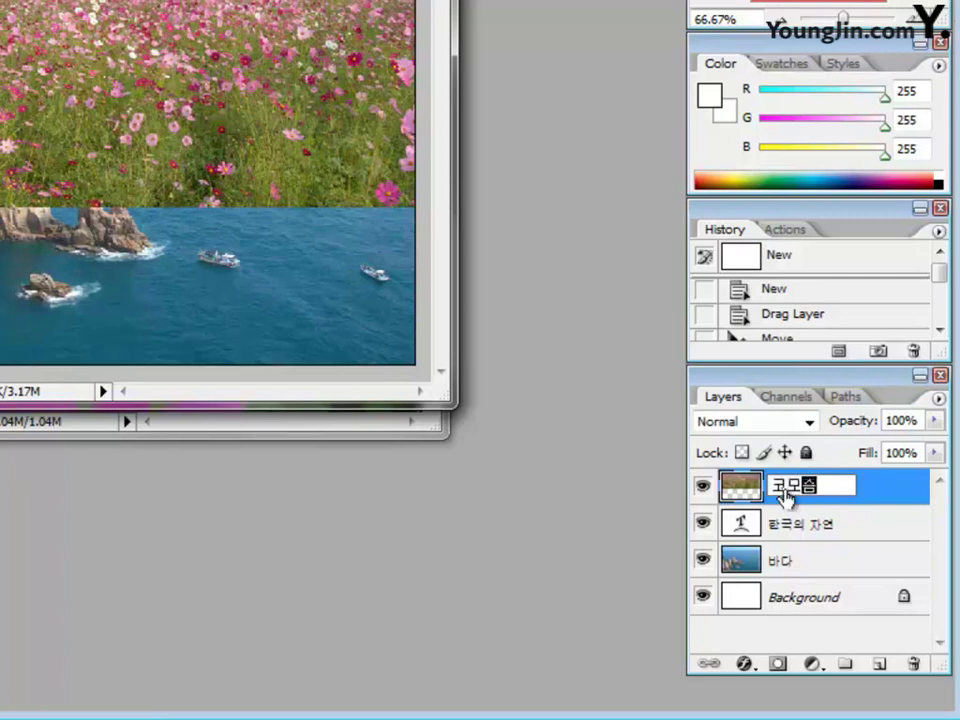
{"action": "key", "text": "BackSpace"}
{"action": "key", "text": "BackSpace"}
{"action": "key", "text": "BackSpace"}
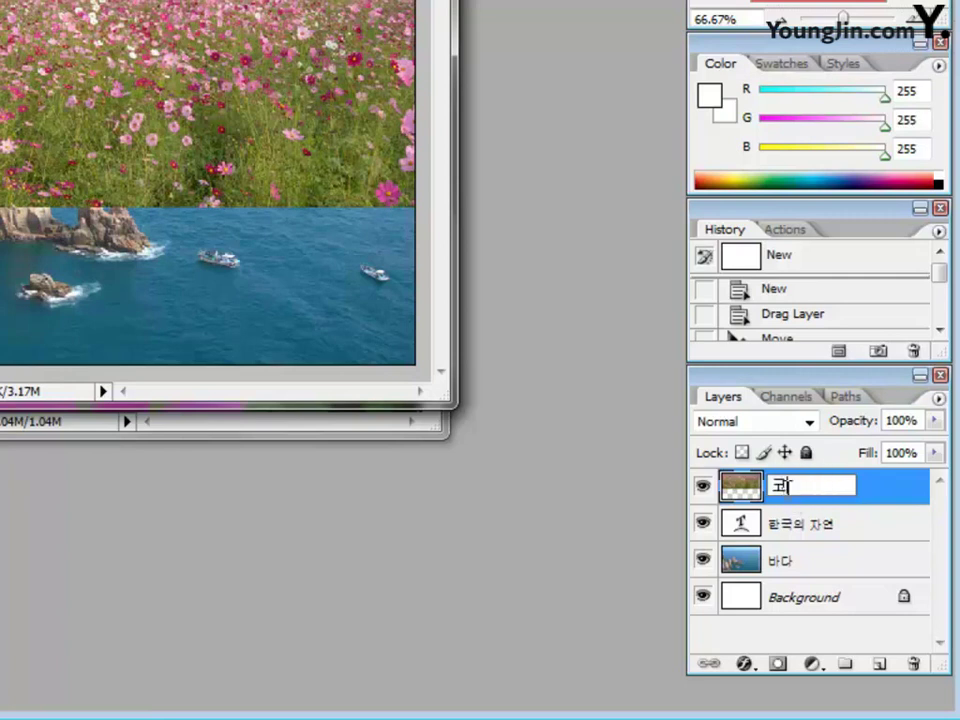
{"action": "type", "text": "스모스"}
{"action": "key", "text": "Return"}
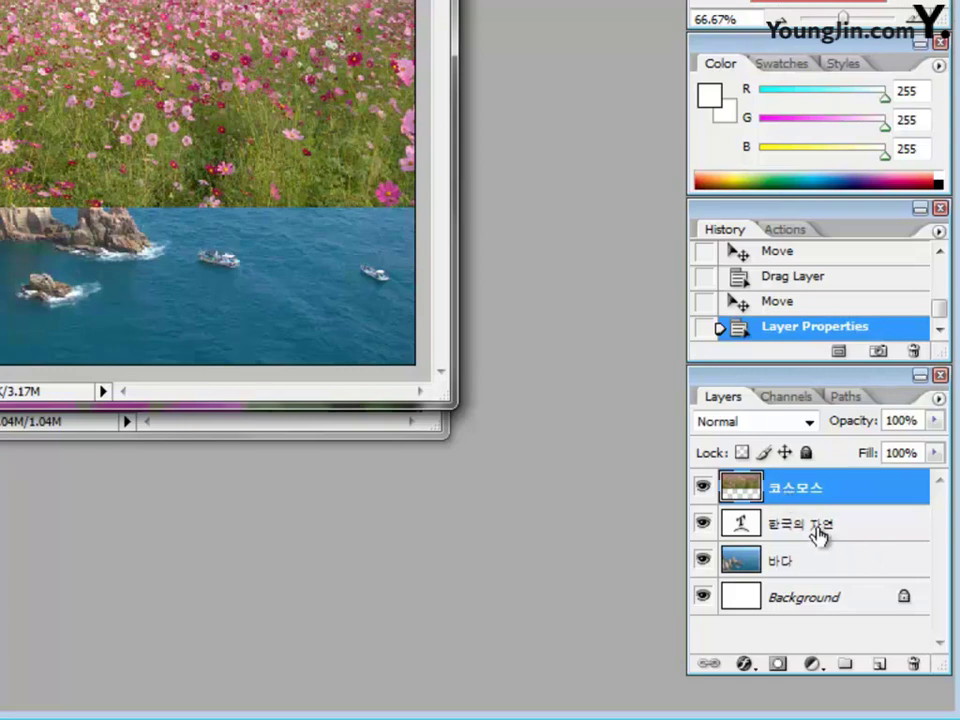
Clip the 코스모스 layer to the "한국의 자연" text layer with a clipping mask and clear the text-shaped selection.
{"action": "left_click", "coordinate": [741, 524], "text": "ctrl"}
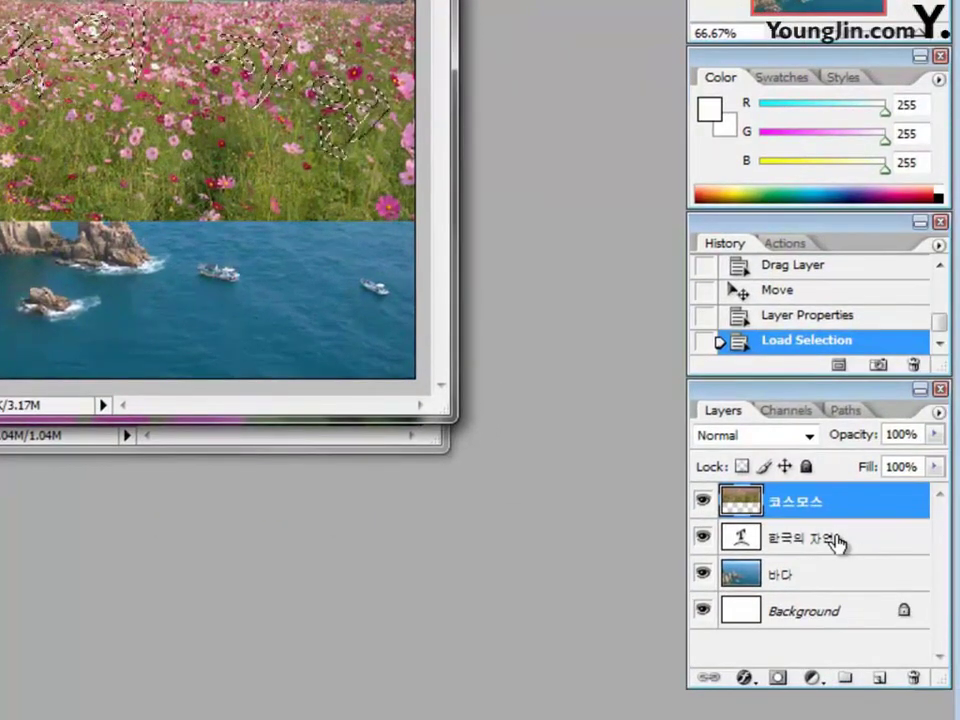
{"action": "left_click_drag", "start_coordinate": [845, 515], "coordinate": [848, 516]}
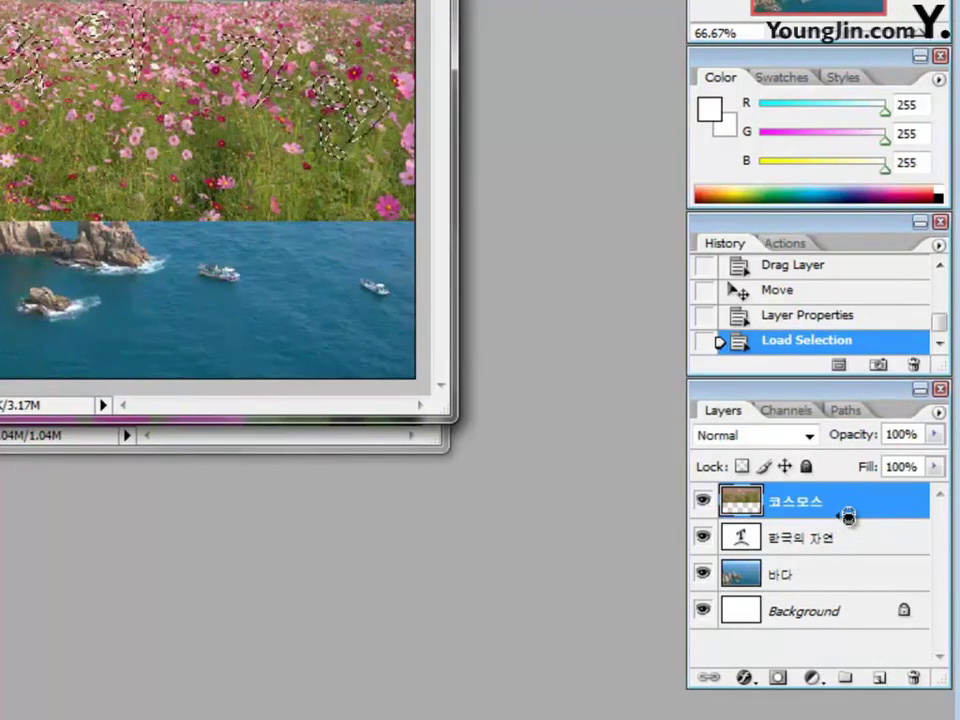
{"action": "left_click", "coordinate": [848, 516], "text": "alt"}
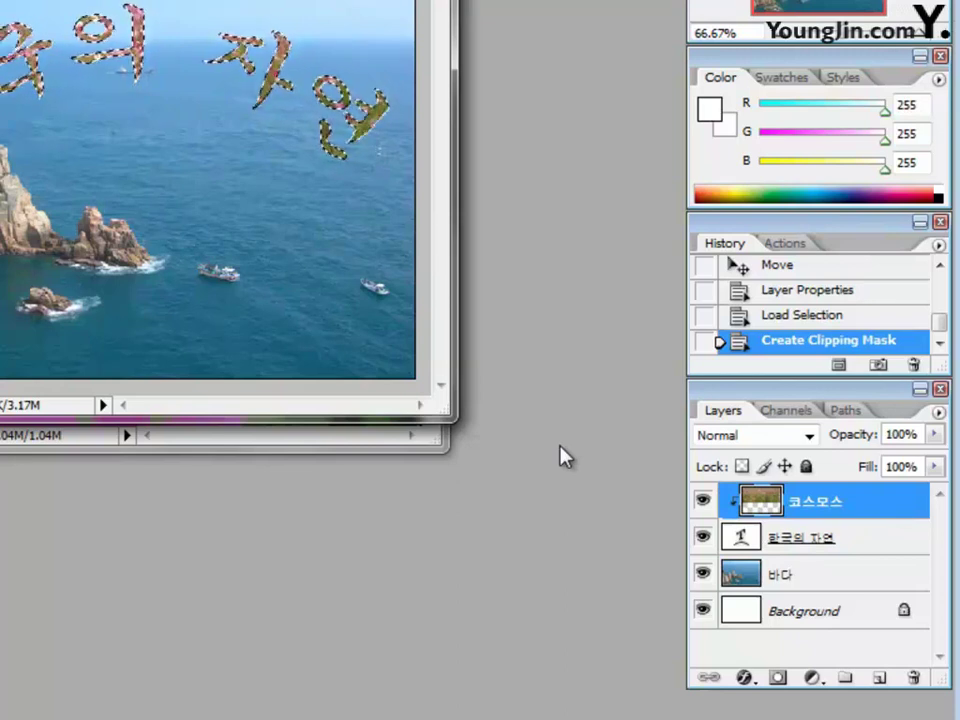
{"action": "key", "text": "ctrl+d"}
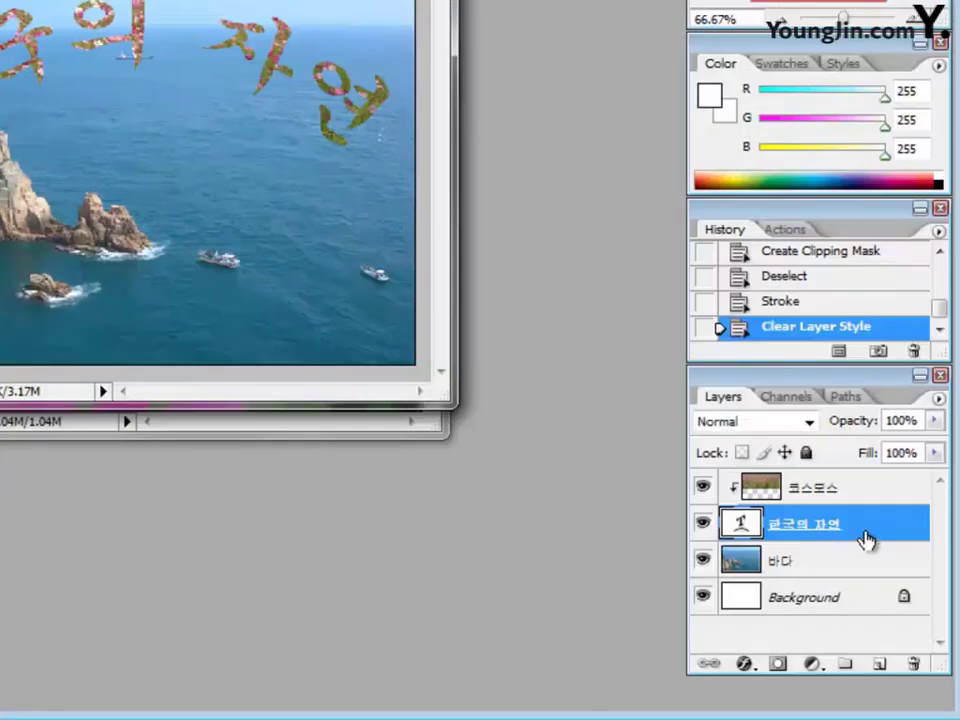
Add a 2 px black outside stroke to the "한국의 자연" text layer.
{"action": "left_click", "coordinate": [745, 666]}
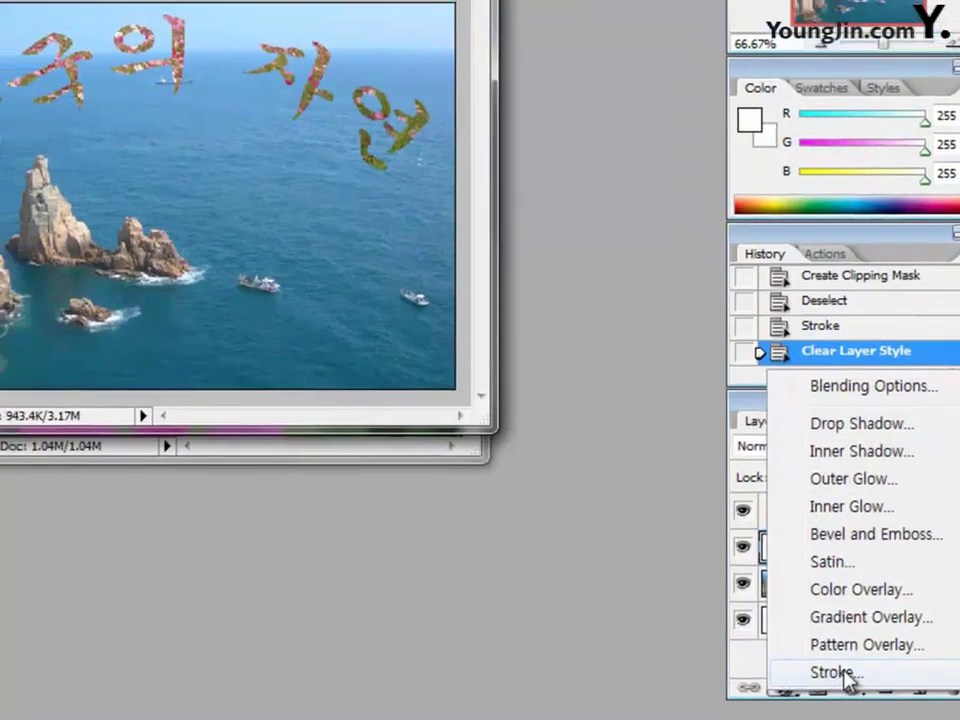
{"action": "left_click", "coordinate": [795, 648]}
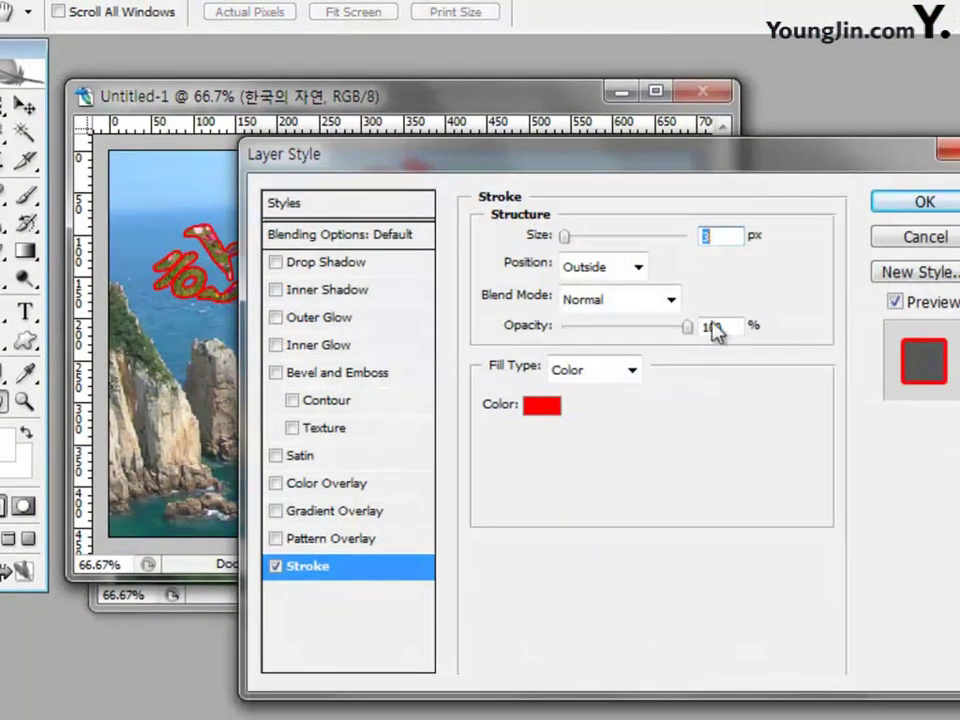
{"action": "type", "text": "2"}
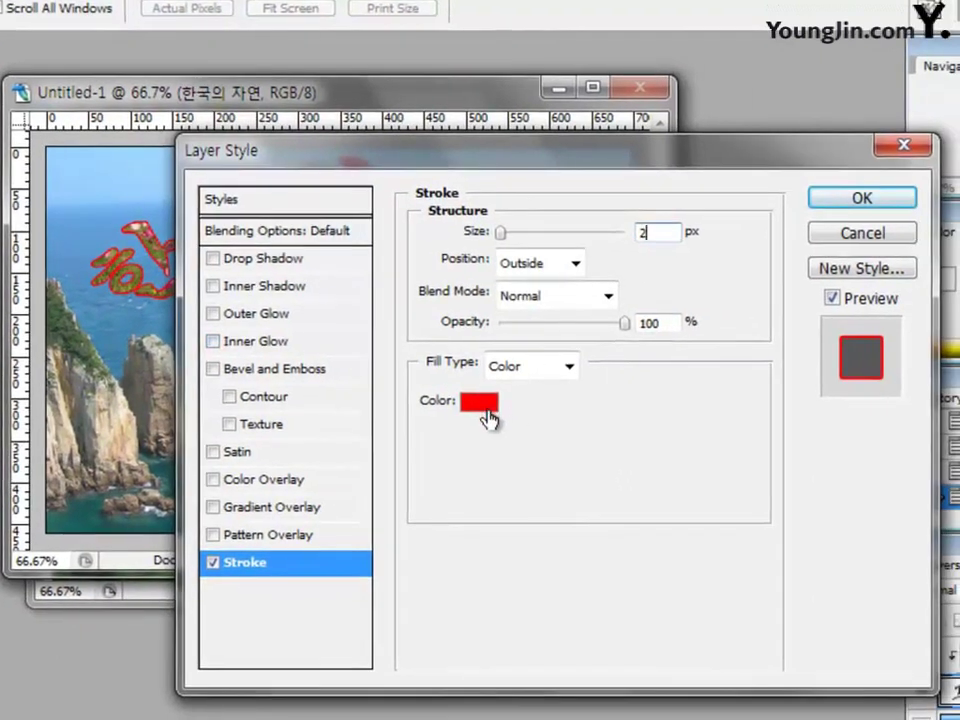
{"action": "left_click", "coordinate": [538, 404]}
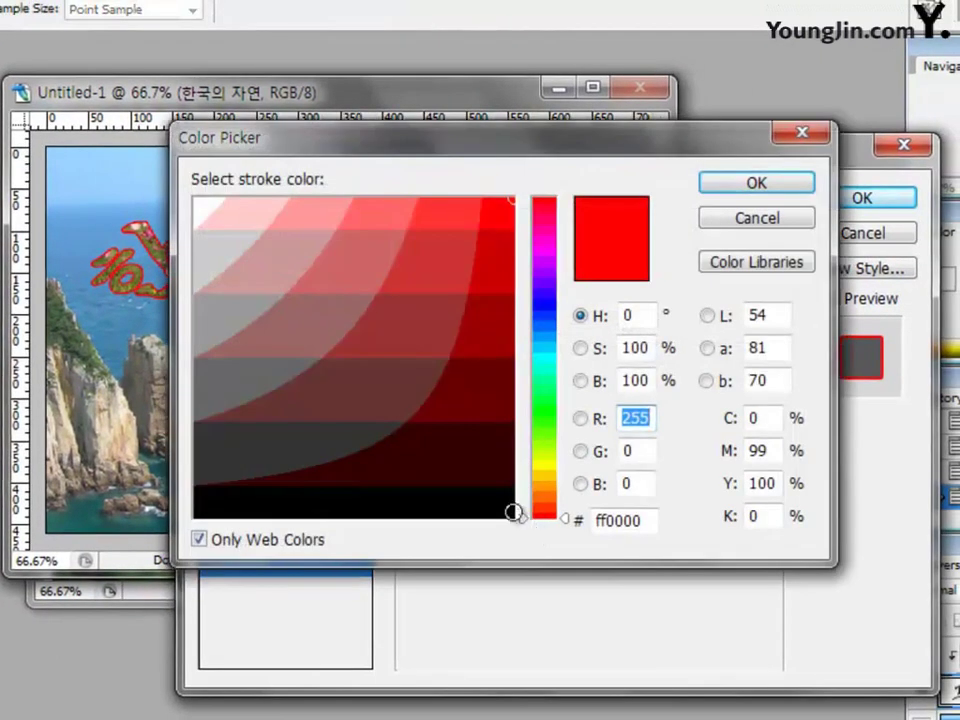
{"action": "left_click", "coordinate": [491, 504]}
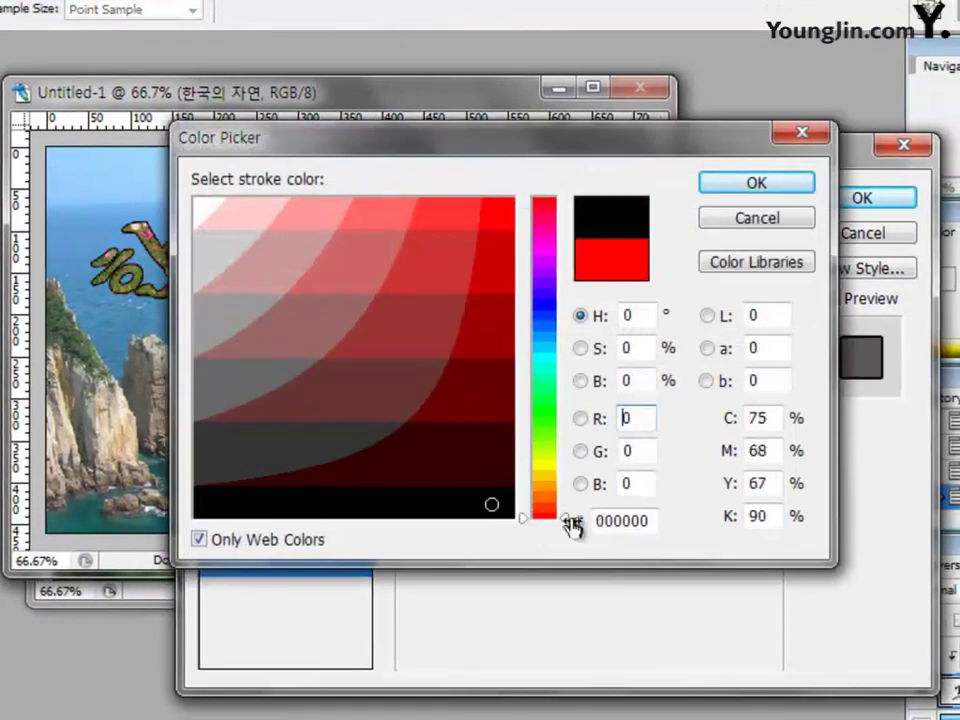
{"action": "left_click", "coordinate": [768, 186]}
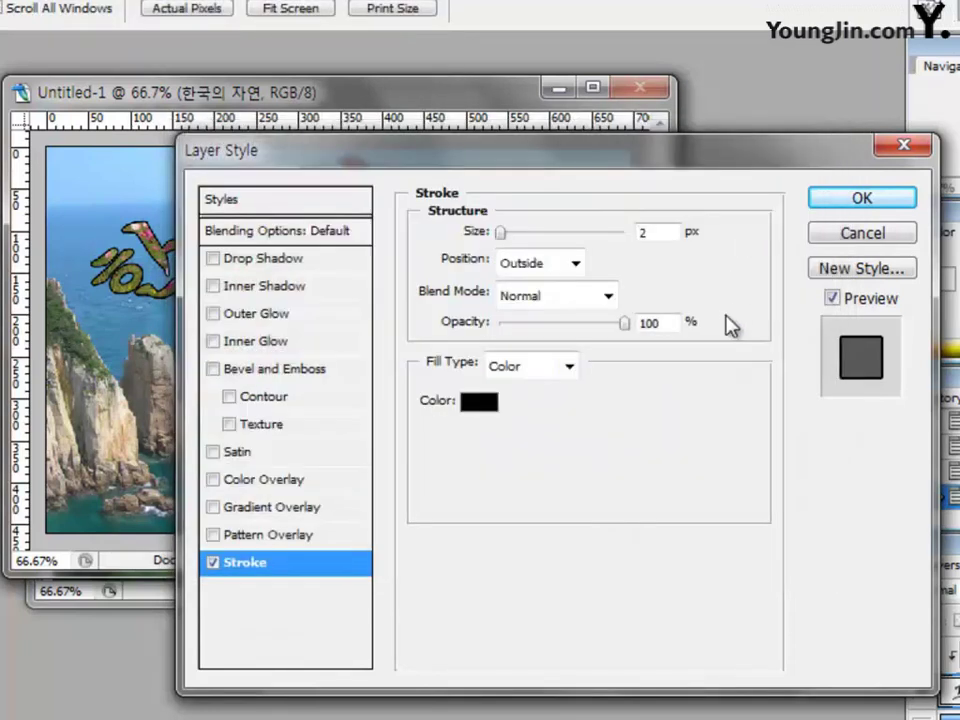
{"action": "left_click", "coordinate": [831, 203]}
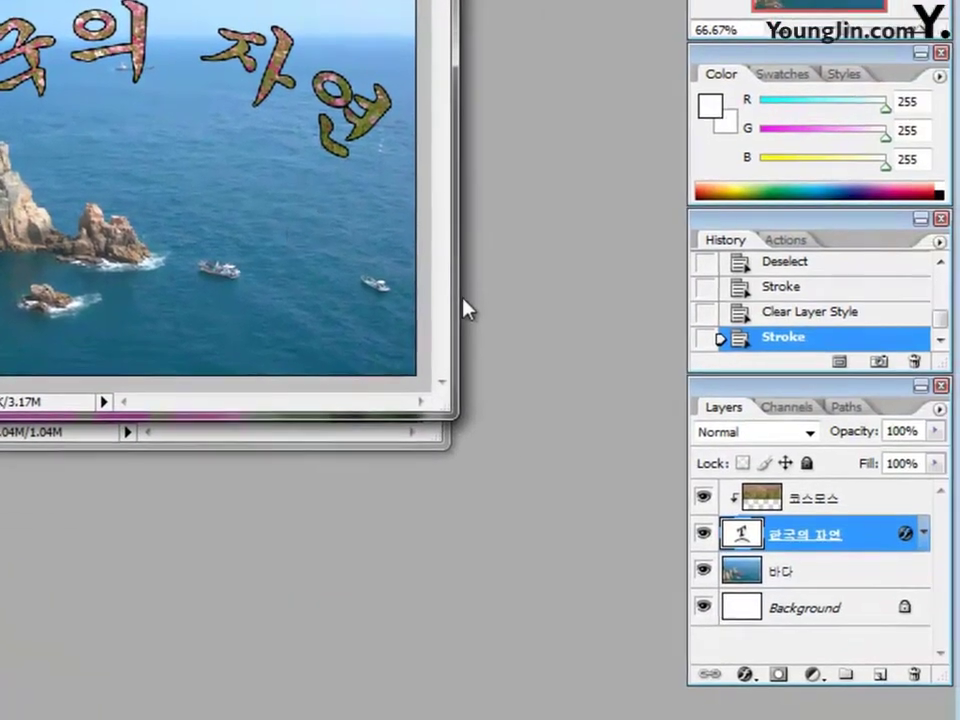
Copy the 1급-9.jpg flower image above the 코스모스 layer, position it over the canvas, and close 1급-9.jpg.
{"action": "left_click", "coordinate": [812, 505]}
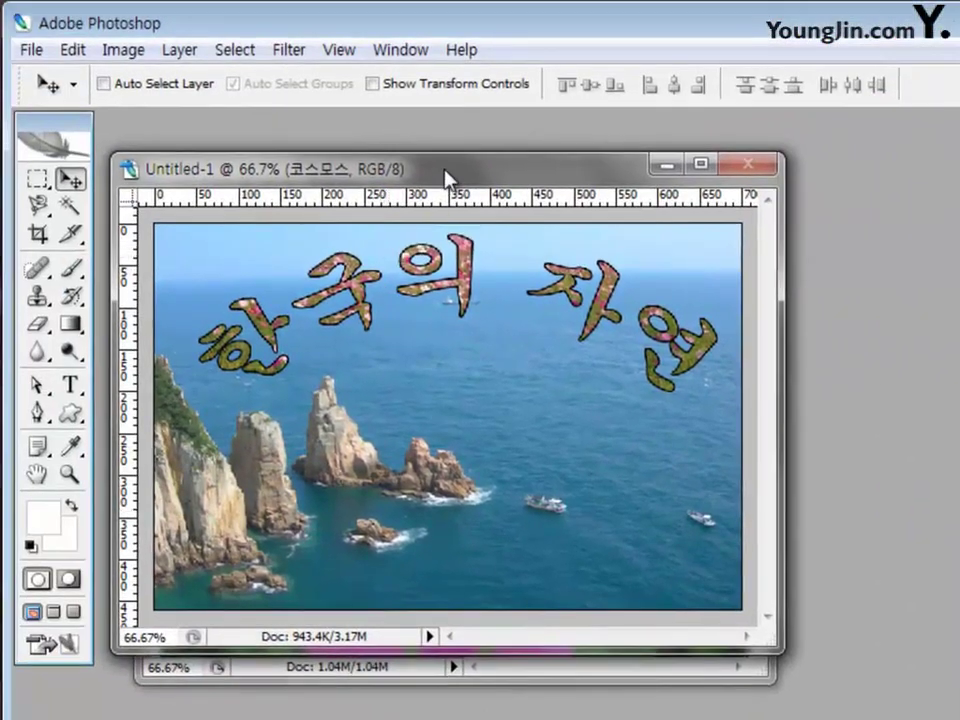
{"action": "left_click_drag", "start_coordinate": [447, 178], "coordinate": [447, 144]}
{"action": "left_click", "coordinate": [480, 665]}
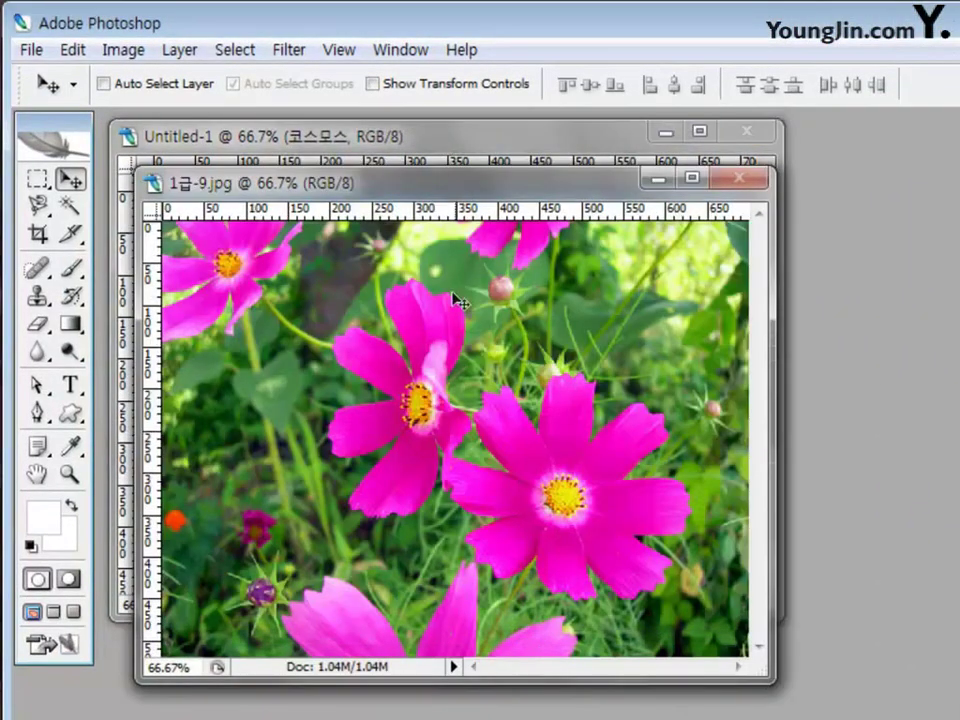
{"action": "left_click_drag", "start_coordinate": [417, 186], "coordinate": [536, 408]}
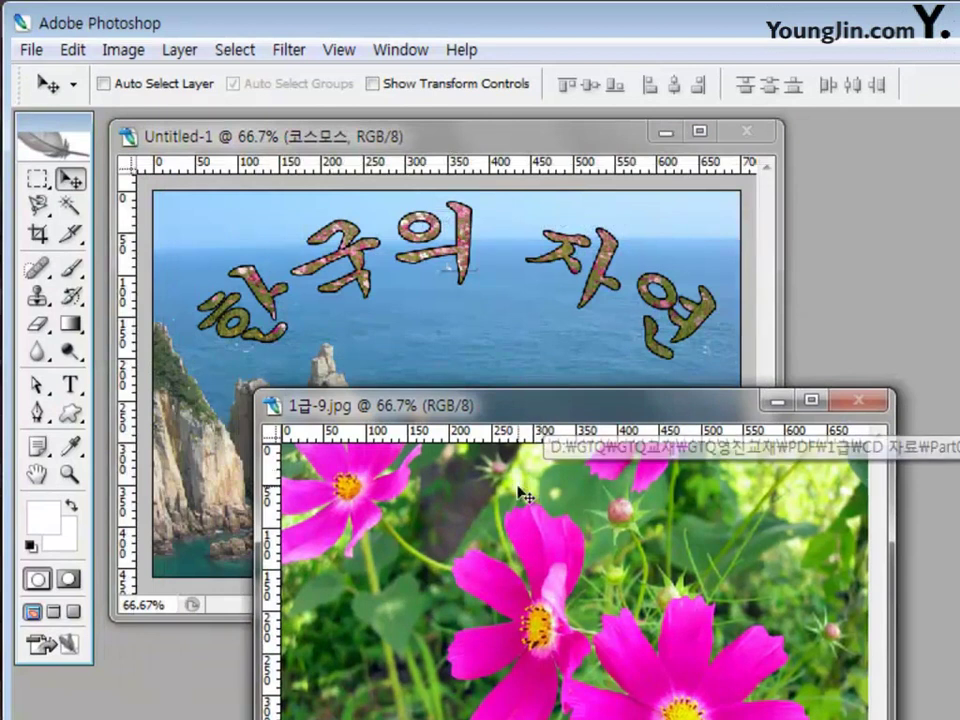
{"action": "left_click_drag", "start_coordinate": [676, 578], "coordinate": [501, 347]}
{"action": "left_click_drag", "start_coordinate": [557, 404], "coordinate": [593, 401]}
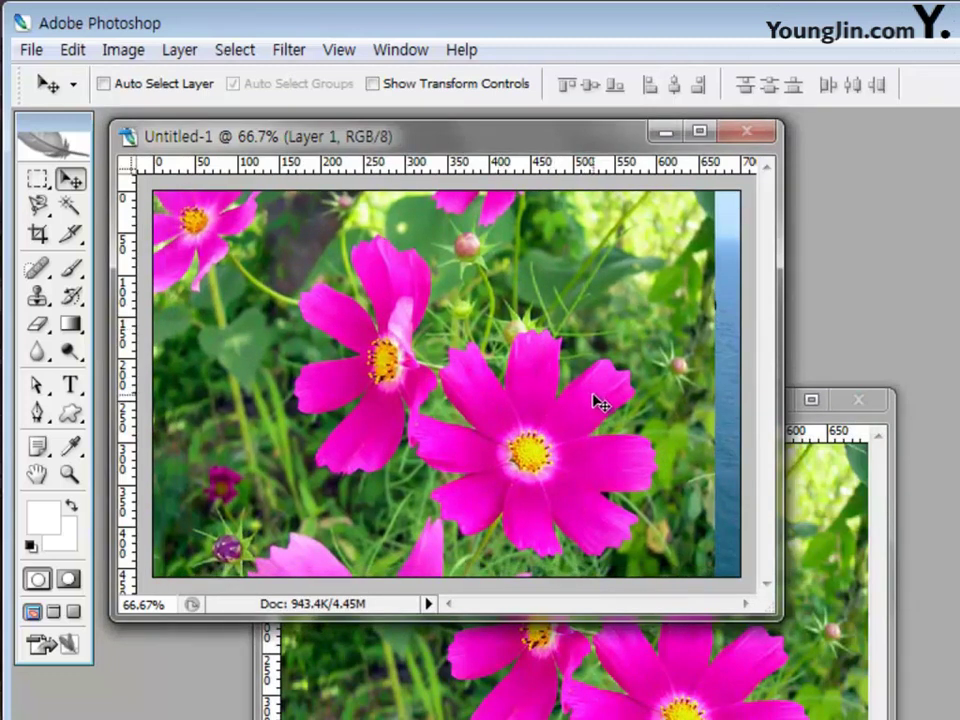
{"action": "left_click", "coordinate": [848, 410]}
{"action": "left_click", "coordinate": [851, 404]}
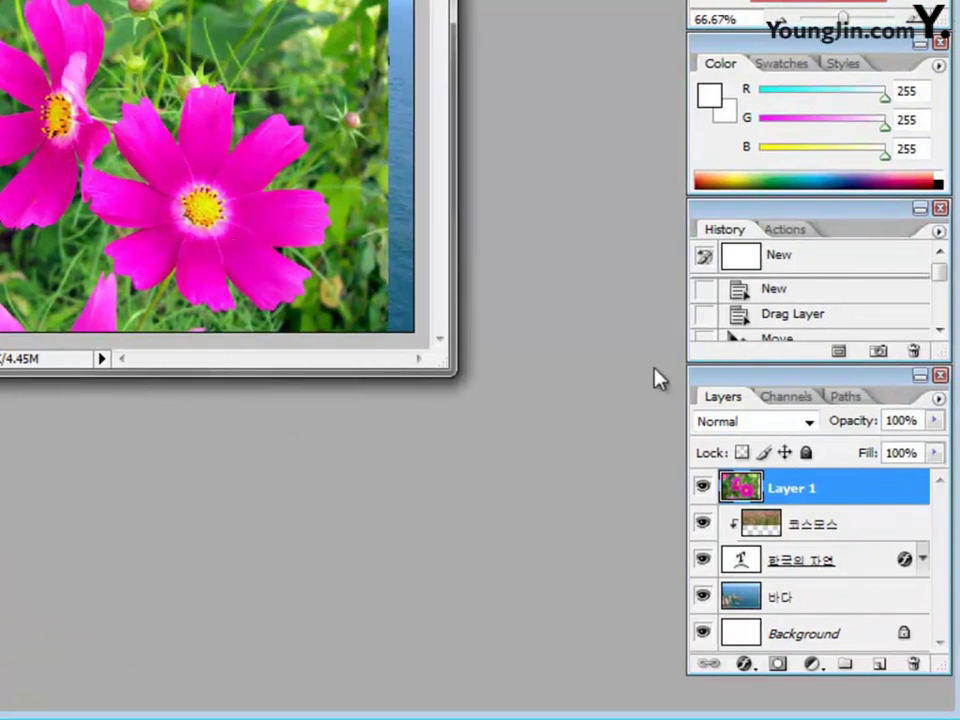
Rename the newly copied flower image layer as "꽃".
{"action": "double_click", "coordinate": [792, 487]}
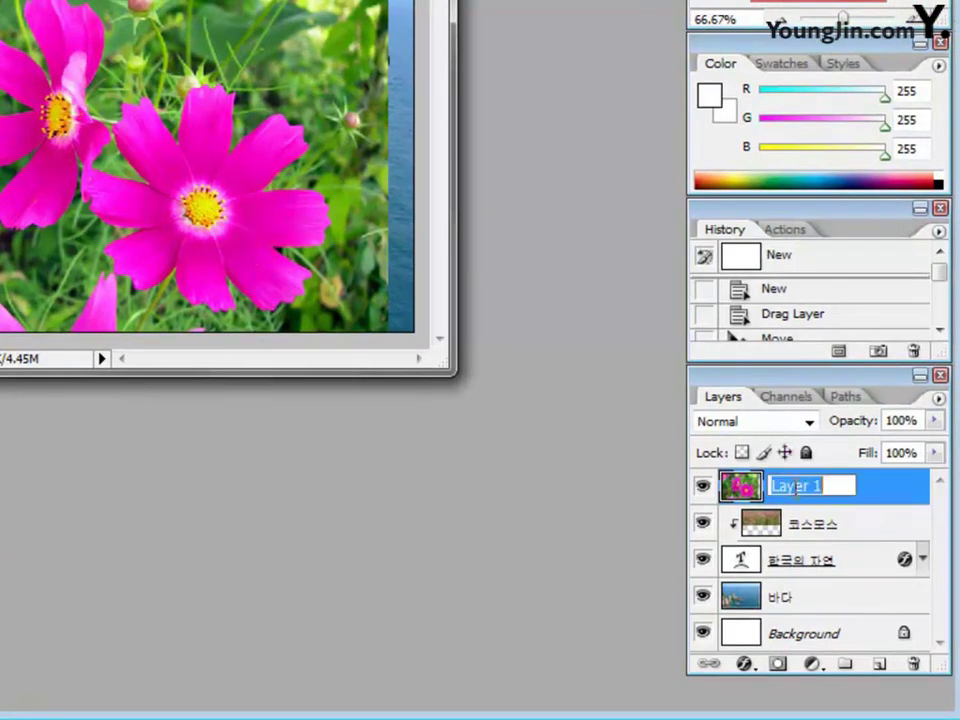
{"action": "type", "text": "꽃"}
{"action": "key", "text": "Return"}
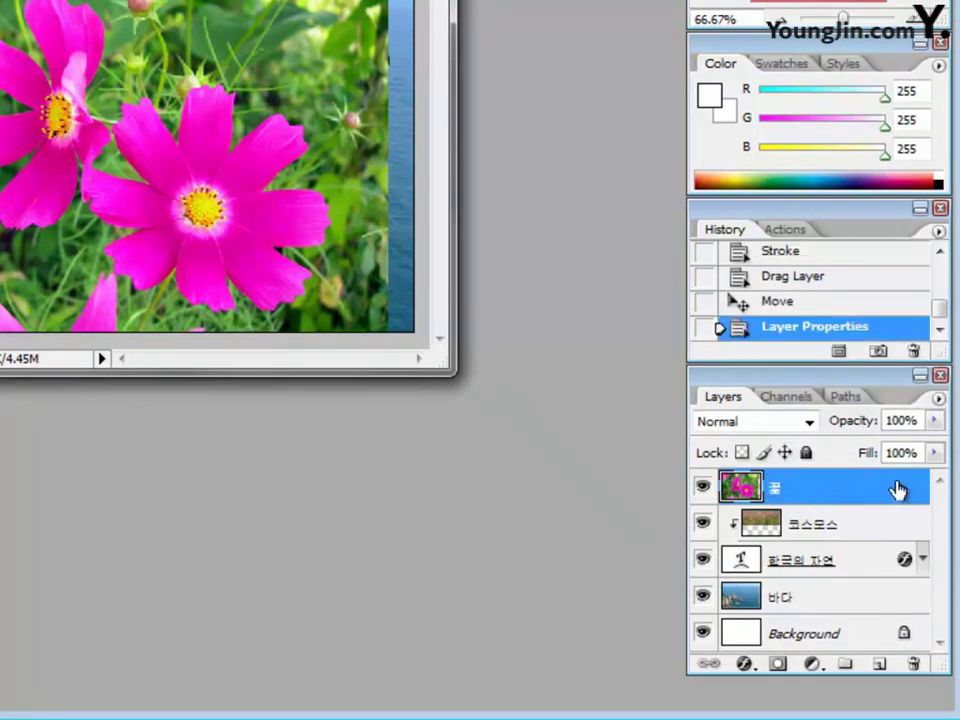
Set the 꽃 layer's opacity to 40% and shift it sideways to cover the uncovered strip of sea.
{"action": "left_click", "coordinate": [837, 425]}
{"action": "type", "text": "40"}
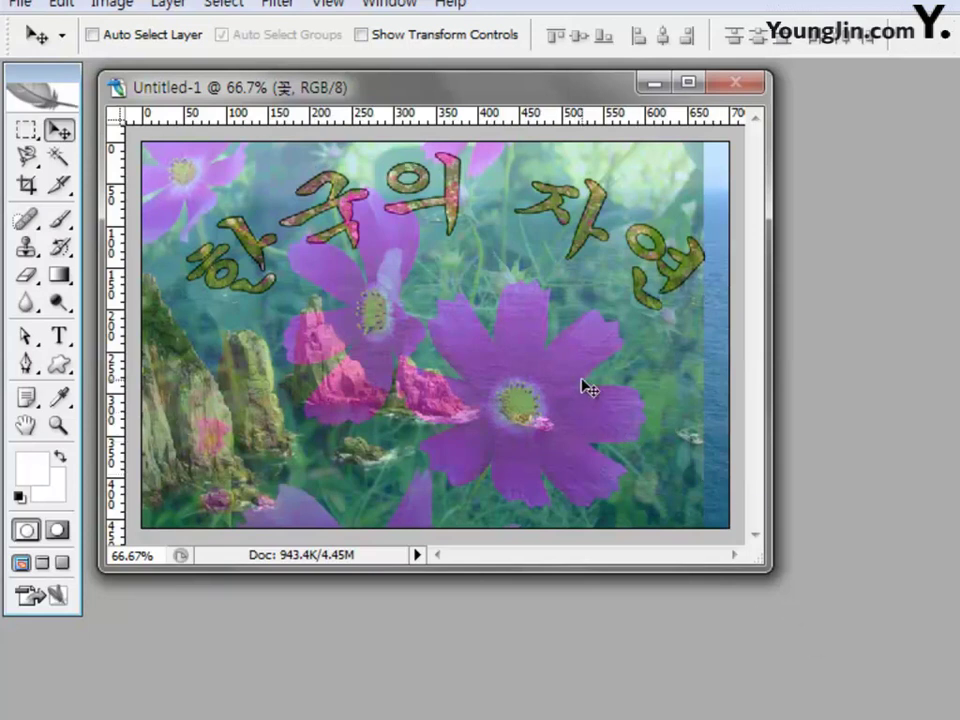
{"action": "left_click_drag", "start_coordinate": [589, 386], "coordinate": [602, 385]}
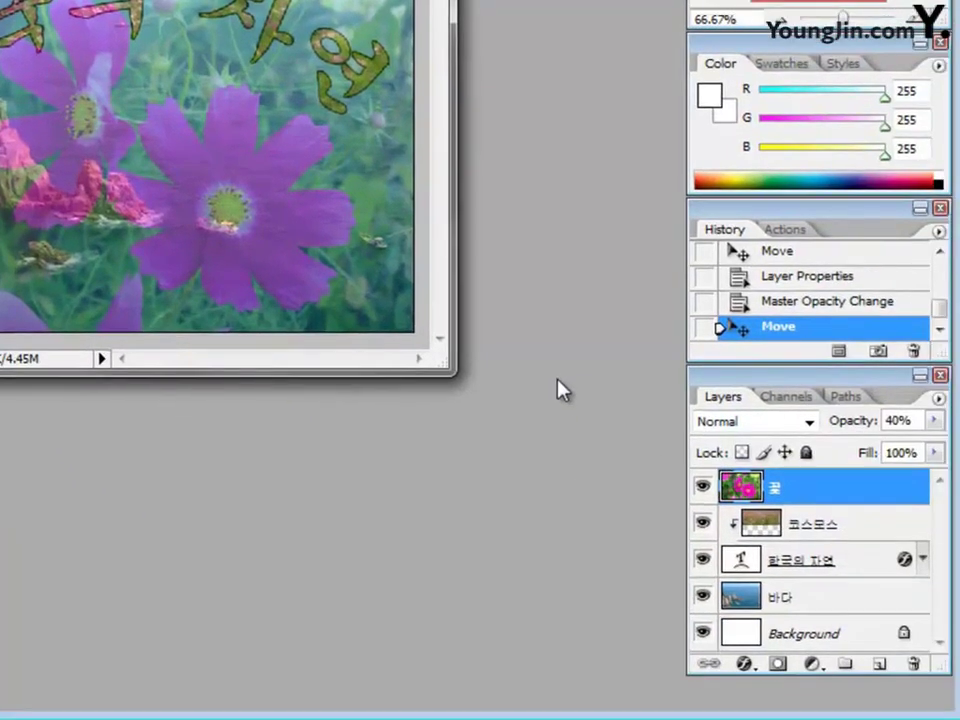
Select the 코스모스 layer, activate the Custom Shape tool, and open its shape picker.
{"action": "left_click", "coordinate": [838, 525]}
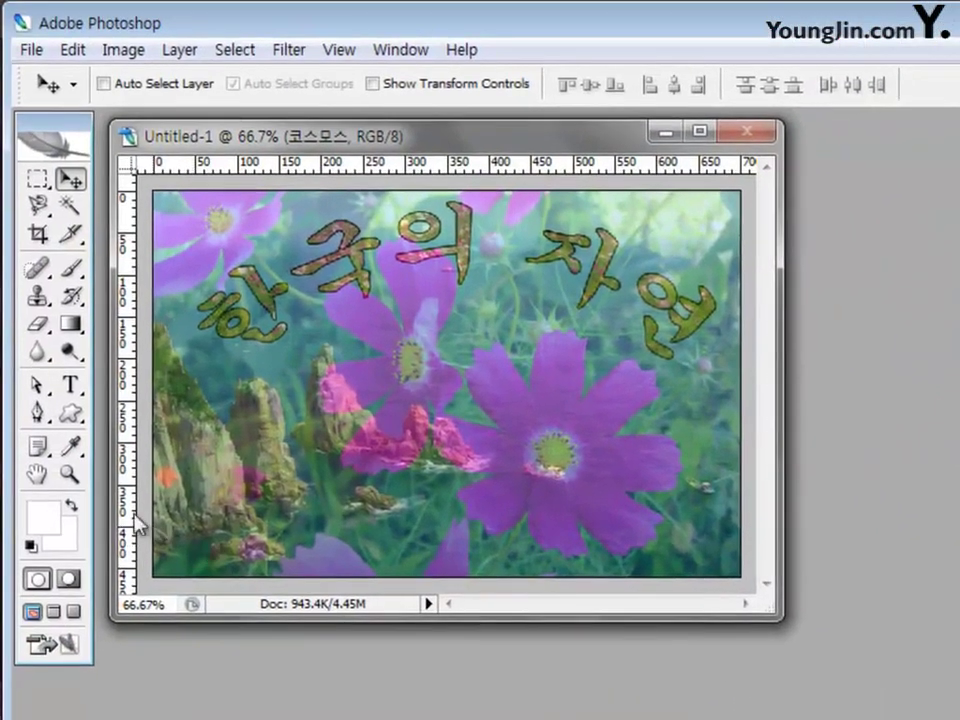
{"action": "left_click", "coordinate": [72, 414]}
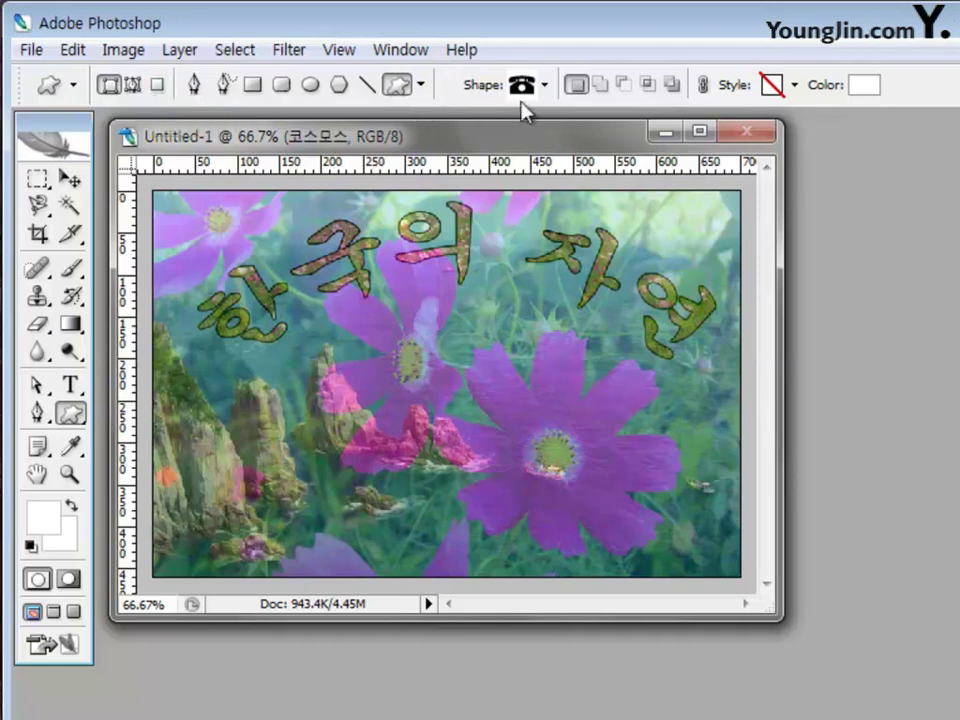
{"action": "left_click", "coordinate": [547, 90]}
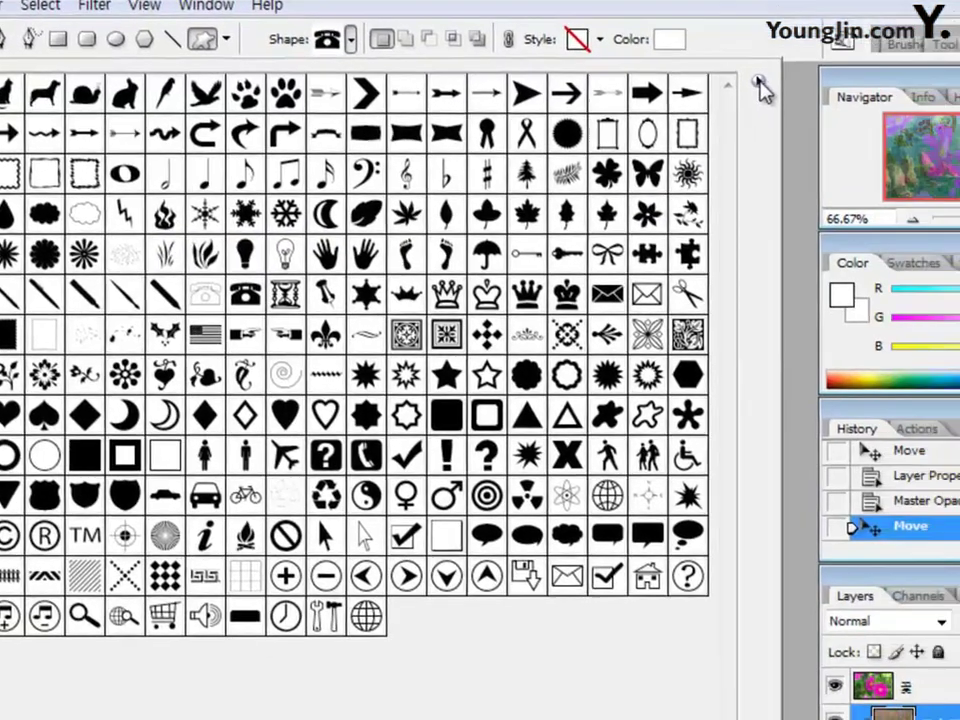
Reset the custom shapes to the default set and shrink the shape picker.
{"action": "left_click", "coordinate": [952, 126]}
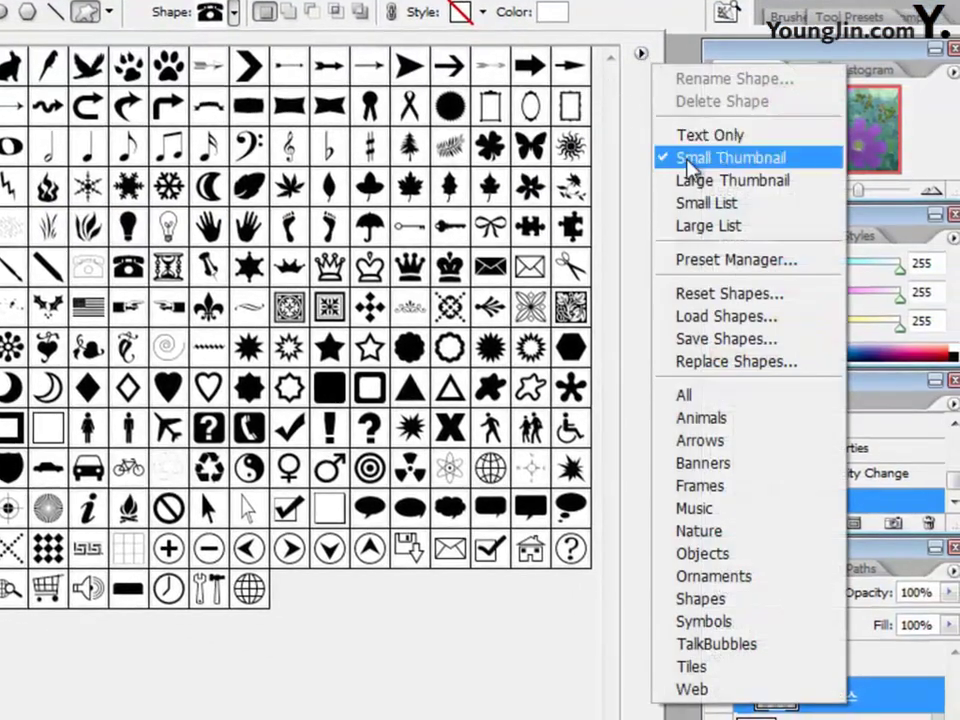
{"action": "left_click", "coordinate": [742, 296]}
{"action": "left_click", "coordinate": [192, 298]}
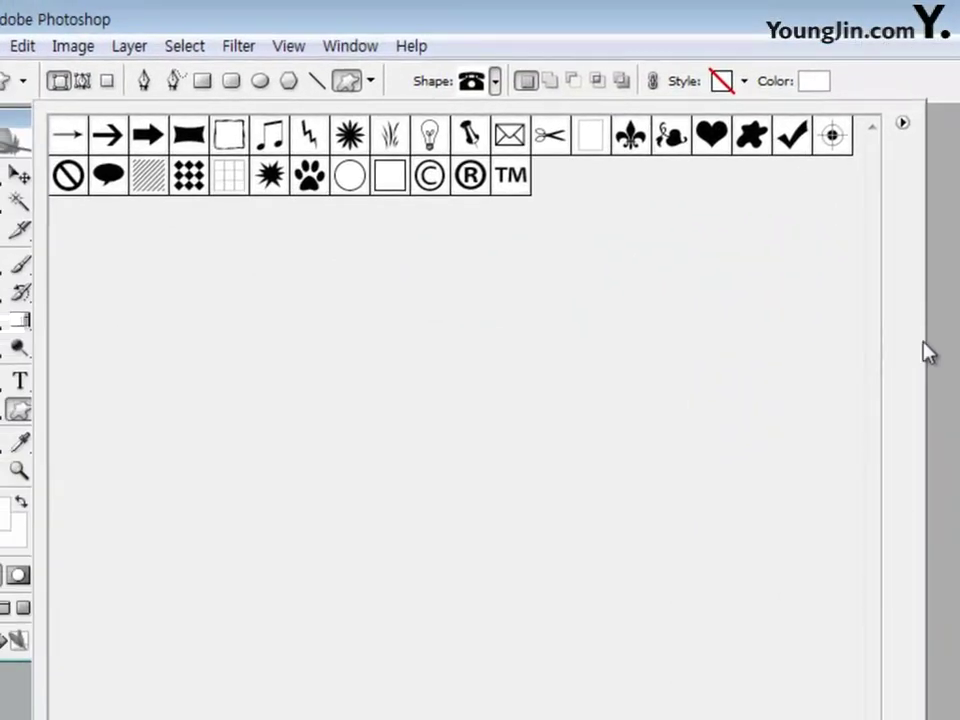
{"action": "left_click_drag", "start_coordinate": [878, 718], "coordinate": [593, 627]}
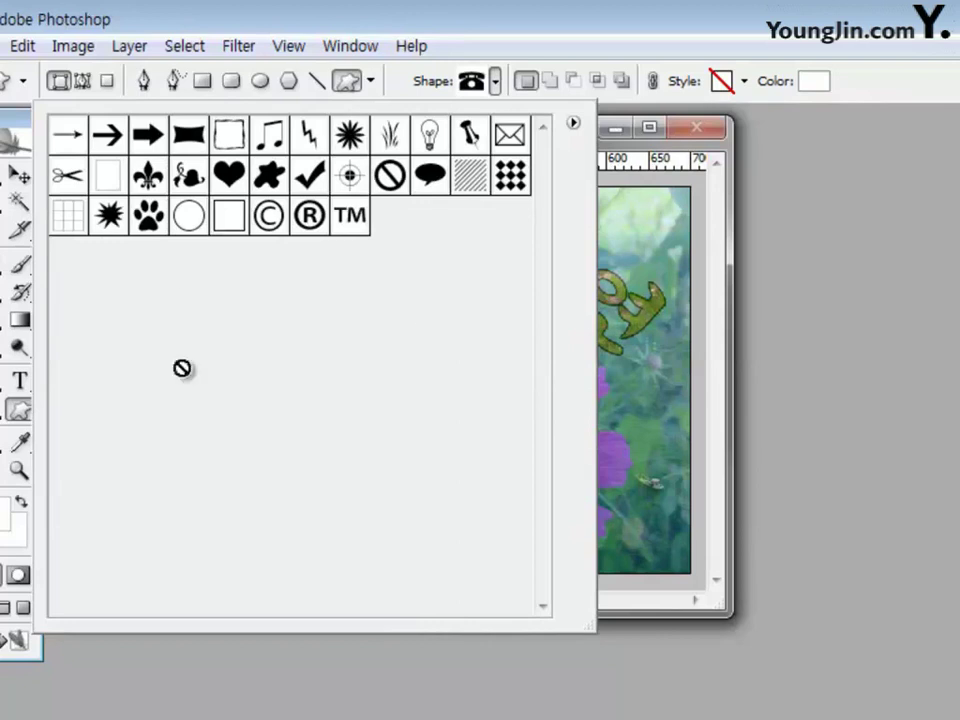
Replace the custom shapes with the All set, enlarge the shape picker, and choose the Flower 1 shape.
{"action": "left_click", "coordinate": [573, 123]}
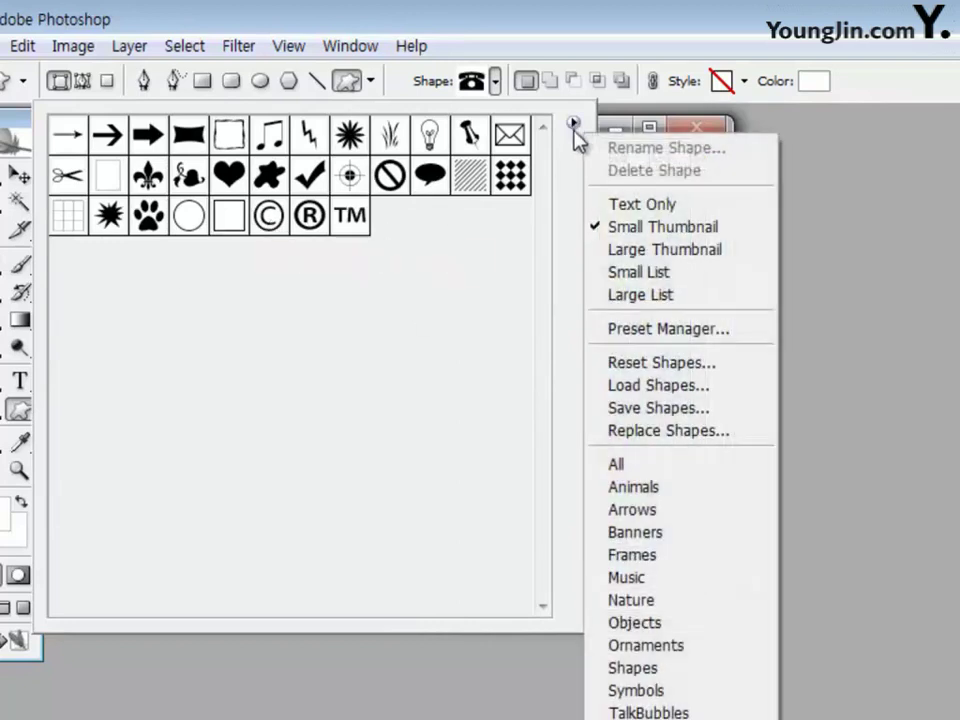
{"action": "left_click", "coordinate": [690, 476]}
{"action": "left_click", "coordinate": [437, 371]}
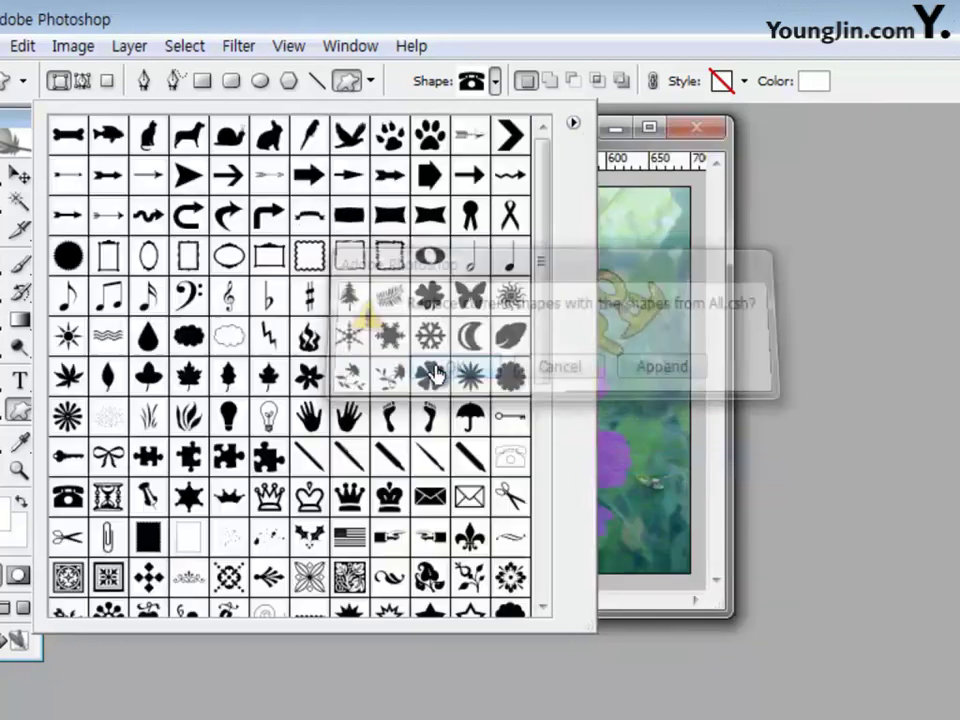
{"action": "left_click_drag", "start_coordinate": [586, 628], "coordinate": [808, 707]}
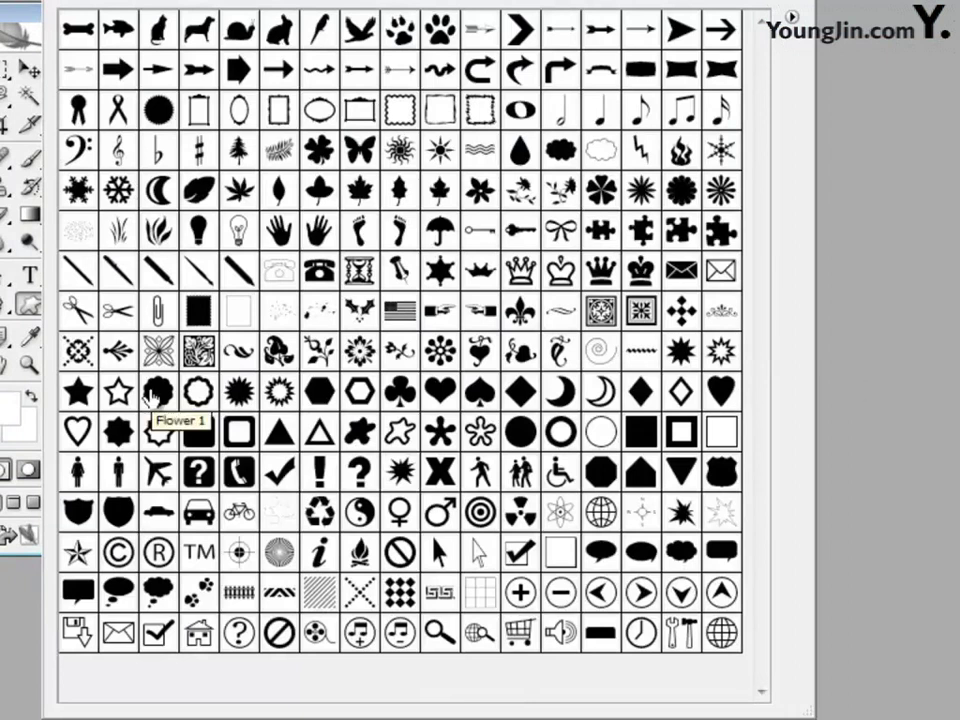
{"action": "left_click", "coordinate": [152, 395]}
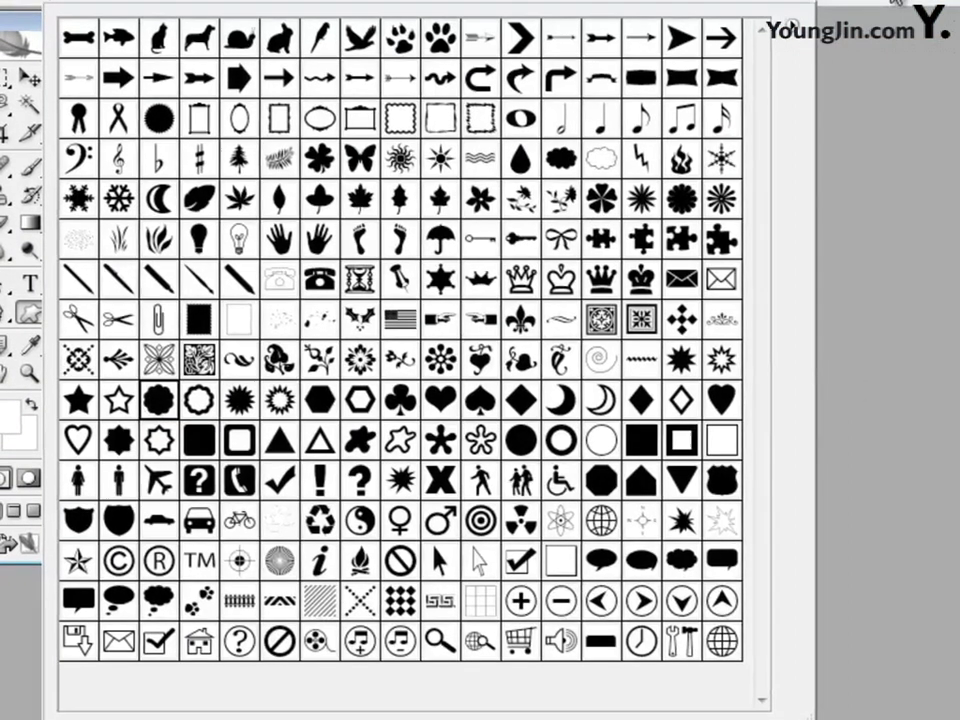
{"action": "left_click", "coordinate": [900, 90]}
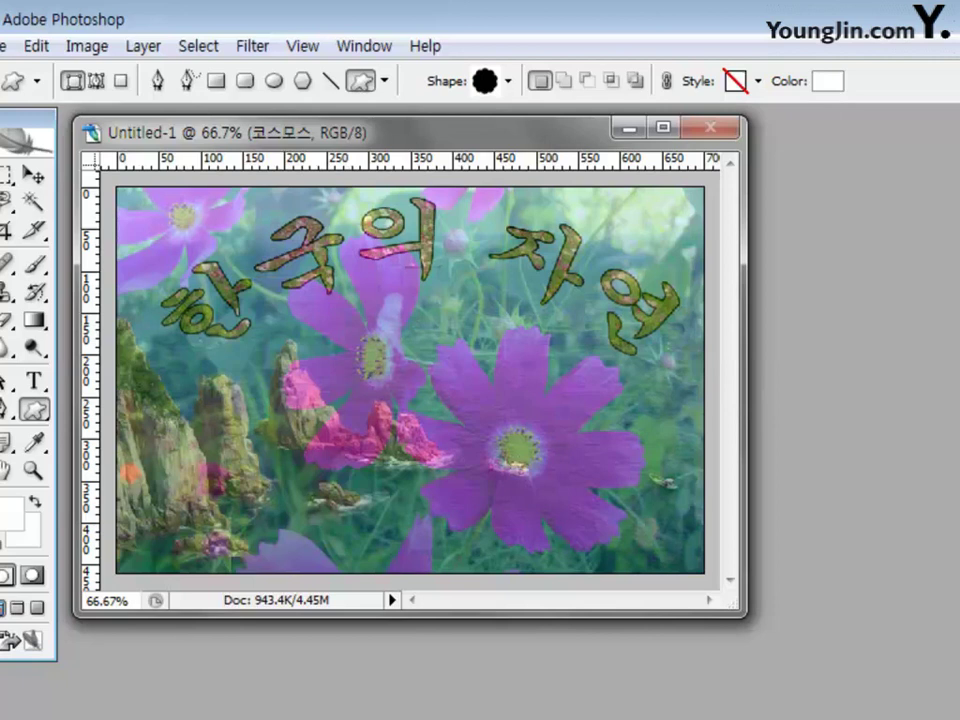
Draw a #ff0000 Flower 1 shape about 285 by 265 pixels over the large lower-right cosmos and reposition it around the bloom.
{"action": "left_click", "coordinate": [828, 81]}
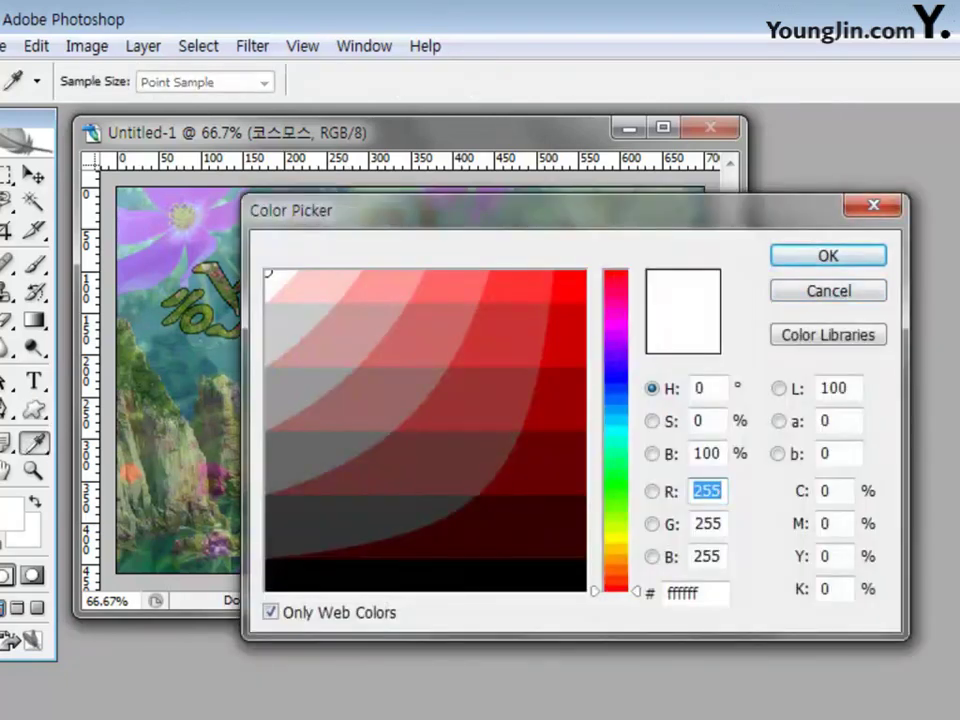
{"action": "left_click", "coordinate": [697, 593]}
{"action": "double_click", "coordinate": [690, 593]}
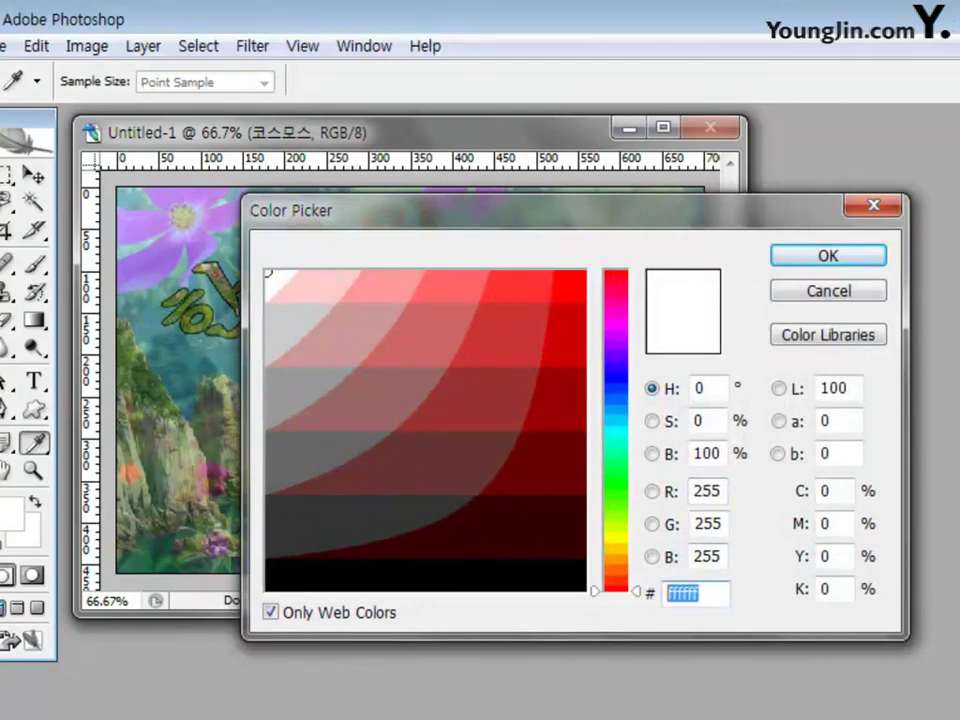
{"action": "key", "text": "BackSpace"}
{"action": "type", "text": "ff0000"}
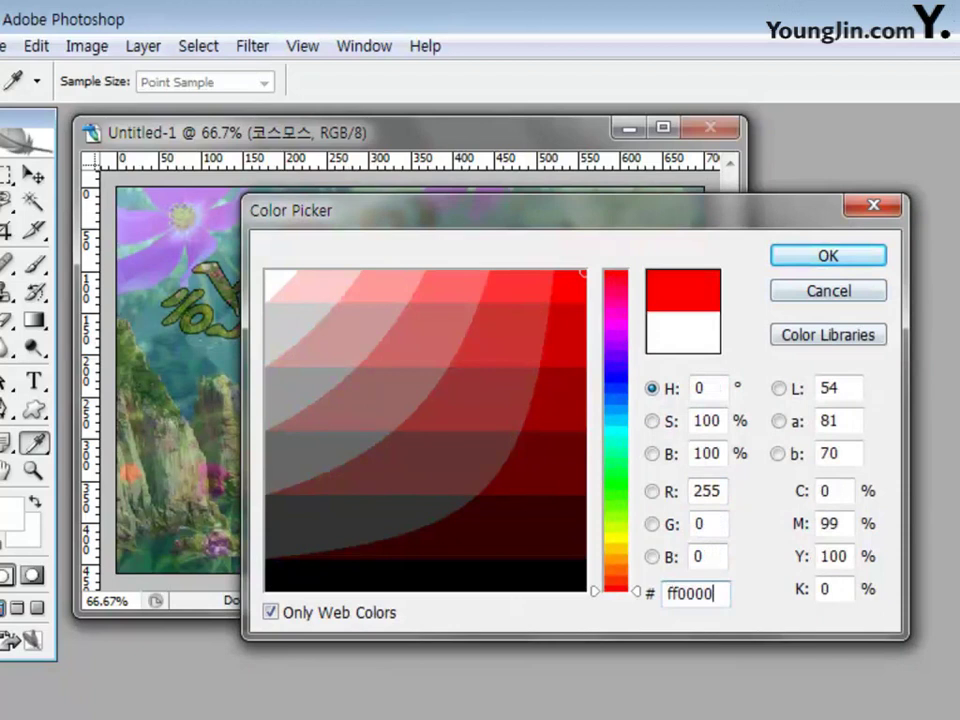
{"action": "key", "text": "Return"}
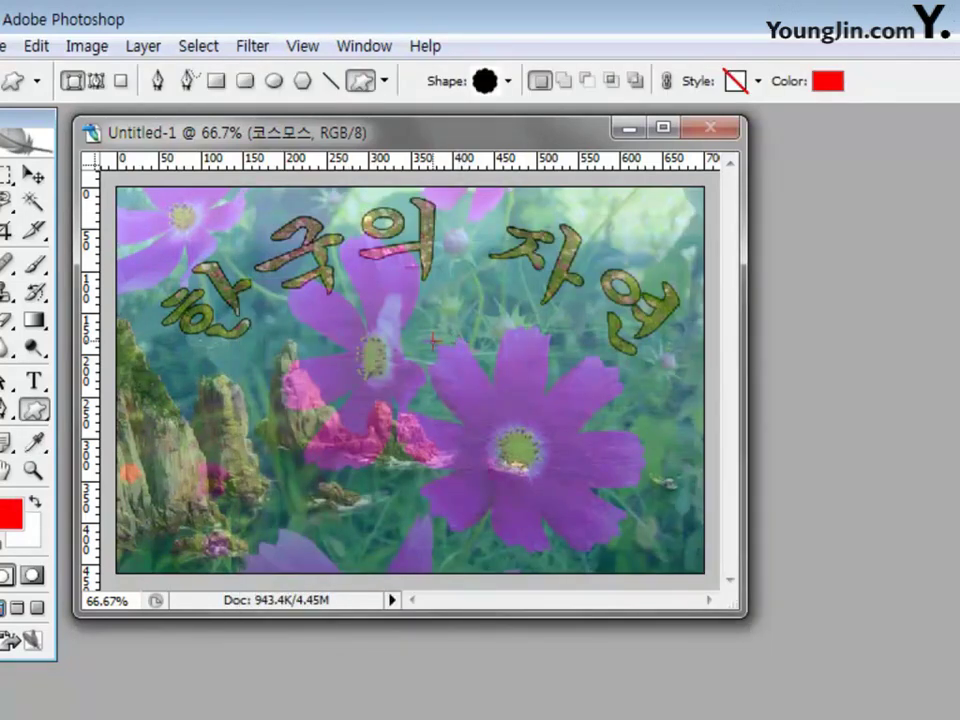
{"action": "left_click_drag", "start_coordinate": [434, 341], "coordinate": [675, 564]}
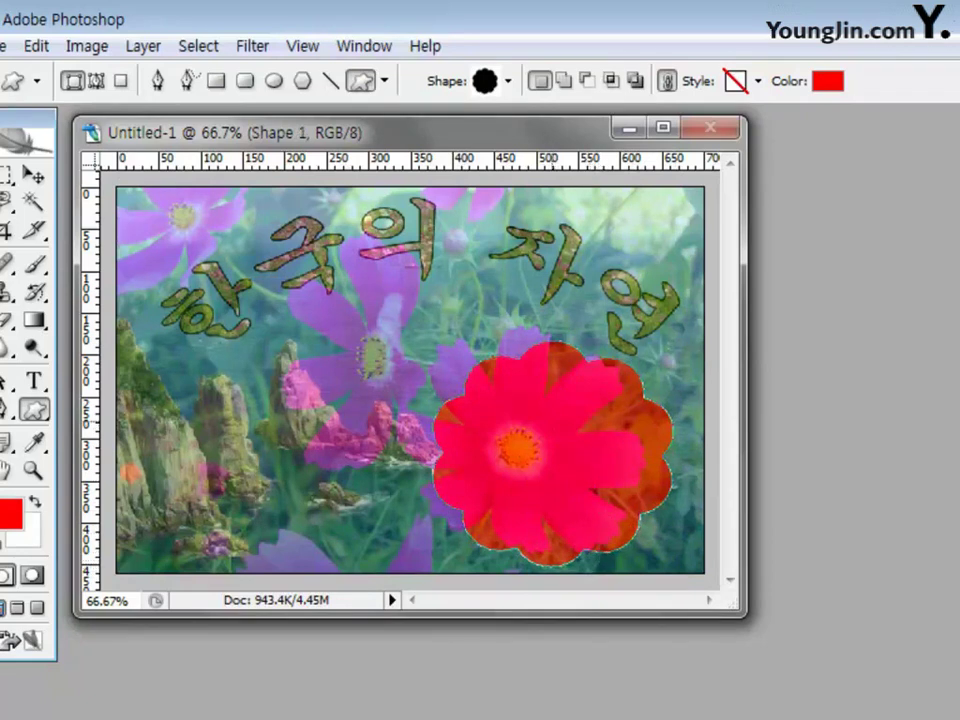
{"action": "left_click_drag", "start_coordinate": [411, 333], "coordinate": [665, 560]}
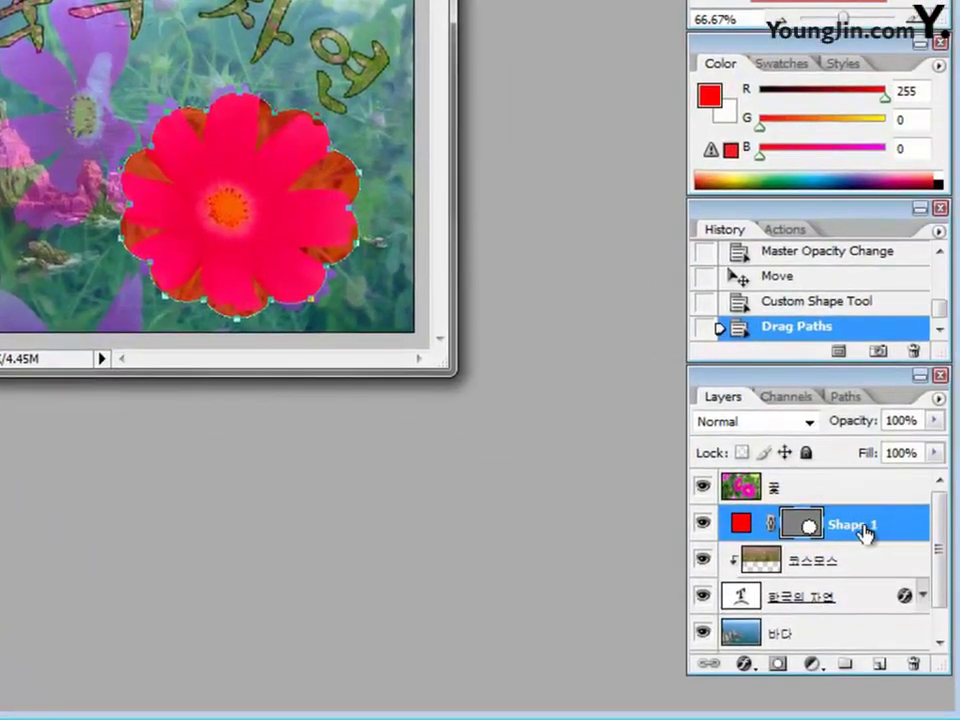
Rename the new flower shape layer as 꽃모양.
{"action": "double_click", "coordinate": [852, 526]}
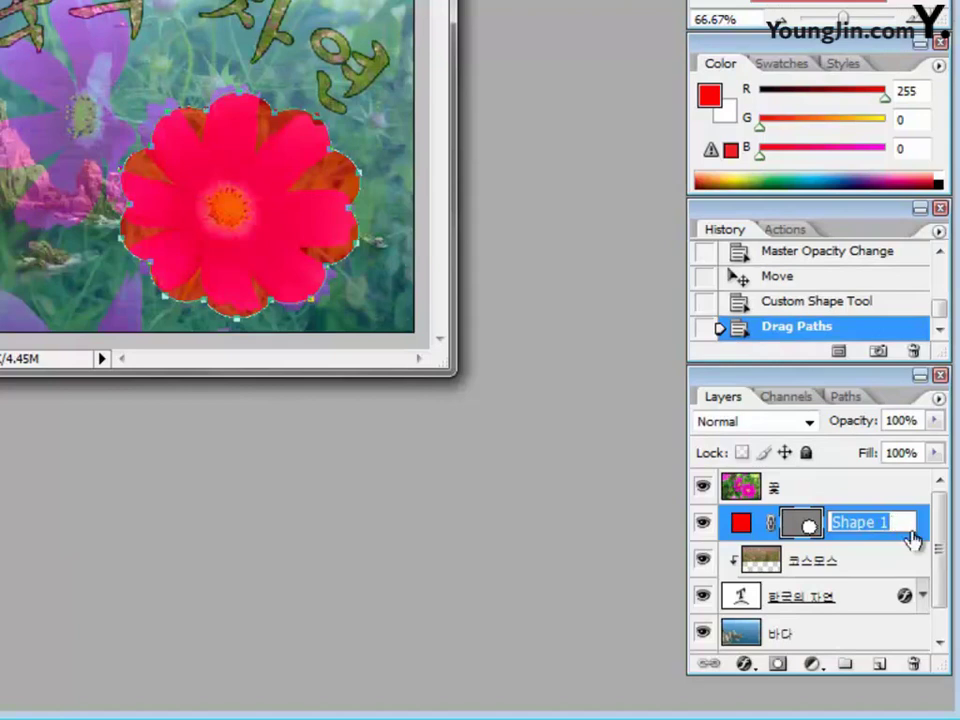
{"action": "type", "text": "Rhcah"}
{"action": "key", "text": "BackSpace"}
{"action": "key", "text": "BackSpace"}
{"action": "key", "text": "BackSpace"}
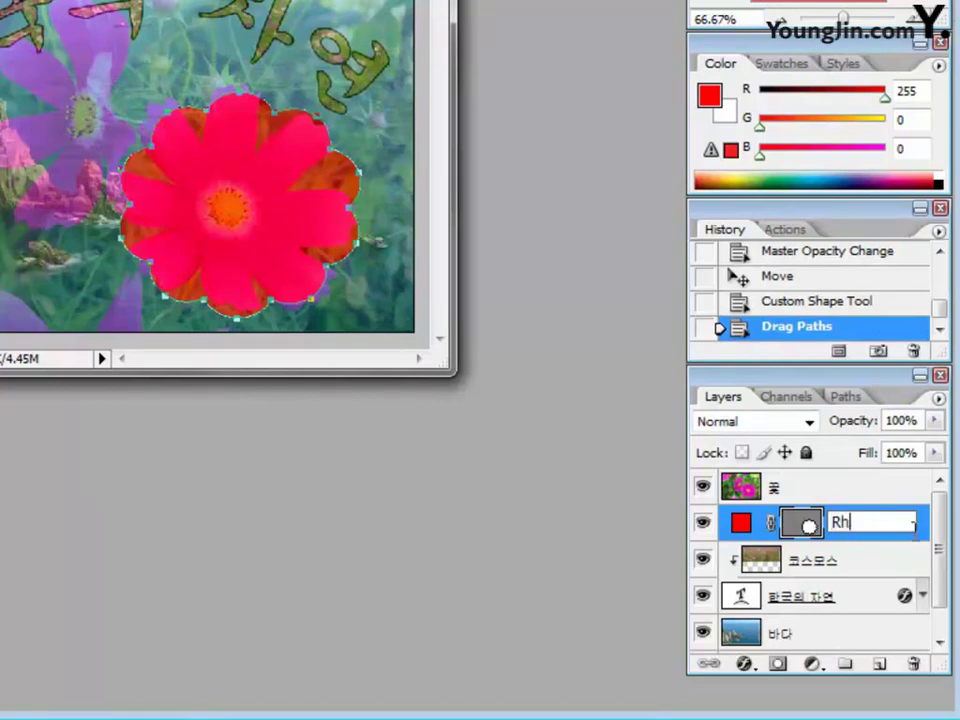
{"action": "key", "text": "BackSpace"}
{"action": "key", "text": "BackSpace"}
{"action": "type", "text": "꽃모양"}
{"action": "key", "text": "Return"}
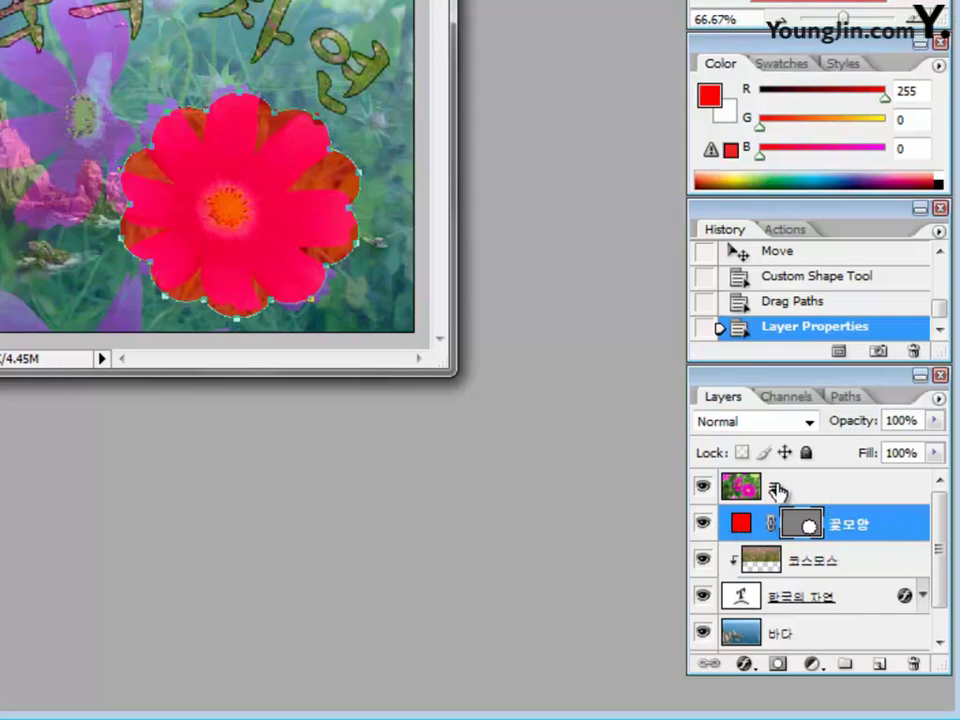
Clip the 꽃 layer to the 꽃모양 shape layer and set the 꽃 layer's opacity to 100%.
{"action": "left_click", "coordinate": [869, 503], "text": "alt"}
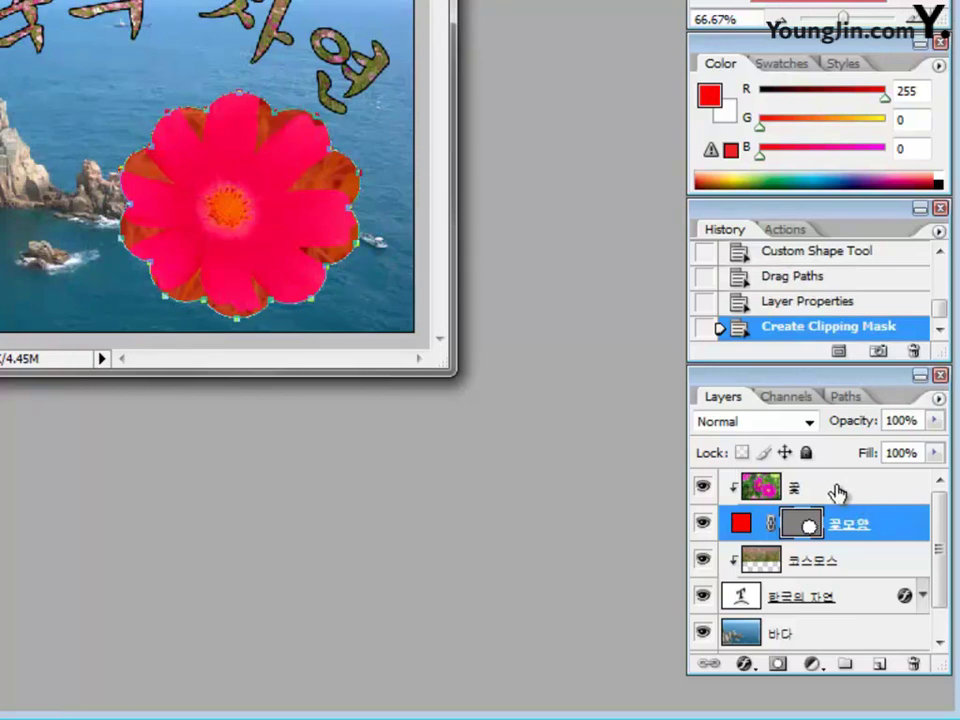
{"action": "left_click", "coordinate": [837, 488]}
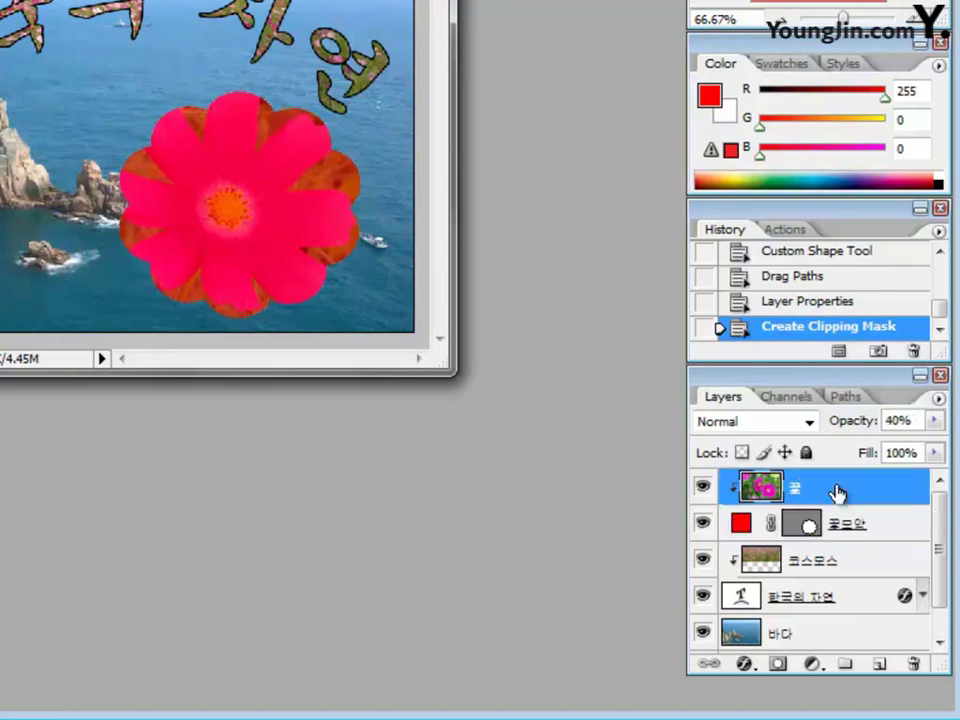
{"action": "left_click", "coordinate": [893, 420]}
{"action": "type", "text": "100"}
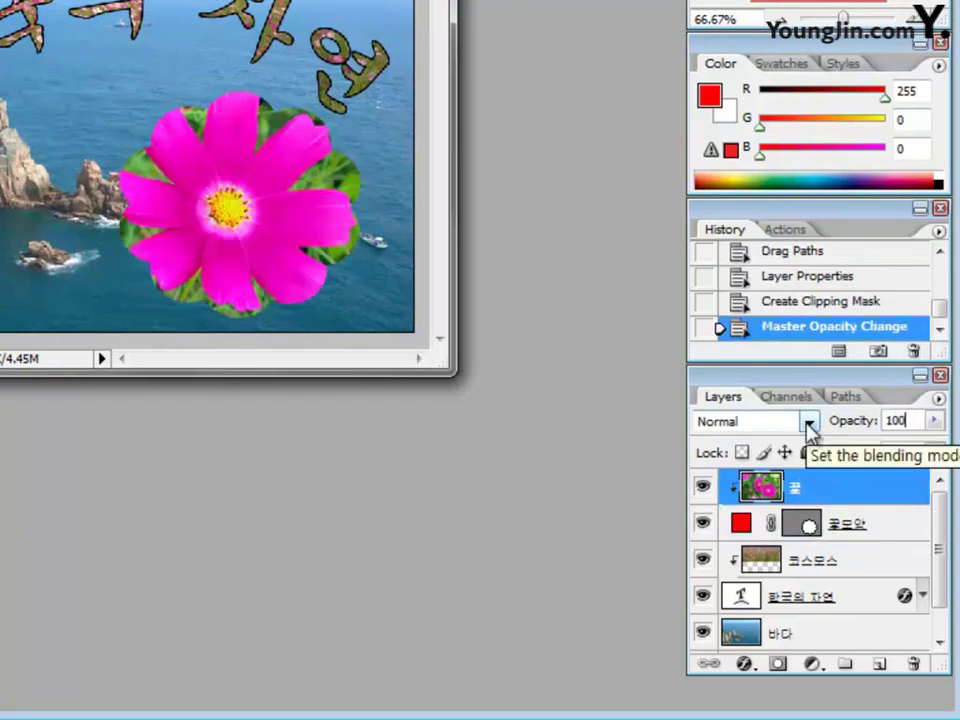
{"action": "key", "text": "Return"}
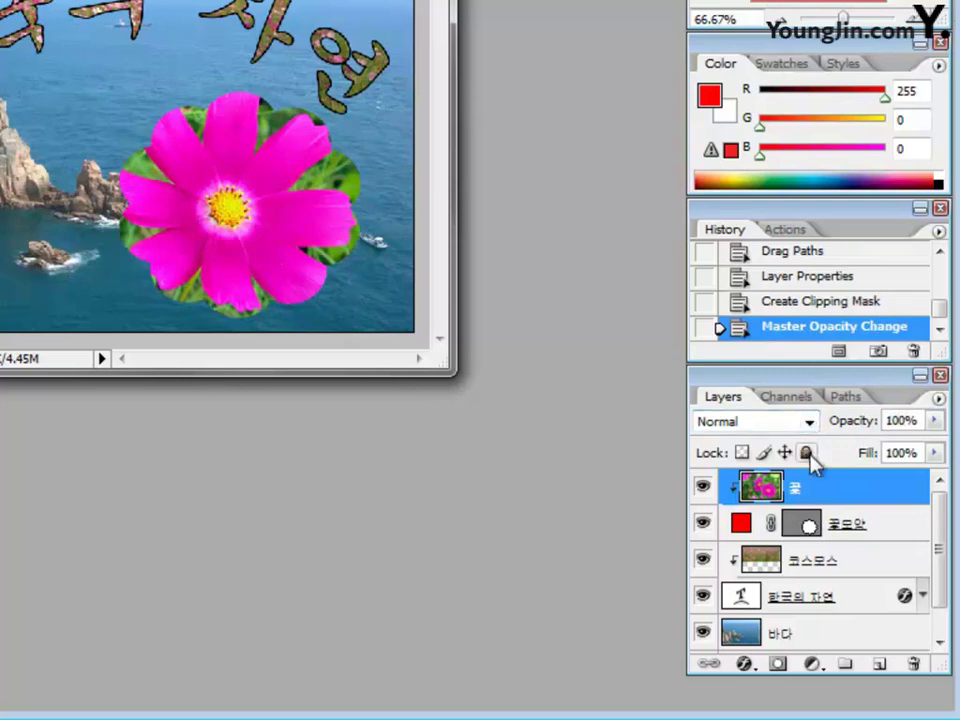
Add an Outer Glow effect with a size of 49 px to the 꽃모양 shape layer.
{"action": "left_click", "coordinate": [808, 530]}
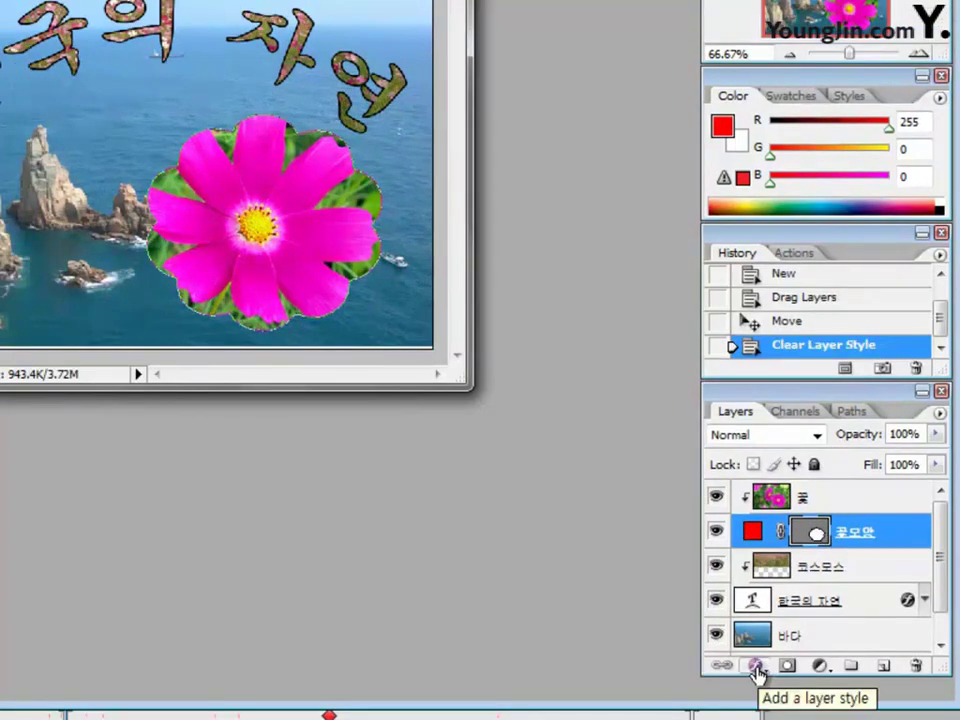
{"action": "left_click", "coordinate": [756, 666]}
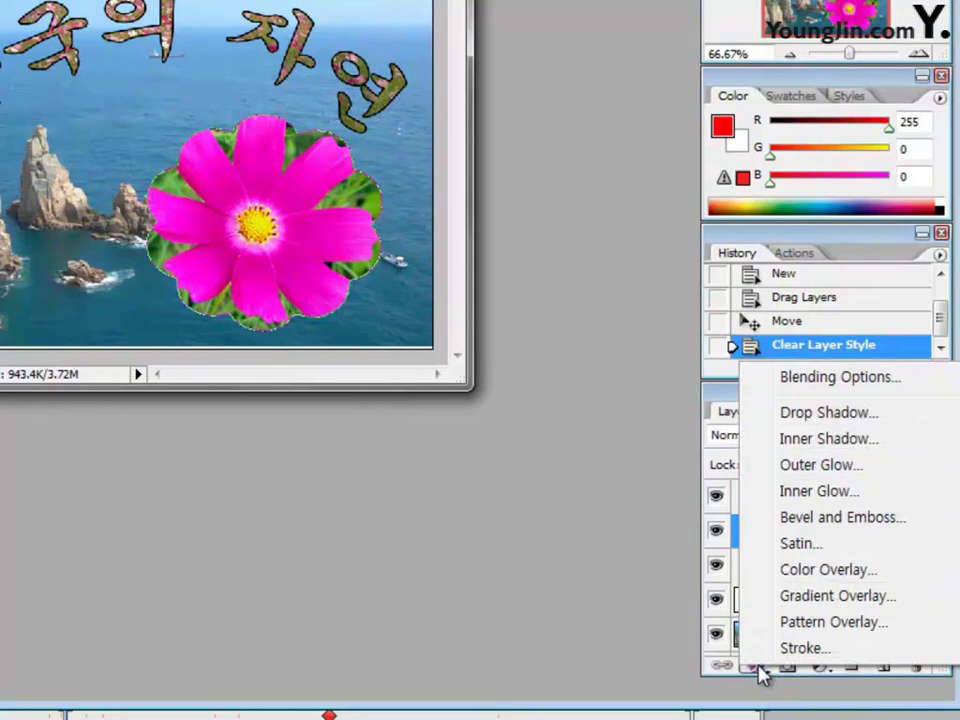
{"action": "left_click", "coordinate": [797, 470]}
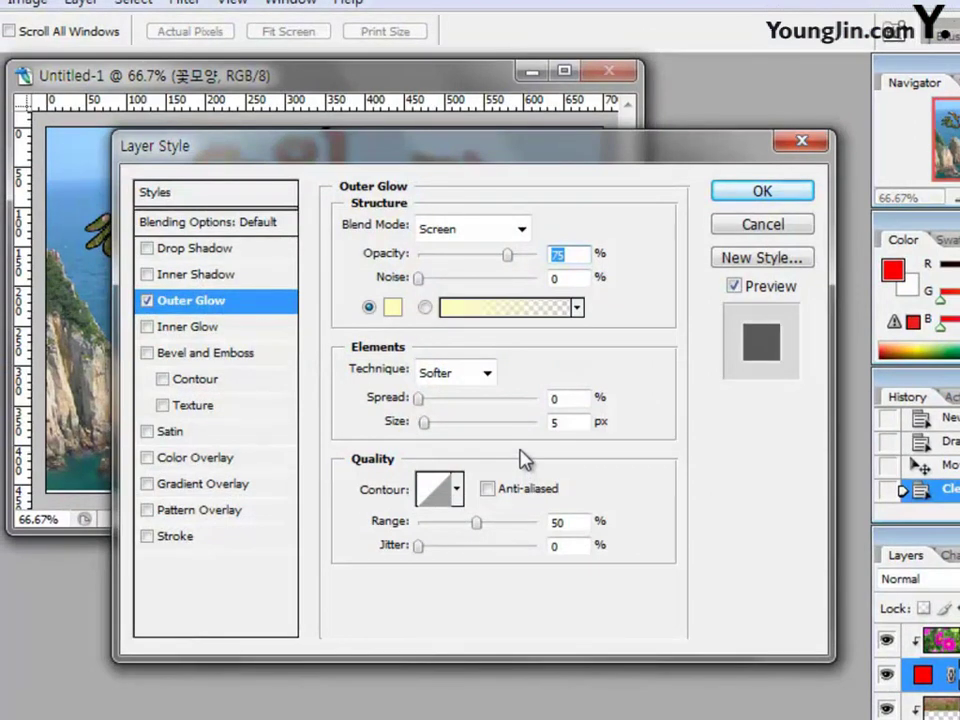
{"action": "double_click", "coordinate": [576, 422]}
{"action": "left_click", "coordinate": [444, 424]}
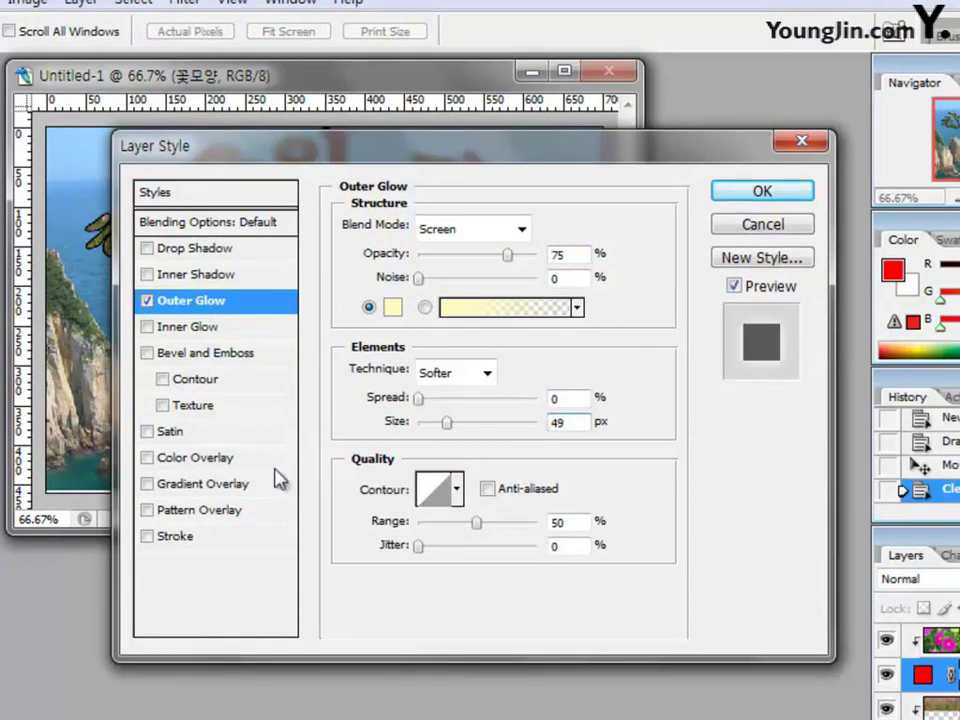
Add a 3 px white outside Stroke to the 꽃모양 layer, apply the layer styles, and select the 꽃 layer.
{"action": "left_click", "coordinate": [184, 537]}
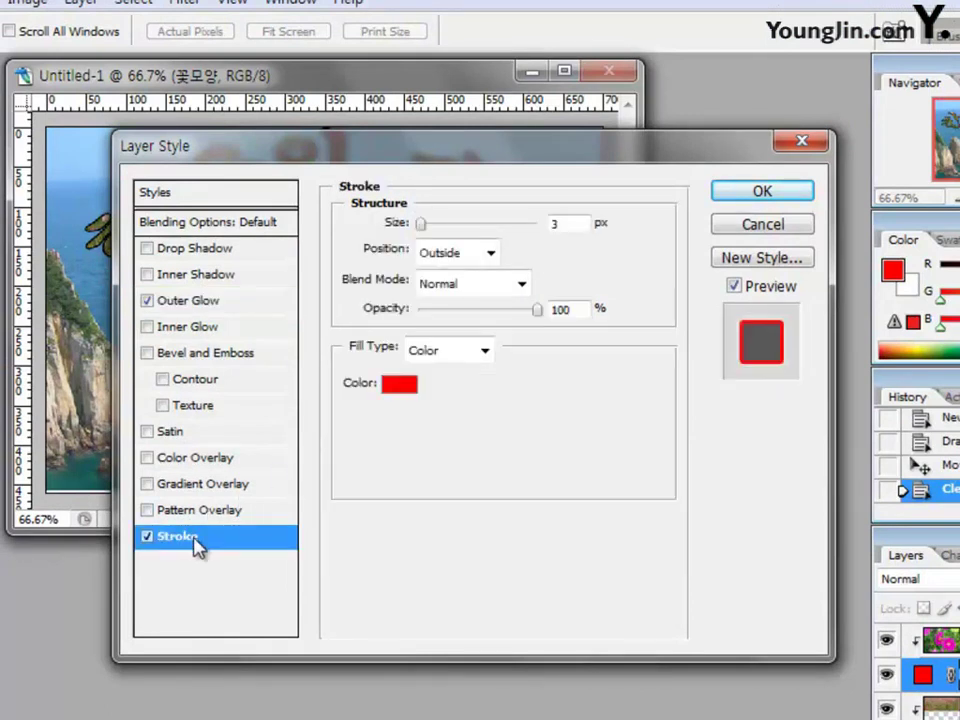
{"action": "left_click", "coordinate": [574, 223]}
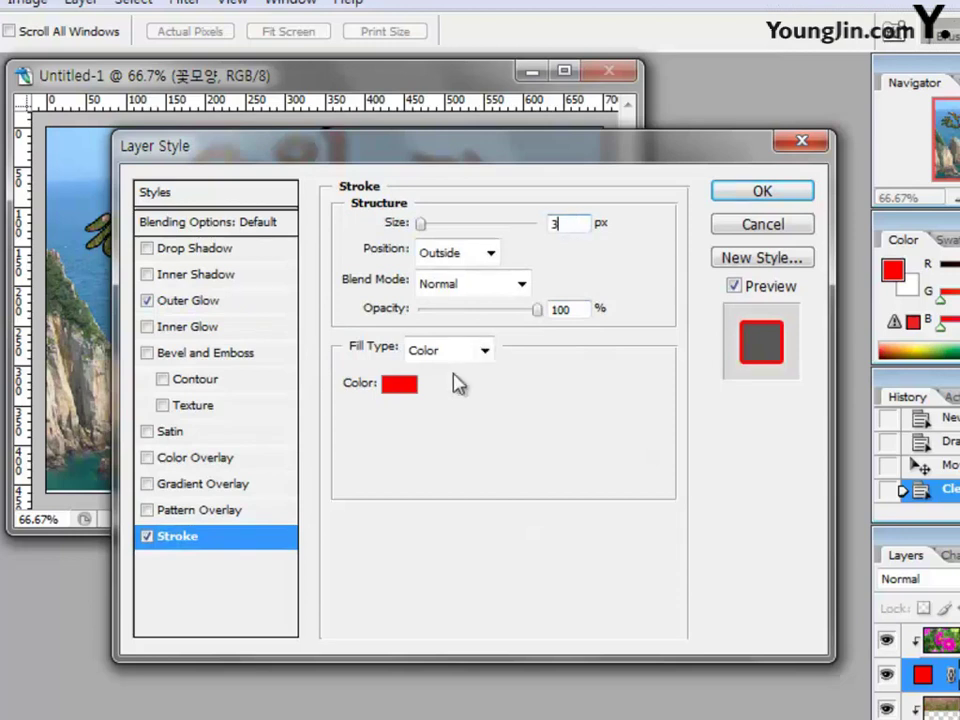
{"action": "left_click", "coordinate": [400, 388]}
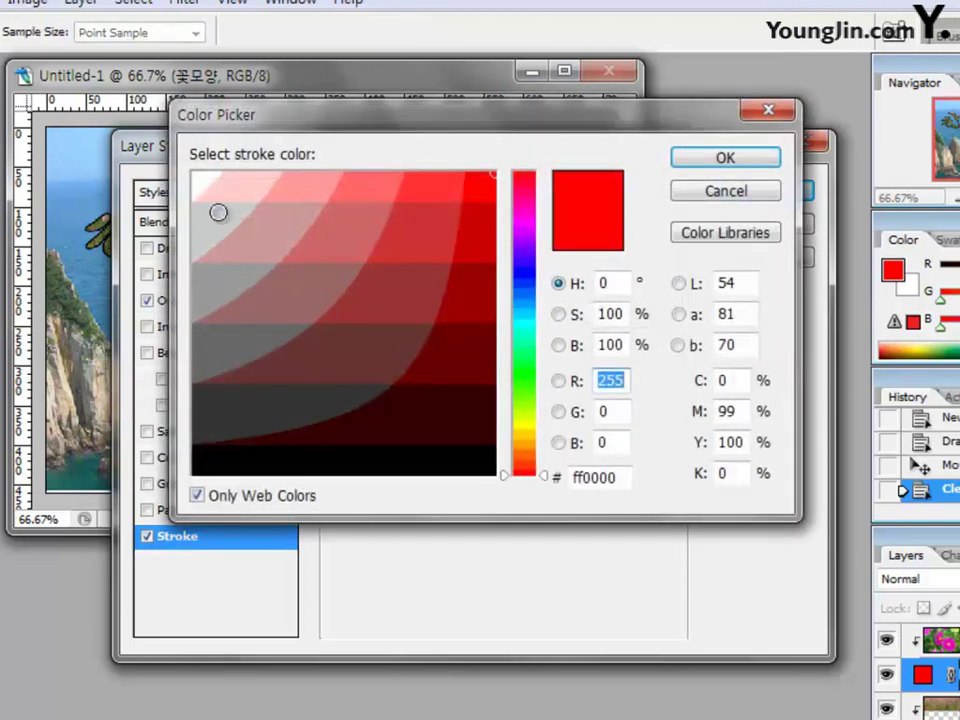
{"action": "left_click", "coordinate": [201, 183]}
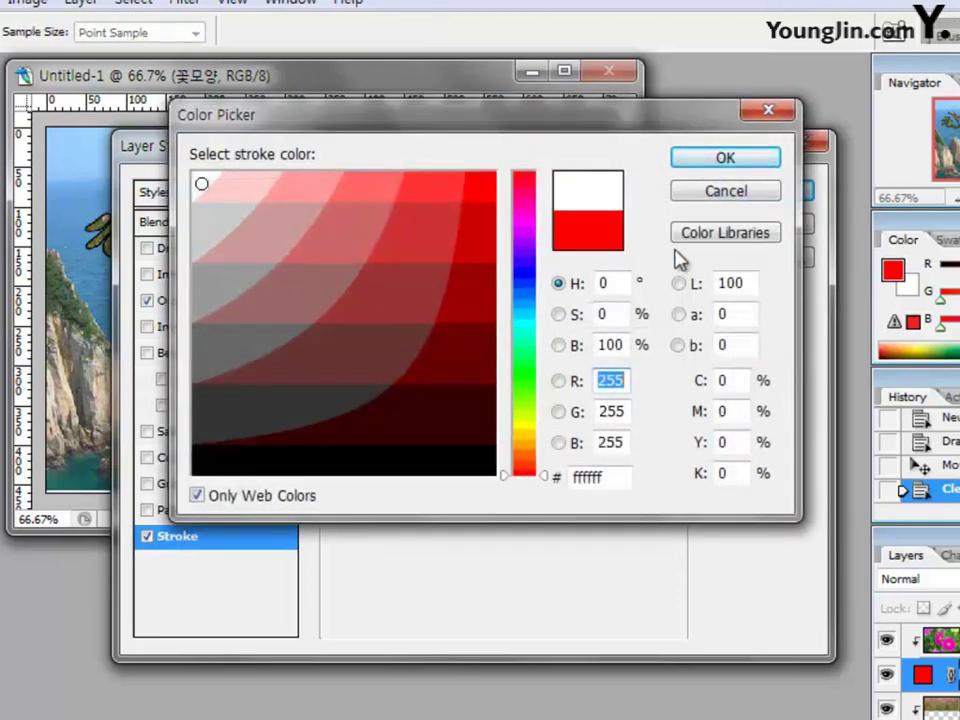
{"action": "left_click", "coordinate": [721, 163]}
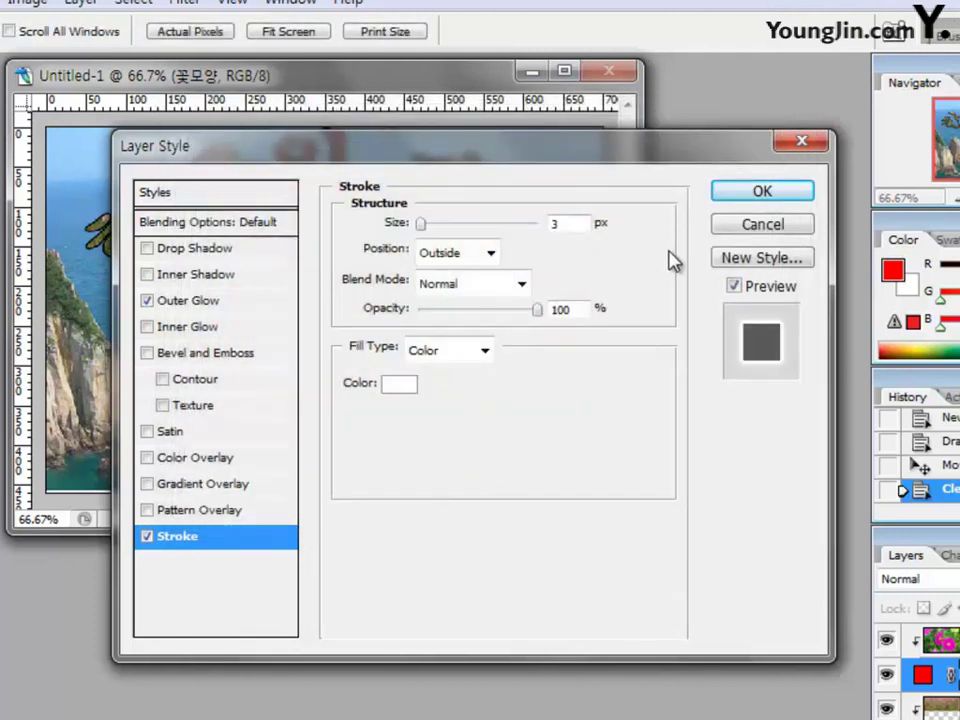
{"action": "left_click", "coordinate": [748, 197]}
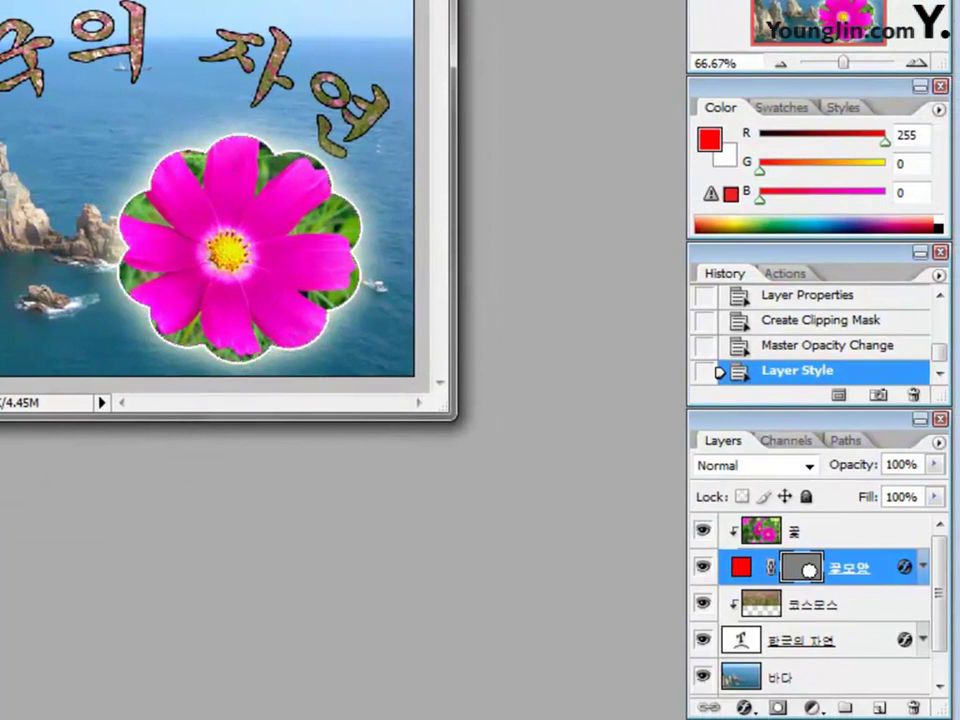
{"action": "left_click", "coordinate": [820, 530]}
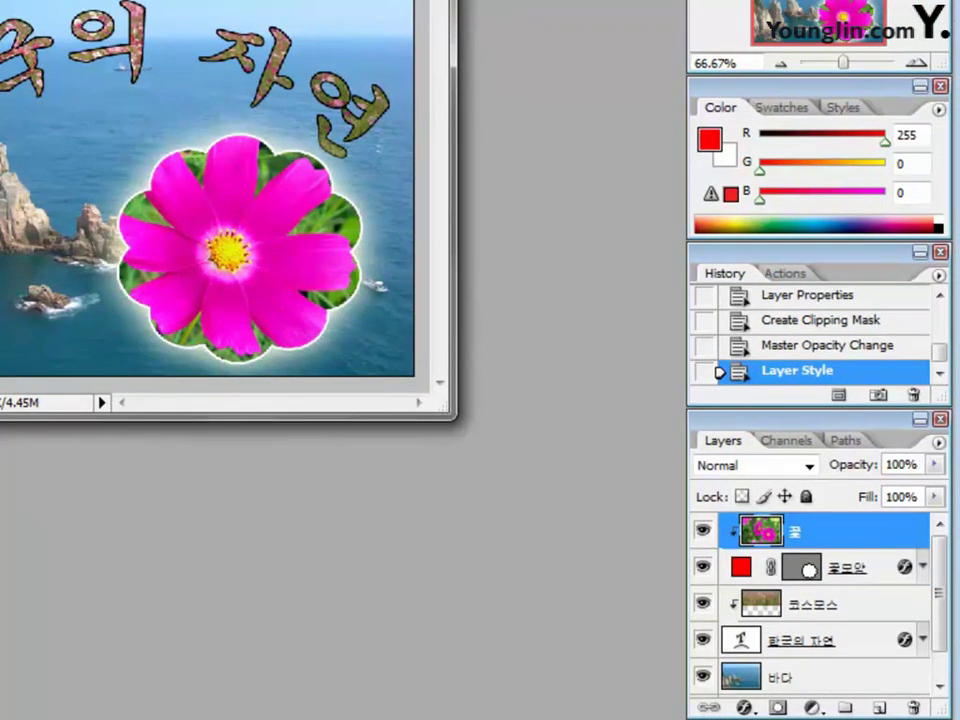
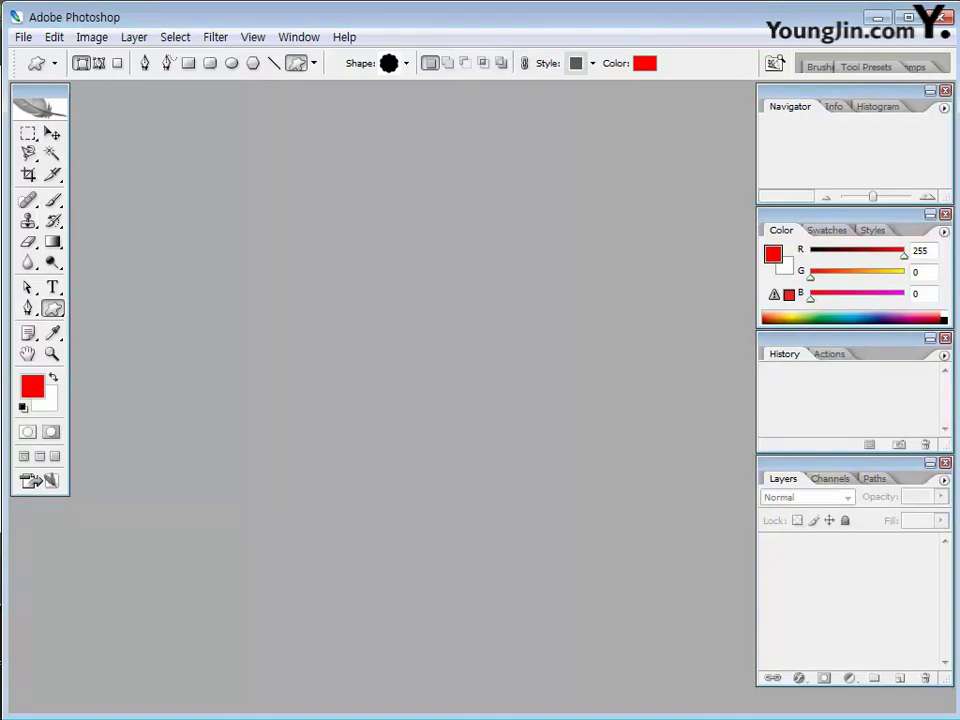
Create a new 400 by 300 pixel RGB document at 72 pixels/inch with a white background and enlarge its window slightly.
{"action": "key", "text": "ctrl+n"}
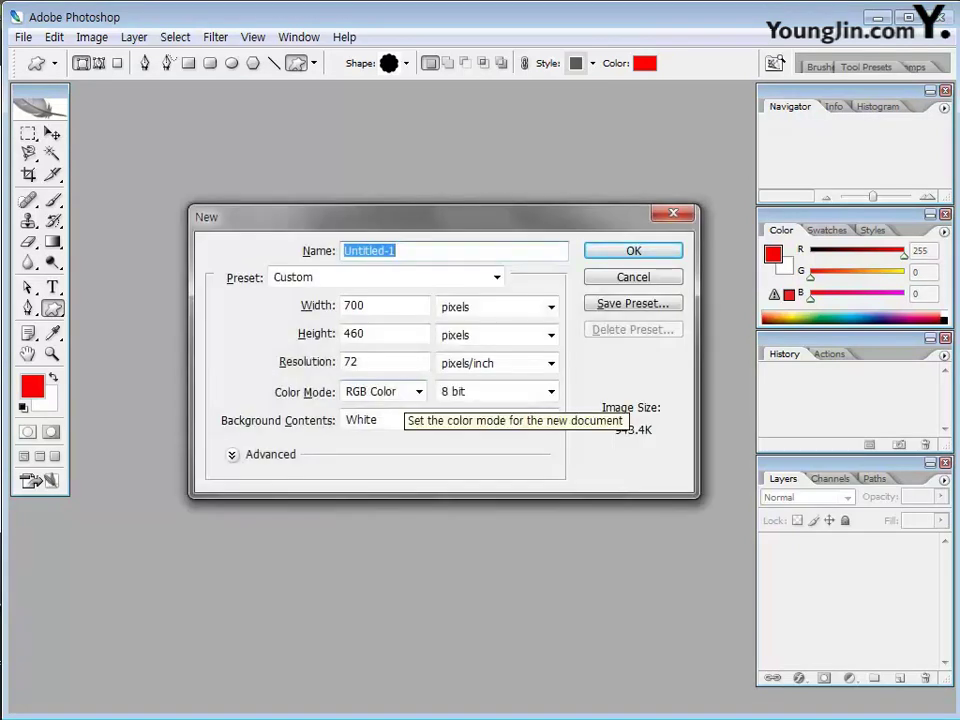
{"action": "double_click", "coordinate": [386, 307]}
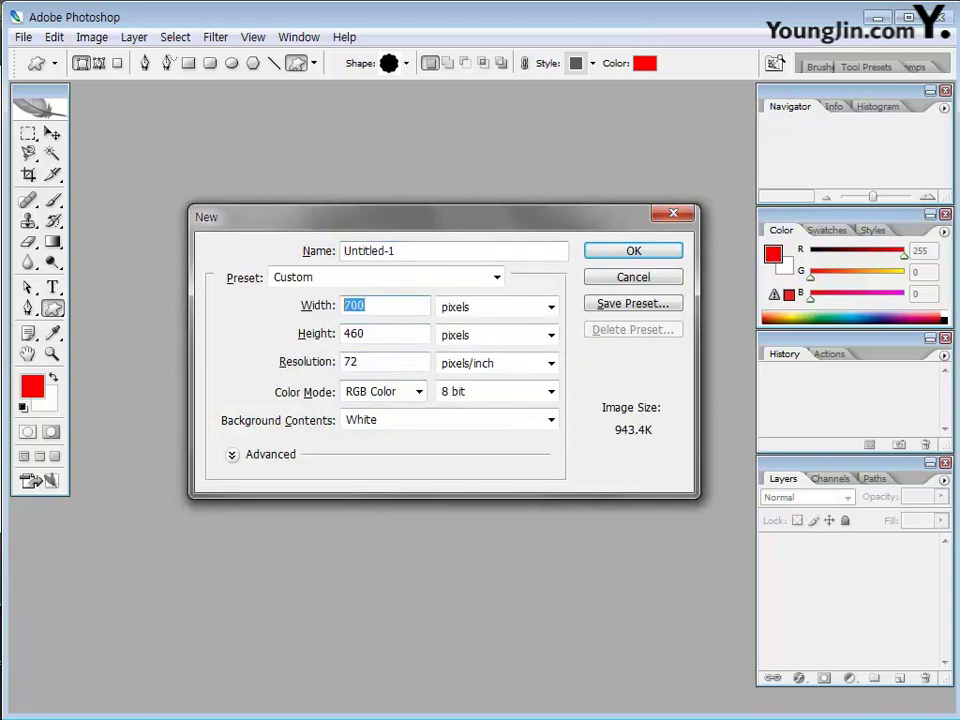
{"action": "type", "text": "400"}
{"action": "key", "text": "Tab"}
{"action": "key", "text": "Tab"}
{"action": "type", "text": "300"}
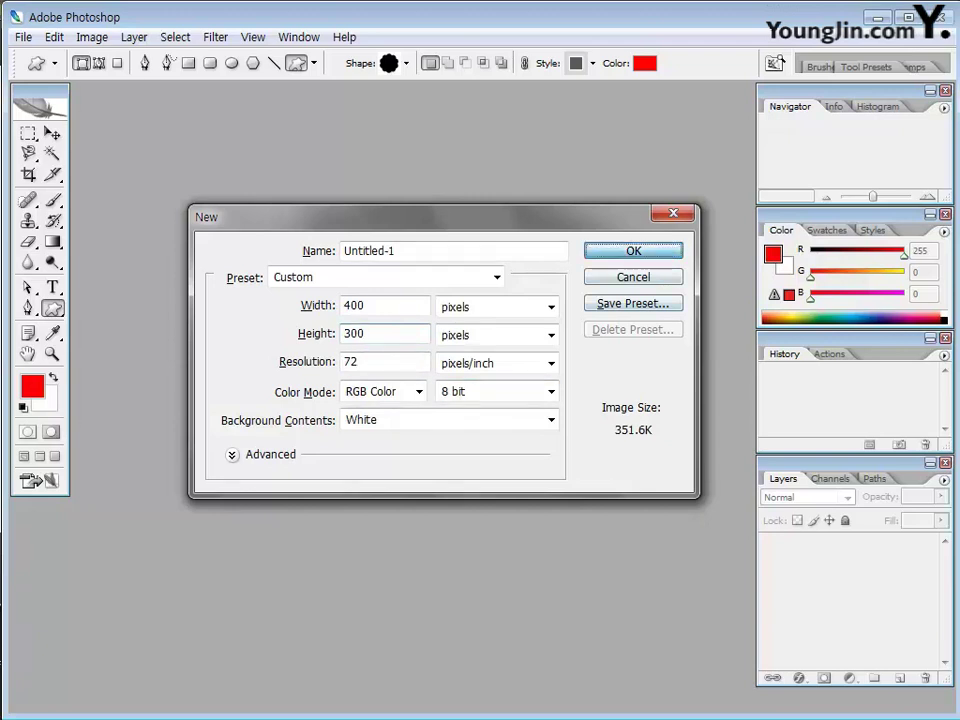
{"action": "key", "text": "Return"}
{"action": "left_click_drag", "start_coordinate": [497, 424], "coordinate": [517, 441]}
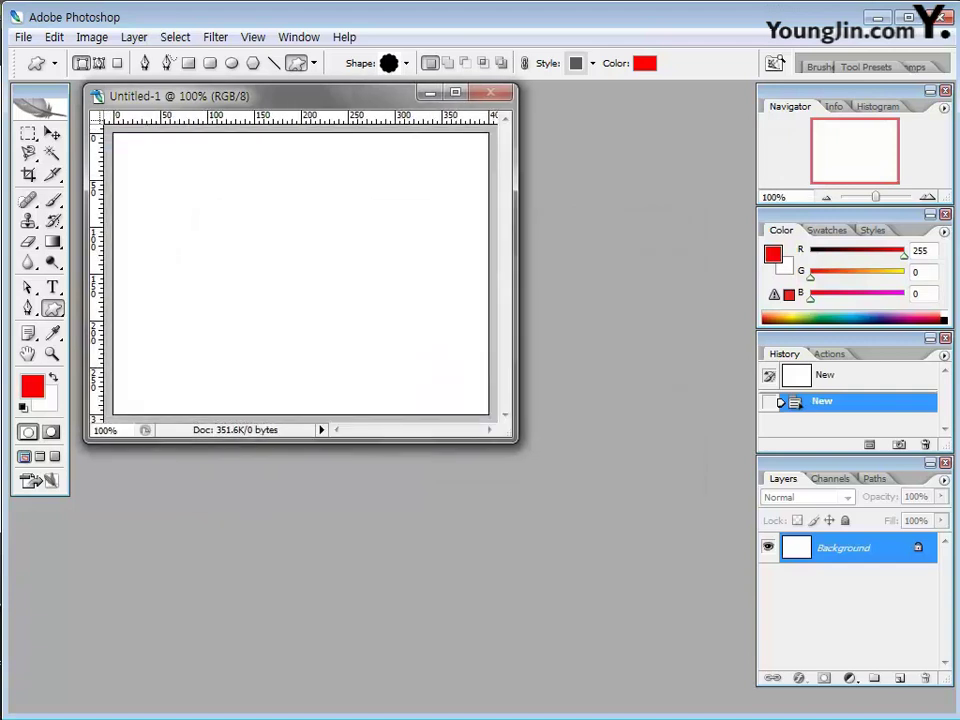
Save the blank document in Photoshop format in the Chapter01 folder, named with the person's full name followed by -1.
{"action": "left_click", "coordinate": [23, 37]}
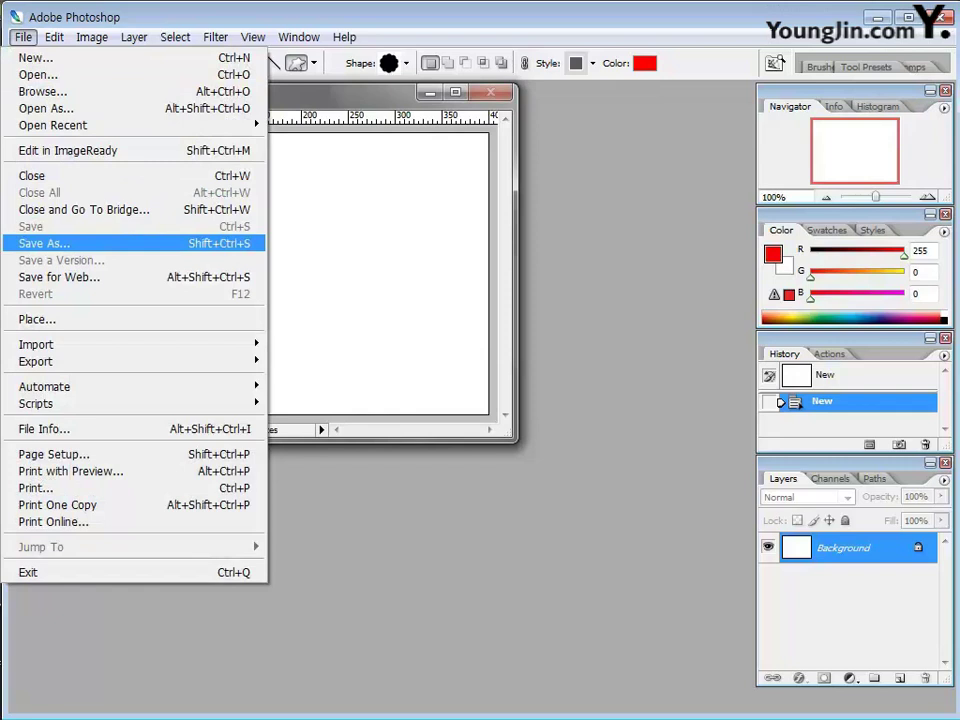
{"action": "key", "text": "Return"}
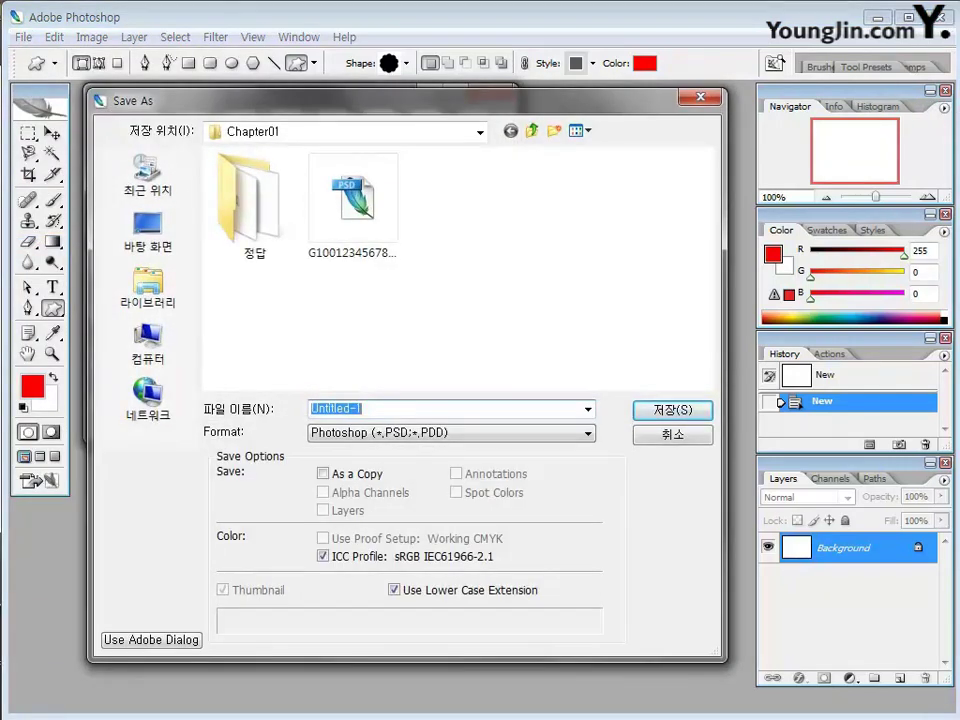
{"action": "key", "text": "BackSpace"}
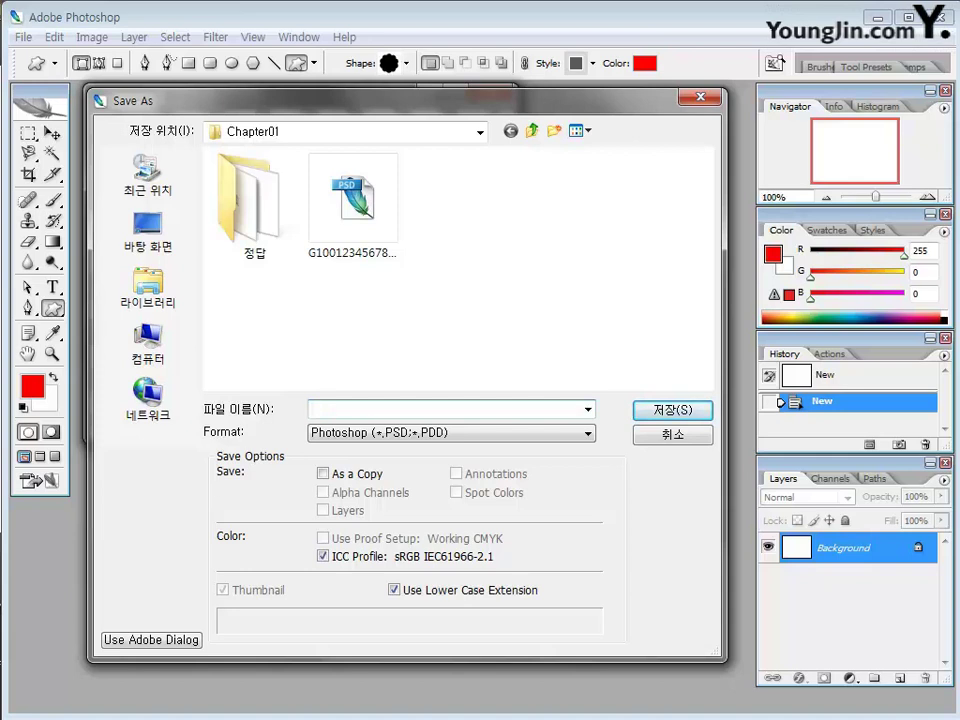
{"action": "type", "text": "홍길동-1"}
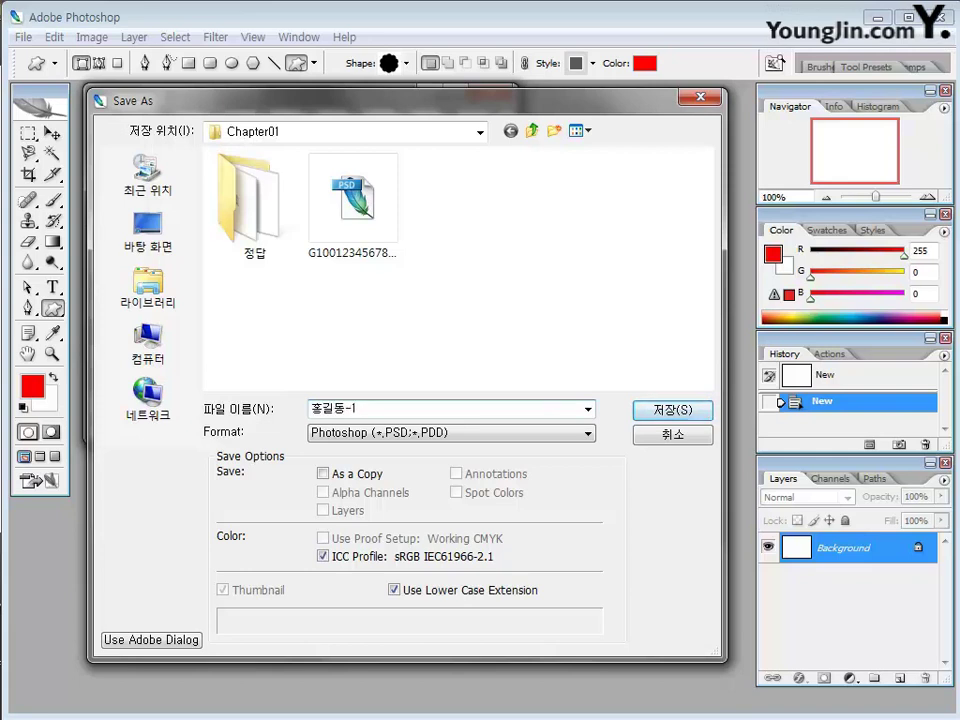
{"action": "key", "text": "Return"}
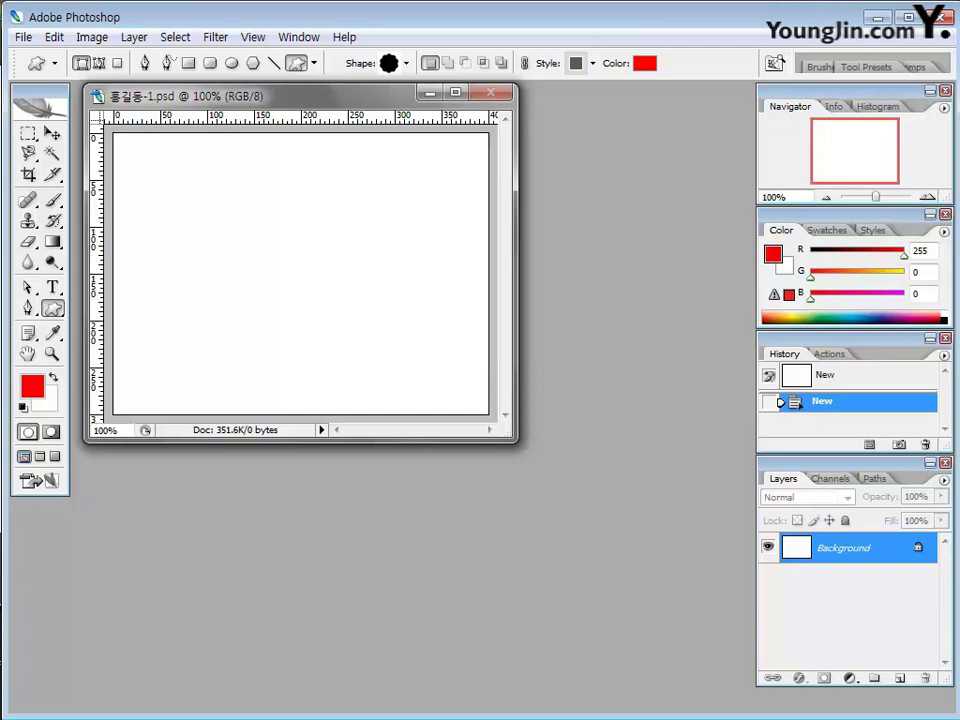
{"action": "left_click_drag", "start_coordinate": [250, 95], "coordinate": [244, 98]}
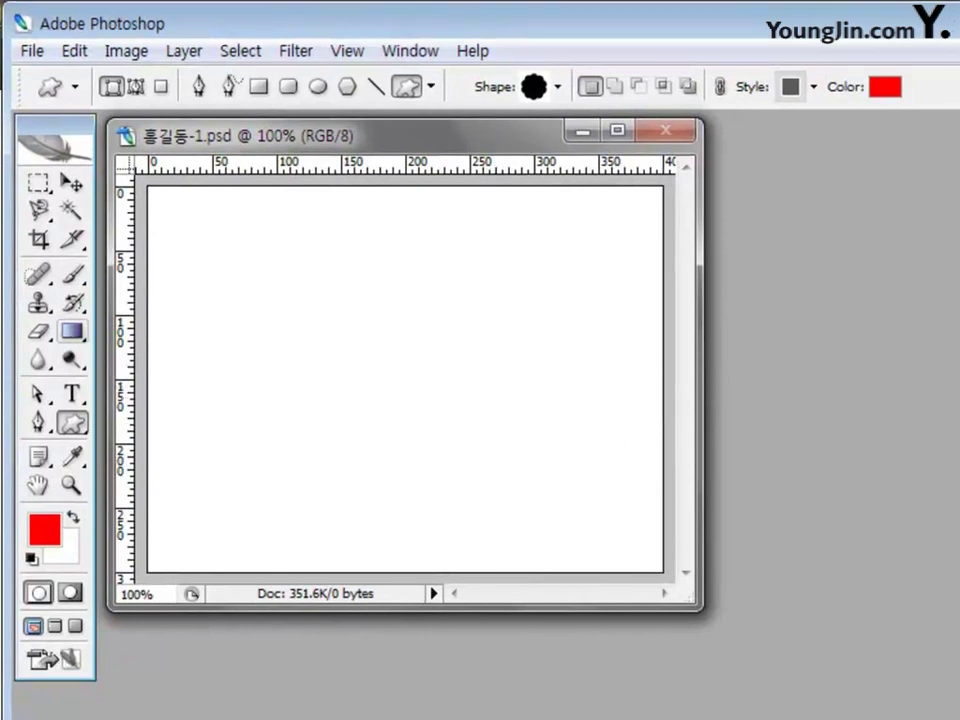
Choose the Gradient tool and change the black starting stop of the Black, White gradient to 3399cc.
{"action": "left_click", "coordinate": [72, 331]}
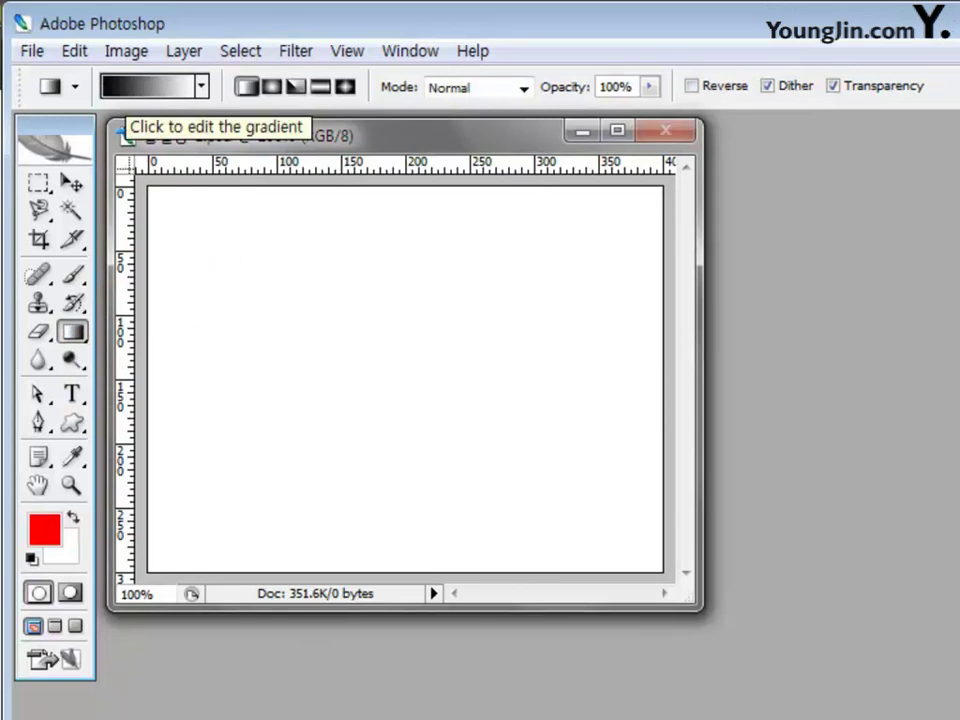
{"action": "left_click", "coordinate": [140, 88]}
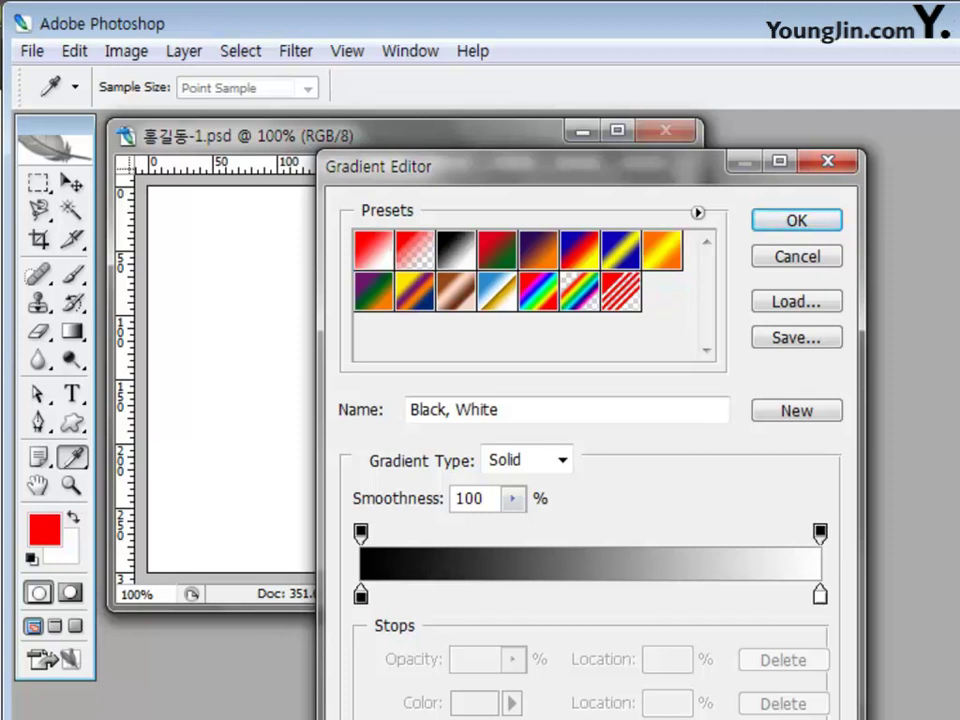
{"action": "double_click", "coordinate": [361, 595]}
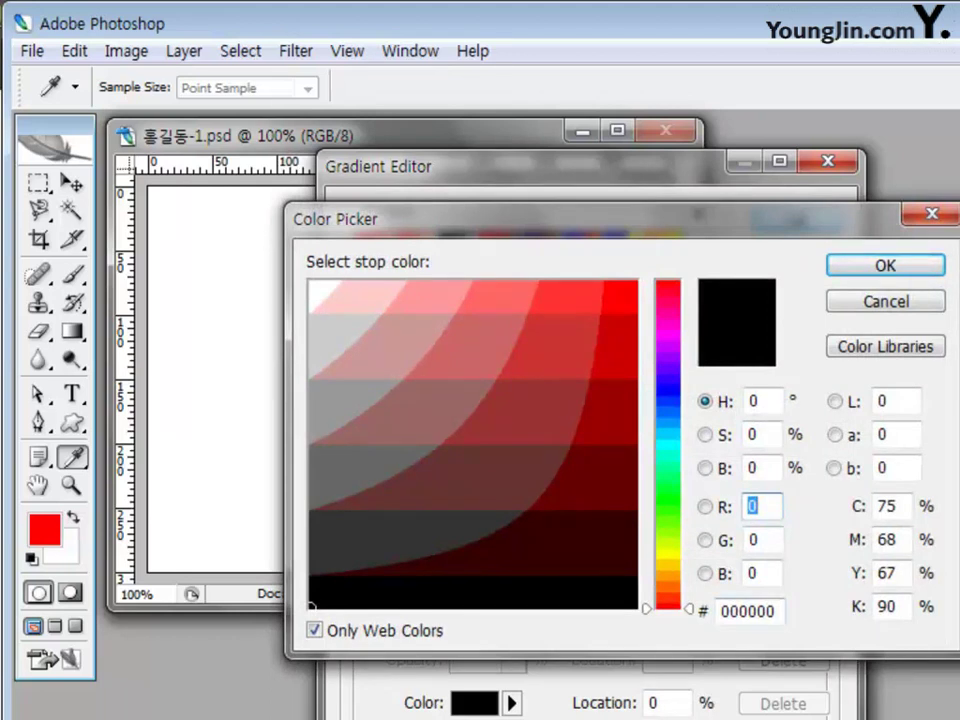
{"action": "left_click", "coordinate": [747, 611]}
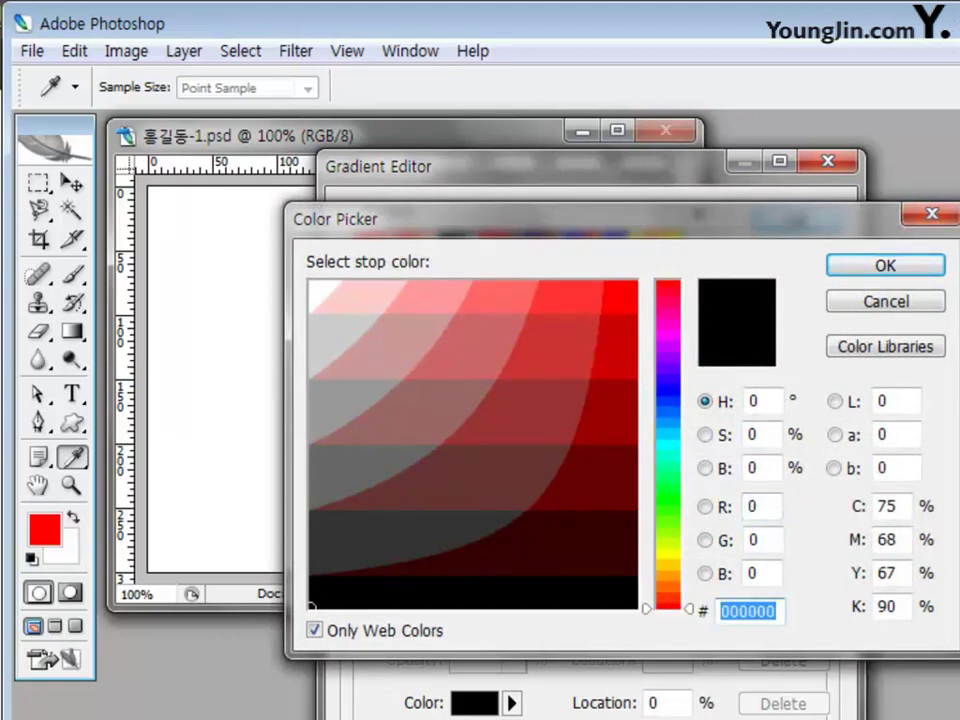
{"action": "type", "text": "3399ㅊ"}
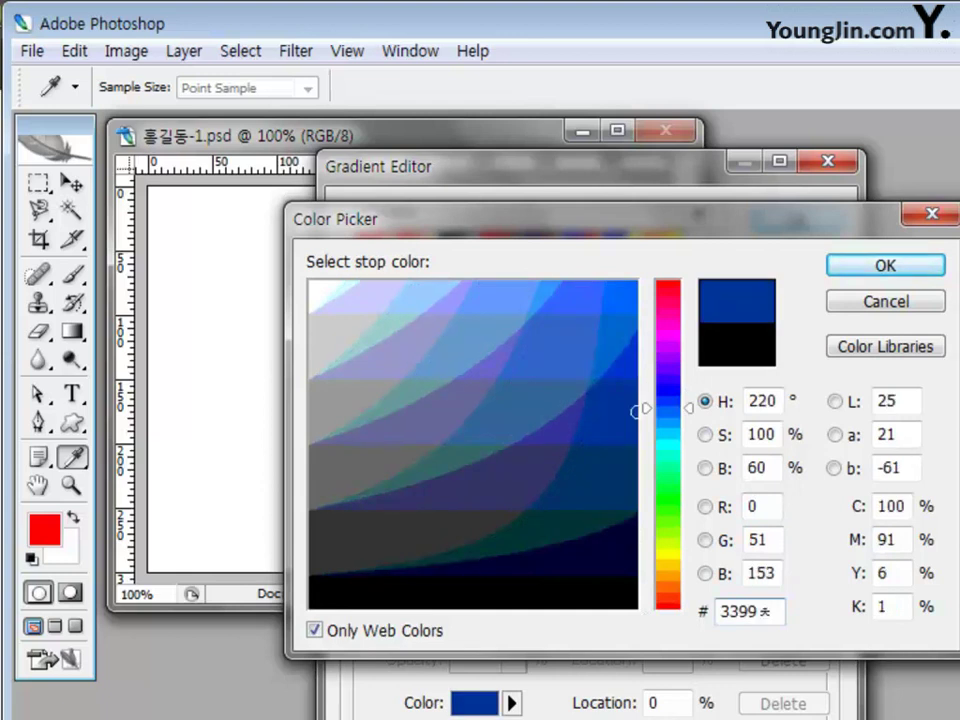
{"action": "key", "text": "BackSpace"}
{"action": "type", "text": "cc"}
{"action": "key", "text": "Return"}
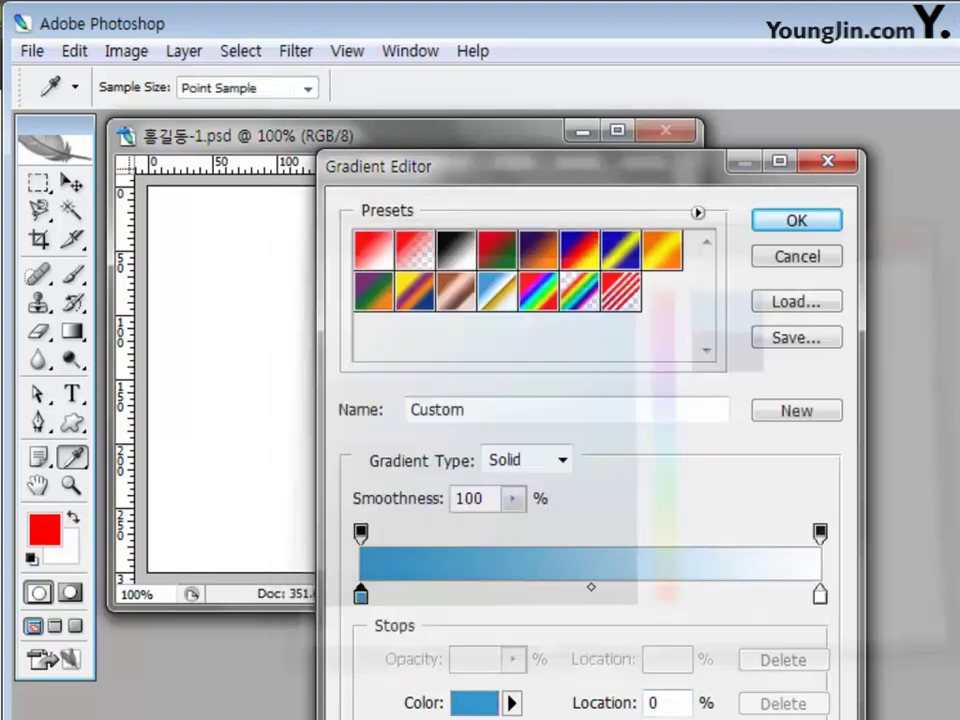
Keep the gradient's end stop at ffffff and fill the background with a linear gradient running from blue at the bottom to white at the top.
{"action": "double_click", "coordinate": [819, 594]}
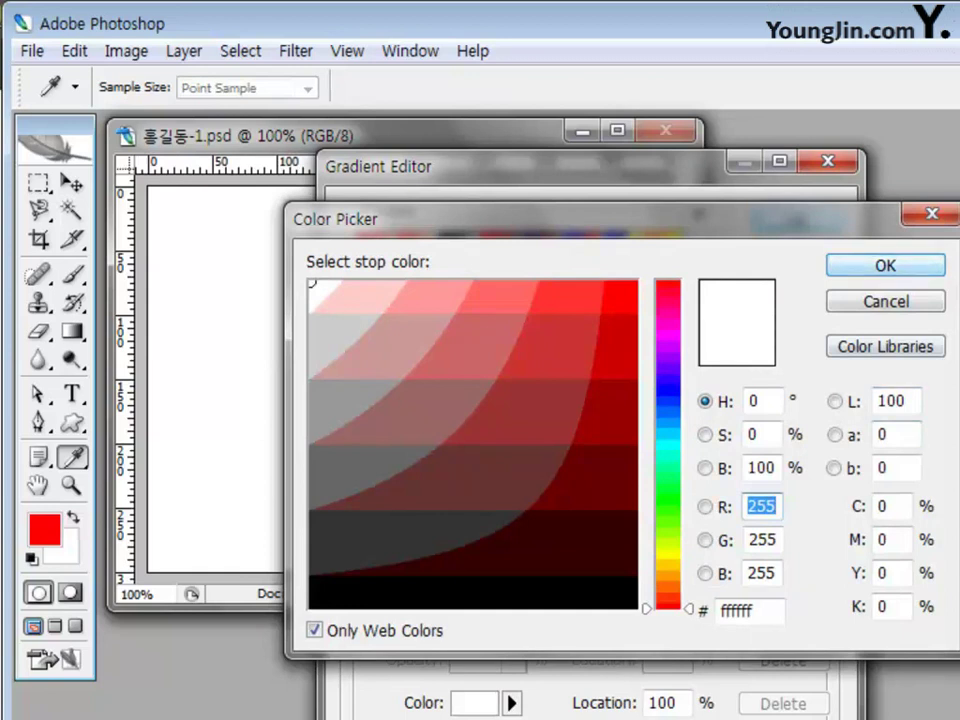
{"action": "key", "text": "Return"}
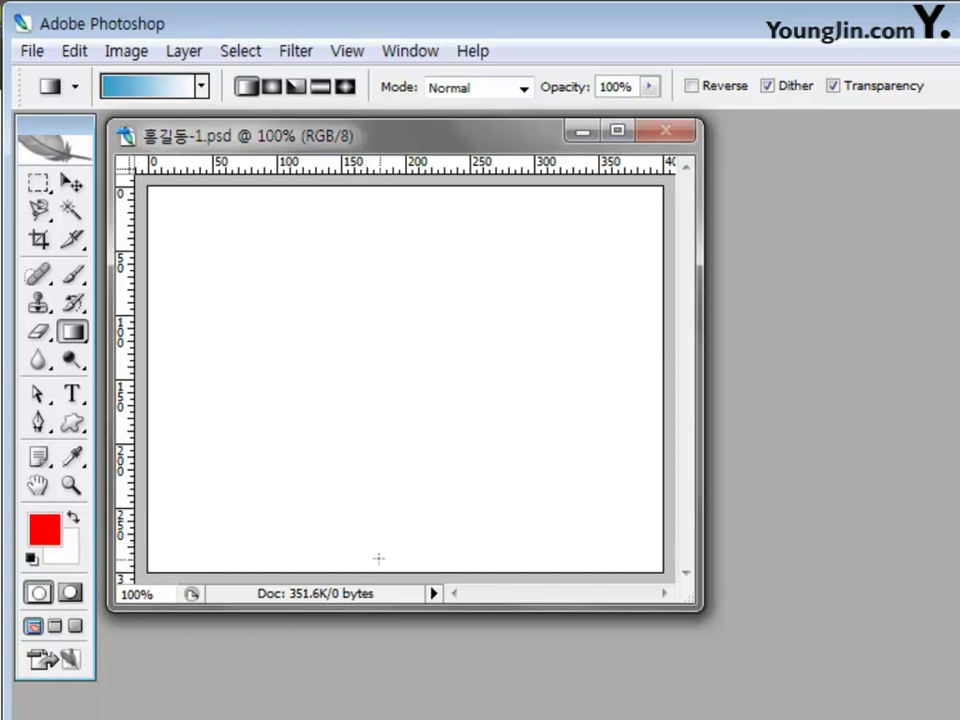
{"action": "left_click_drag", "start_coordinate": [388, 549], "coordinate": [421, 255]}
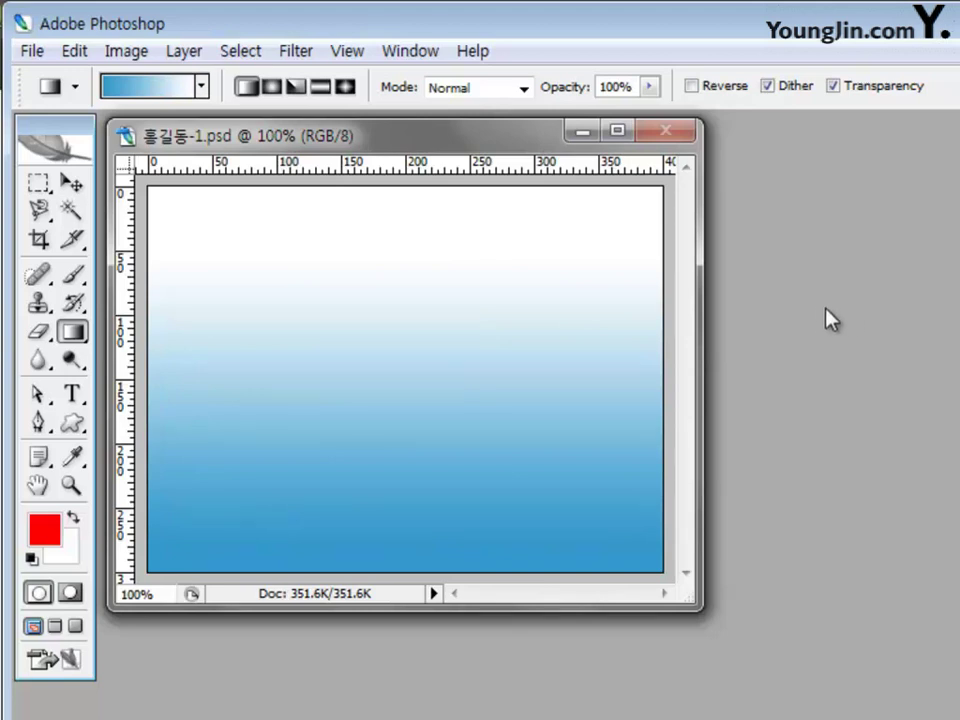
Apply the Rough Pastels artistic filter to the gradient background with its current settings.
{"action": "left_click", "coordinate": [295, 52]}
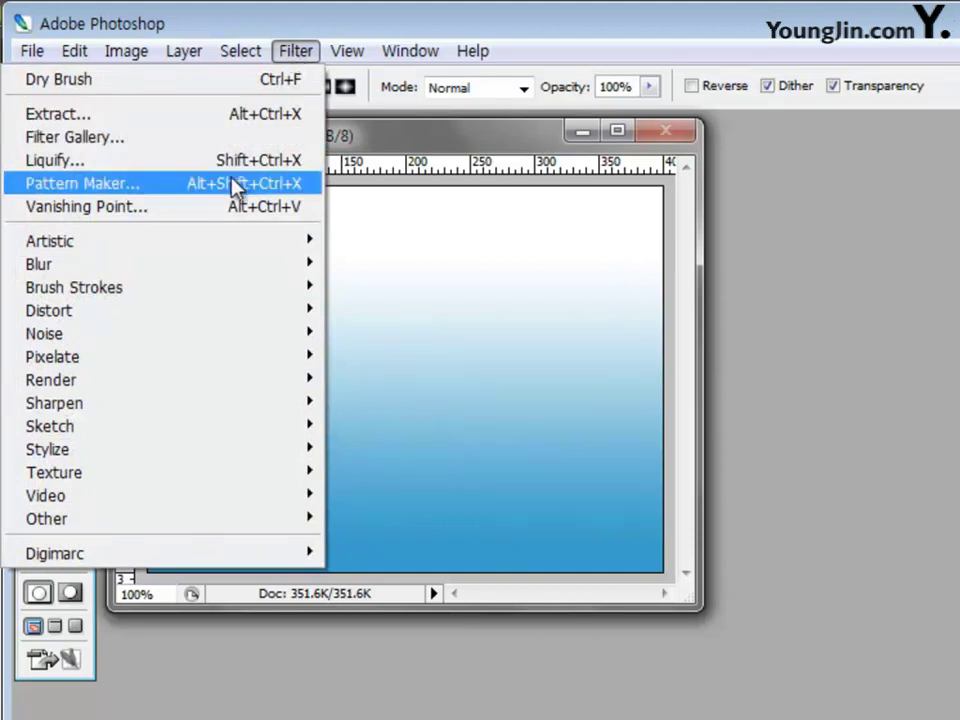
{"action": "mouse_move", "coordinate": [210, 257]}
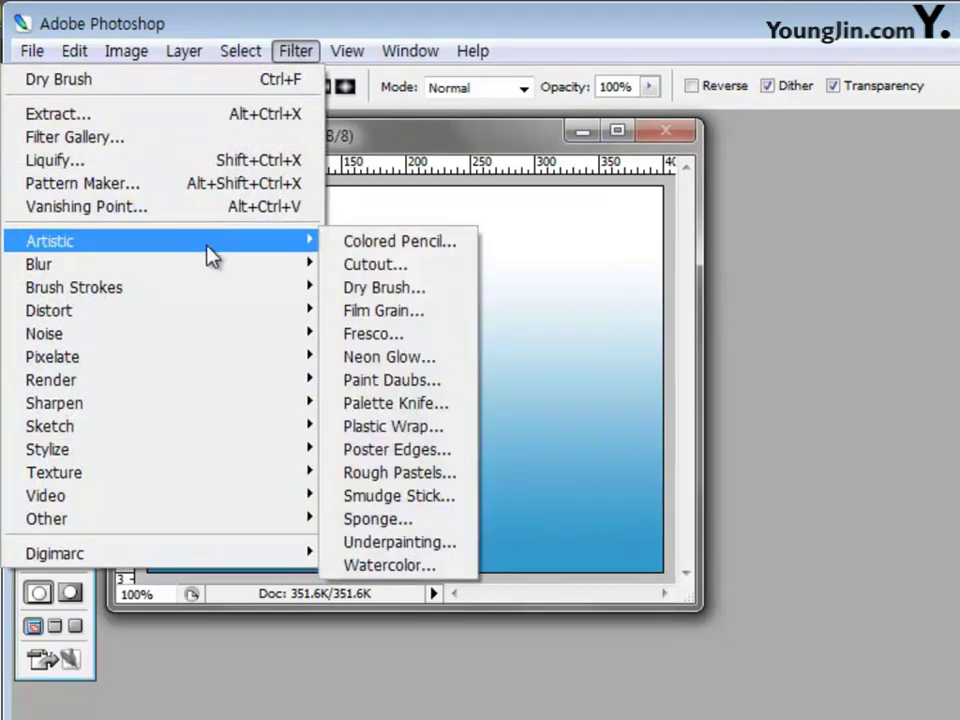
{"action": "left_click", "coordinate": [443, 474]}
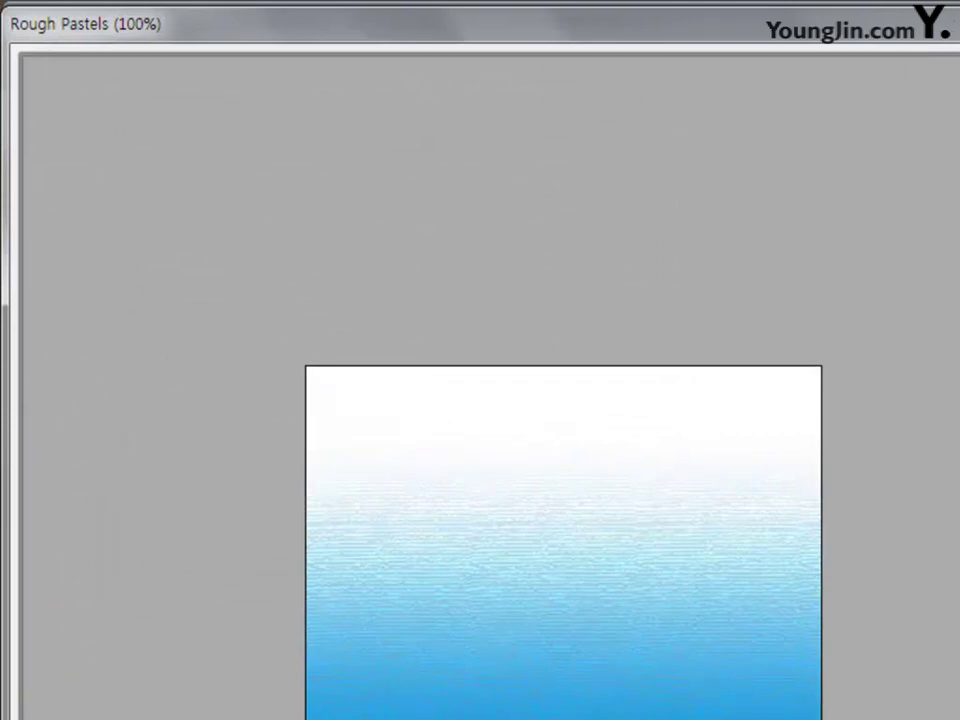
{"action": "key", "text": "Return"}
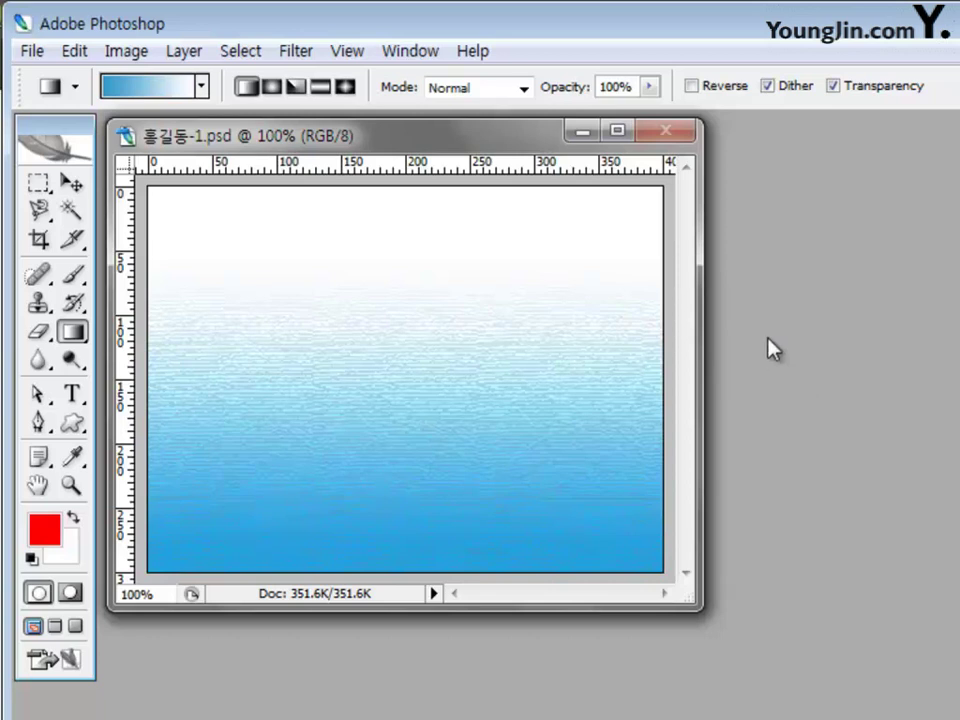
Open the images 1급-10.JPG and 1급-11.jpg together from the Chapter01 folder.
{"action": "key", "text": "ctrl+o"}
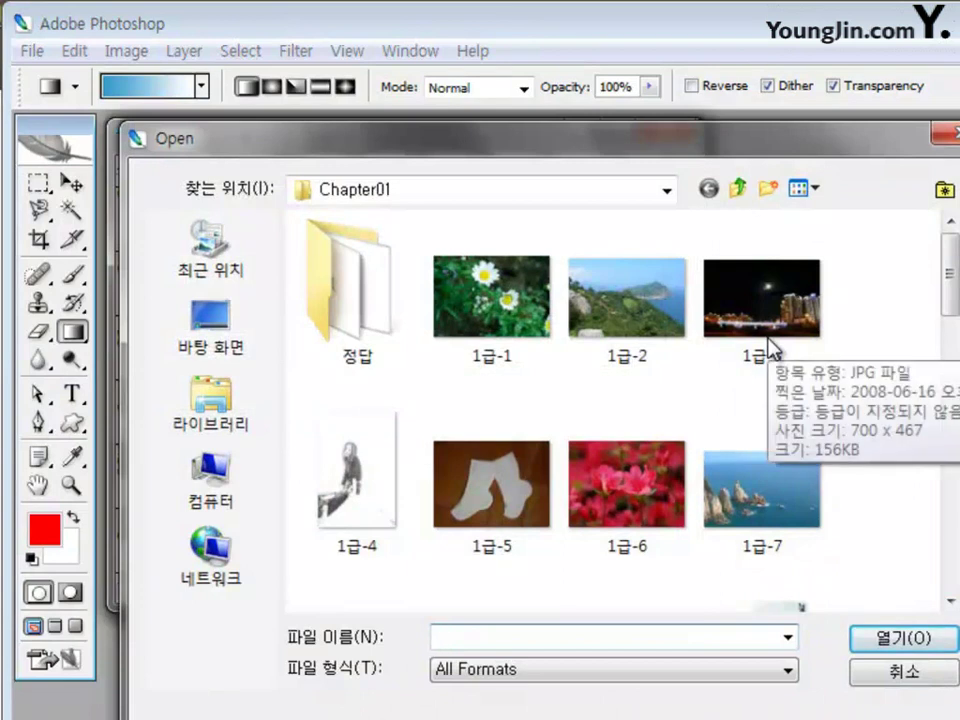
{"action": "left_click_drag", "start_coordinate": [950, 275], "coordinate": [950, 330]}
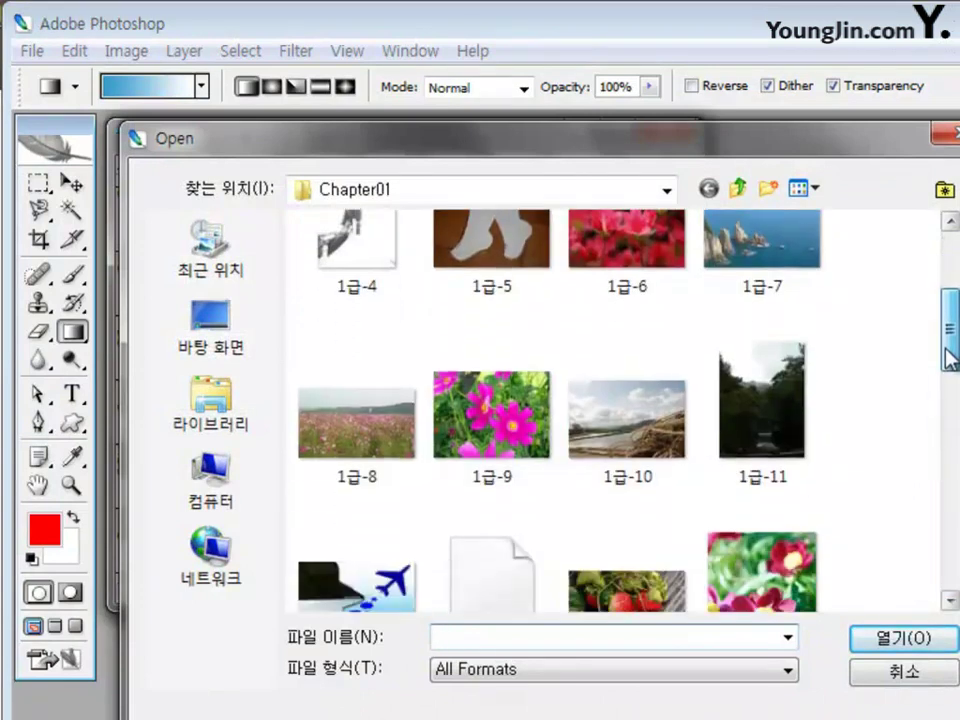
{"action": "left_click", "coordinate": [642, 435]}
{"action": "left_click", "coordinate": [754, 440], "text": "ctrl"}
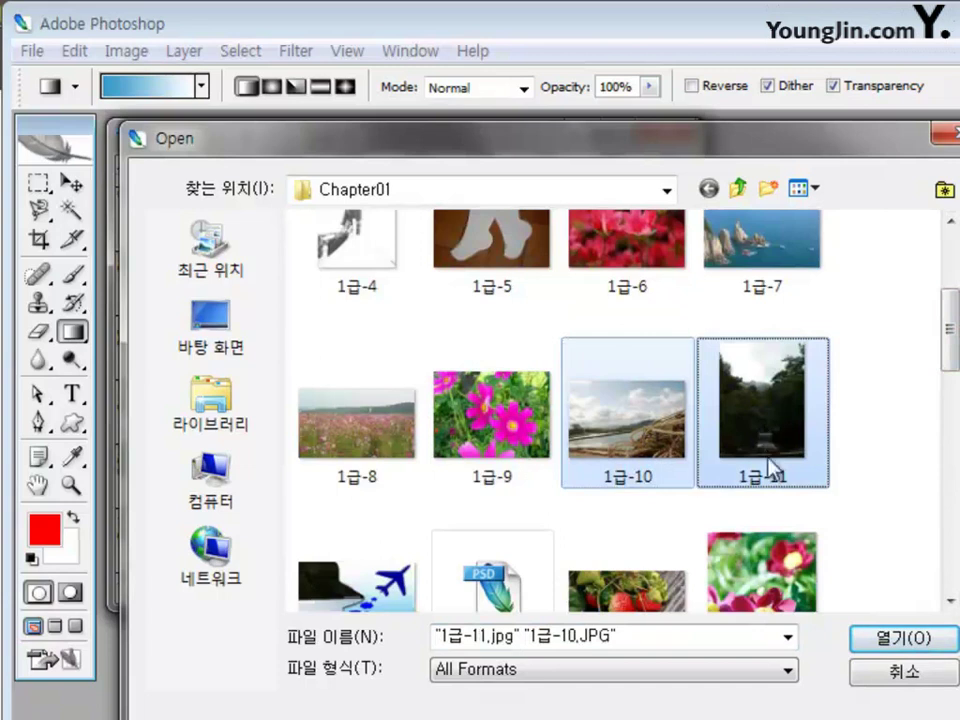
{"action": "left_click", "coordinate": [885, 646]}
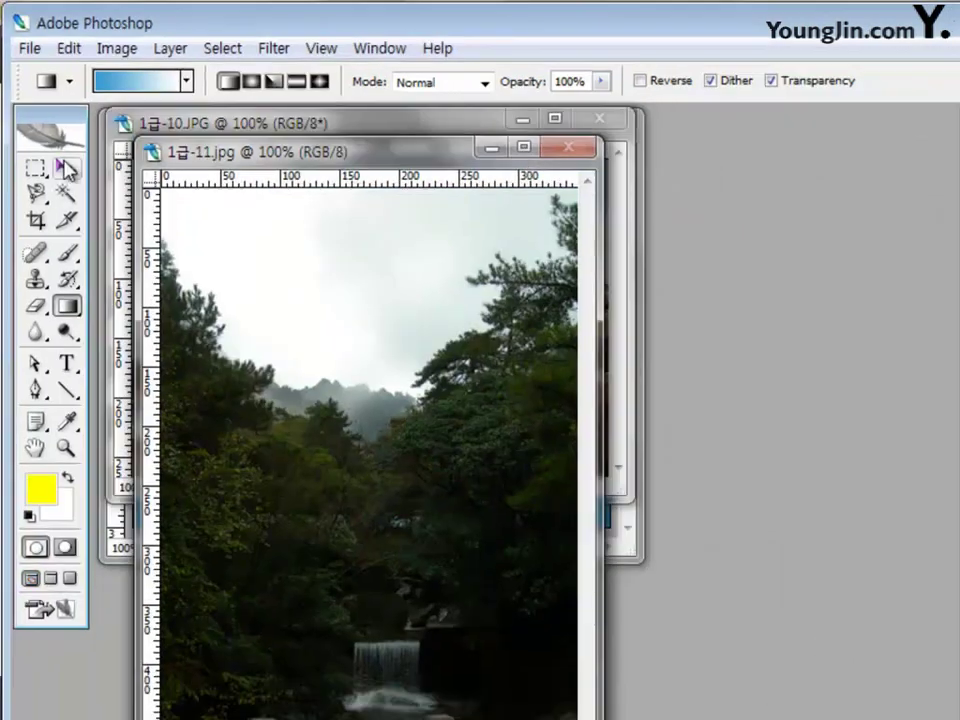
Choose the Move tool and spread the two photo windows apart to expose the gradient document.
{"action": "left_click", "coordinate": [65, 170]}
{"action": "left_click_drag", "start_coordinate": [261, 154], "coordinate": [632, 355]}
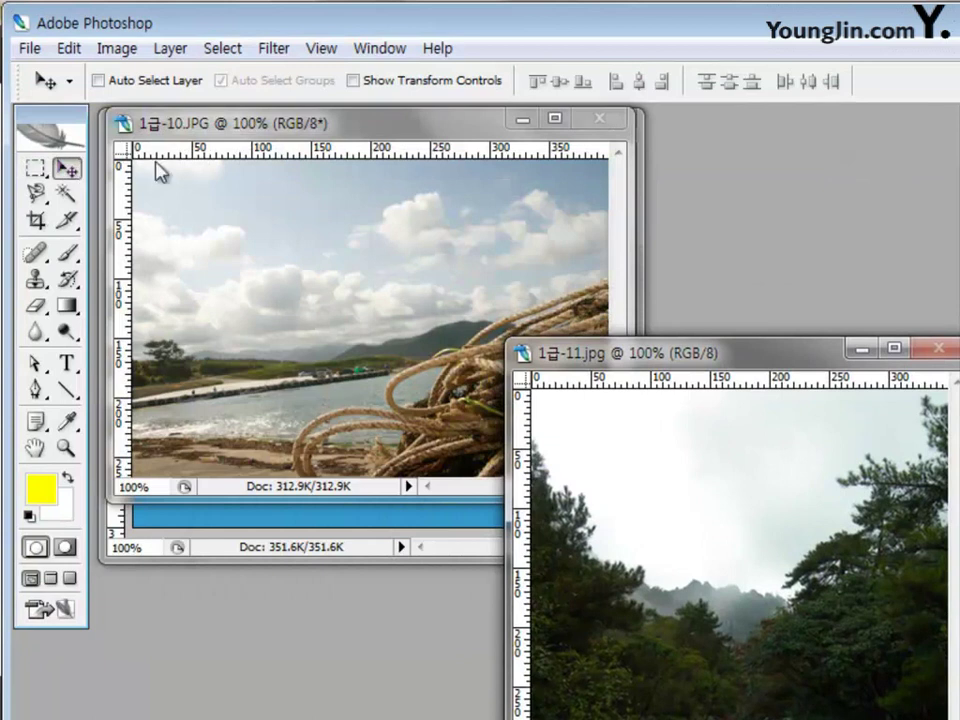
{"action": "left_click_drag", "start_coordinate": [262, 127], "coordinate": [275, 388]}
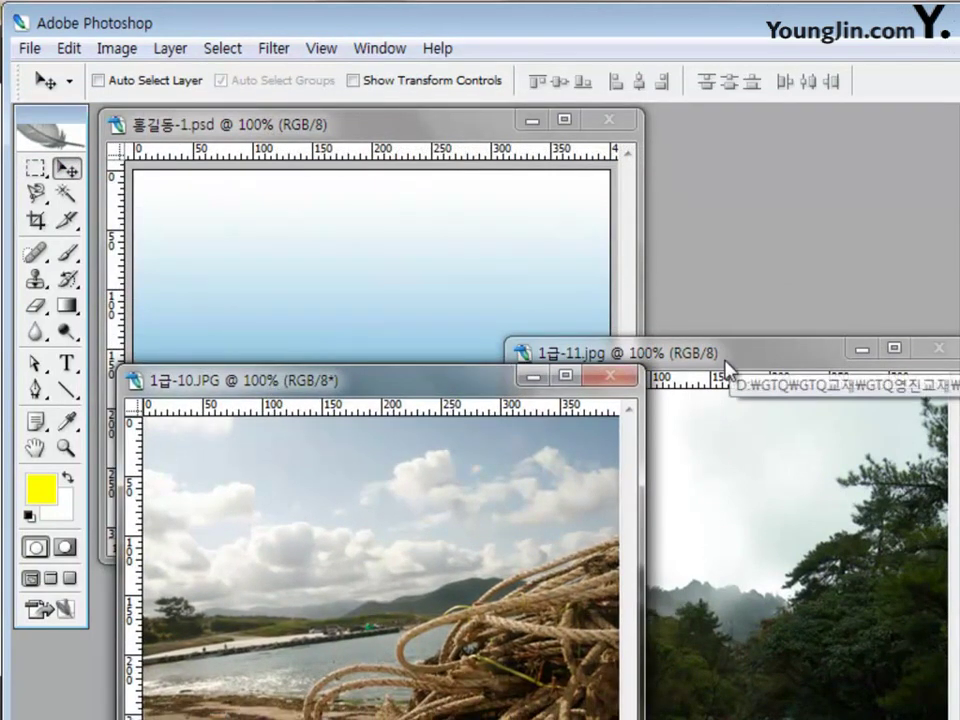
{"action": "left_click_drag", "start_coordinate": [729, 369], "coordinate": [778, 378]}
Copy the 1급-10.JPG photo onto the lower part of the gradient document and name its layer 바다.
{"action": "left_click", "coordinate": [317, 465]}
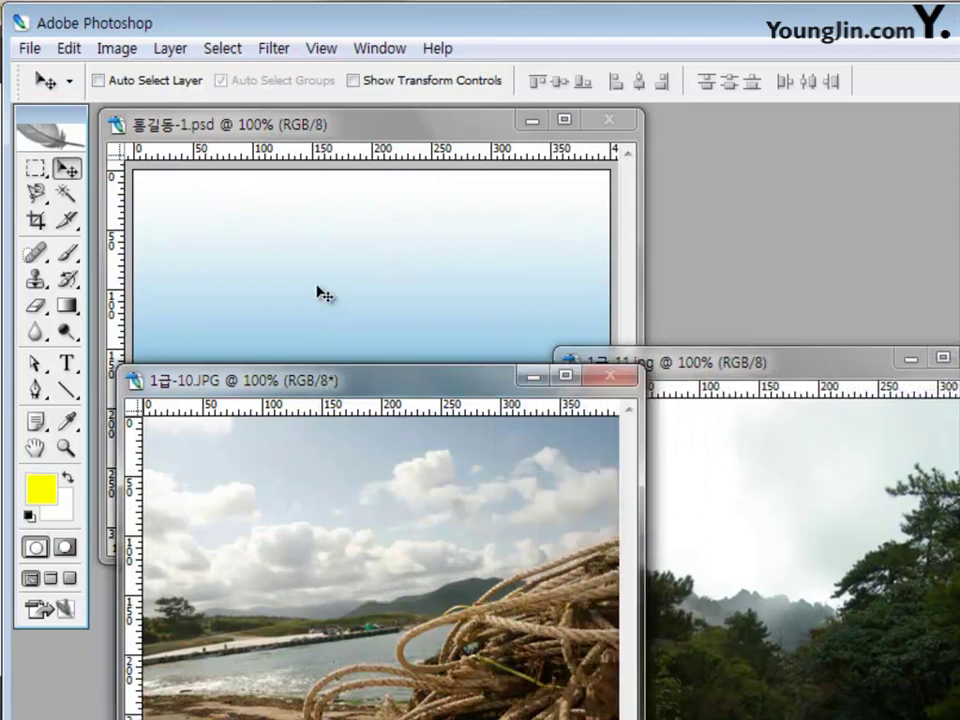
{"action": "left_click_drag", "start_coordinate": [321, 422], "coordinate": [332, 296]}
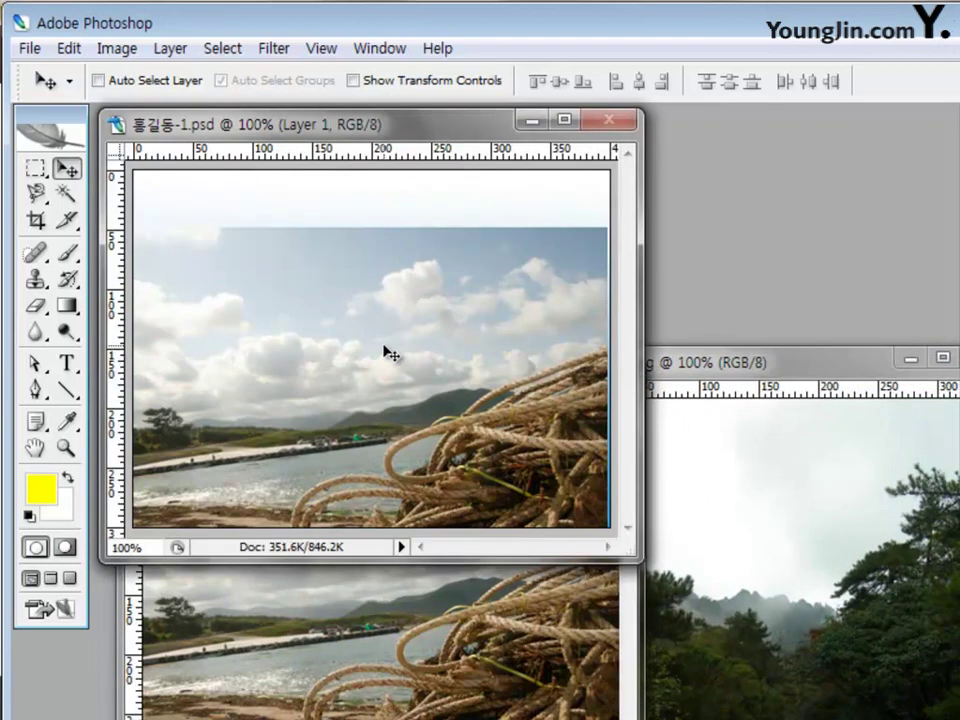
{"action": "left_click_drag", "start_coordinate": [390, 354], "coordinate": [380, 337]}
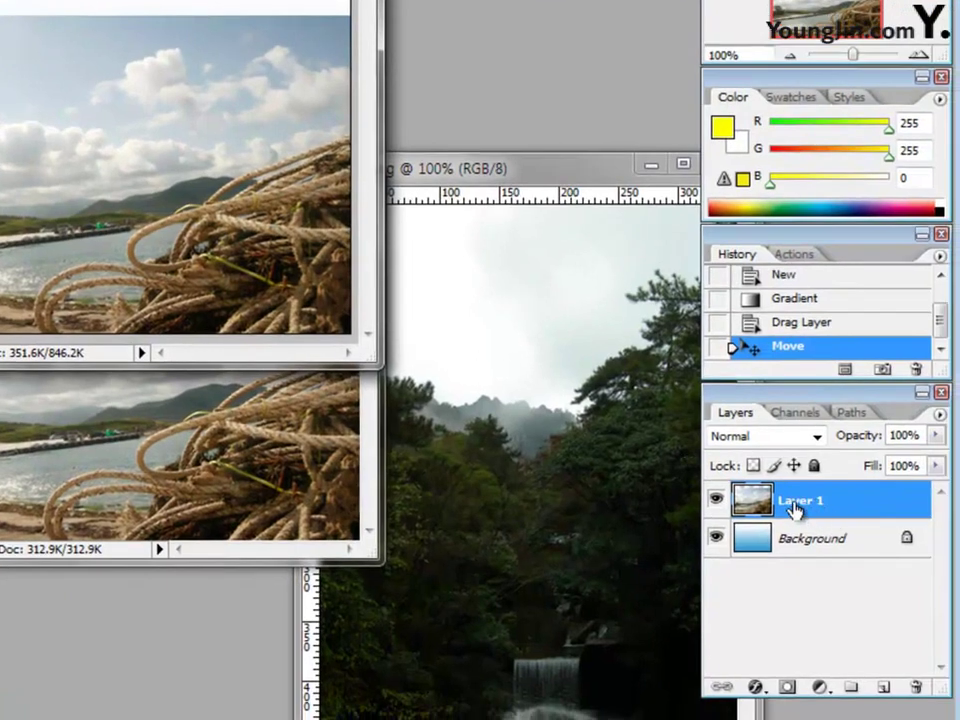
{"action": "double_click", "coordinate": [800, 502]}
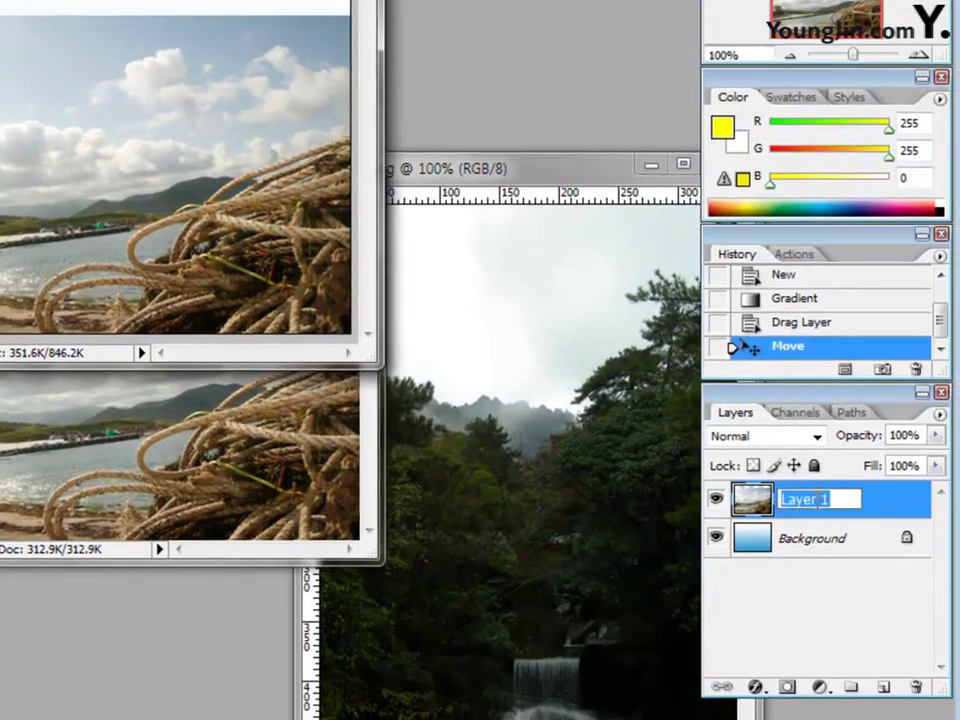
{"action": "type", "text": "바다"}
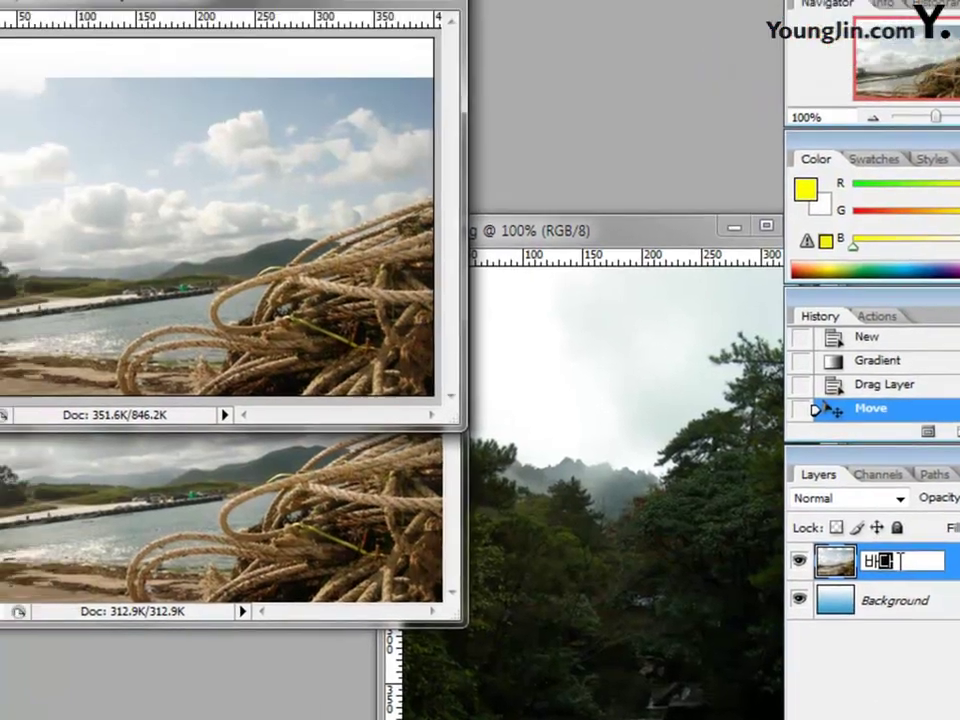
{"action": "key", "text": "Return"}
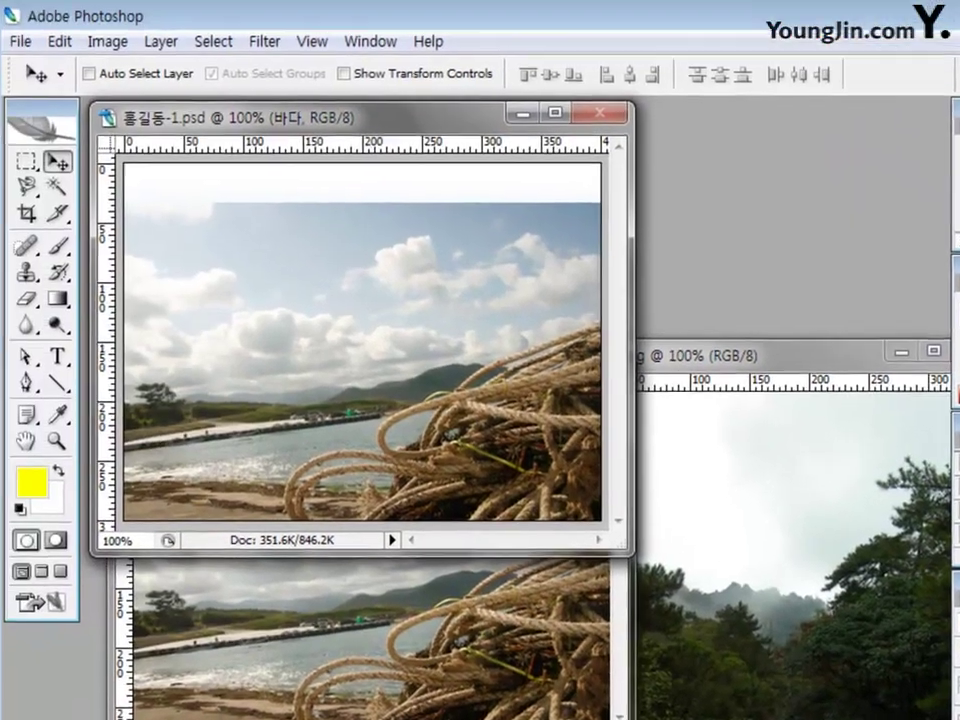
Close 1급-10.JPG, move the 1급-11.jpg window below the gradient document, and make the gradient document active.
{"action": "left_click", "coordinate": [332, 568]}
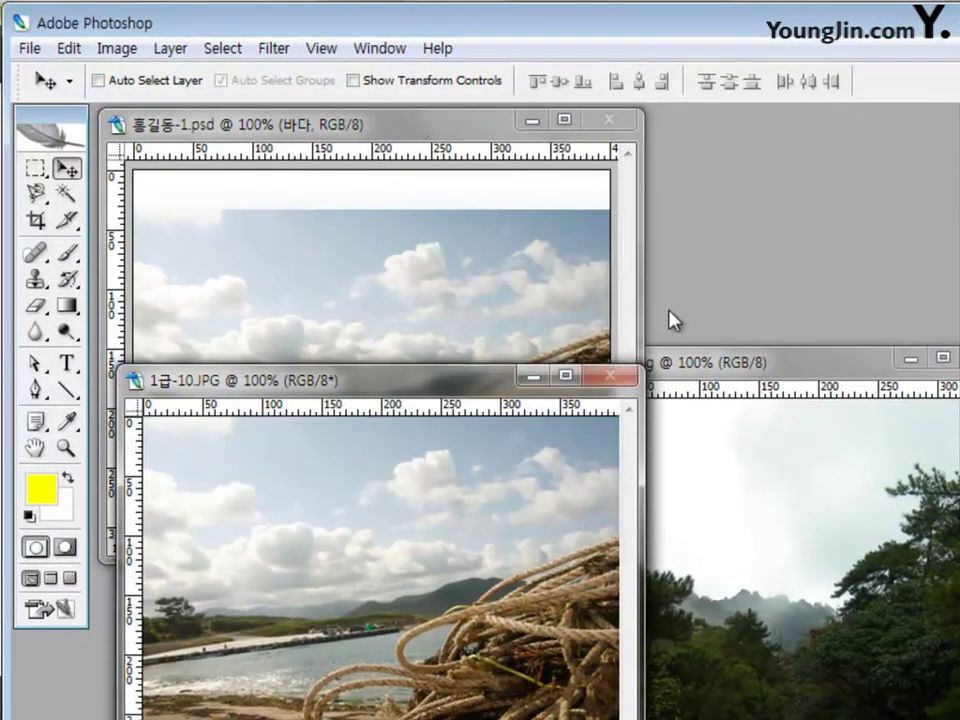
{"action": "left_click", "coordinate": [611, 378]}
{"action": "left_click_drag", "start_coordinate": [762, 366], "coordinate": [529, 608]}
{"action": "left_click", "coordinate": [380, 130]}
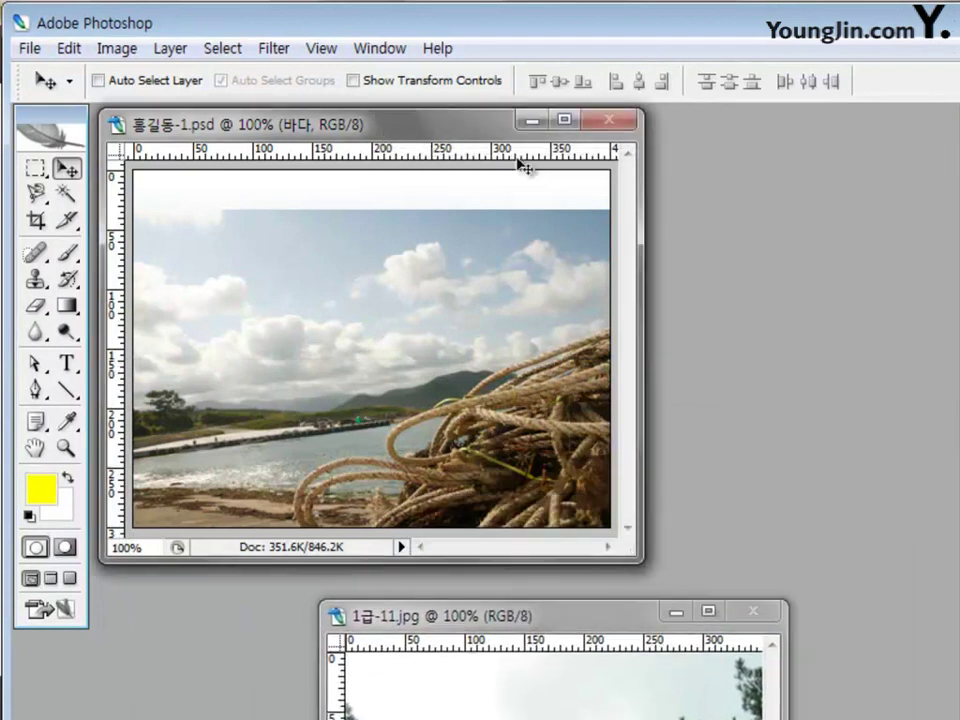
Free-transform the 바다 layer to about 89.8% width and 92.5% height, rotated about -7.3°, centred near X 163 px, Y 232 px.
{"action": "key", "text": "ctrl+t"}
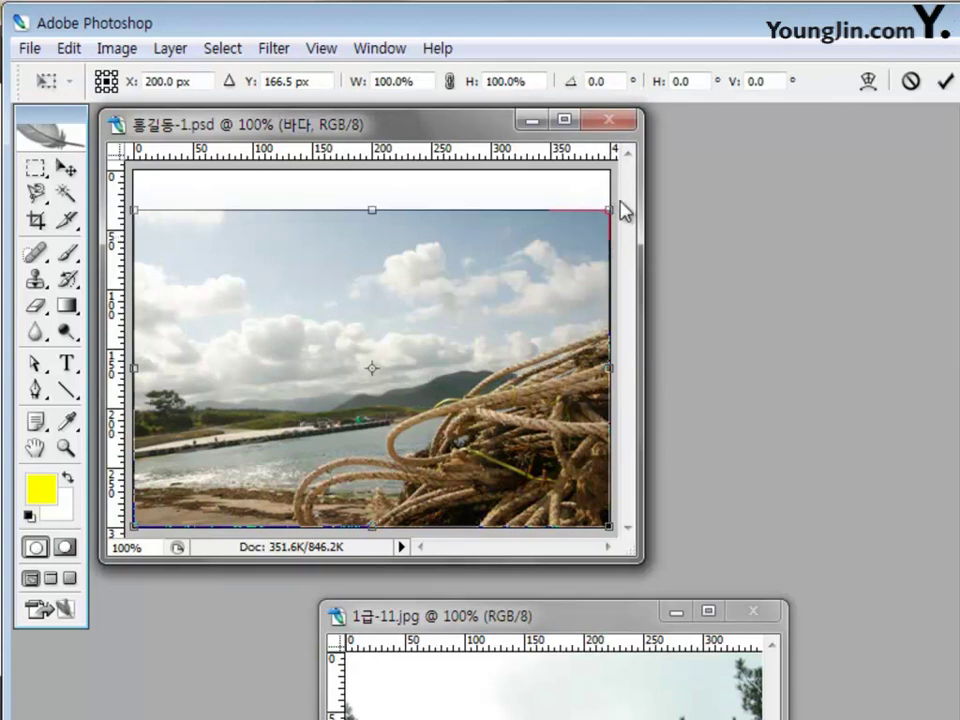
{"action": "left_click_drag", "start_coordinate": [610, 209], "coordinate": [508, 189]}
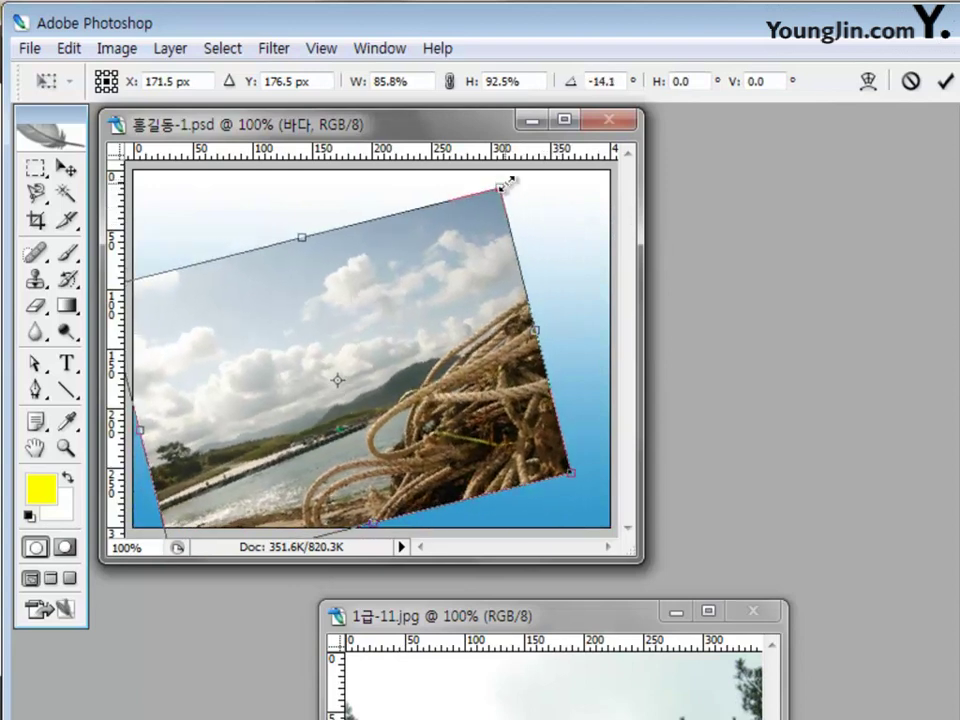
{"action": "left_click_drag", "start_coordinate": [464, 369], "coordinate": [442, 401]}
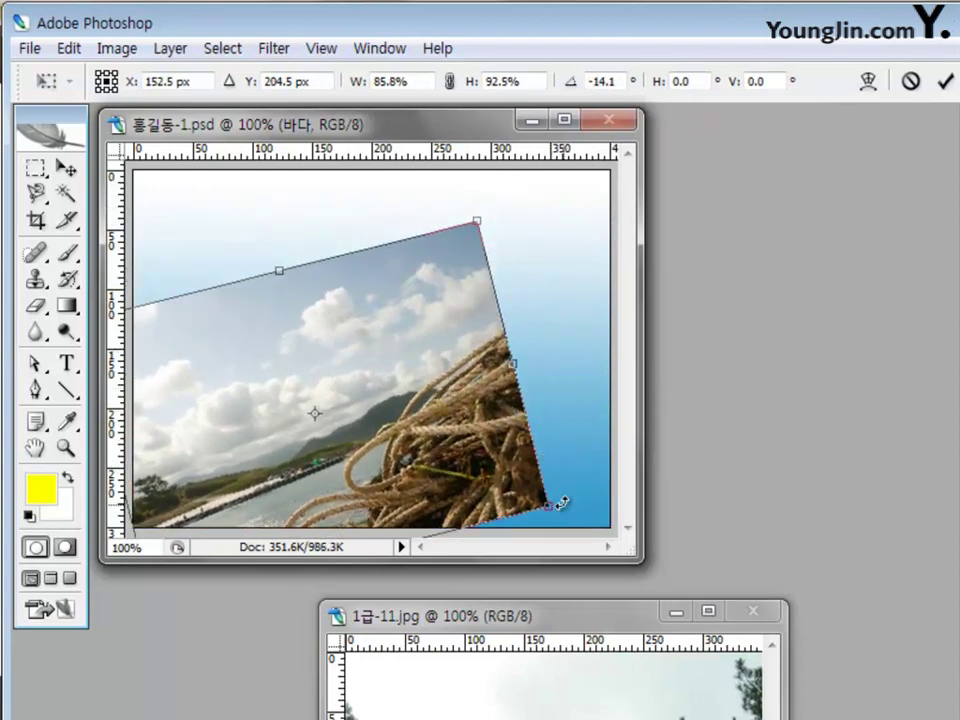
{"action": "left_click_drag", "start_coordinate": [561, 506], "coordinate": [568, 515]}
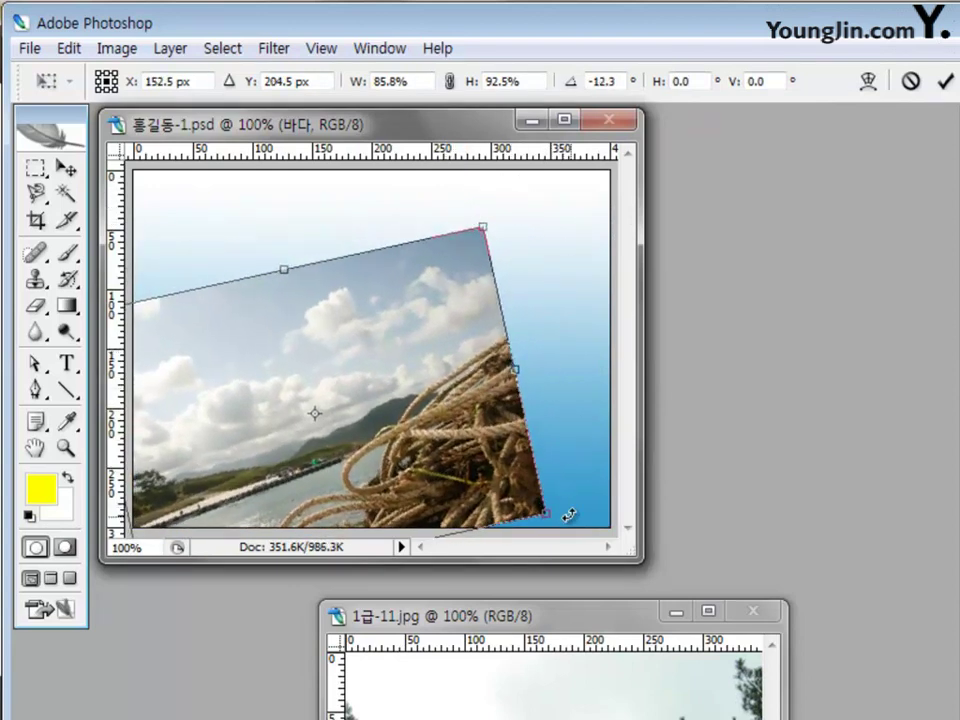
{"action": "left_click_drag", "start_coordinate": [508, 508], "coordinate": [515, 540]}
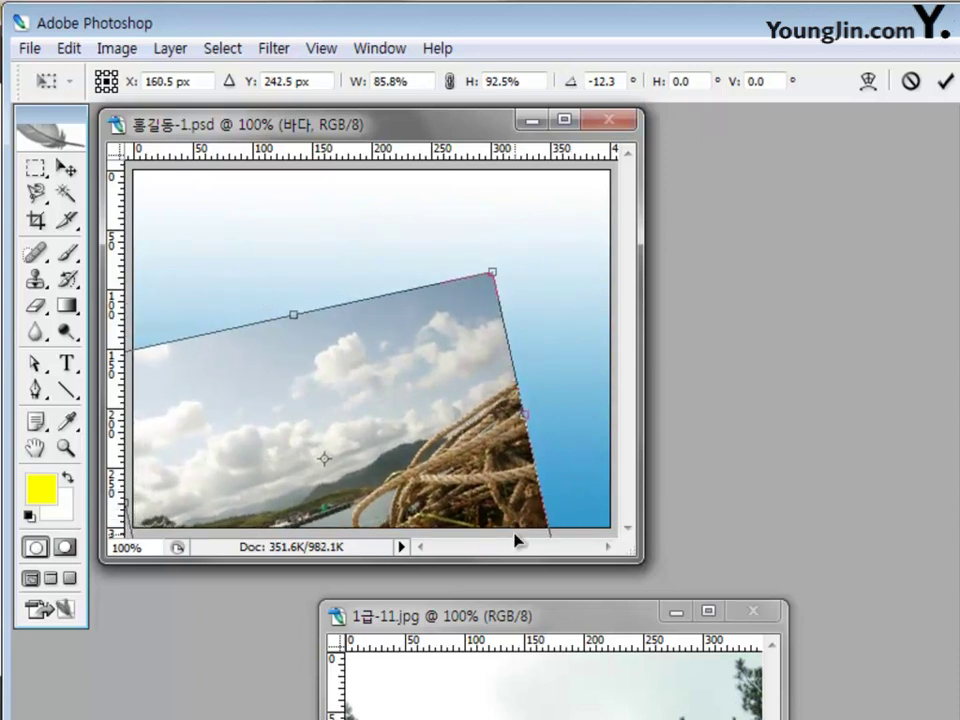
{"action": "left_click_drag", "start_coordinate": [566, 291], "coordinate": [525, 300]}
{"action": "mouse_move", "coordinate": [431, 390]}
{"action": "left_mouse_down"}
{"action": "mouse_move", "coordinate": [425, 385]}
{"action": "mouse_move", "coordinate": [440, 379]}
{"action": "left_mouse_up"}
{"action": "left_click_drag", "start_coordinate": [135, 472], "coordinate": [118, 478]}
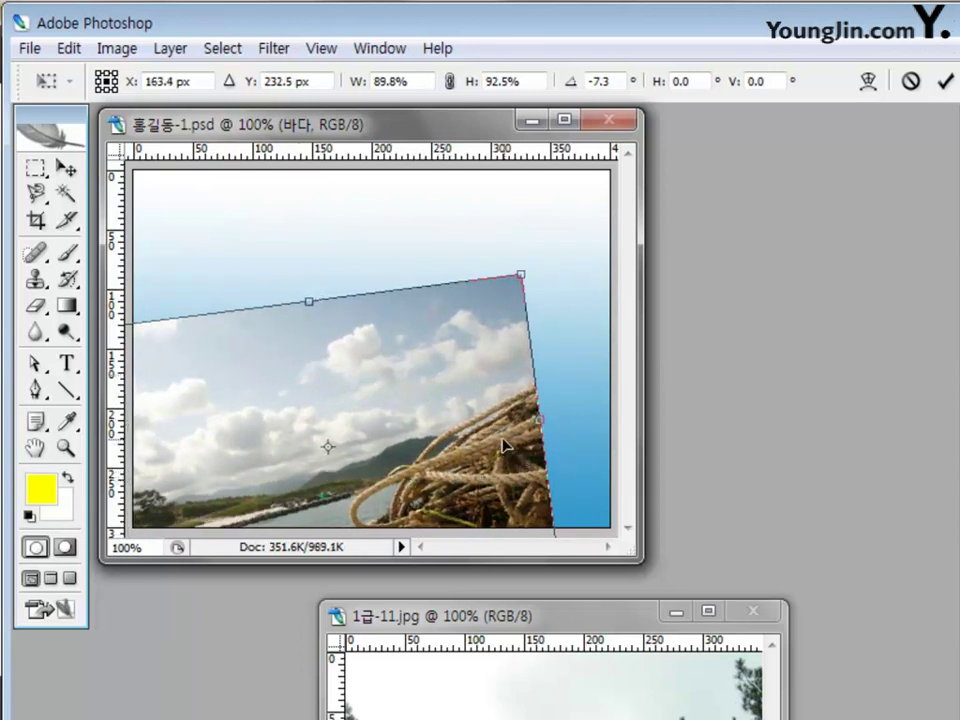
{"action": "key", "text": "Return"}
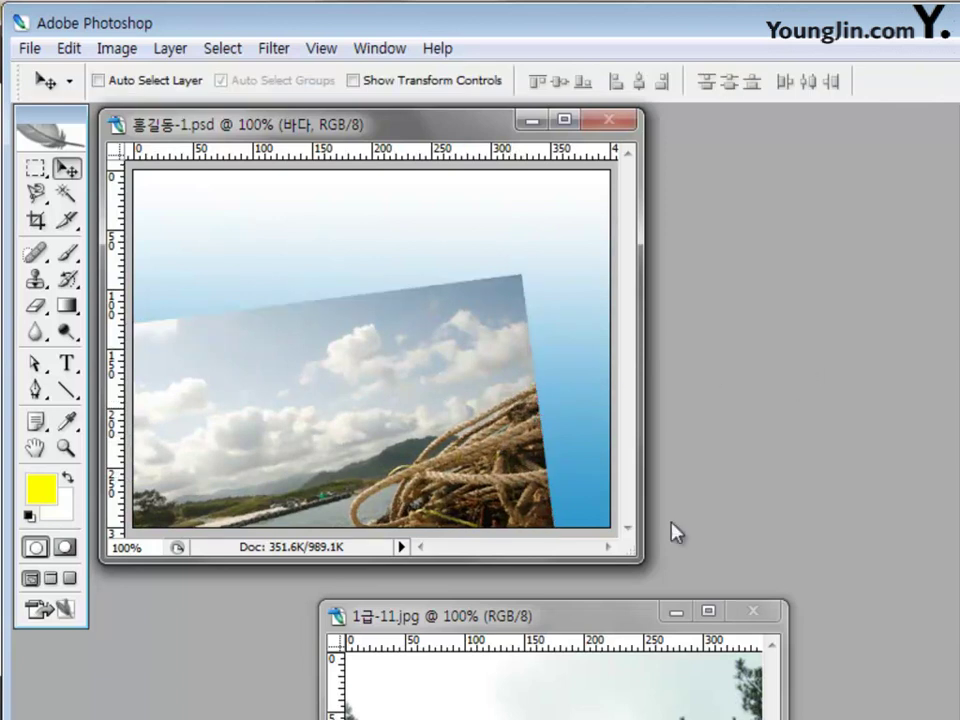
Copy the 1급-11.jpg forest photo into the gradient document, leaving a strip of gradient uncovered along the canvas's right edge.
{"action": "left_click_drag", "start_coordinate": [542, 619], "coordinate": [408, 355]}
{"action": "left_click_drag", "start_coordinate": [429, 396], "coordinate": [410, 384]}
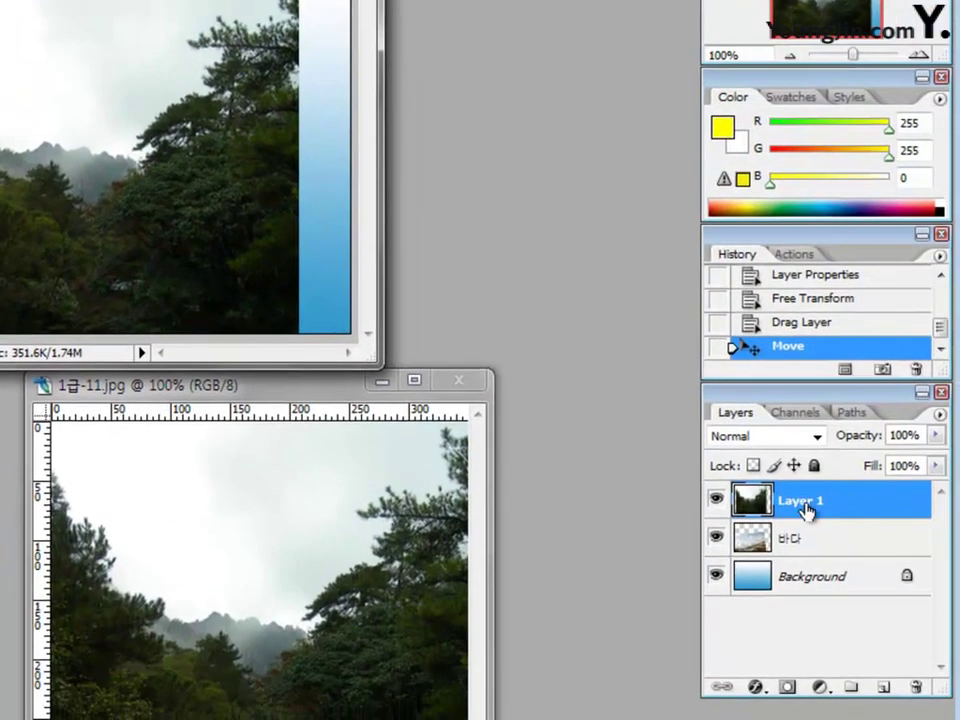
Rename the forest photo's layer as 계곡.
{"action": "double_click", "coordinate": [804, 502]}
{"action": "type", "text": "계소"}
{"action": "key", "text": "Return"}
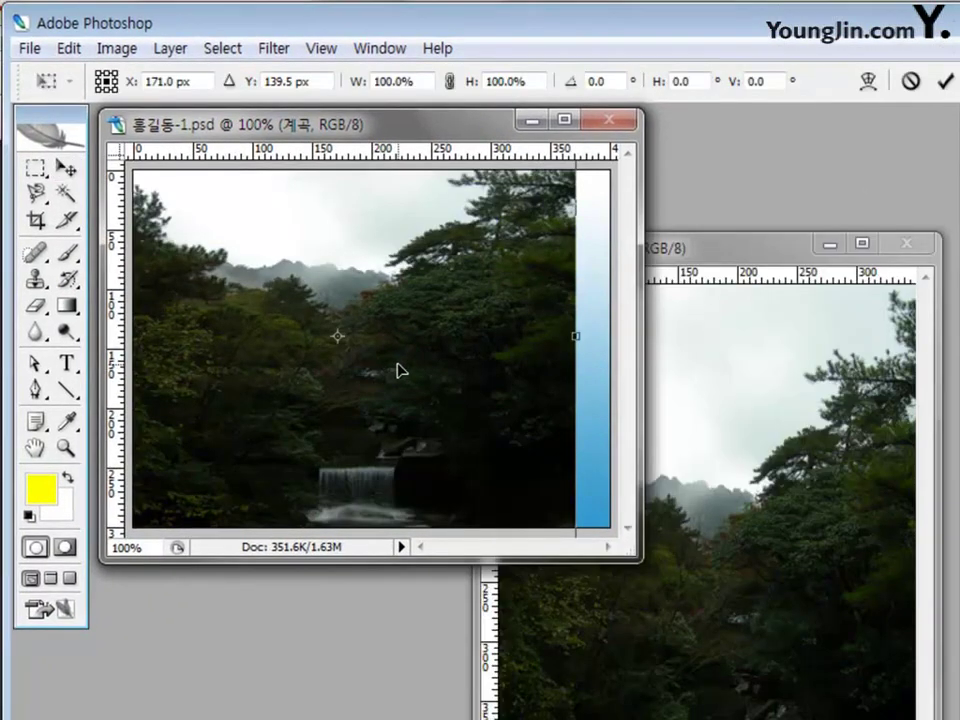
Free-transform the 계곡 layer to centre it near X 180 px, Y 29.5 px, keeping its full size.
{"action": "left_click_drag", "start_coordinate": [405, 377], "coordinate": [472, 388]}
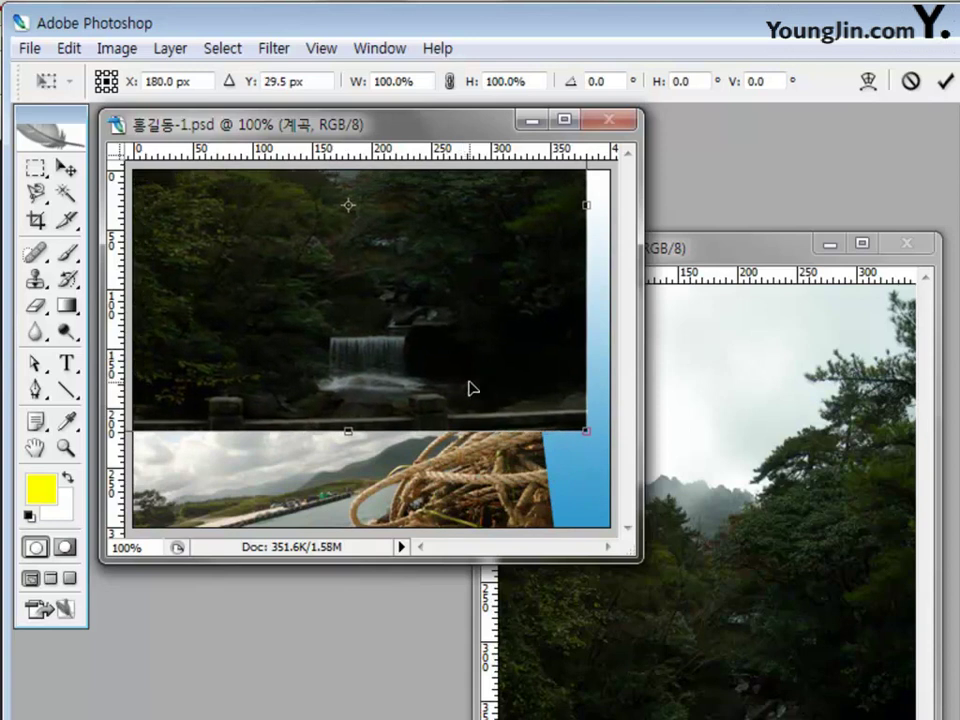
{"action": "key", "text": "Return"}
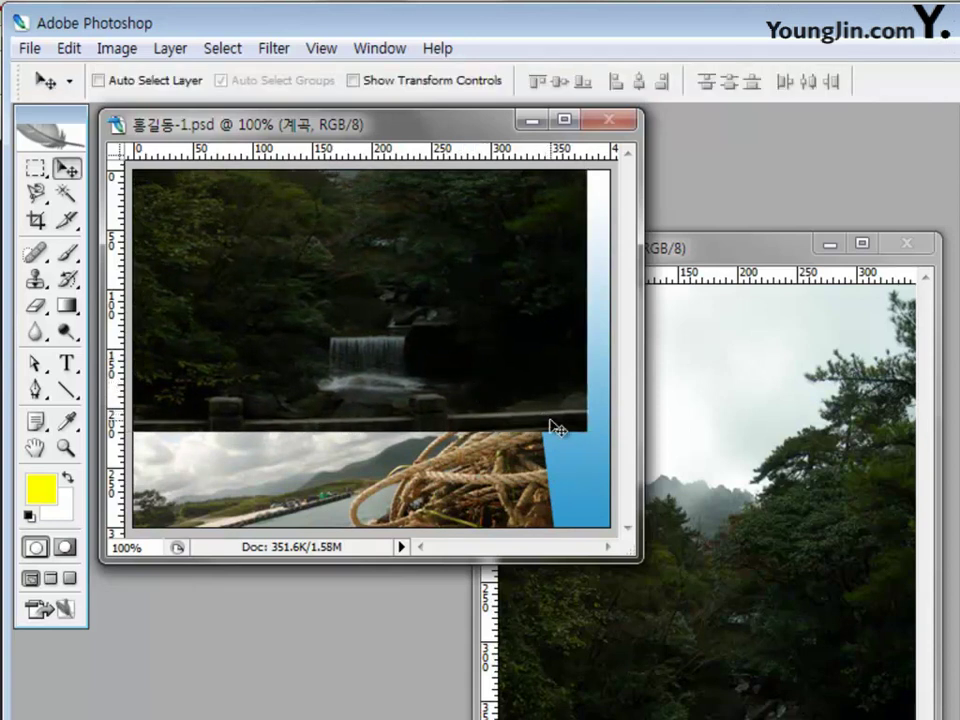
{"action": "left_click_drag", "start_coordinate": [556, 428], "coordinate": [537, 413]}
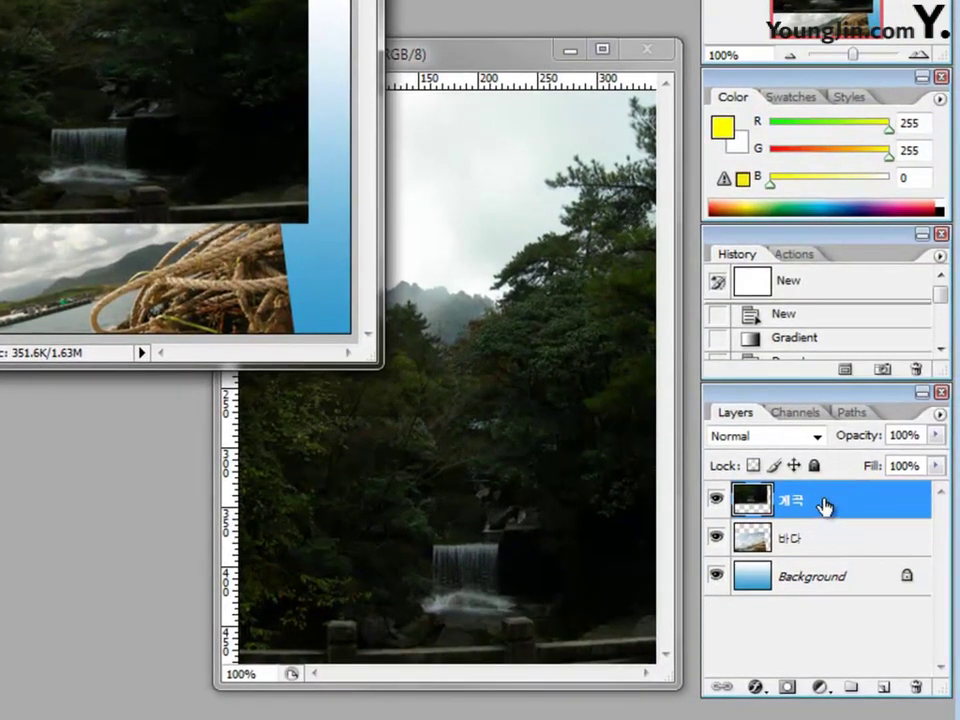
Move the 바다 layer above the 계곡 layer and hide both layers.
{"action": "left_click", "coordinate": [824, 544]}
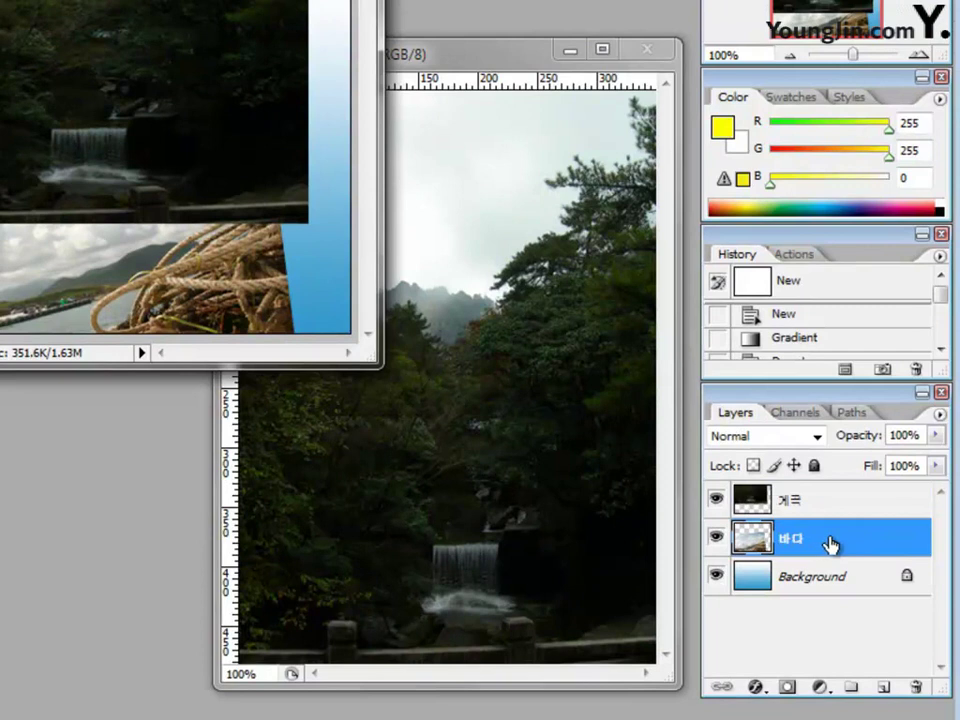
{"action": "left_click_drag", "start_coordinate": [829, 544], "coordinate": [839, 501]}
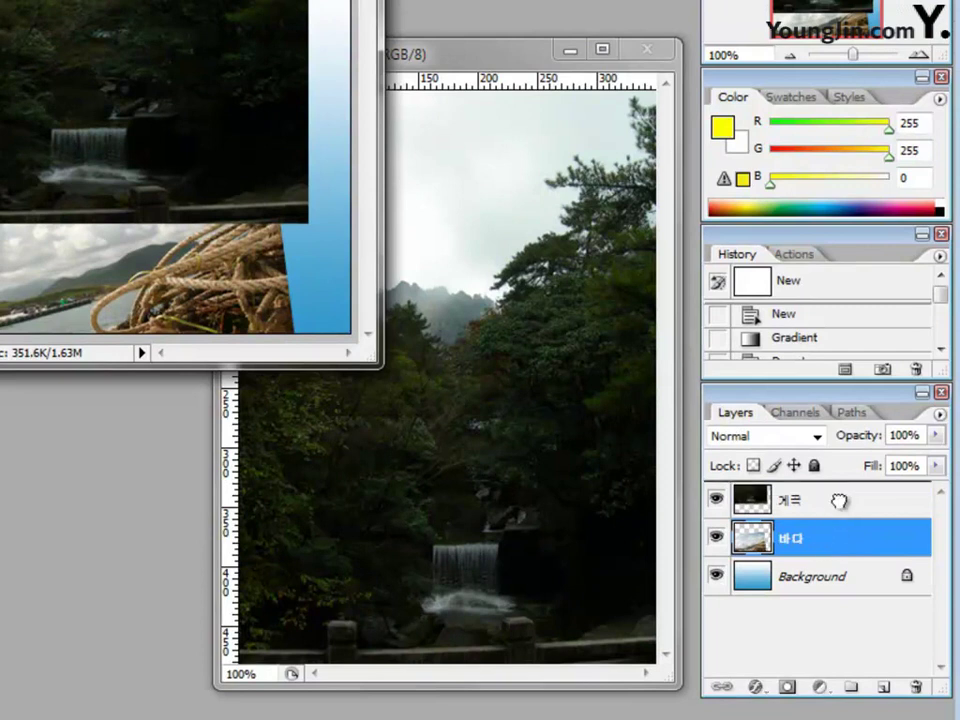
{"action": "left_click_drag", "start_coordinate": [839, 501], "coordinate": [840, 509]}
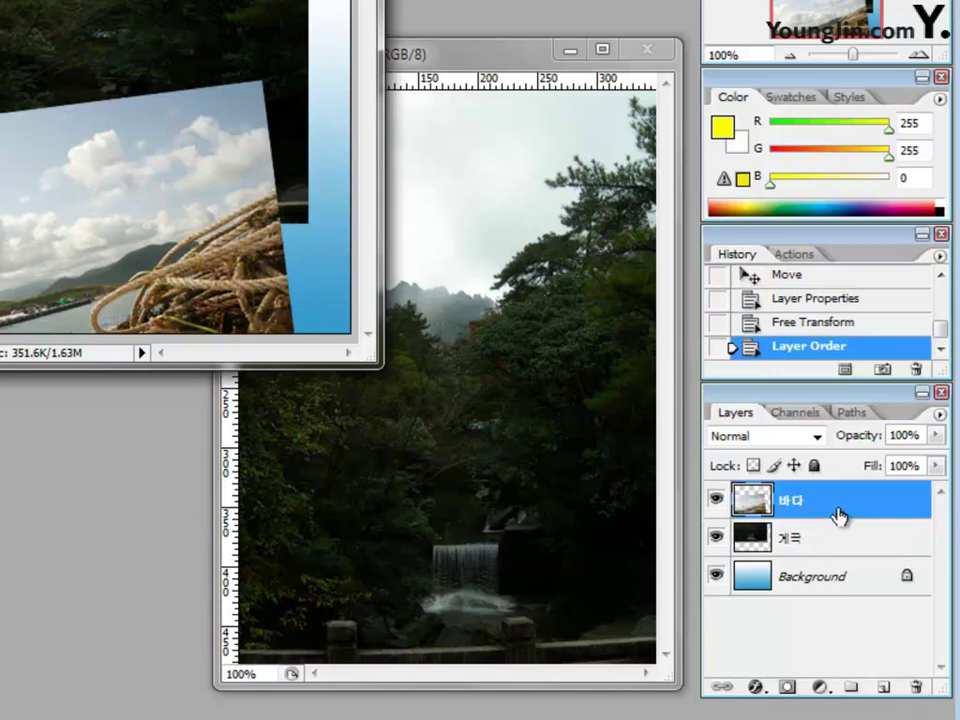
{"action": "left_click", "coordinate": [715, 502]}
{"action": "left_click", "coordinate": [715, 538]}
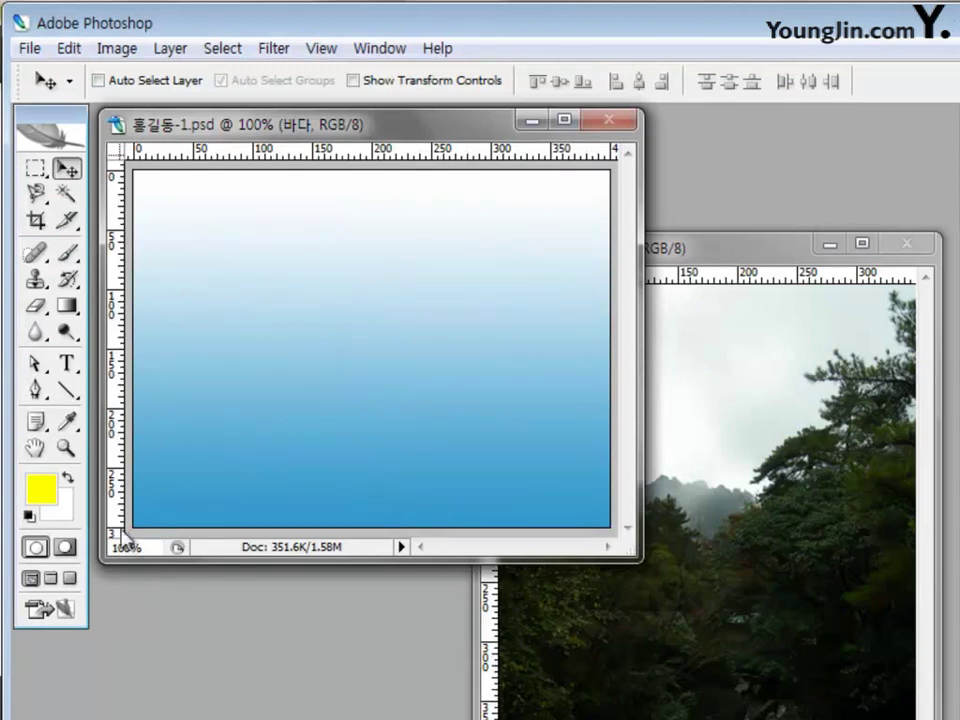
With the Pen tool in Paths mode, draw a face profile's forehead and nose from about X 110 px on the canvas's upper edge, nose tip near X 185, Y 112 px.
{"action": "left_click", "coordinate": [36, 392]}
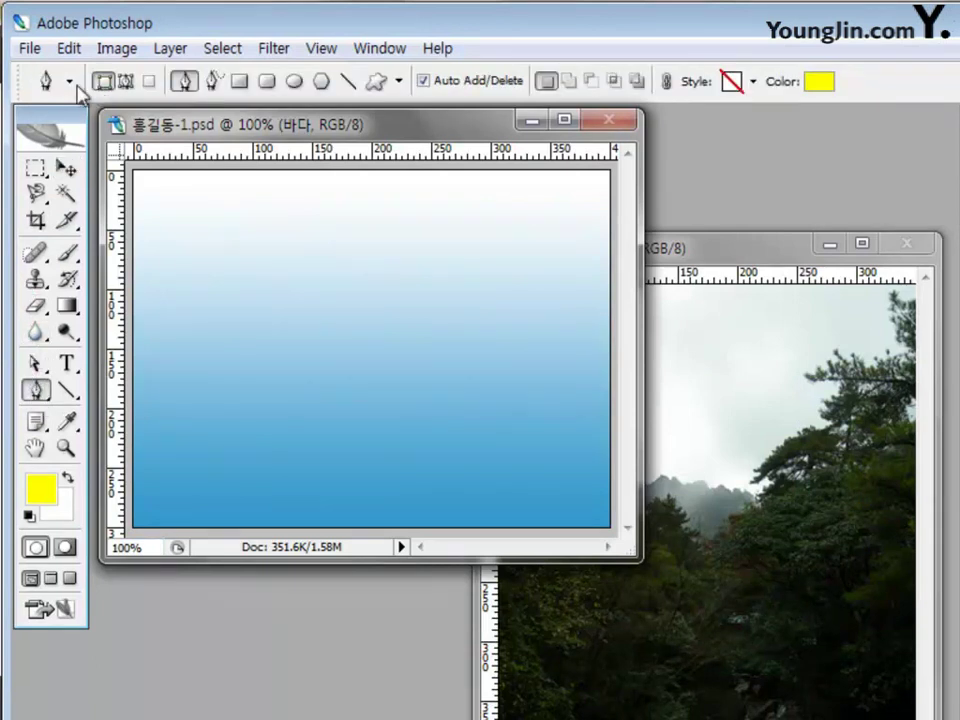
{"action": "left_click", "coordinate": [125, 83]}
{"action": "left_click", "coordinate": [126, 82]}
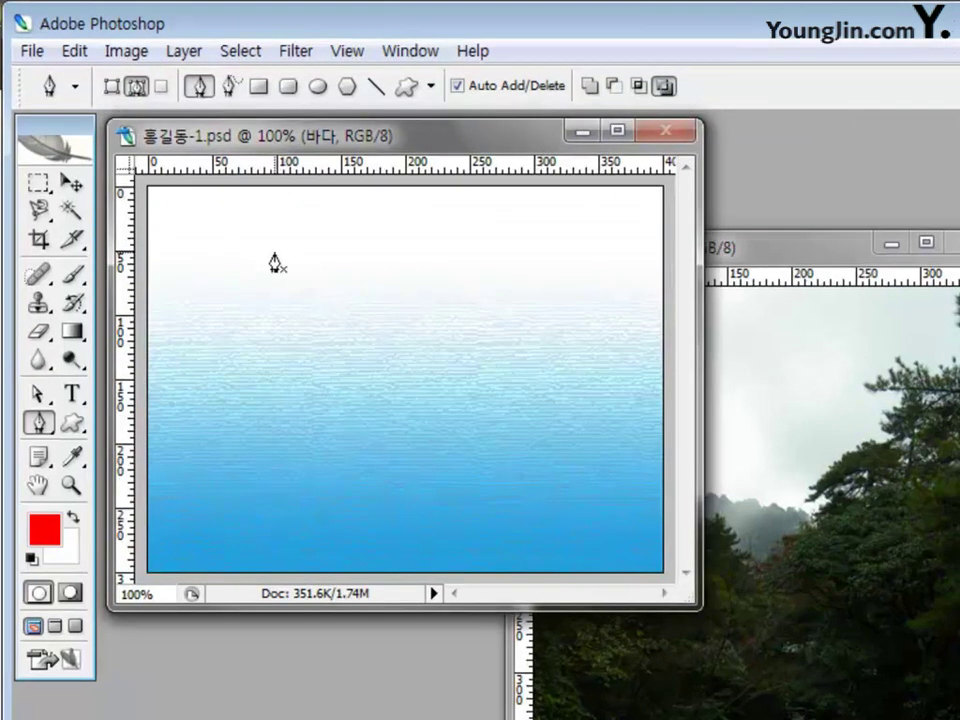
{"action": "left_click", "coordinate": [290, 185]}
{"action": "left_click_drag", "start_coordinate": [315, 232], "coordinate": [317, 282]}
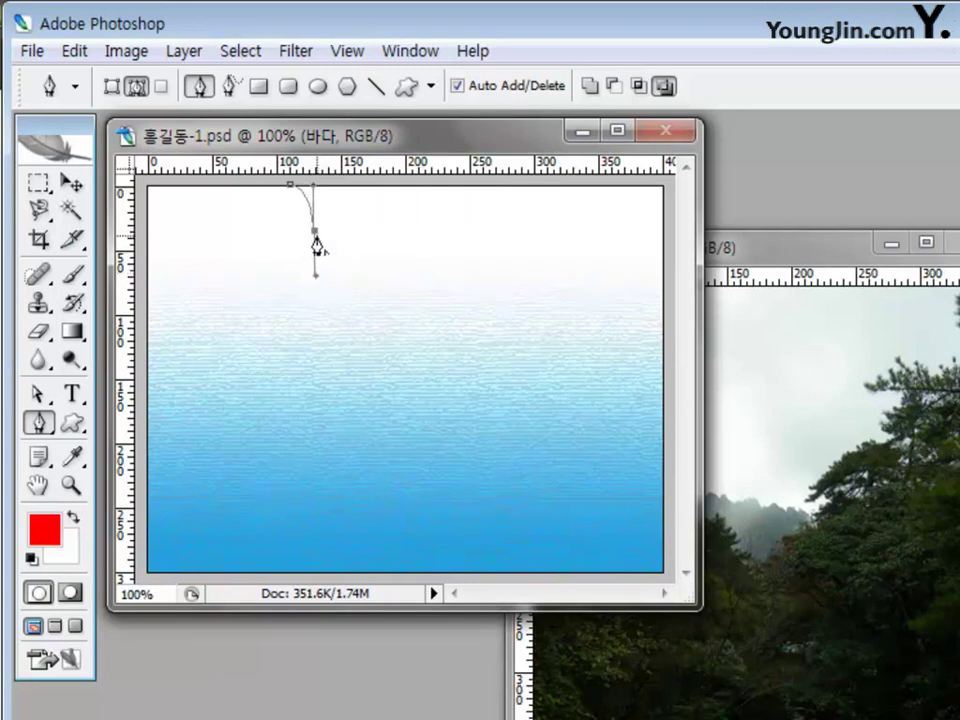
{"action": "left_click", "coordinate": [315, 233]}
{"action": "left_click_drag", "start_coordinate": [332, 266], "coordinate": [403, 358]}
{"action": "left_click", "coordinate": [332, 266], "text": "alt"}
{"action": "left_click", "coordinate": [375, 314], "text": "alt"}
{"action": "left_click", "coordinate": [386, 330]}
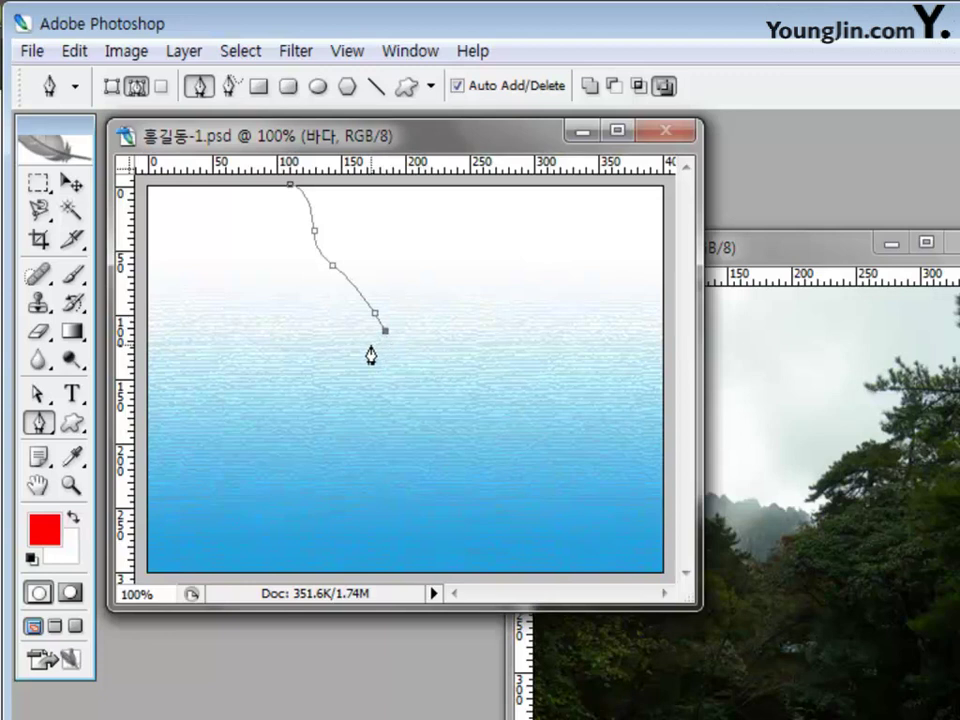
{"action": "left_click_drag", "start_coordinate": [352, 355], "coordinate": [307, 368]}
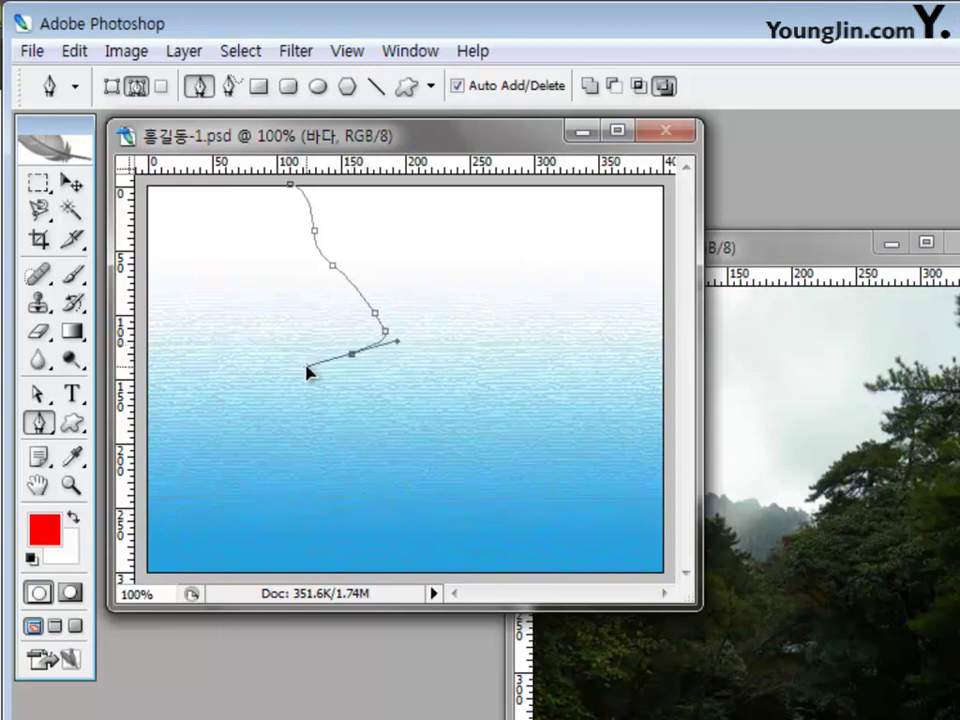
{"action": "left_click", "coordinate": [352, 355]}
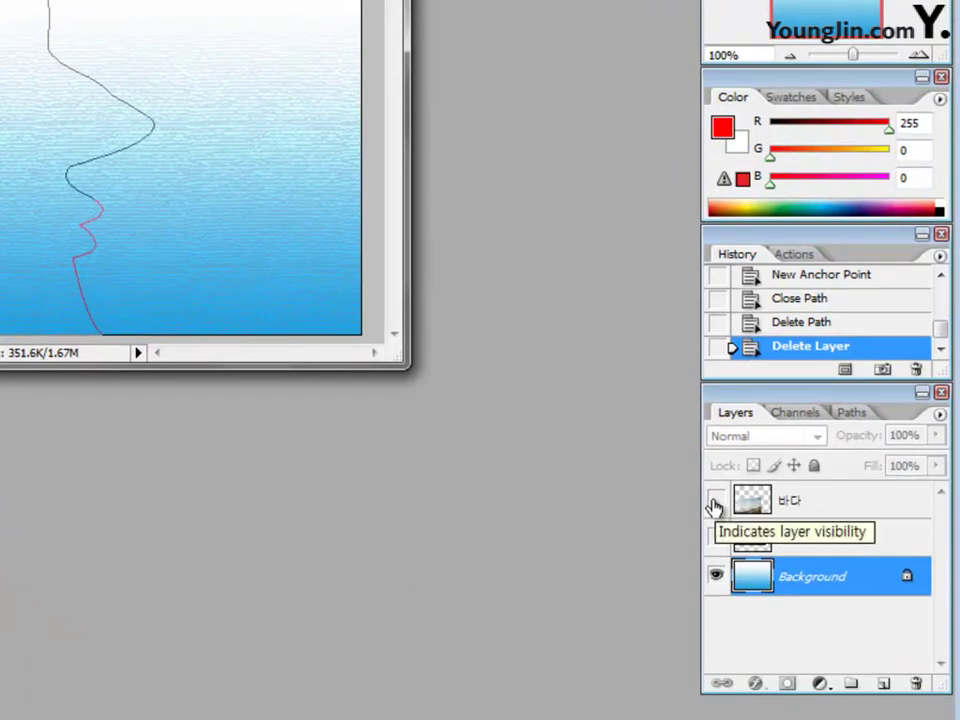
Show the 바다 and 계곡 layers and save the face-profile work path as Path 1.
{"action": "left_click", "coordinate": [715, 503]}
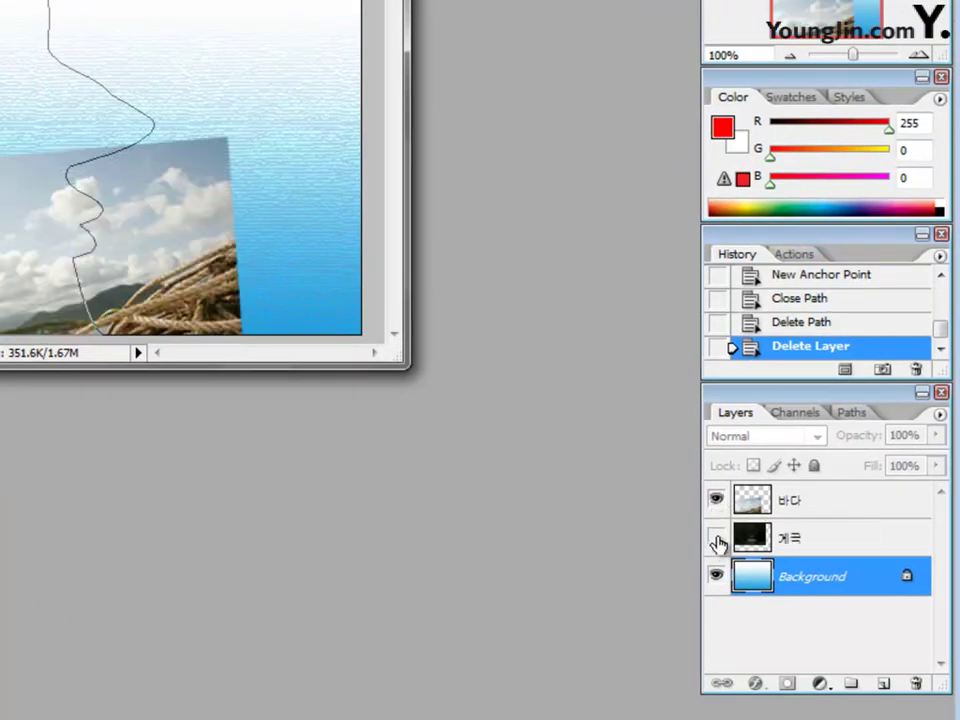
{"action": "left_click", "coordinate": [716, 540]}
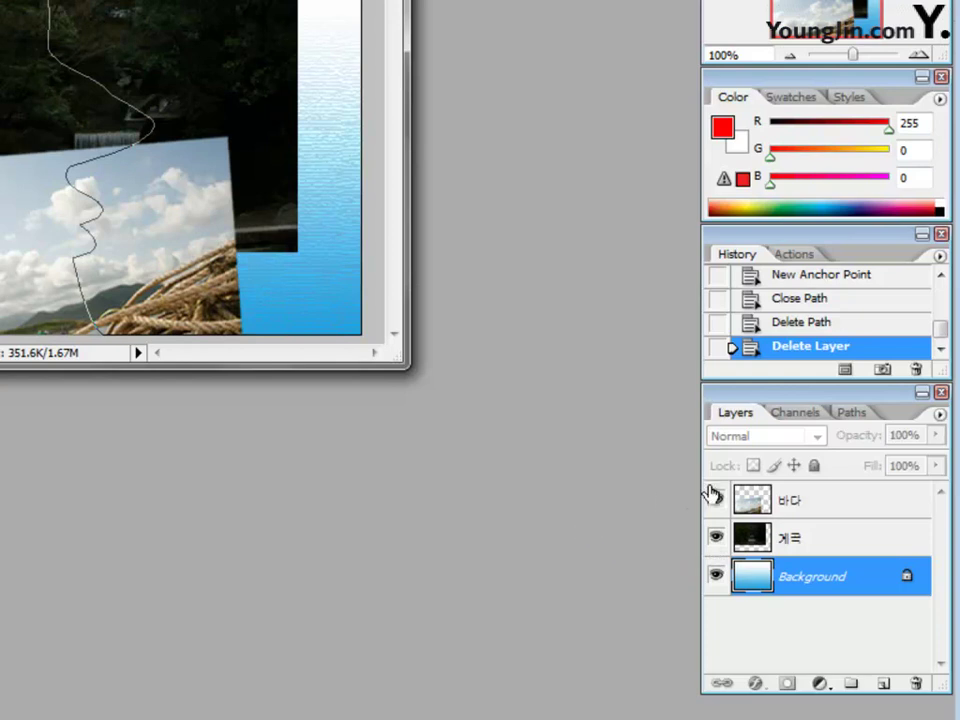
{"action": "left_click", "coordinate": [864, 417]}
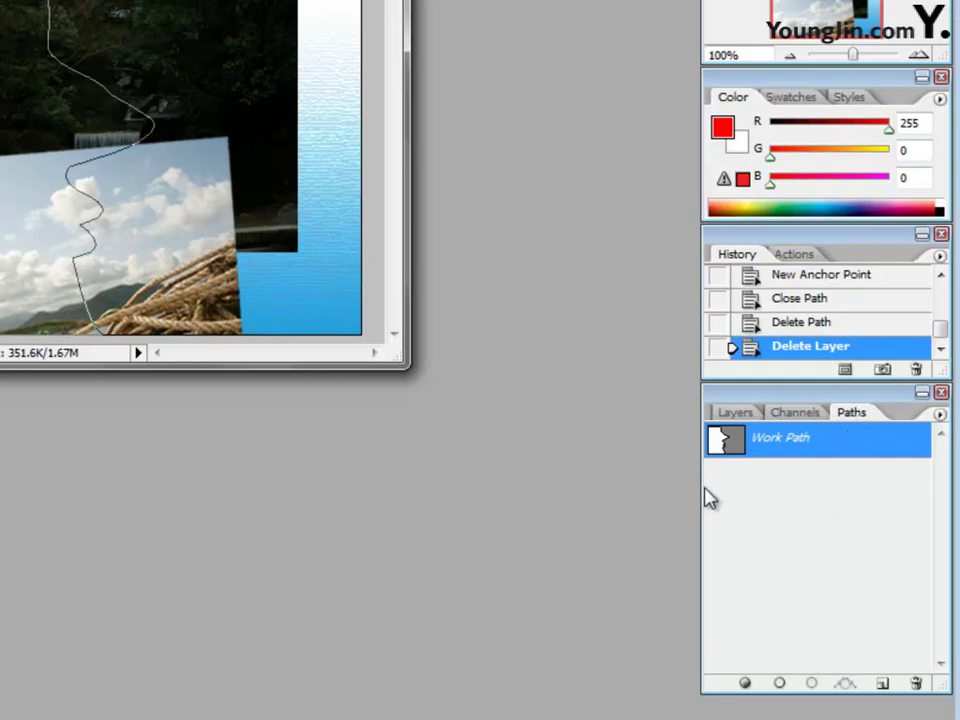
{"action": "double_click", "coordinate": [790, 453]}
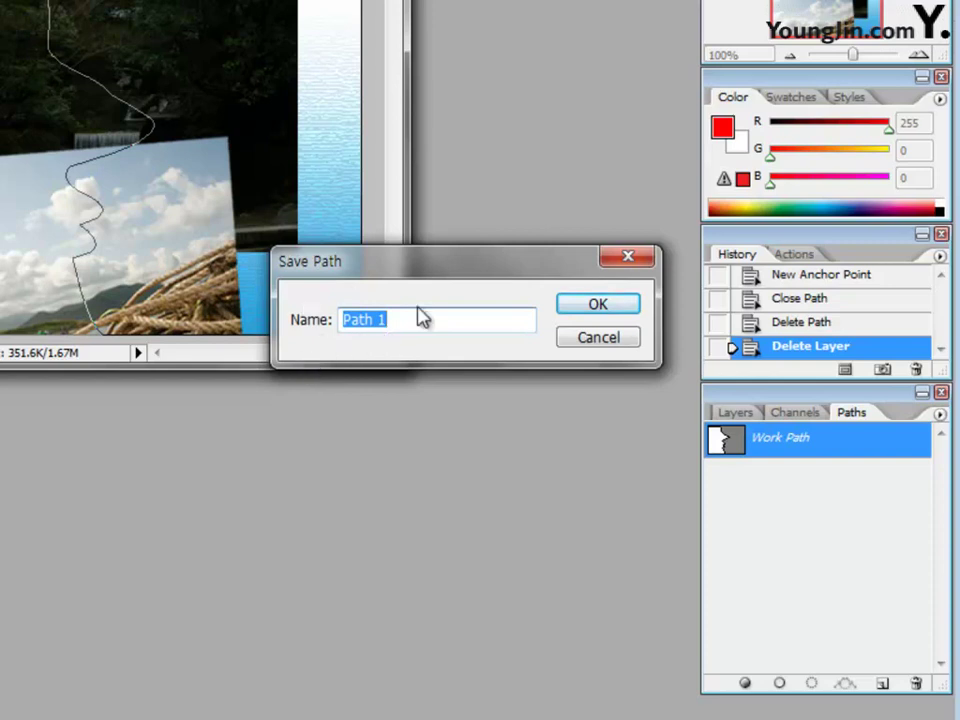
{"action": "left_click", "coordinate": [592, 307]}
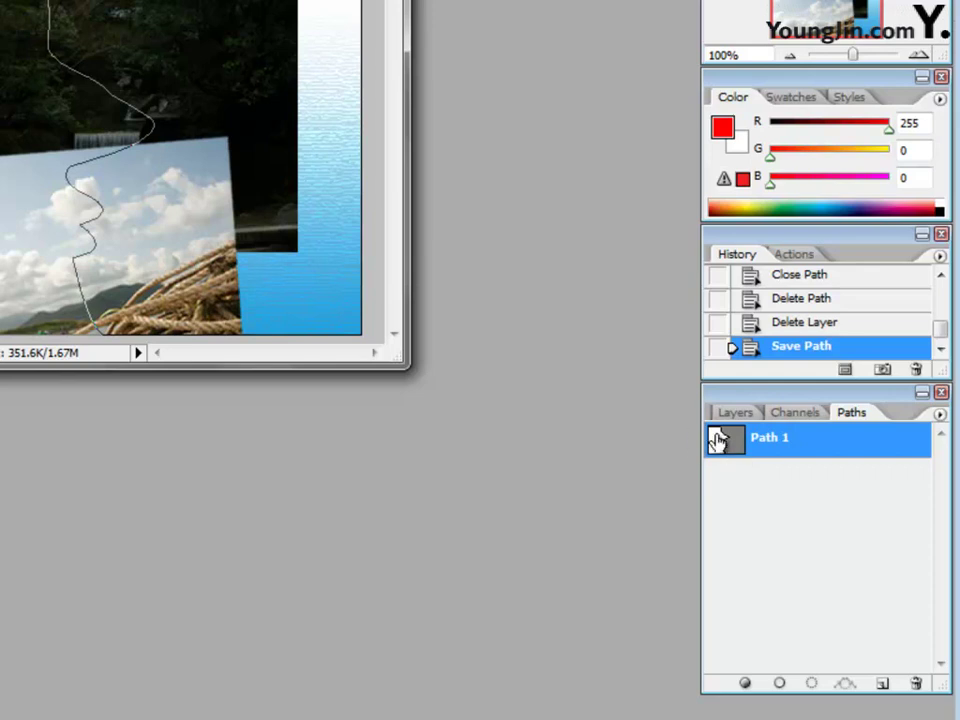
Load Path 1 as a selection and add a new layer named 얼굴 directly above the Background.
{"action": "left_click", "coordinate": [775, 450], "text": "ctrl"}
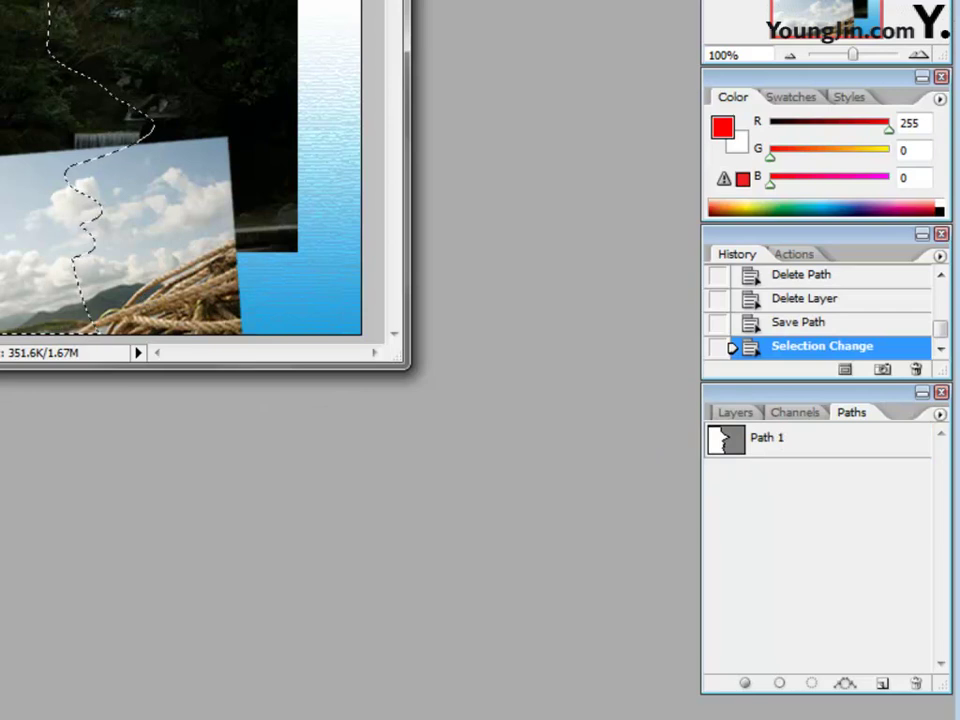
{"action": "left_click", "coordinate": [735, 412]}
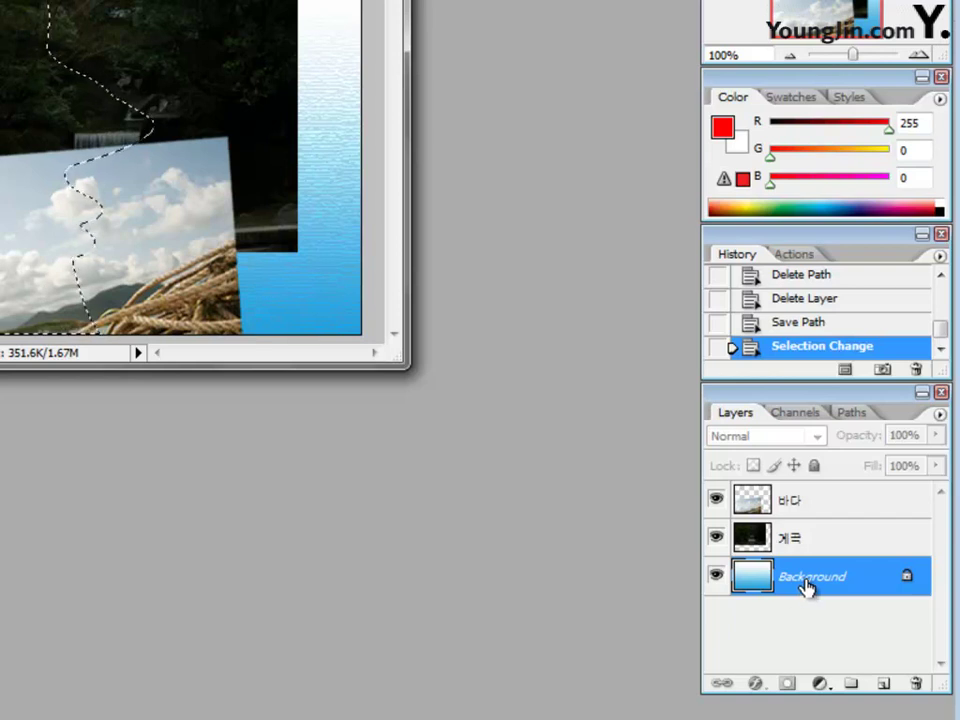
{"action": "left_click", "coordinate": [883, 684]}
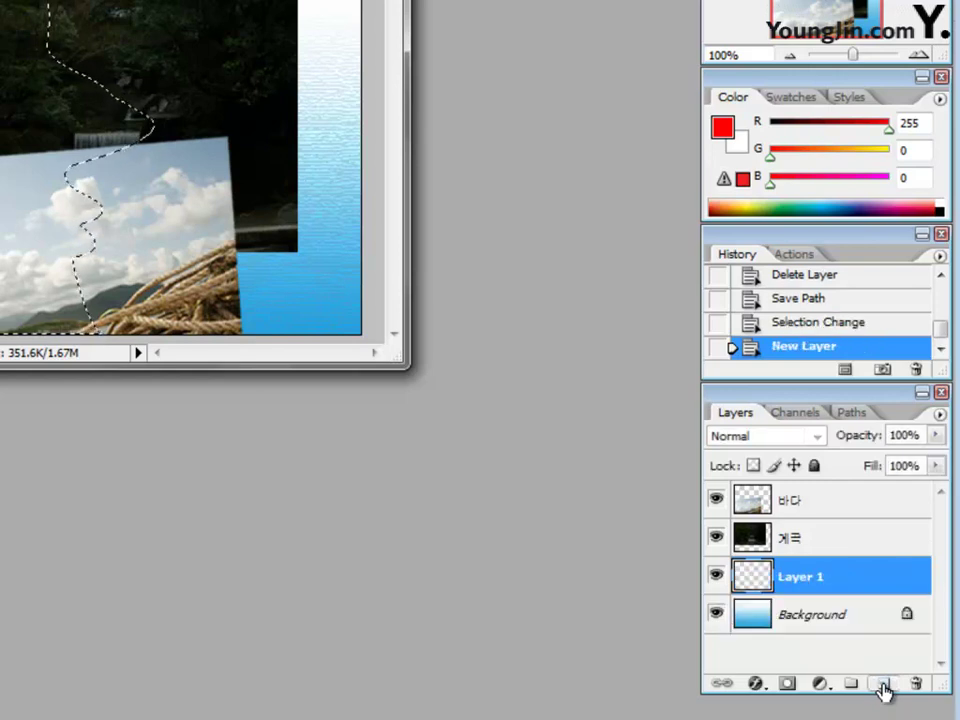
{"action": "double_click", "coordinate": [804, 584]}
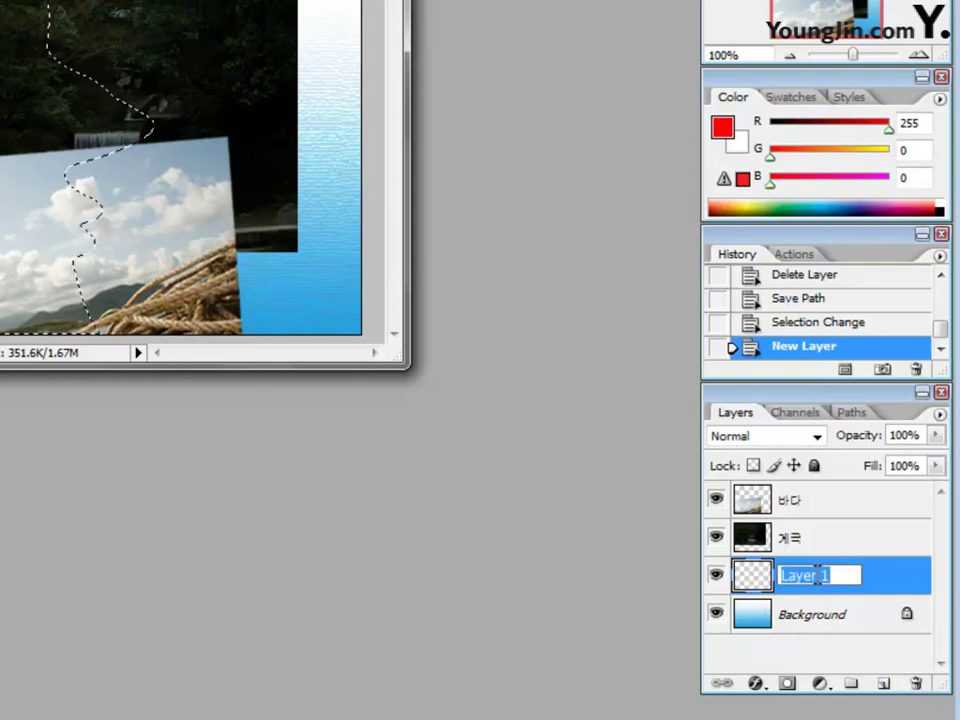
{"action": "type", "text": "얼굴"}
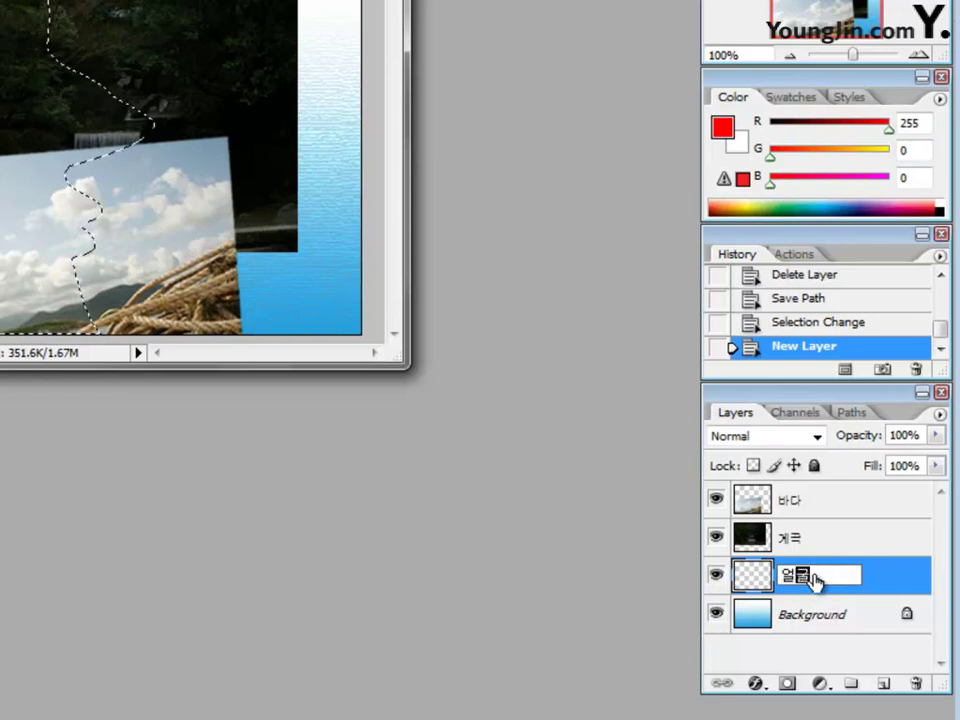
{"action": "key", "text": "Return"}
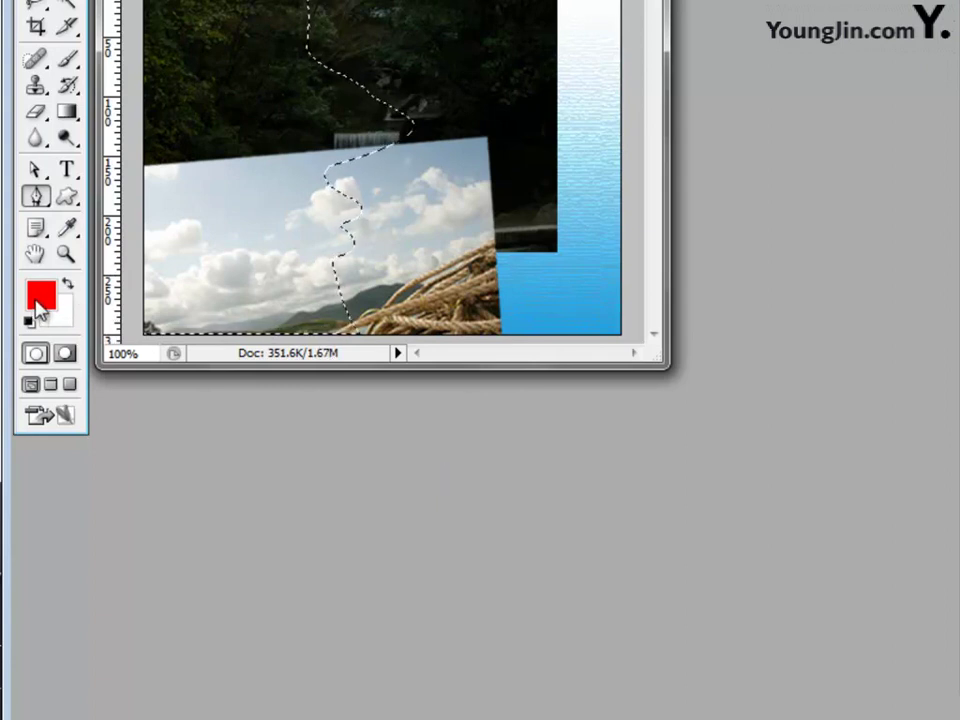
Fill the face selection on the 얼굴 layer with black and clip the 계곡 and 바다 layers to it.
{"action": "key", "text": "d"}
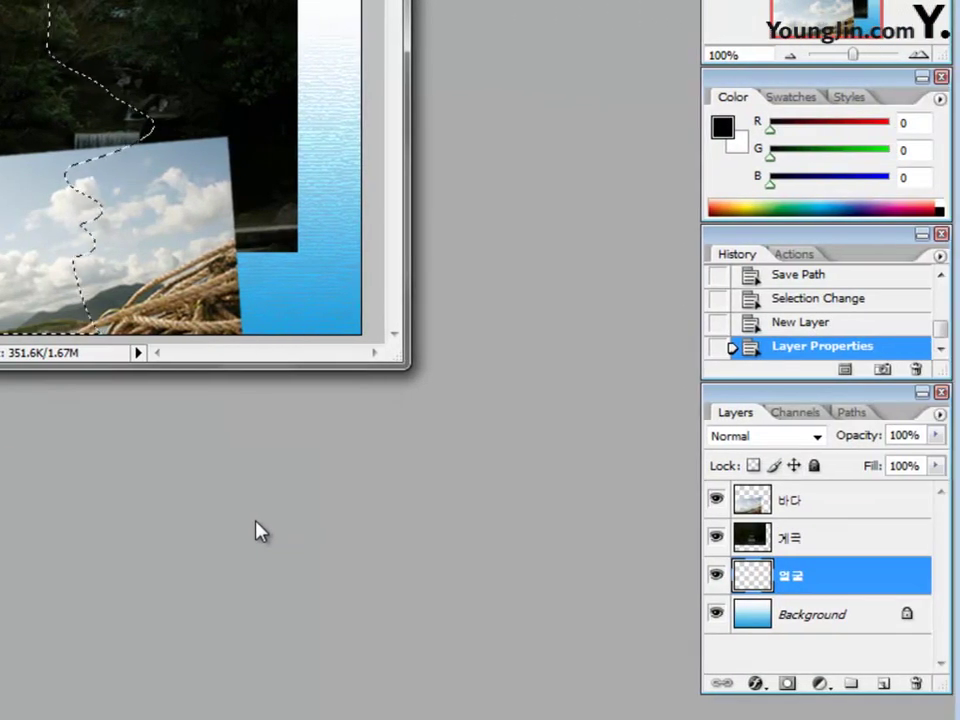
{"action": "key", "text": "alt+Delete"}
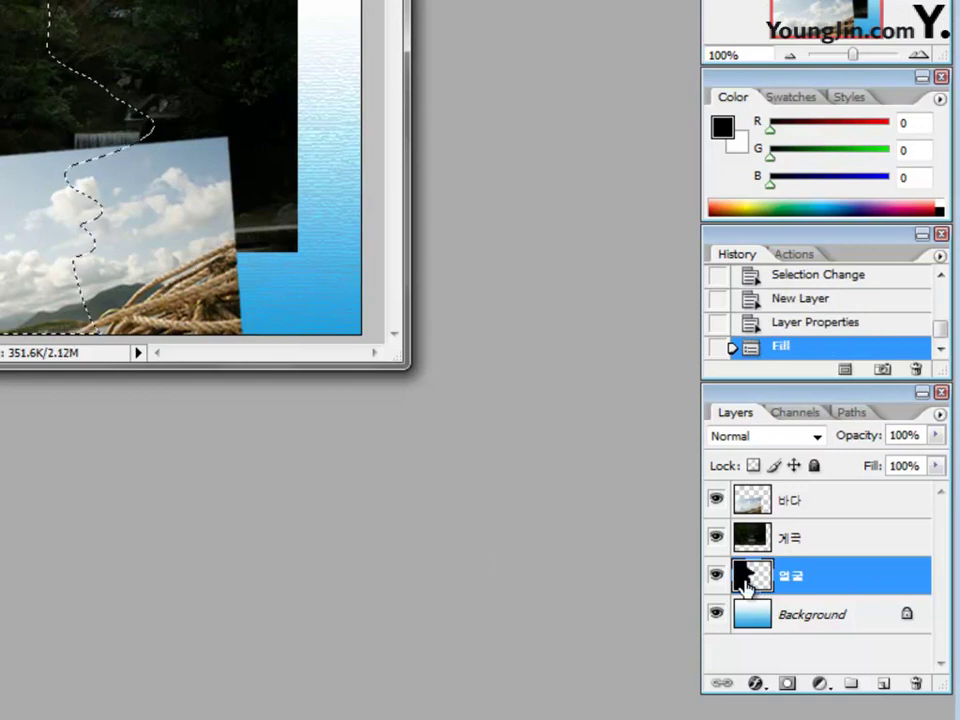
{"action": "left_click", "coordinate": [816, 557], "text": "alt"}
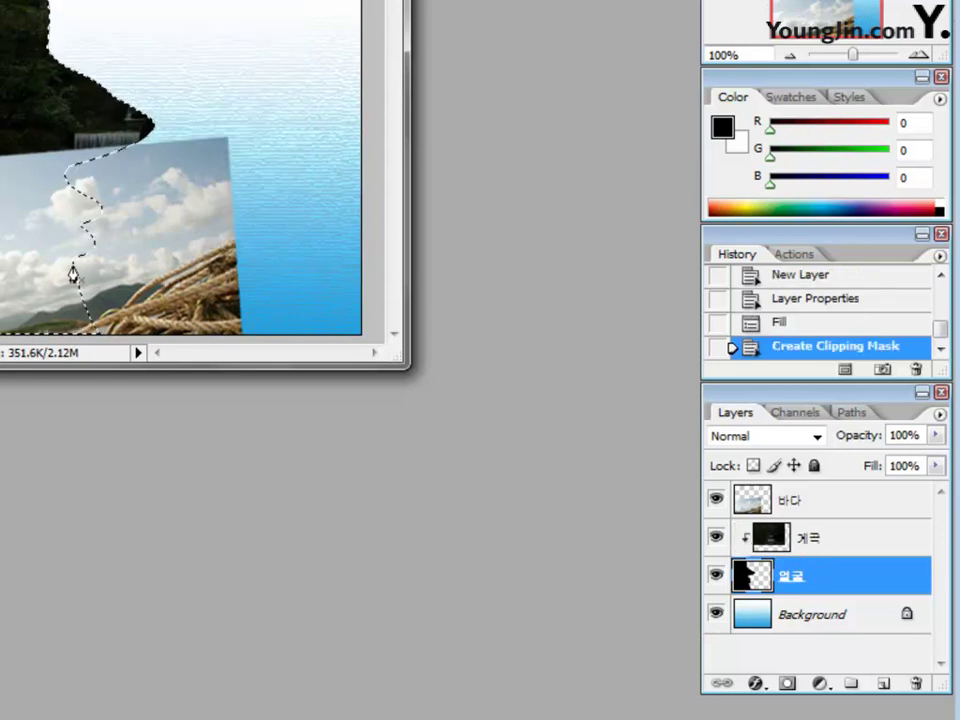
{"action": "left_click", "coordinate": [838, 519], "text": "alt"}
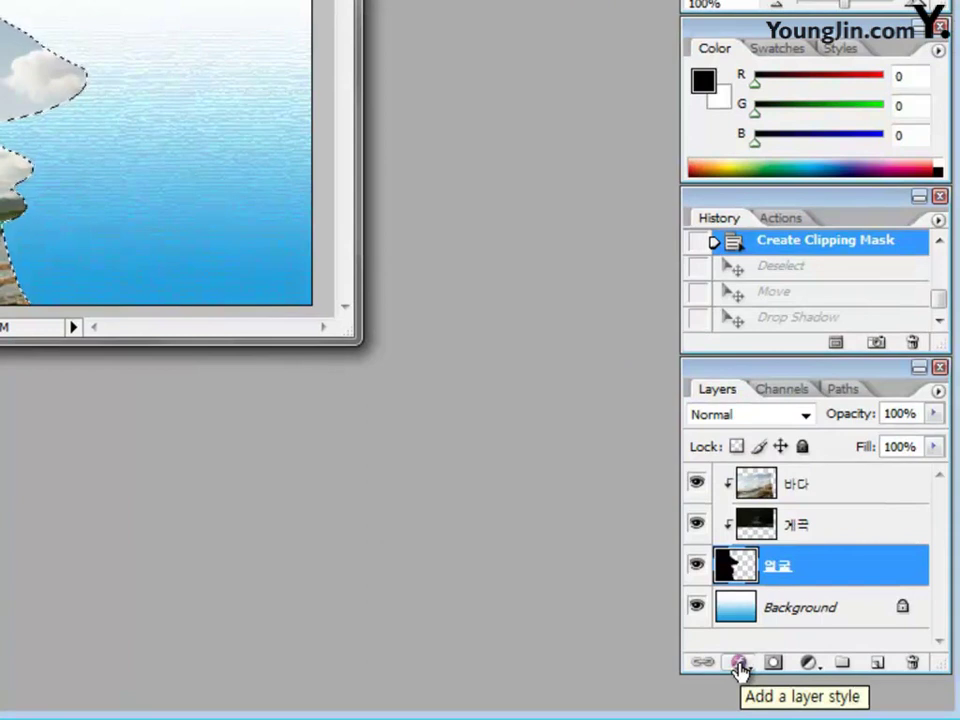
Apply a Drop Shadow with a size of 10 px to the 얼굴 layer and deselect the face outline.
{"action": "left_click", "coordinate": [739, 664]}
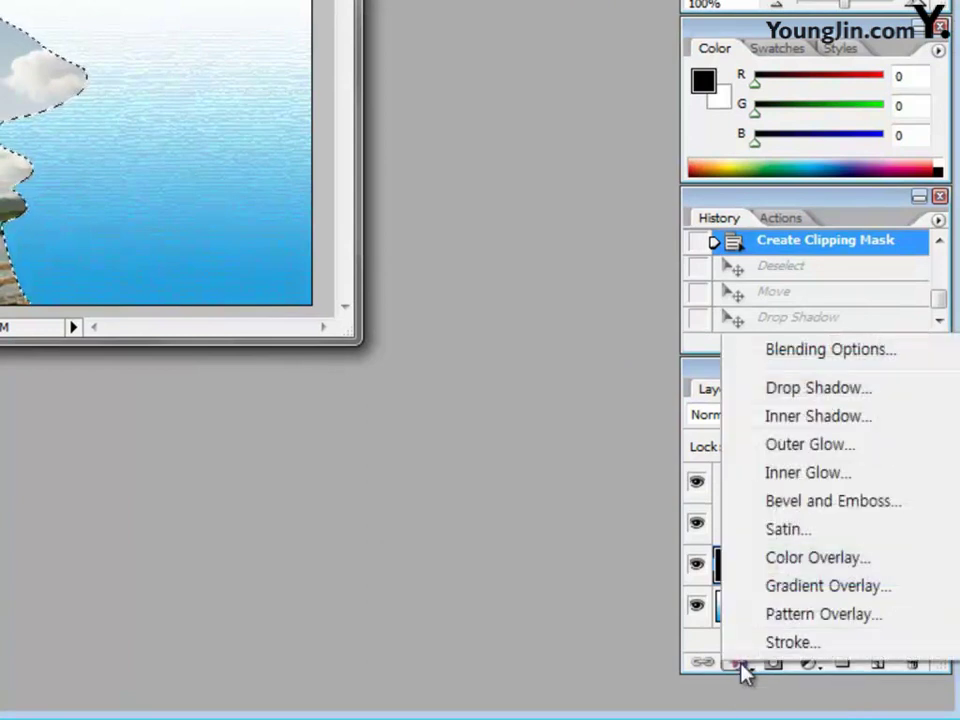
{"action": "left_click", "coordinate": [806, 389]}
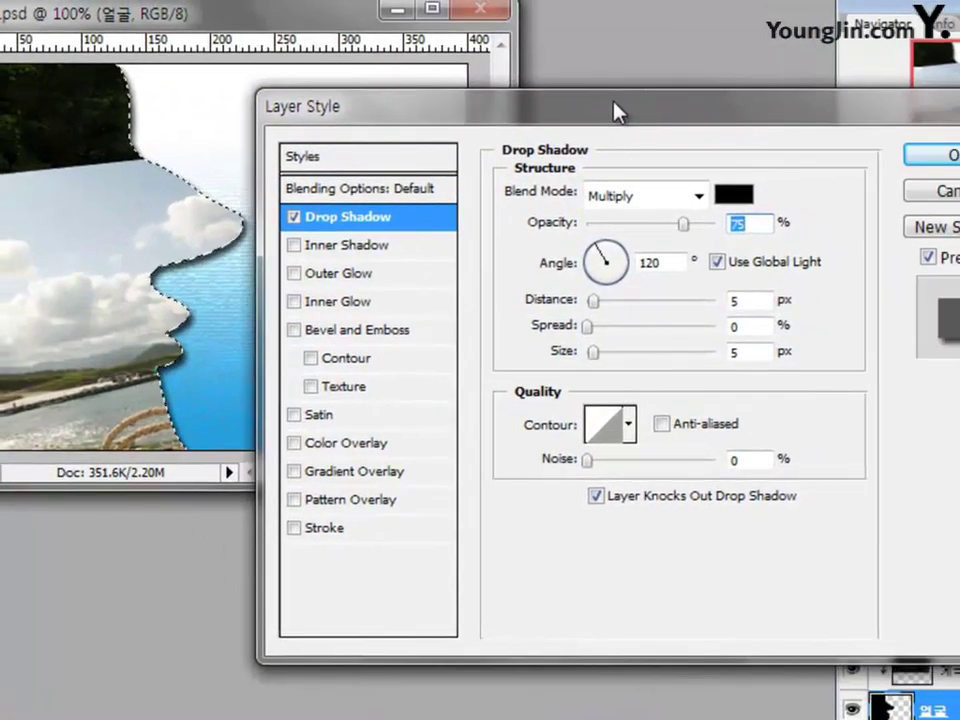
{"action": "double_click", "coordinate": [756, 352]}
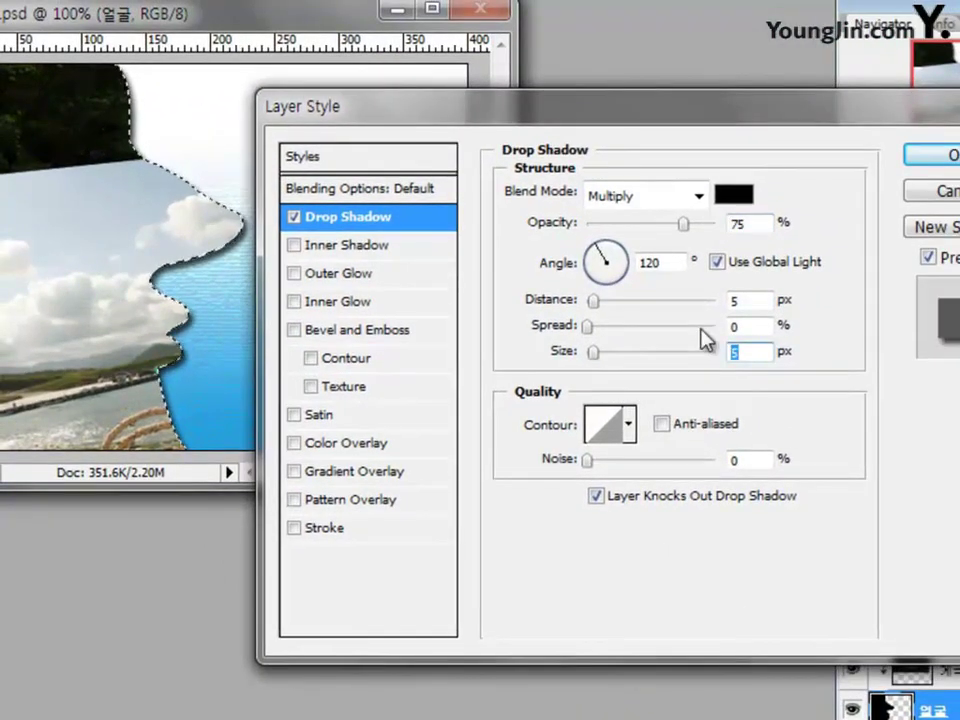
{"action": "type", "text": "10"}
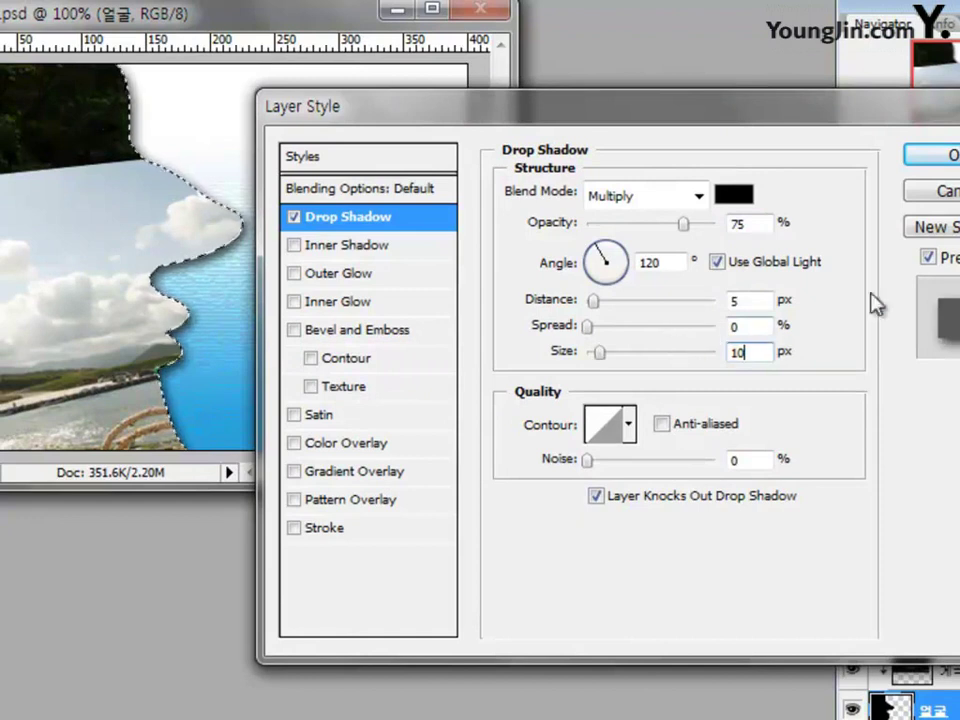
{"action": "left_click", "coordinate": [930, 155]}
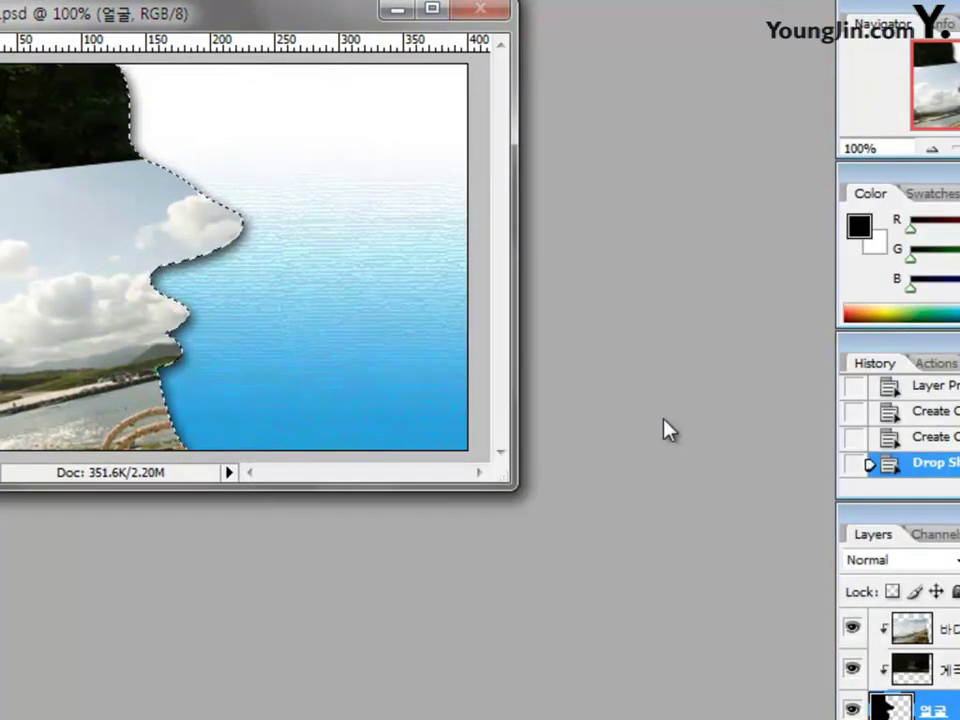
{"action": "key", "text": "ctrl+d"}
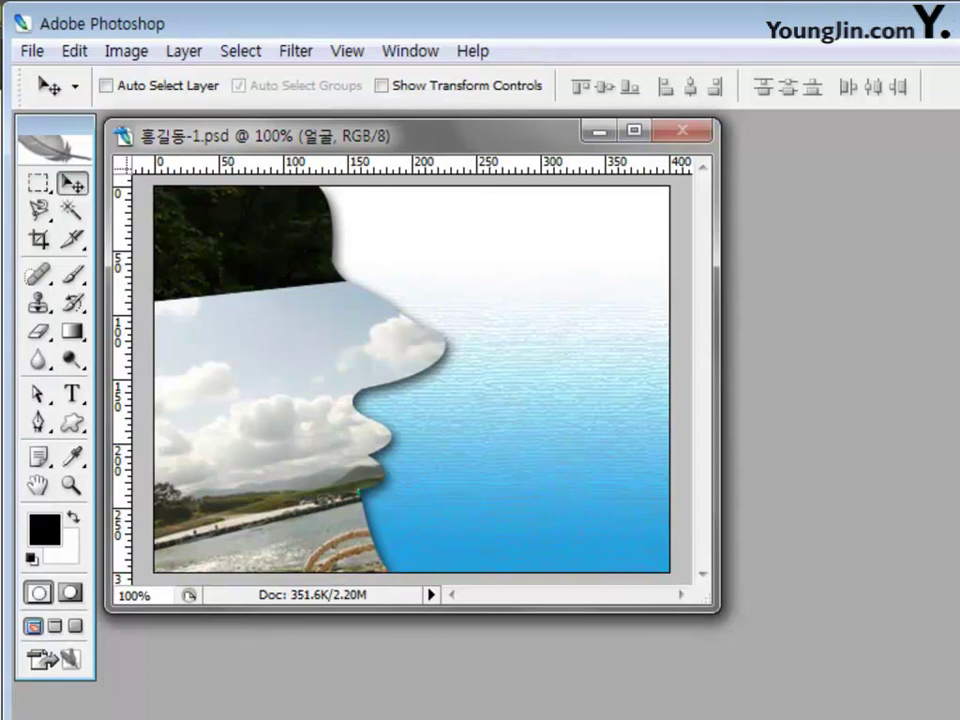
Select the 바다 layer and move its photo downward to reveal more of the forest in the face silhouette.
{"action": "left_click", "coordinate": [446, 476], "text": "ctrl"}
{"action": "left_click_drag", "start_coordinate": [271, 397], "coordinate": [280, 467]}
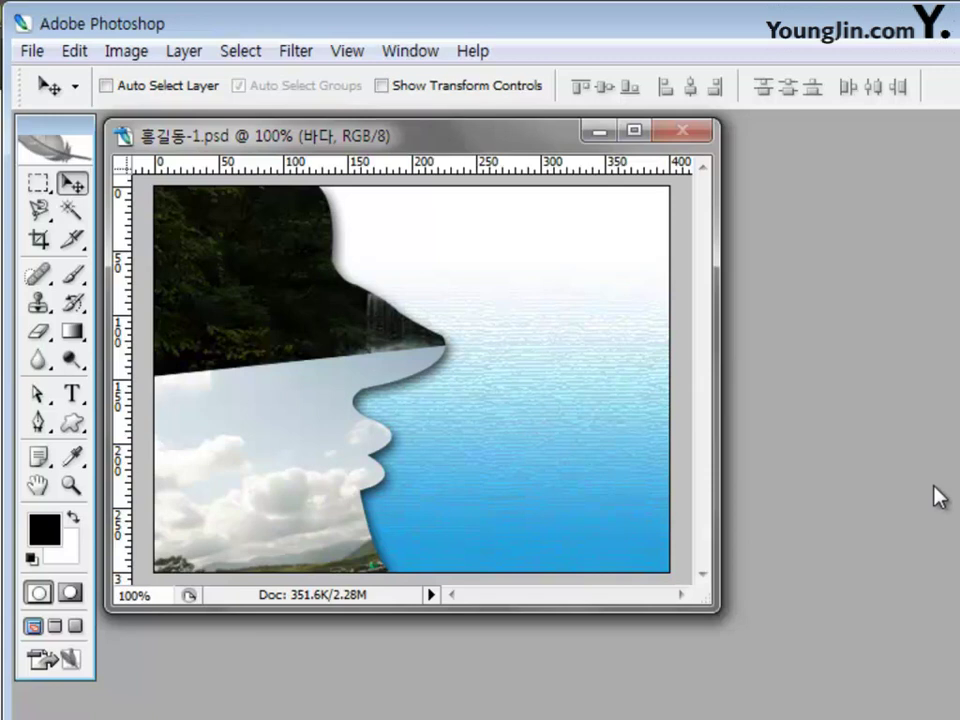
Set up the Custom Shape tool for shape layers with the Thought 2 shape and no layer style.
{"action": "left_click", "coordinate": [72, 425]}
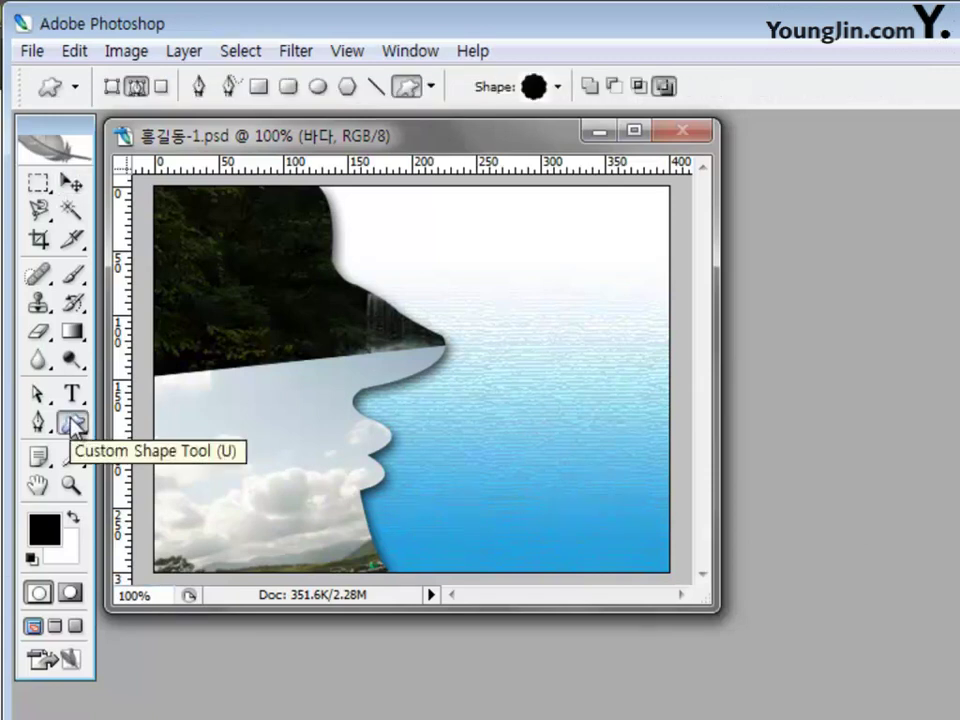
{"action": "left_click", "coordinate": [109, 90]}
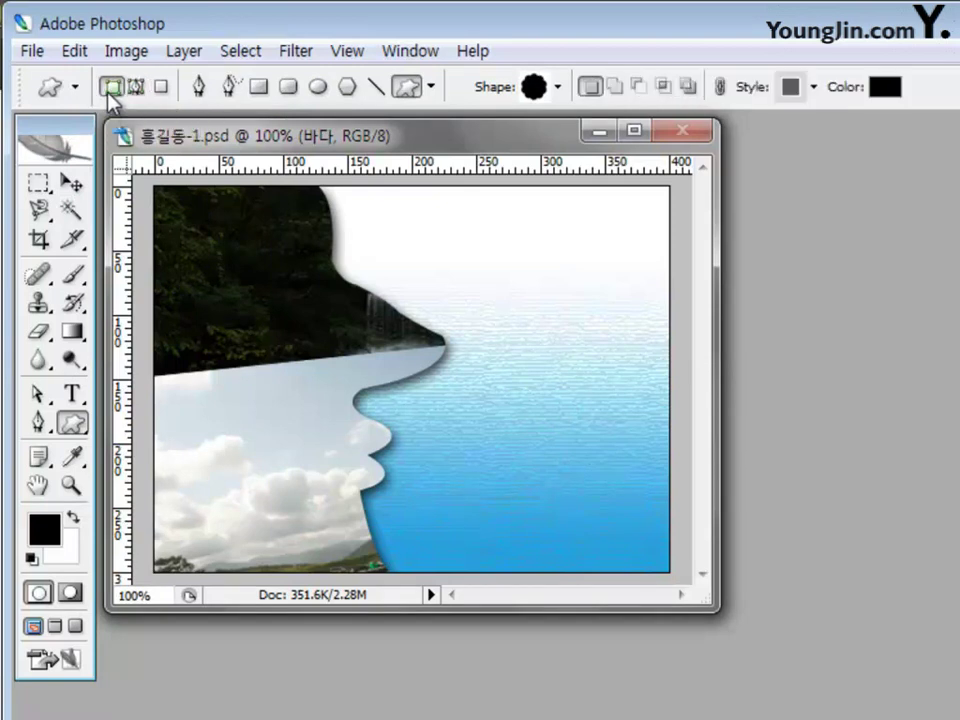
{"action": "left_click", "coordinate": [558, 87]}
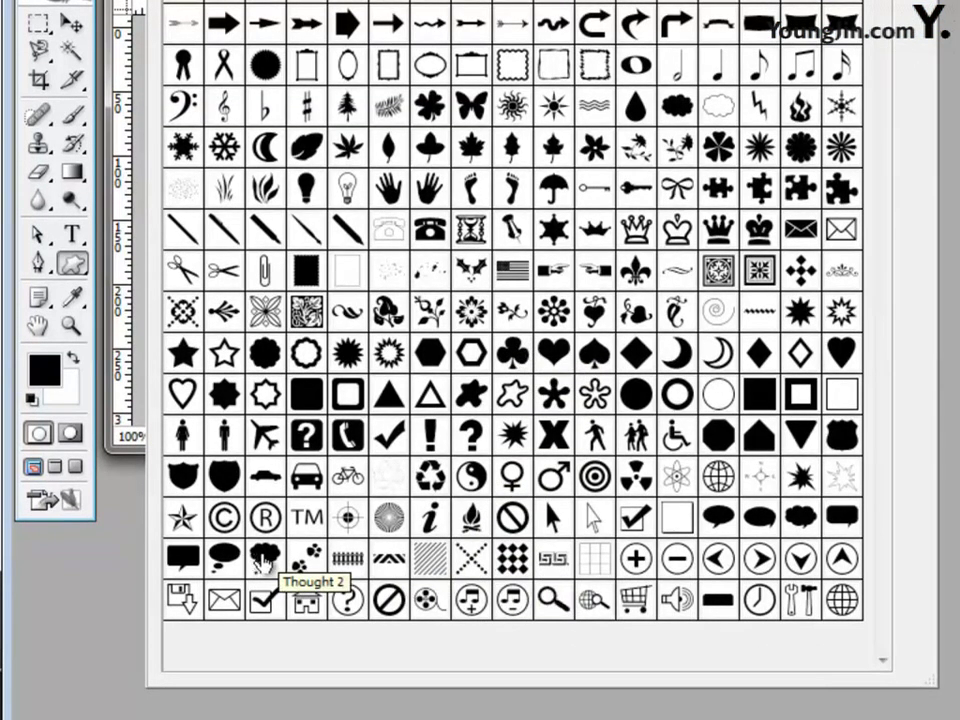
{"action": "left_click", "coordinate": [265, 560]}
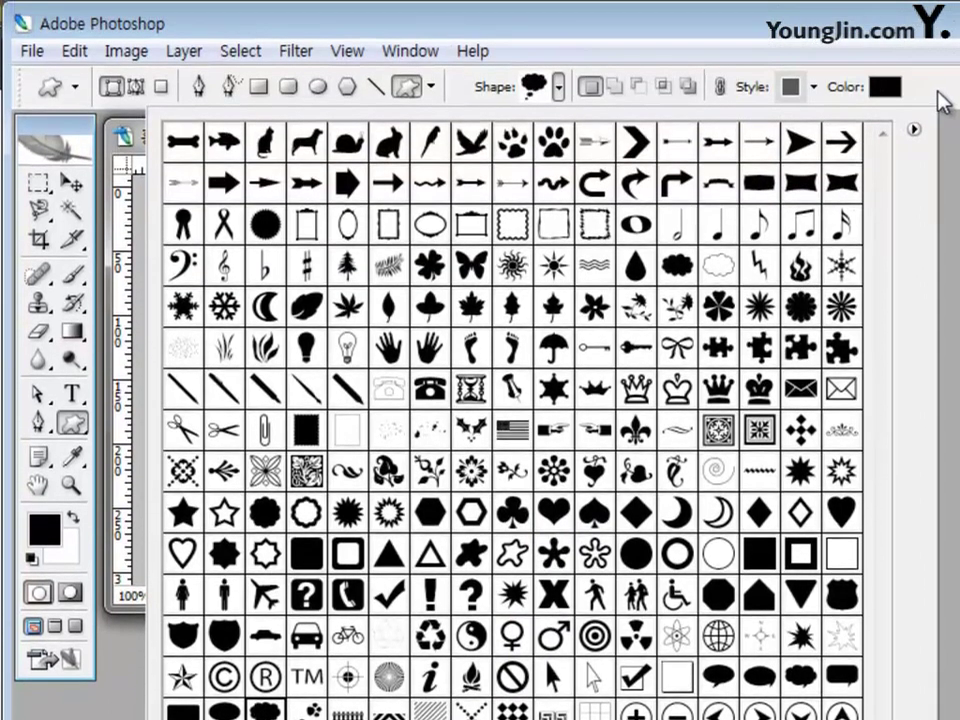
{"action": "left_click", "coordinate": [940, 100]}
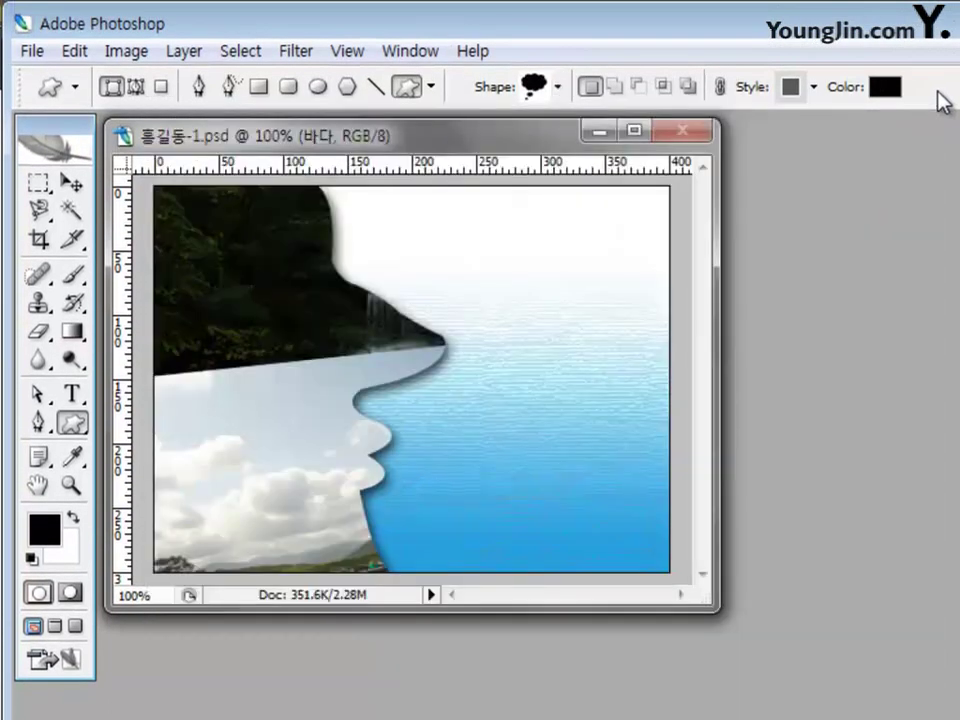
{"action": "left_click", "coordinate": [814, 88]}
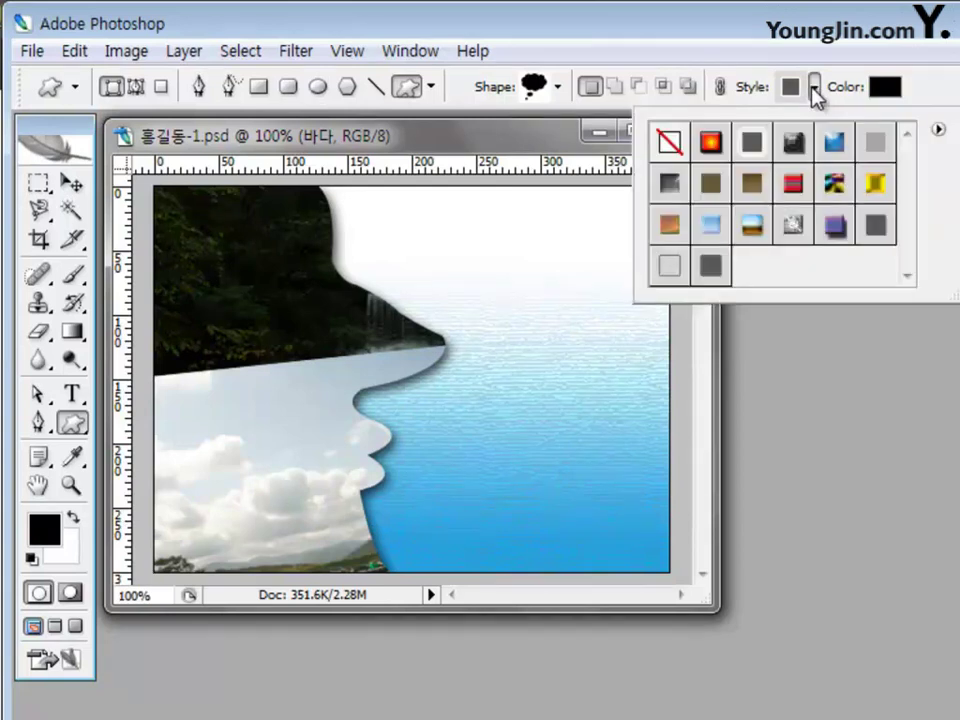
{"action": "left_click", "coordinate": [668, 143]}
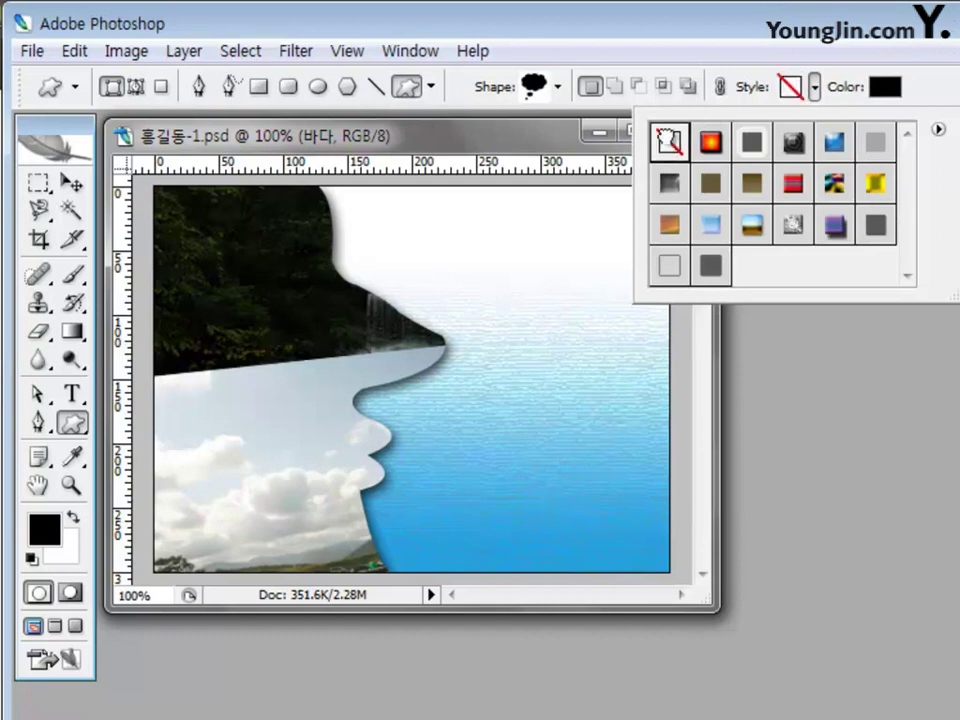
Set the shape colour to 0000ff and draw a thought bubble about 195 by 130 px across the face's mouth and neck.
{"action": "left_click", "coordinate": [885, 87]}
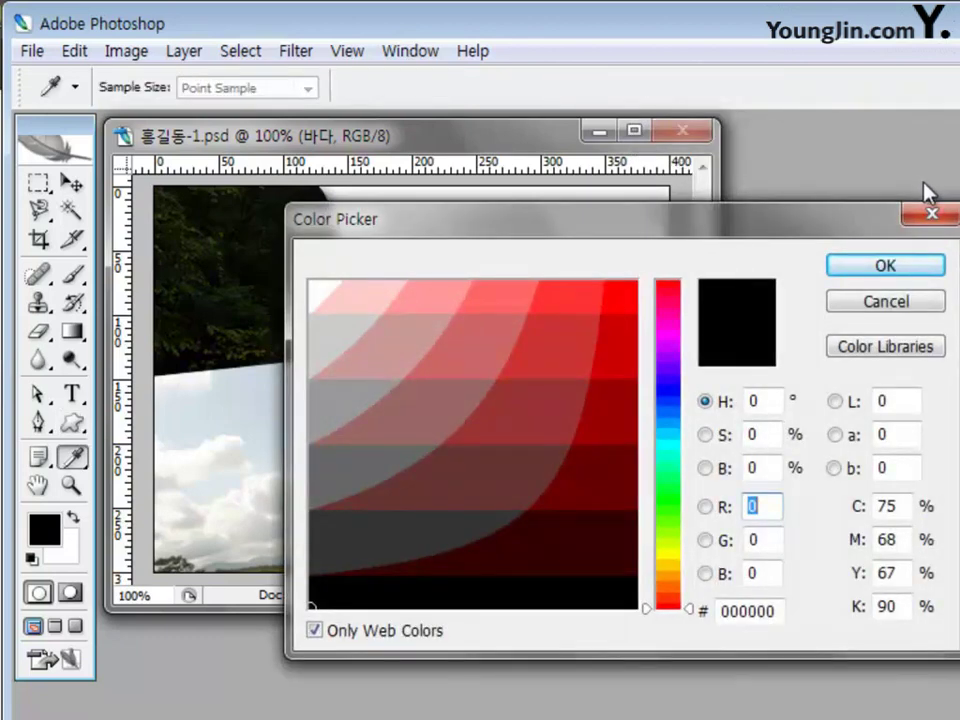
{"action": "left_click", "coordinate": [772, 610]}
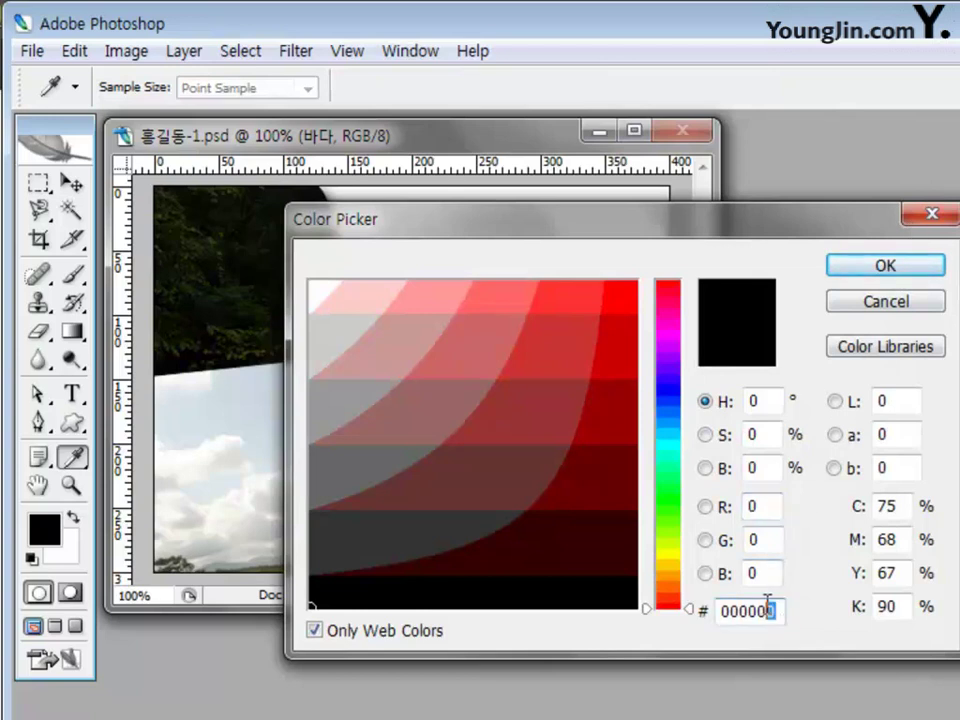
{"action": "left_click_drag", "start_coordinate": [767, 604], "coordinate": [778, 640]}
{"action": "type", "text": "ff"}
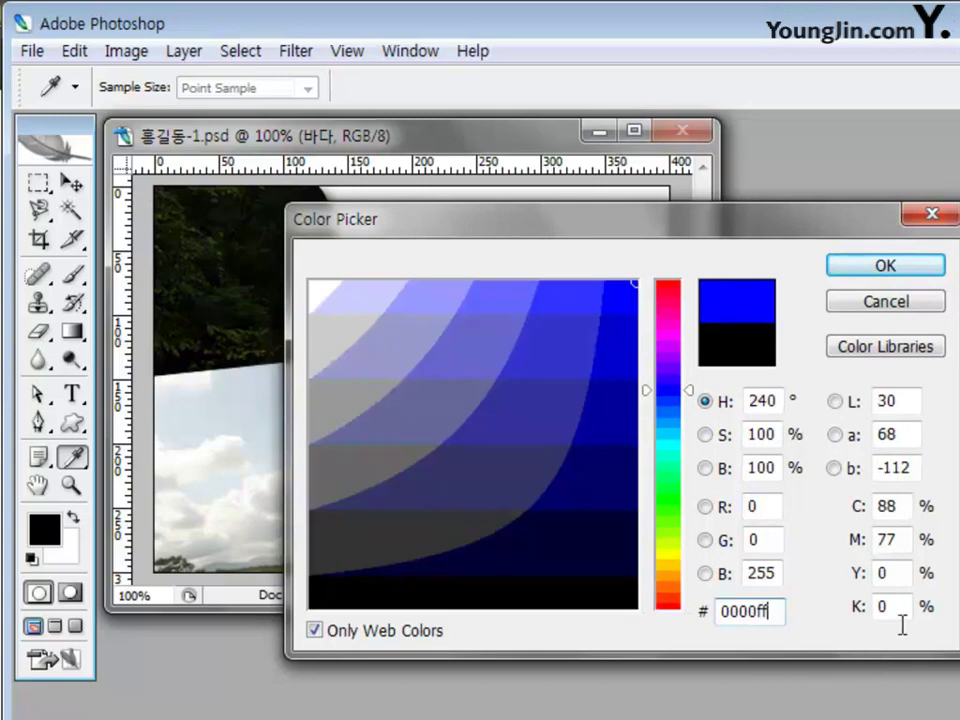
{"action": "left_click", "coordinate": [897, 272]}
{"action": "key", "text": "u"}
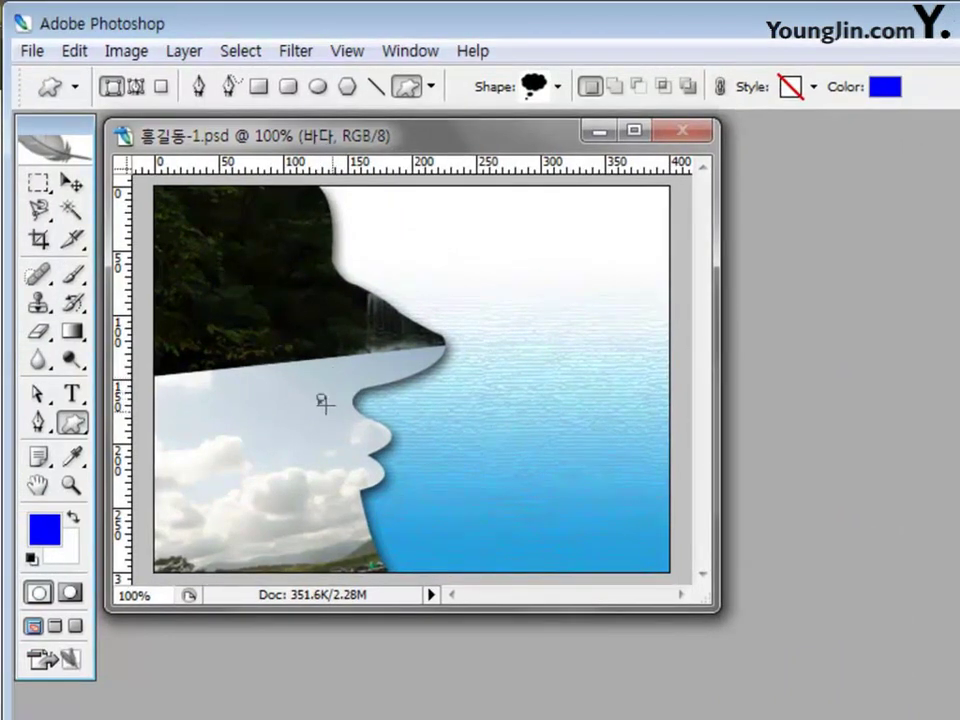
{"action": "left_click_drag", "start_coordinate": [321, 398], "coordinate": [570, 563]}
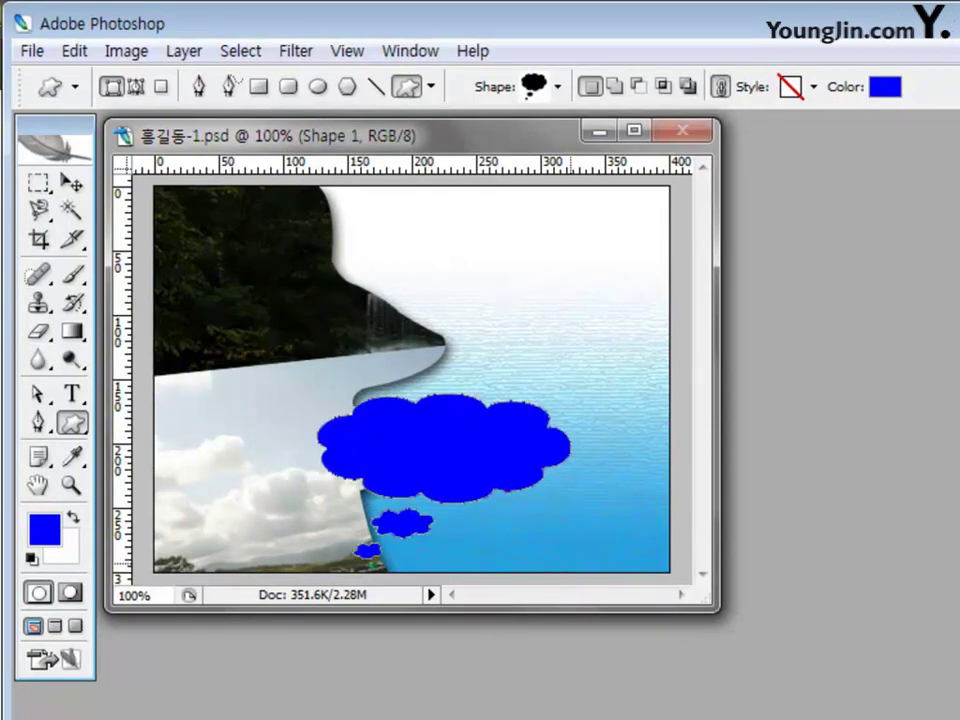
Flip the blue thought bubble horizontally and vertically so its small clouds sit at the upper right.
{"action": "key", "text": "ctrl+t"}
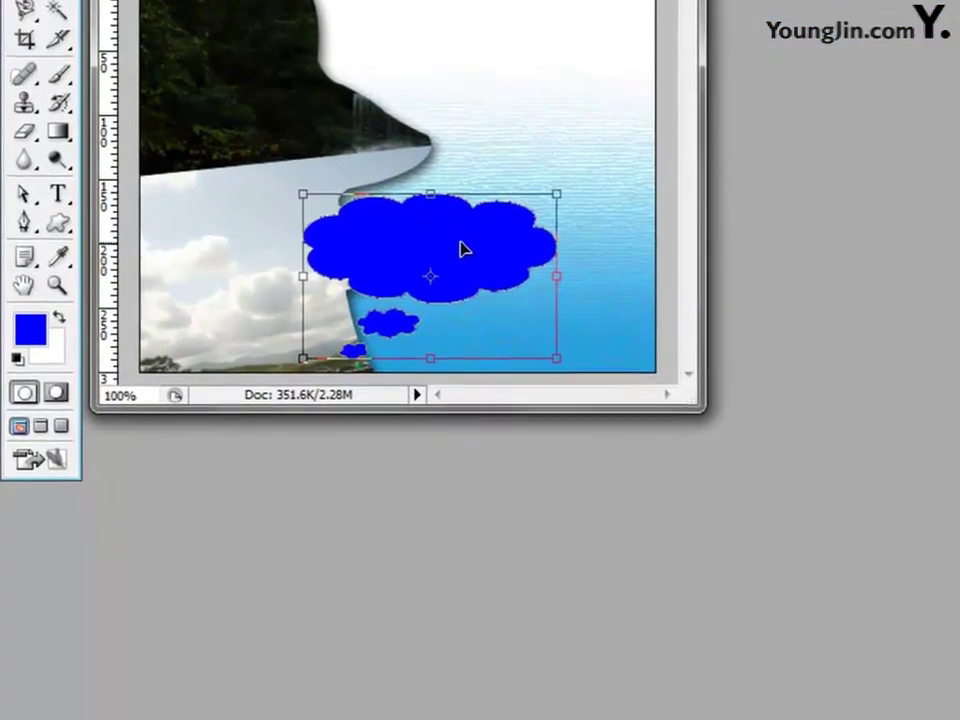
{"action": "right_click", "coordinate": [469, 349]}
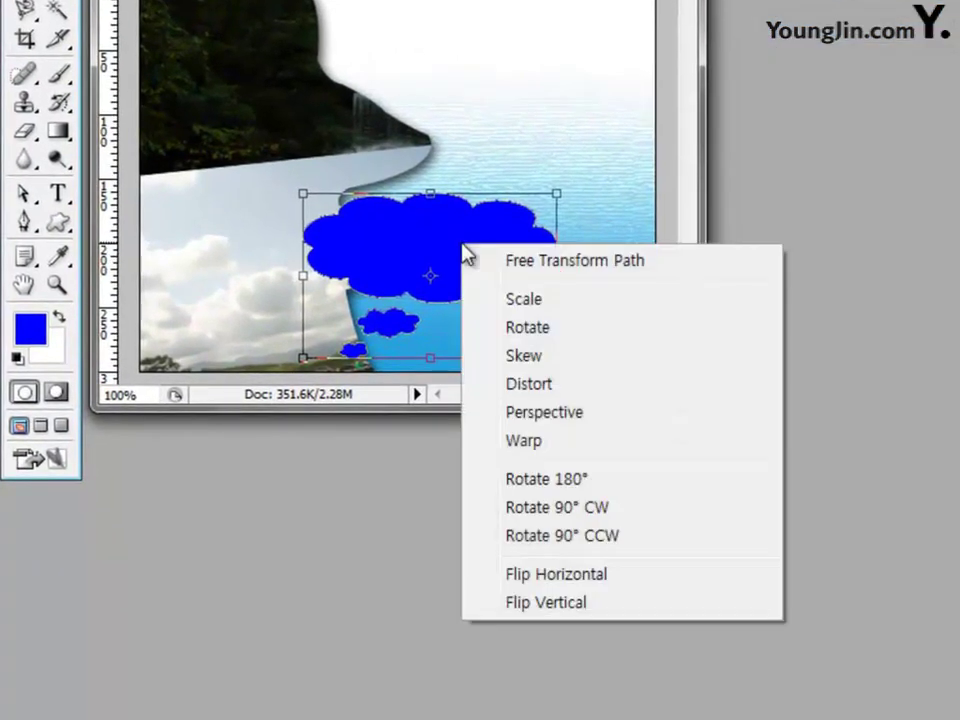
{"action": "left_click", "coordinate": [538, 578]}
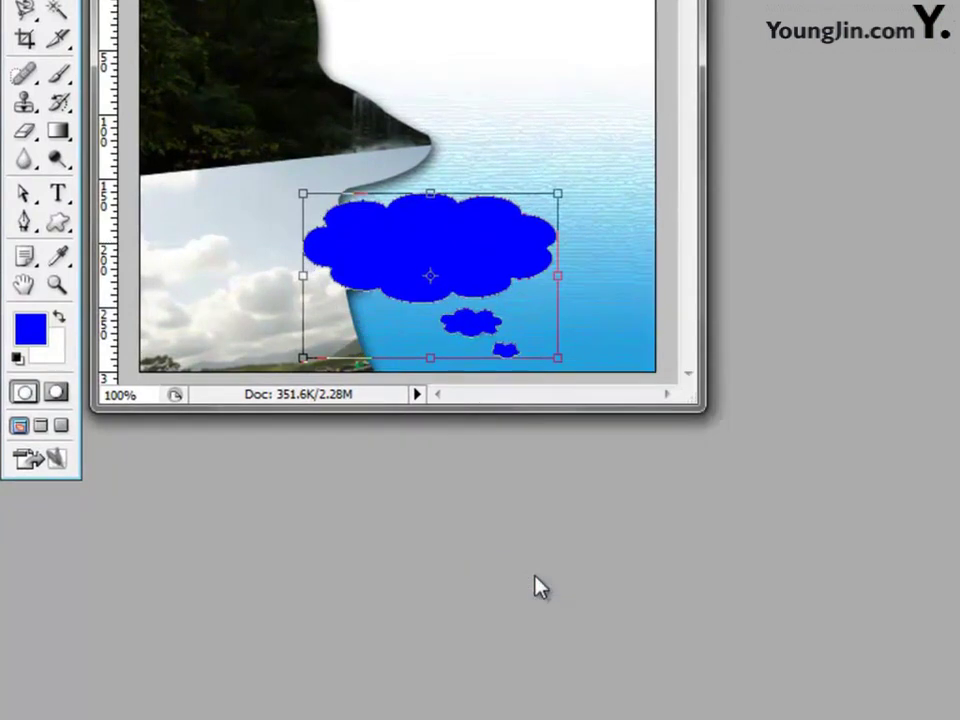
{"action": "right_click", "coordinate": [493, 255]}
{"action": "left_click", "coordinate": [562, 620]}
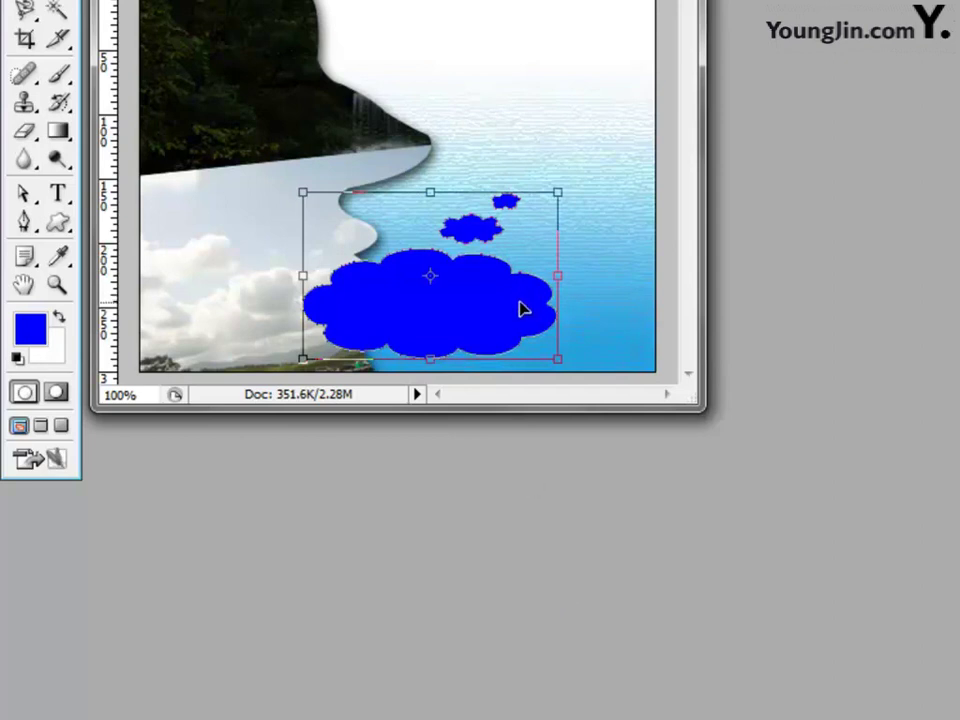
Move the thought bubble up and left, stretch it to 107% height and slightly wider, and deselect its vector mask.
{"action": "left_click_drag", "start_coordinate": [520, 310], "coordinate": [489, 283]}
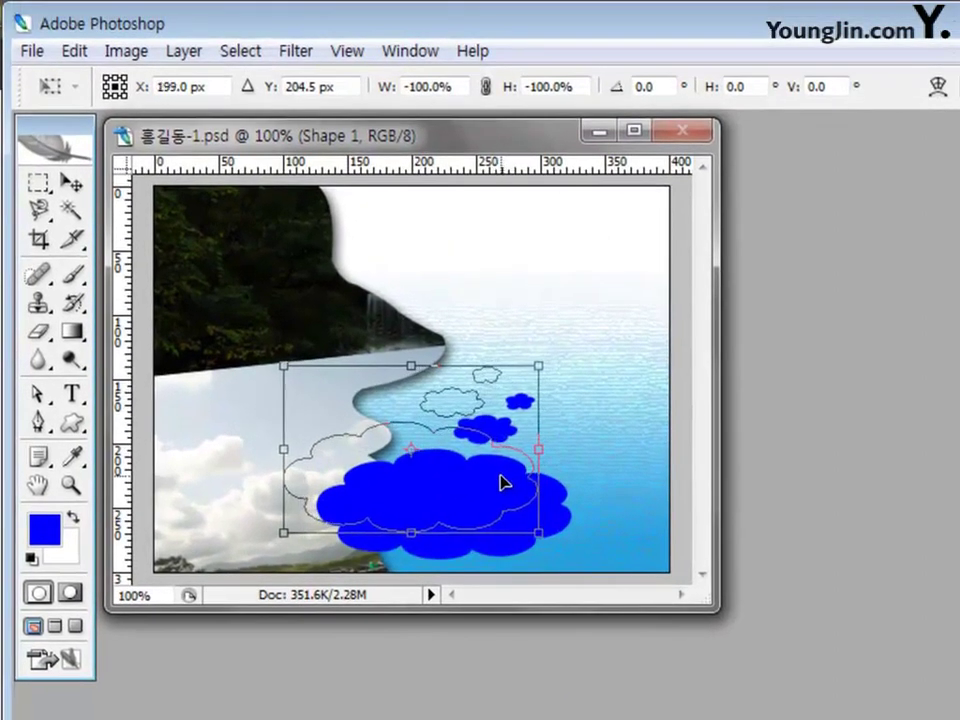
{"action": "left_click_drag", "start_coordinate": [503, 483], "coordinate": [493, 481]}
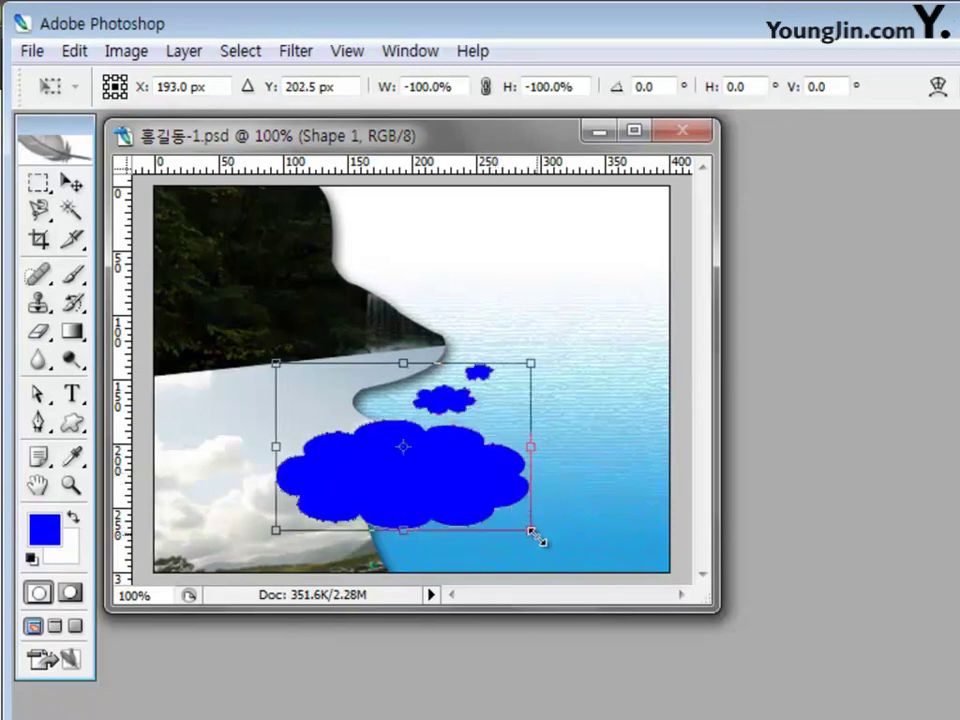
{"action": "left_click_drag", "start_coordinate": [405, 529], "coordinate": [407, 541]}
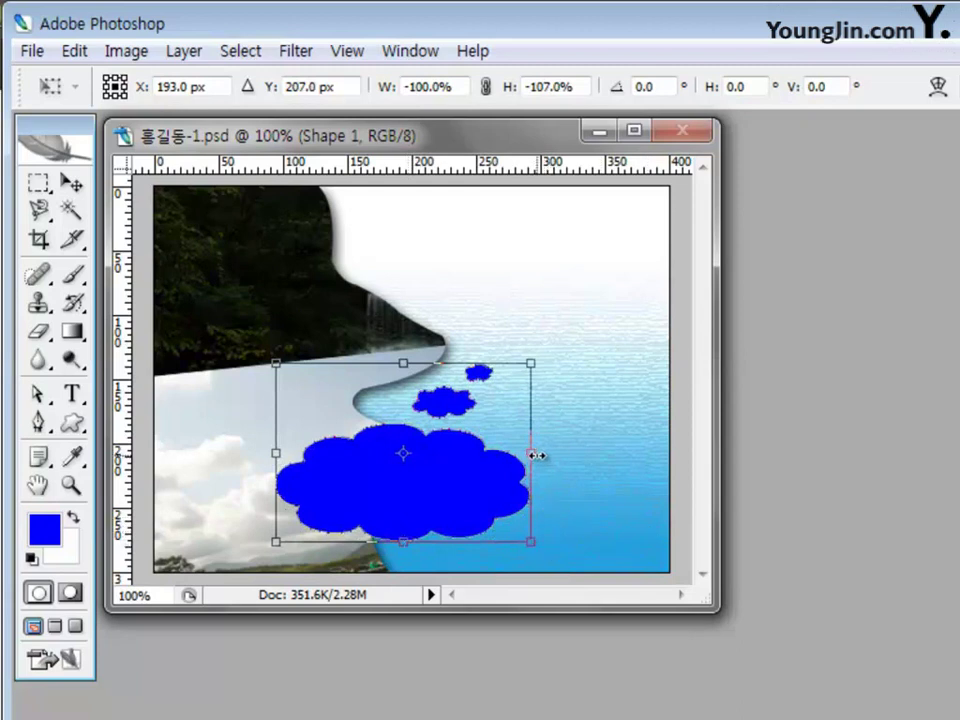
{"action": "left_click_drag", "start_coordinate": [535, 456], "coordinate": [542, 456]}
{"action": "key", "text": "Return"}
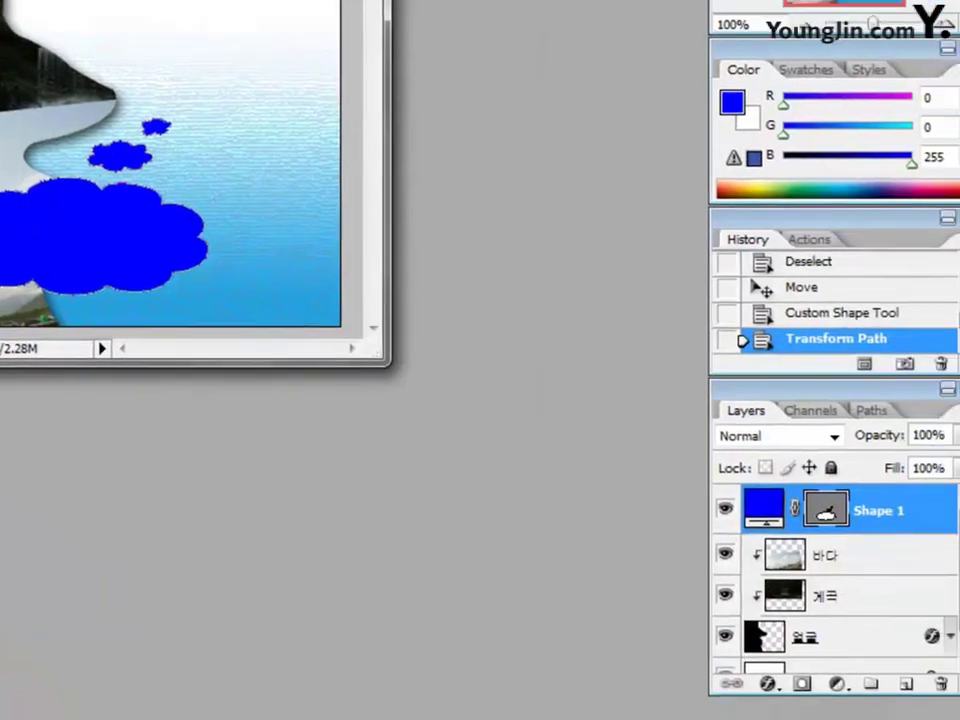
{"action": "left_click", "coordinate": [800, 534]}
{"action": "left_click", "coordinate": [850, 489]}
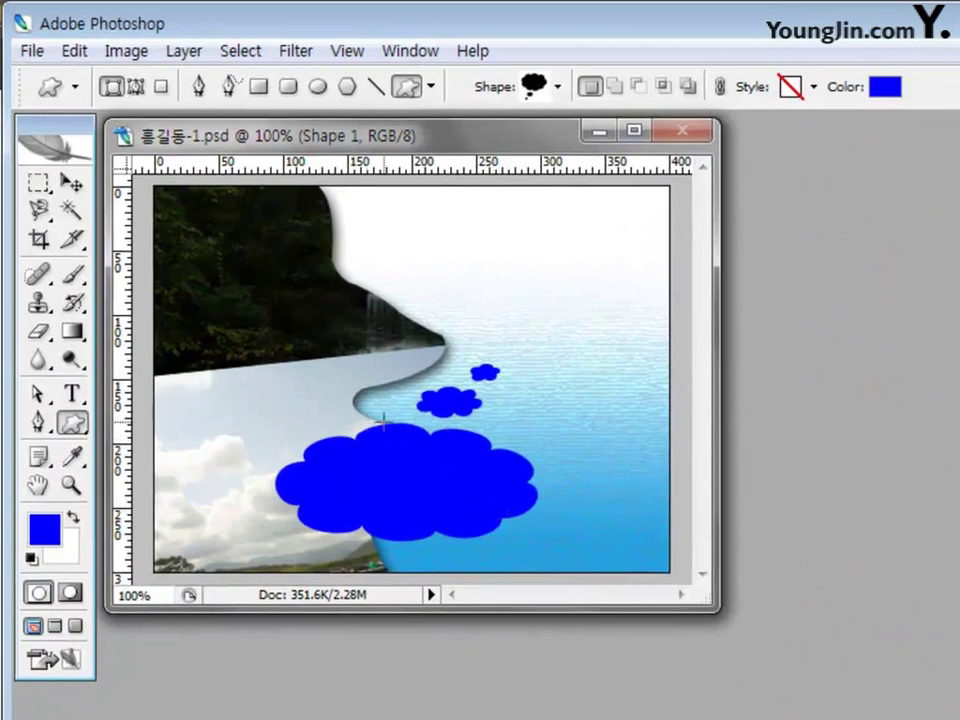
{"action": "right_click", "coordinate": [77, 88]}
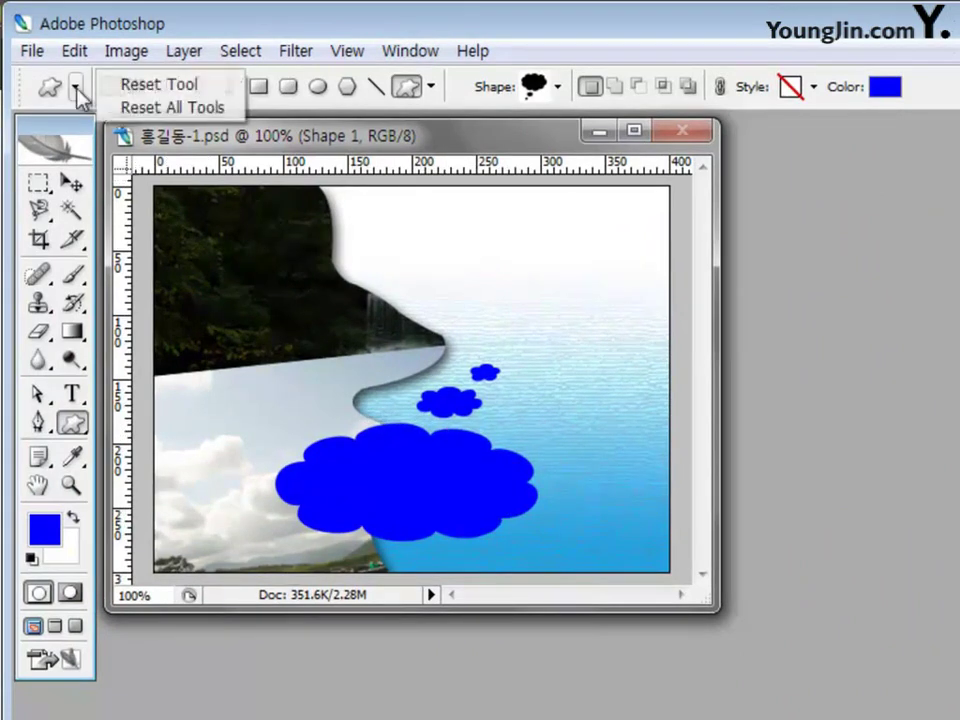
{"action": "left_click", "coordinate": [150, 86]}
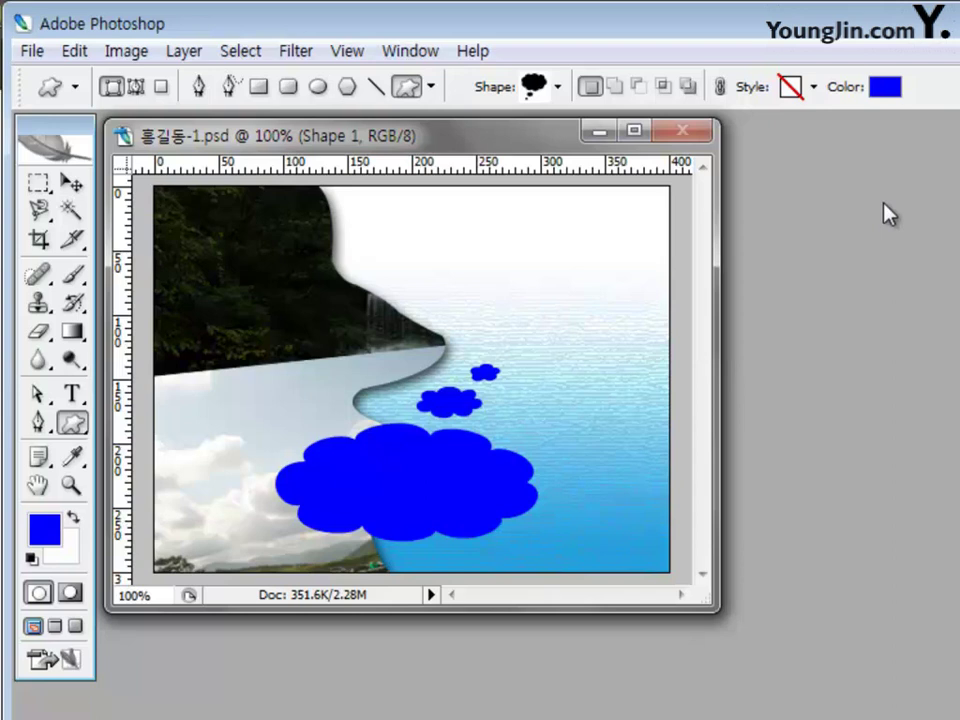
{"action": "right_click", "coordinate": [74, 88]}
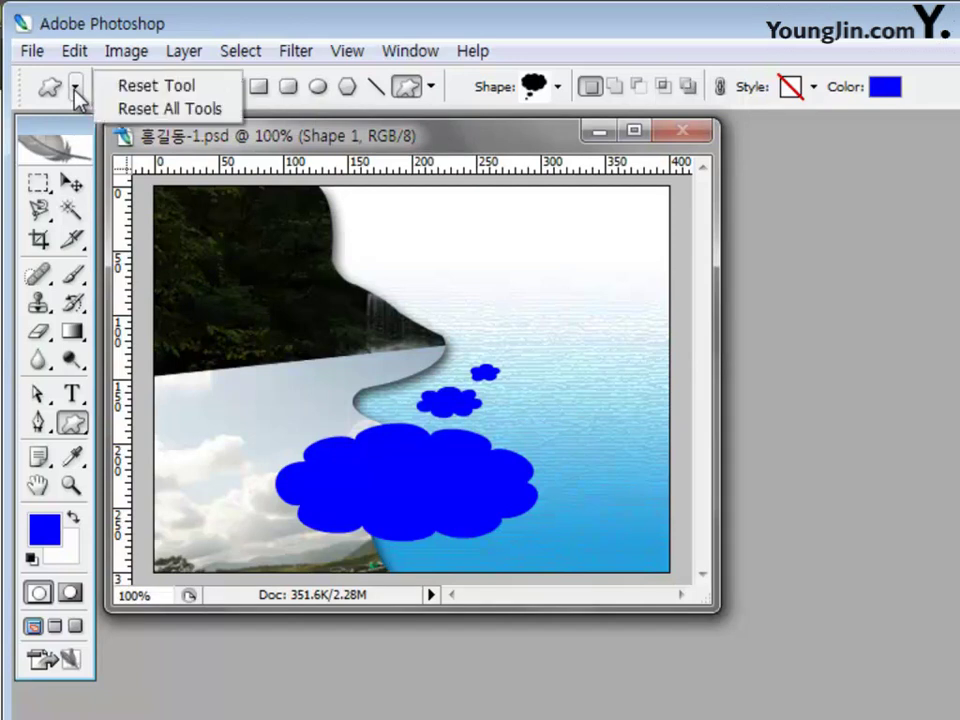
{"action": "left_click", "coordinate": [214, 88]}
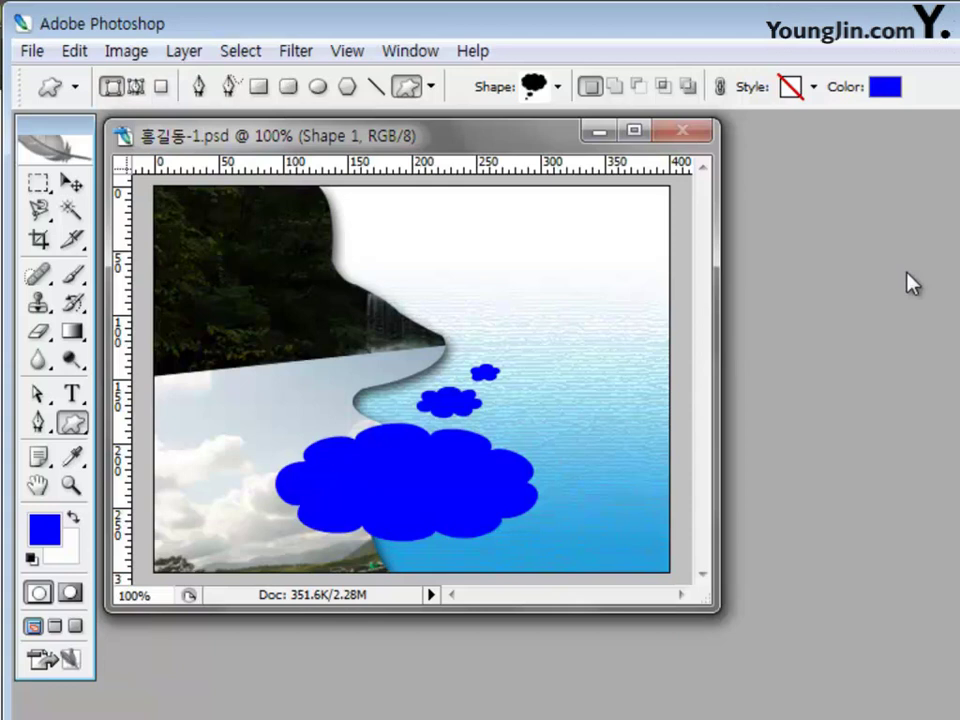
Choose the airplane custom shape, set its colour to 000099, and draw it about 125 by 105 px in the image's upper right.
{"action": "left_click", "coordinate": [558, 87]}
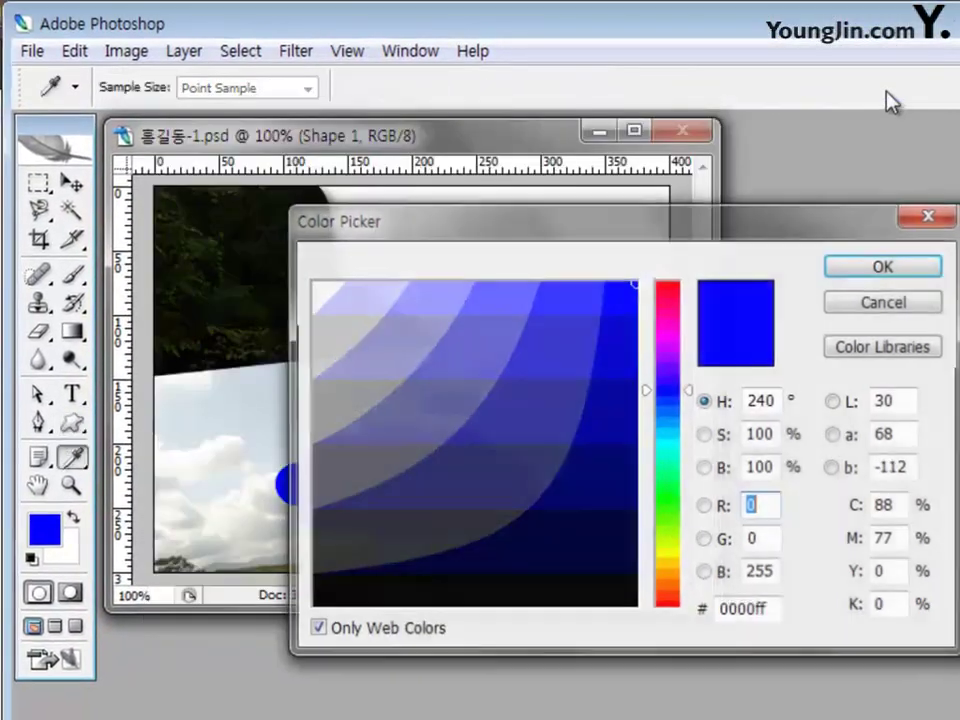
{"action": "left_click_drag", "start_coordinate": [709, 227], "coordinate": [959, 206]}
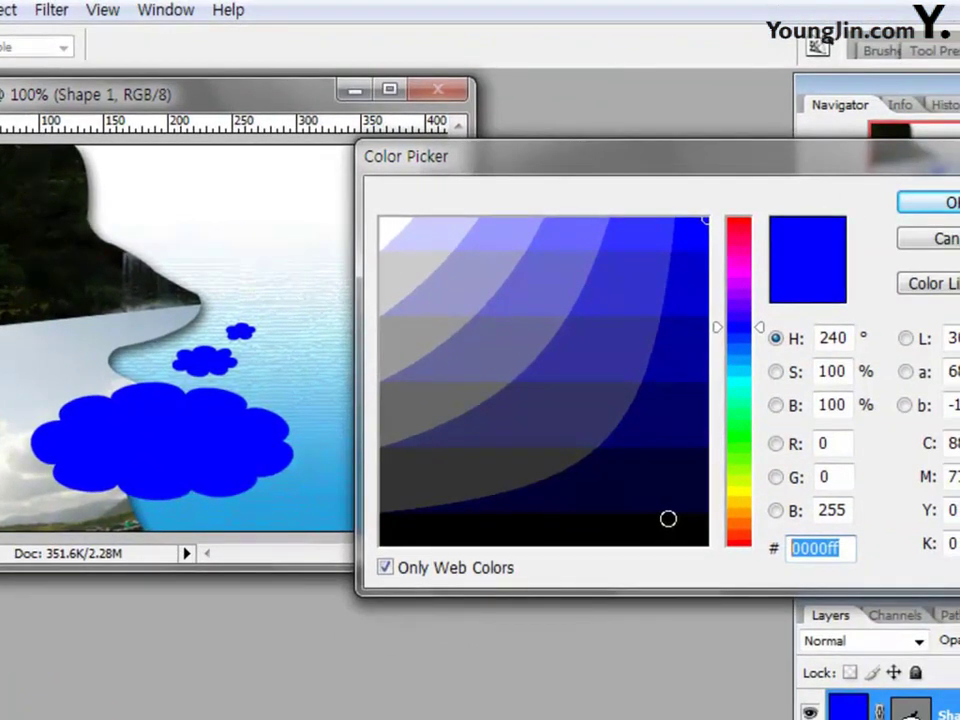
{"action": "type", "text": "000099"}
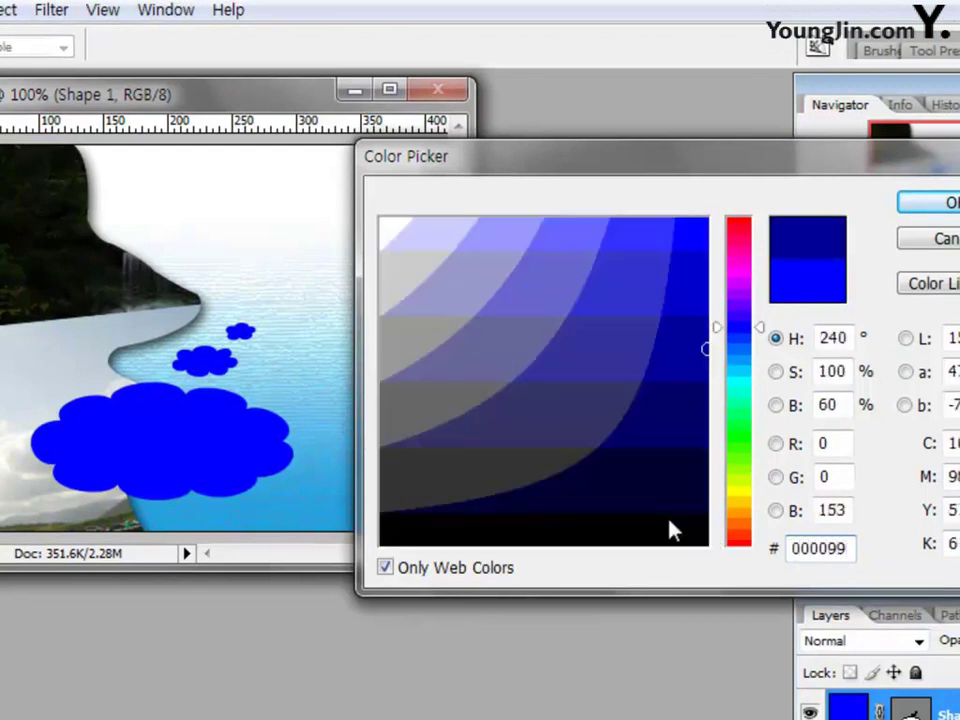
{"action": "key", "text": "Return"}
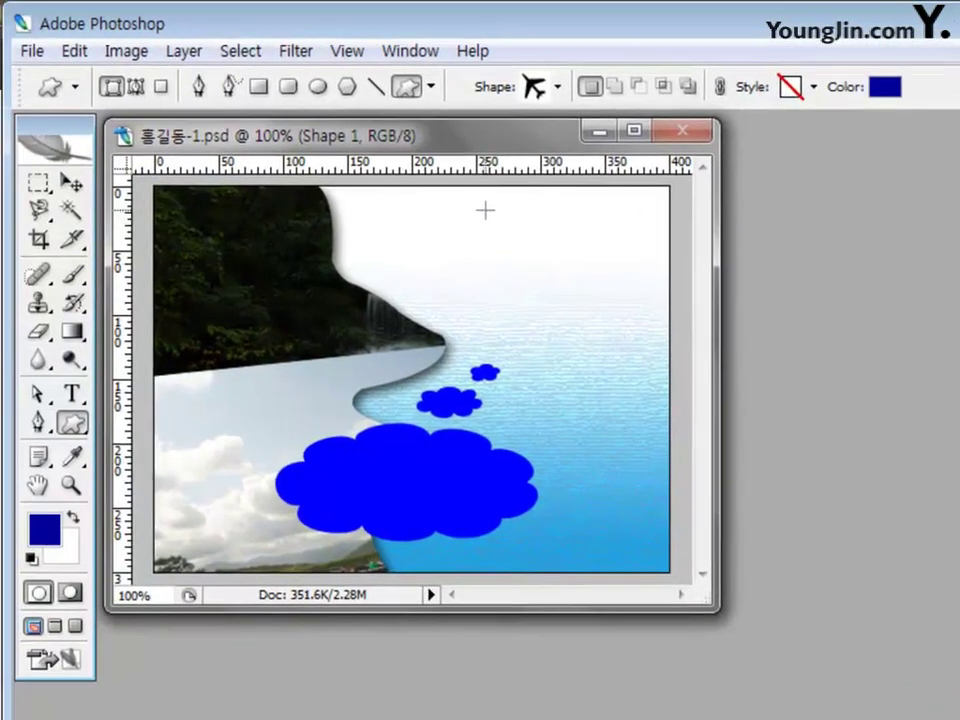
{"action": "left_click_drag", "start_coordinate": [427, 198], "coordinate": [642, 340]}
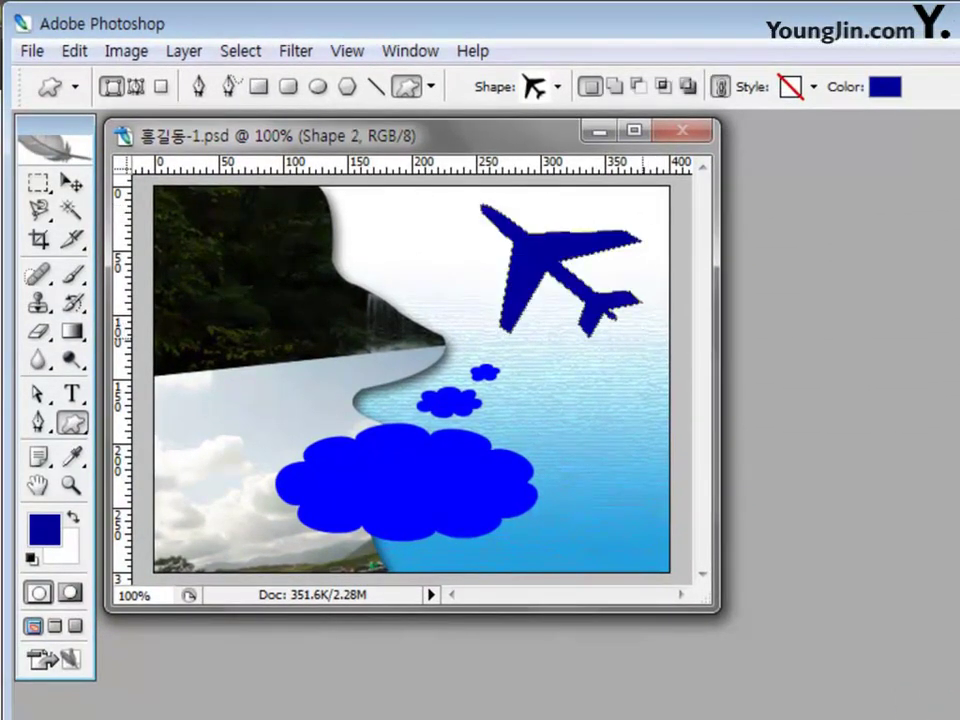
Flip the airplane horizontally, stretch it slightly taller downward, and narrow it from its left edge.
{"action": "key", "text": "ctrl+t"}
{"action": "right_click", "coordinate": [566, 269]}
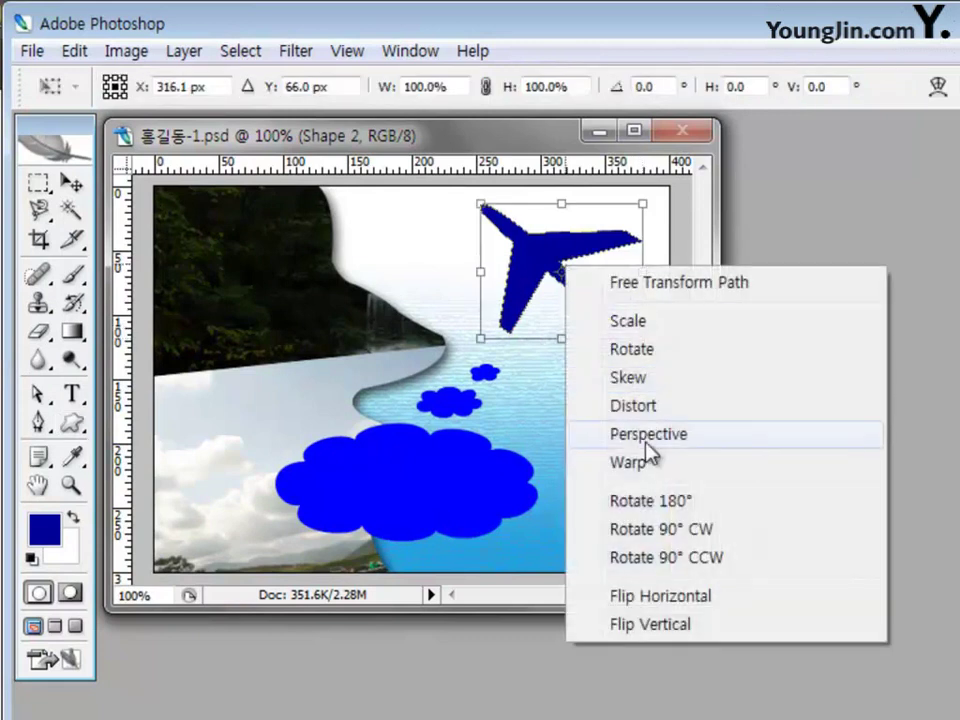
{"action": "left_click", "coordinate": [648, 598]}
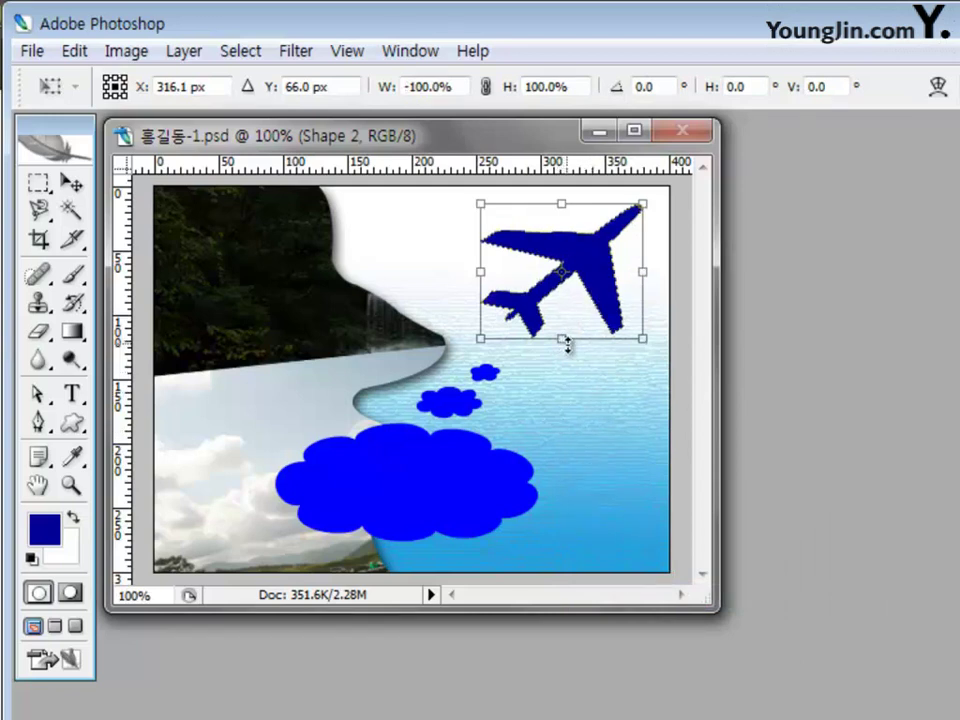
{"action": "left_click_drag", "start_coordinate": [566, 343], "coordinate": [570, 358]}
{"action": "left_click_drag", "start_coordinate": [477, 279], "coordinate": [490, 282]}
{"action": "double_click", "coordinate": [619, 274]}
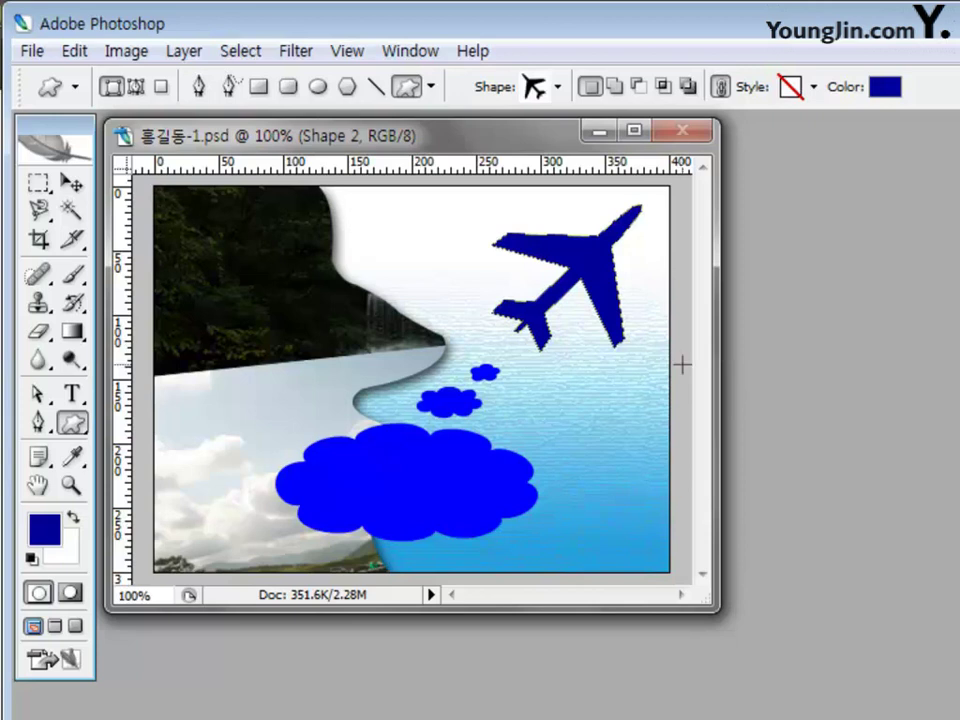
Set up the Horizontal Type tool with Arial Regular, 30 pt and white as the text colour.
{"action": "left_click", "coordinate": [72, 394]}
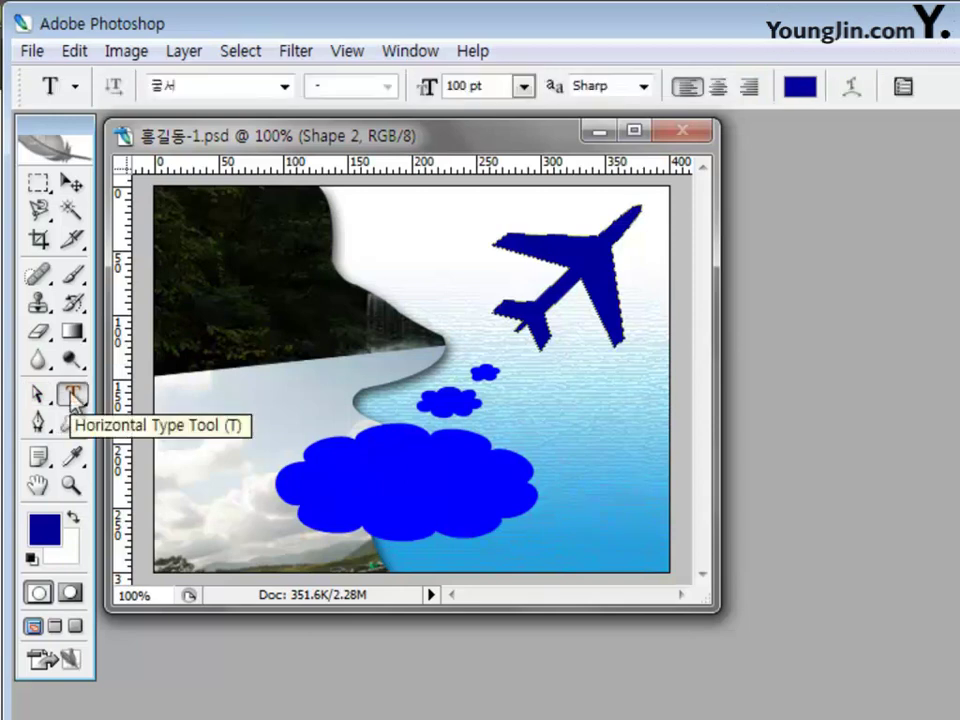
{"action": "left_click", "coordinate": [286, 88]}
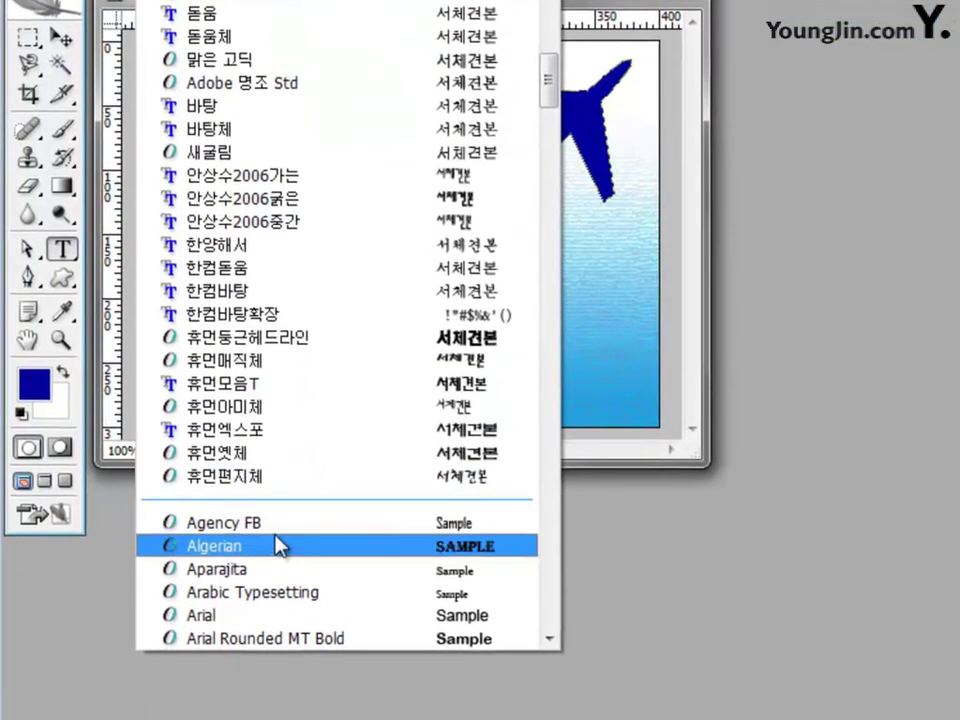
{"action": "left_click", "coordinate": [270, 616]}
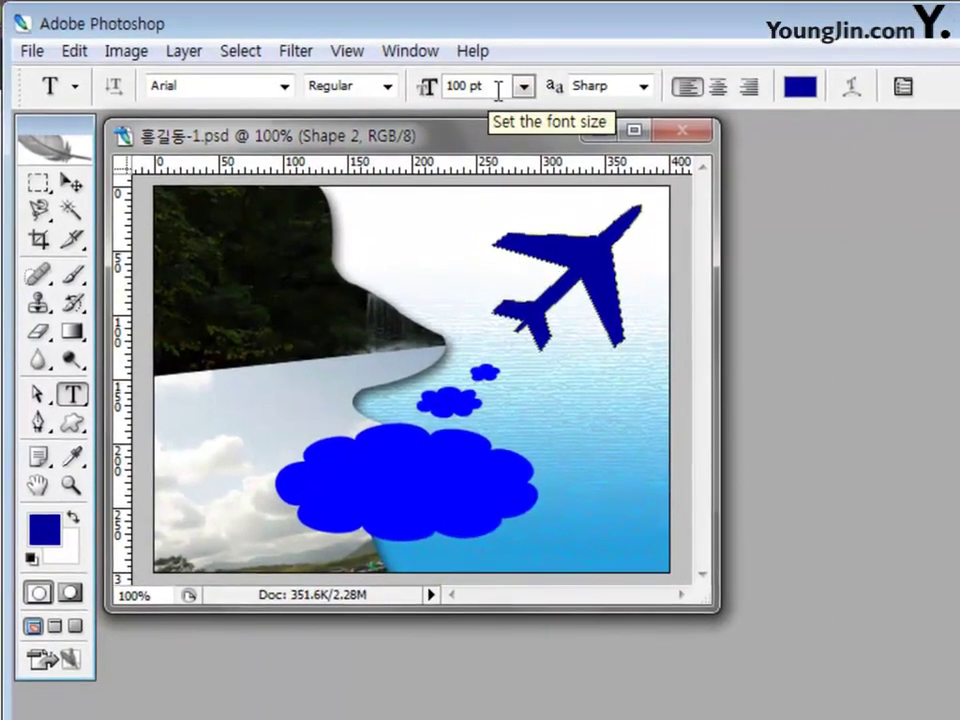
{"action": "double_click", "coordinate": [490, 86]}
{"action": "type", "text": "30"}
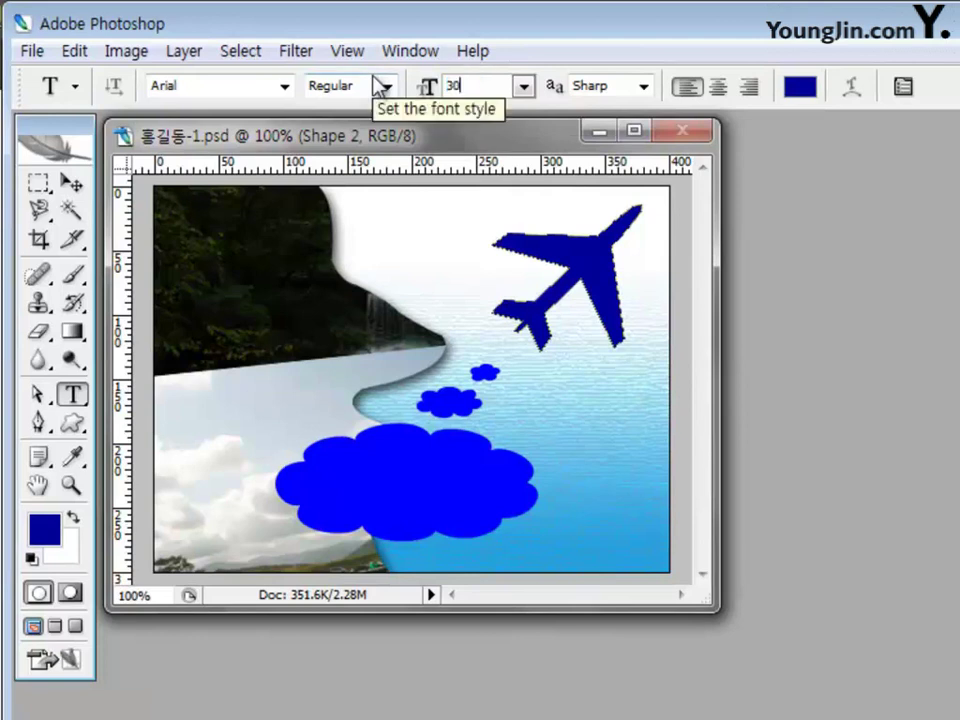
{"action": "key", "text": "Return"}
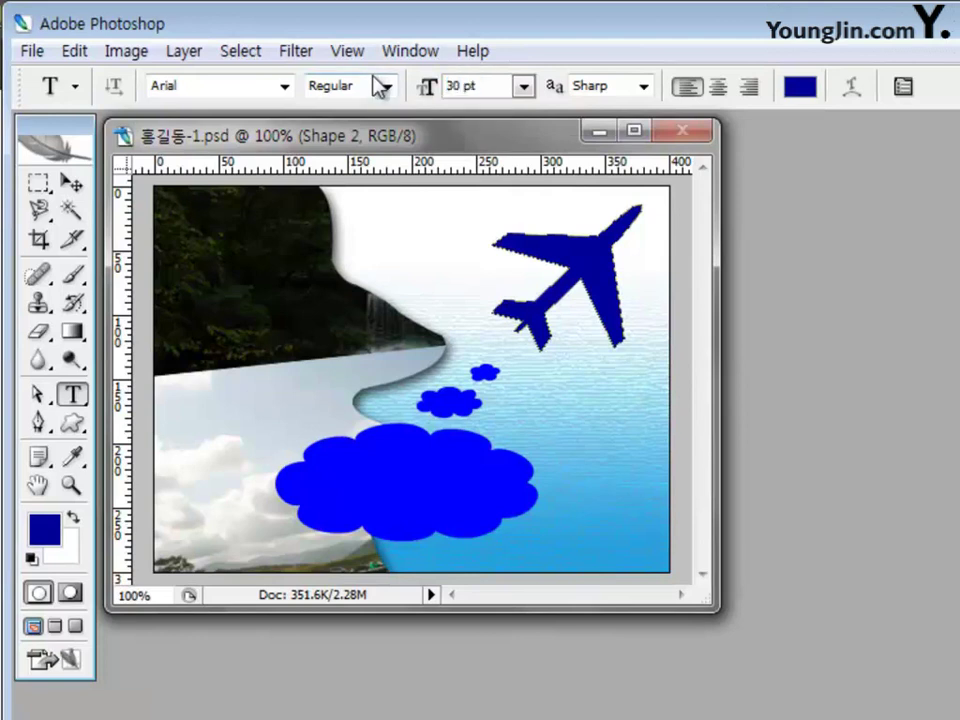
{"action": "left_click", "coordinate": [806, 88]}
{"action": "mouse_move", "coordinate": [768, 393]}
{"action": "left_mouse_down"}
{"action": "mouse_move", "coordinate": [679, 285]}
{"action": "mouse_move", "coordinate": [633, 267]}
{"action": "left_mouse_up"}
{"action": "key", "text": "Return"}
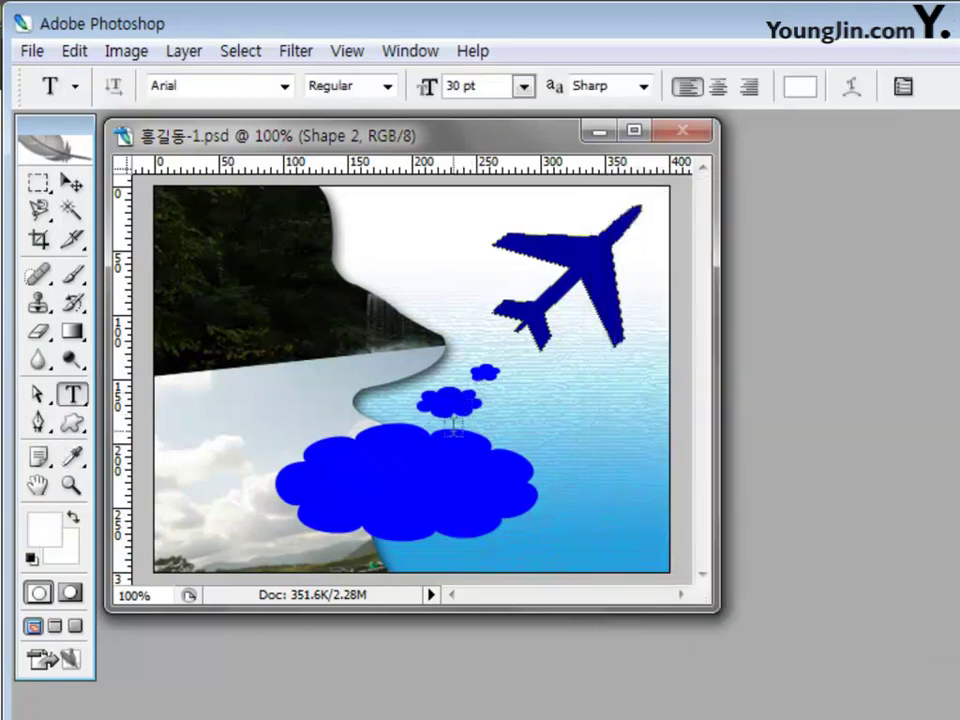
Add the text "Where?" inside the large cloud of the thought bubble.
{"action": "left_click", "coordinate": [366, 484]}
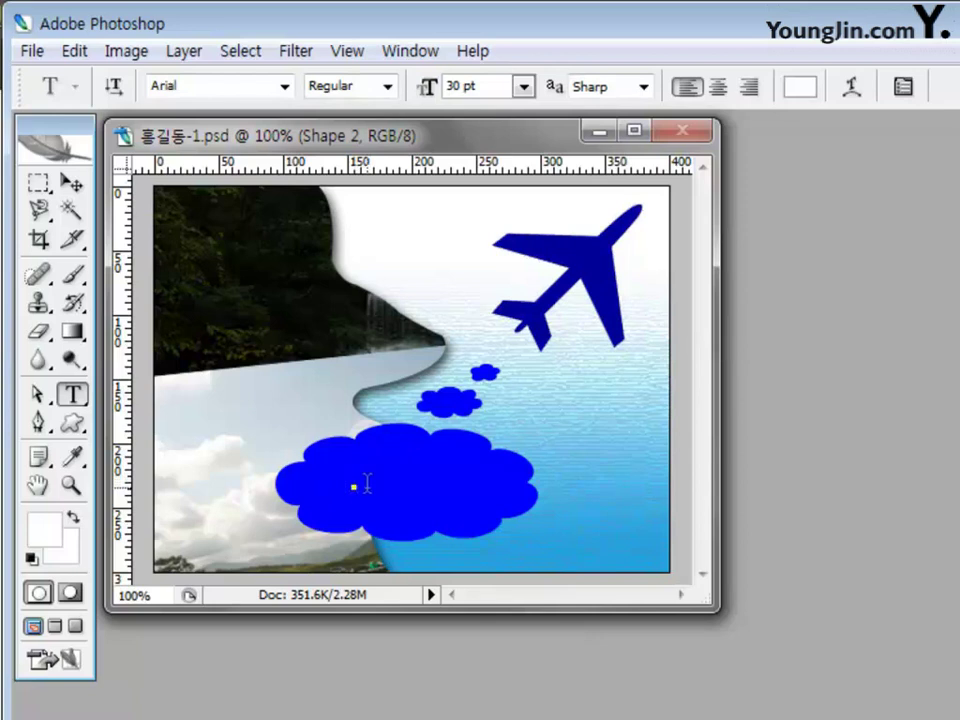
{"action": "type", "text": "Where"}
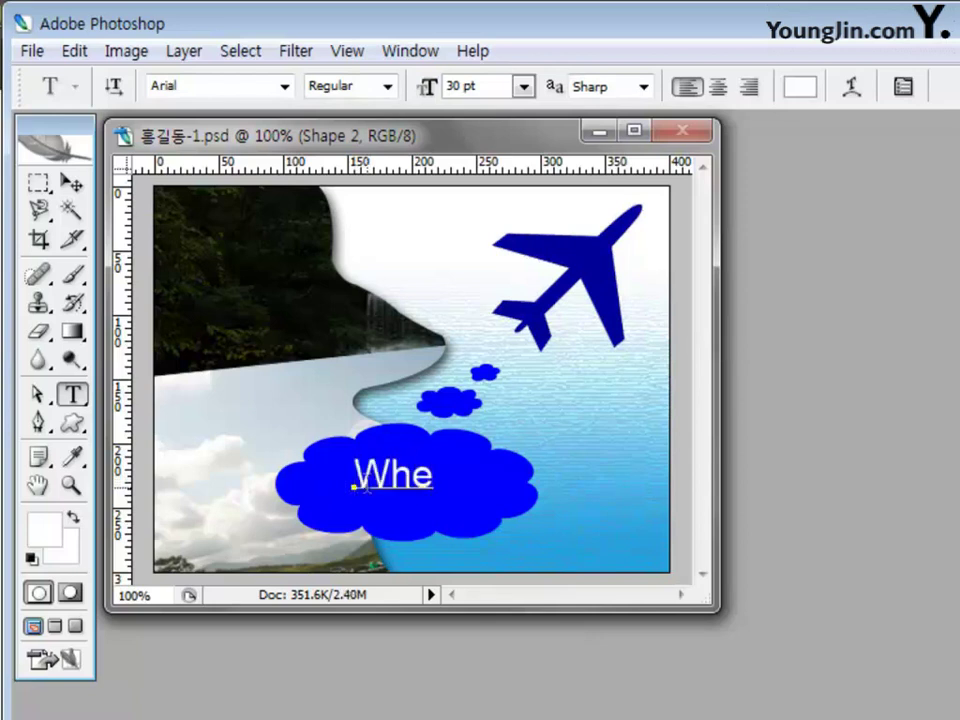
{"action": "type", "text": "?"}
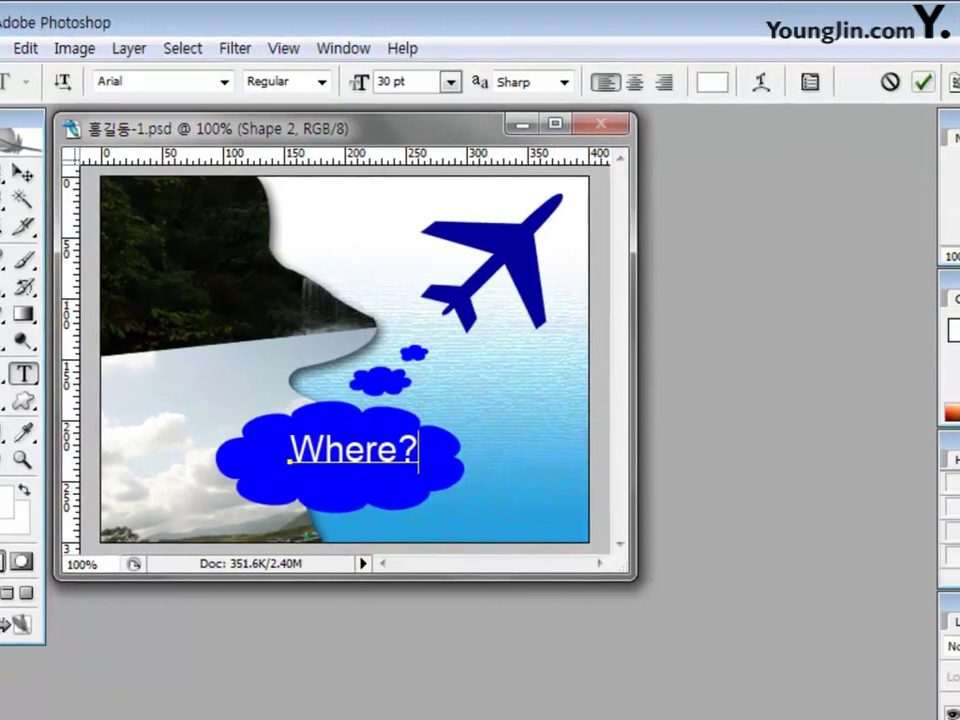
{"action": "left_click", "coordinate": [922, 83]}
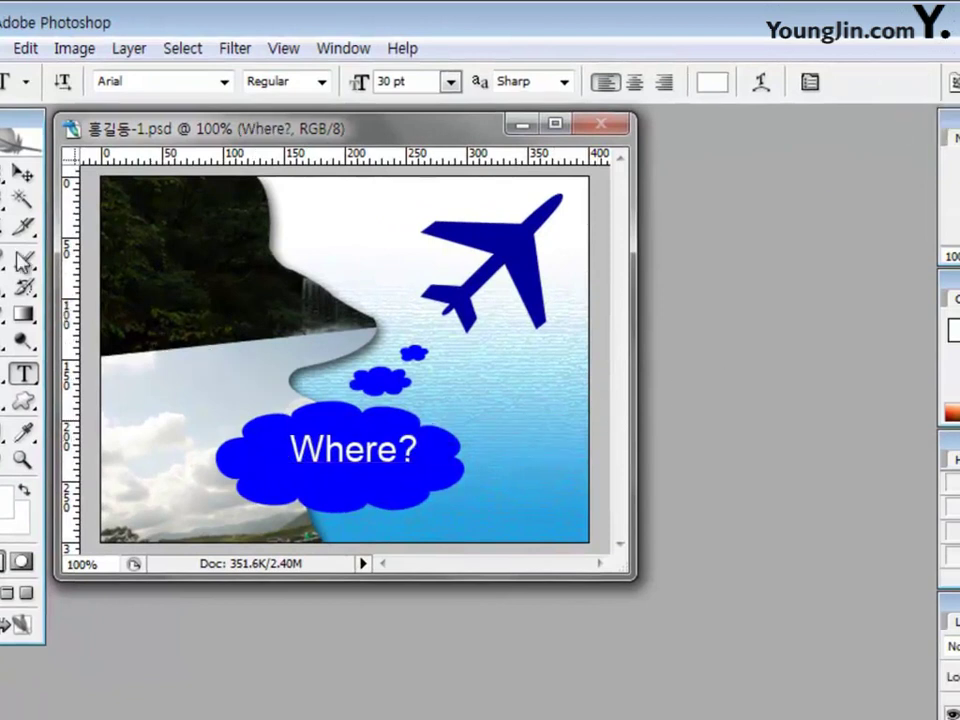
Move the "Where?" text slightly down and left, and nudge it right to centre it in the large cloud.
{"action": "left_click", "coordinate": [20, 176]}
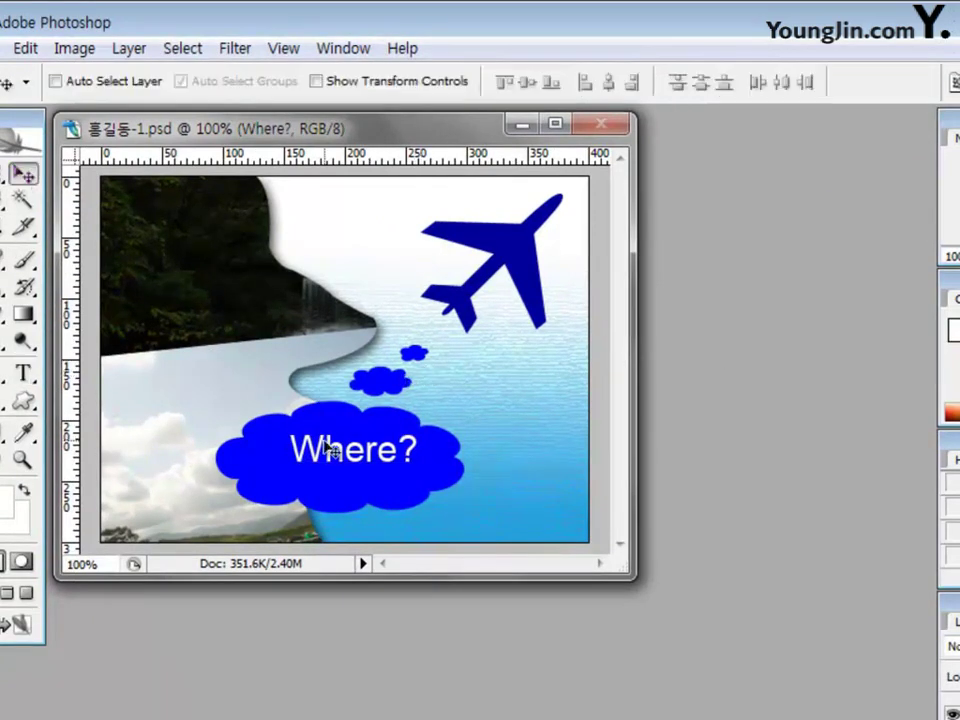
{"action": "left_click_drag", "start_coordinate": [338, 455], "coordinate": [326, 465]}
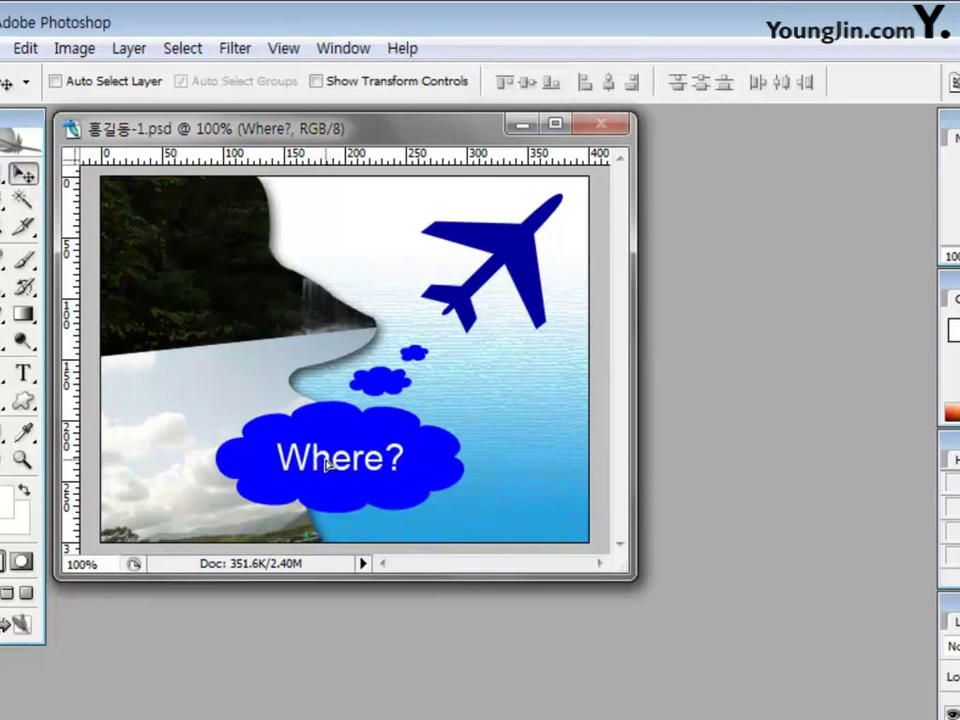
{"action": "key", "text": "Right"}
{"action": "key", "text": "Right"}
{"action": "key", "text": "Right"}
{"action": "key", "text": "Right"}
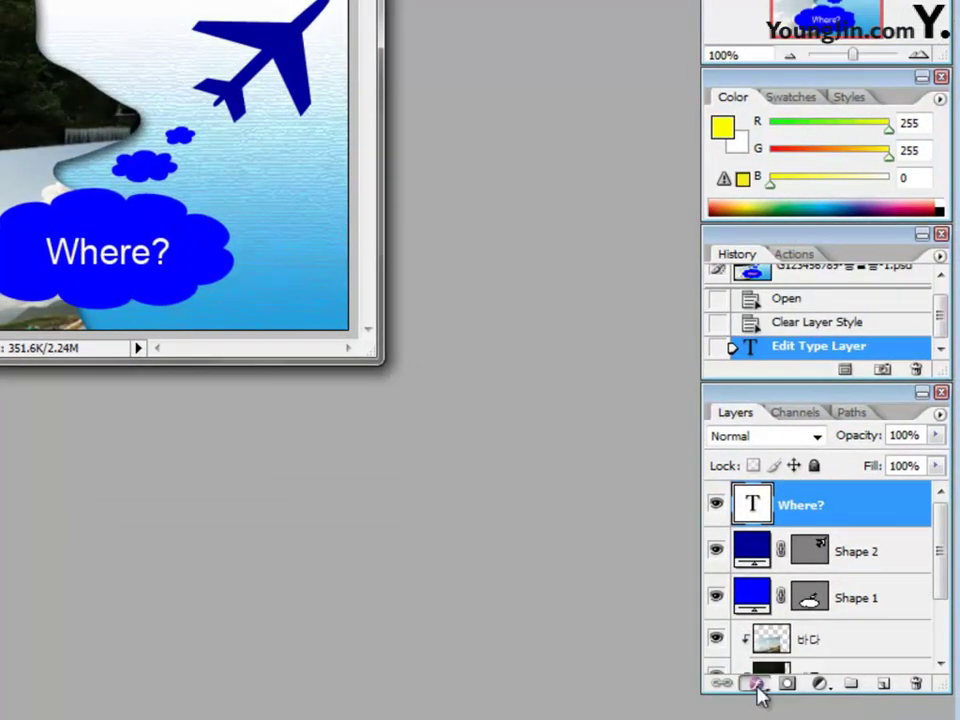
Add a 1 px outside Stroke layer style in ff0000 to the "Where?" text layer.
{"action": "left_click", "coordinate": [757, 689]}
{"action": "left_click", "coordinate": [800, 668]}
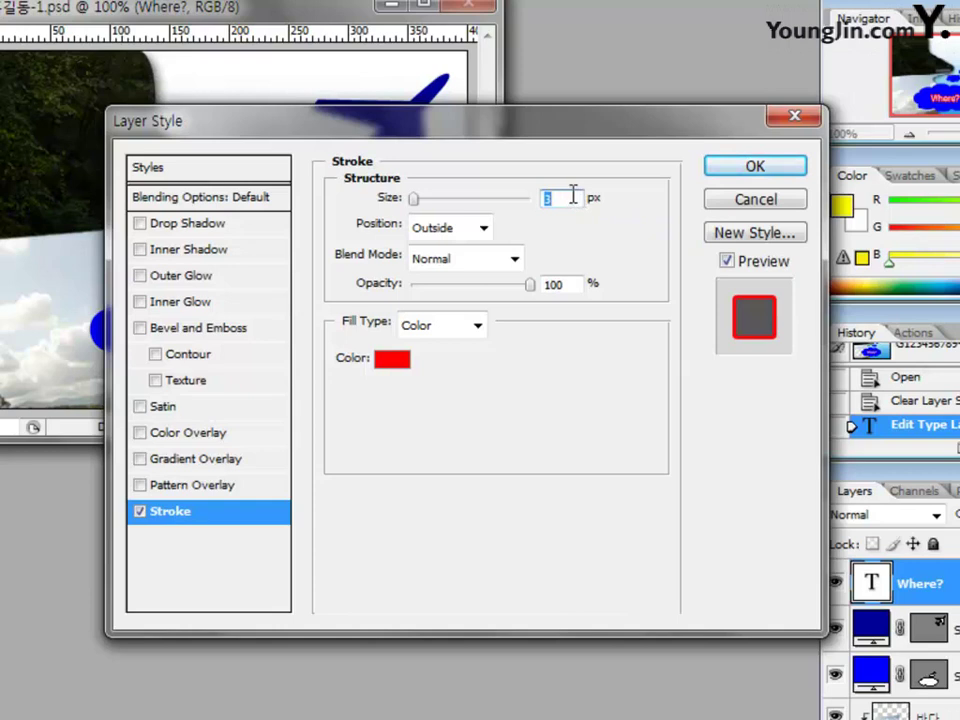
{"action": "type", "text": "1"}
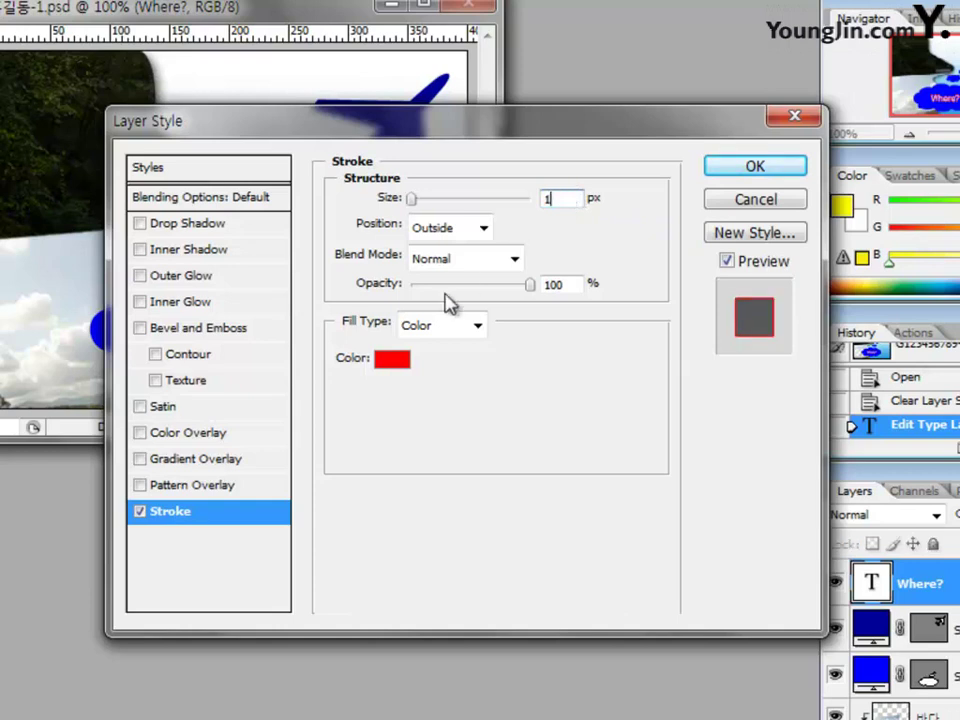
{"action": "left_click", "coordinate": [392, 358]}
{"action": "double_click", "coordinate": [553, 432]}
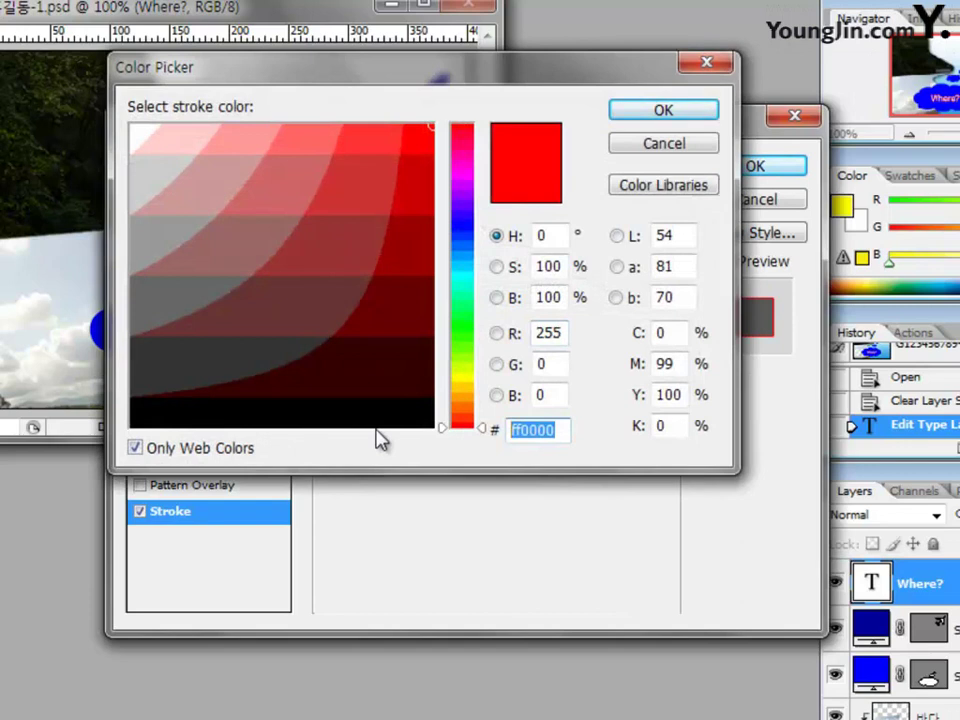
{"action": "left_click", "coordinate": [566, 430]}
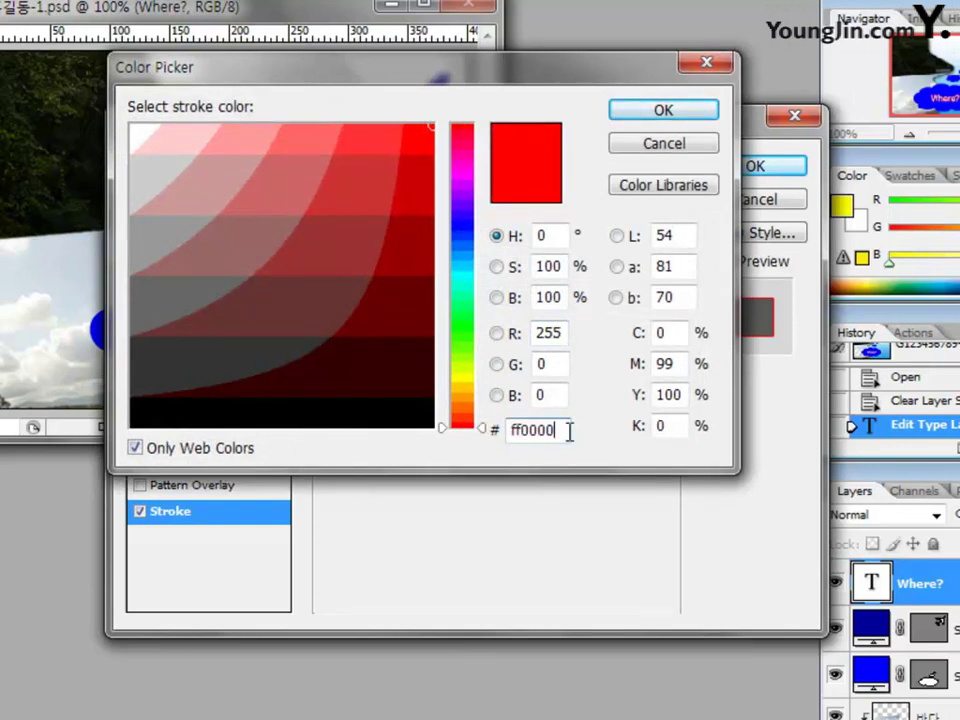
{"action": "left_click", "coordinate": [660, 111]}
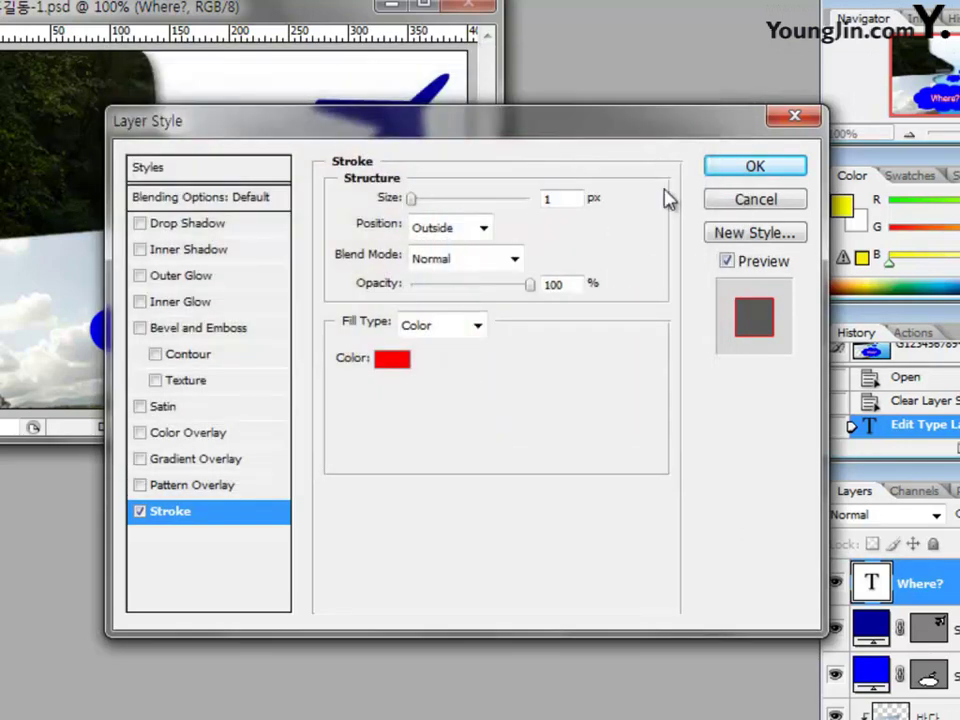
{"action": "left_click", "coordinate": [736, 170]}
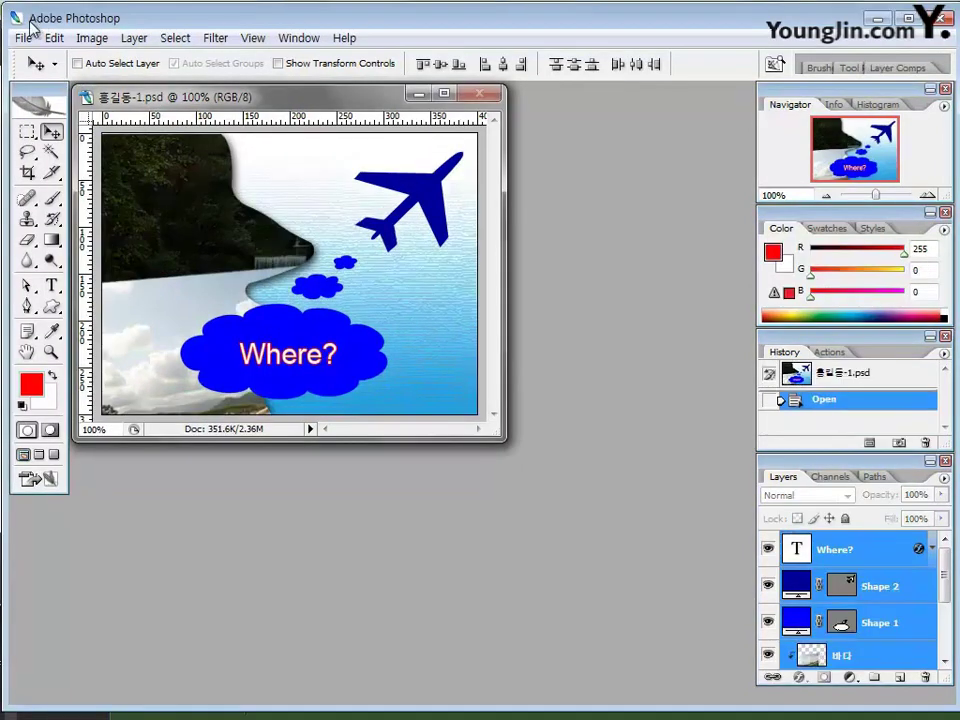
Save a JPEG copy in the GTQ folder, prefixing the file name with the examinee number and a hyphen.
{"action": "left_click", "coordinate": [23, 37]}
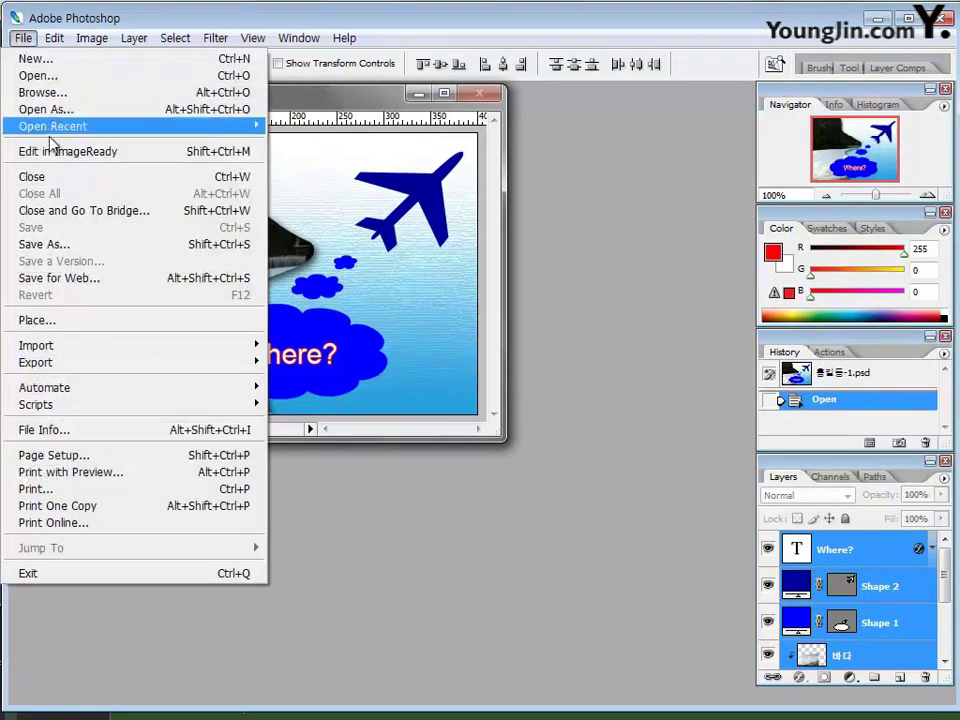
{"action": "left_click", "coordinate": [42, 245]}
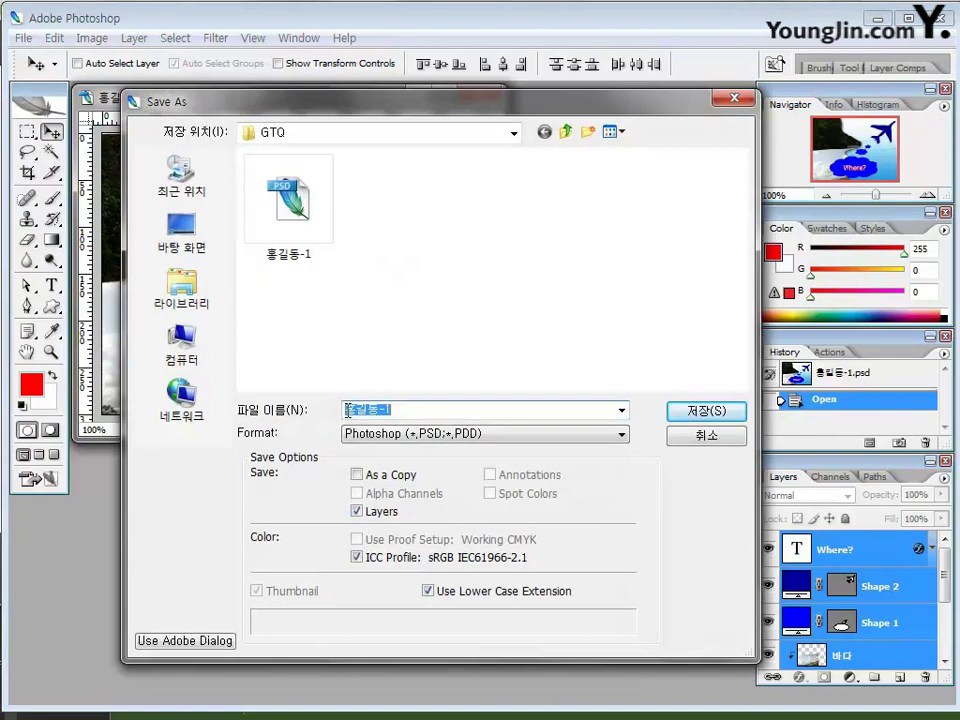
{"action": "left_click", "coordinate": [500, 411]}
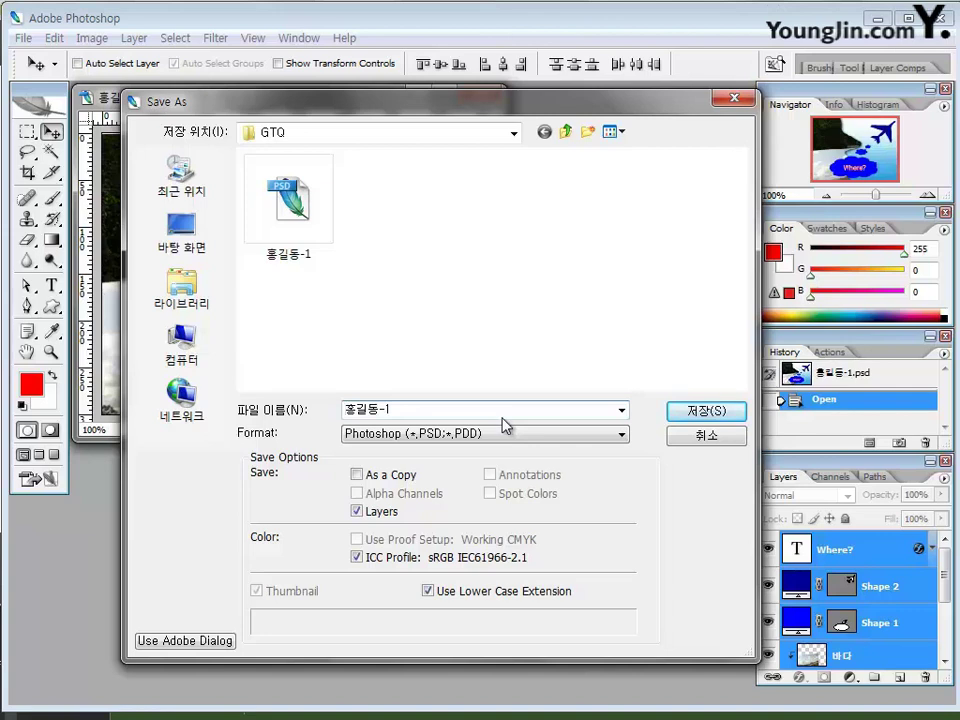
{"action": "type", "text": "G"}
{"action": "type", "text": "1001234"}
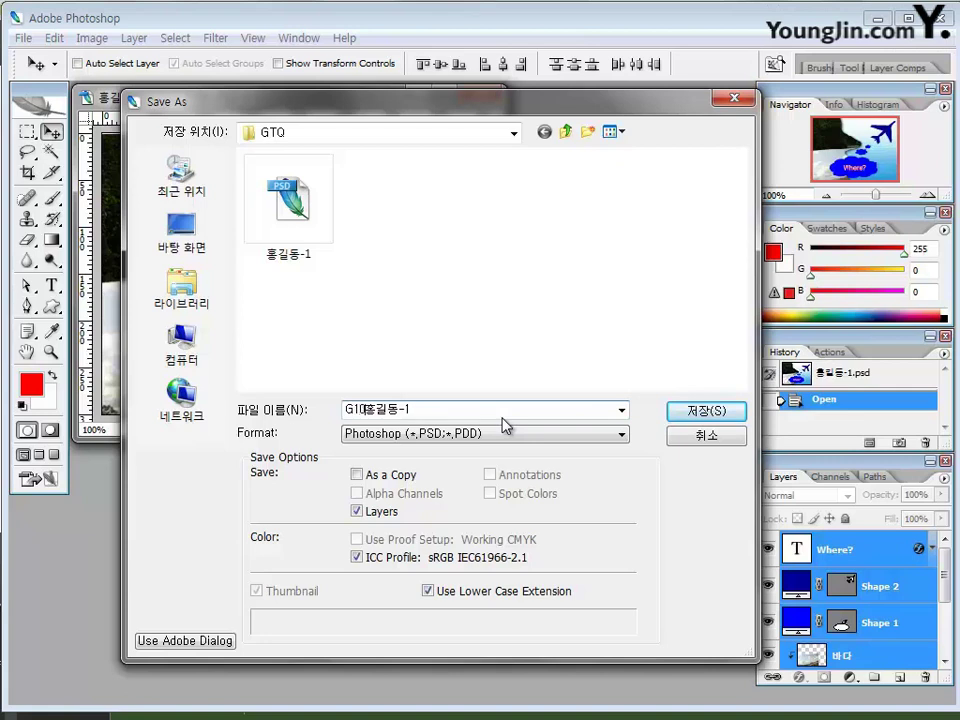
{"action": "type", "text": "56789-"}
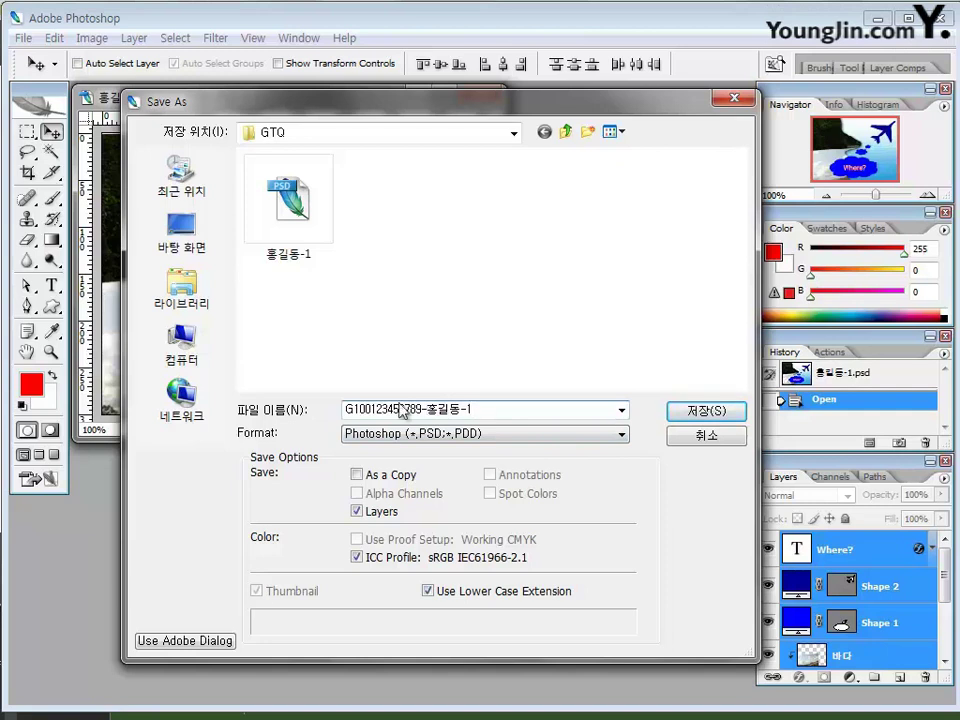
{"action": "left_click", "coordinate": [458, 434]}
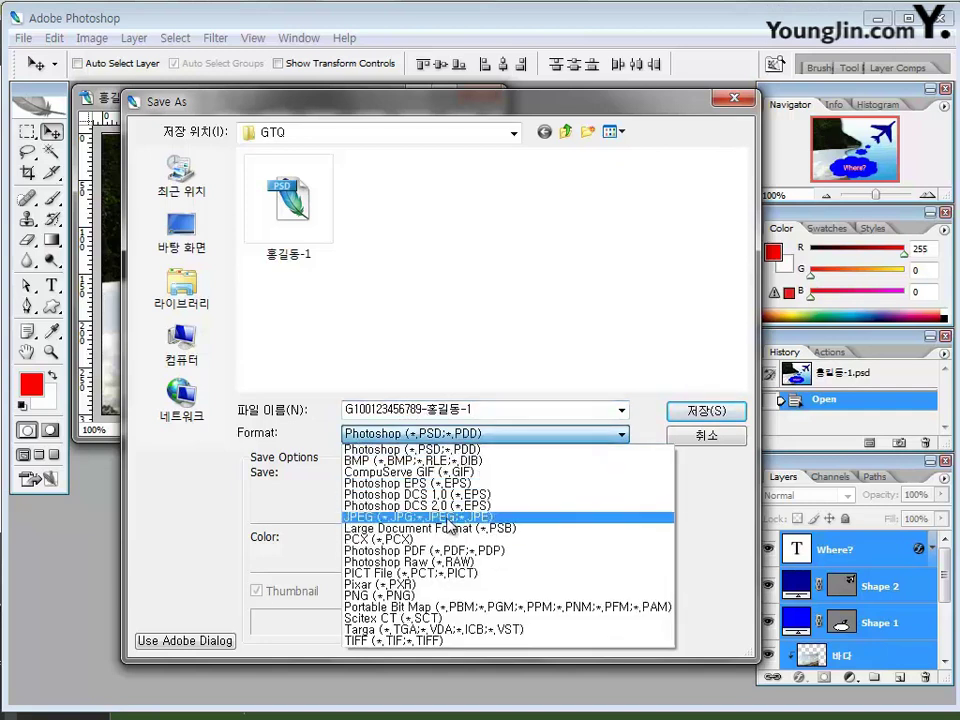
{"action": "left_click", "coordinate": [450, 518]}
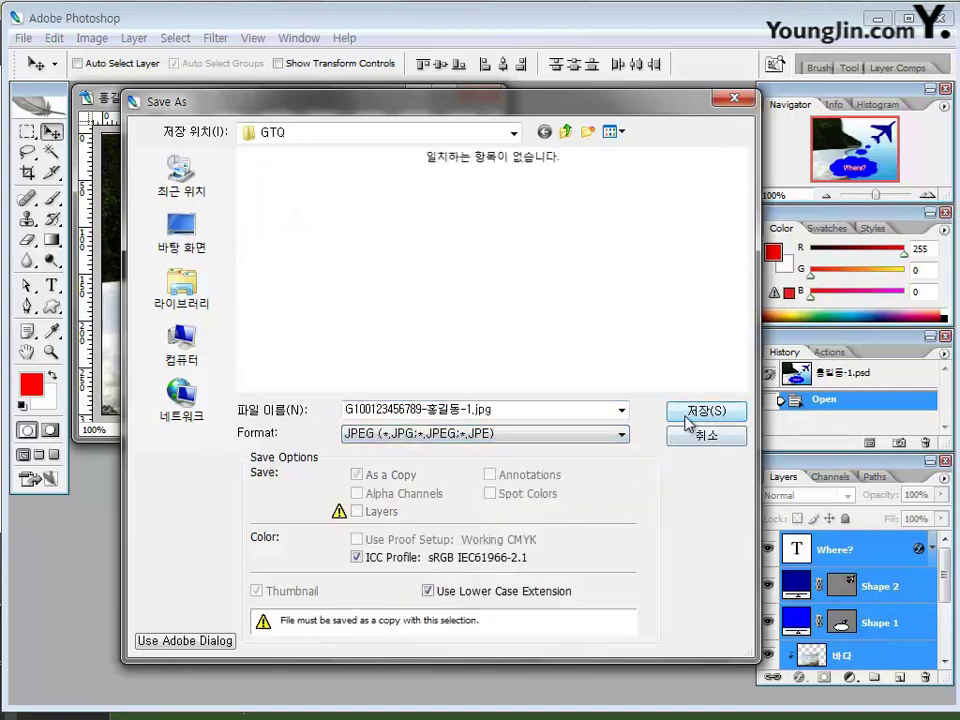
{"action": "left_click", "coordinate": [690, 414]}
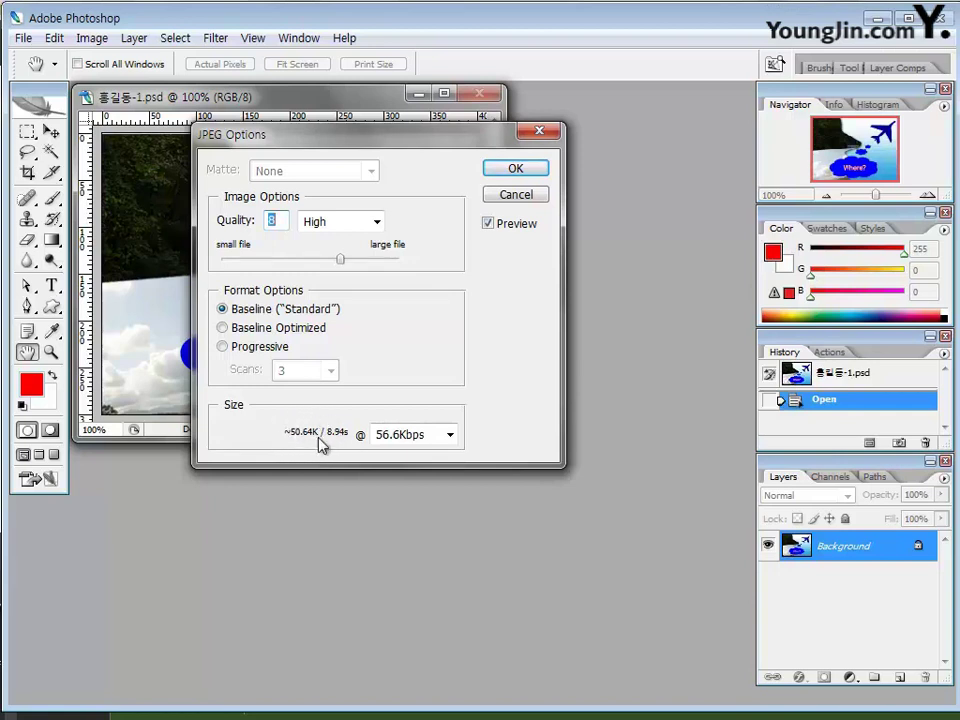
Choose High quality (8) for the JPEG and finish saving the copy.
{"action": "left_click", "coordinate": [378, 222]}
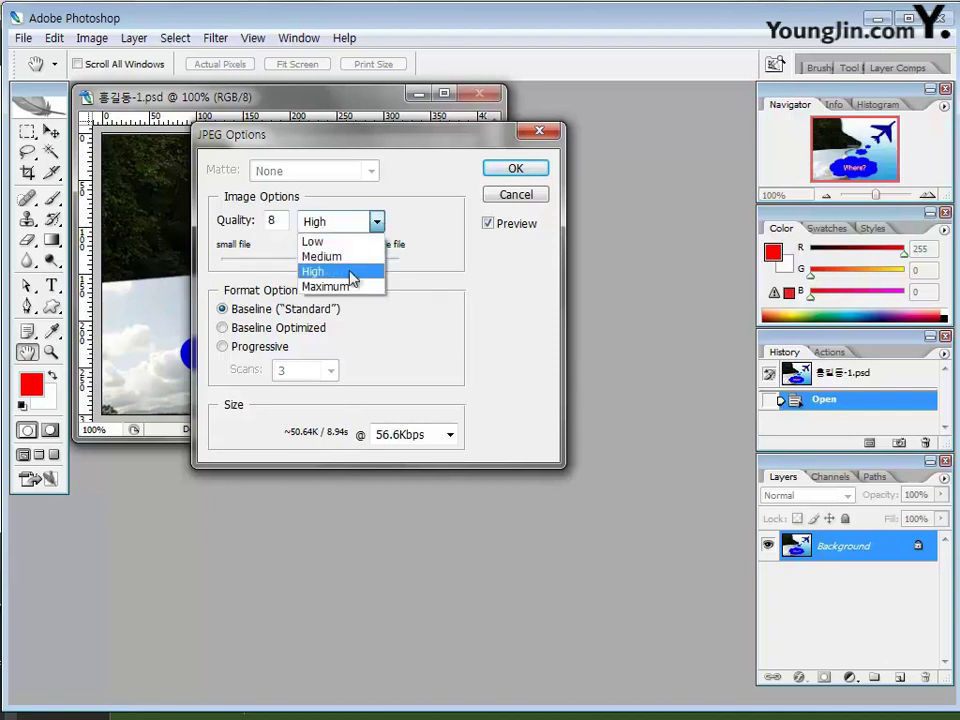
{"action": "left_click", "coordinate": [352, 278]}
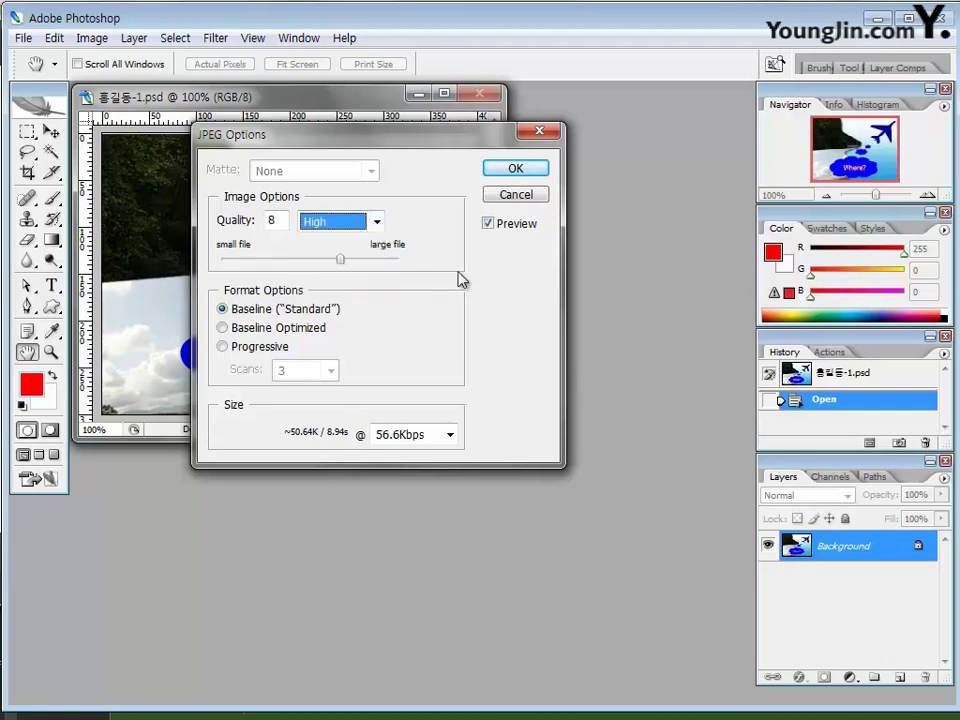
{"action": "left_click", "coordinate": [515, 168]}
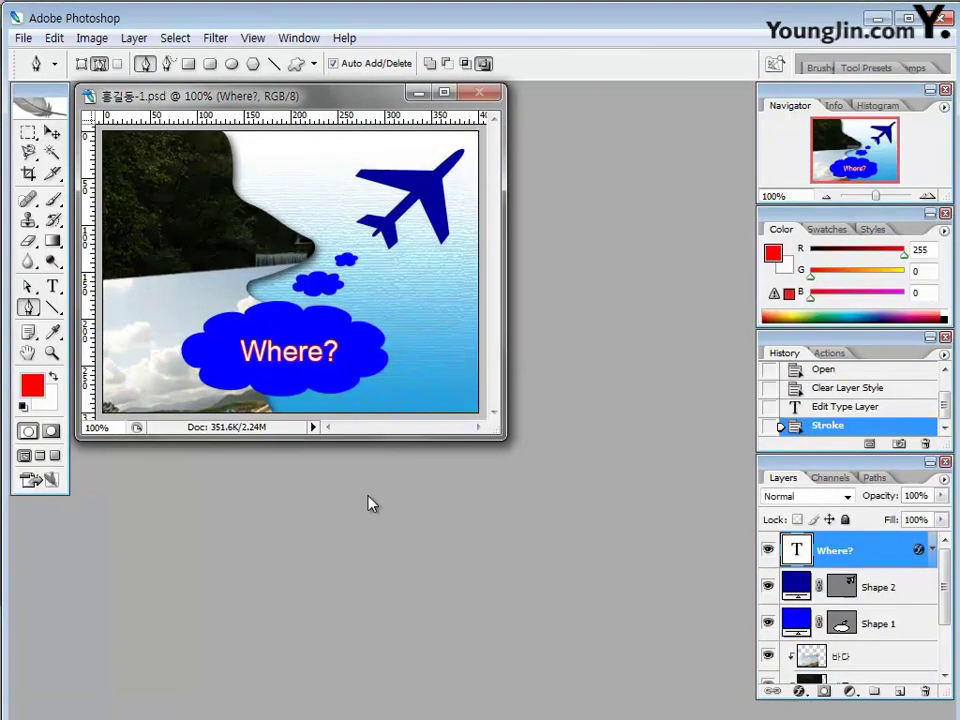
Resize the image to 40 by 30 pixels with its proportions constrained.
{"action": "left_click", "coordinate": [92, 38]}
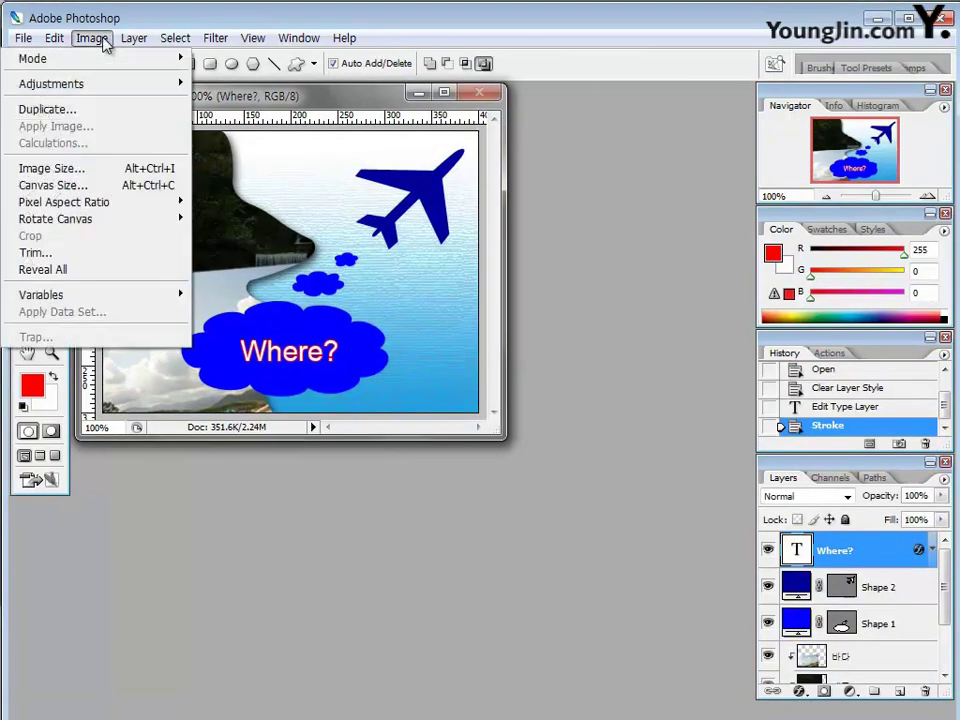
{"action": "left_click", "coordinate": [55, 168]}
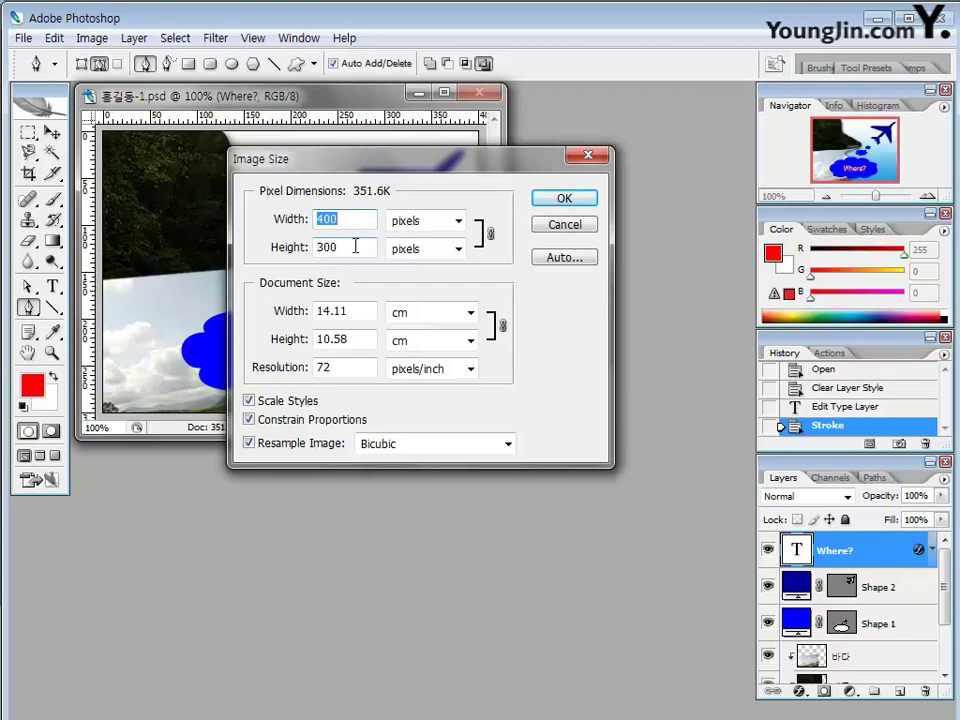
{"action": "key", "text": "End"}
{"action": "key", "text": "BackSpace"}
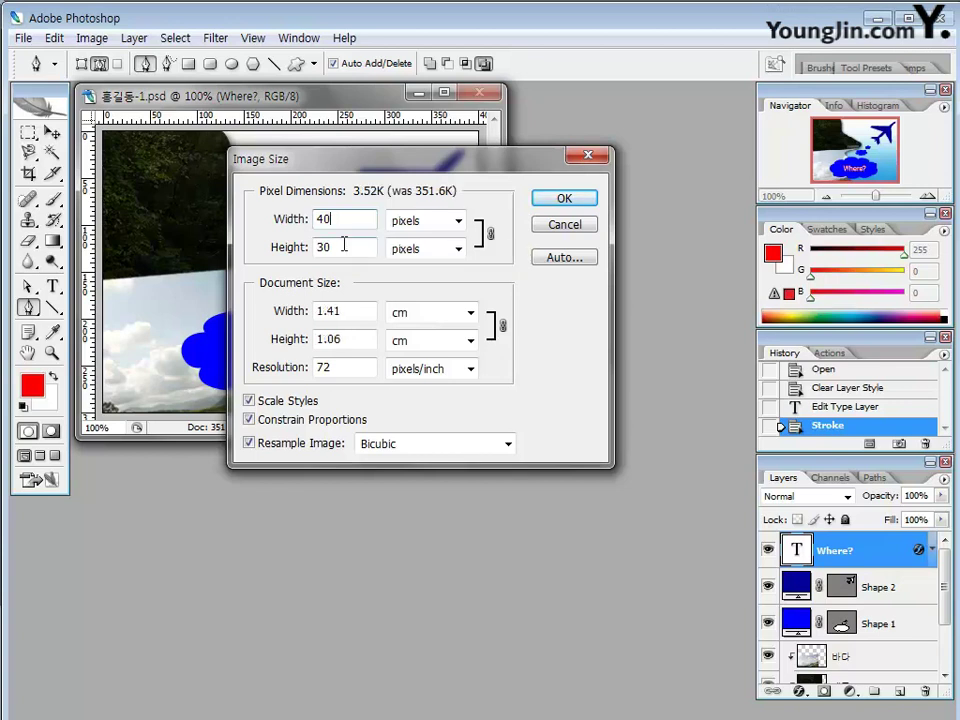
{"action": "left_click", "coordinate": [564, 199]}
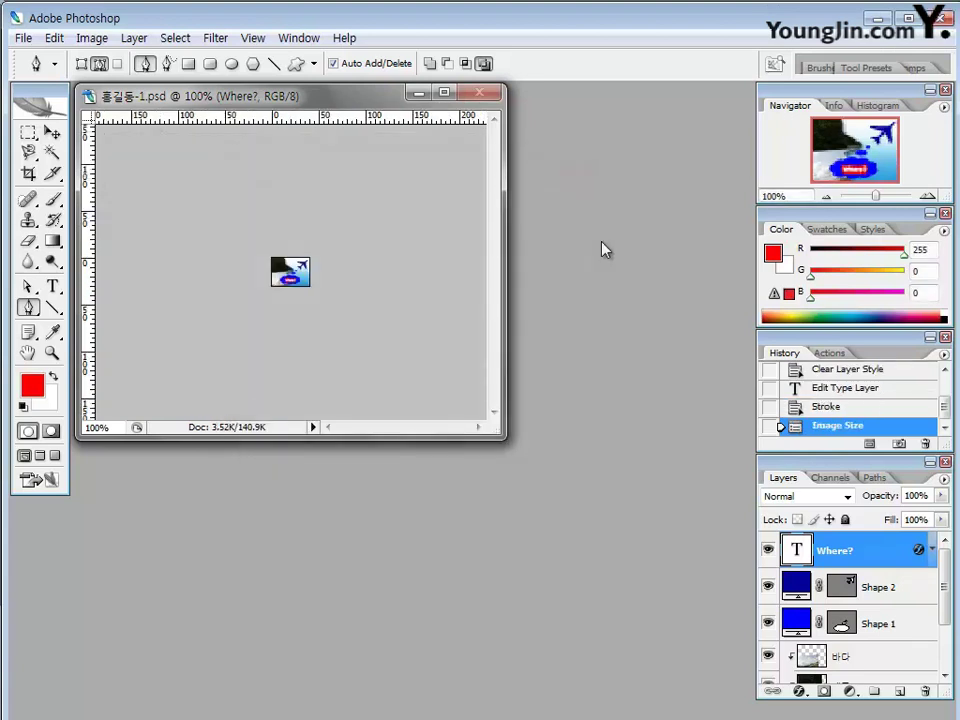
Save the reduced image as a layered PSD in Chapter01, named with the examinee number, the examinee's name and 1, joined by hyphens, keeping maximum compatibility.
{"action": "left_click", "coordinate": [23, 38]}
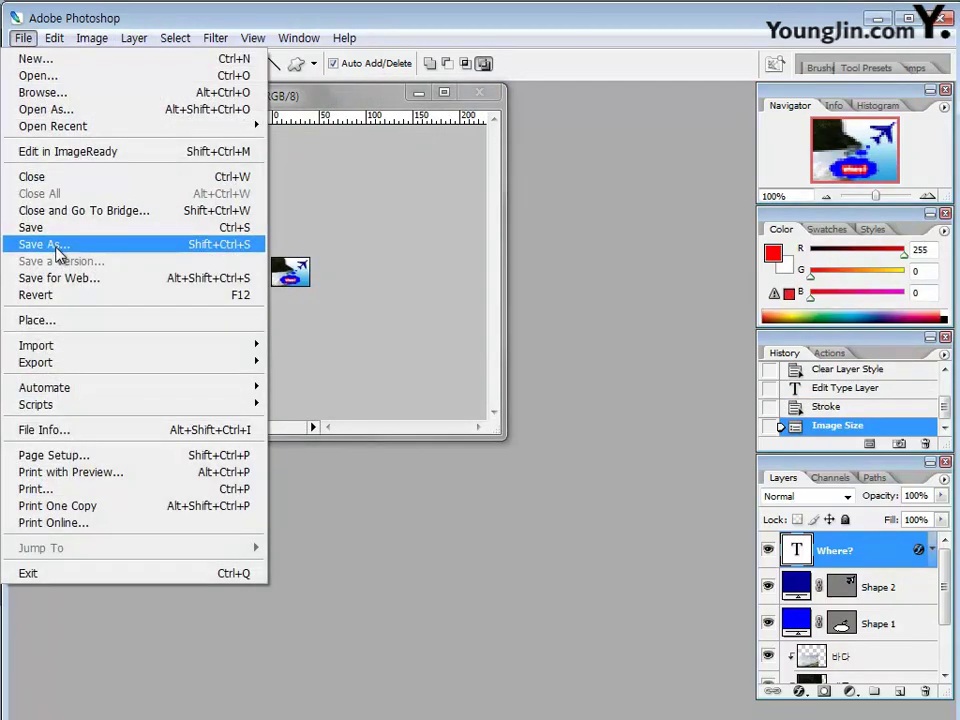
{"action": "left_click", "coordinate": [58, 245]}
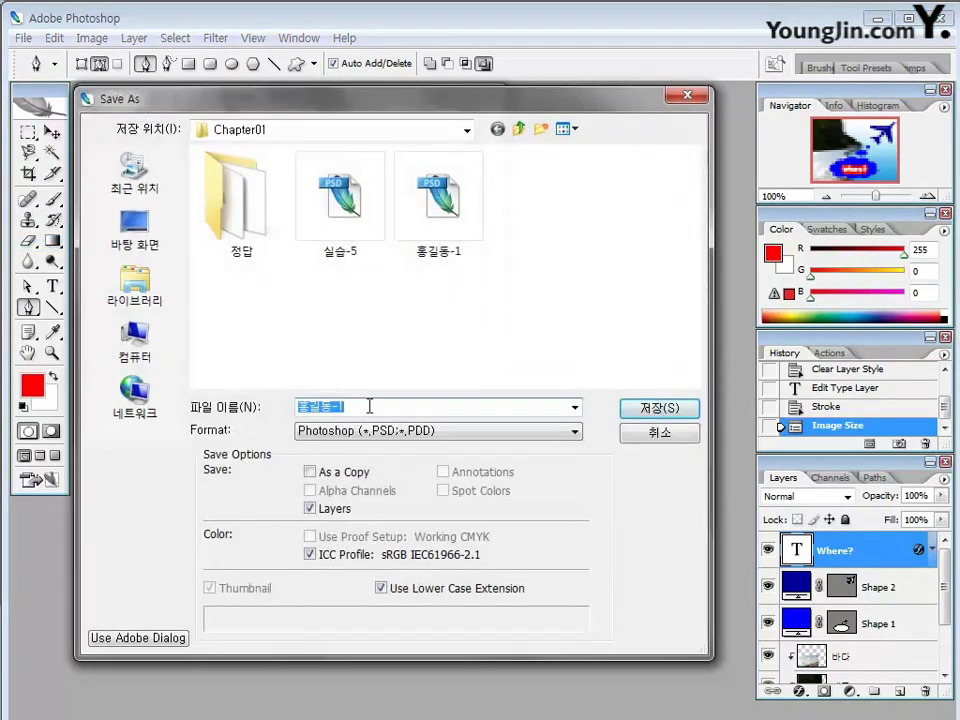
{"action": "key", "text": "BackSpace"}
{"action": "type", "text": "G"}
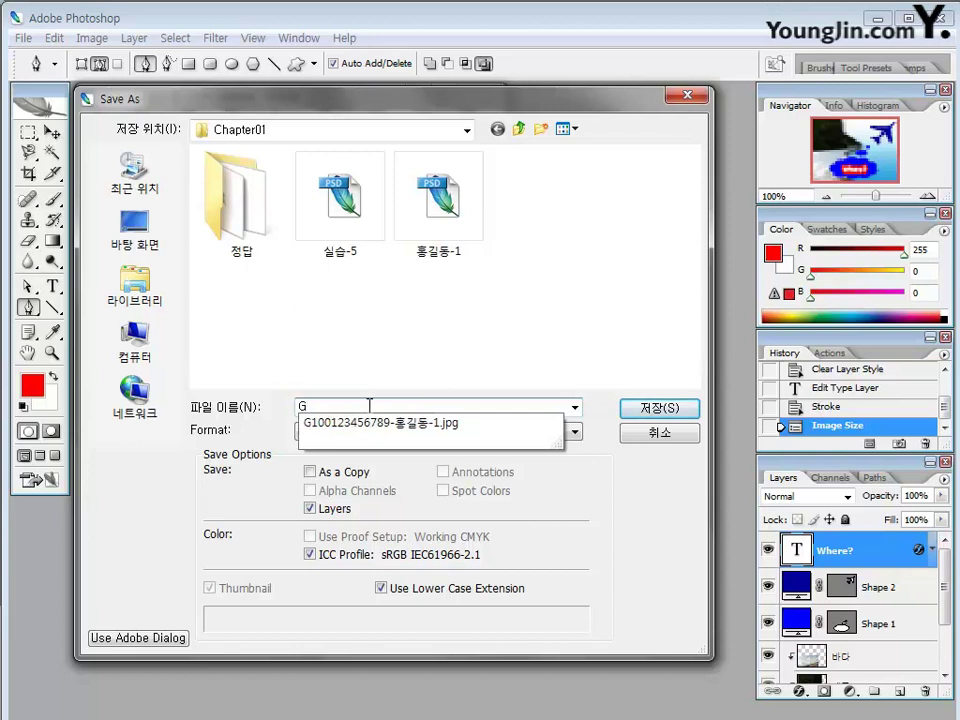
{"action": "type", "text": "100123456789-홍길동"}
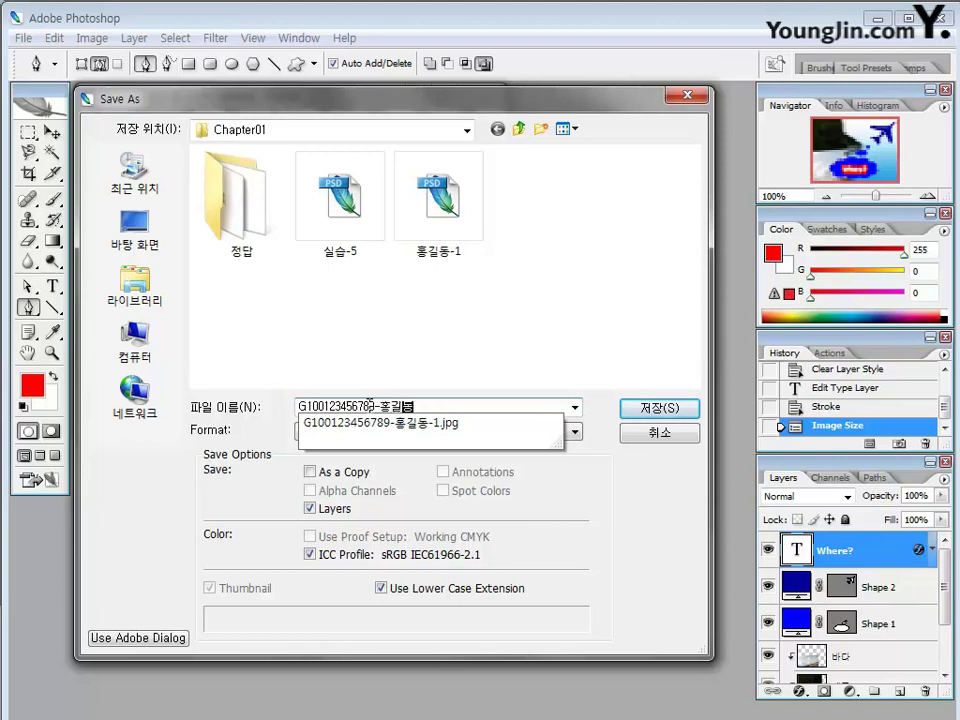
{"action": "type", "text": "-1"}
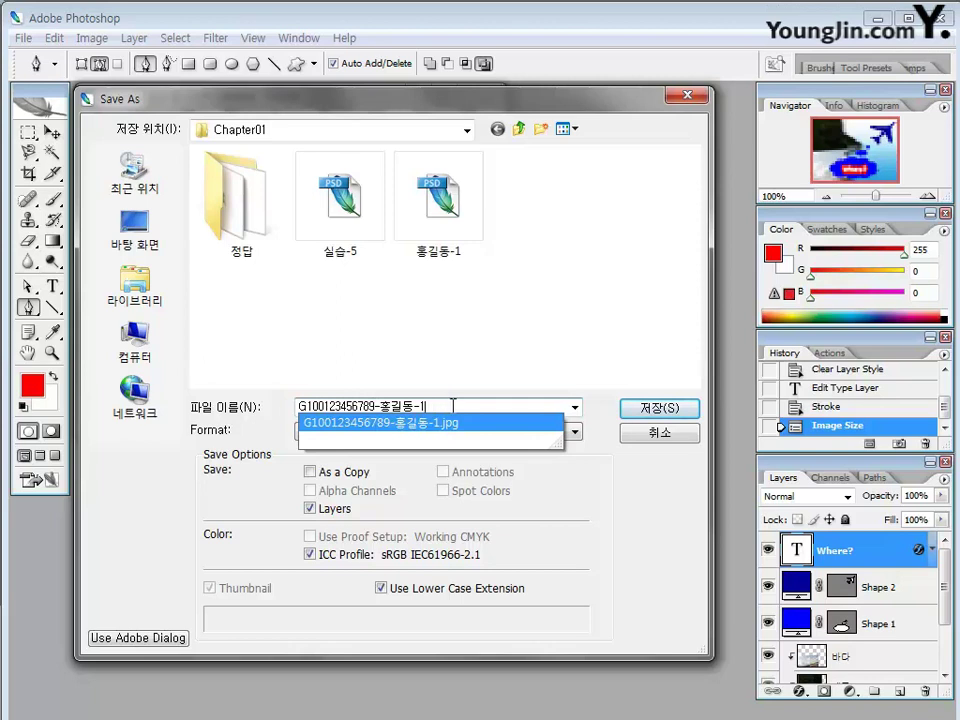
{"action": "left_click", "coordinate": [672, 417]}
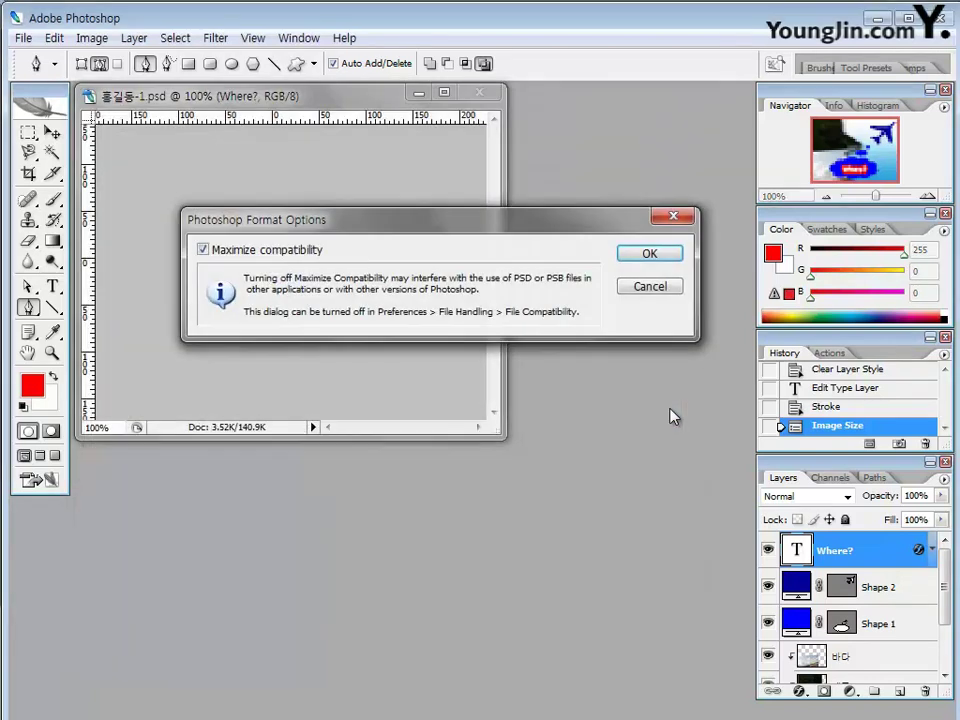
{"action": "left_click", "coordinate": [664, 256]}
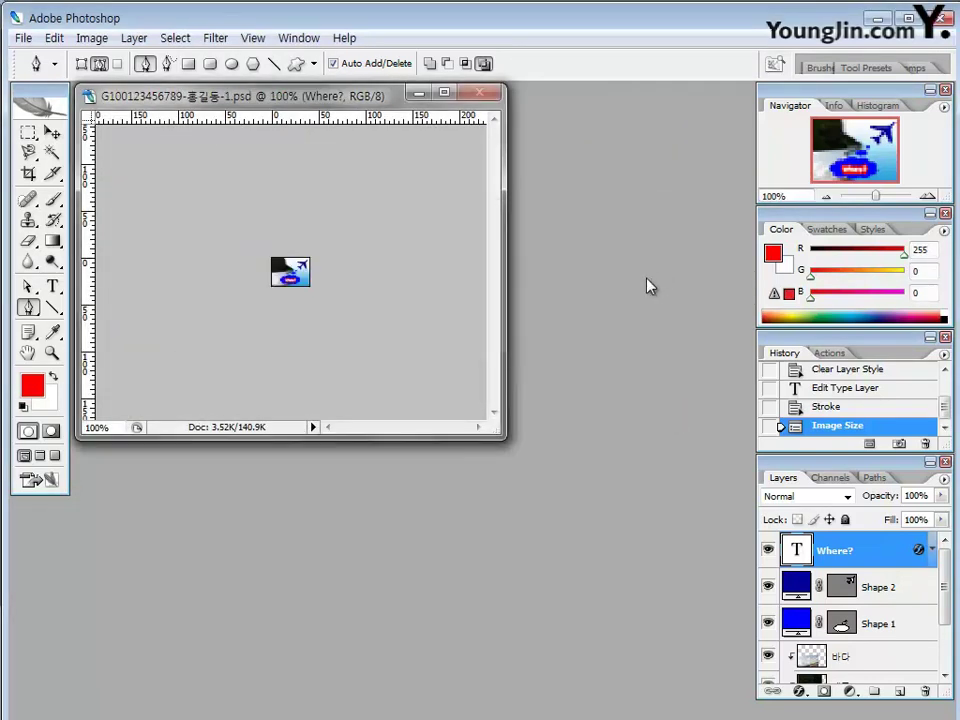